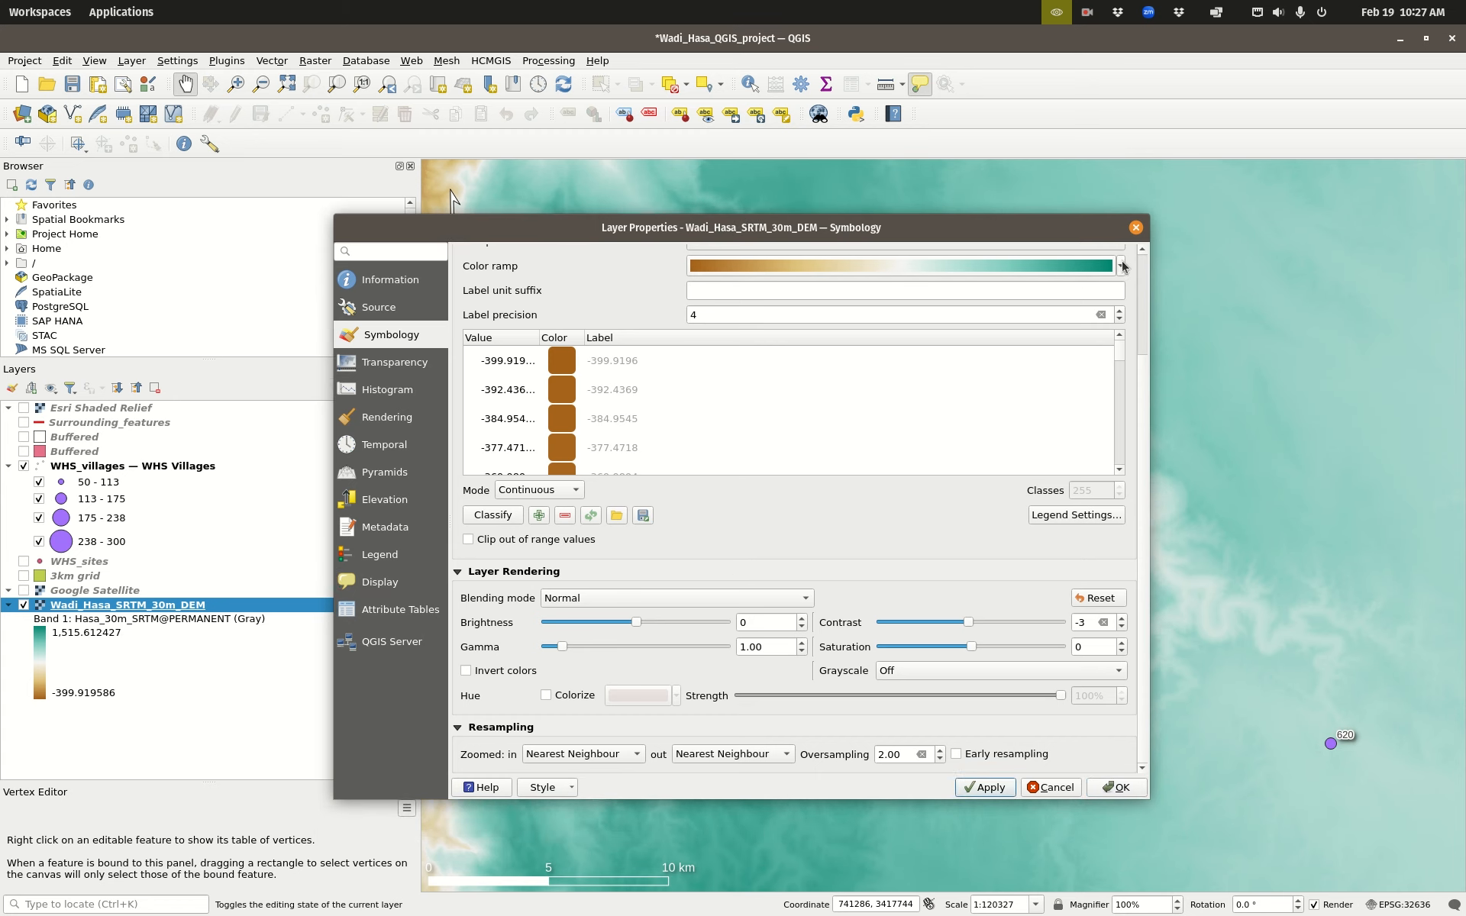
# Step: Apply the Turbo color ramp to the Wadi_Hasa_SRTM_30m_DEM layer
pyautogui.click(1121, 266)
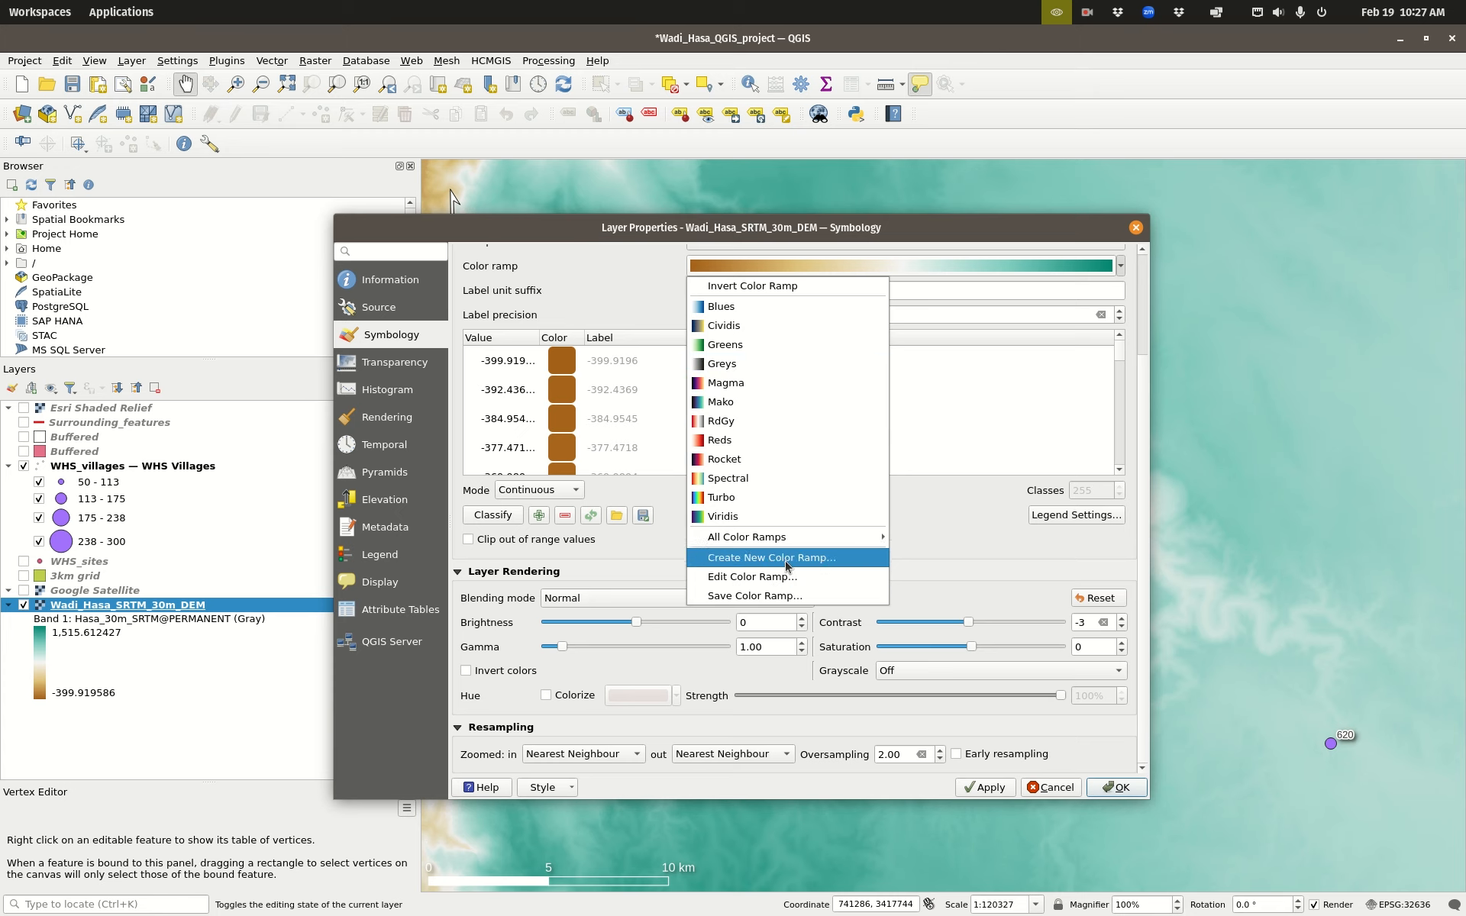
pyautogui.click(775, 498)
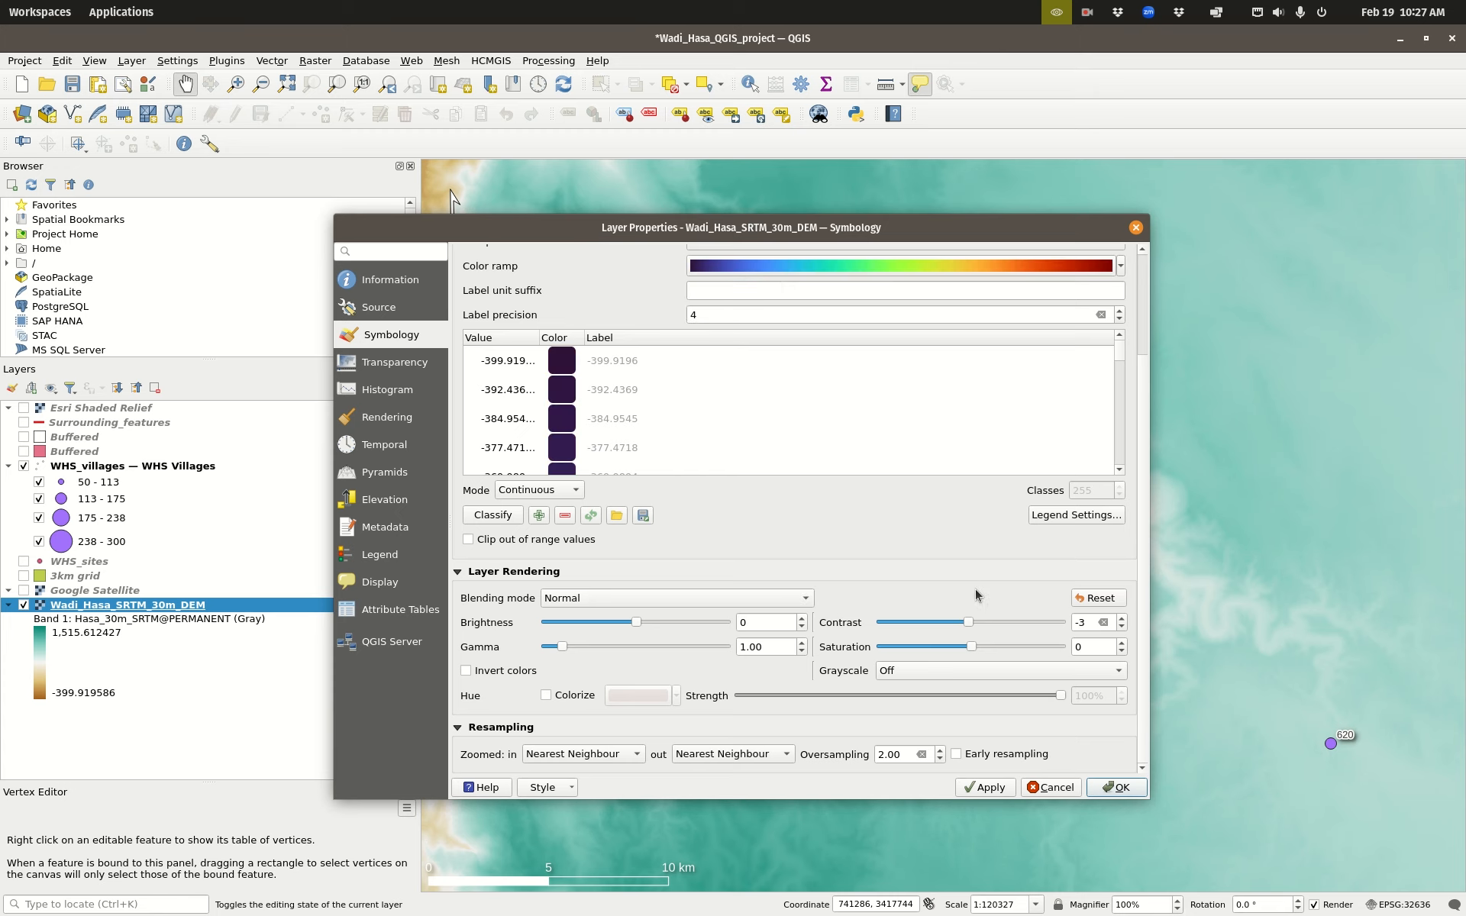
pyautogui.click(1116, 787)
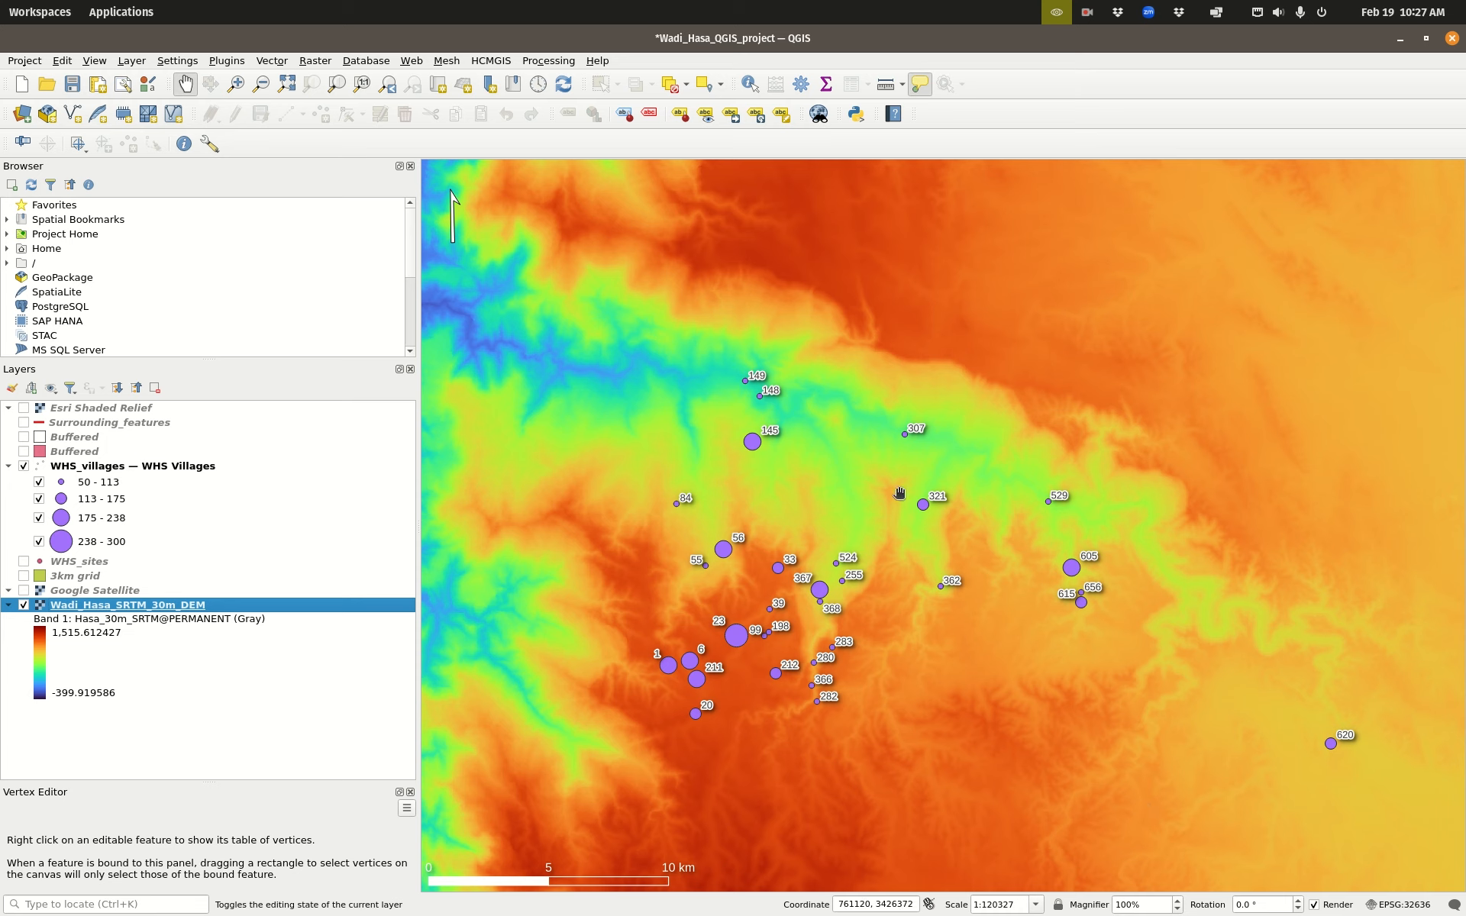
# Step: Render the Wadi_Hasa_SRTM_30m_DEM layer as singleband gray and briefly compare it with the Google Satellite imagery
pyautogui.doubleClick(153, 608)
pyautogui.click(623, 280)
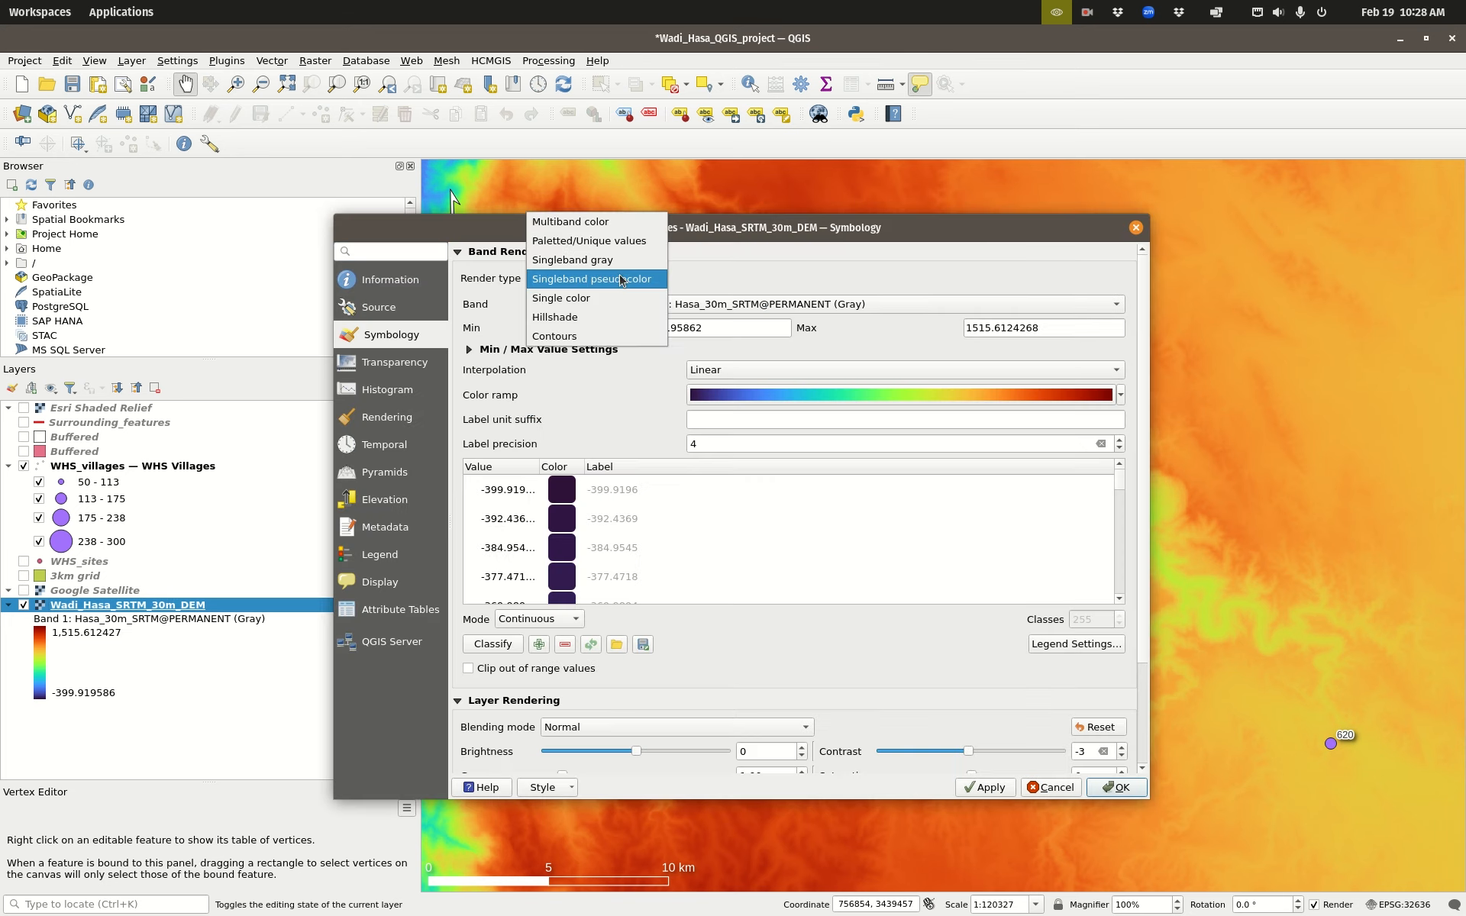
pyautogui.click(581, 259)
pyautogui.click(1116, 787)
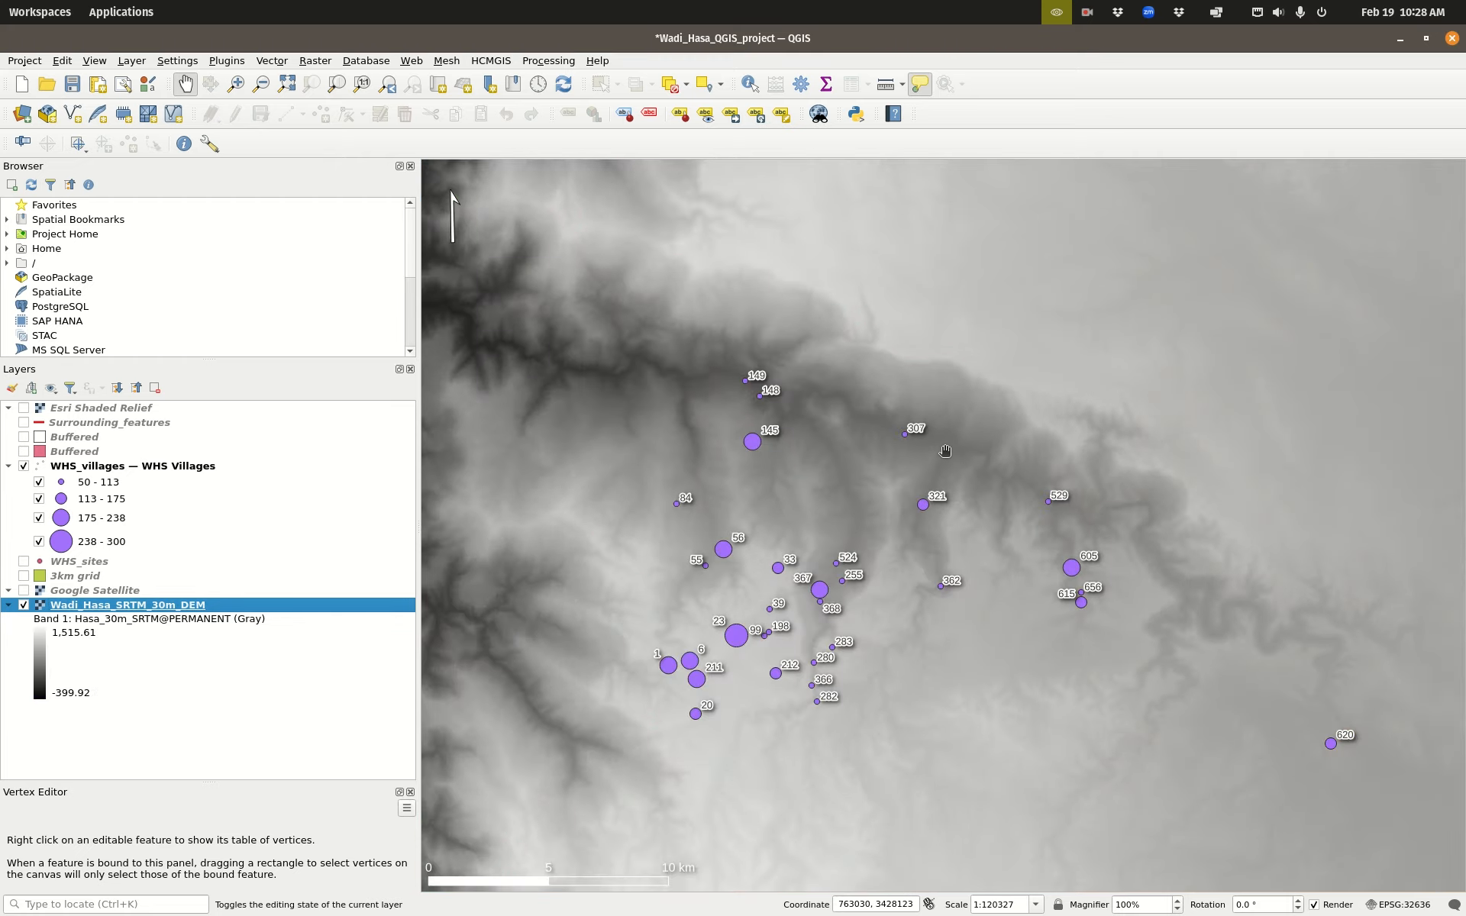
pyautogui.click(24, 590)
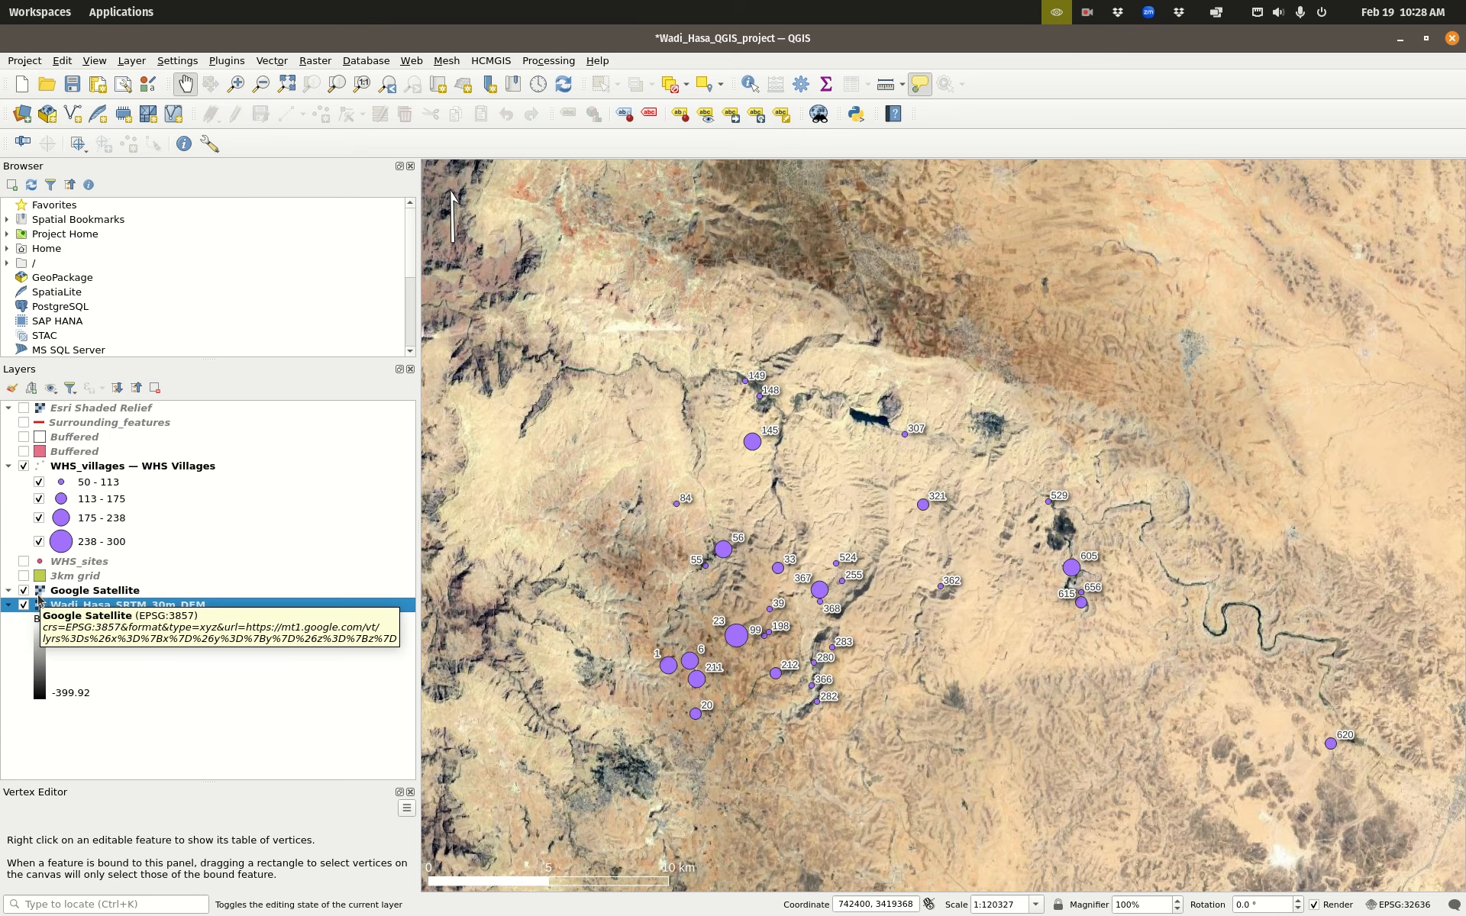
pyautogui.click(24, 590)
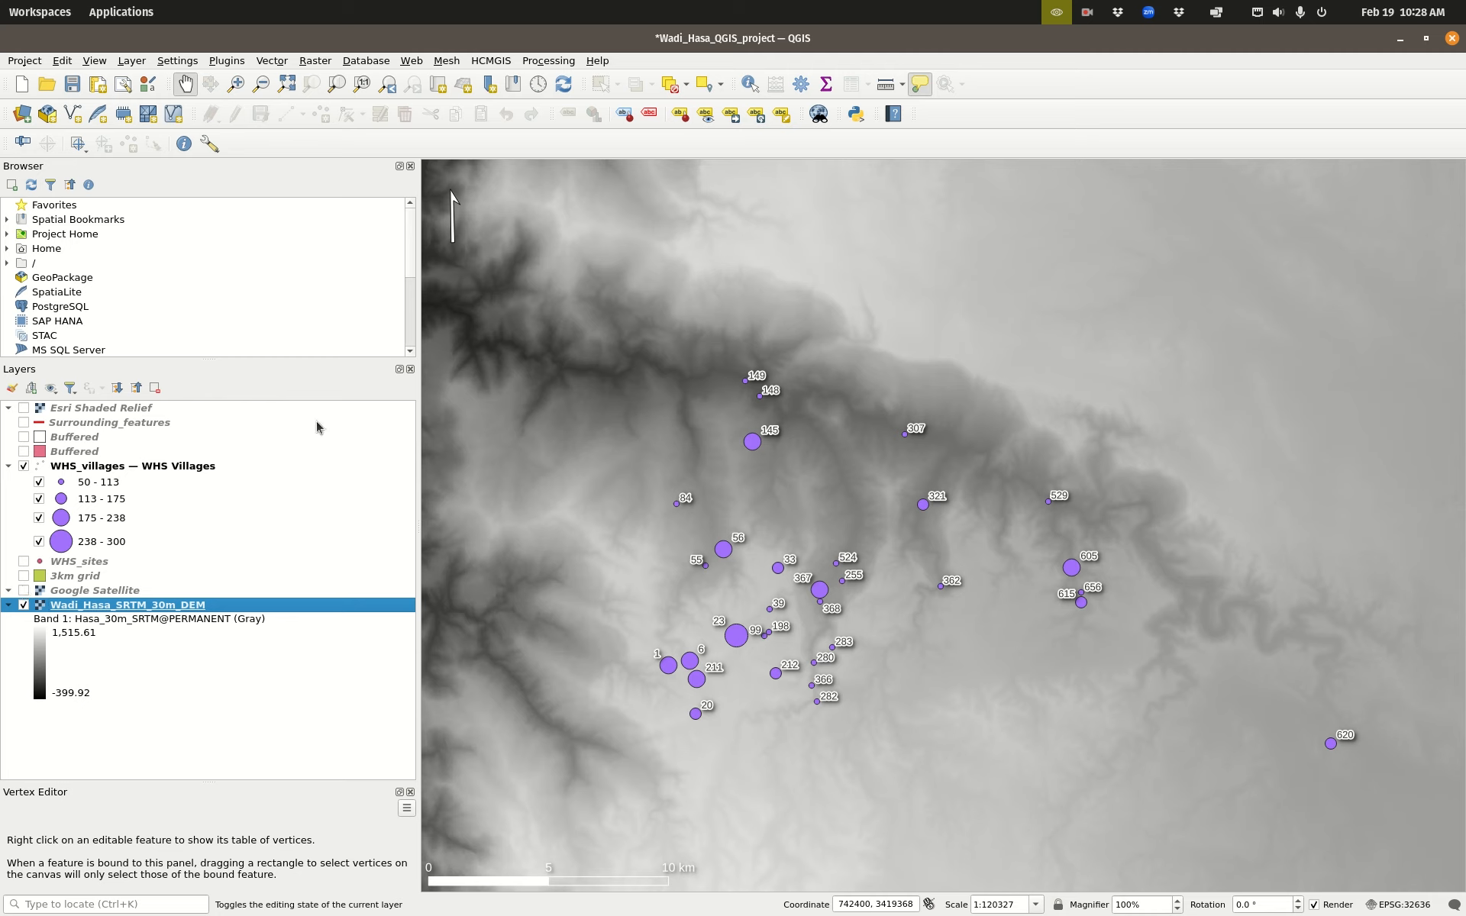
# Step: Change the WHS_villages layer's symbology from graduated sizes to Single Symbol
pyautogui.click(64, 471)
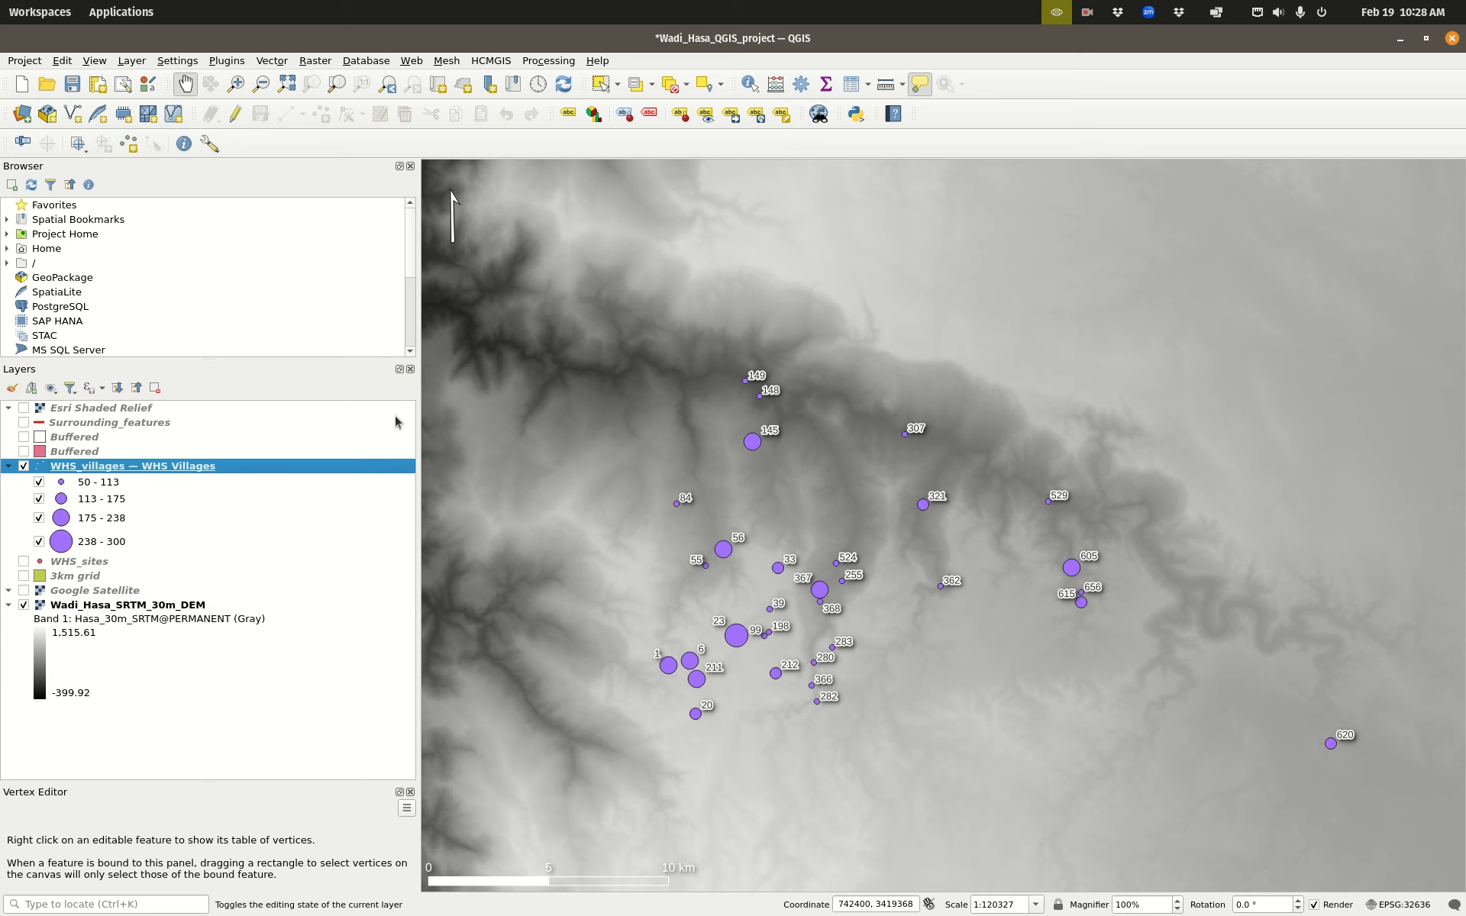
pyautogui.doubleClick(390, 463)
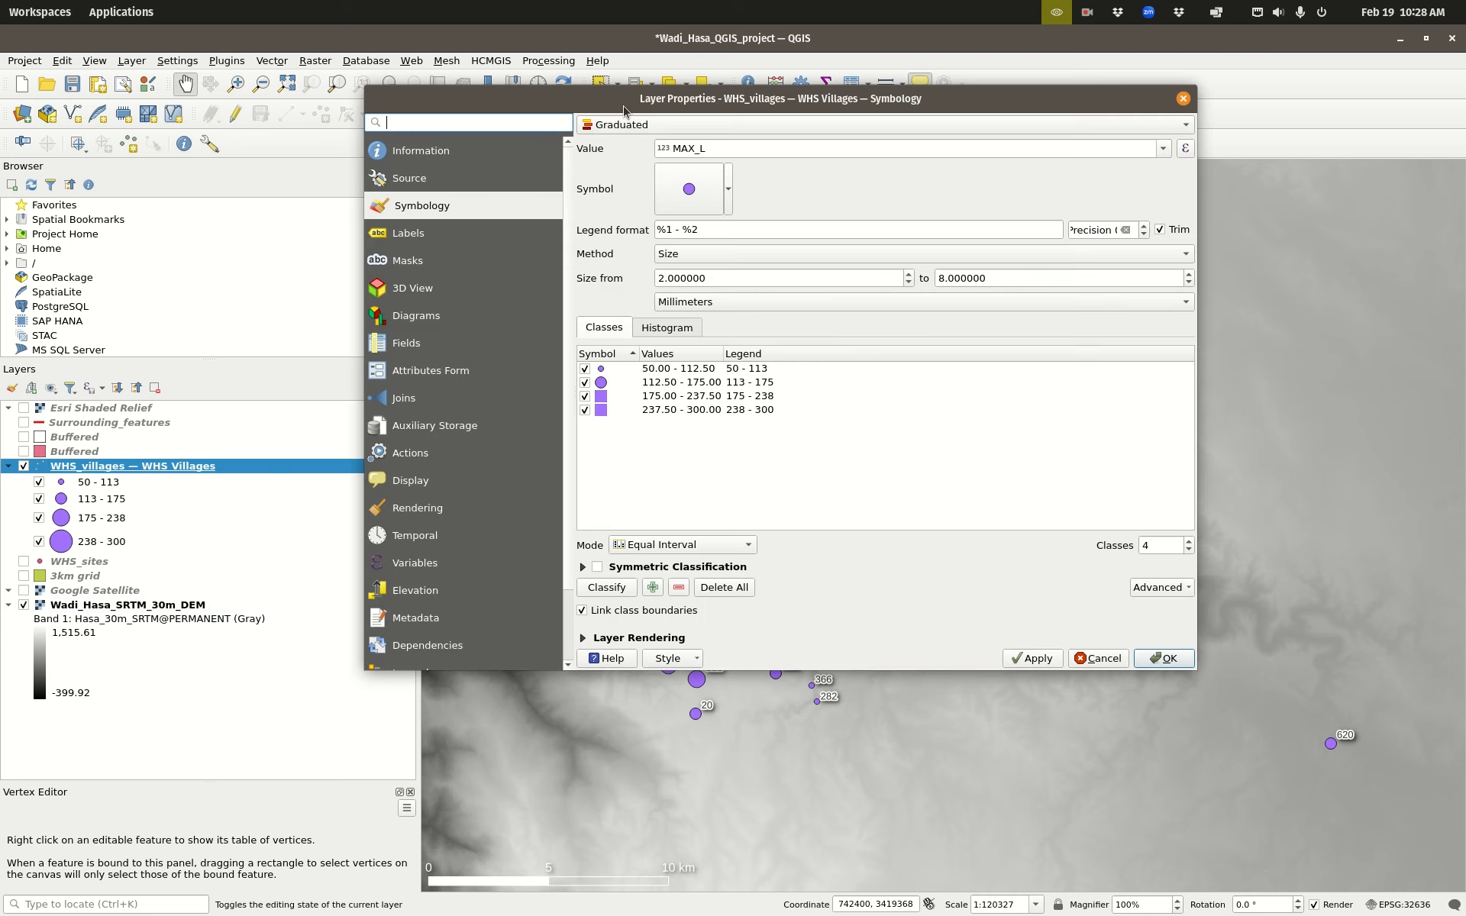
pyautogui.click(623, 129)
pyautogui.click(638, 87)
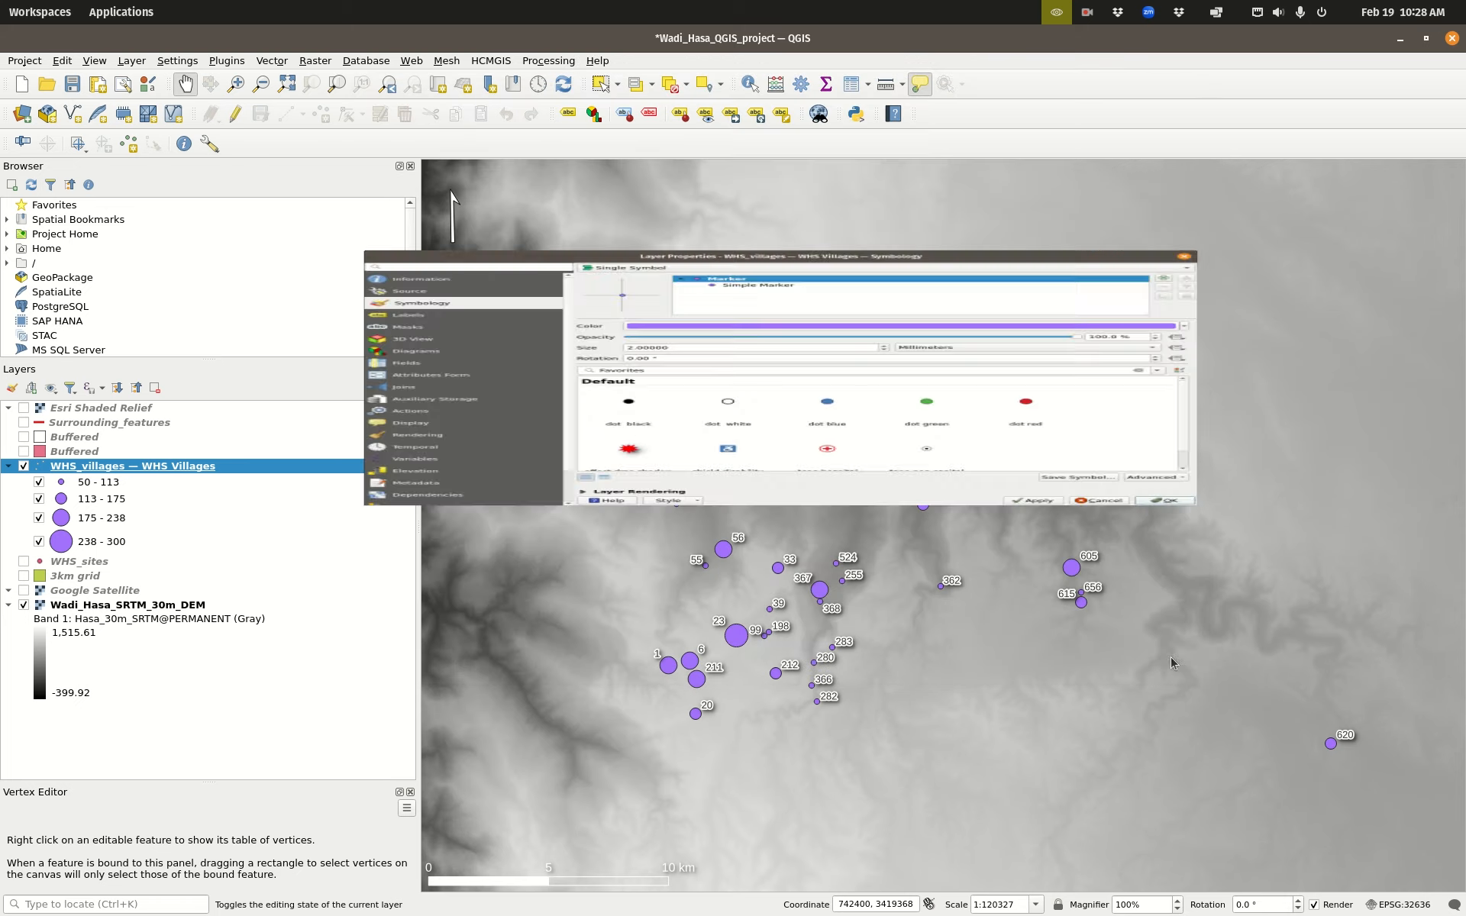
pyautogui.click(1168, 661)
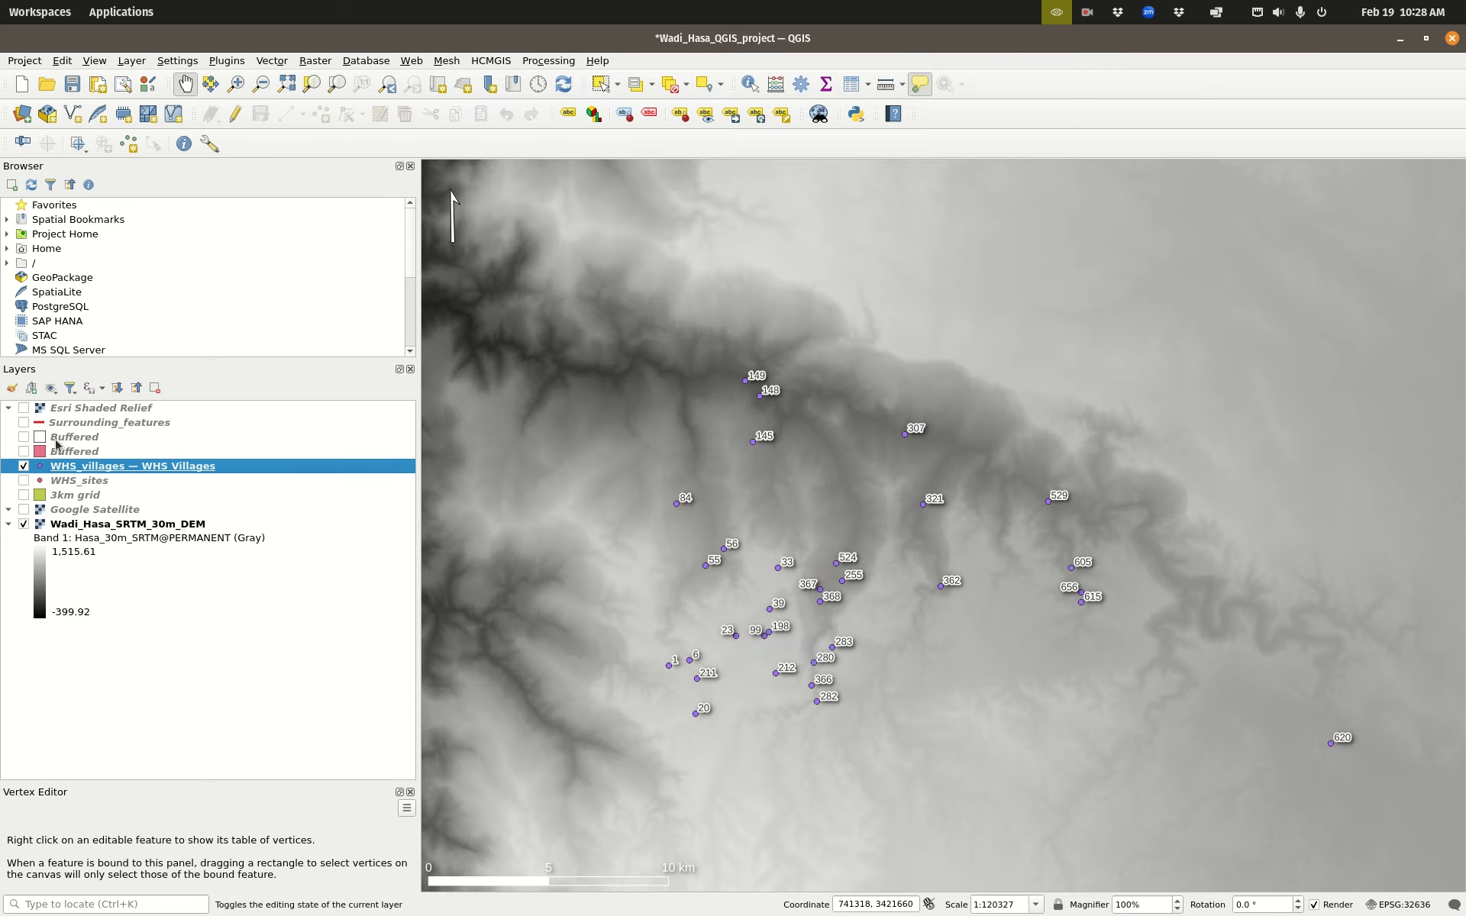
# Step: Turn on the outlined Buffered, Surrounding_features and Google Satellite layers, with the map zoomed to the surrounding features
pyautogui.click(23, 437)
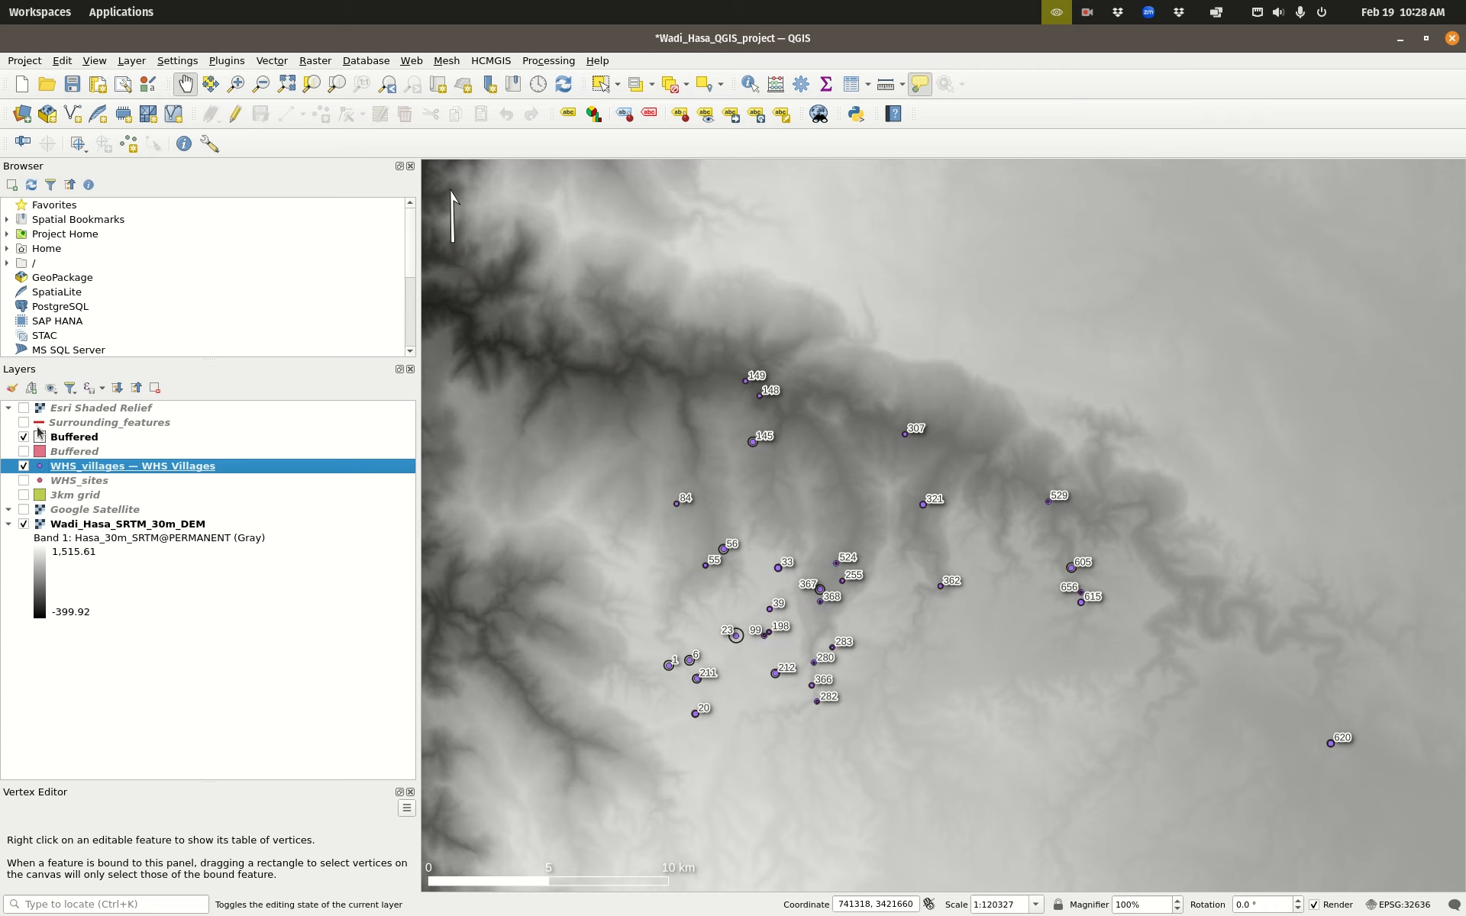
pyautogui.click(24, 422)
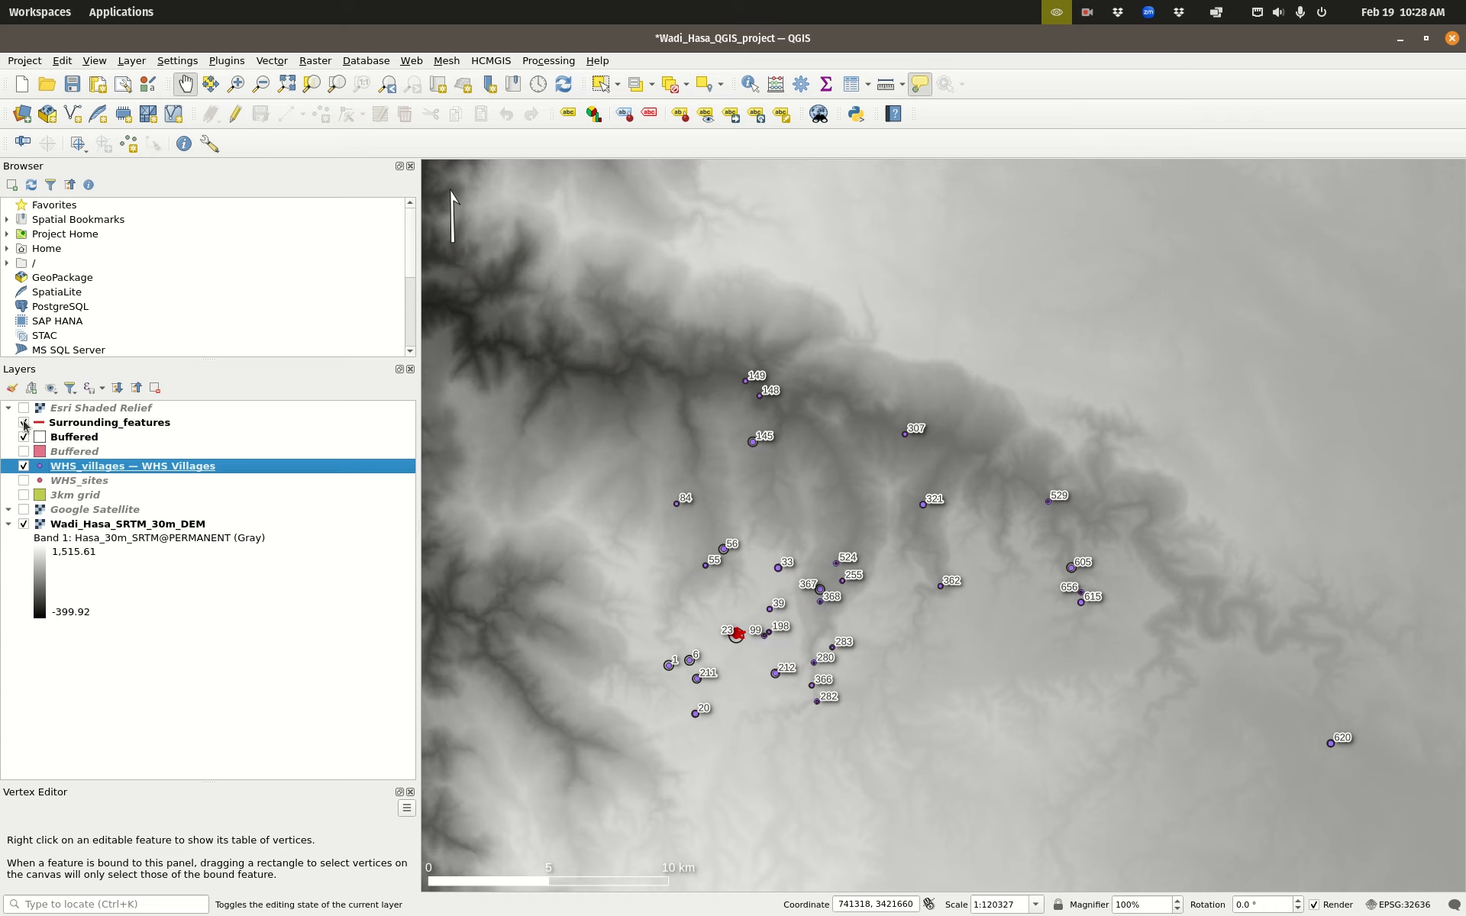
pyautogui.rightClick(119, 423)
pyautogui.click(179, 429)
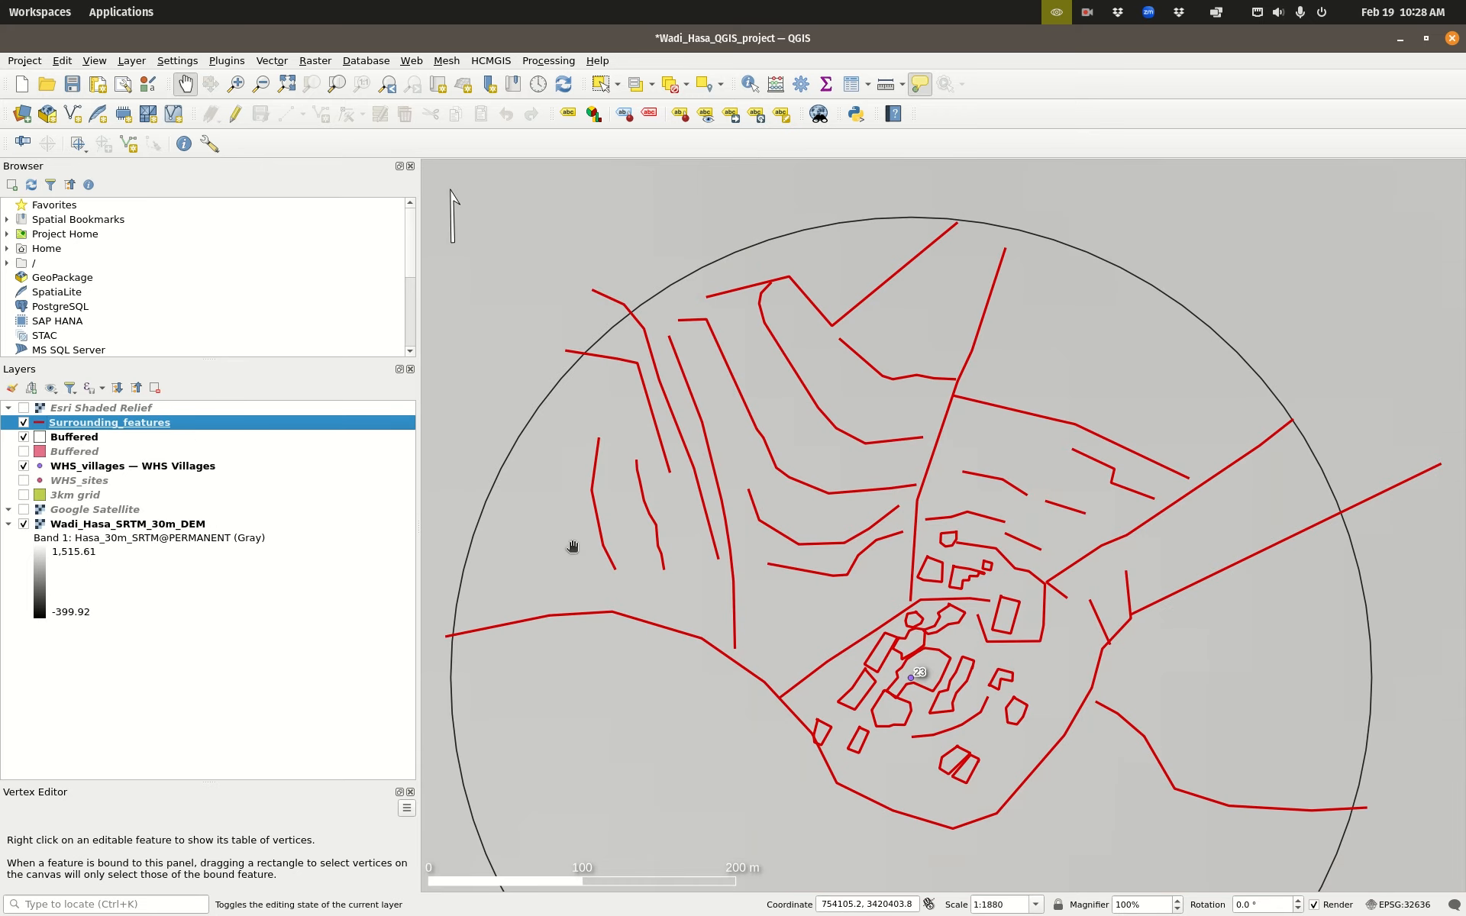
pyautogui.scroll(-1, 971, 575)
pyautogui.moveTo(1008, 659); pyautogui.dragTo(984, 573)
pyautogui.click(24, 510)
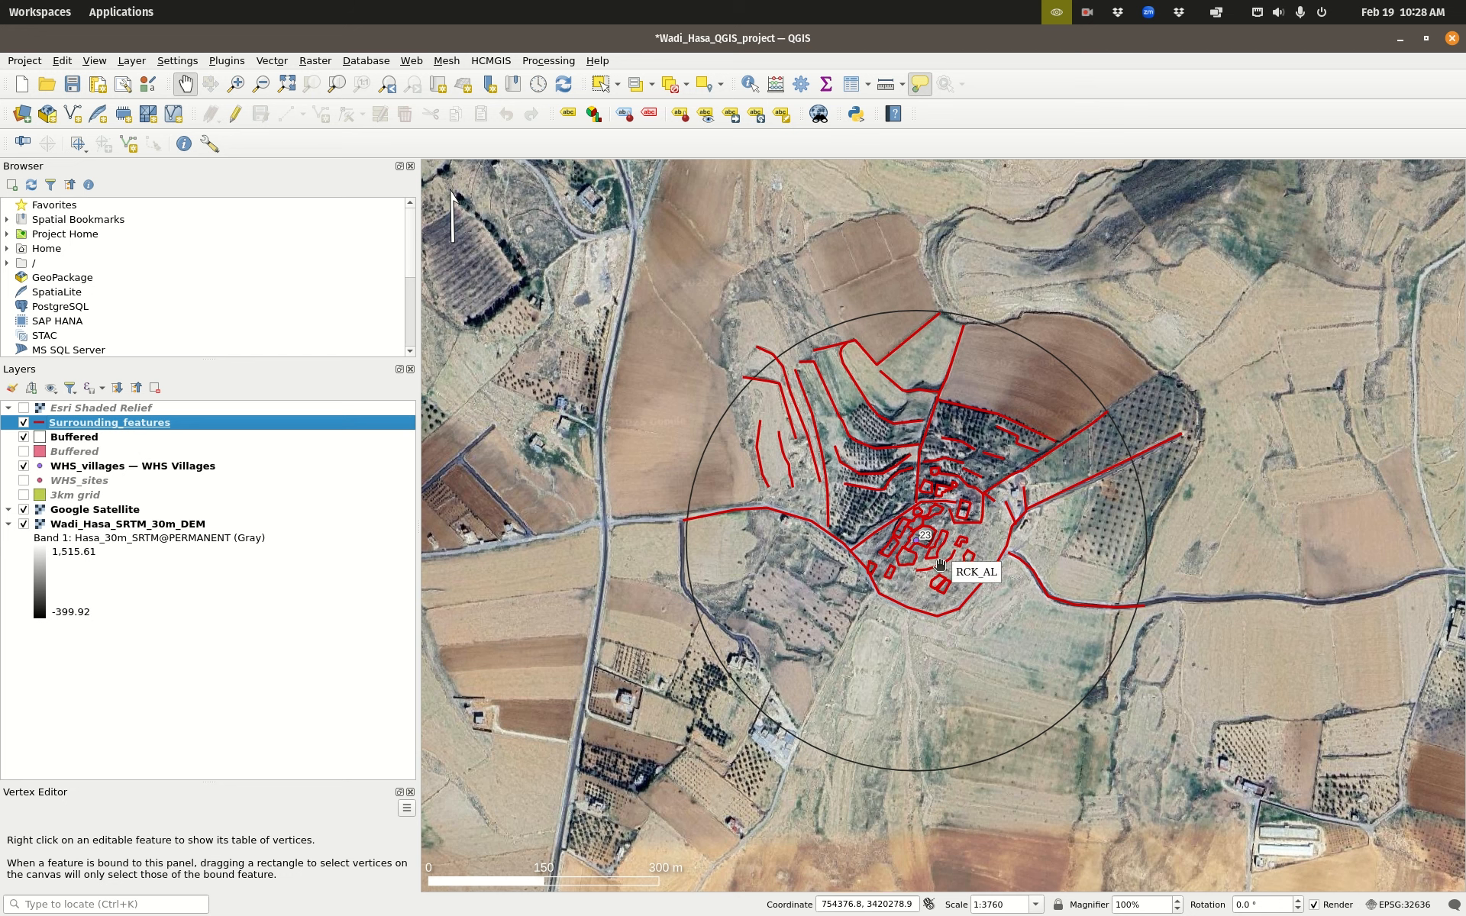
# Step: Examine the Surrounding_features attribute table, sorting the records by type and by condition
pyautogui.rightClick(113, 427)
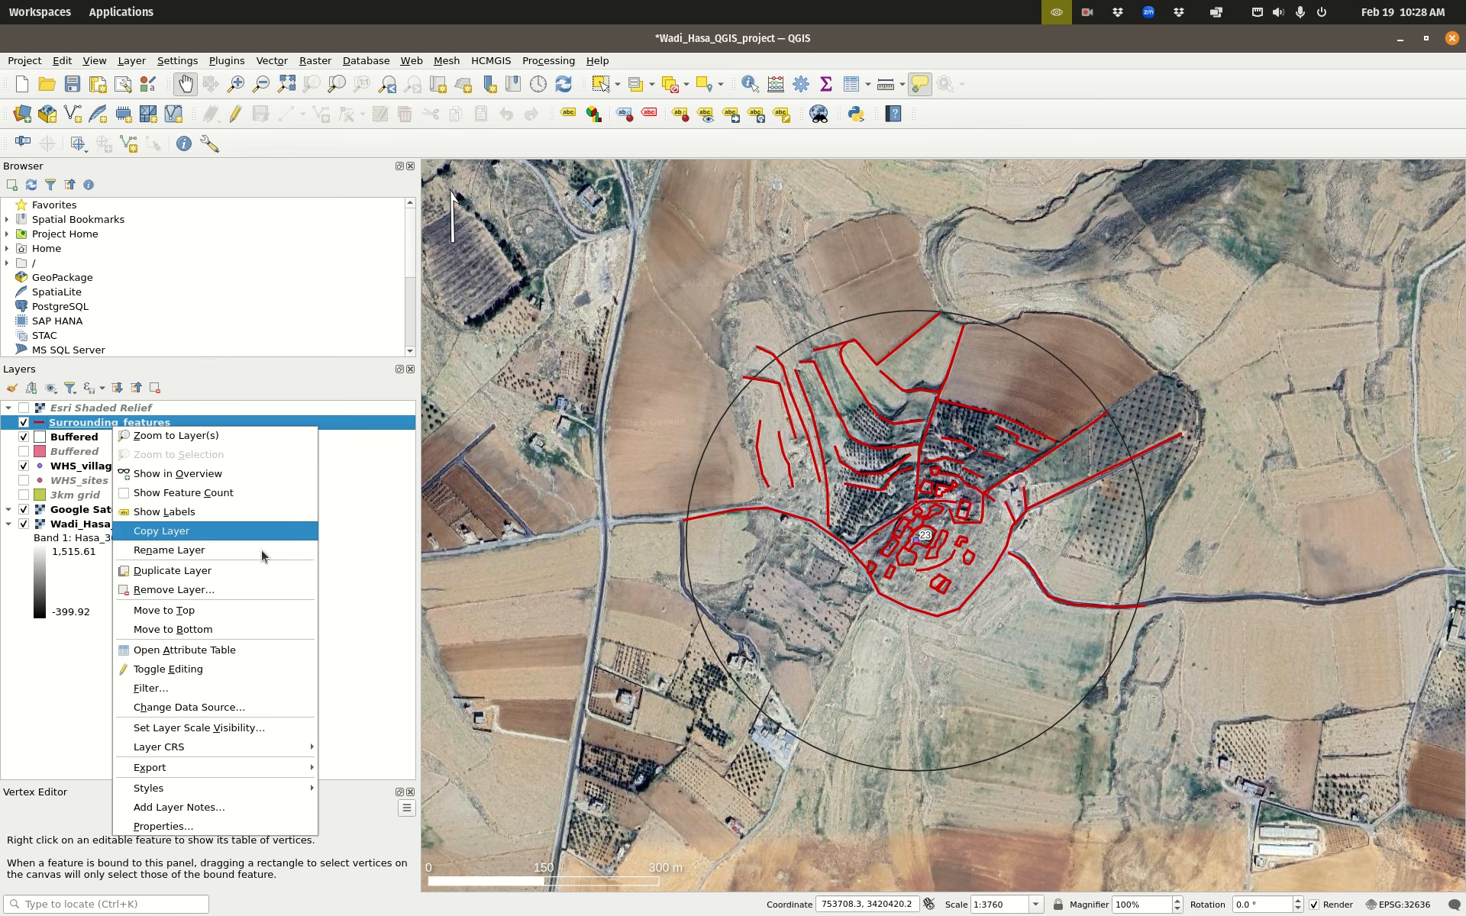
pyautogui.moveTo(241, 772)
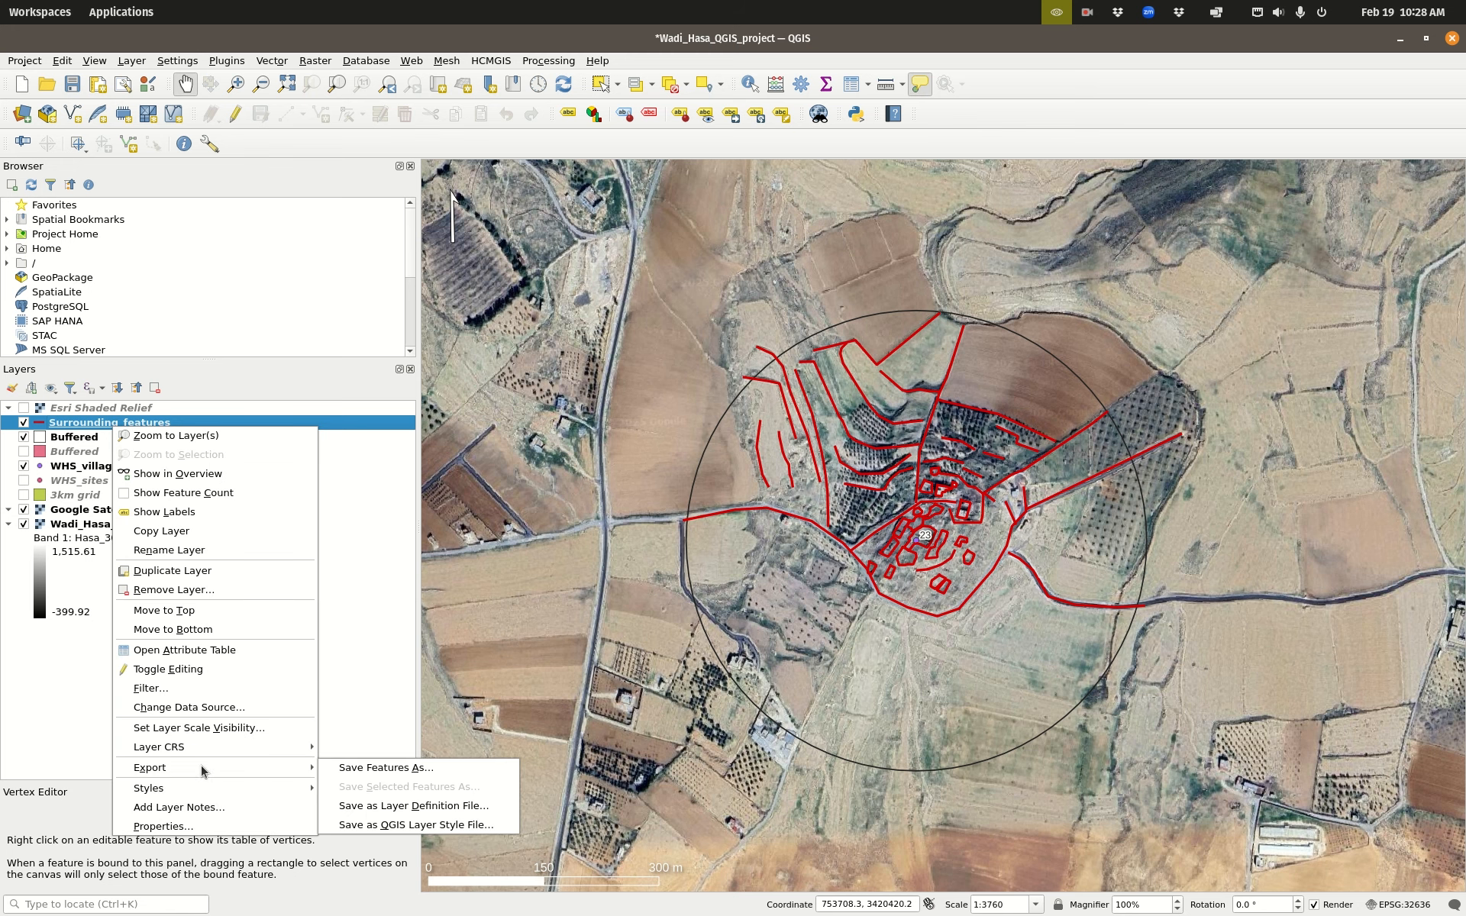
pyautogui.click(206, 652)
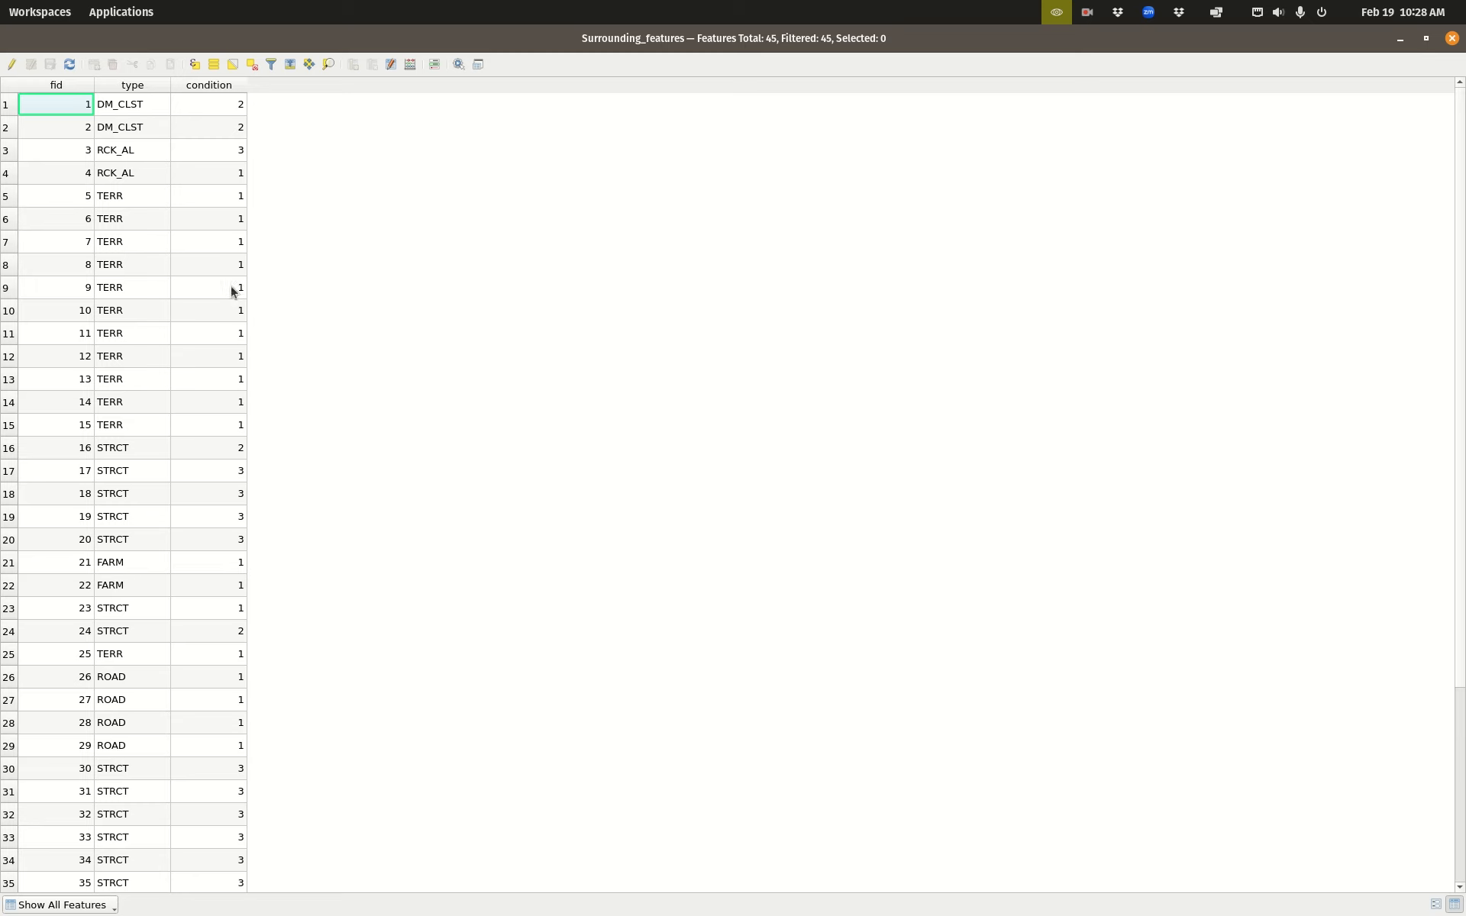
pyautogui.click(130, 85)
pyautogui.click(130, 86)
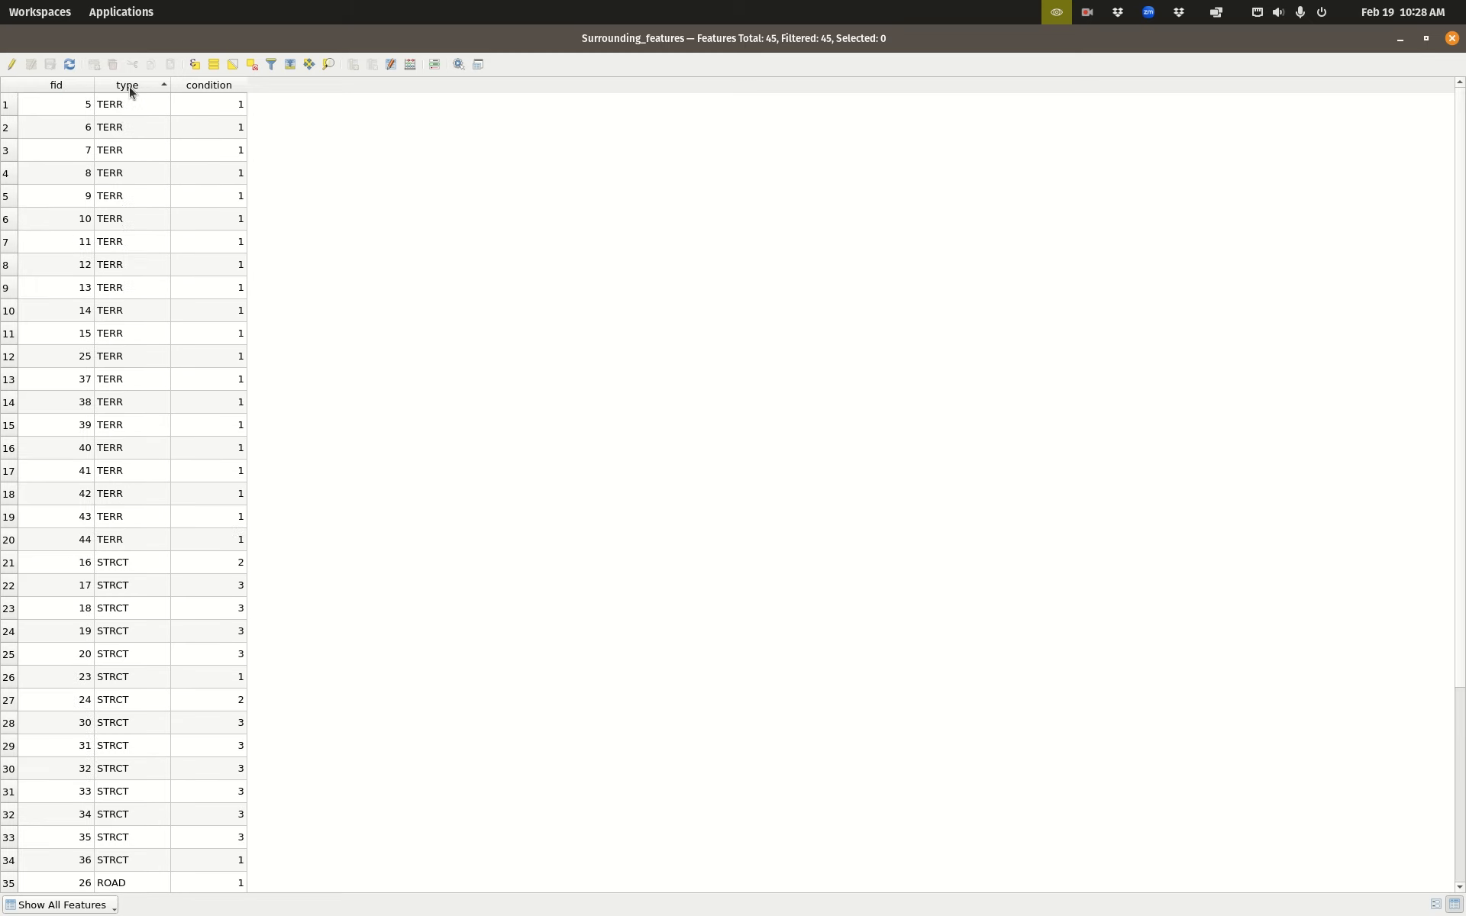
pyautogui.click(209, 84)
pyautogui.click(144, 88)
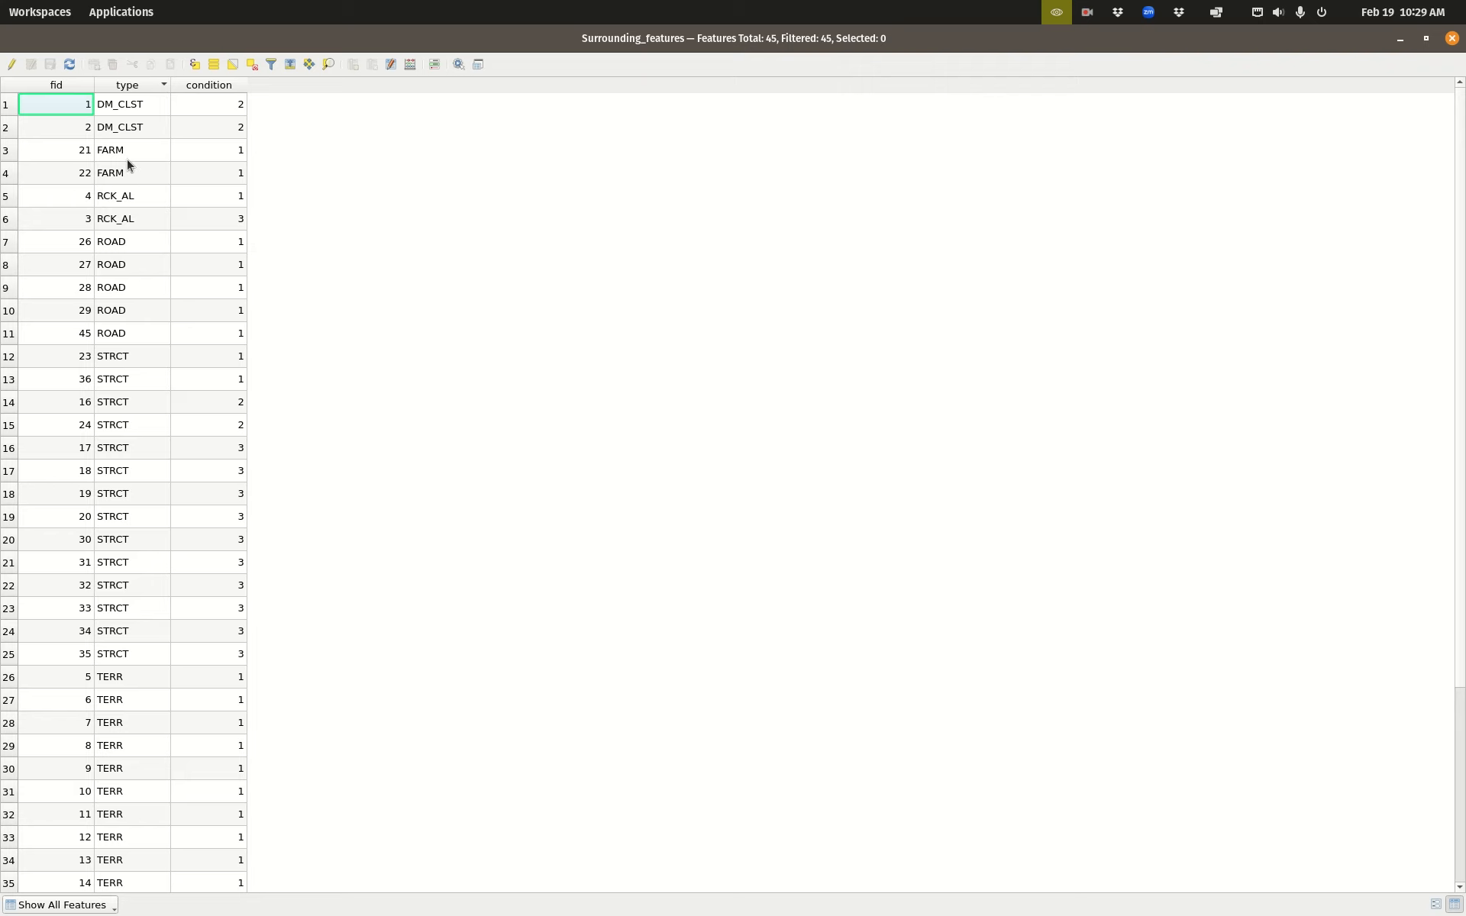
pyautogui.click(227, 86)
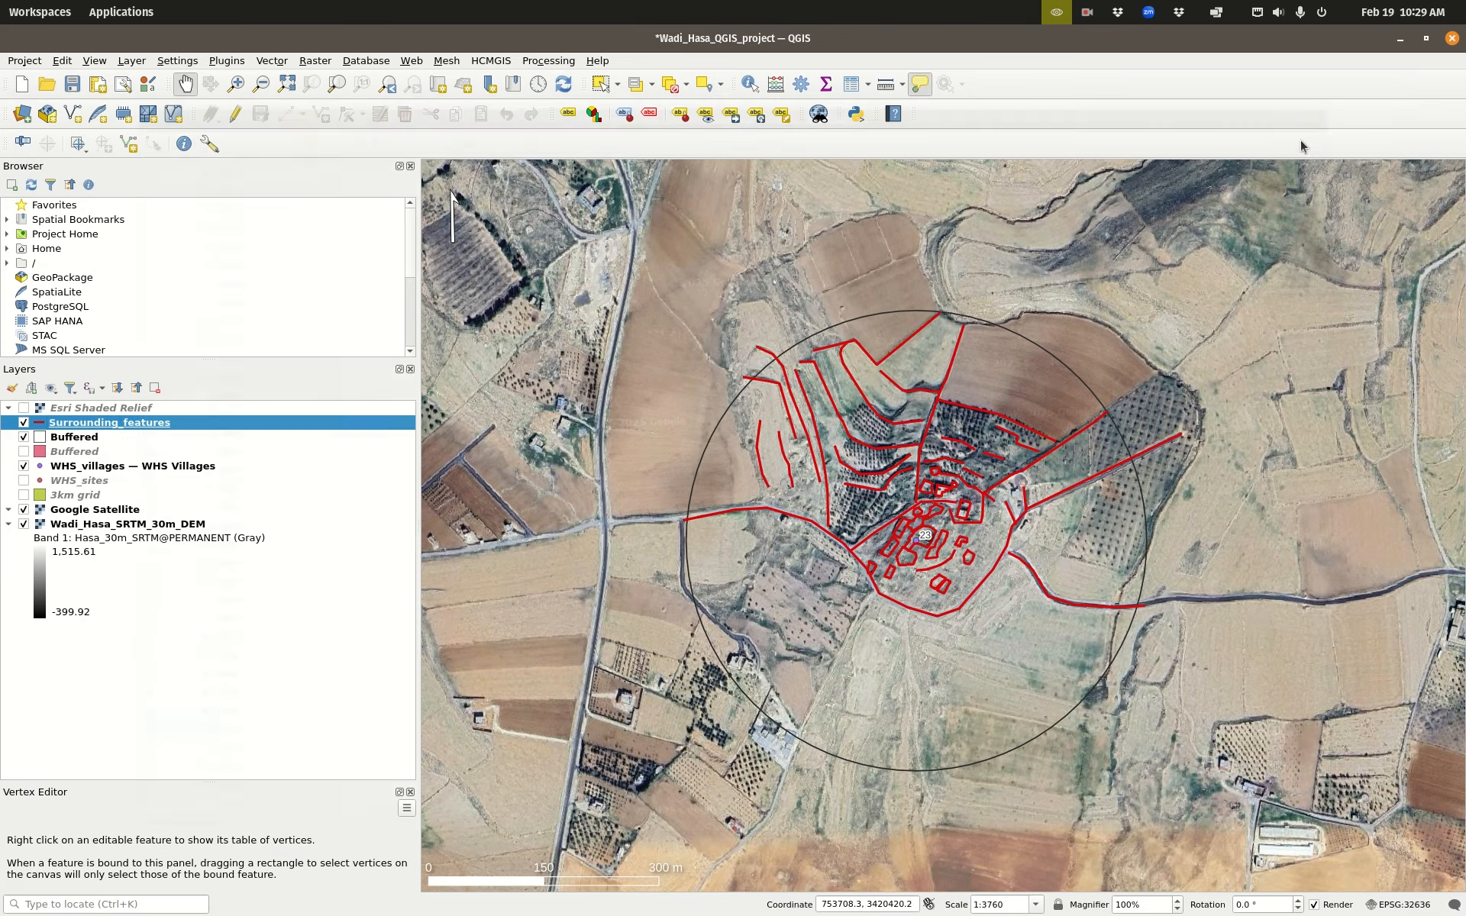
pyautogui.click(1451, 38)
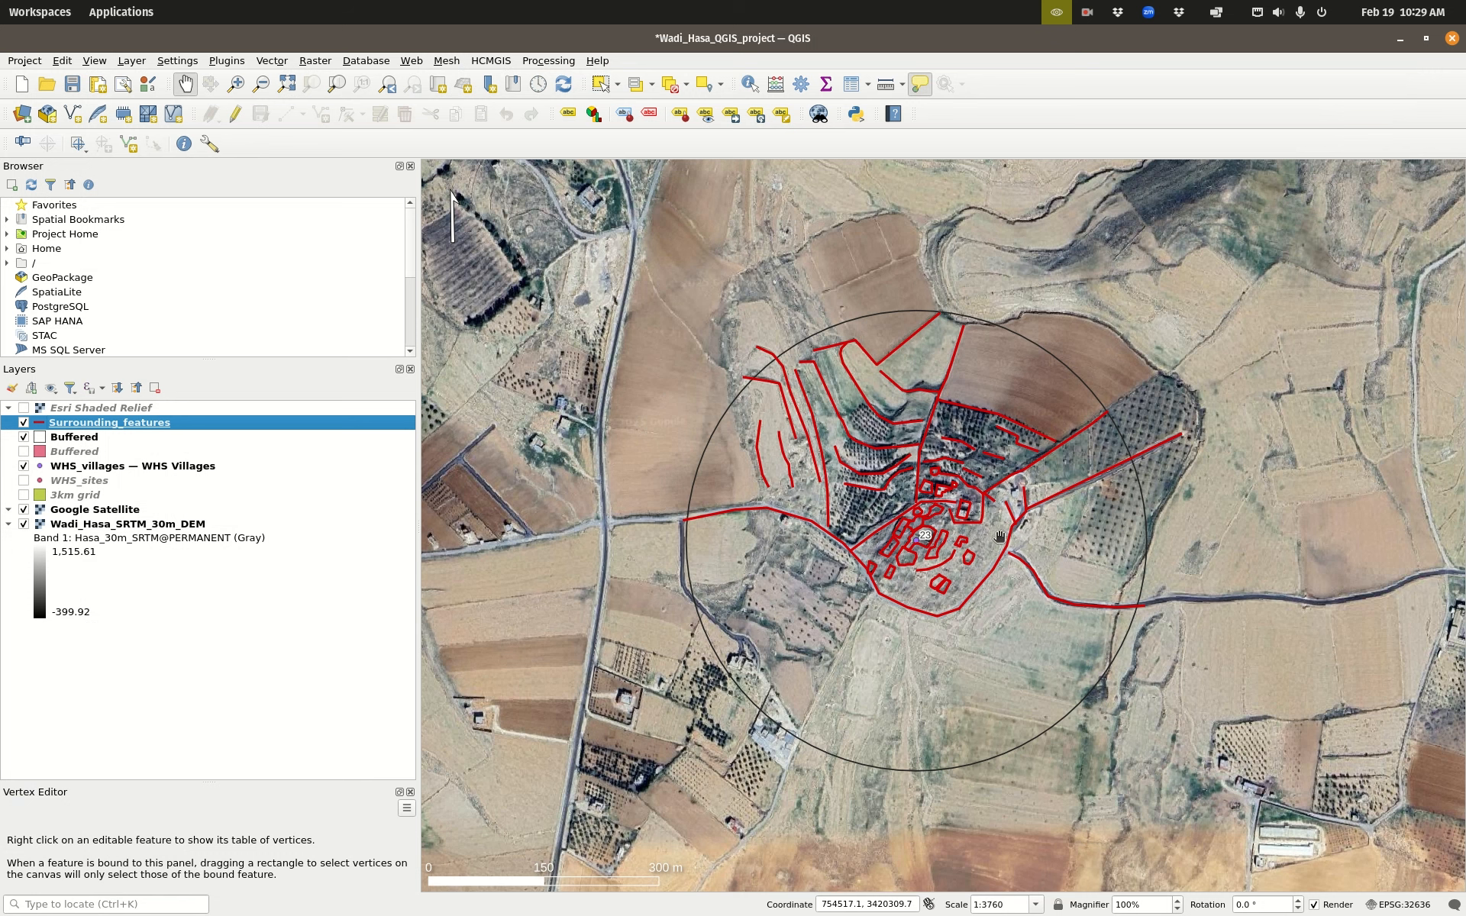
# Step: Style the Surrounding_features layer with Categorized symbology classified on the type field
pyautogui.rightClick(91, 424)
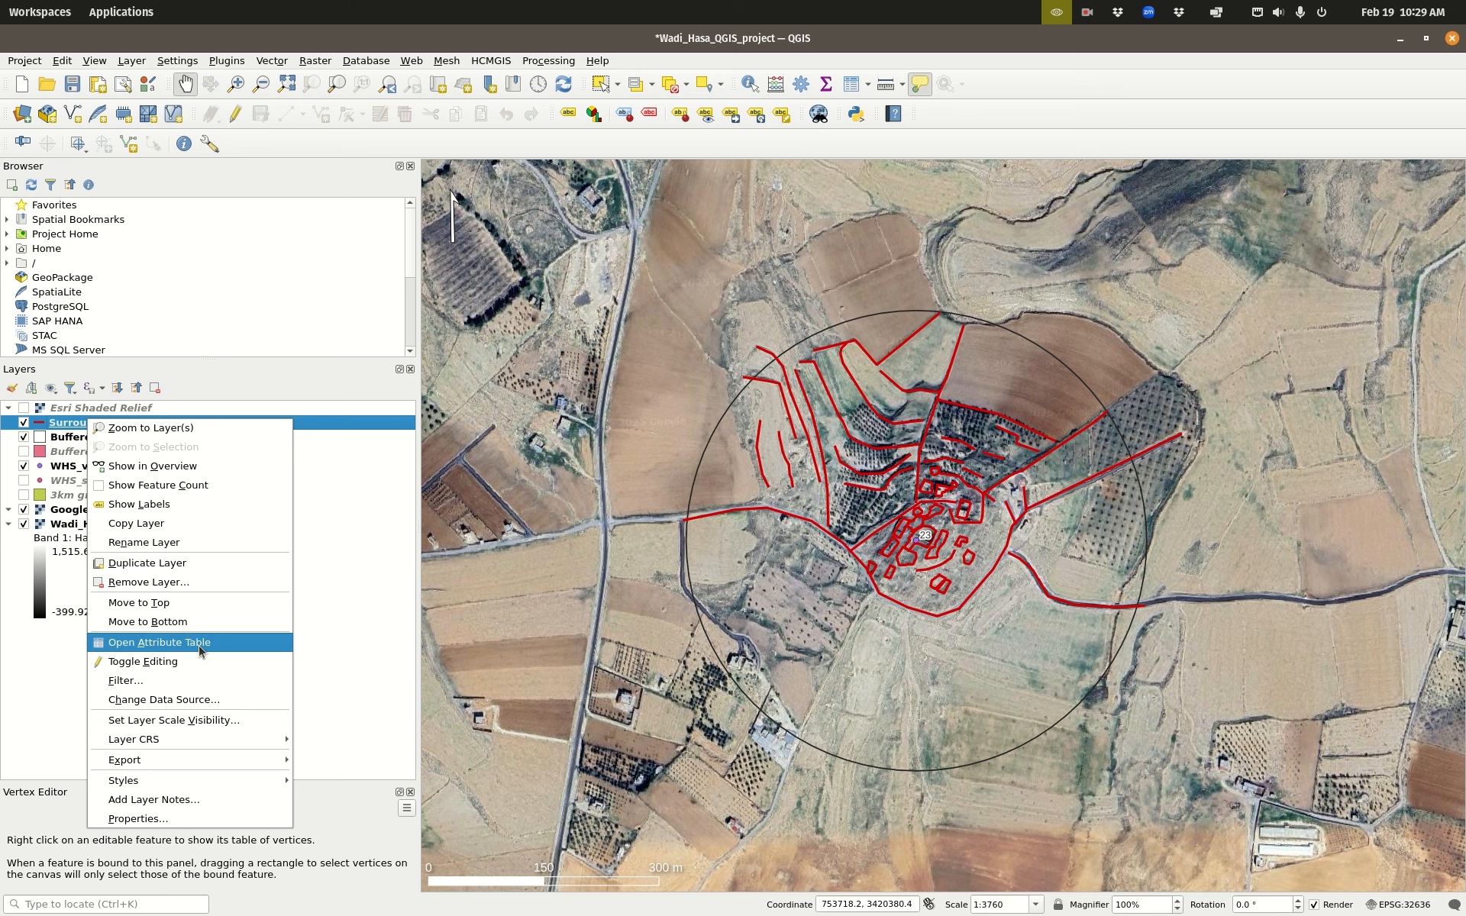
pyautogui.click(196, 813)
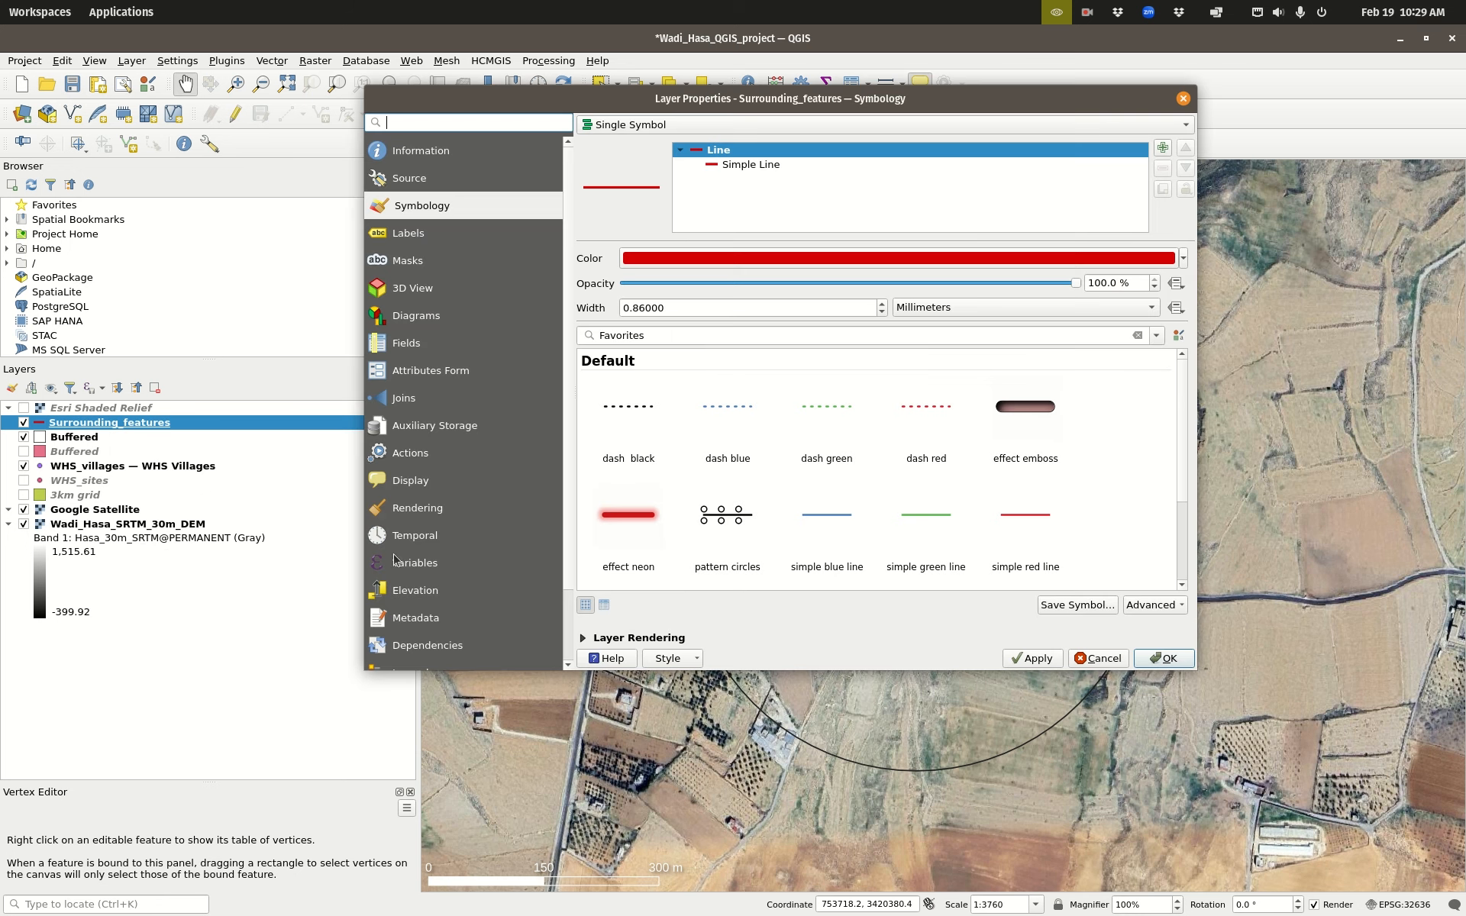
pyautogui.click(603, 125)
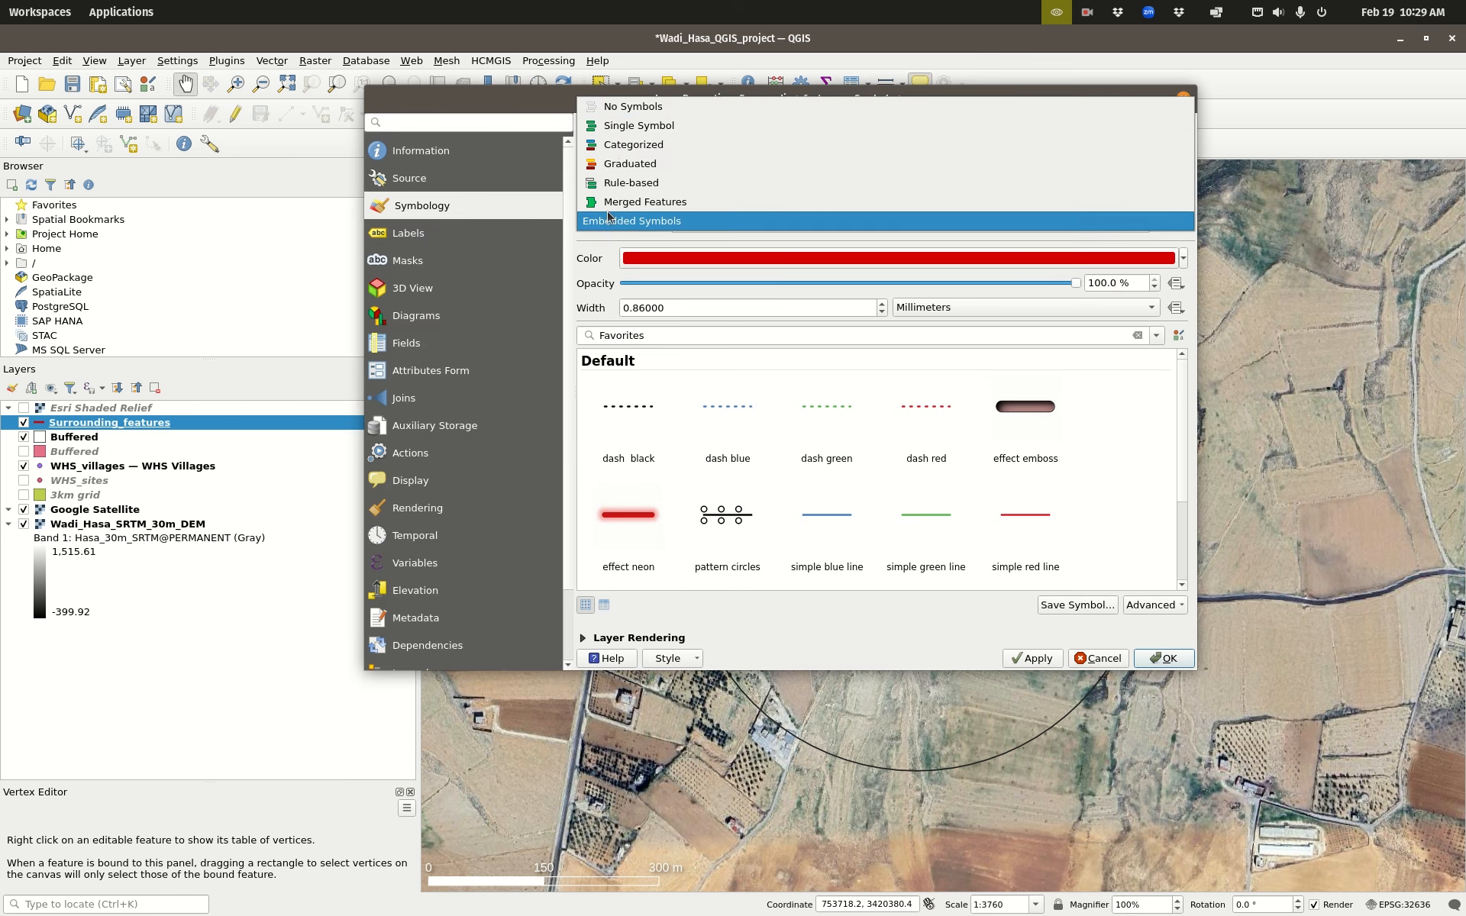
pyautogui.click(626, 145)
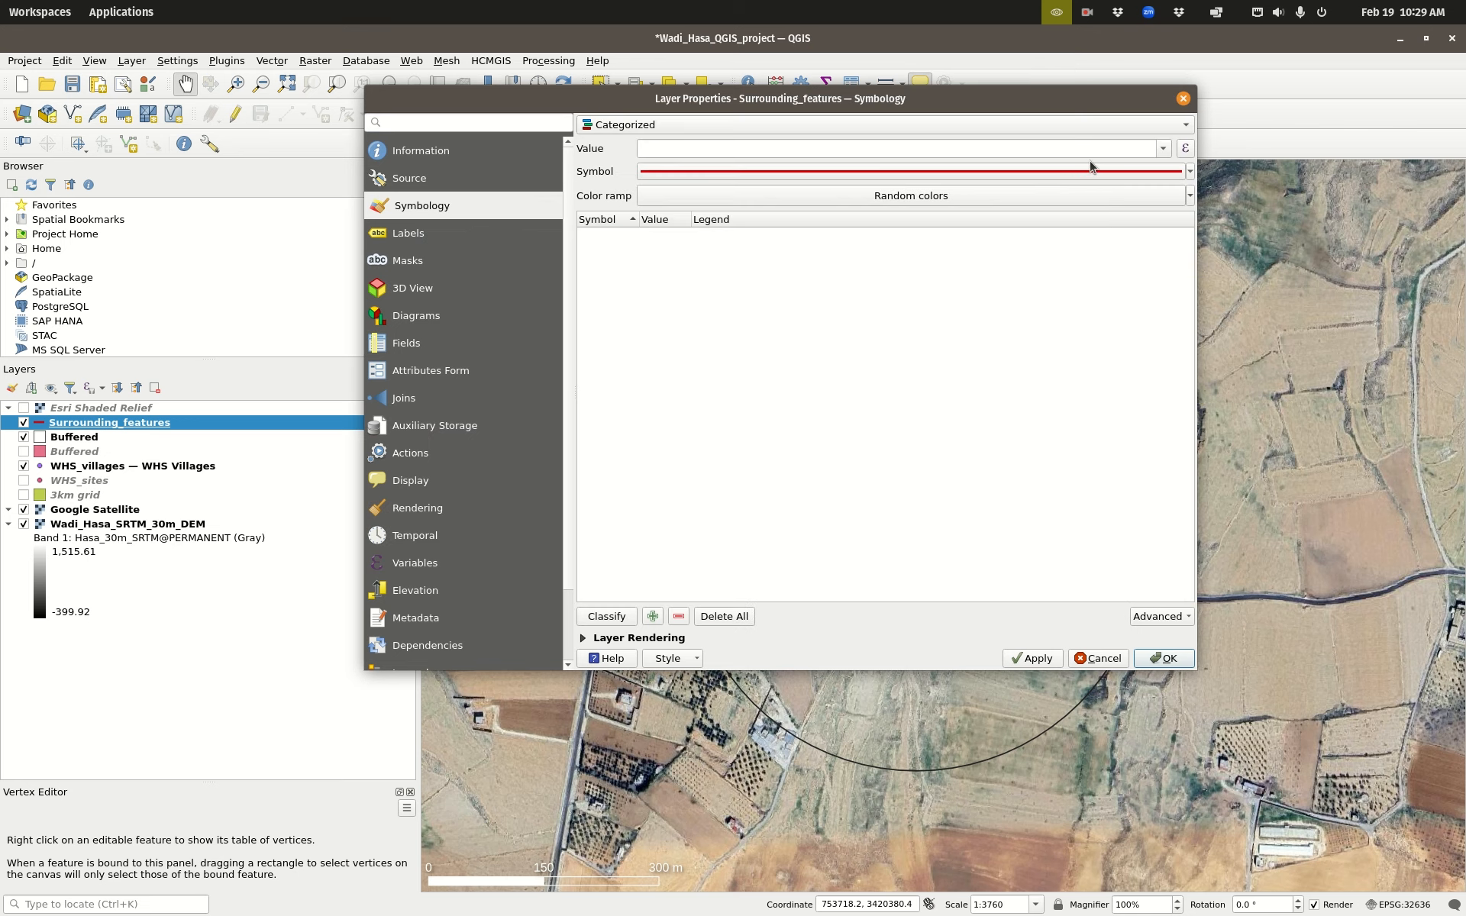
pyautogui.click(1159, 150)
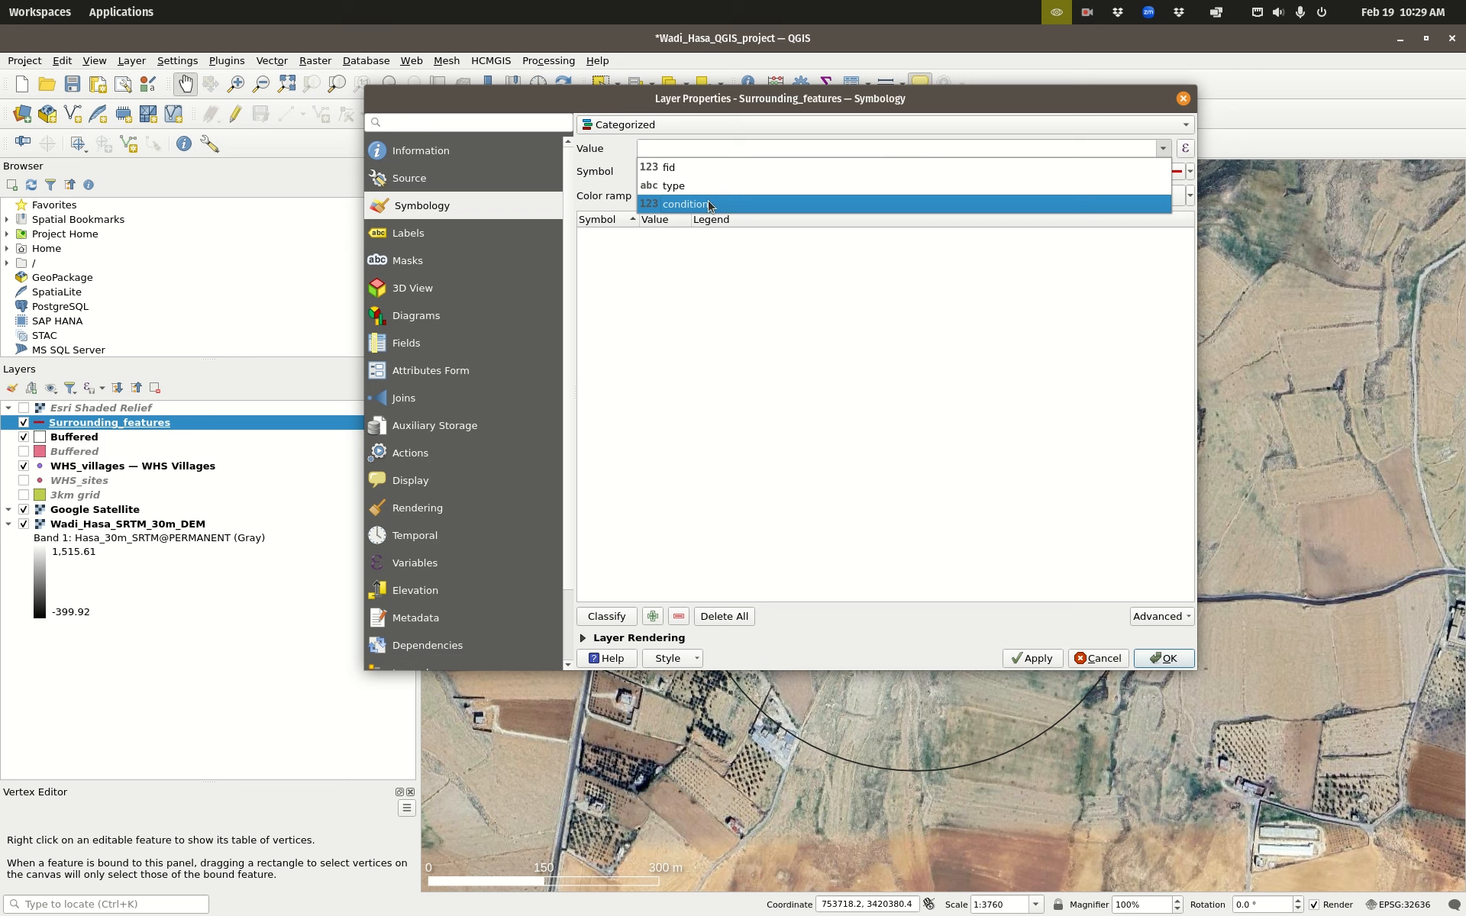
pyautogui.click(691, 186)
pyautogui.click(607, 616)
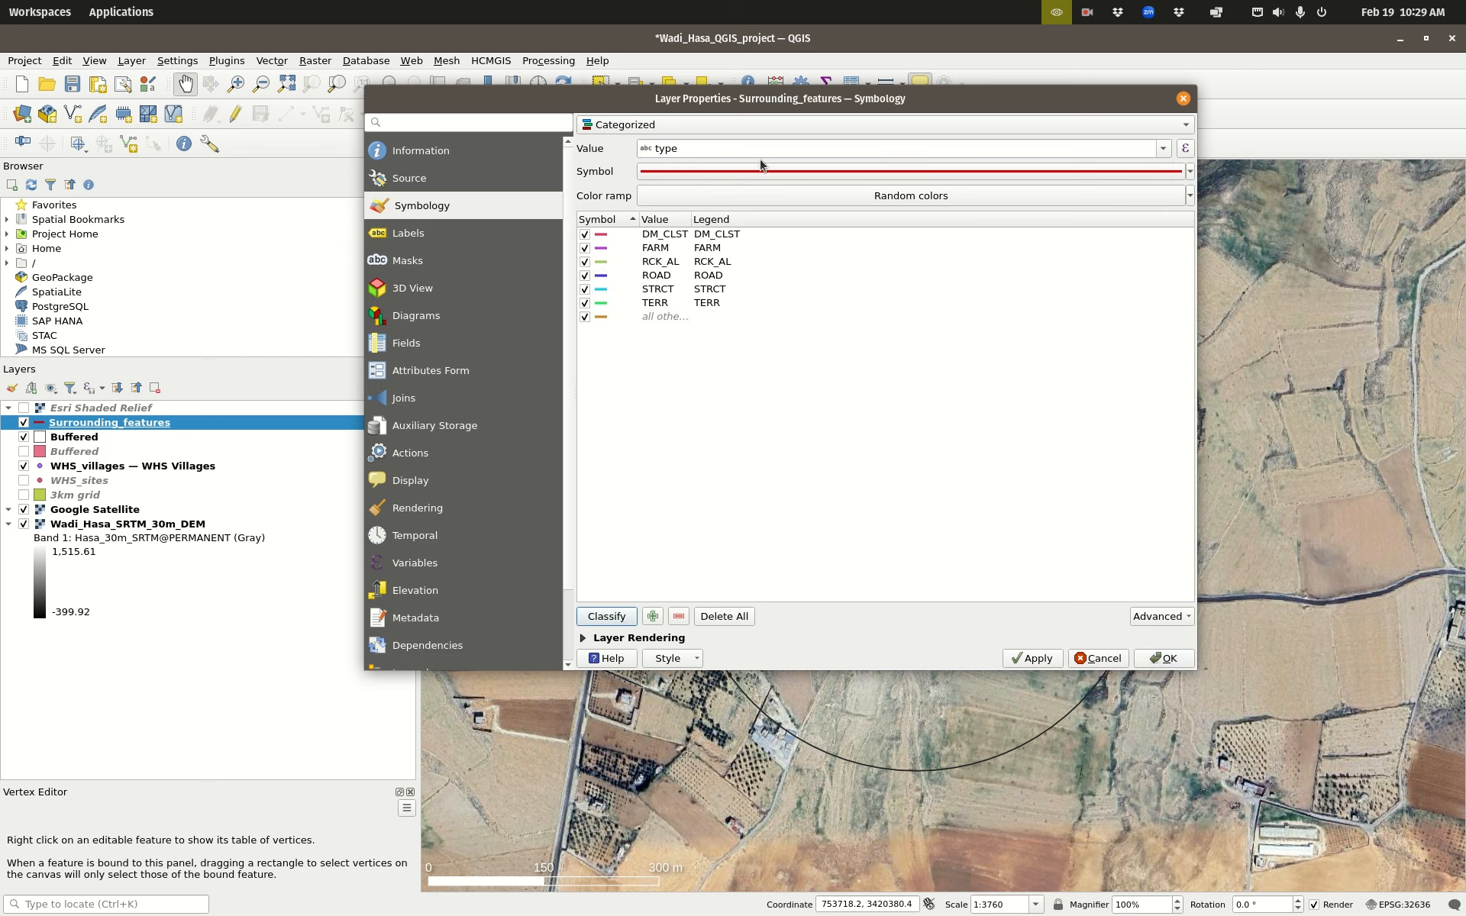
pyautogui.click(1163, 658)
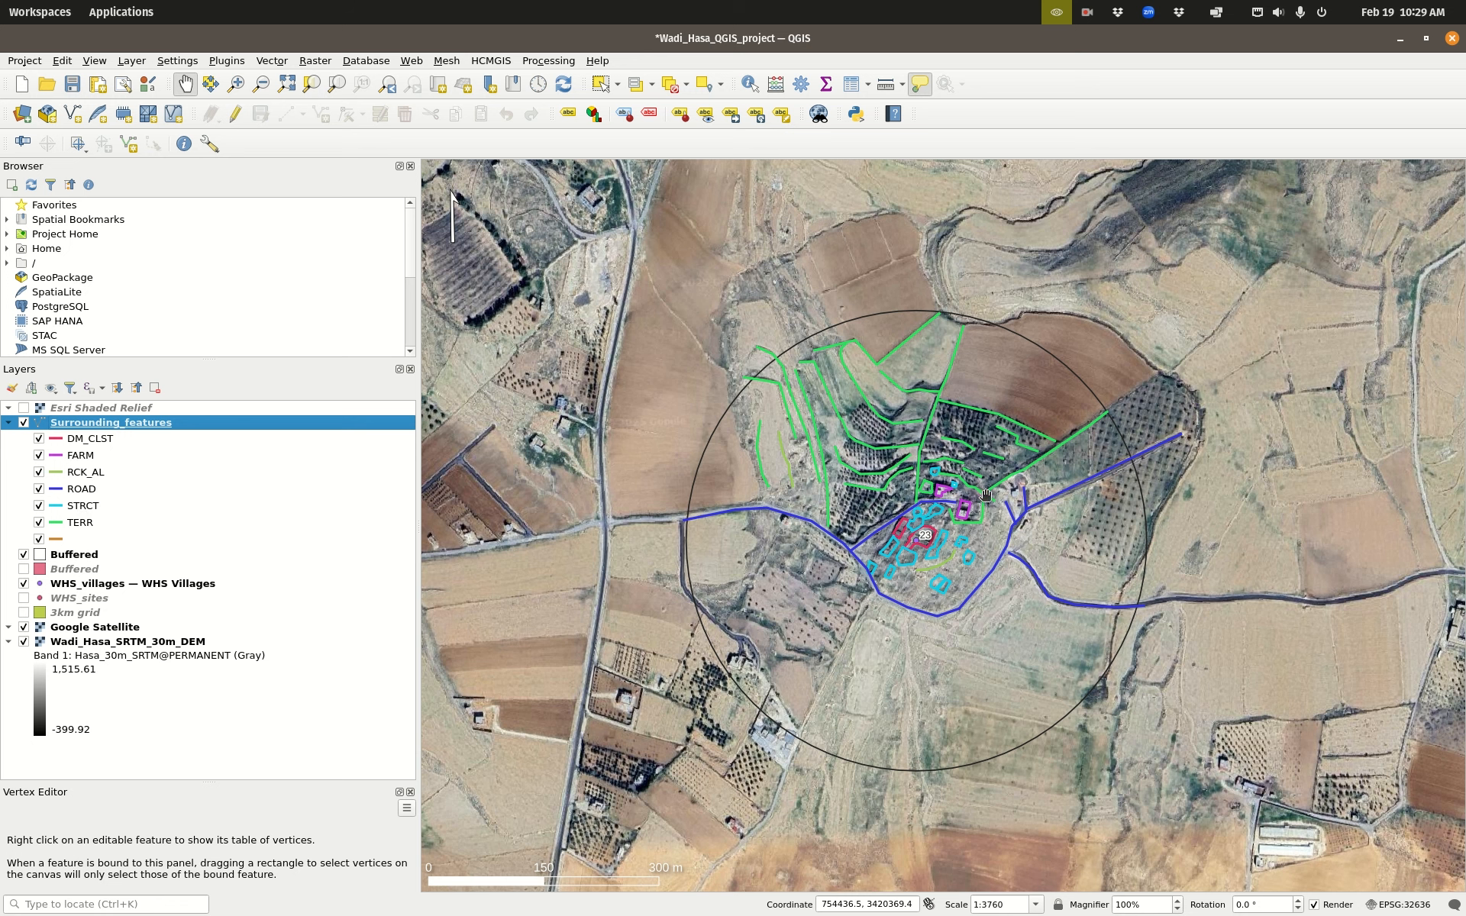
# Step: Reclassify the Surrounding_features symbology on the condition field, deleting the existing type classes
pyautogui.doubleClick(127, 426)
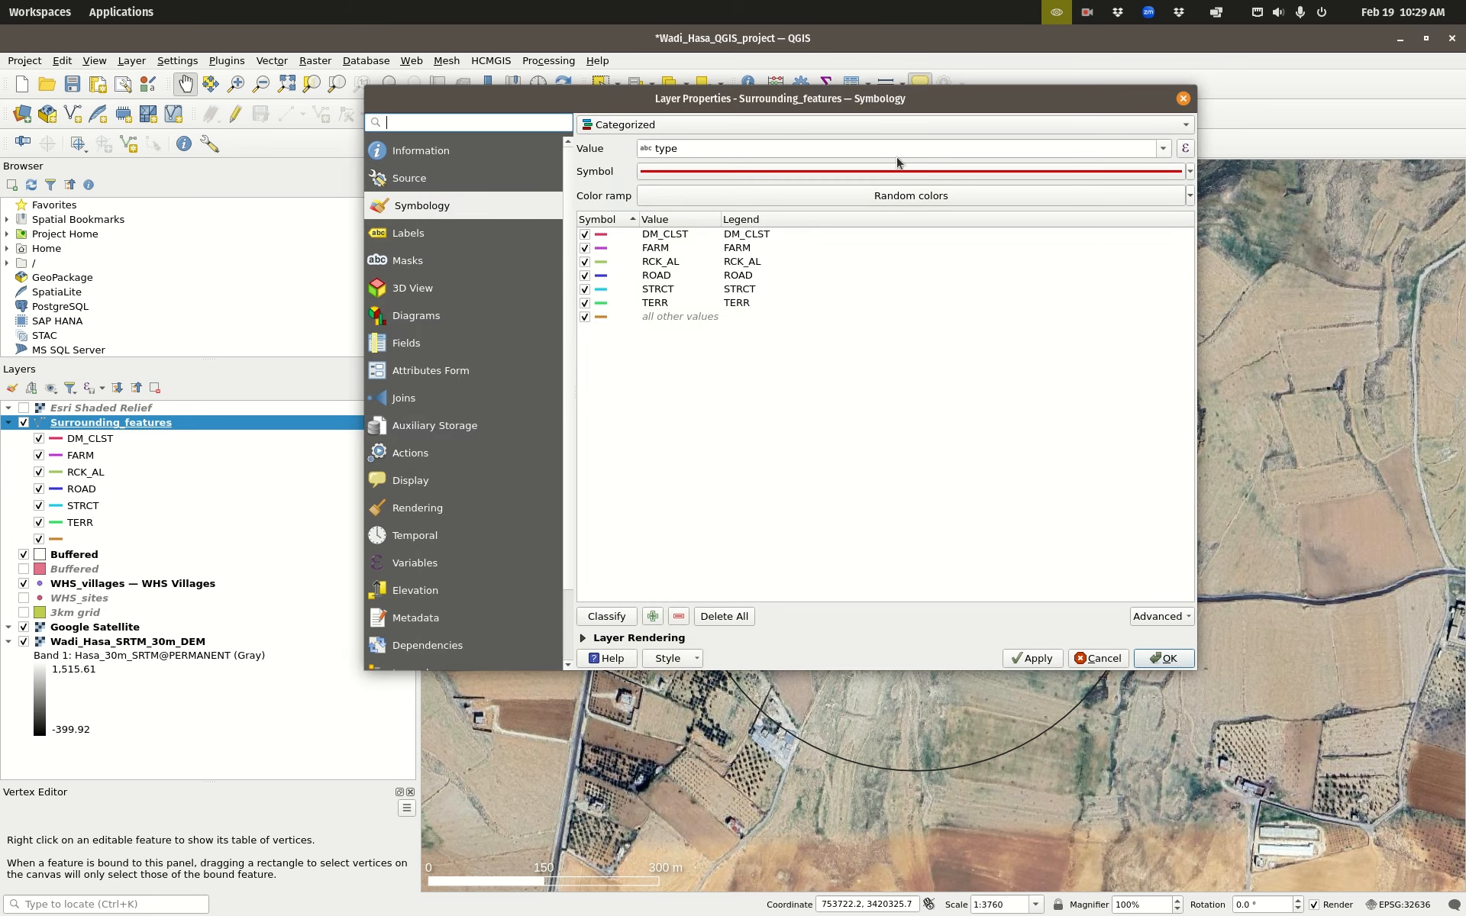
pyautogui.click(1164, 151)
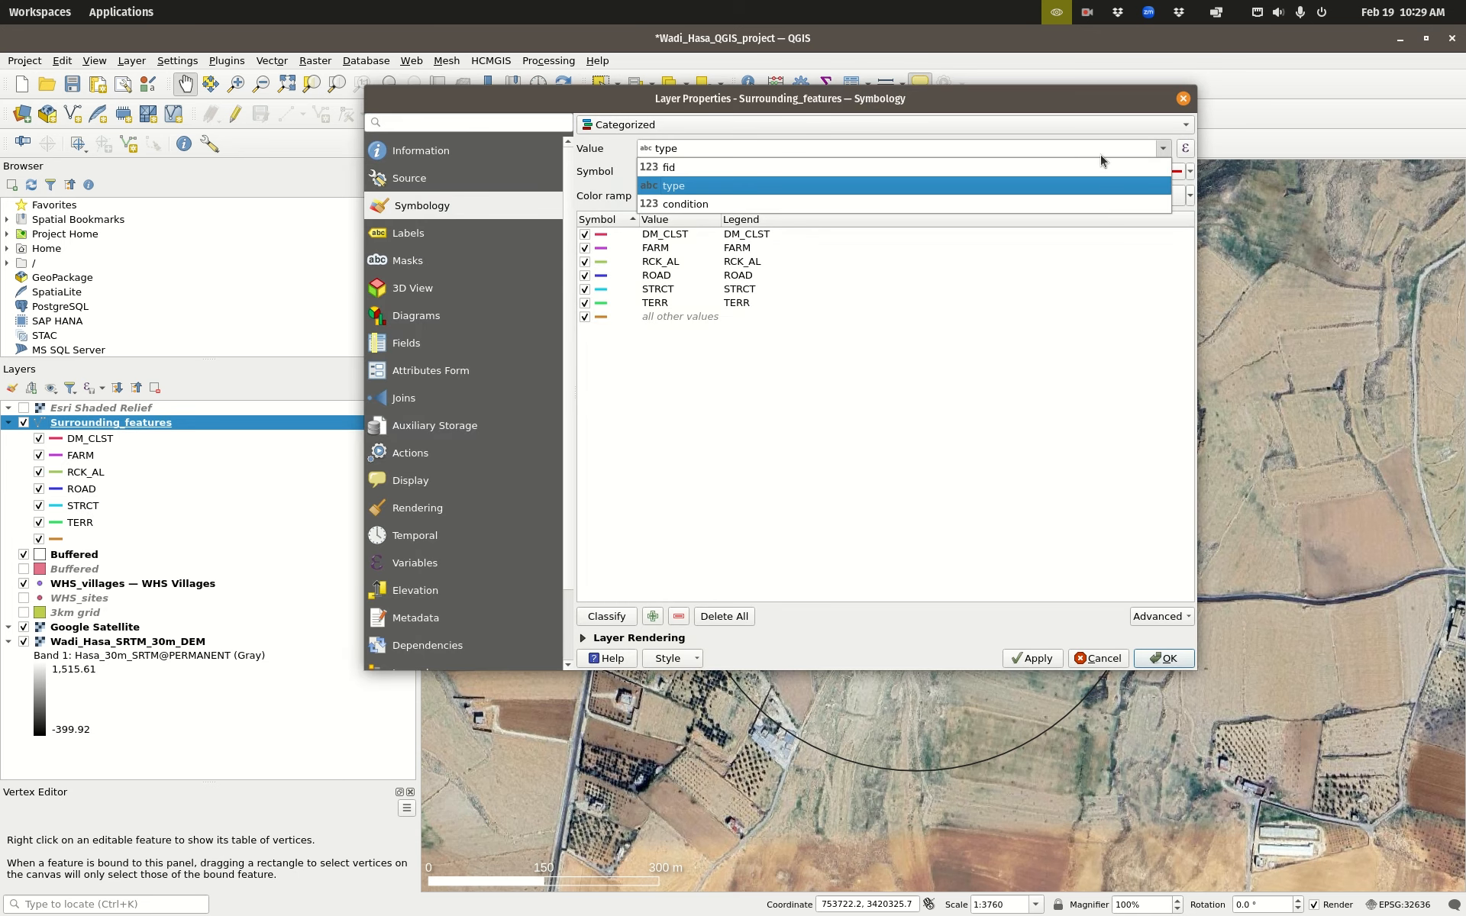
pyautogui.click(696, 205)
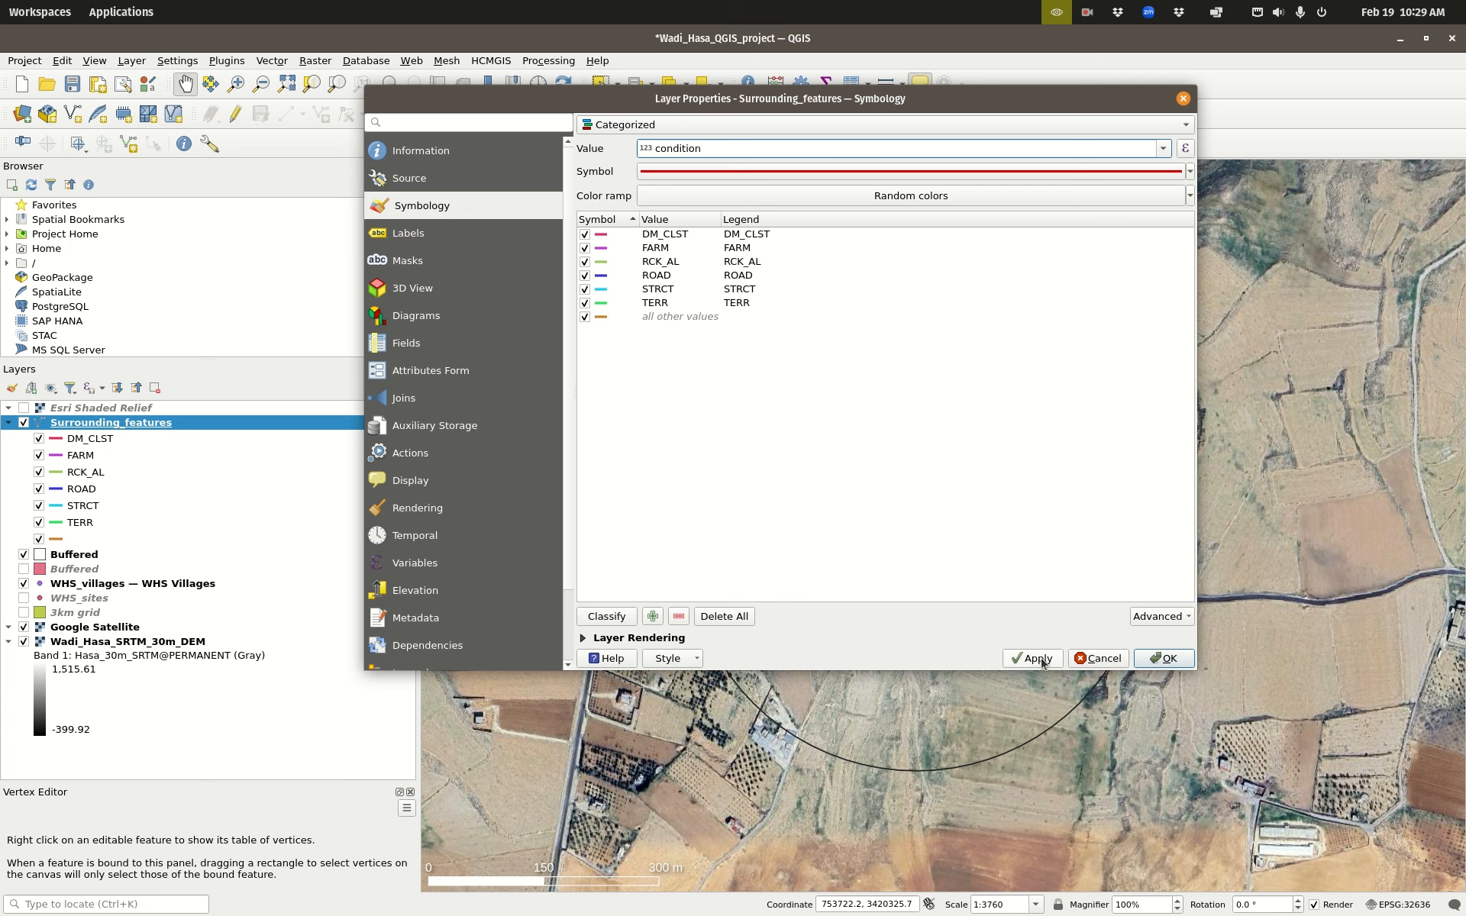
pyautogui.click(614, 624)
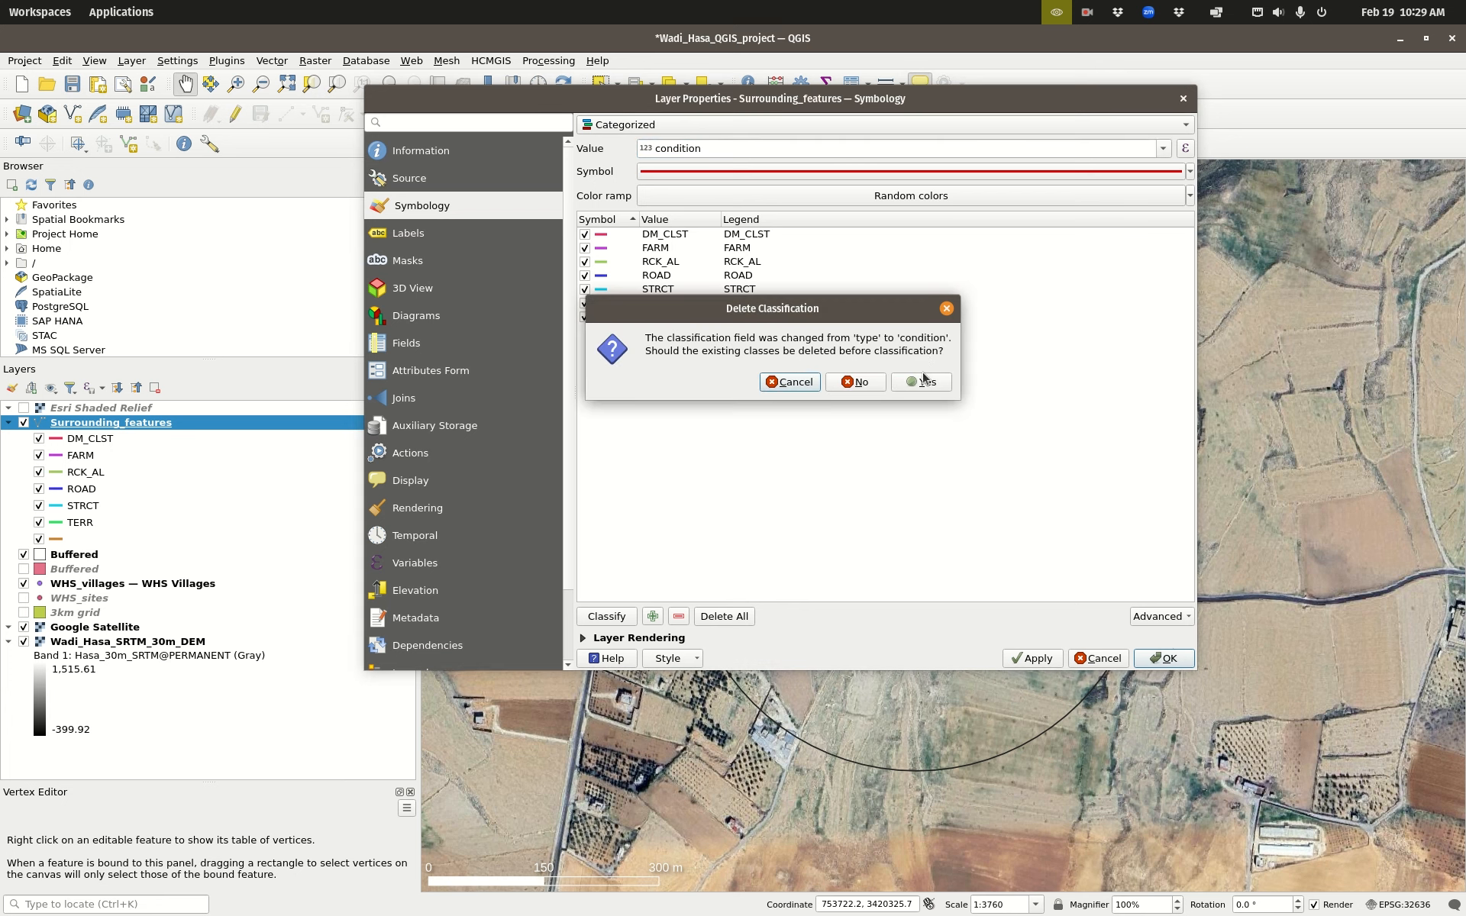
pyautogui.click(923, 382)
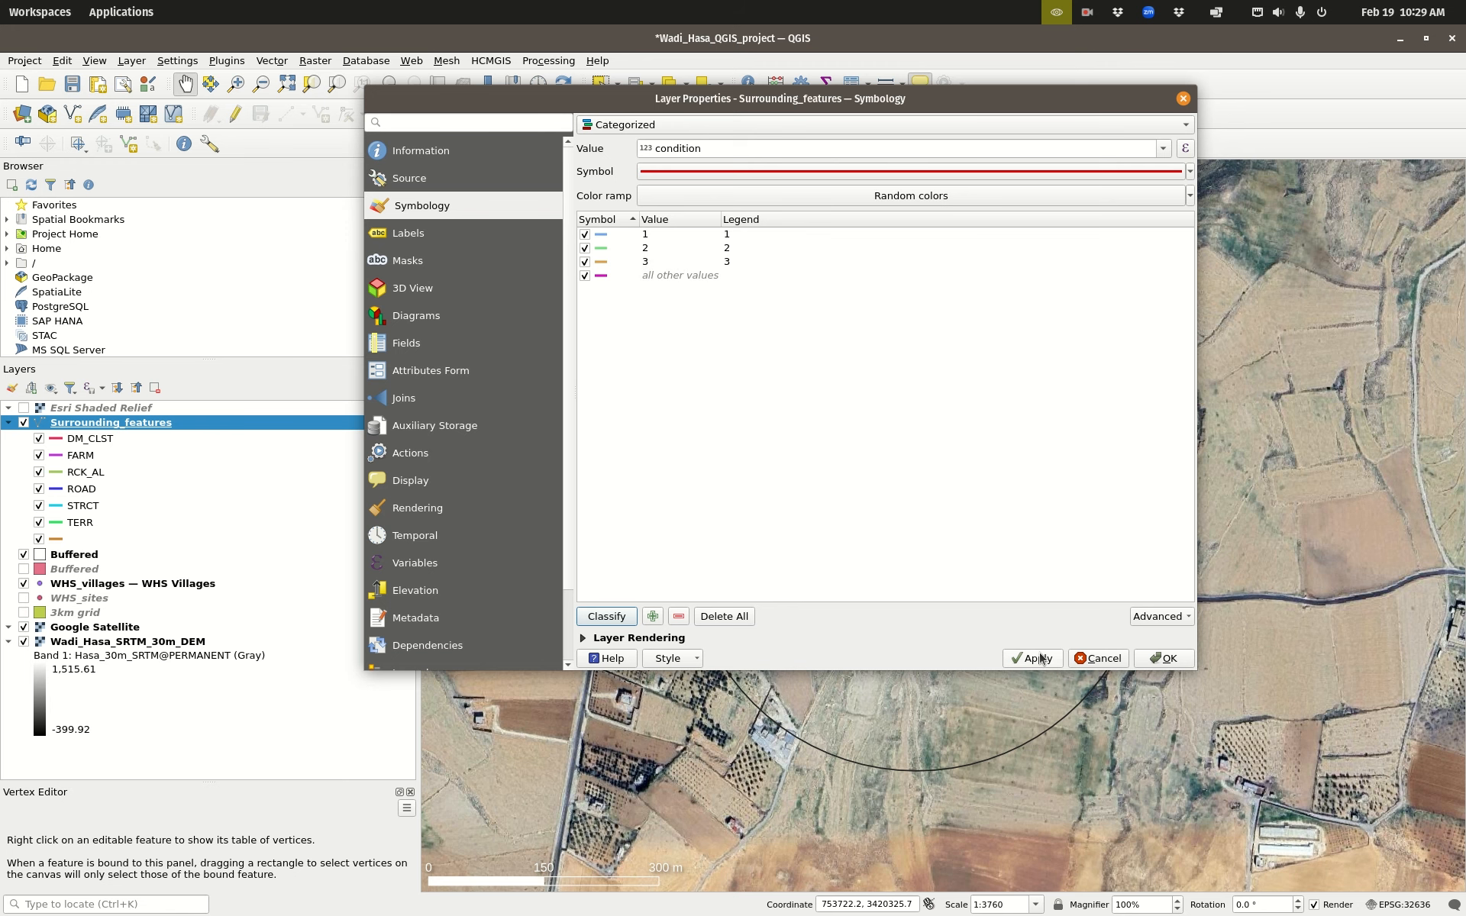
pyautogui.click(1148, 660)
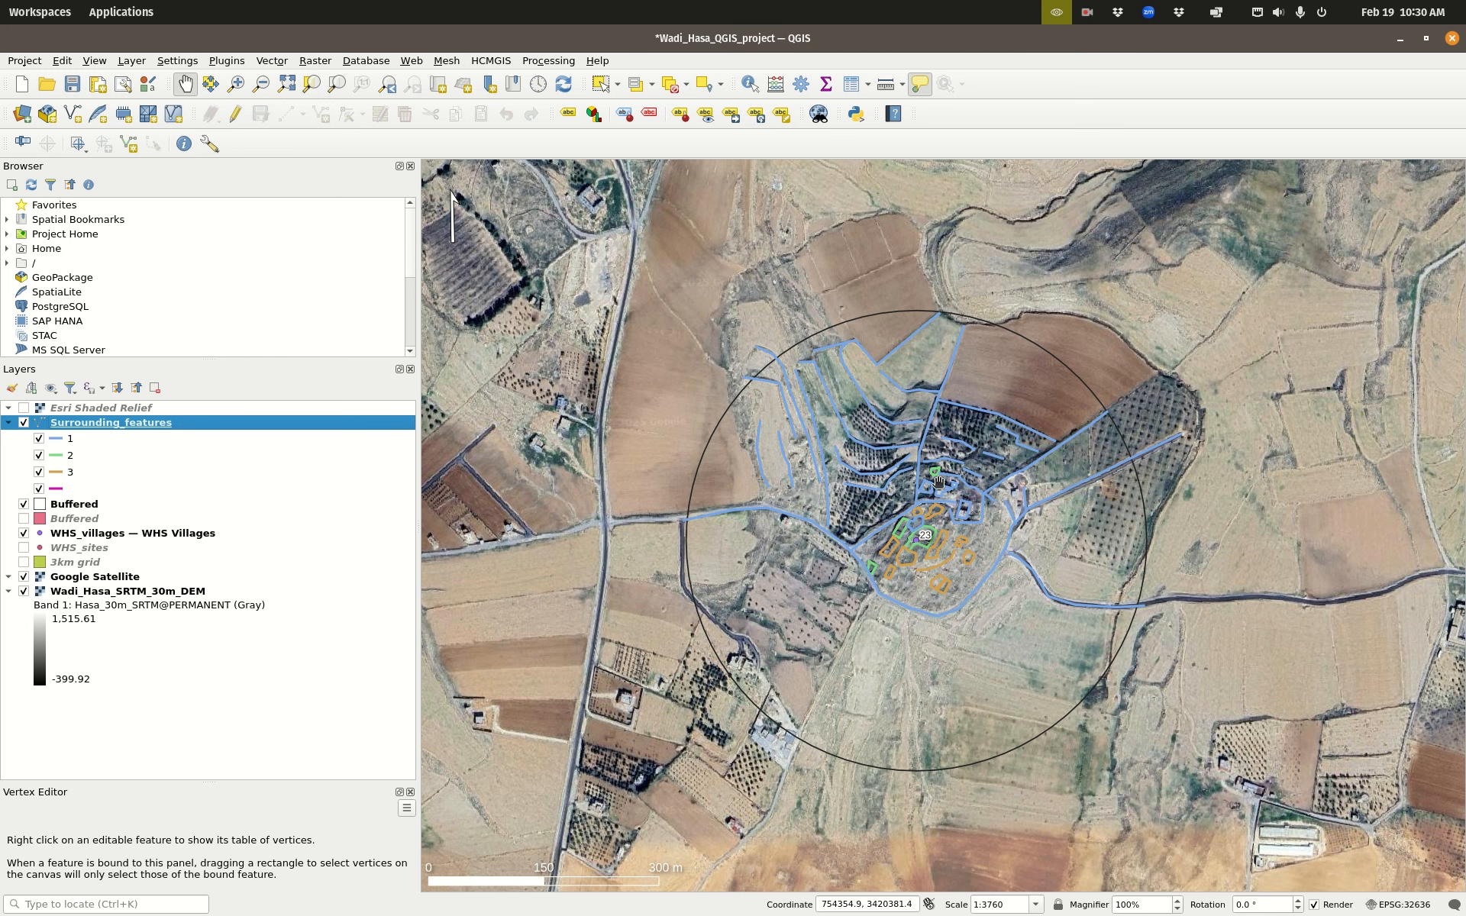
# Step: Style the Surrounding_features layer with Graduated symbology on the condition field, using five Equal Count (Quantile) classes
pyautogui.doubleClick(88, 425)
pyautogui.click(687, 125)
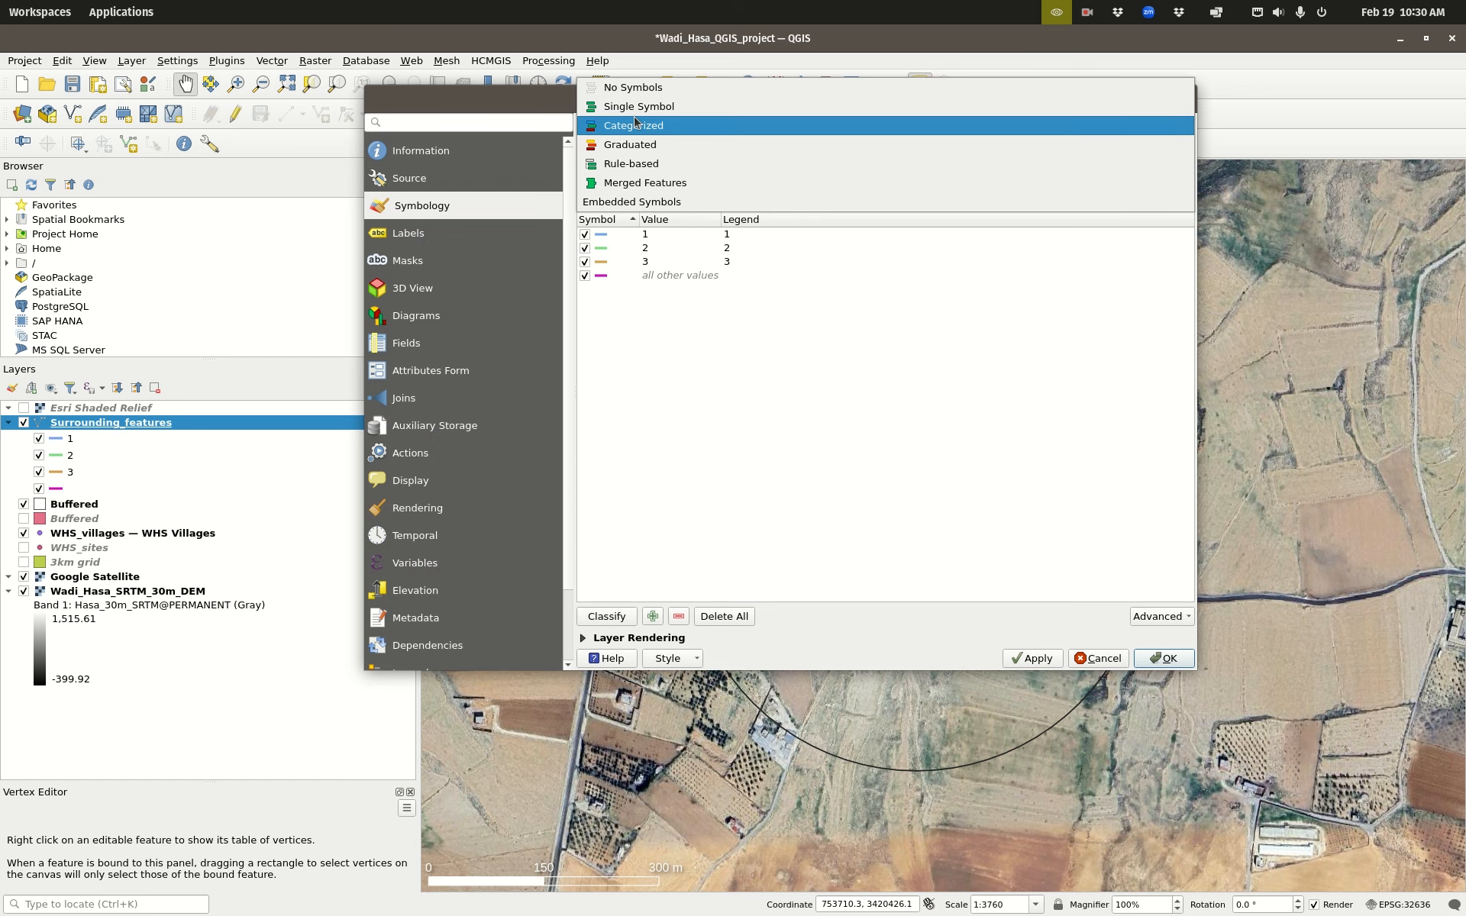
pyautogui.click(679, 143)
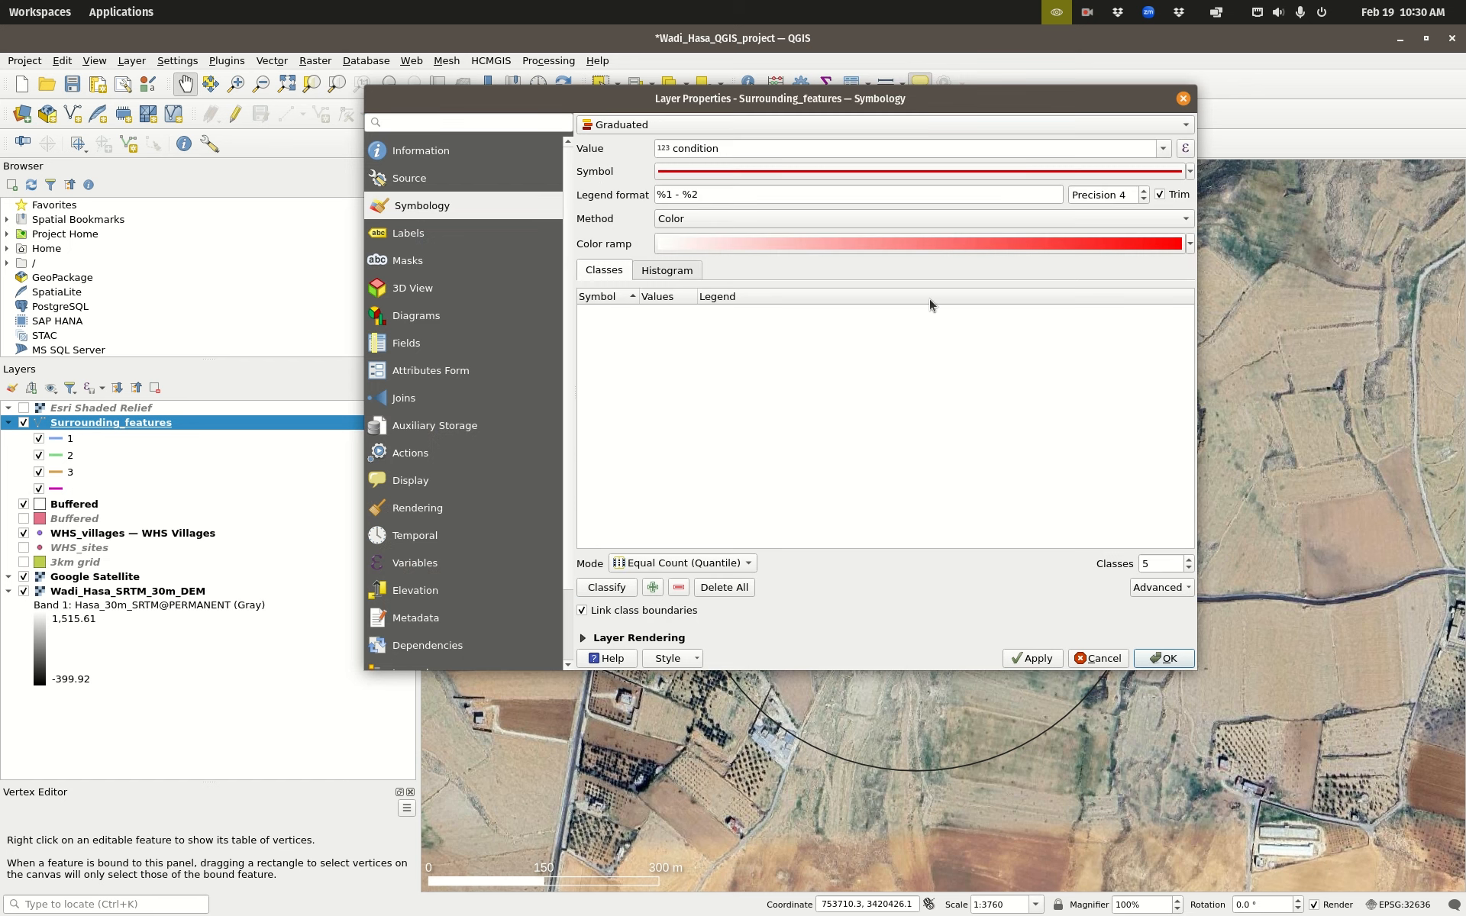
pyautogui.click(1163, 150)
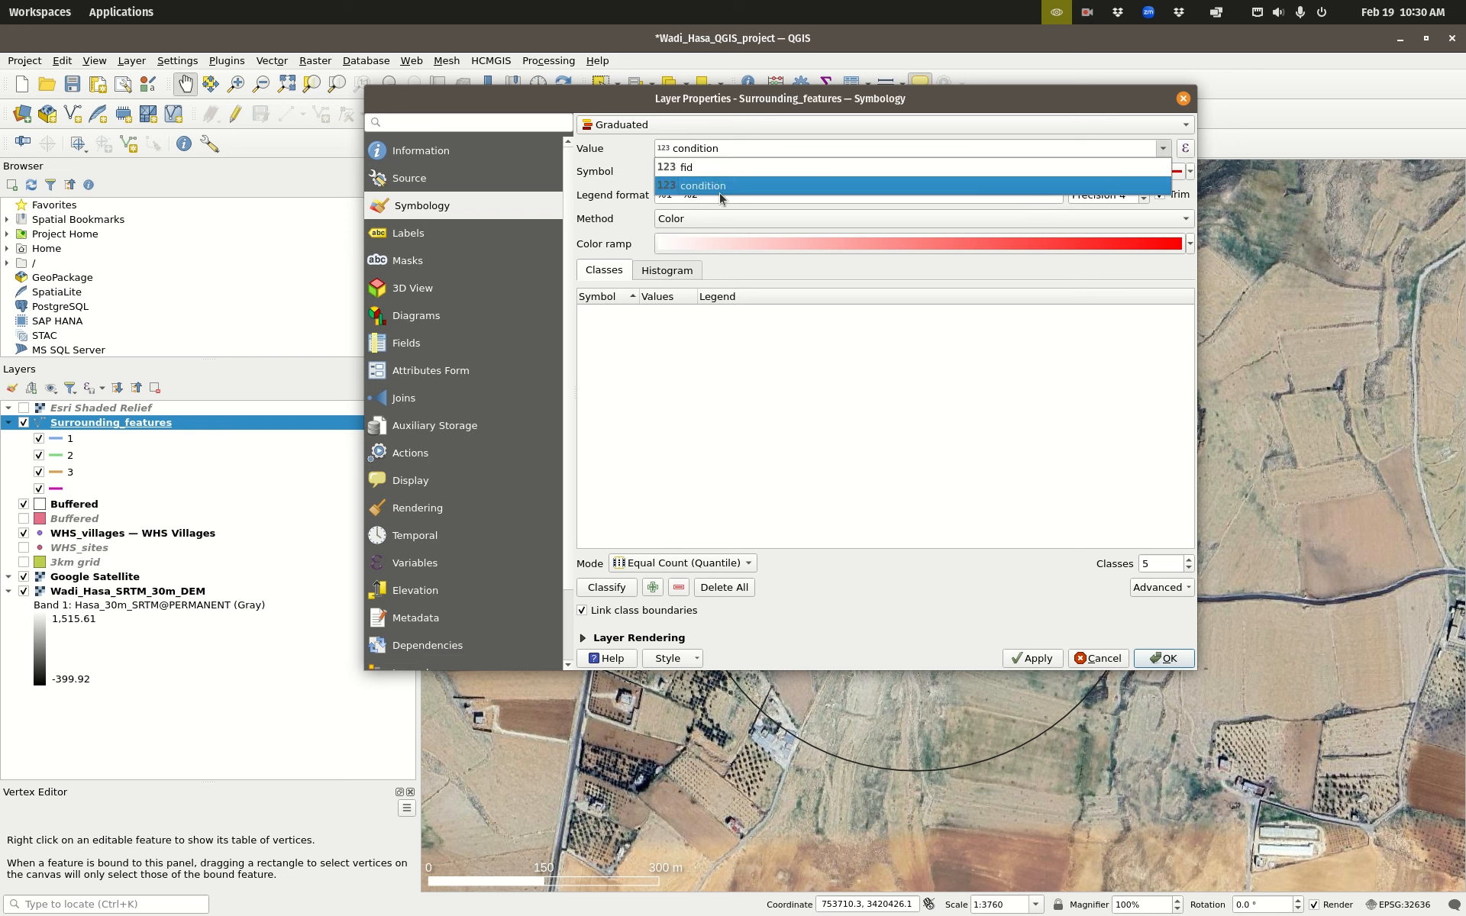
pyautogui.click(605, 169)
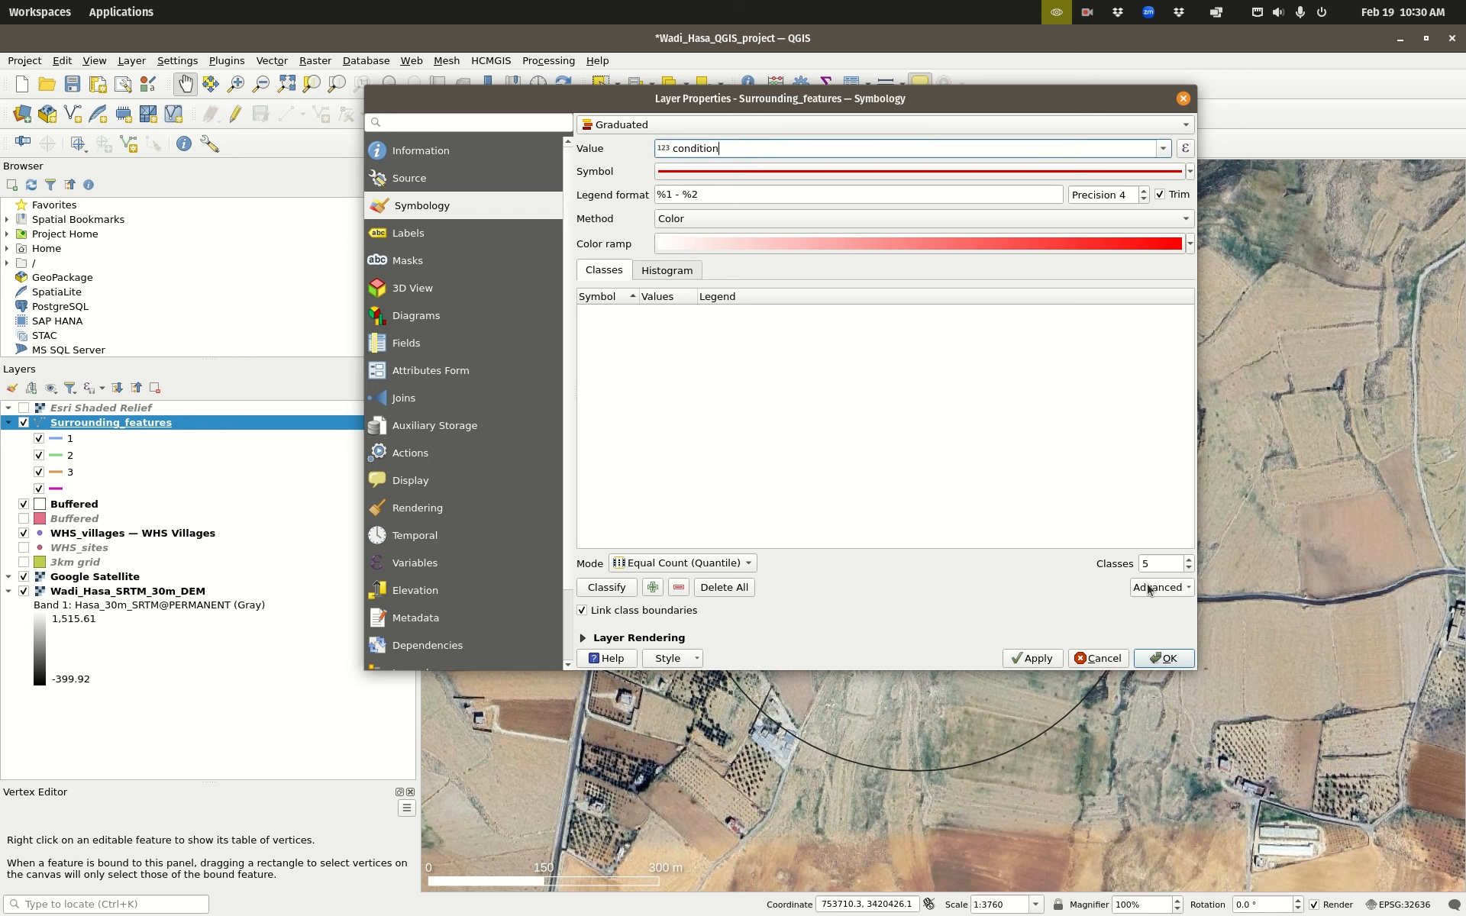
pyautogui.click(628, 589)
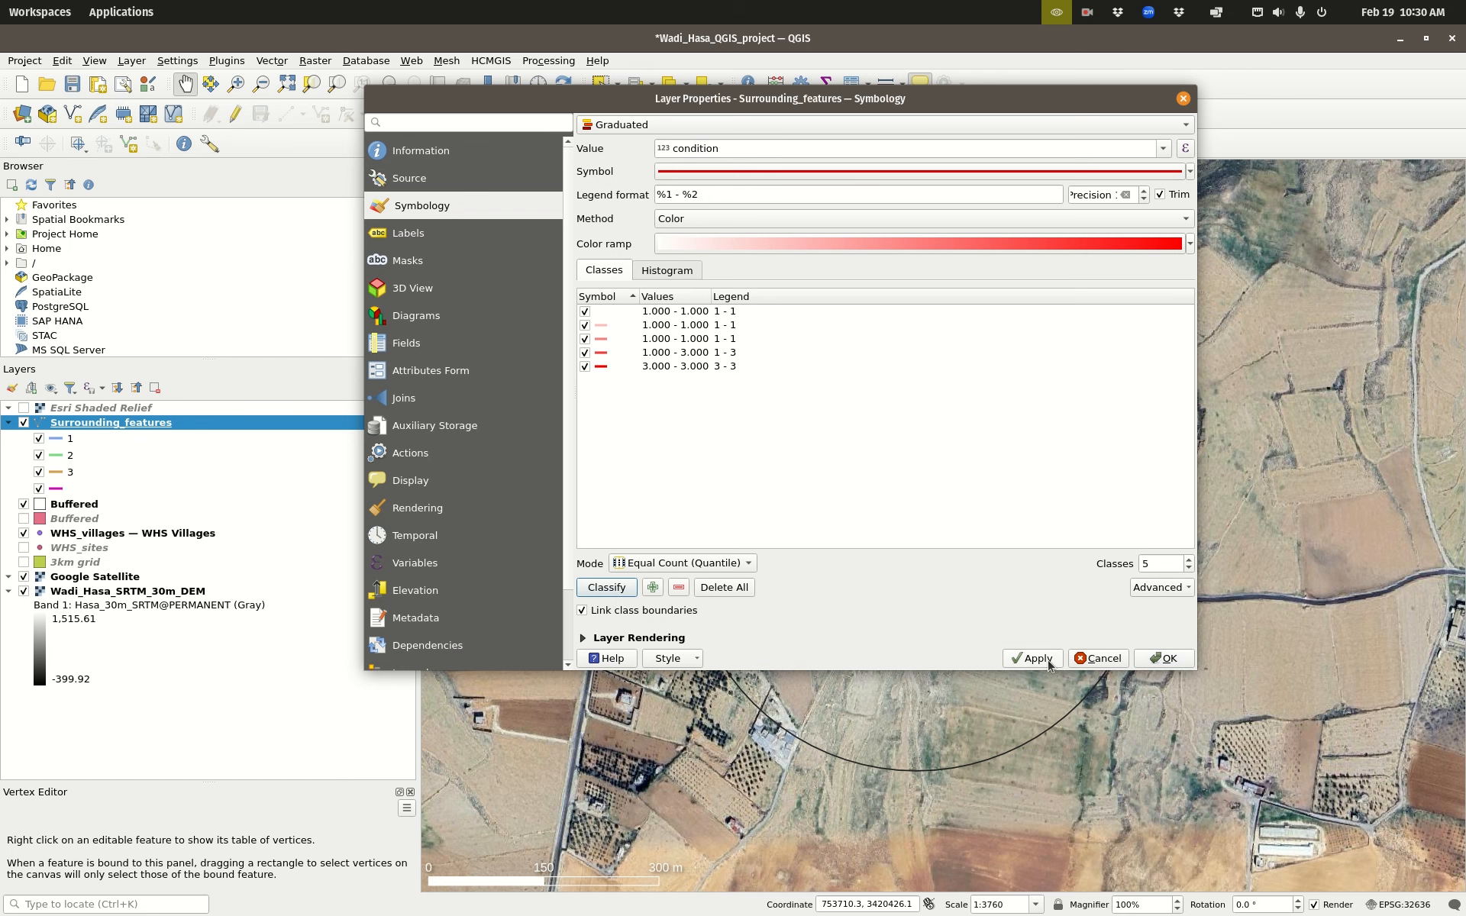
pyautogui.click(1165, 658)
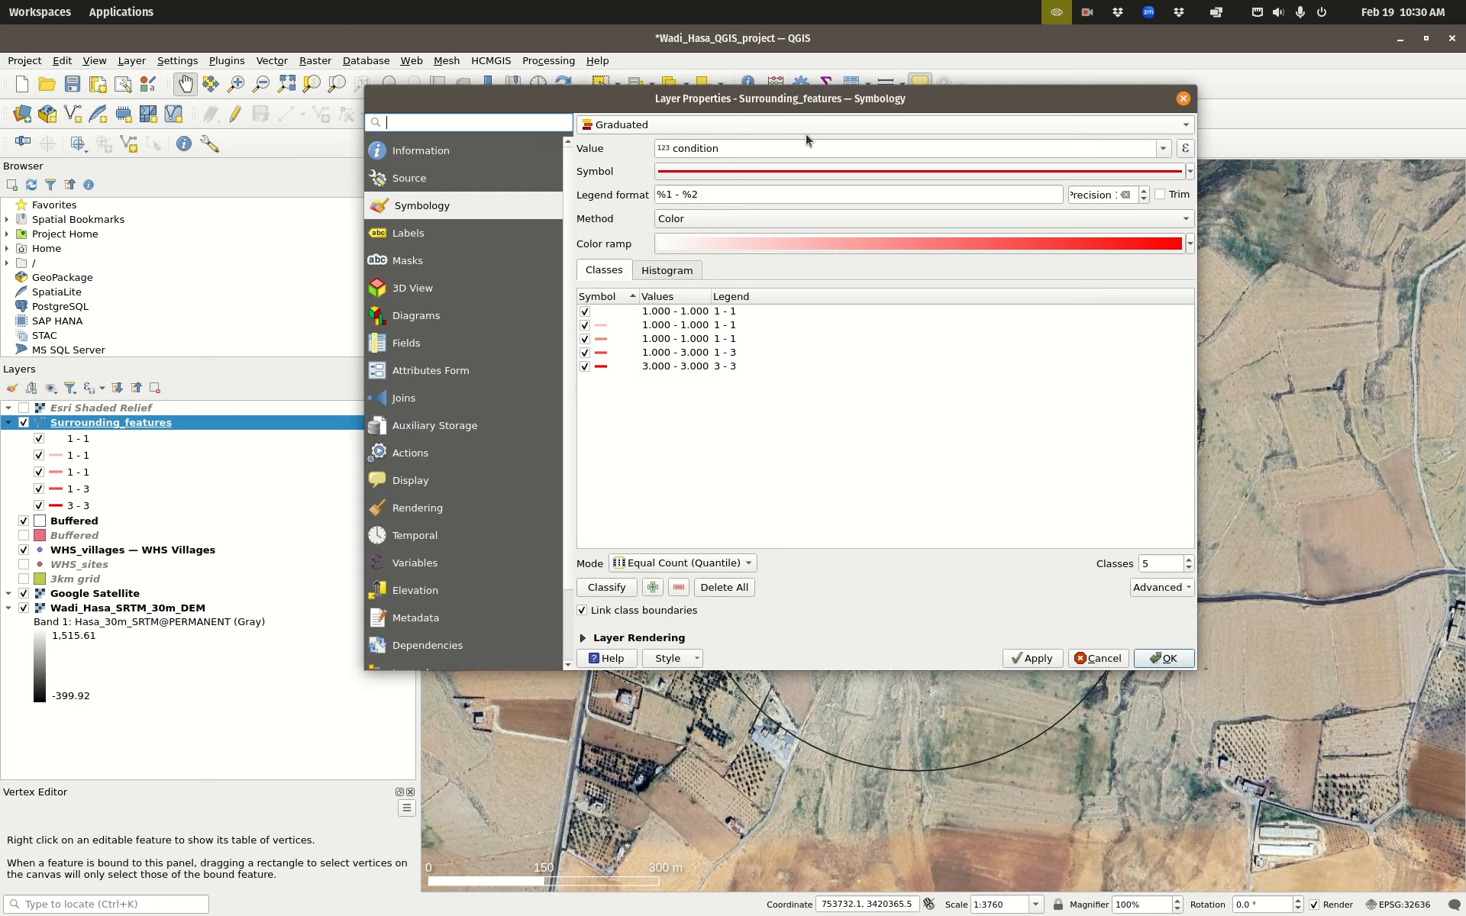
# Step: Try three Equal Interval classes for the graduated condition symbology, and apply Fixed Interval classification with an interval size of 1
pyautogui.click(1189, 568)
pyautogui.click(1189, 568)
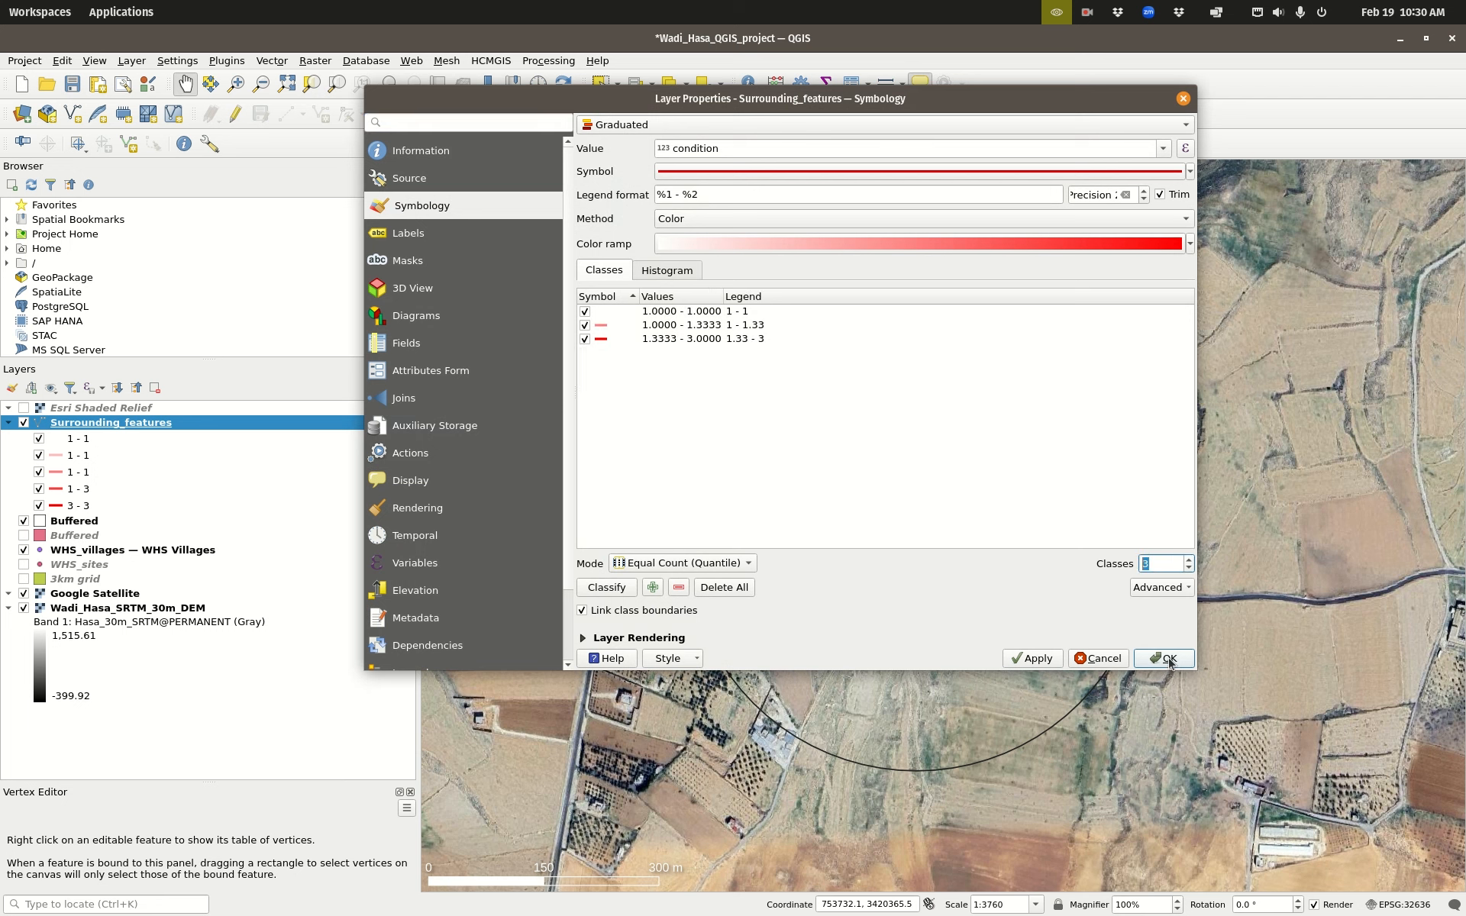
pyautogui.click(651, 565)
pyautogui.click(655, 583)
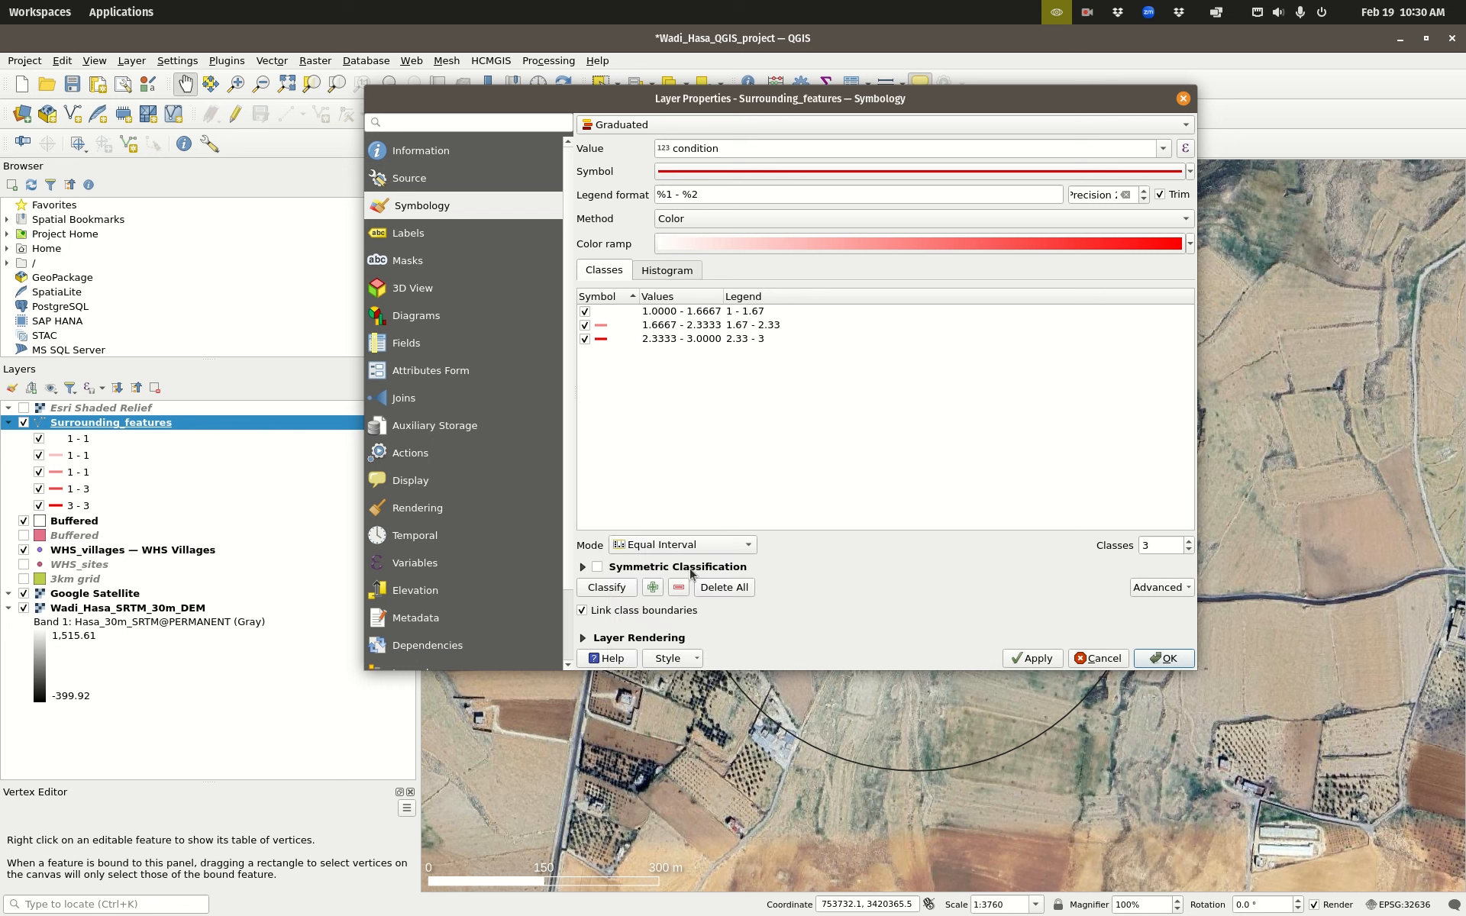
pyautogui.click(696, 547)
pyautogui.click(696, 564)
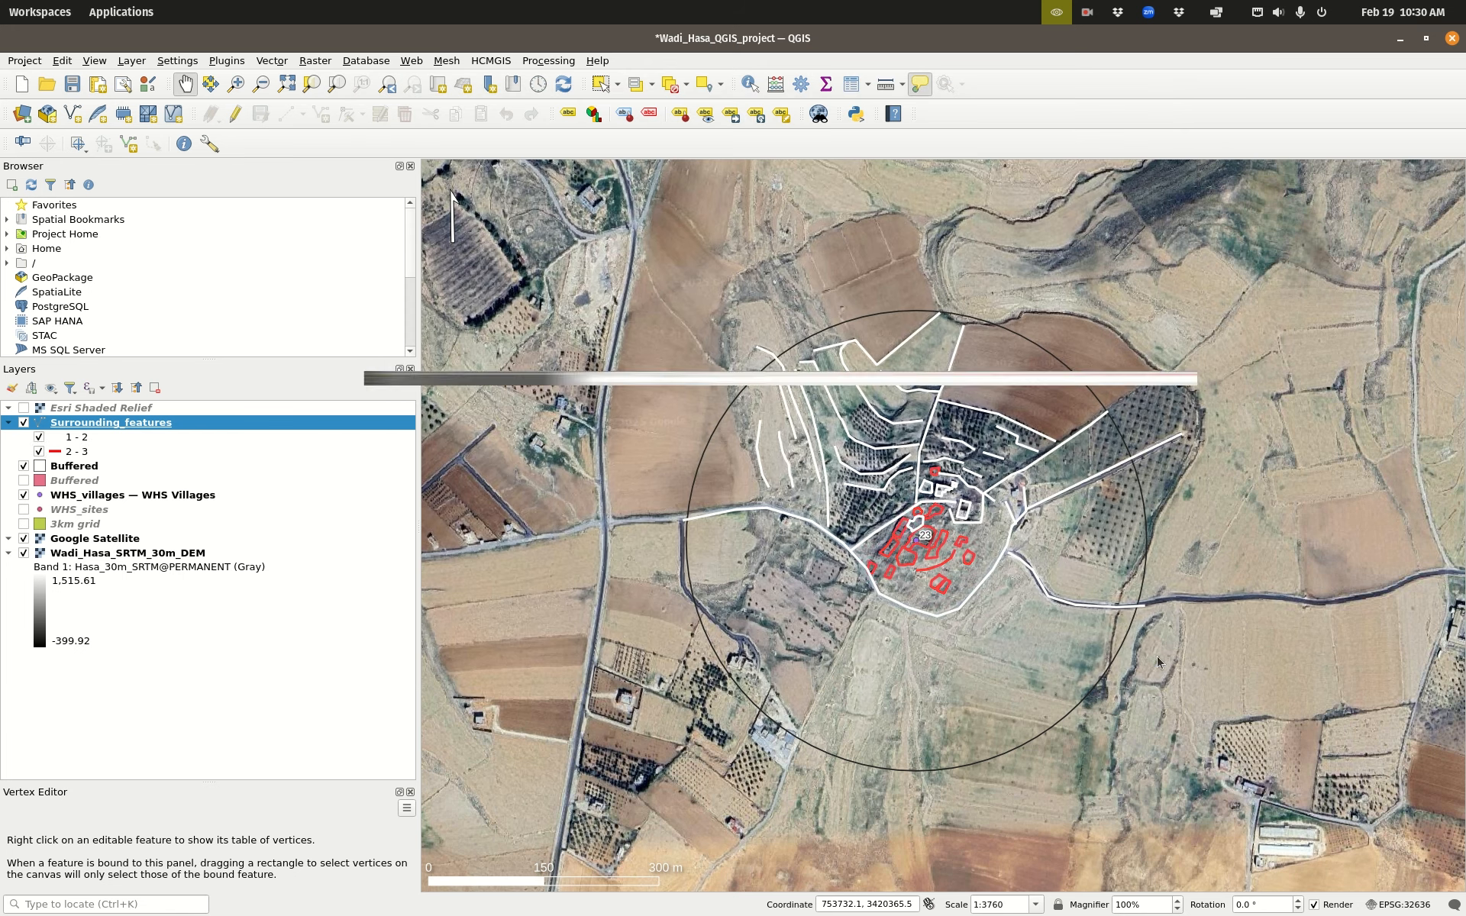
pyautogui.click(1162, 658)
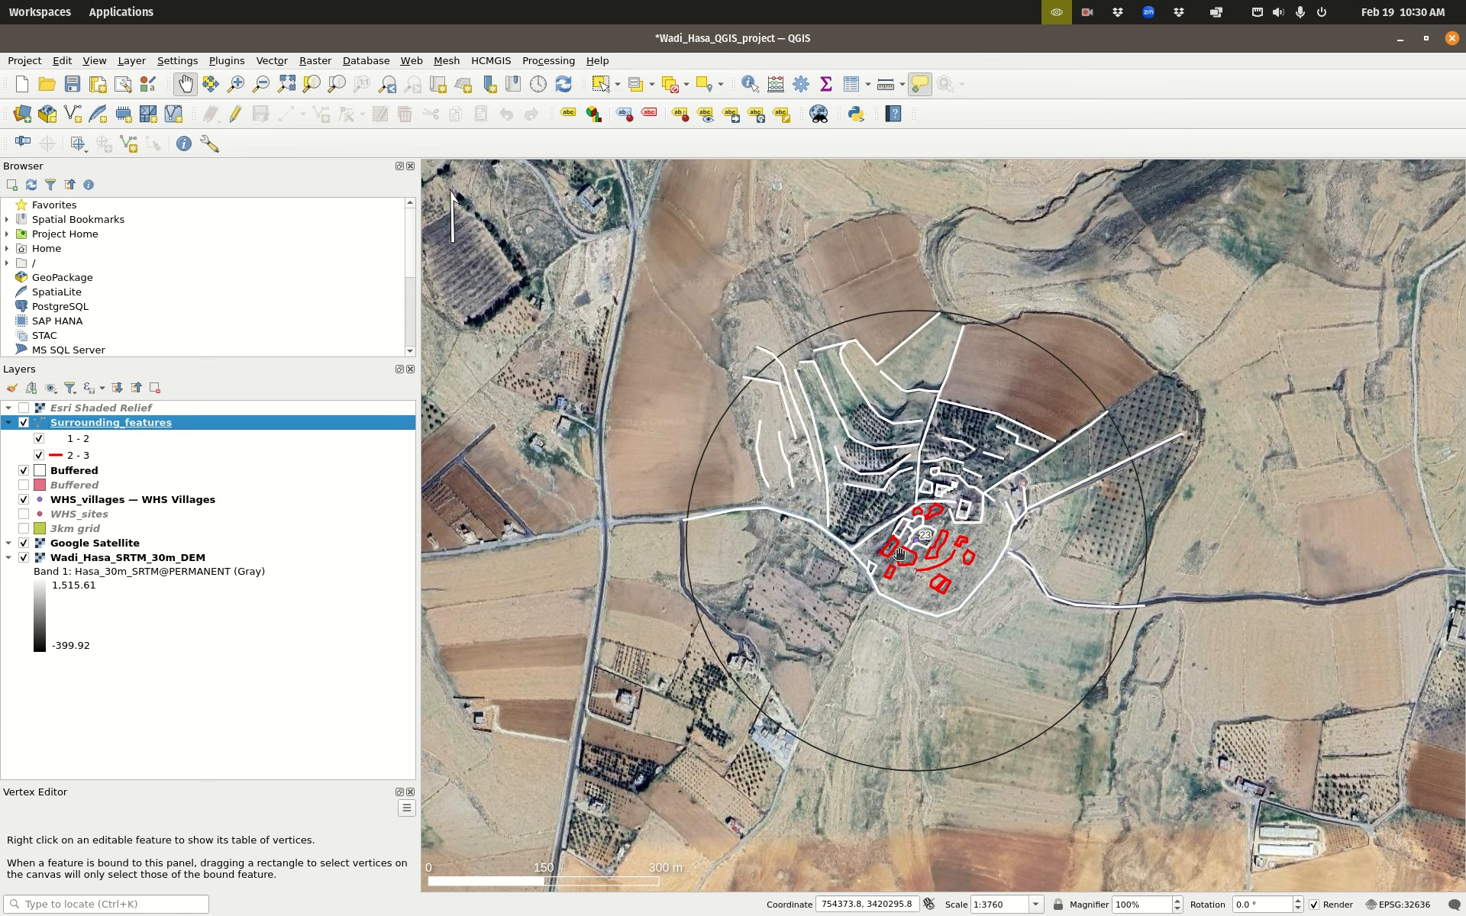
# Step: Reclassify the condition symbology into three Equal Interval classes distinguished by line size instead of color
pyautogui.doubleClick(147, 426)
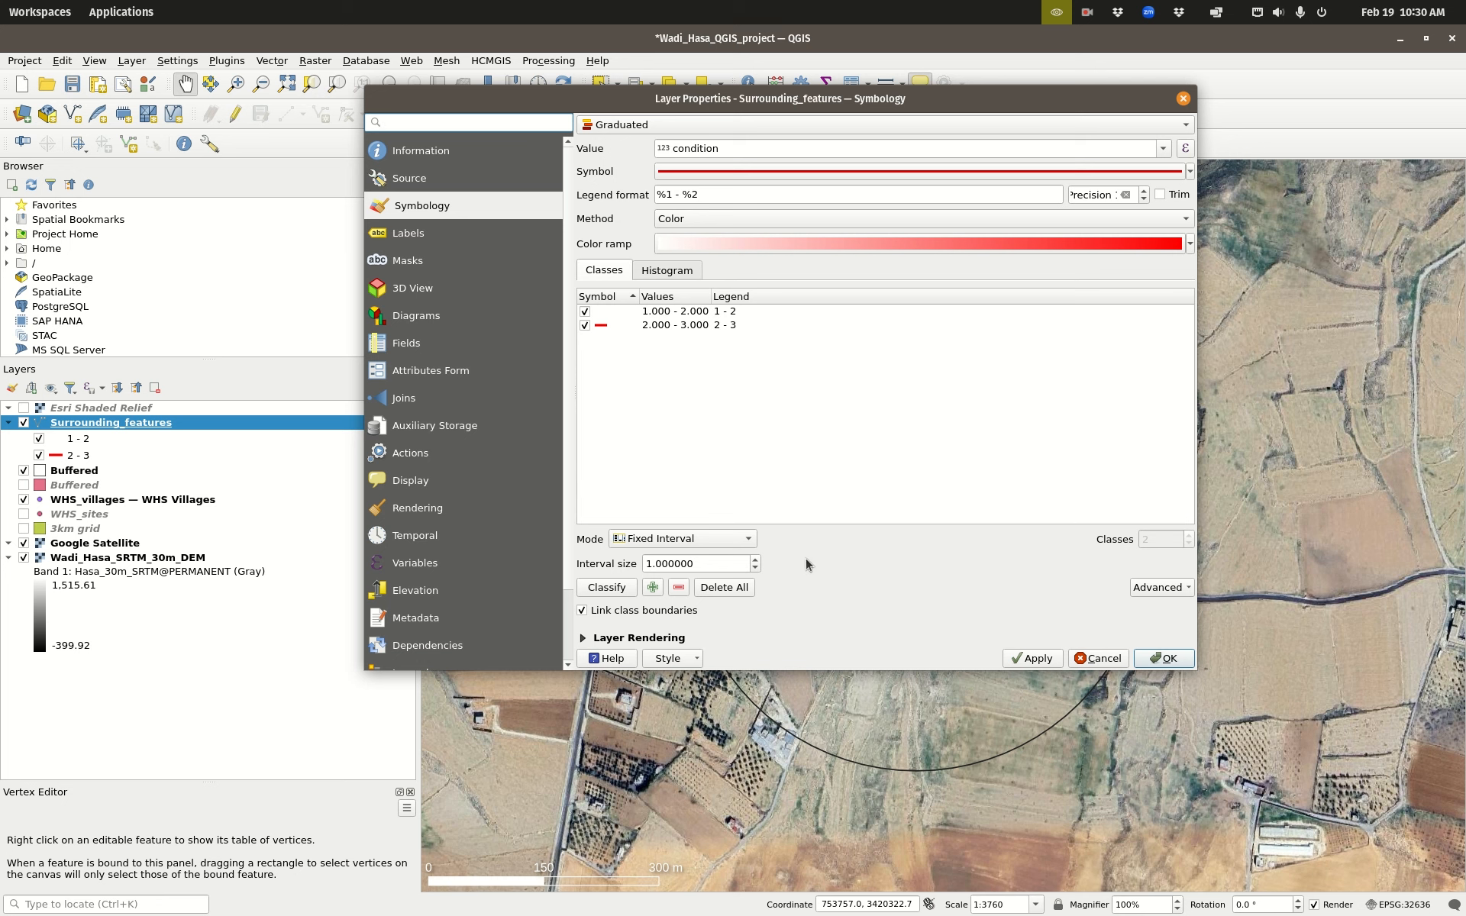
pyautogui.click(696, 539)
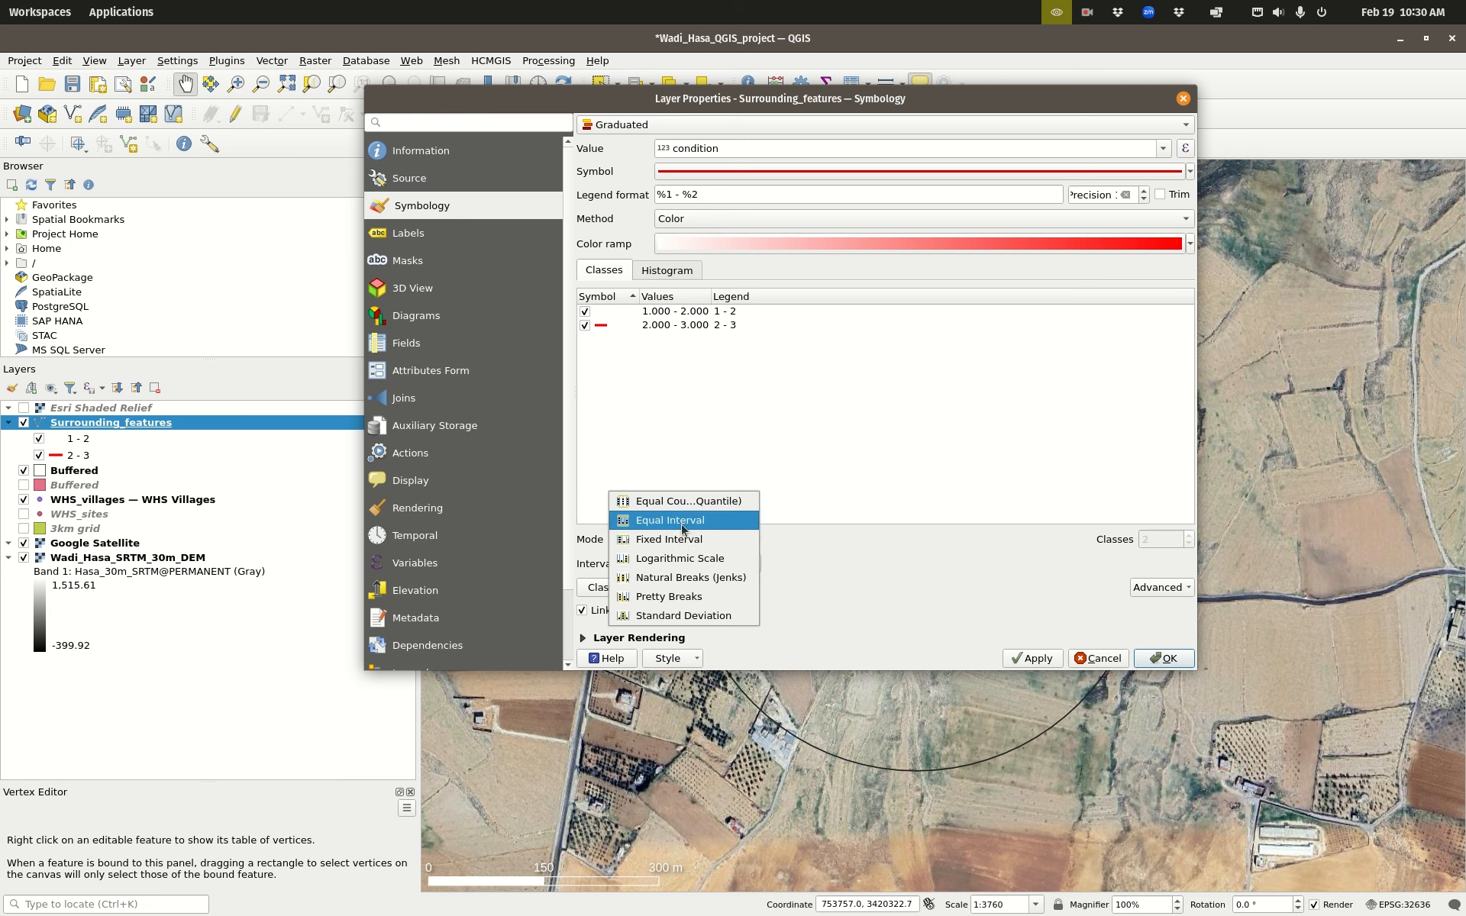
pyautogui.click(683, 522)
pyautogui.click(1189, 539)
pyautogui.click(739, 223)
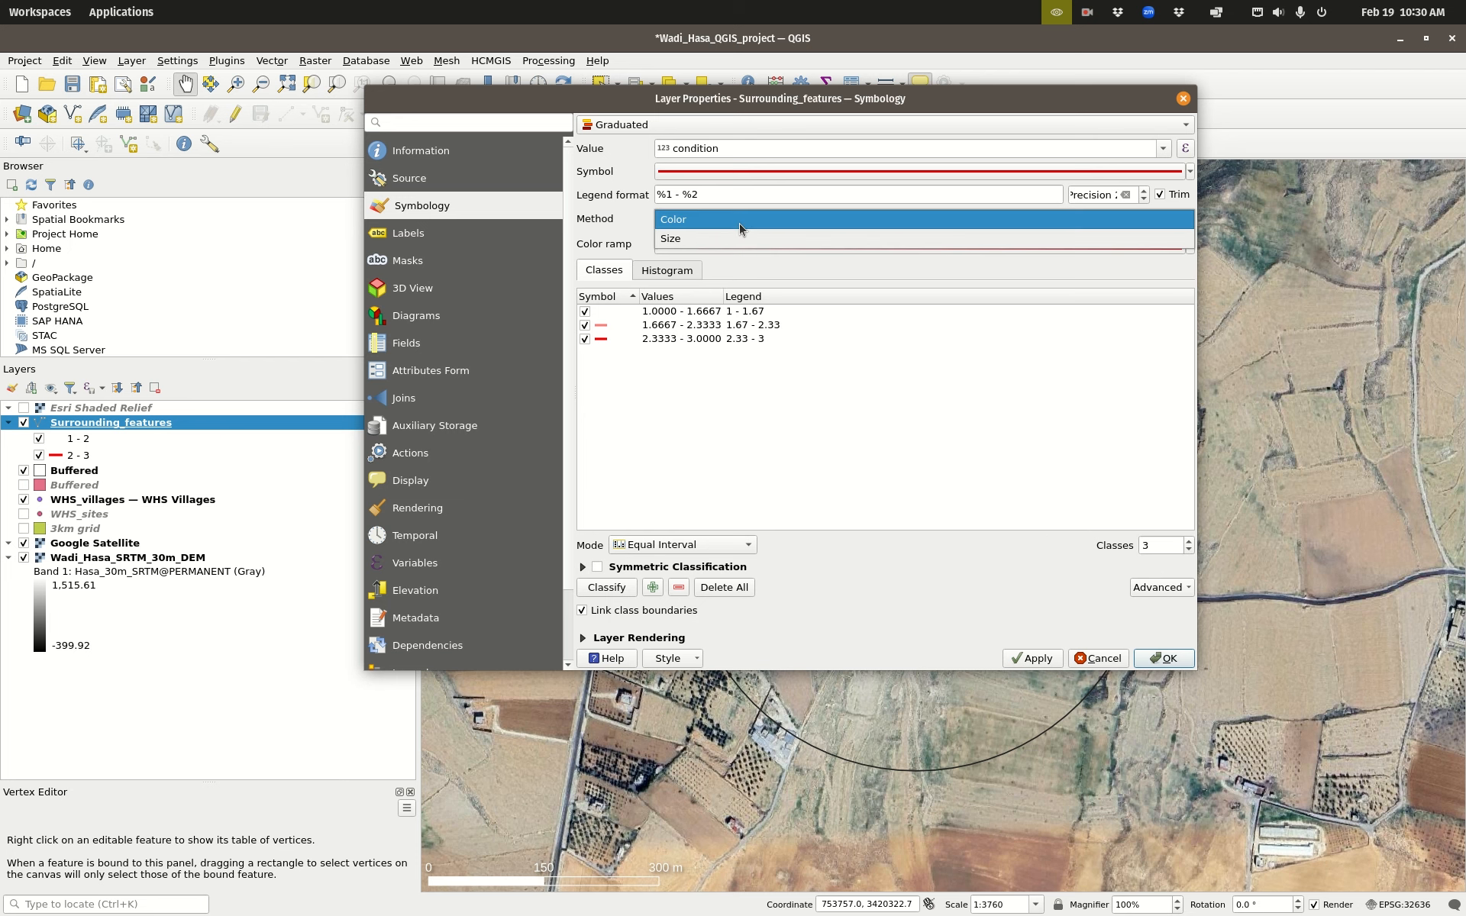
pyautogui.click(737, 236)
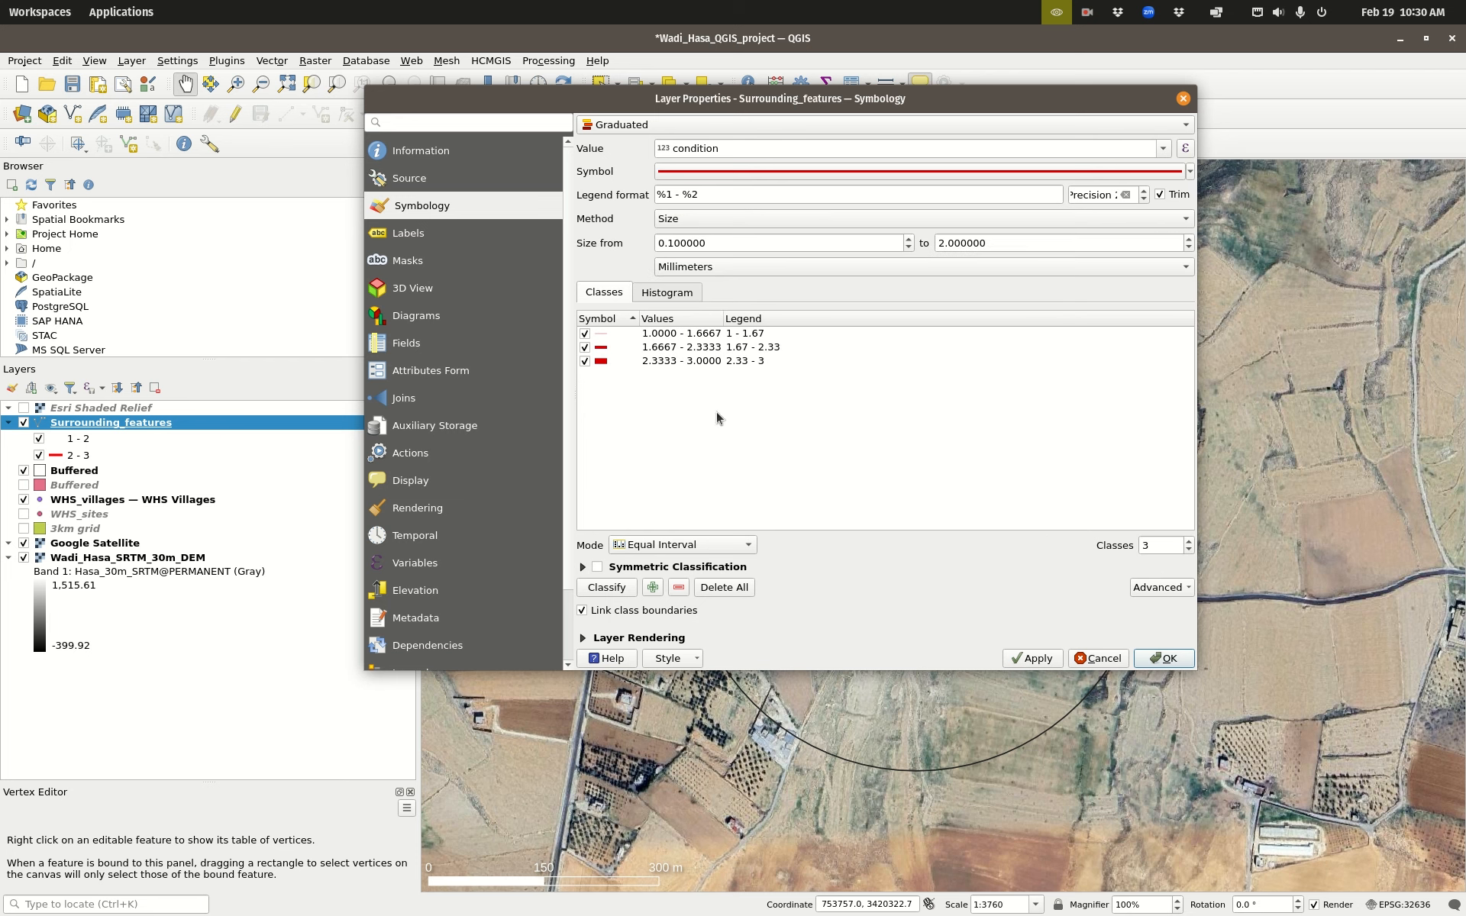
pyautogui.click(1151, 659)
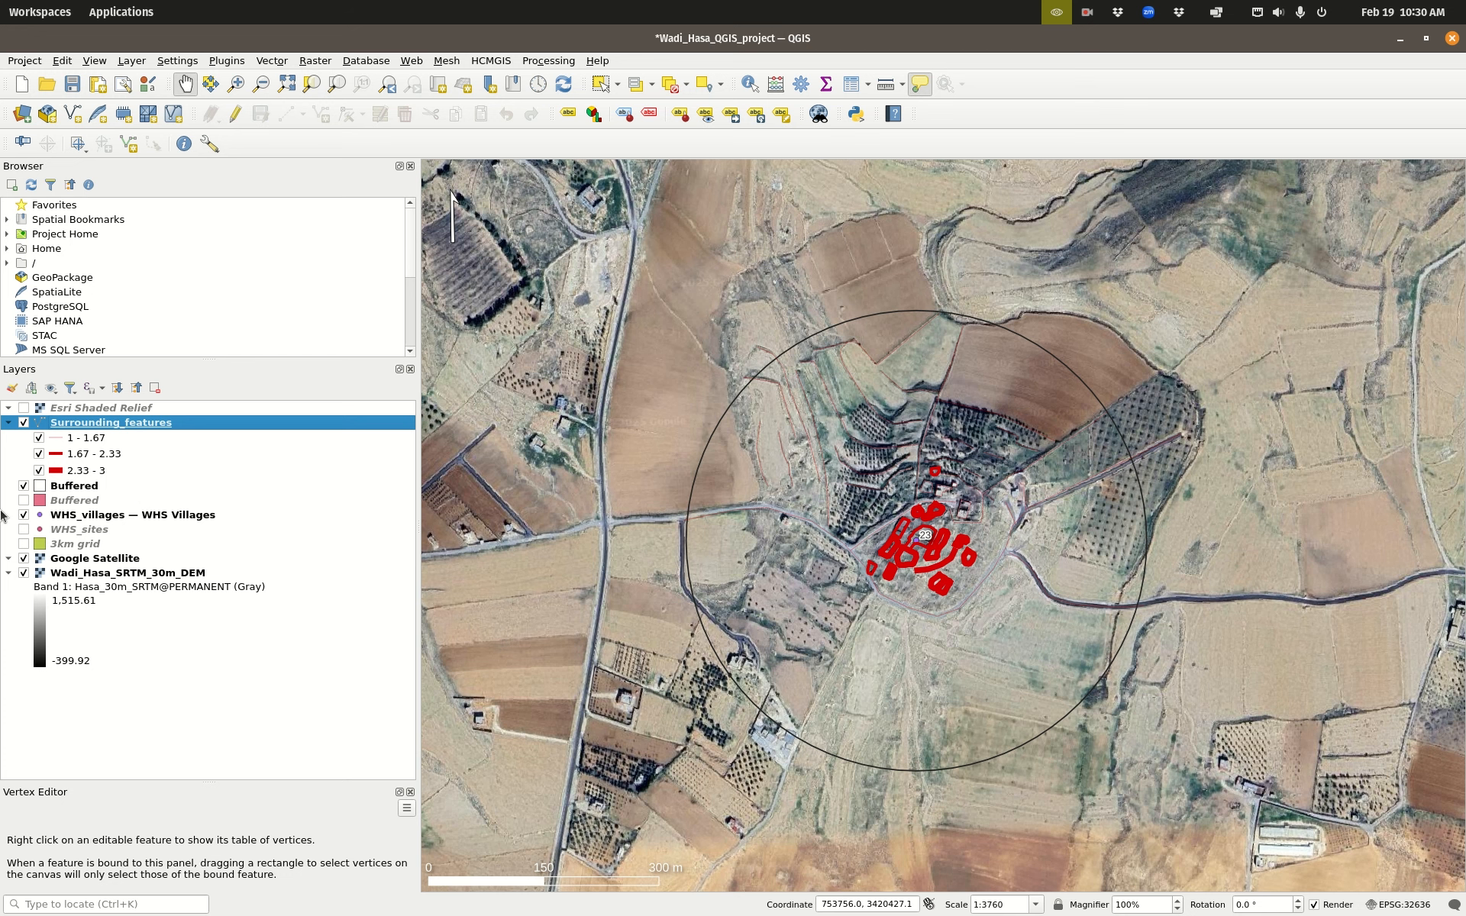
# Step: Set the graduated line size range of Surrounding_features to start at 1 mm and apply it
pyautogui.doubleClick(97, 427)
pyautogui.moveTo(727, 243); pyautogui.dragTo(674, 244)
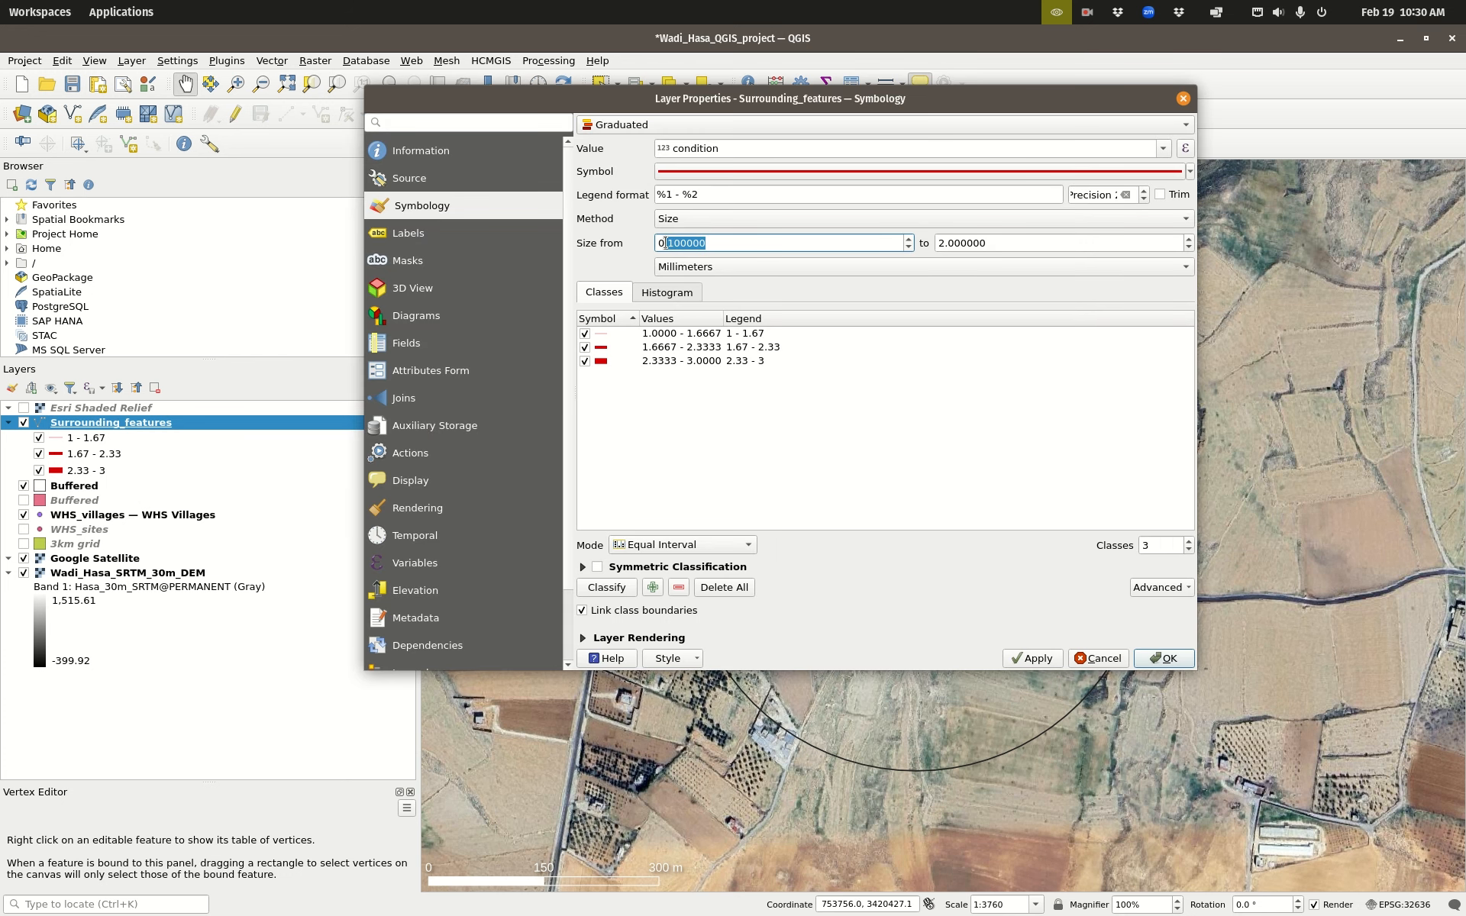
pyautogui.write('1')
pyautogui.click(1002, 241)
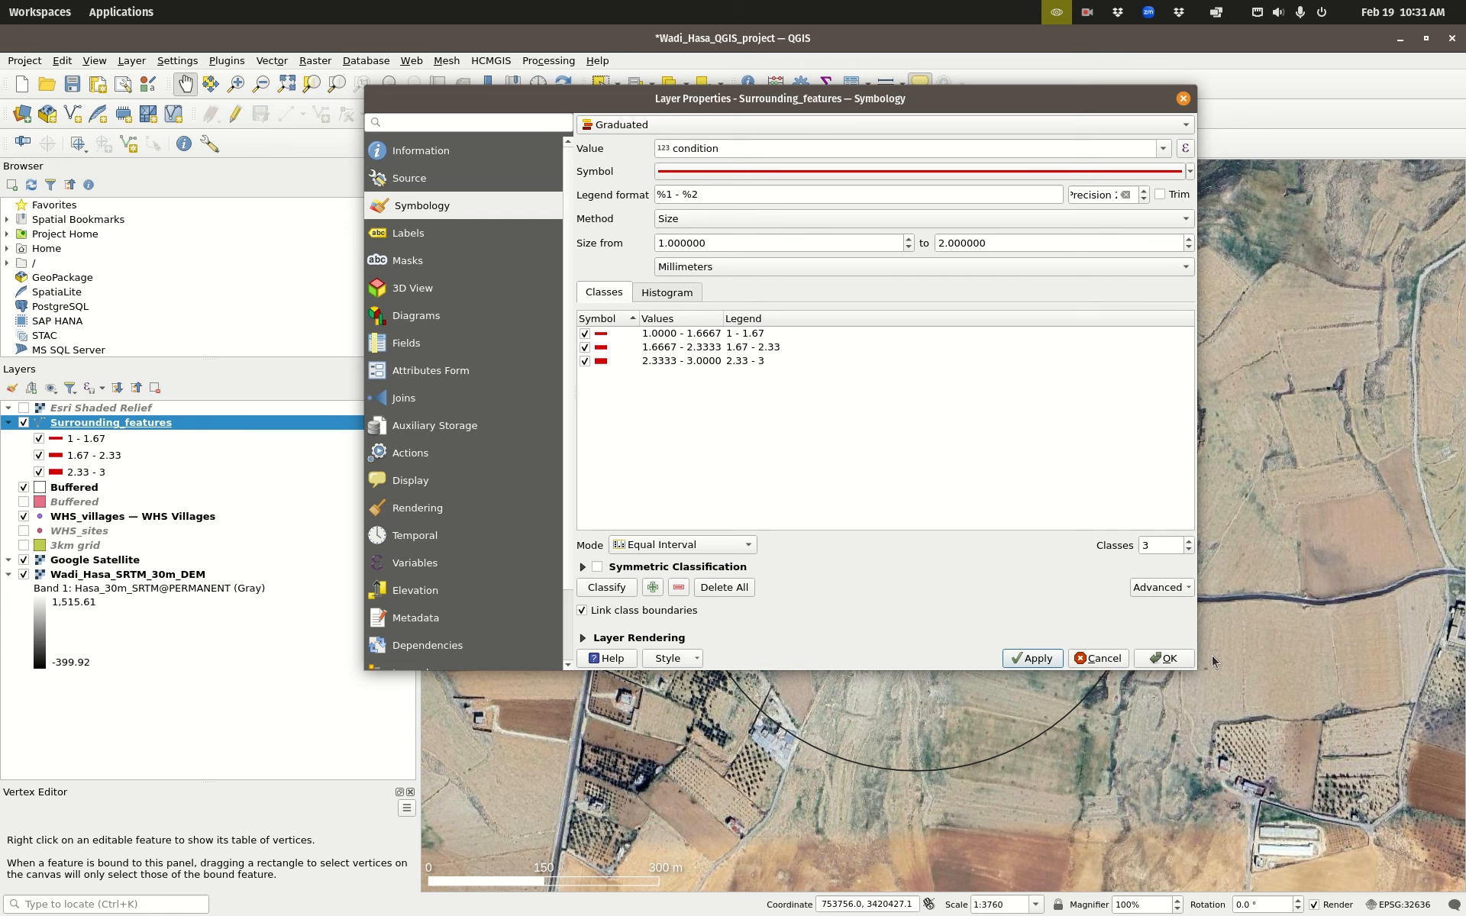
pyautogui.click(1166, 658)
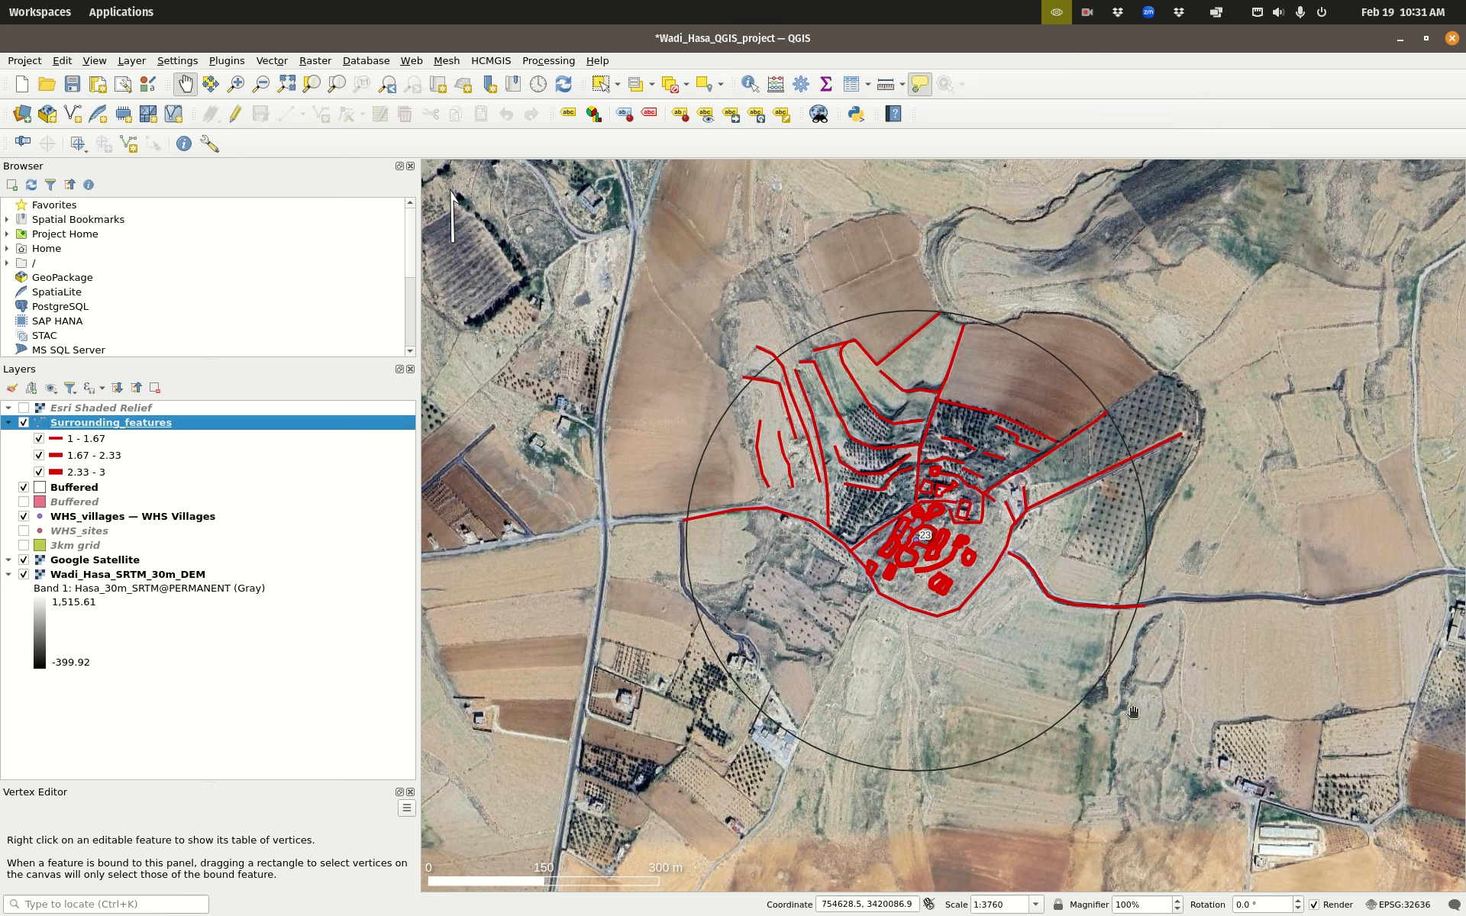
# Step: Restyle the Surrounding_features layer with Categorized symbology classified on the type field, using the Random colors ramp
pyautogui.doubleClick(105, 424)
pyautogui.click(806, 221)
pyautogui.click(773, 201)
pyautogui.click(694, 125)
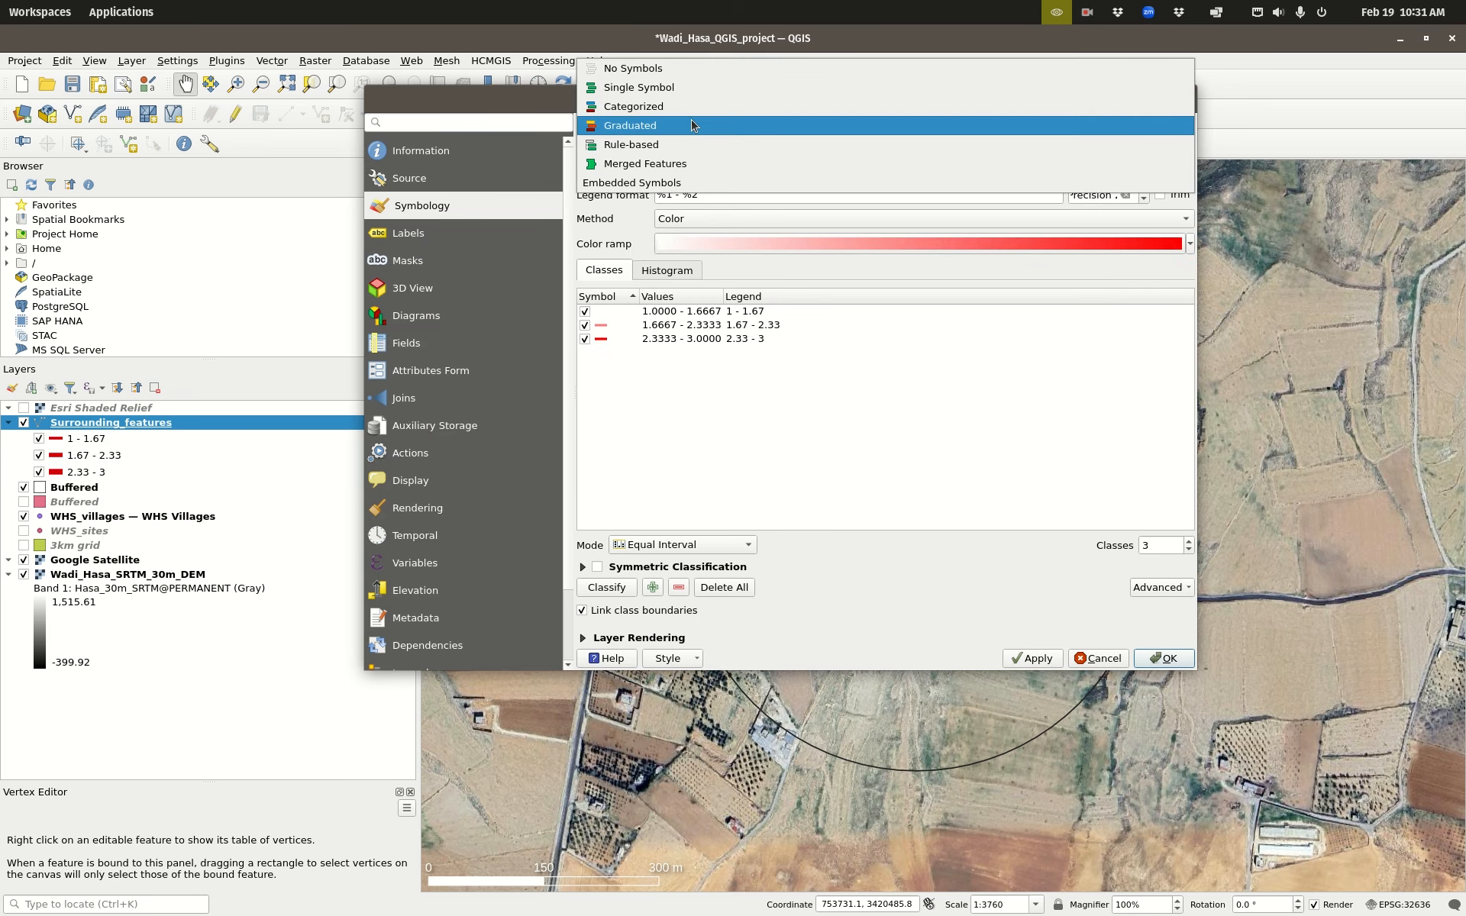
pyautogui.click(685, 106)
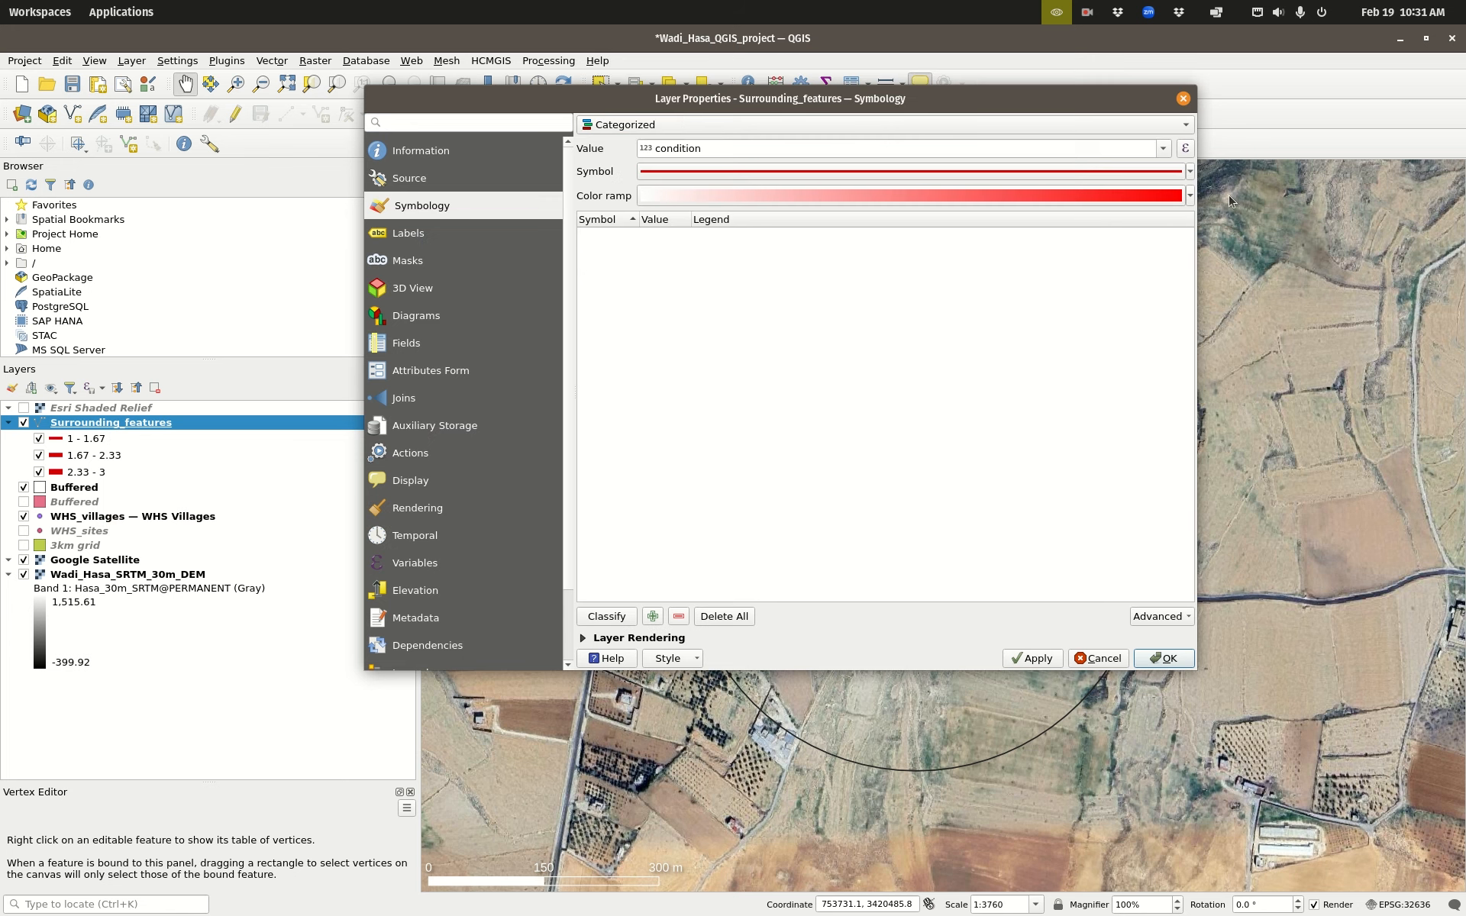
pyautogui.click(1190, 197)
pyautogui.click(698, 238)
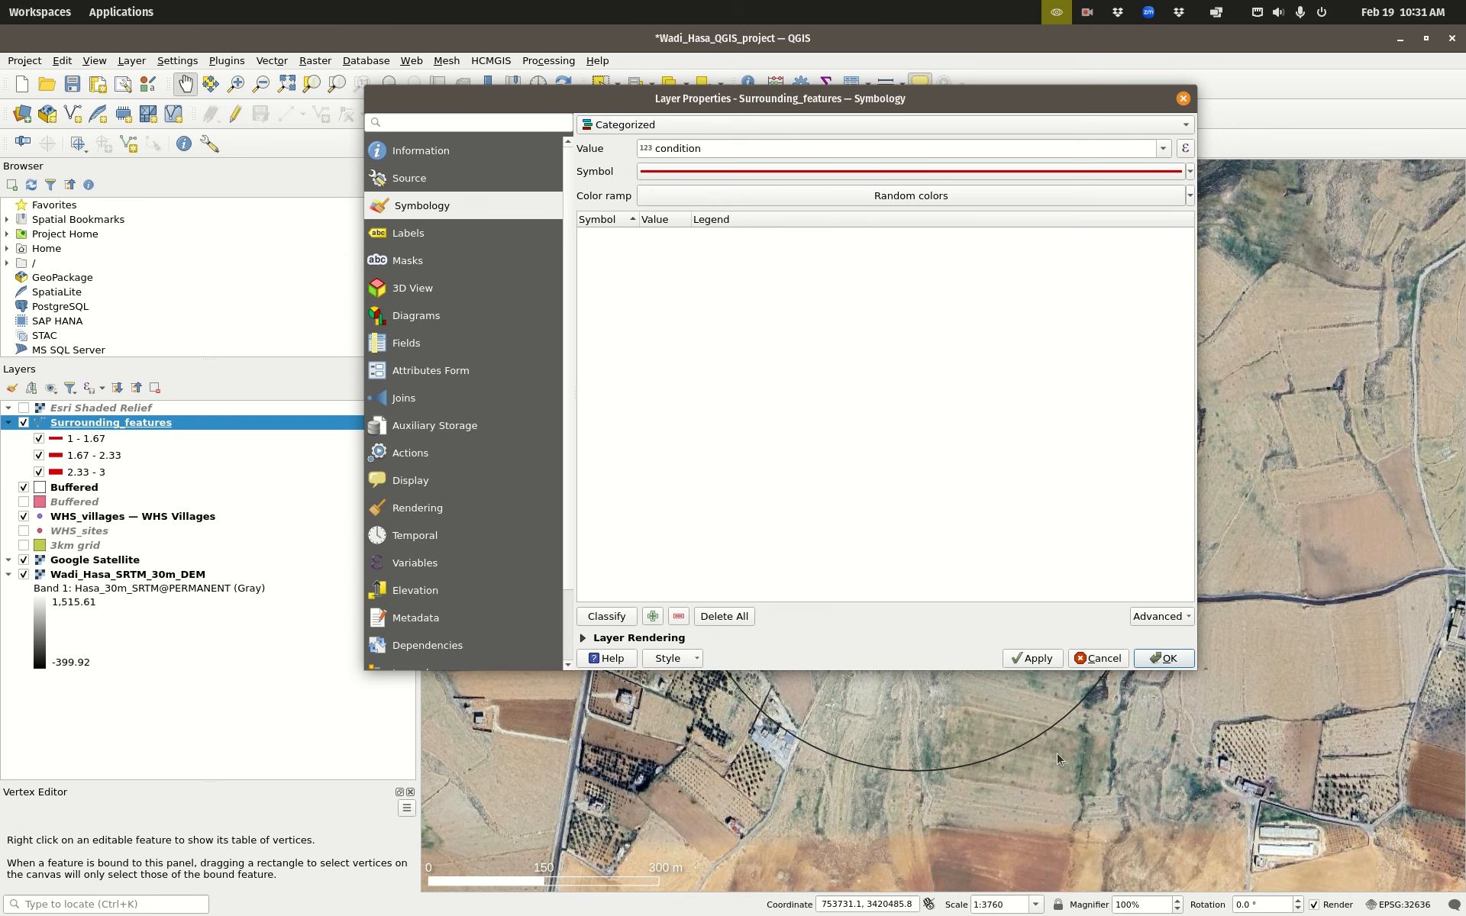
pyautogui.click(1163, 659)
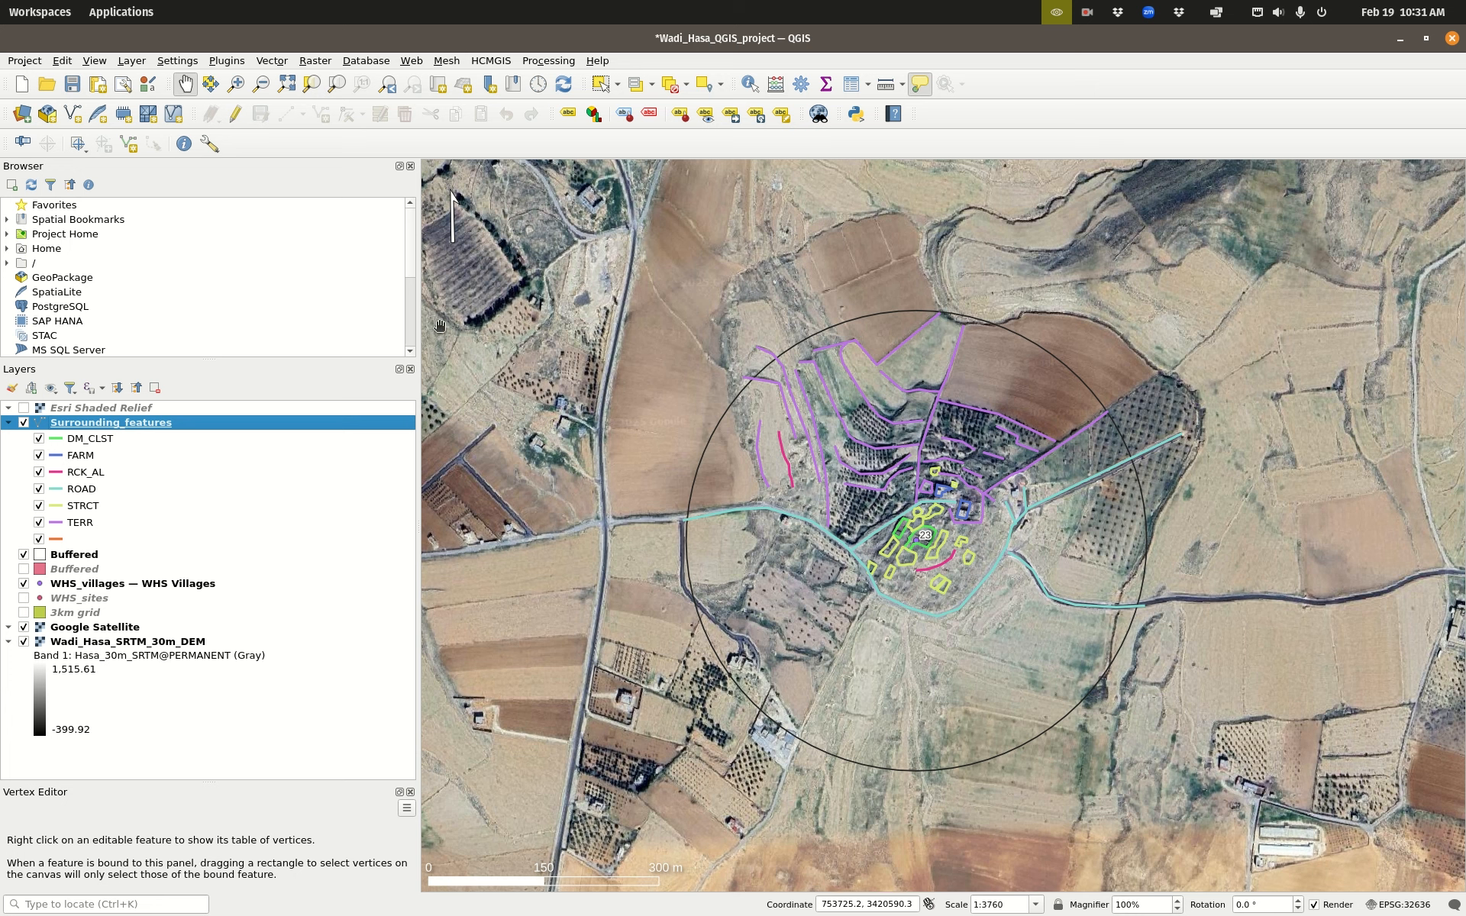
# Step: Save the Wadi_Hasa_QGIS_project with the updated layer styling
pyautogui.click(25, 63)
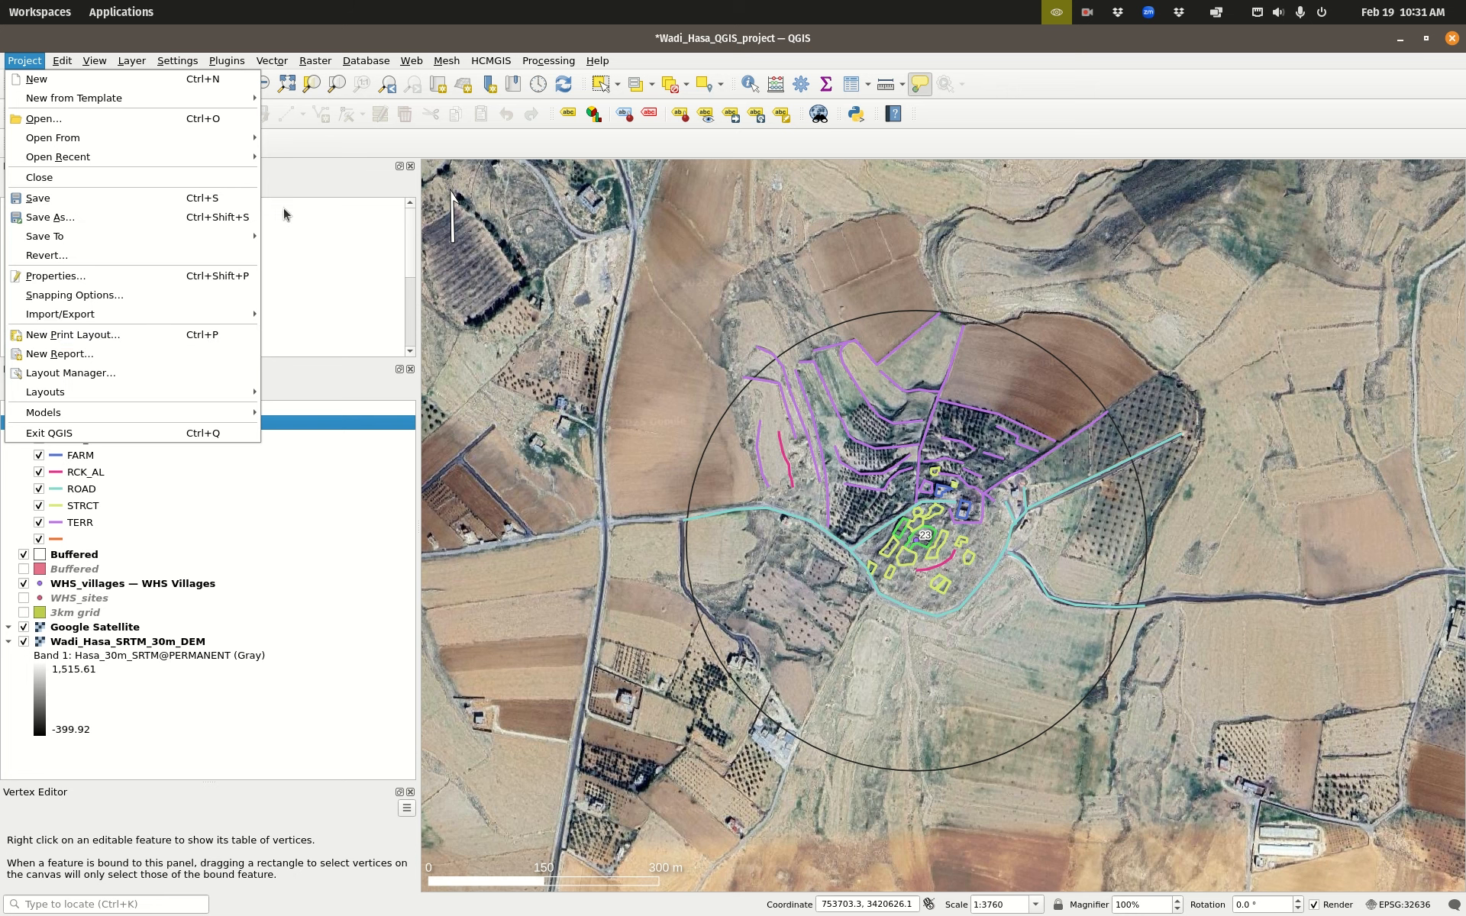
pyautogui.click(304, 142)
pyautogui.hotkey('ctrl', 's')
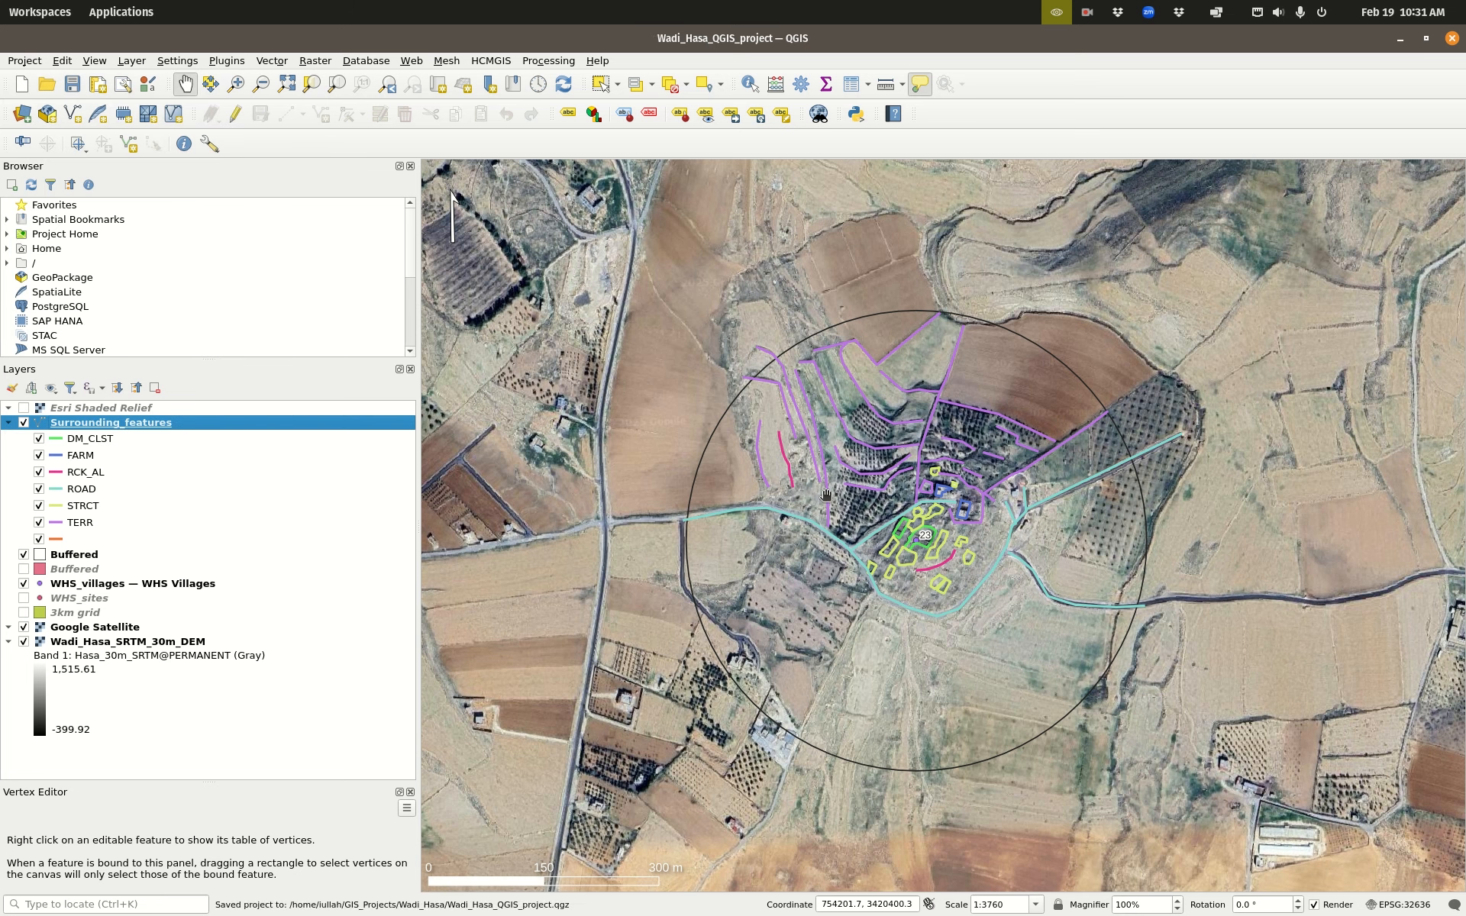
# Step: Create a new print layout titled "SITE 23 Thematic Map"
pyautogui.click(29, 64)
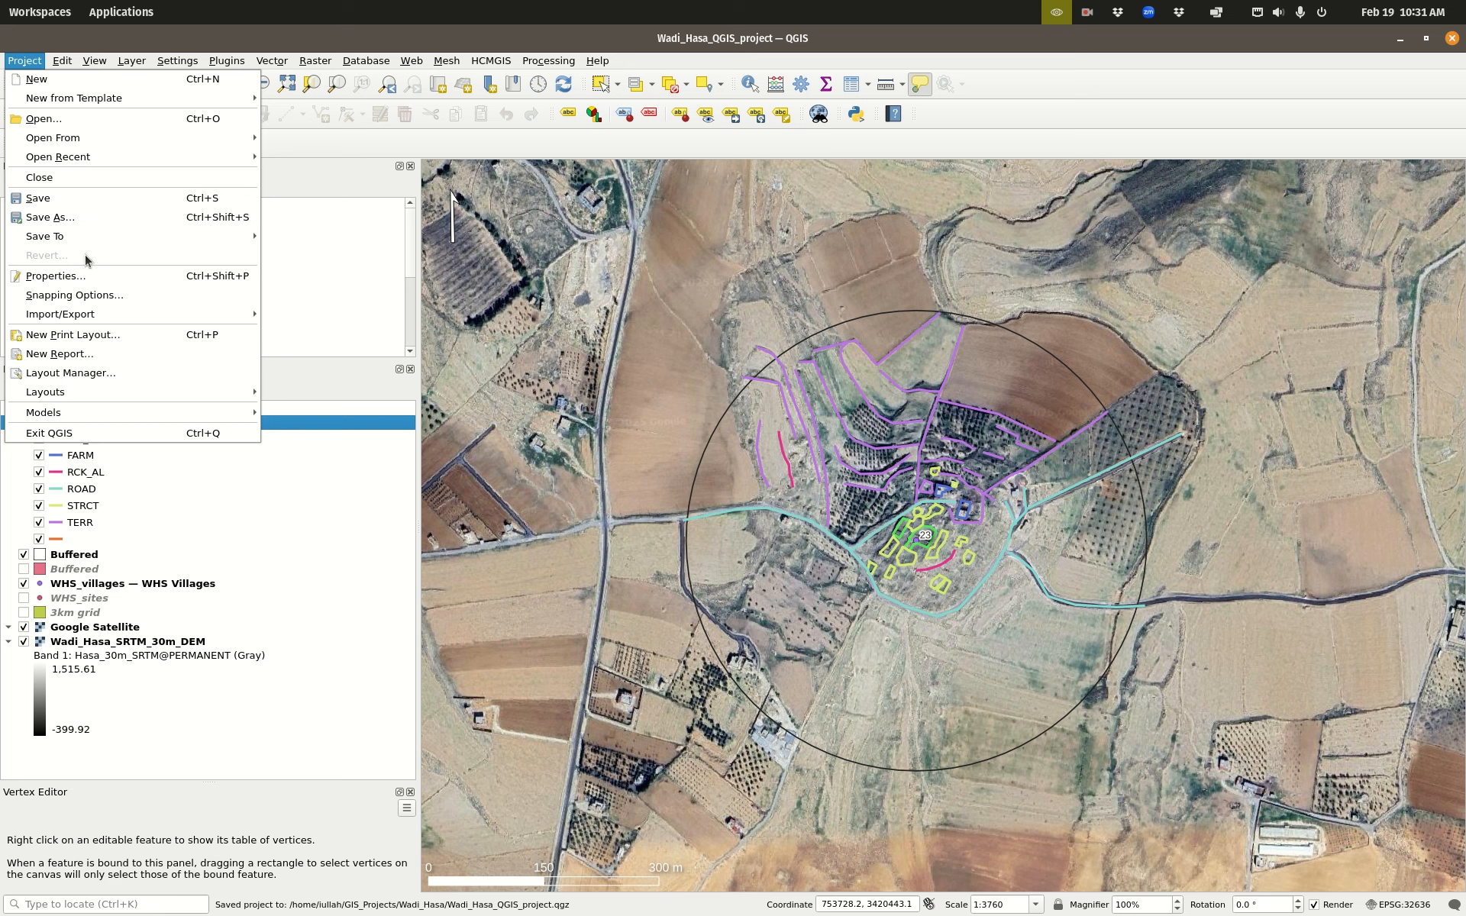
pyautogui.click(120, 337)
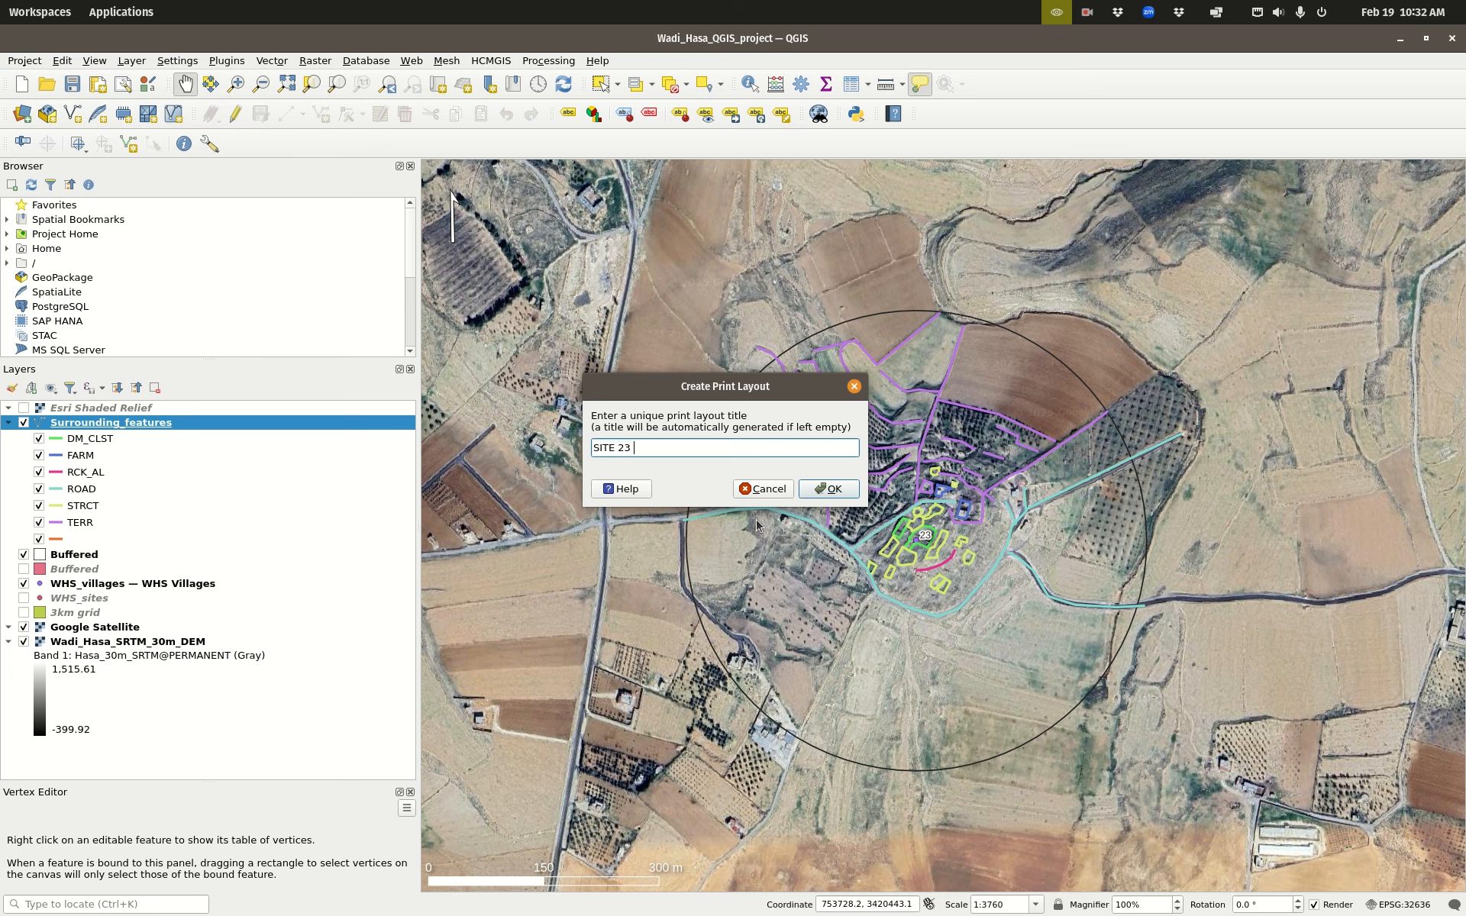
pyautogui.write('SITE 23 Thematic Map')
pyautogui.click(854, 488)
pyautogui.moveTo(748, 105); pyautogui.dragTo(700, 108)
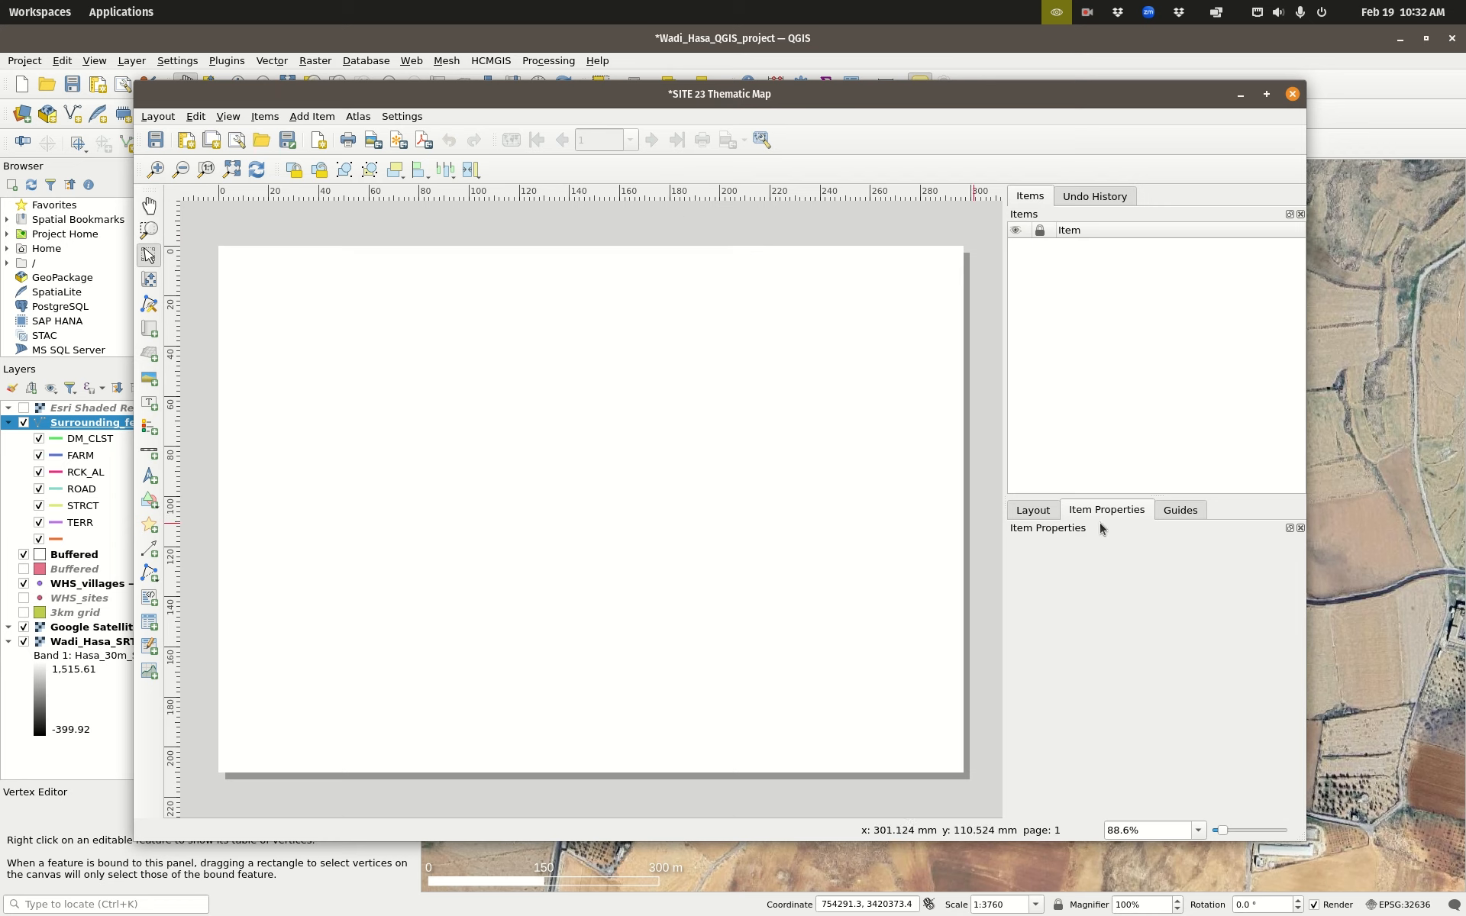
# Step: Review the project's print layouts in the Layout Manager, comparing Site 23 Features Colors and SITE 23 Thematic Map
pyautogui.click(662, 36)
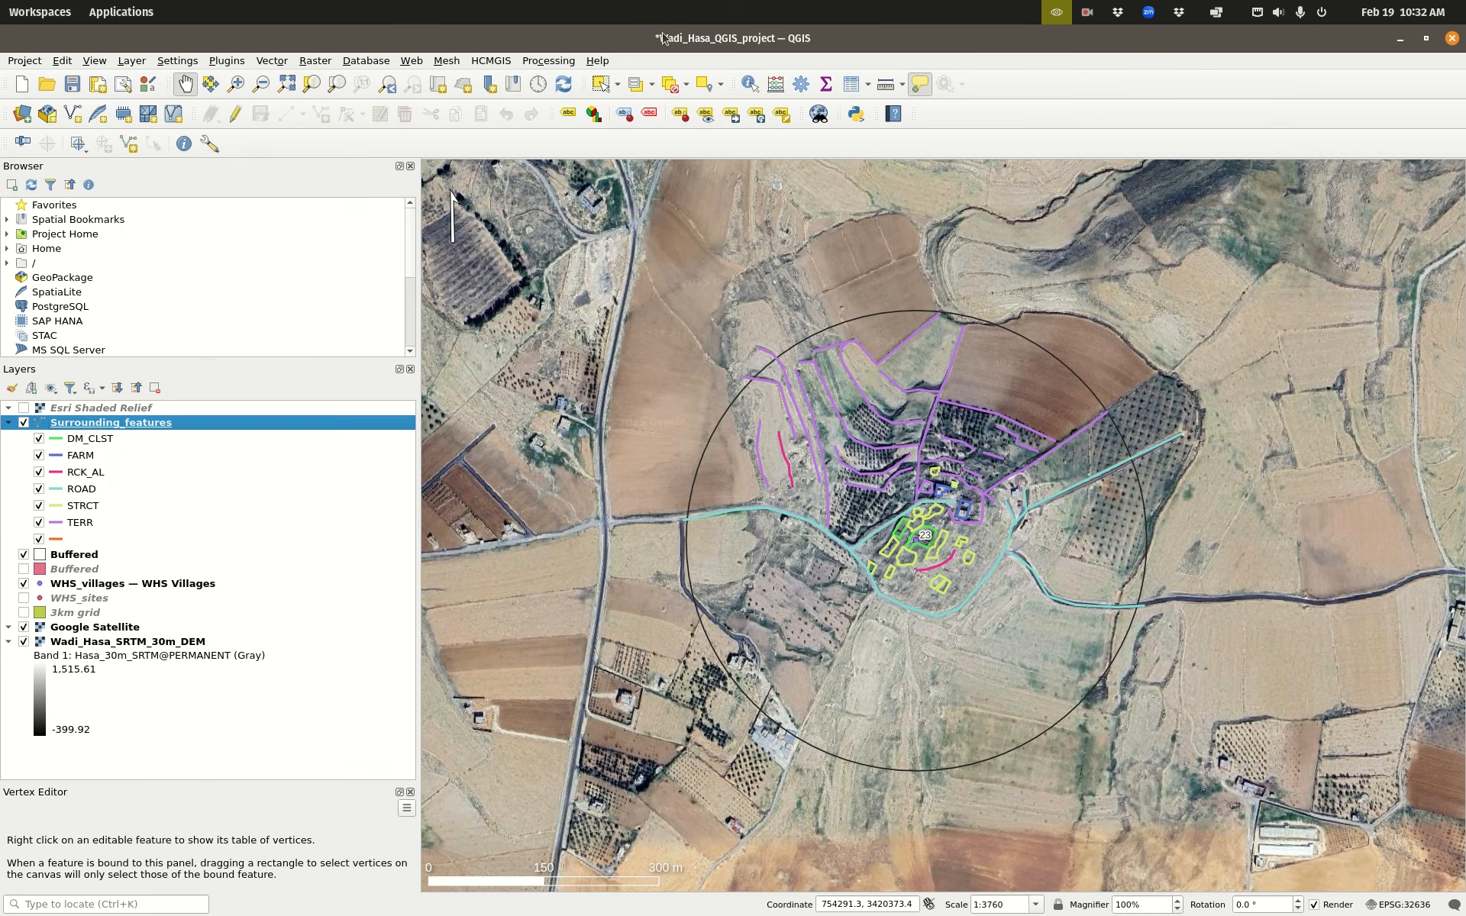
pyautogui.click(23, 61)
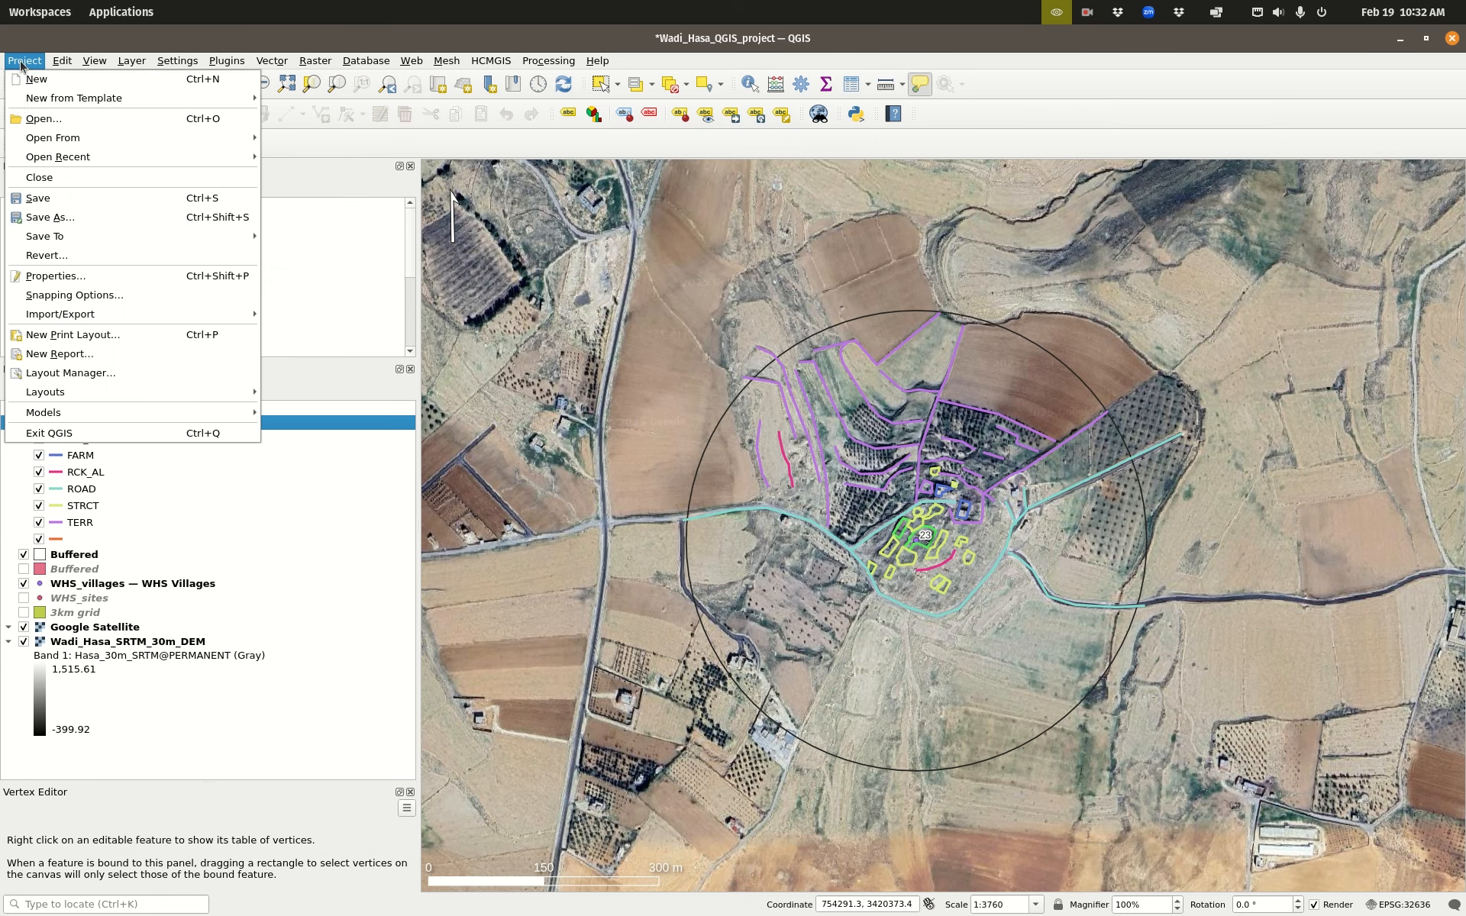
pyautogui.click(65, 374)
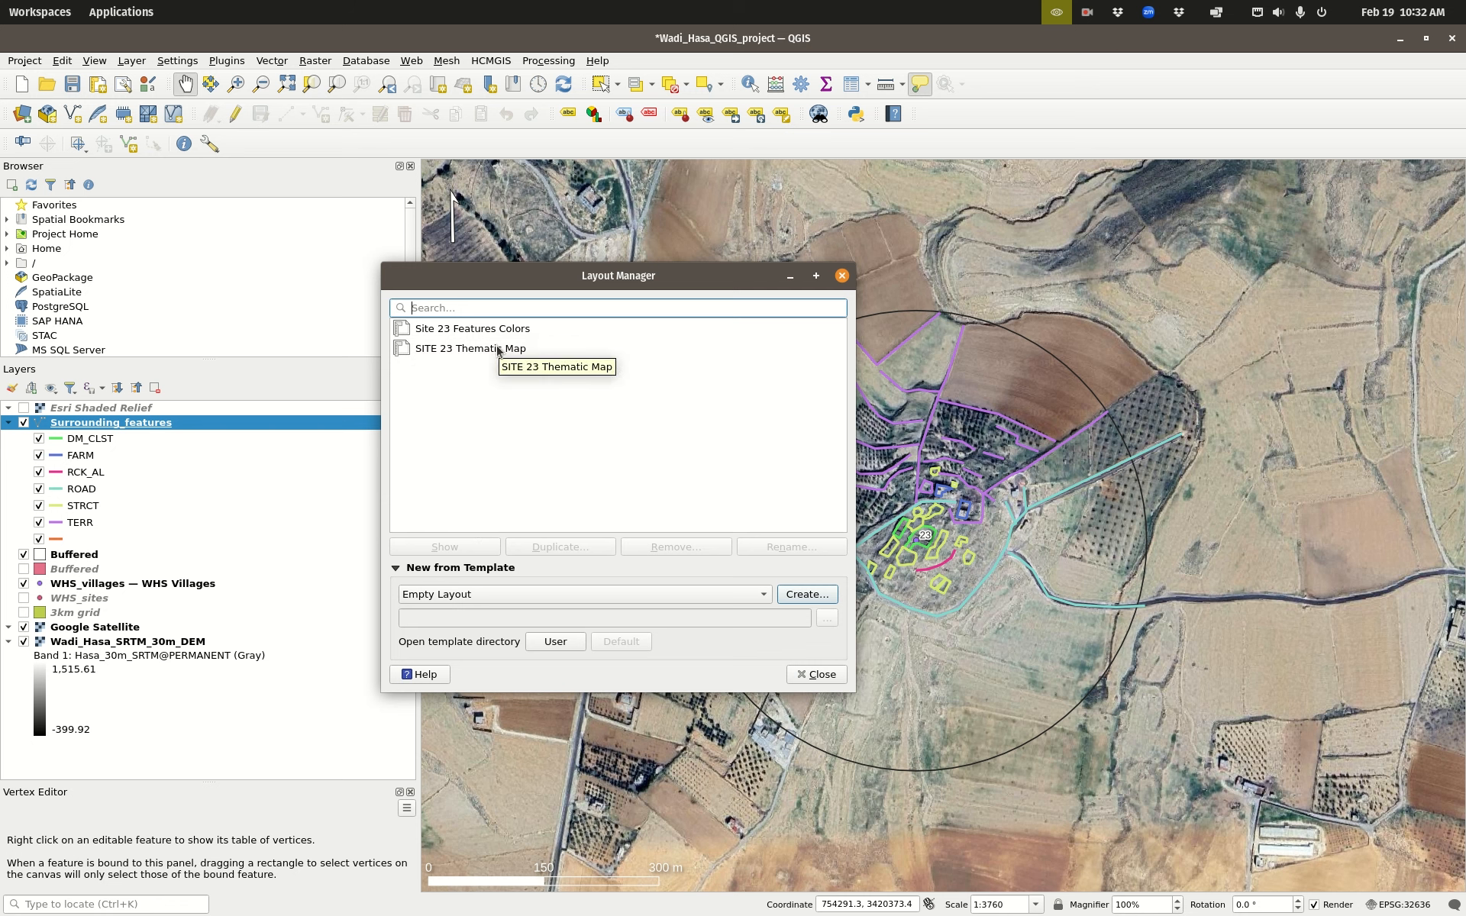
pyautogui.click(458, 349)
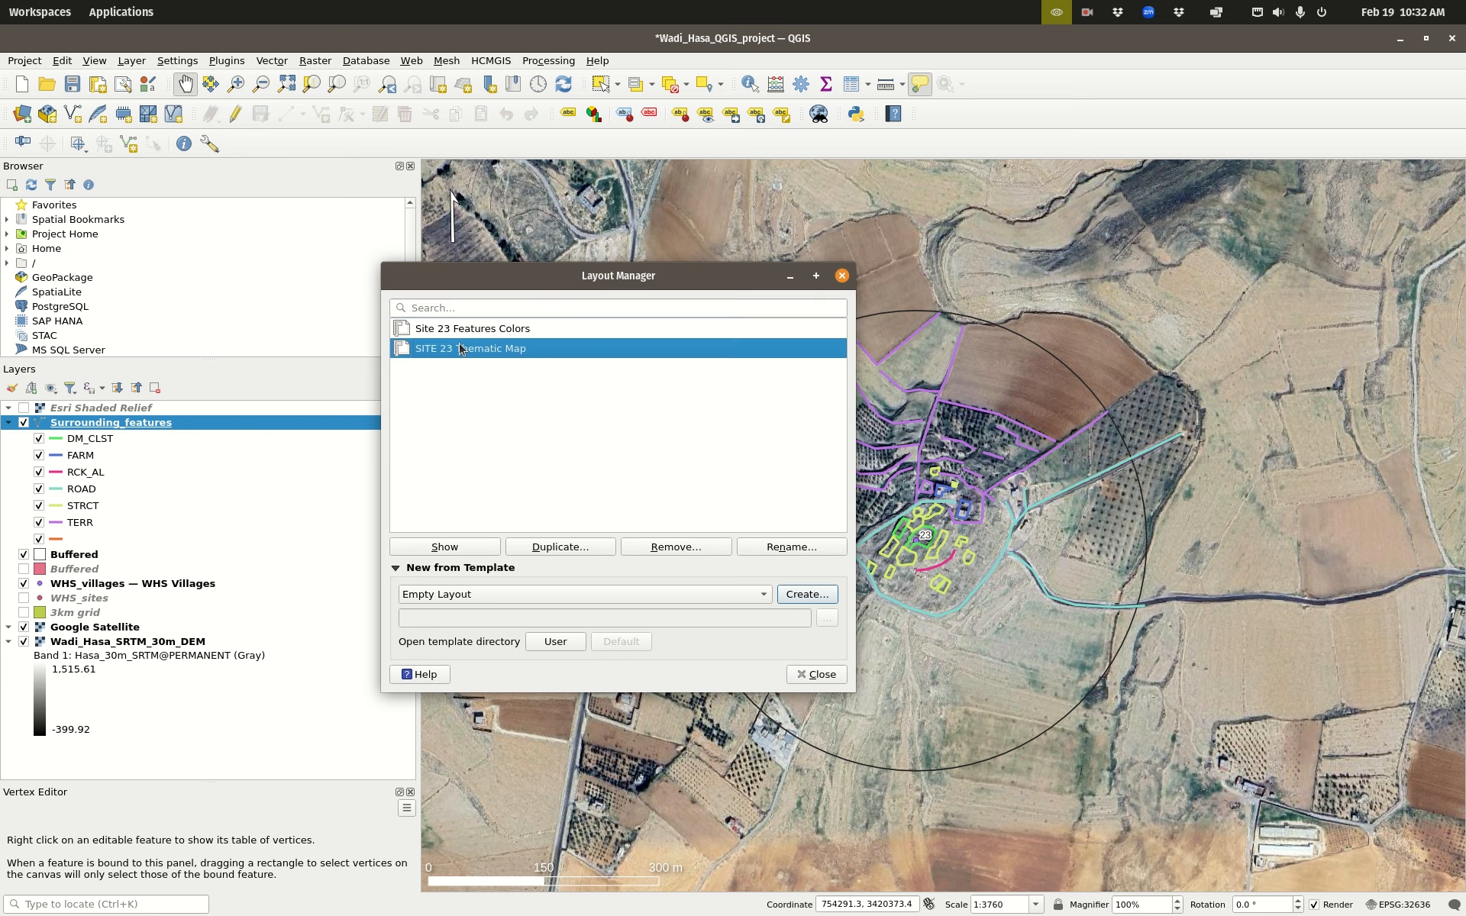
pyautogui.click(471, 330)
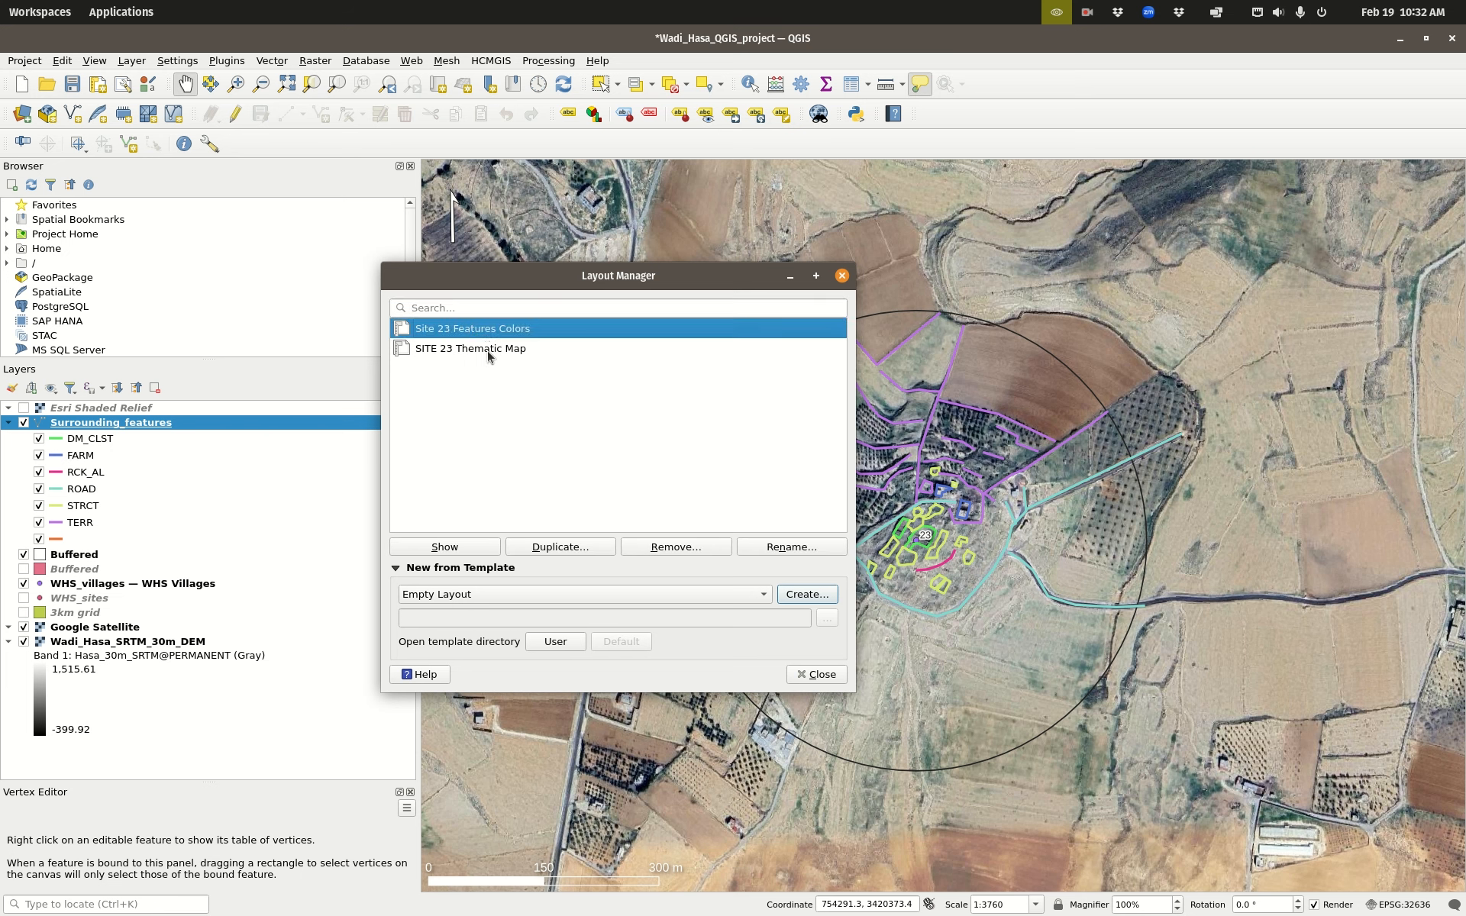
pyautogui.click(486, 351)
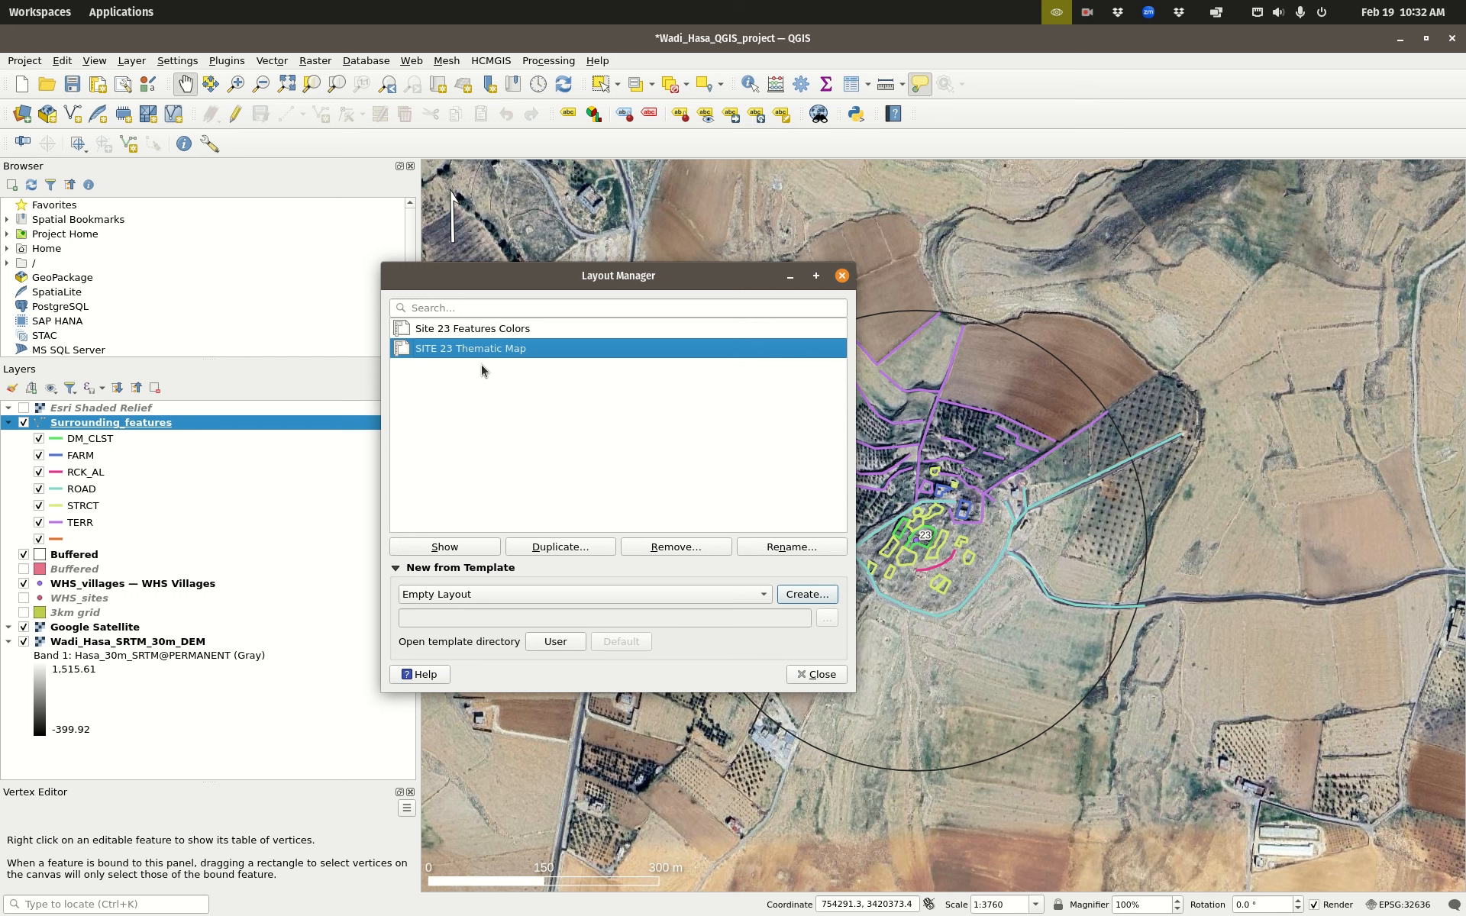
pyautogui.click(490, 328)
pyautogui.click(491, 348)
# Step: Bring the SITE 23 Thematic Map layout window back in front of the main project window
pyautogui.moveTo(0, 0)
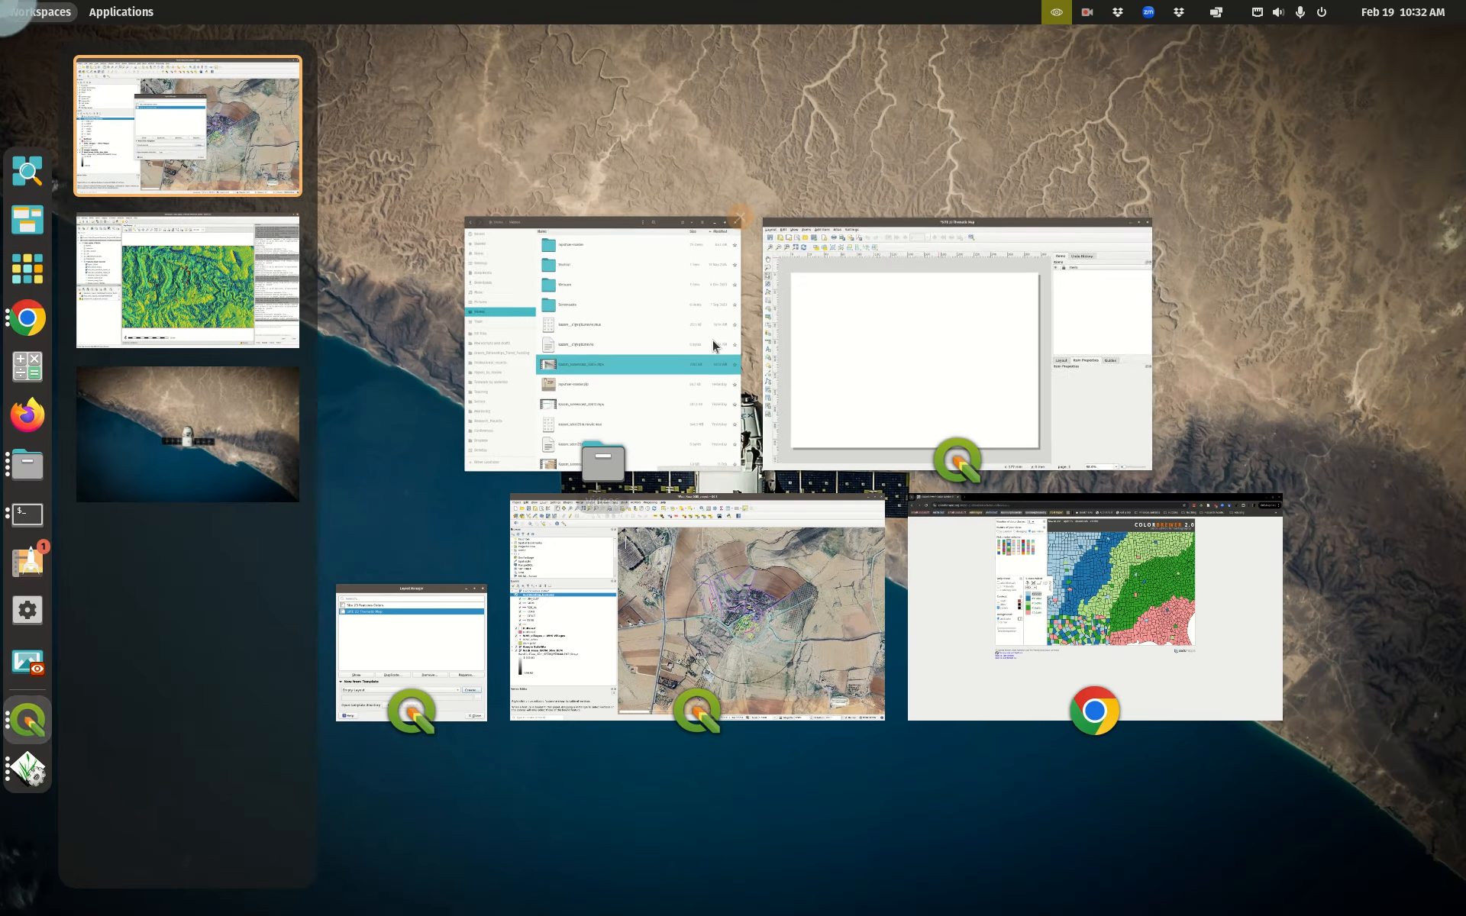
pyautogui.click(983, 387)
pyautogui.moveTo(747, 94); pyautogui.dragTo(730, 108)
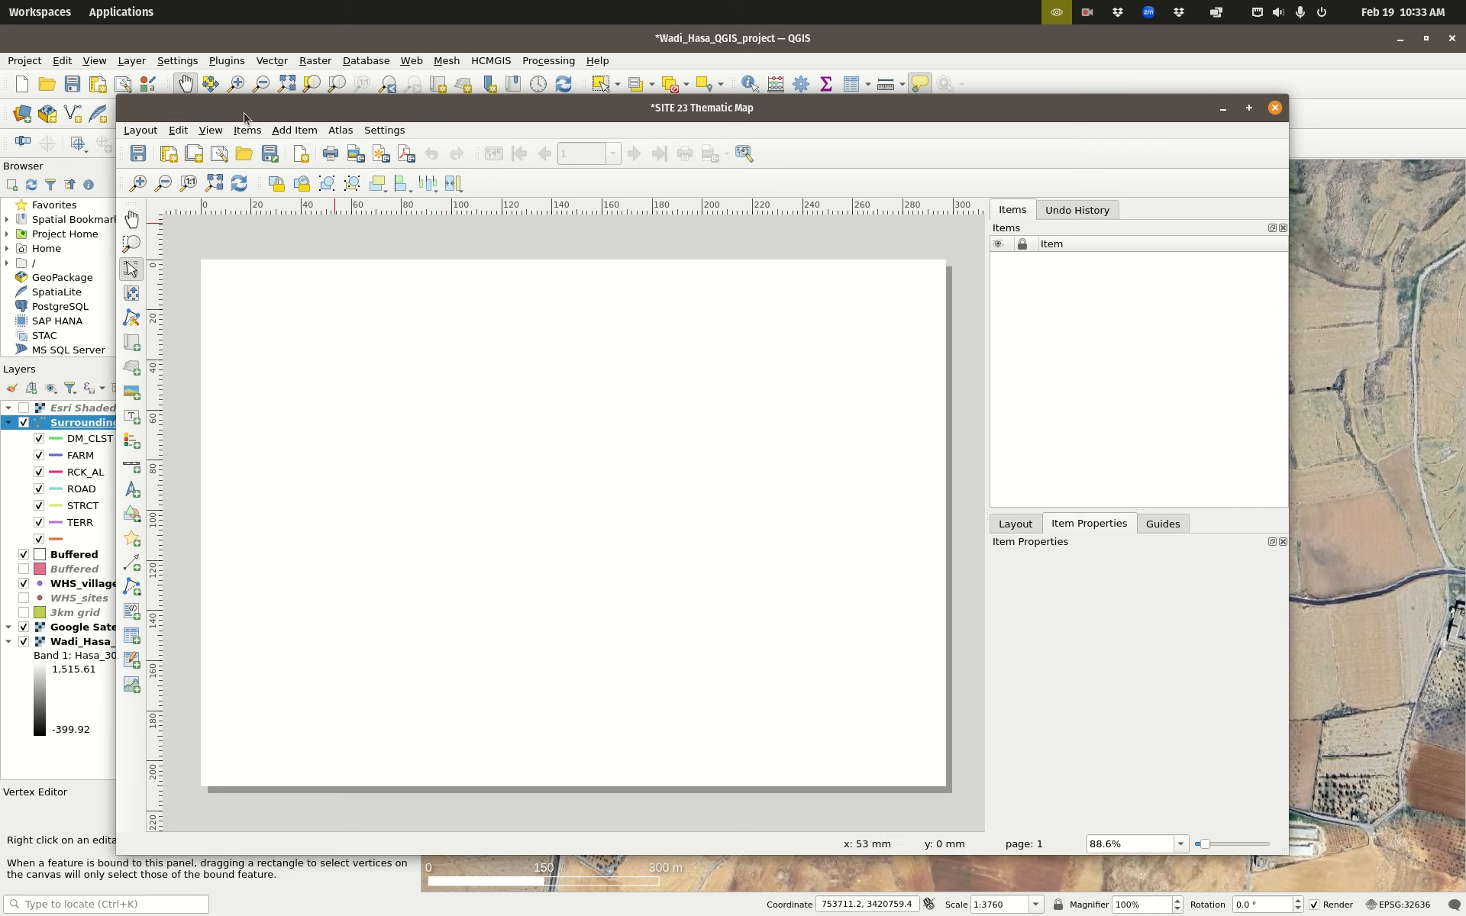
# Step: Open the page properties of the SITE 23 Thematic Map layout and set the page size to Letter
pyautogui.click(141, 132)
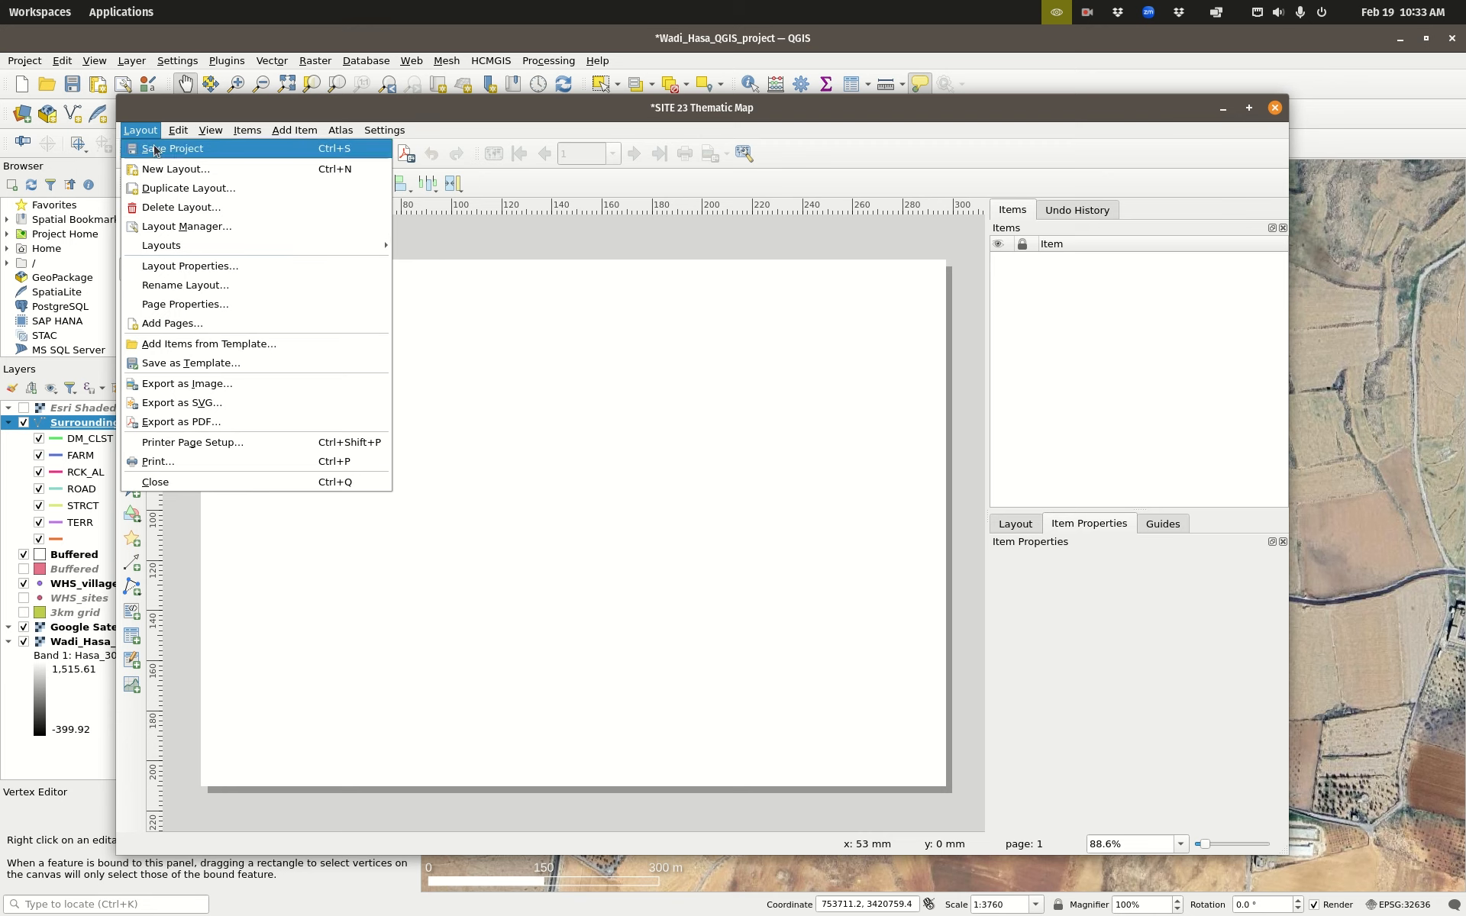
pyautogui.click(197, 304)
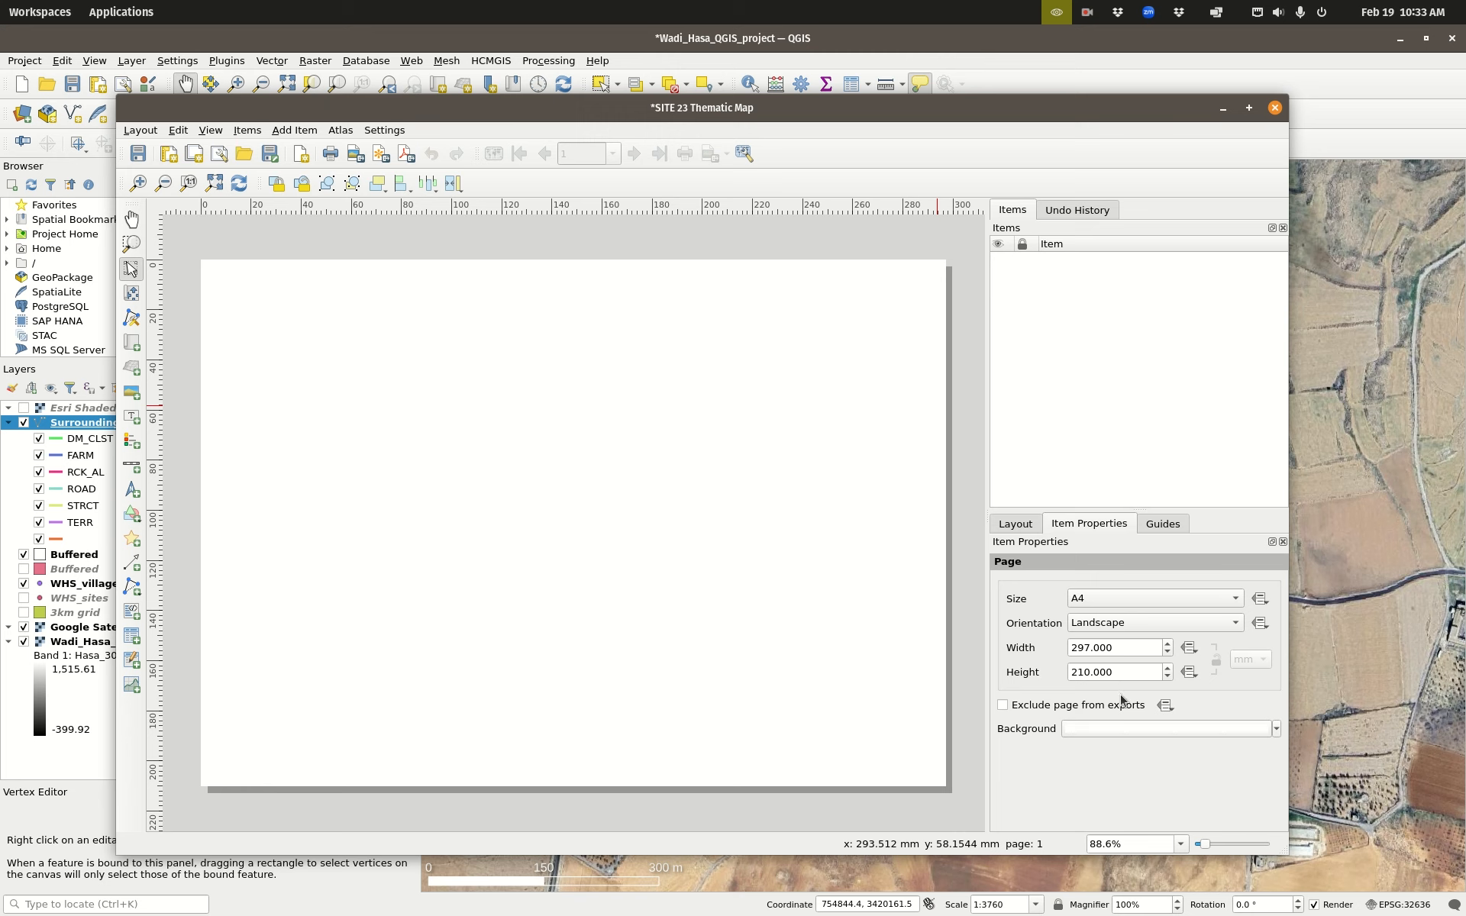
pyautogui.click(1091, 602)
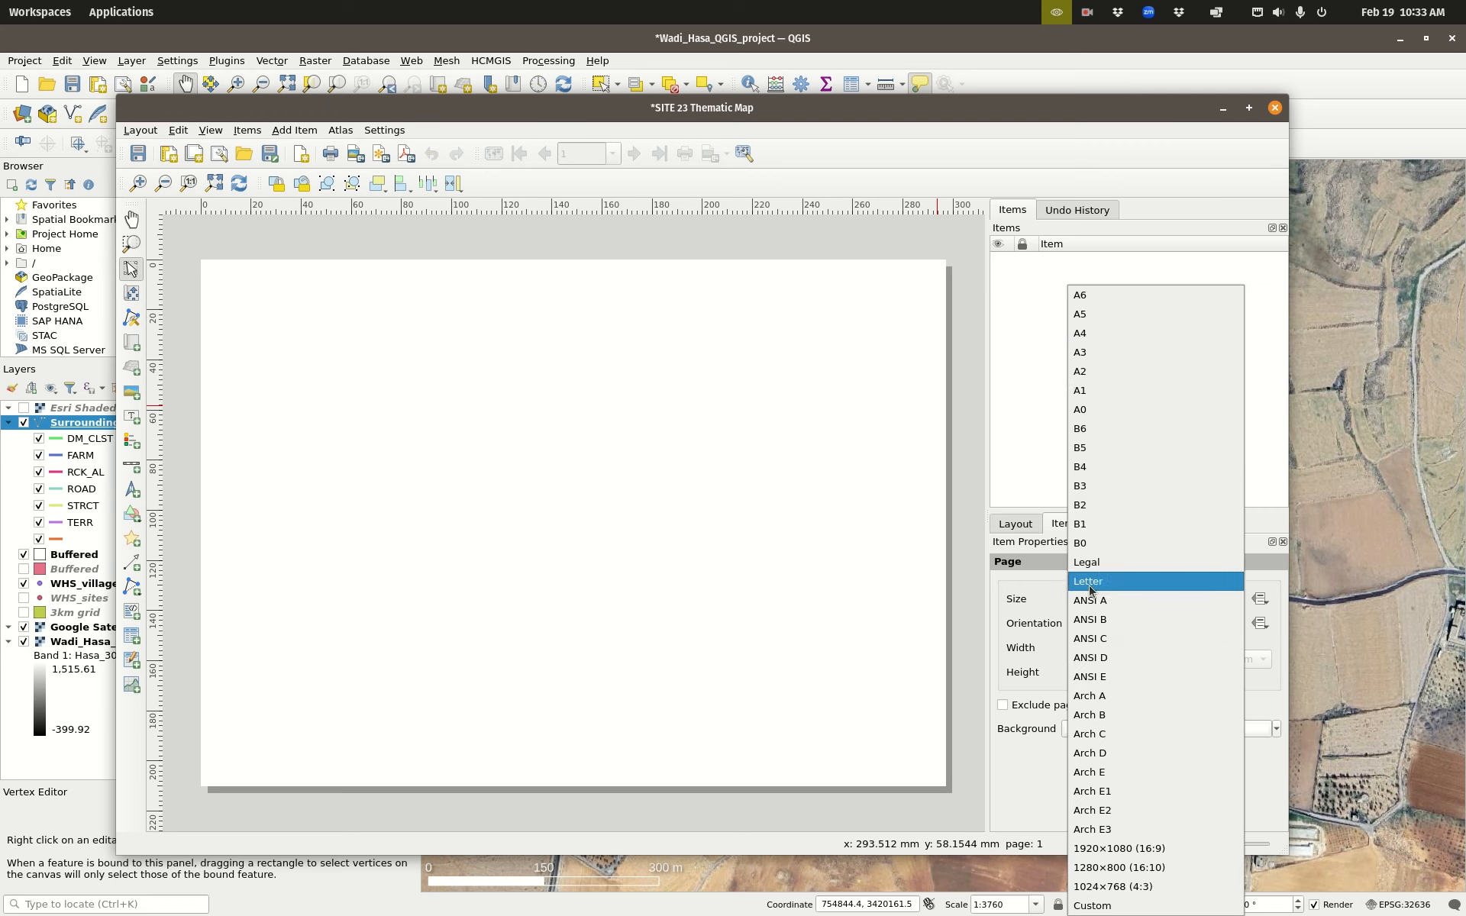
pyautogui.click(1091, 581)
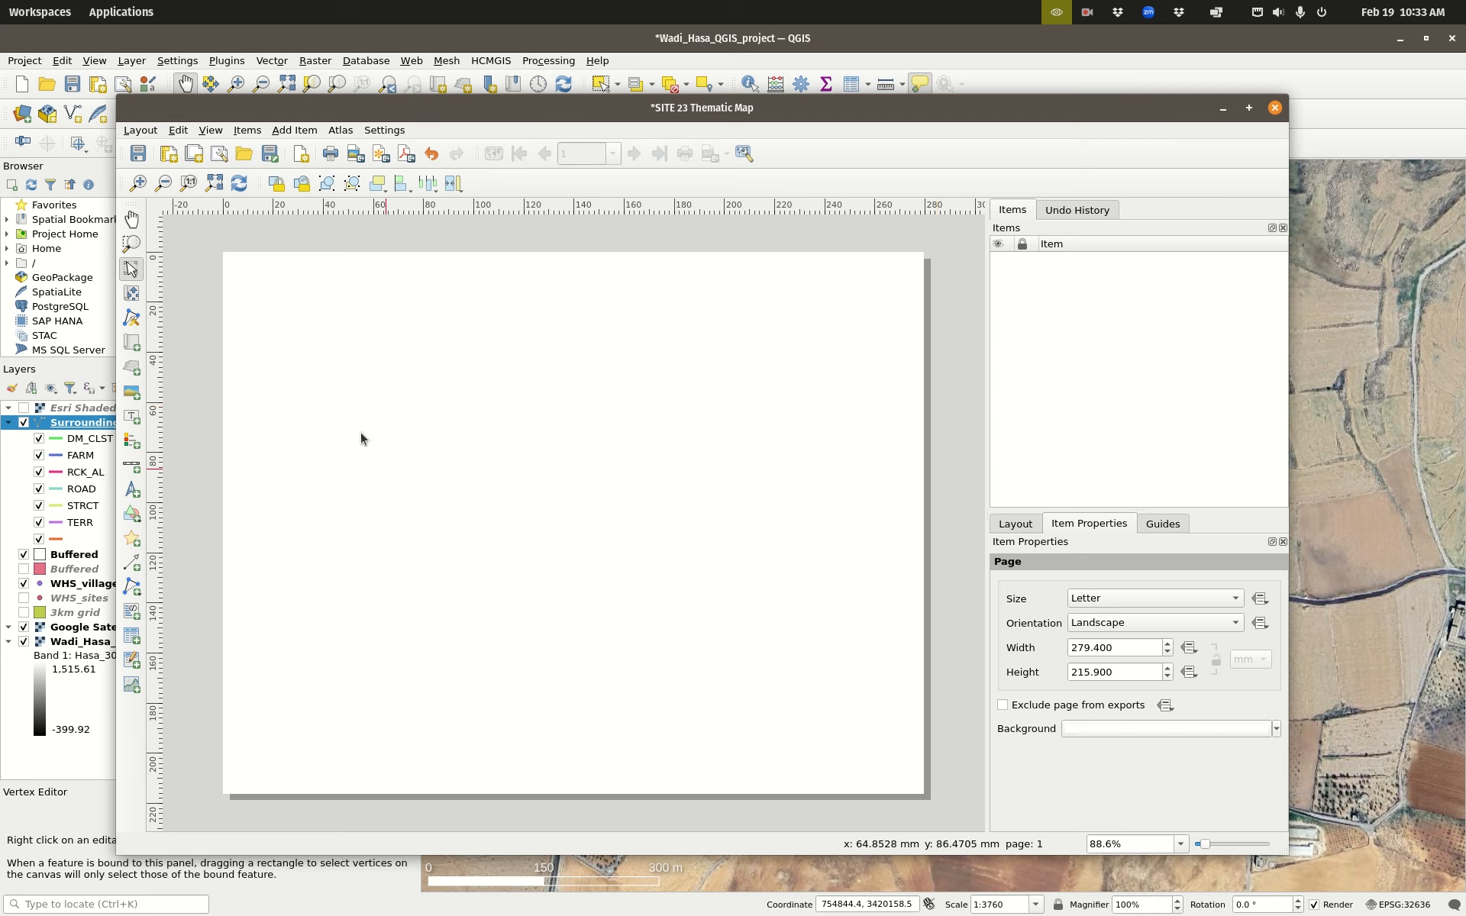
# Step: Switch the page to a Custom size to change its units to inches, and return the size to Letter
pyautogui.click(1168, 606)
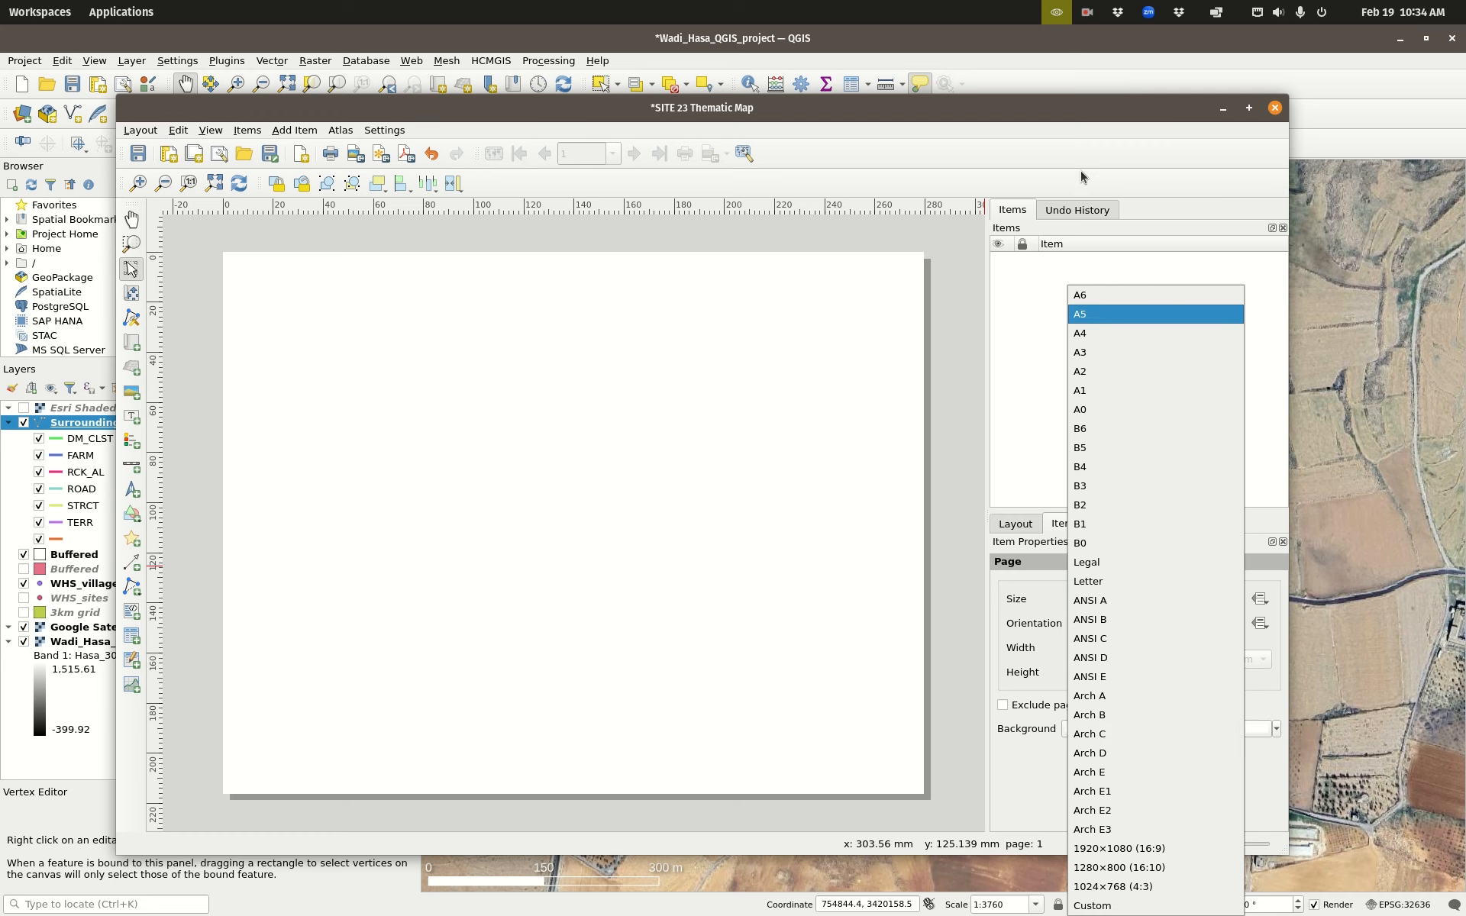
pyautogui.click(1143, 905)
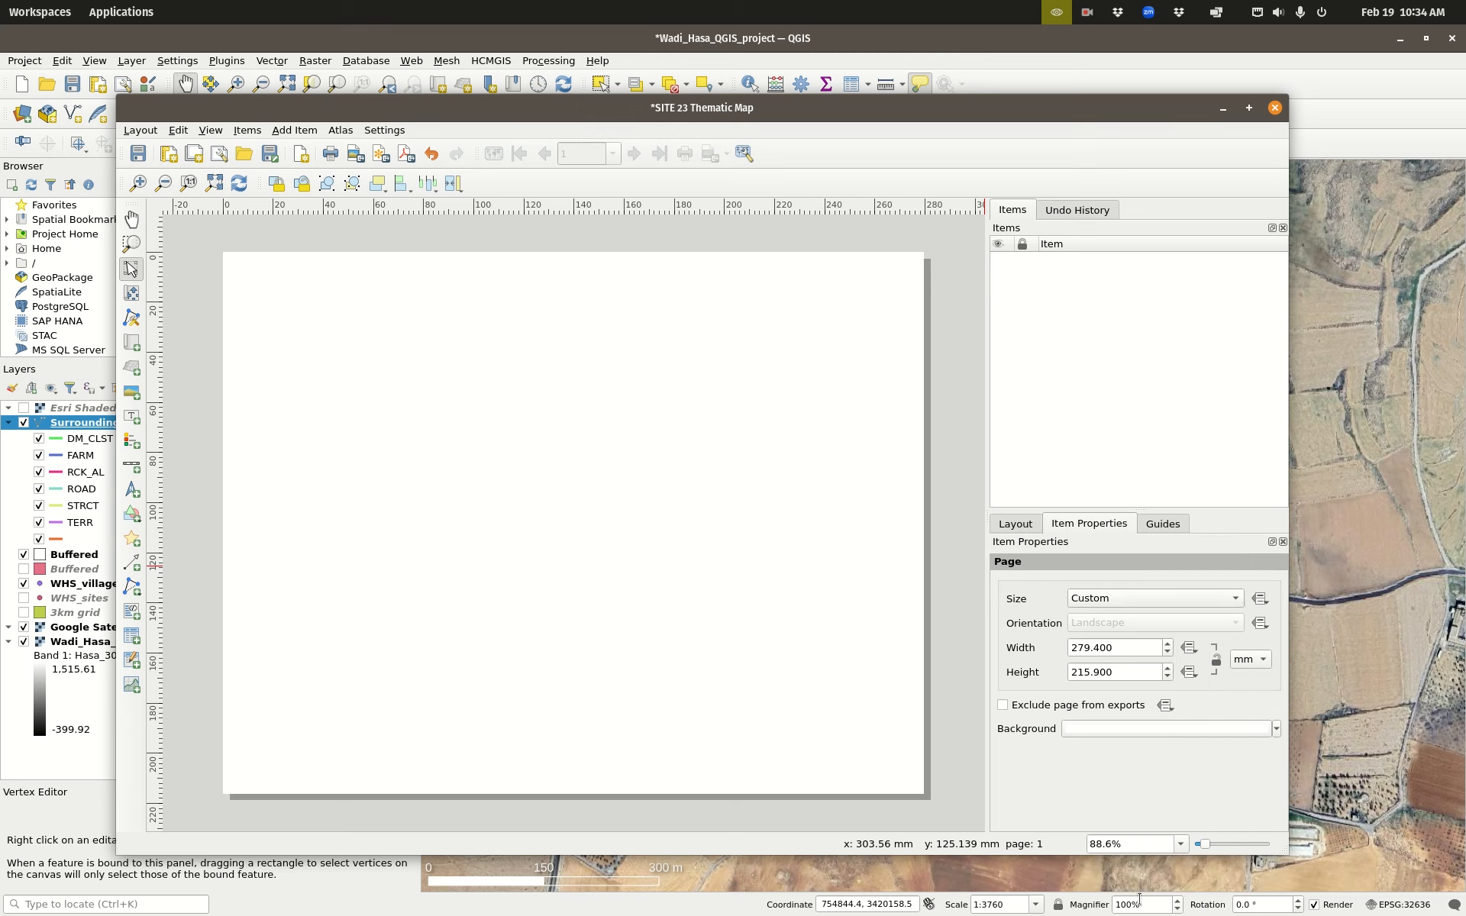
pyautogui.moveTo(1124, 651); pyautogui.dragTo(1033, 655)
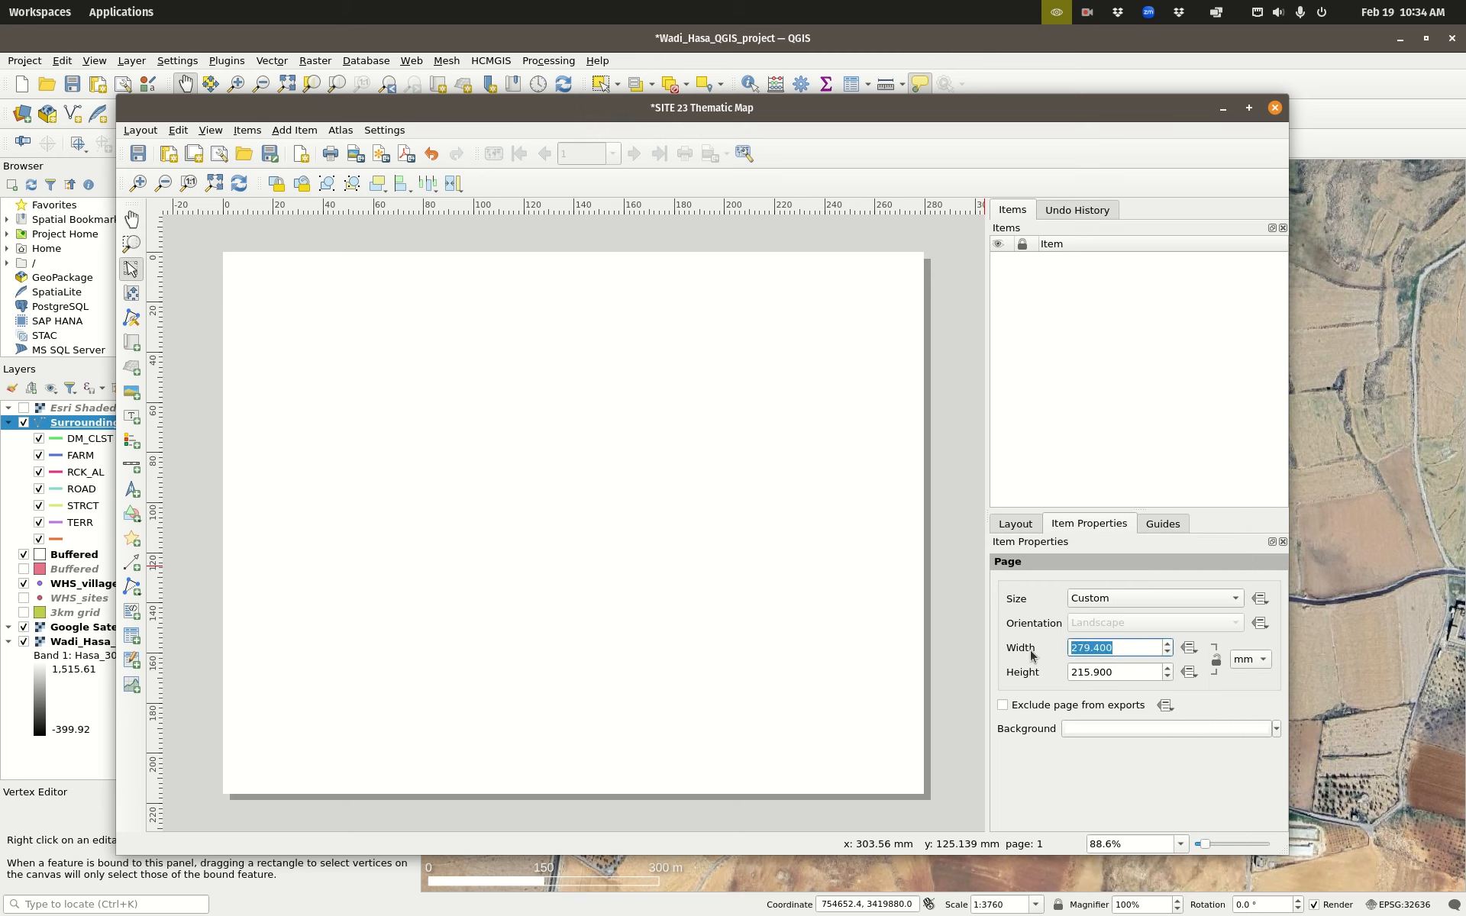
pyautogui.click(1140, 672)
pyautogui.moveTo(1139, 672); pyautogui.dragTo(1077, 673)
pyautogui.click(1251, 661)
pyautogui.click(1250, 716)
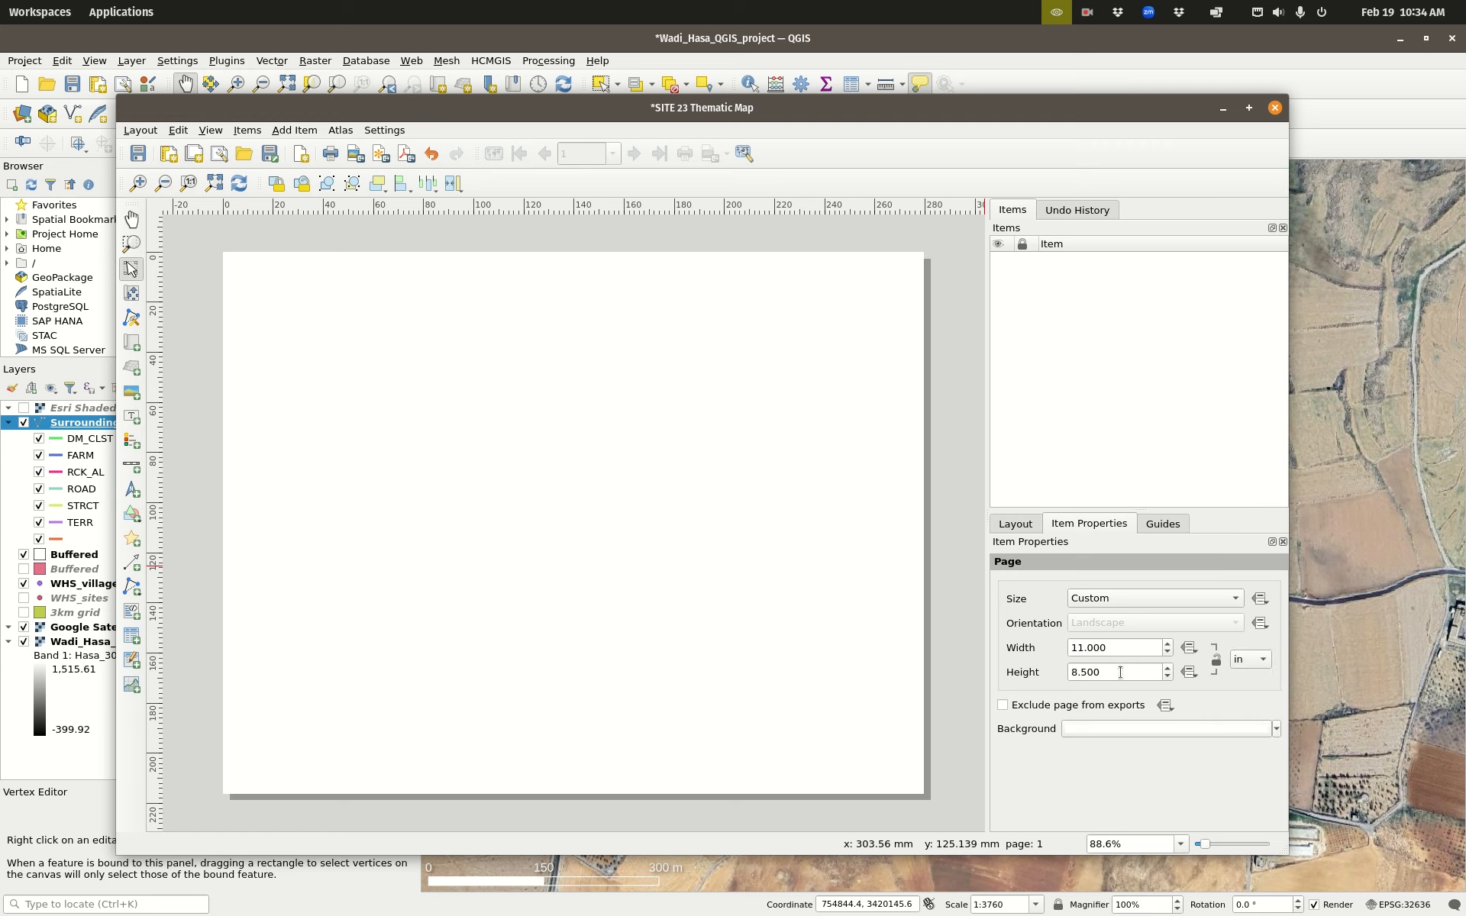
pyautogui.click(1155, 602)
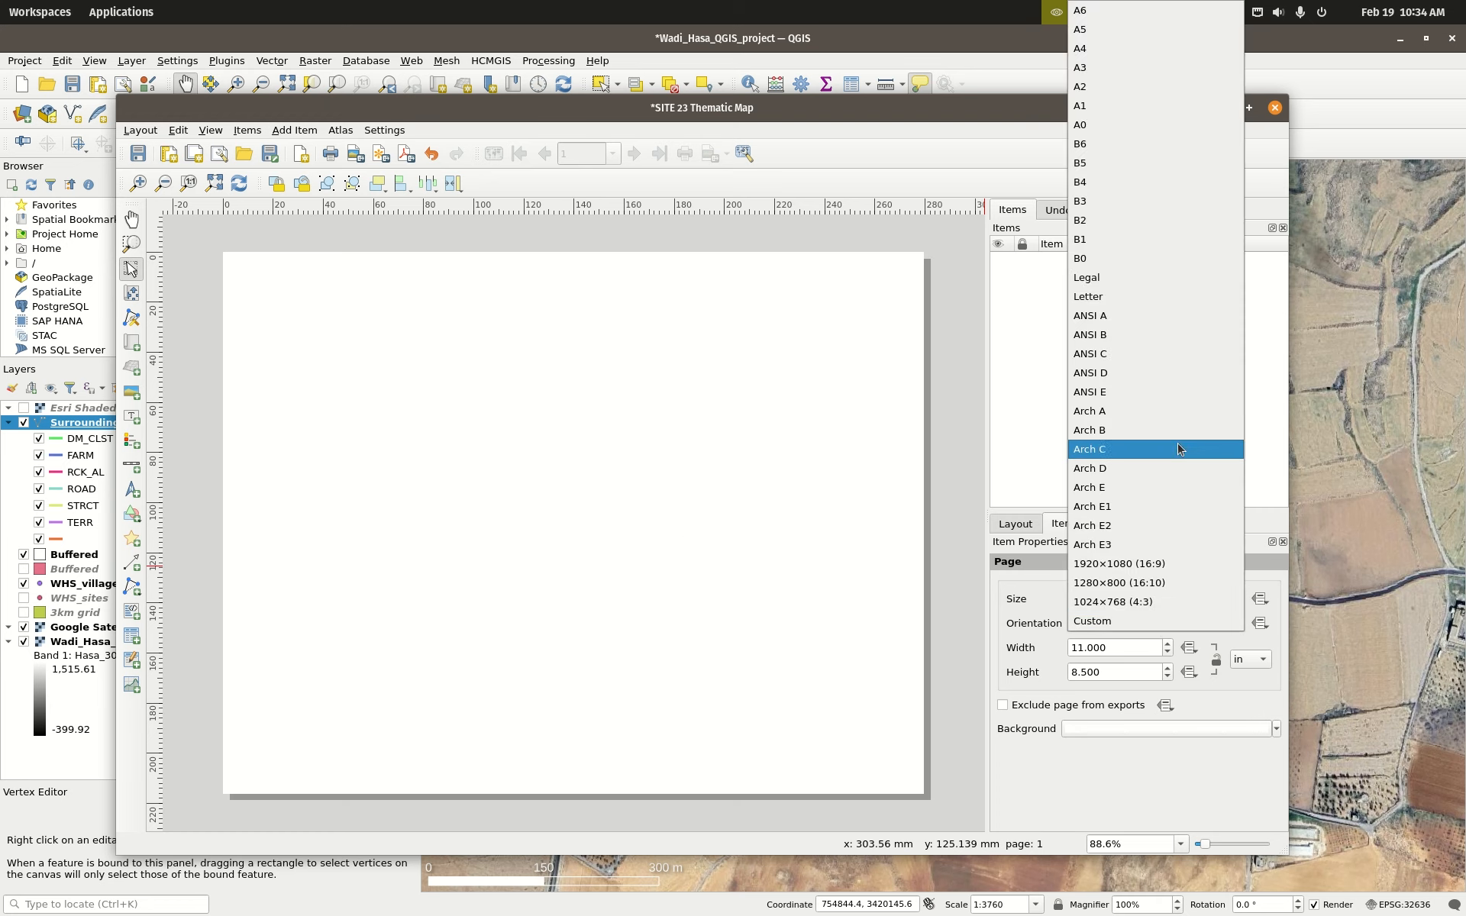
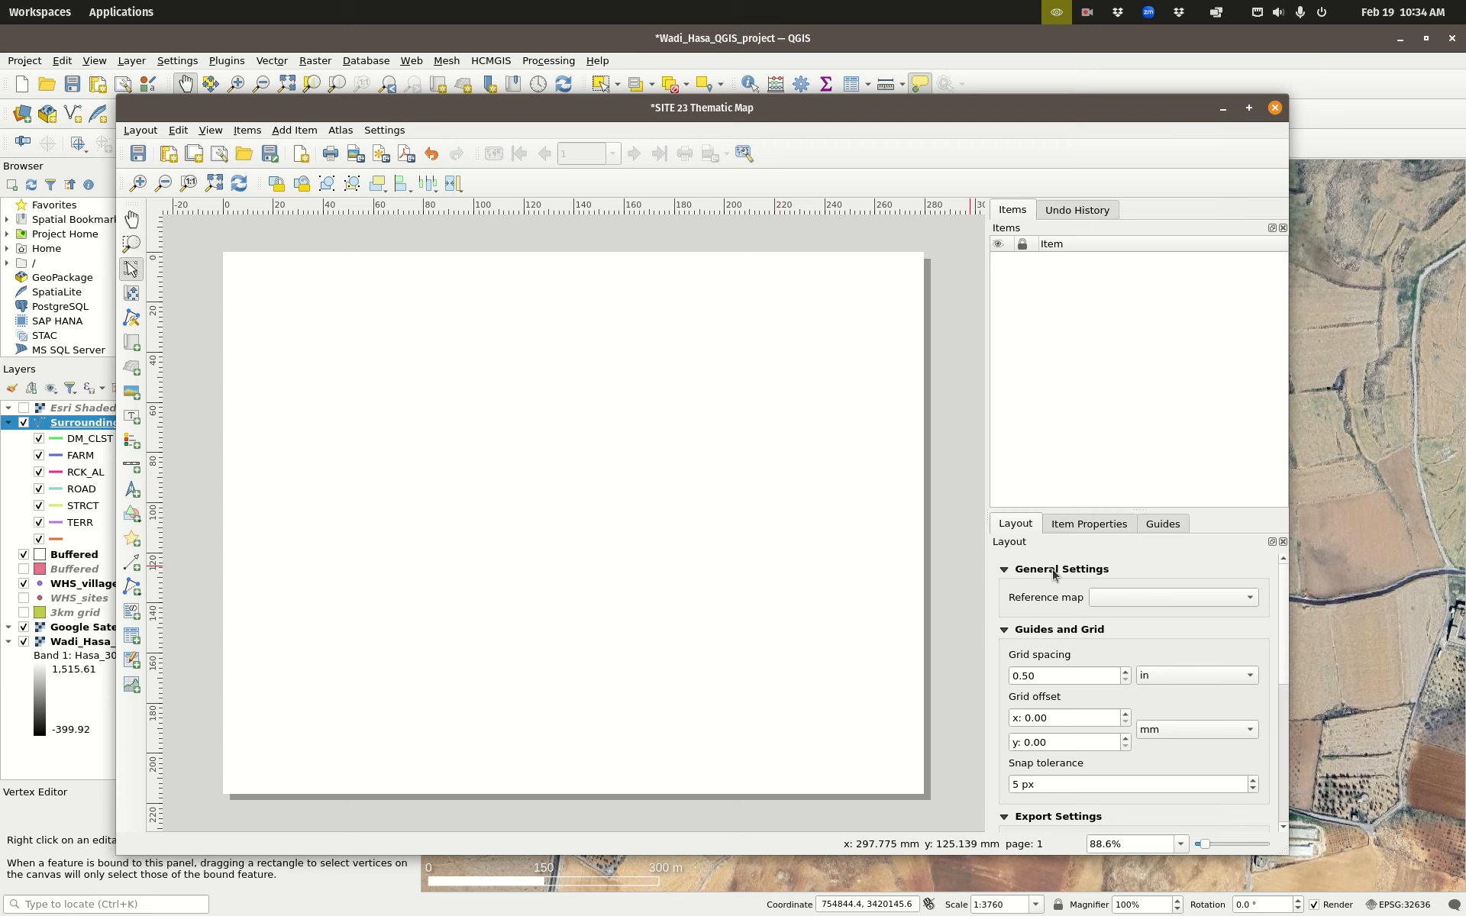
# Step: Add a horizontal guide to page 1 at 0.25 in
pyautogui.click(1159, 527)
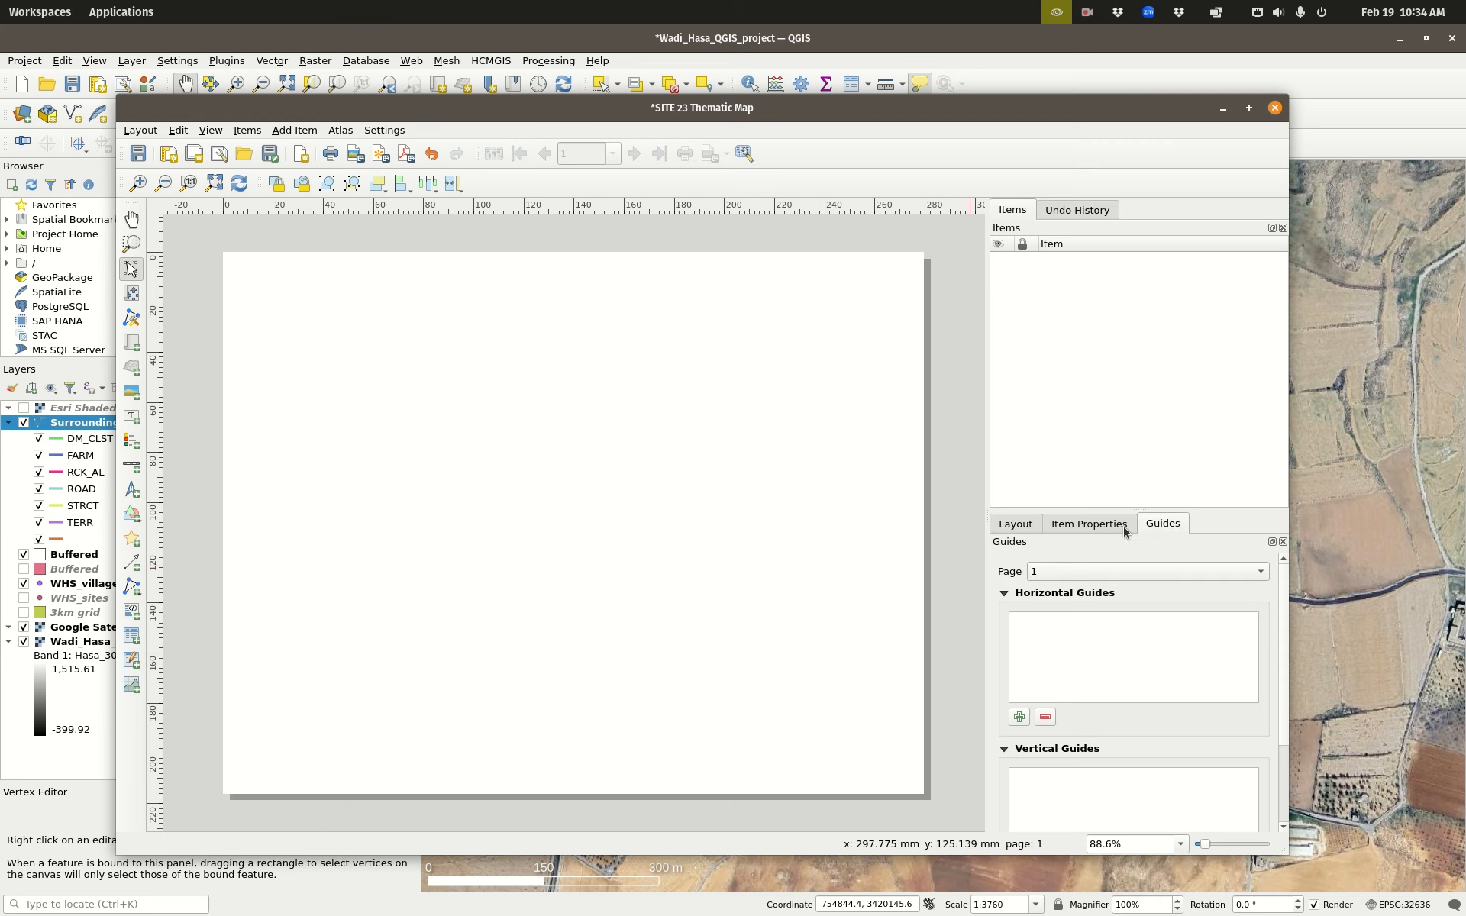
pyautogui.click(1019, 716)
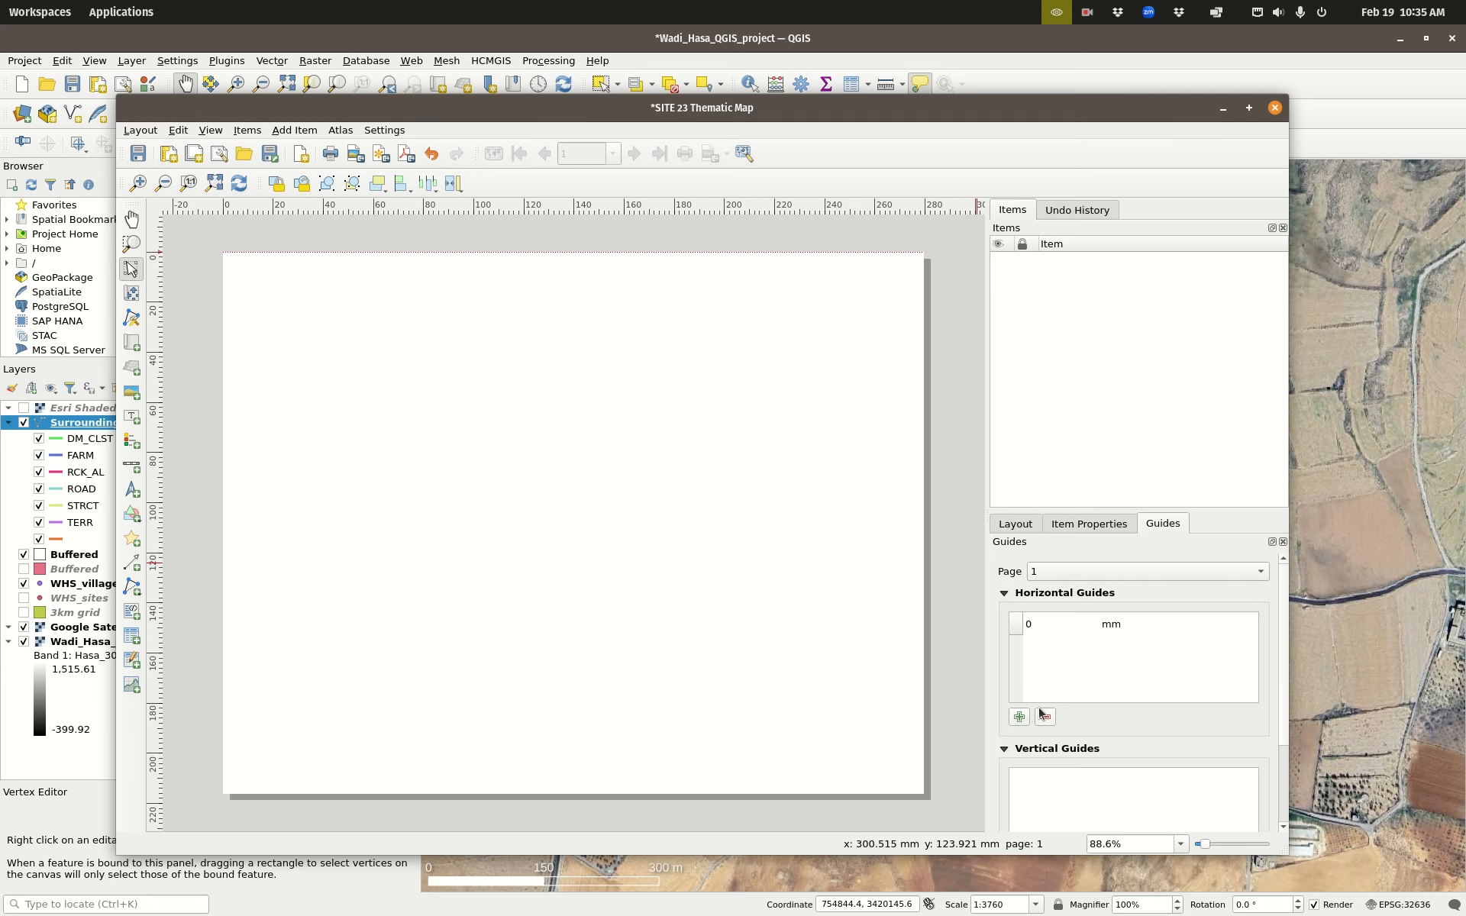
pyautogui.doubleClick(1110, 626)
pyautogui.click(1111, 624)
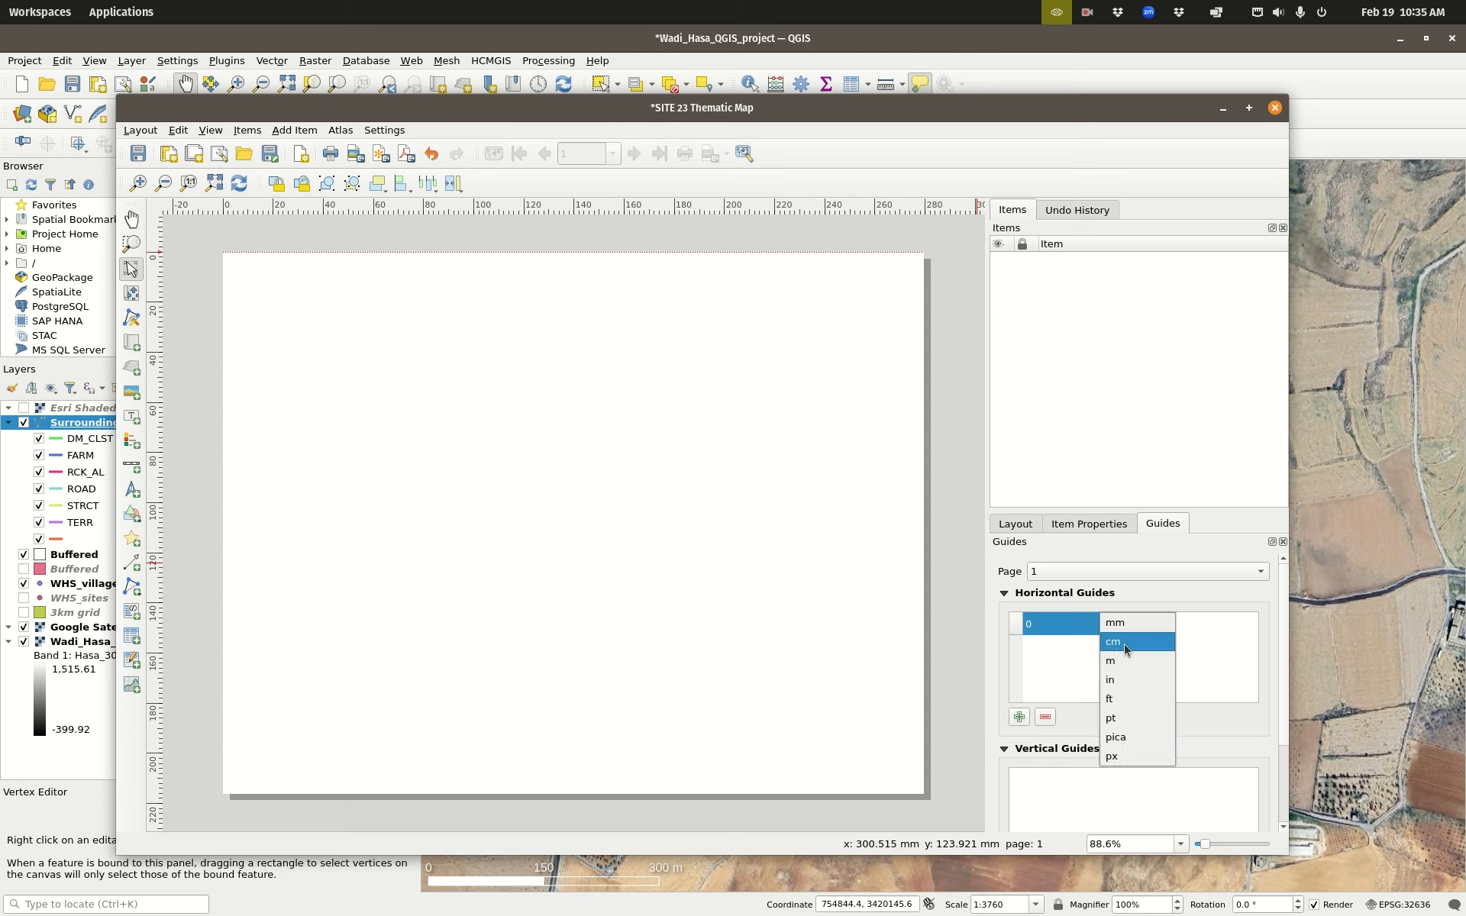
pyautogui.click(1120, 678)
pyautogui.doubleClick(1067, 630)
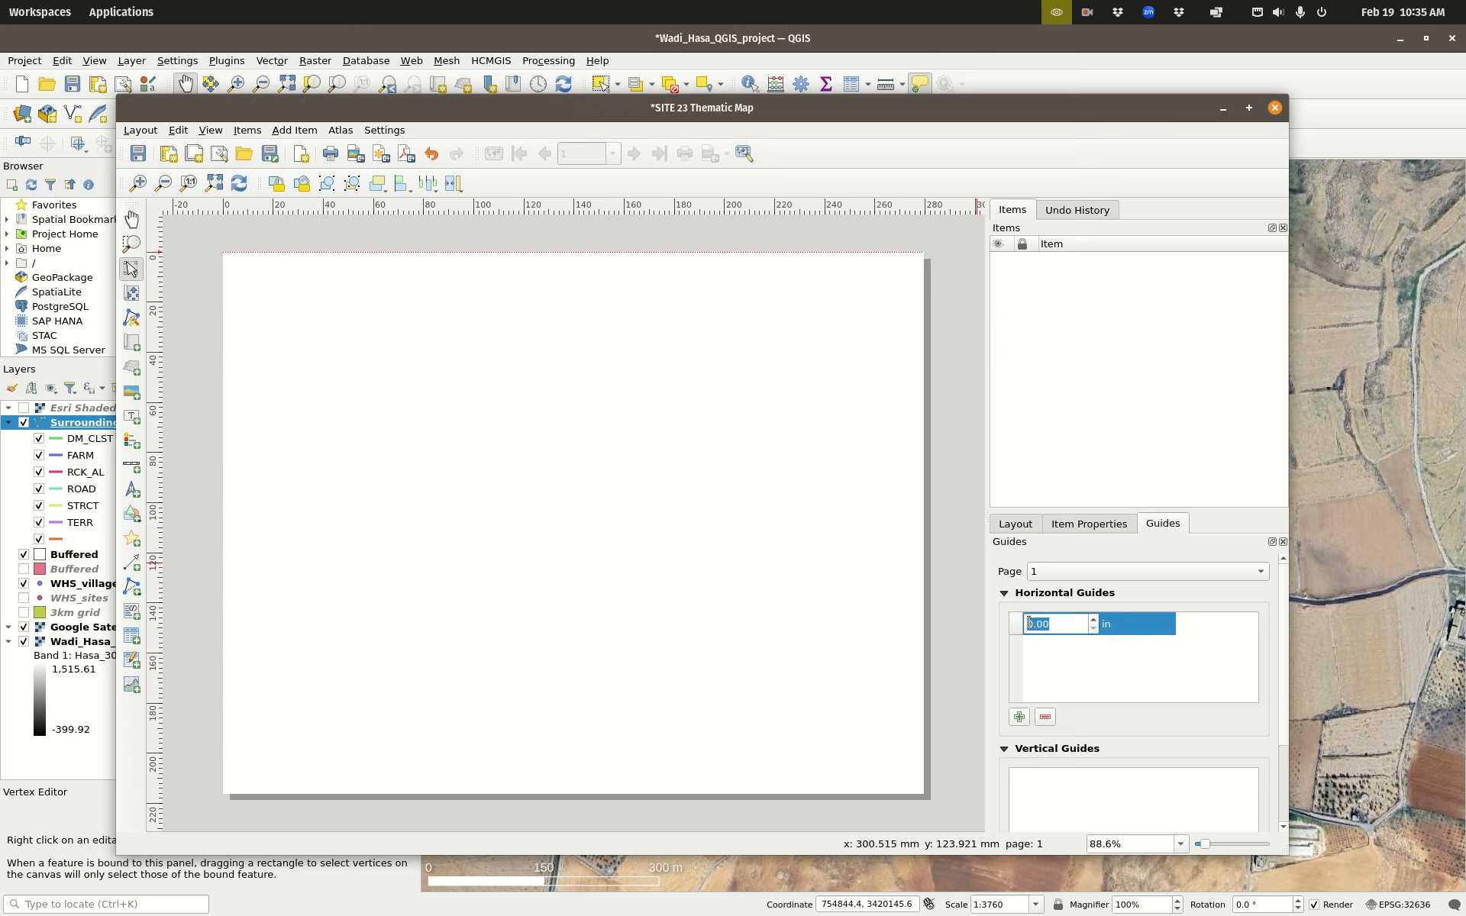
pyautogui.write('.25')
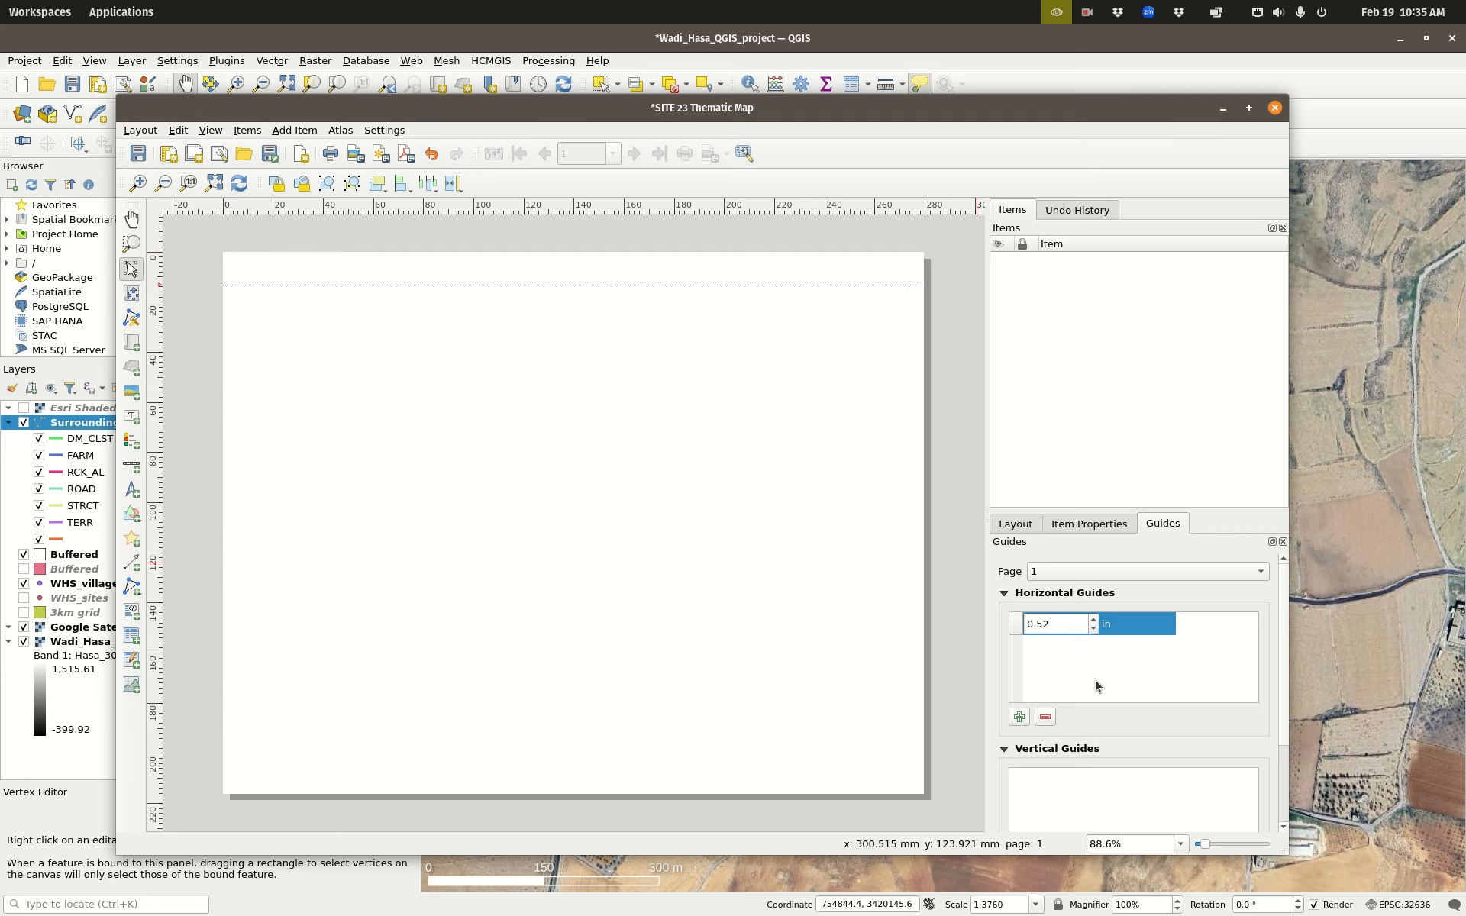
pyautogui.press('BackSpace')
pyautogui.press('BackSpace')
pyautogui.write('25')
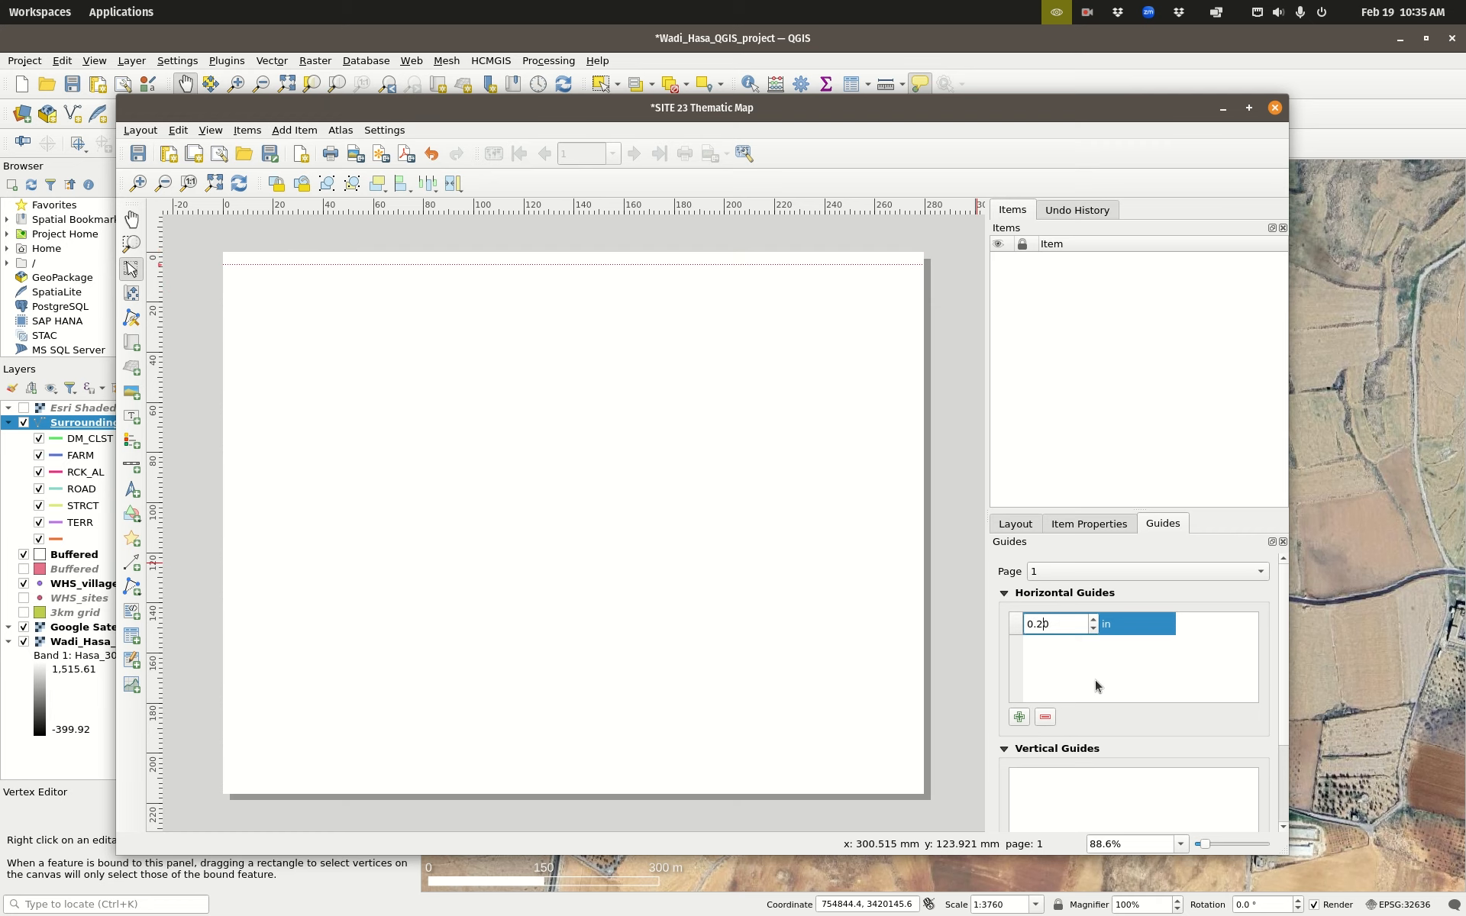
pyautogui.click(1095, 679)
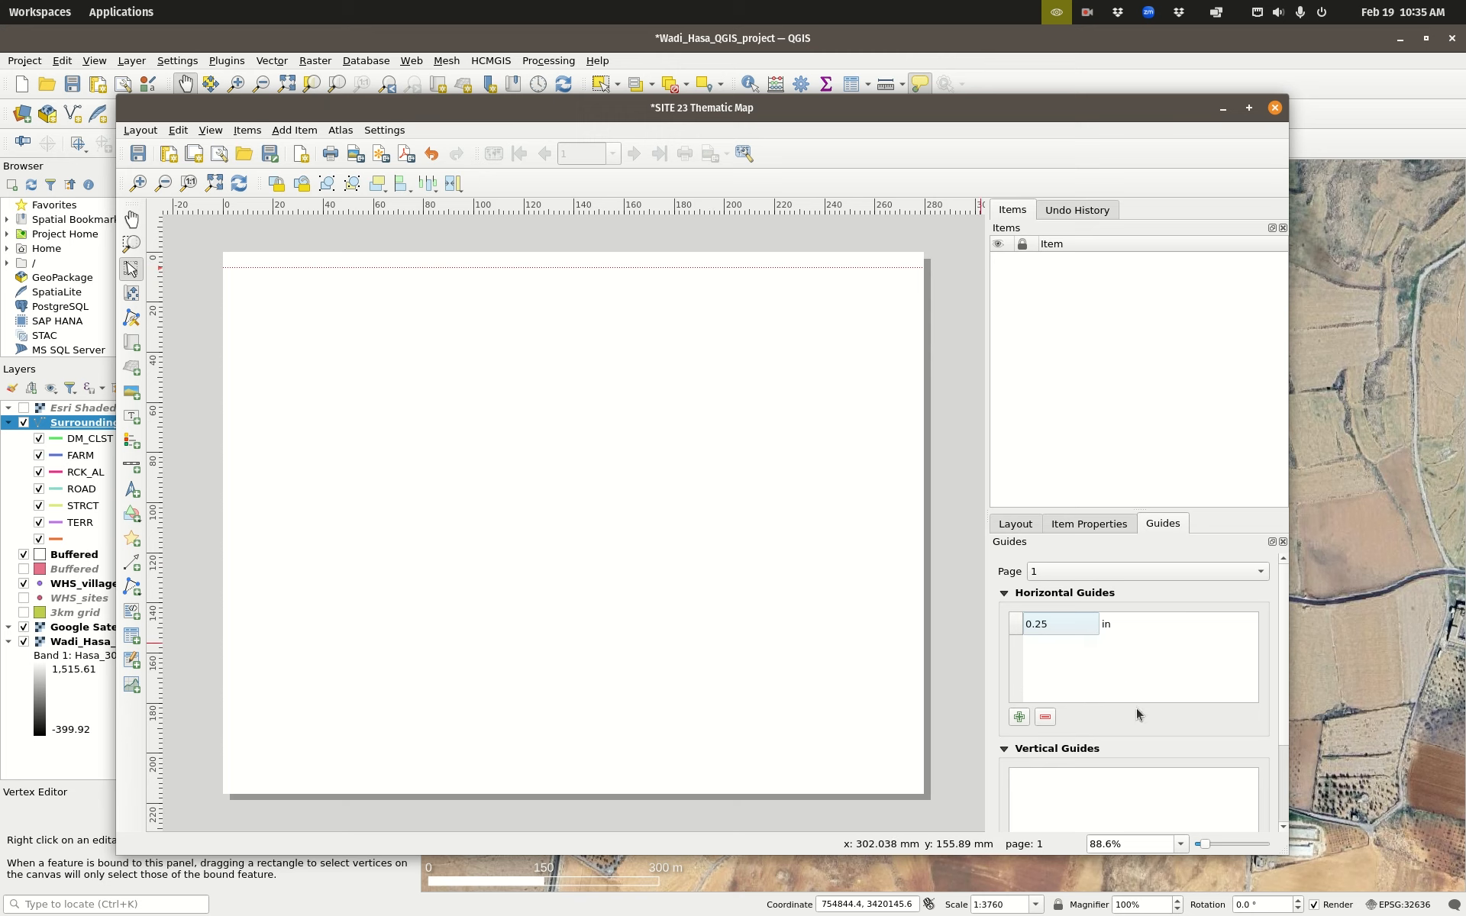
# Step: Add a vertical guide to page 1 at 0.25 in
pyautogui.scroll(-1, 1139, 714)
pyautogui.scroll(-2, 1028, 691)
pyautogui.click(1019, 755)
pyautogui.doubleClick(1041, 662)
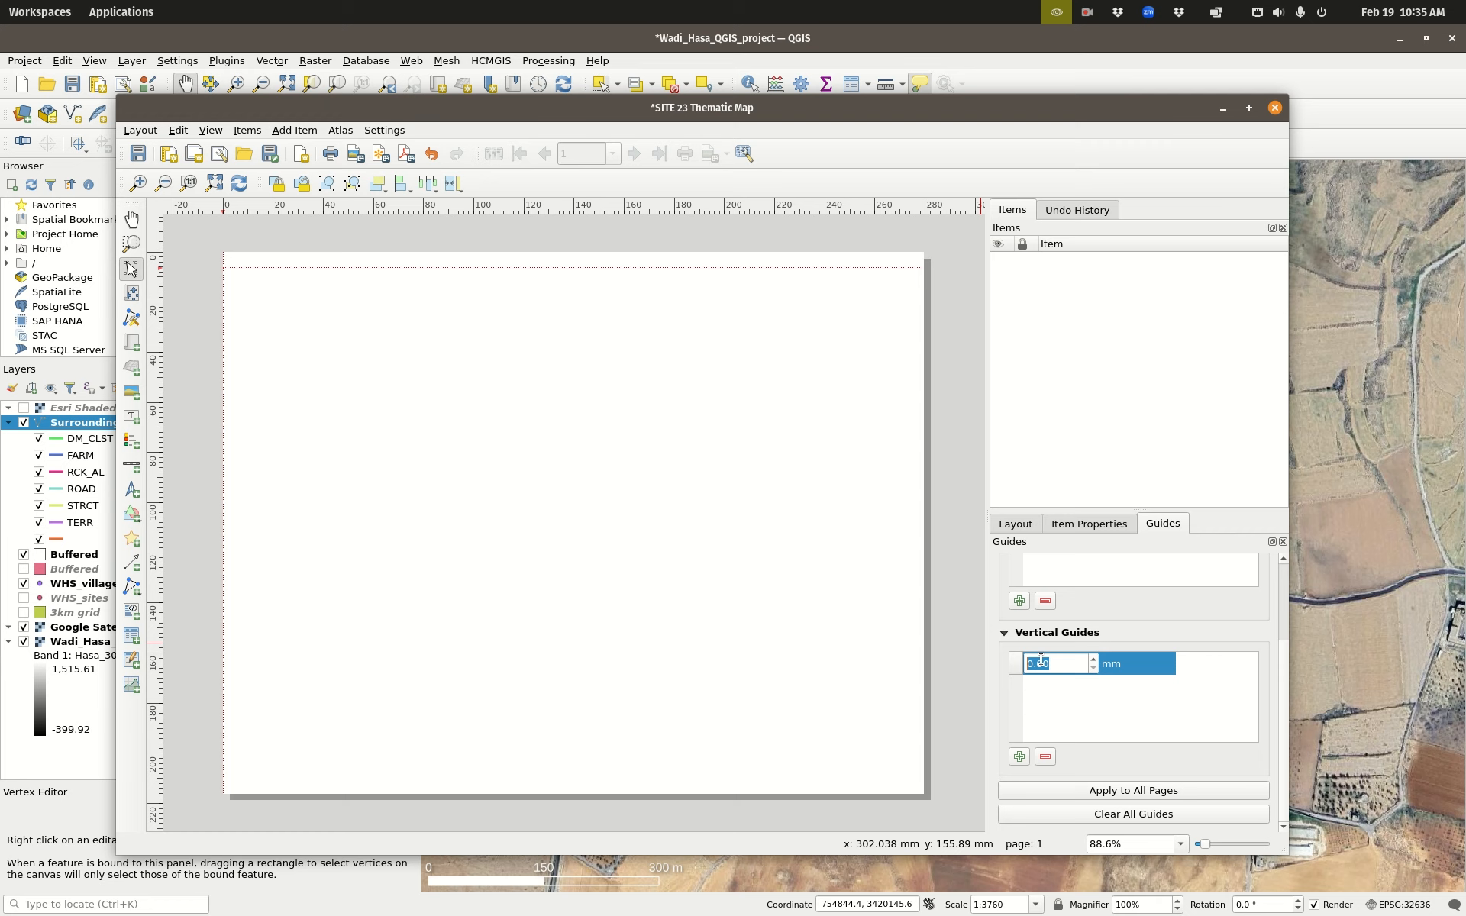
pyautogui.click(1115, 664)
pyautogui.click(1127, 665)
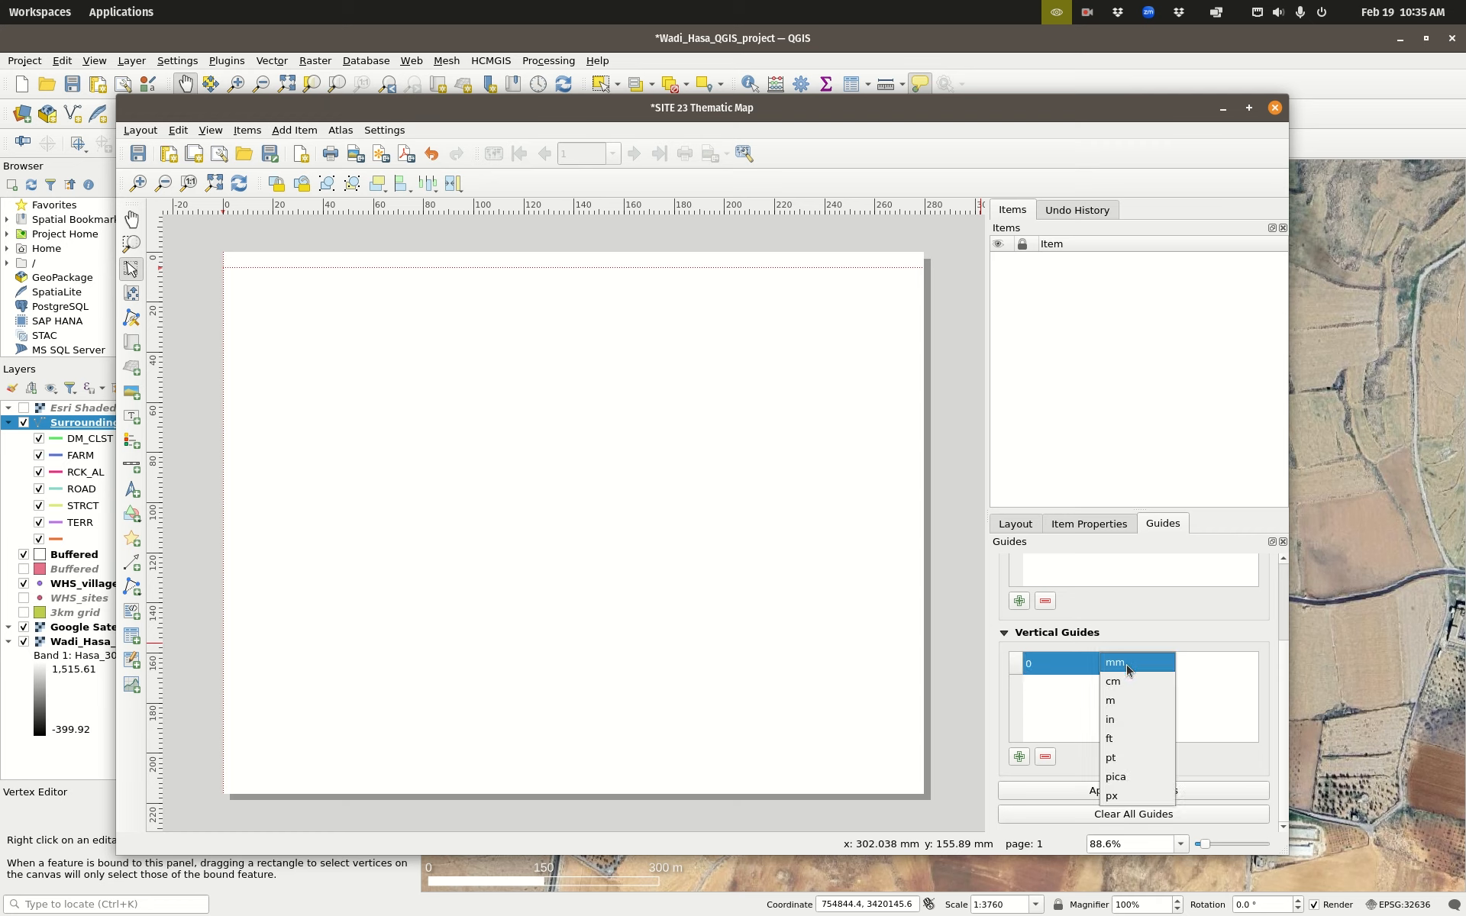
pyautogui.click(1123, 720)
pyautogui.doubleClick(1044, 664)
pyautogui.write('0.25')
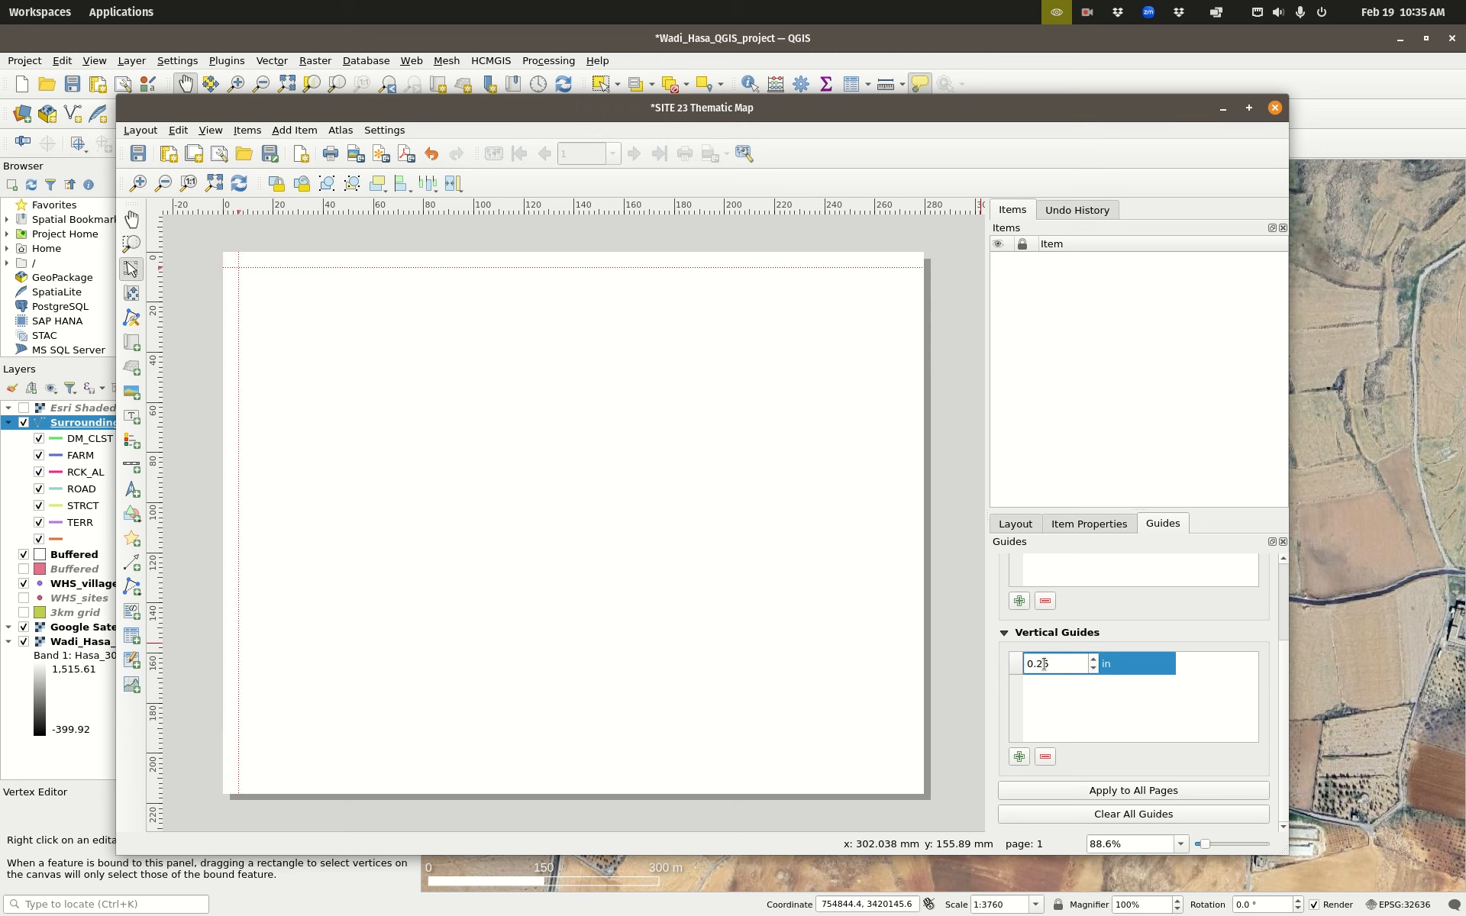
pyautogui.press('Return')
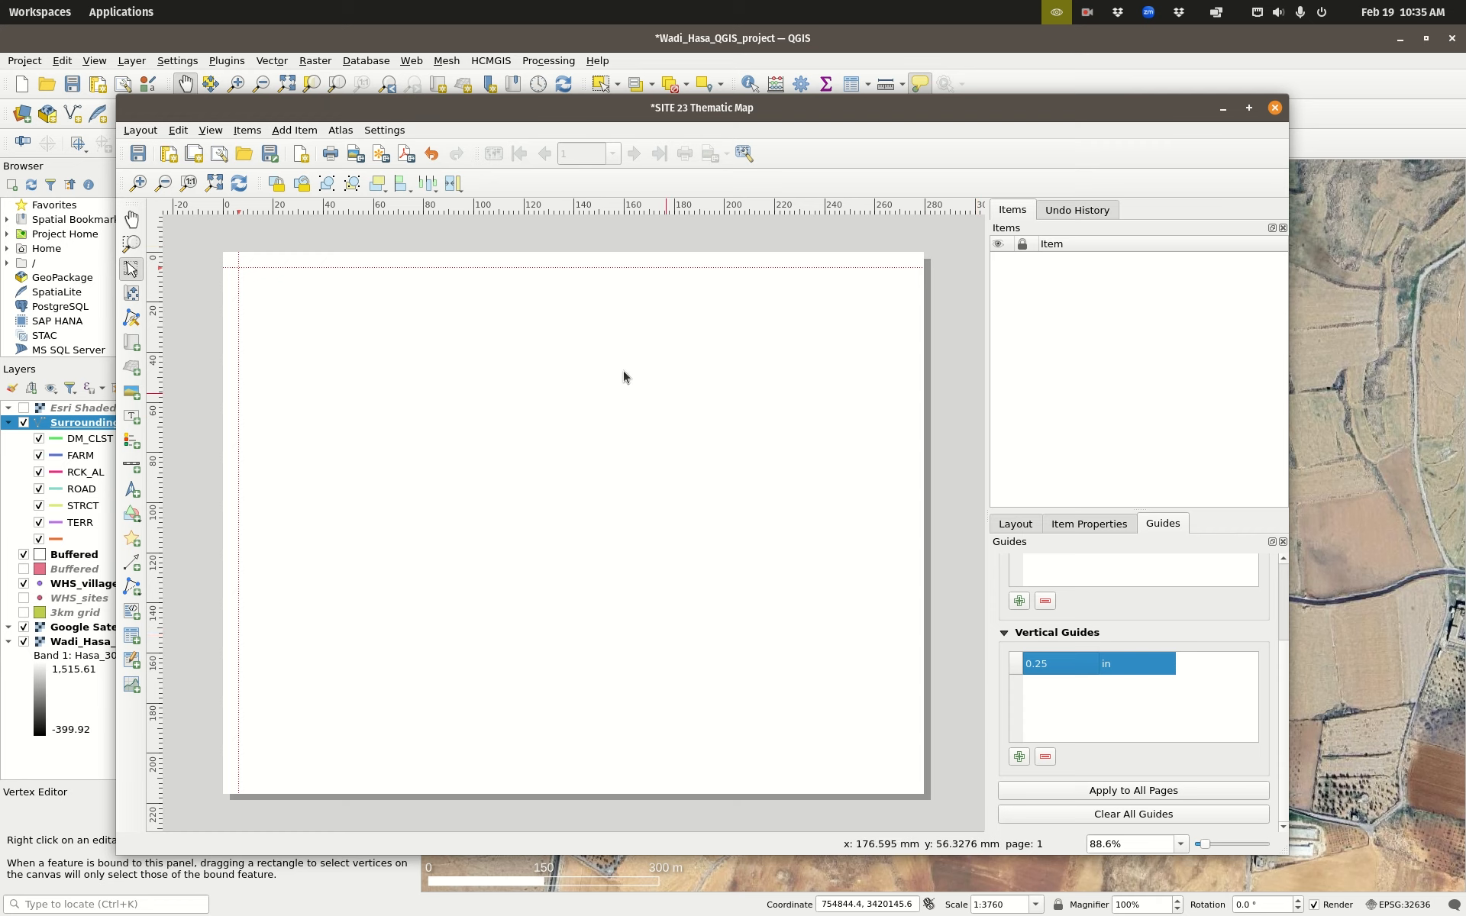
# Step: Add a map starting at the intersection of the two guides and covering nearly the whole page, leaving a narrow margin
pyautogui.click(1103, 522)
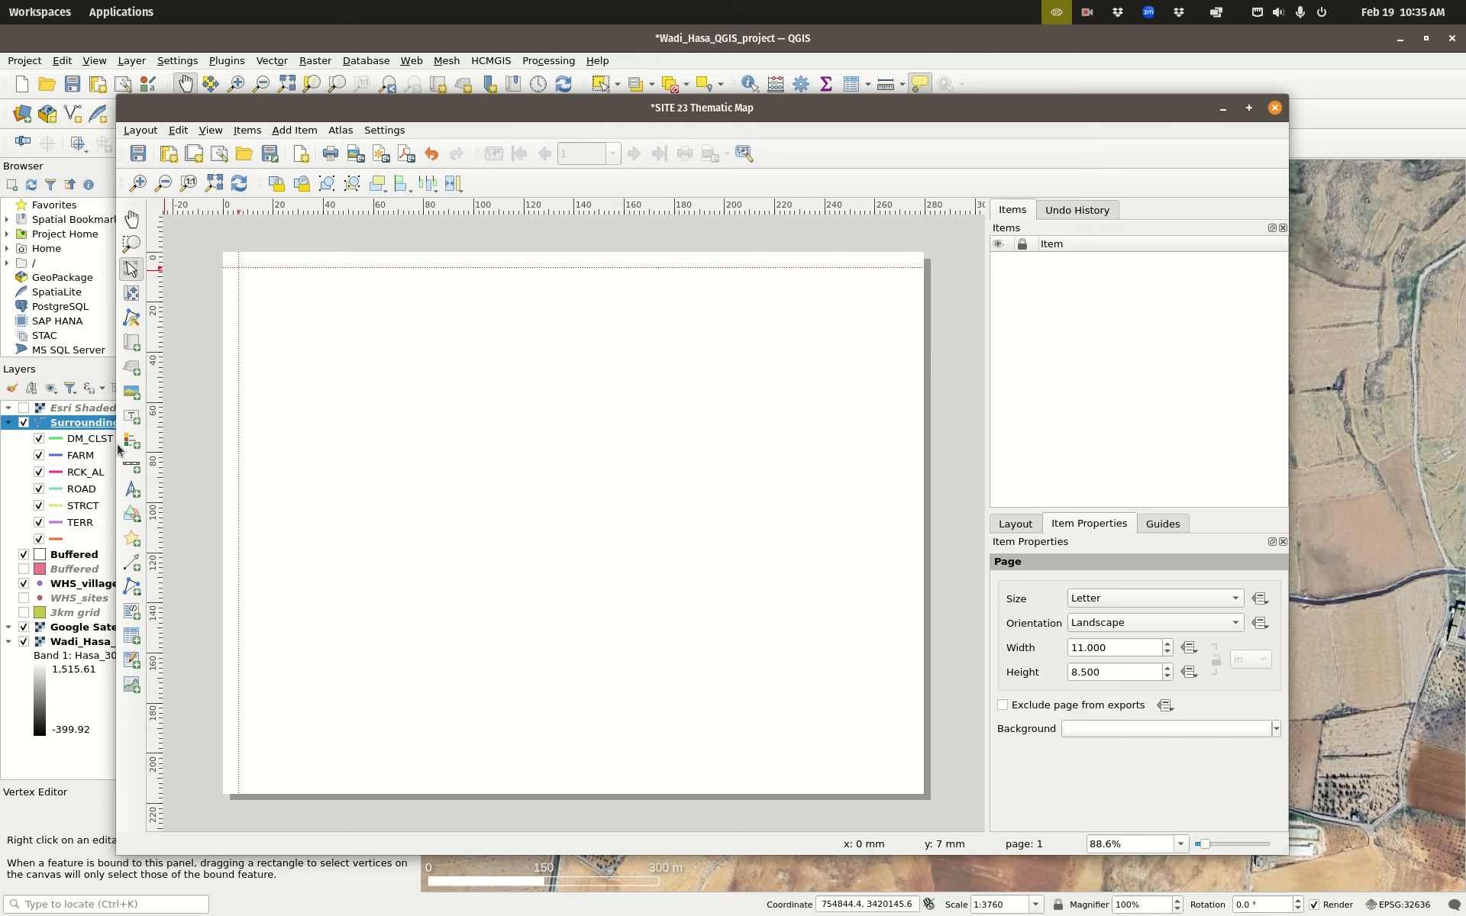
pyautogui.click(134, 347)
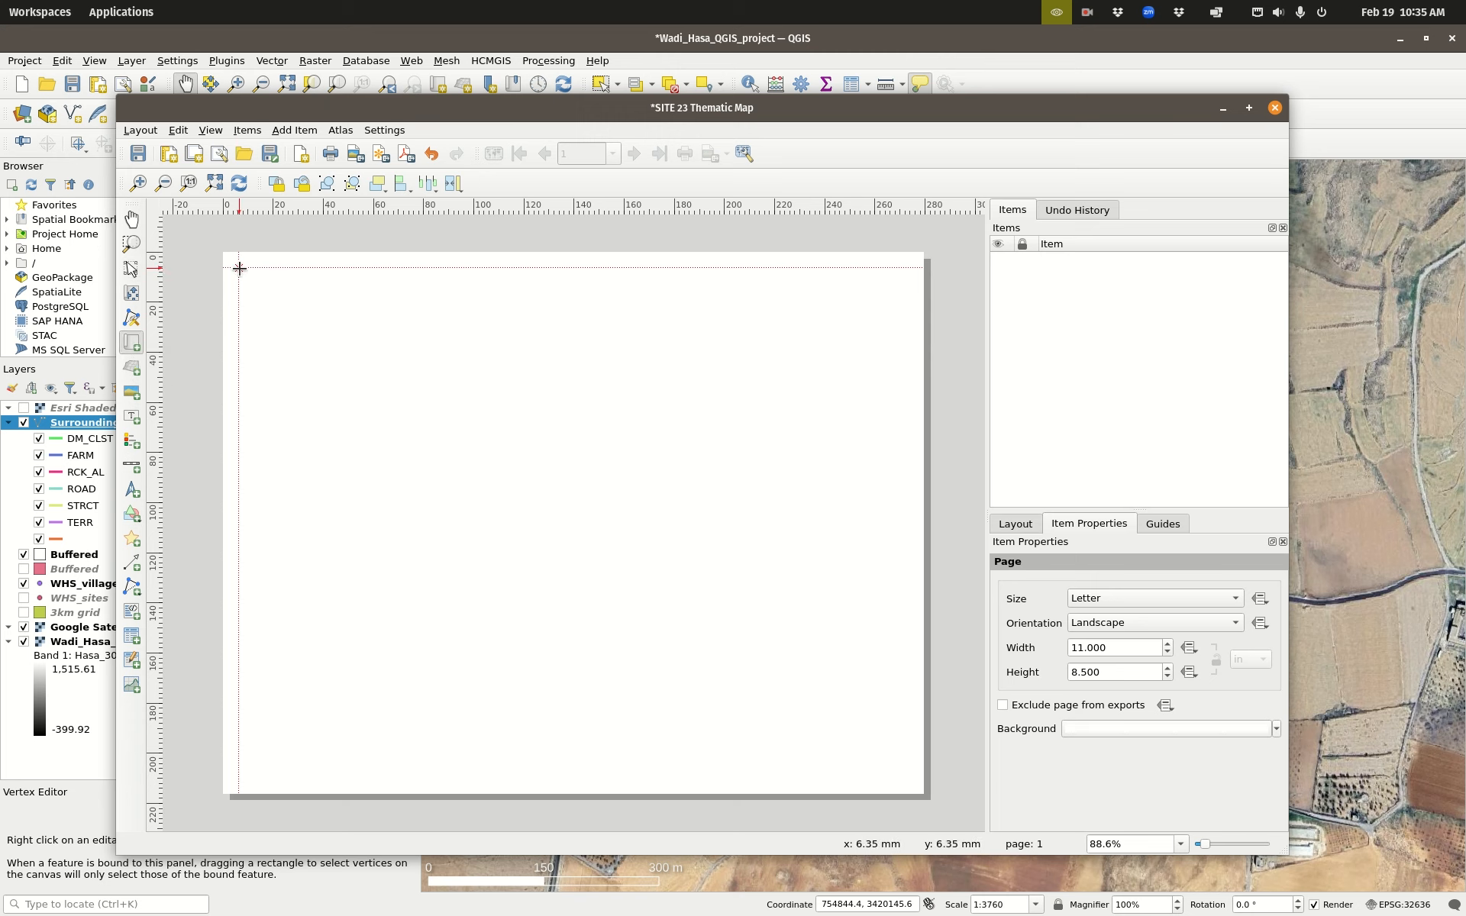
pyautogui.moveTo(239, 267); pyautogui.dragTo(908, 783)
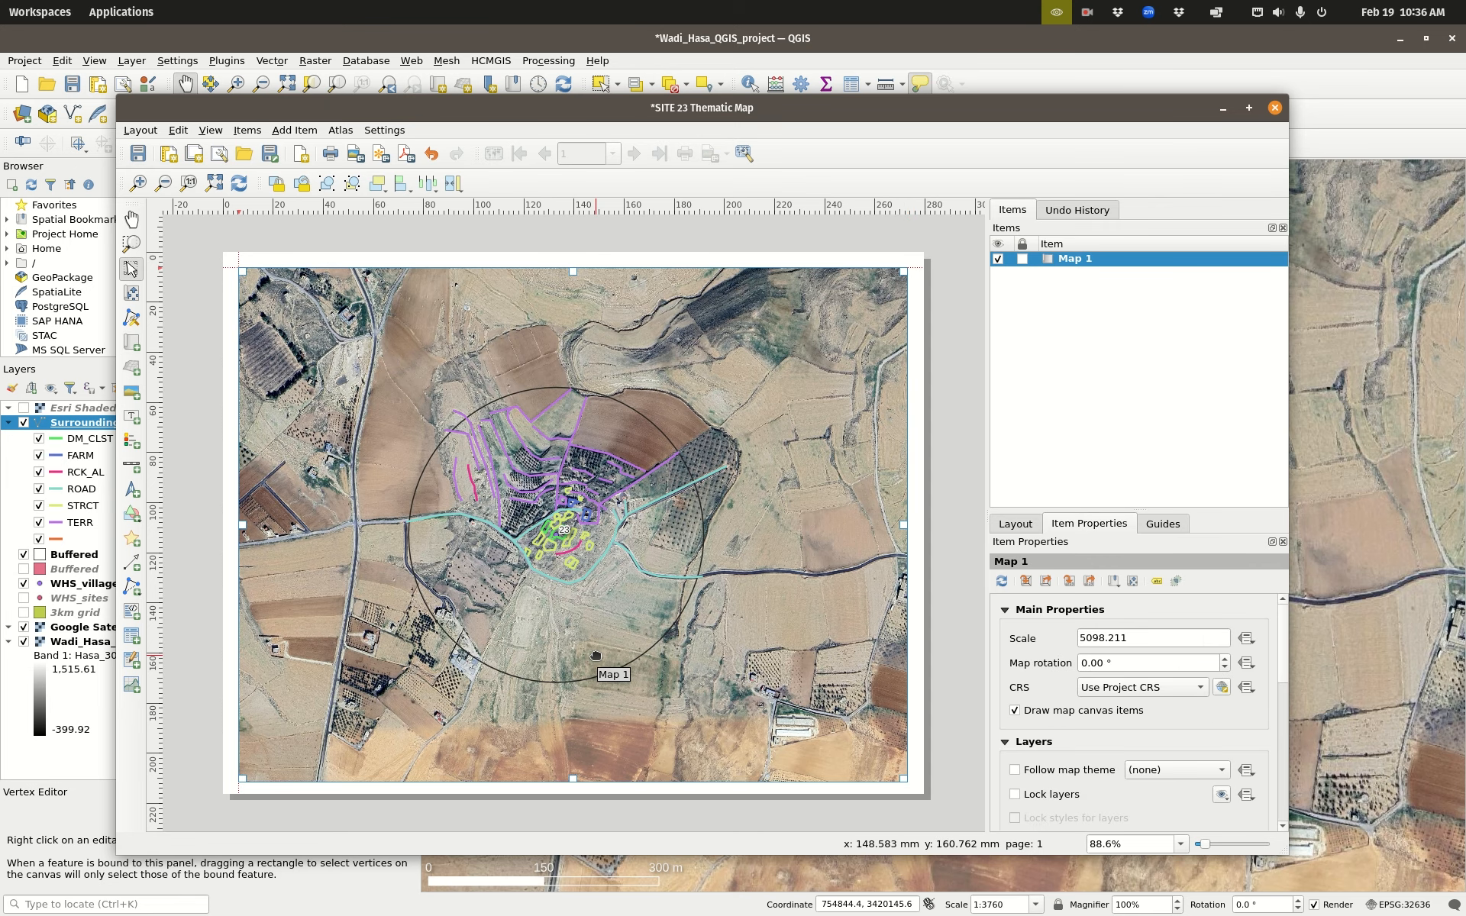
# Step: Check the main project's map canvas against the layout map, and save the project from the SITE 23 Thematic Map layout
pyautogui.click(790, 34)
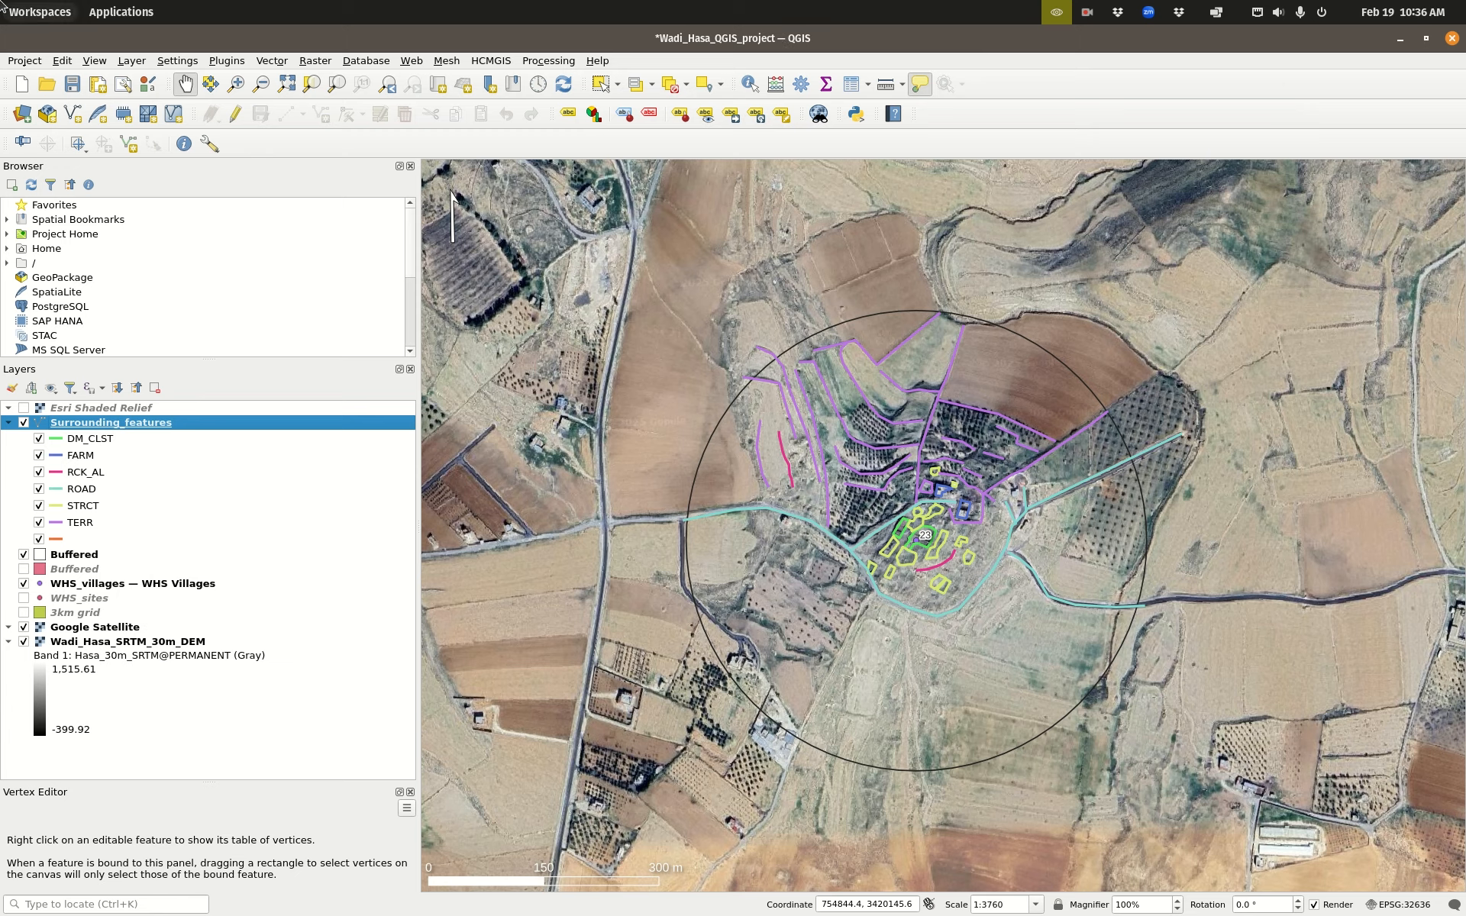
pyautogui.click(38, 11)
pyautogui.click(687, 638)
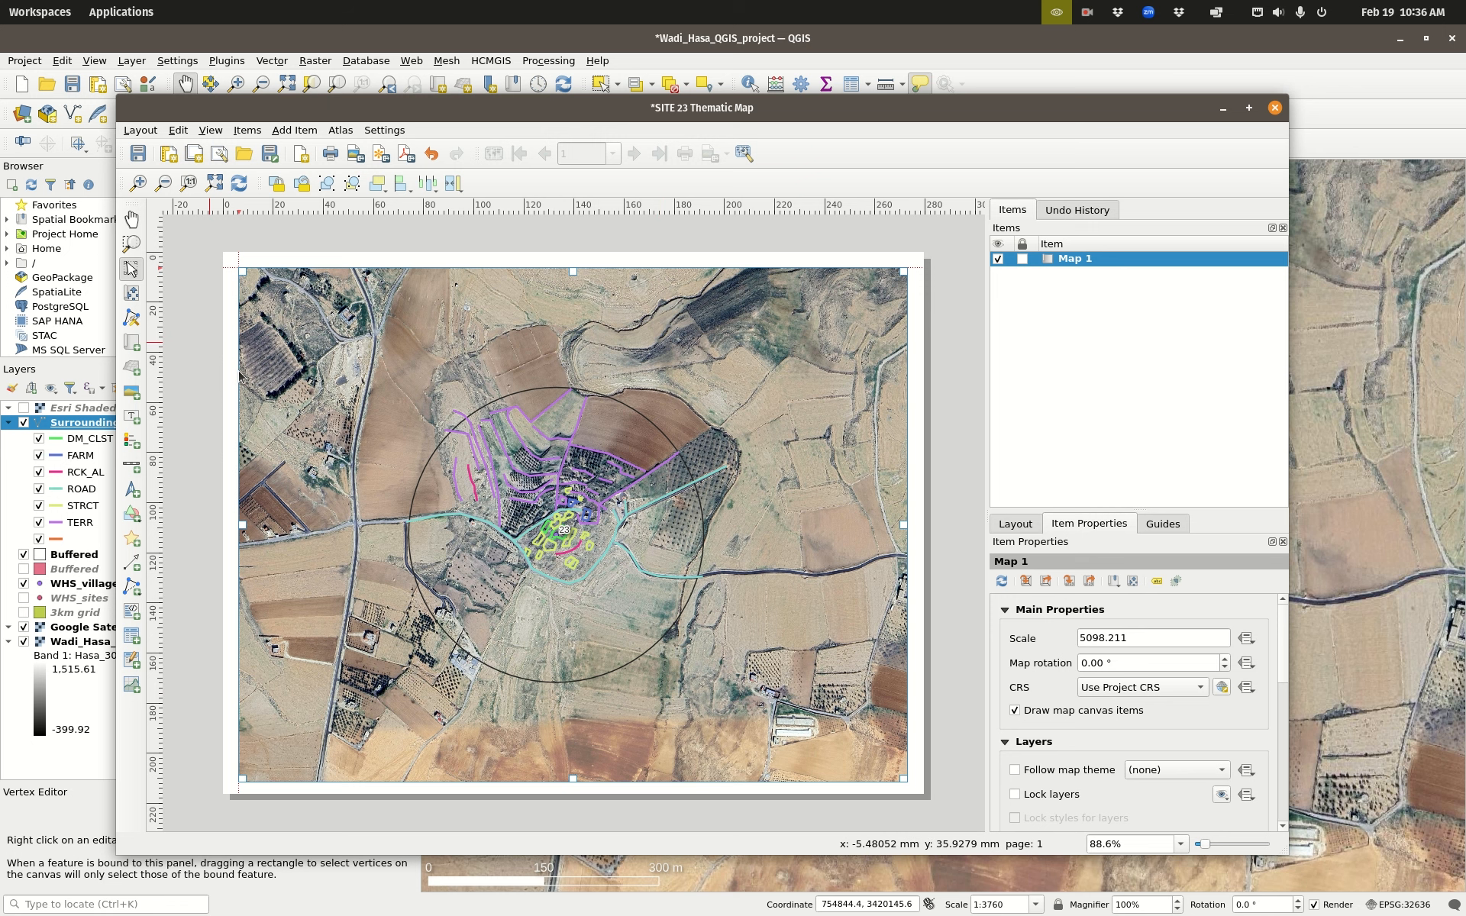
pyautogui.click(136, 156)
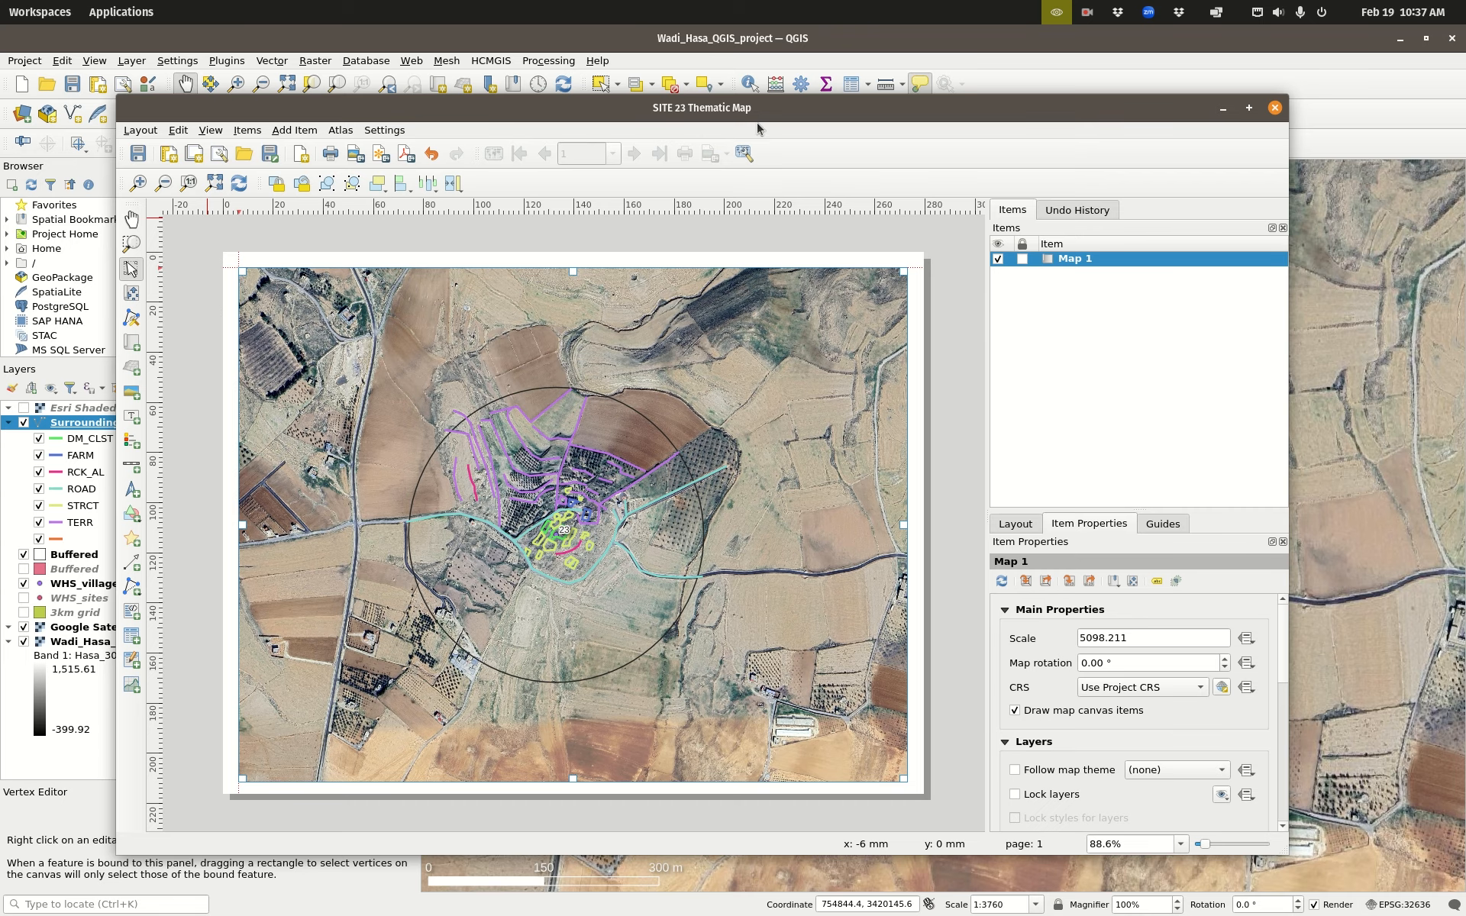
# Step: Maximize the layout window, widen the item and layout settings area, and shorten the items list to give the settings more room
pyautogui.moveTo(669, 108); pyautogui.dragTo(640, 102)
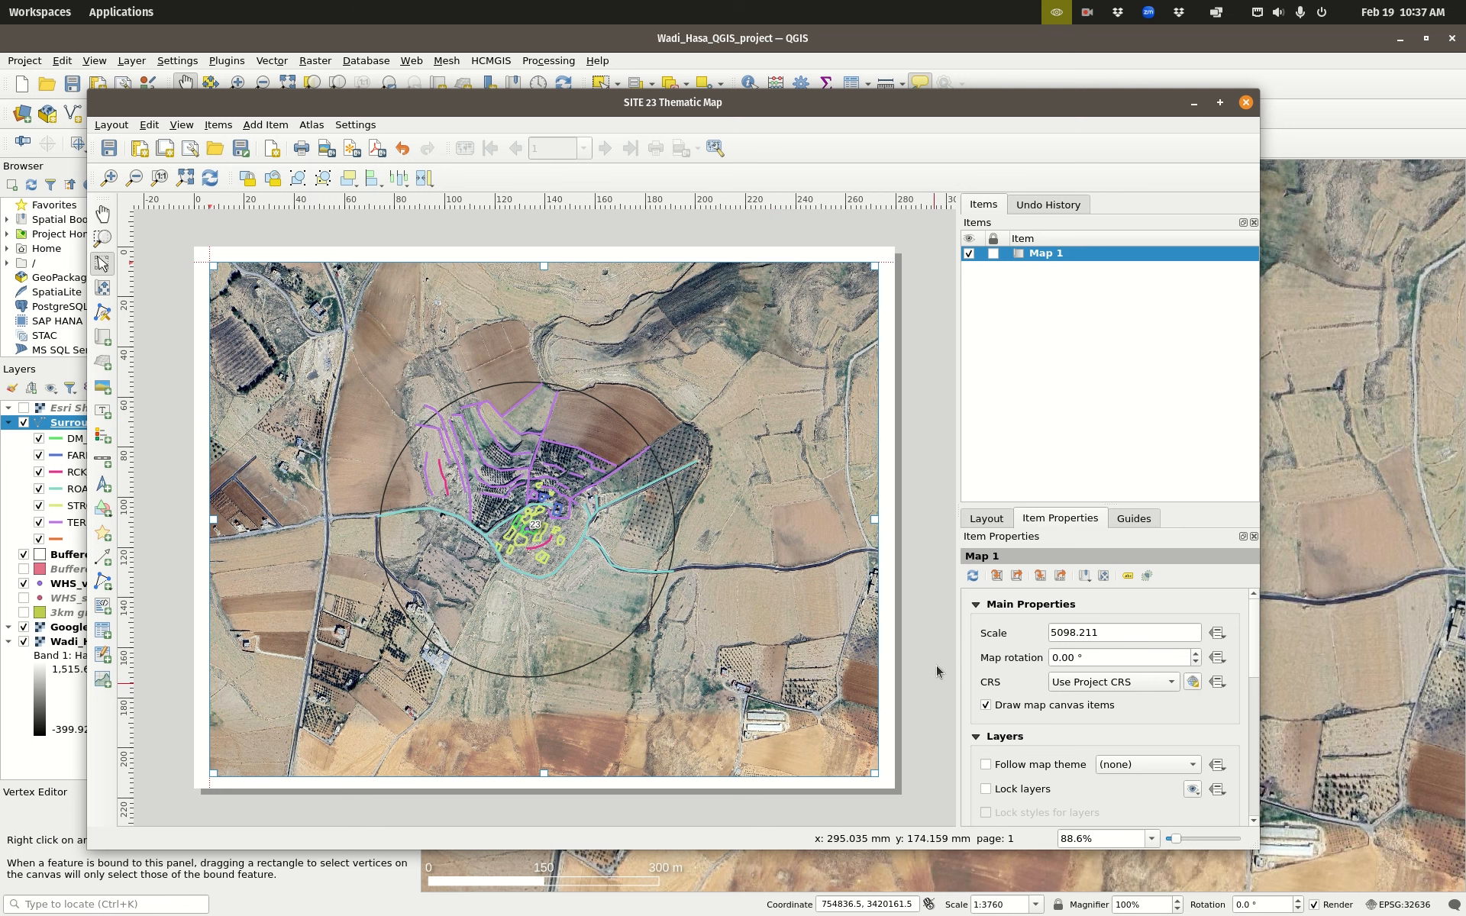
pyautogui.scroll(-1, 1058, 524)
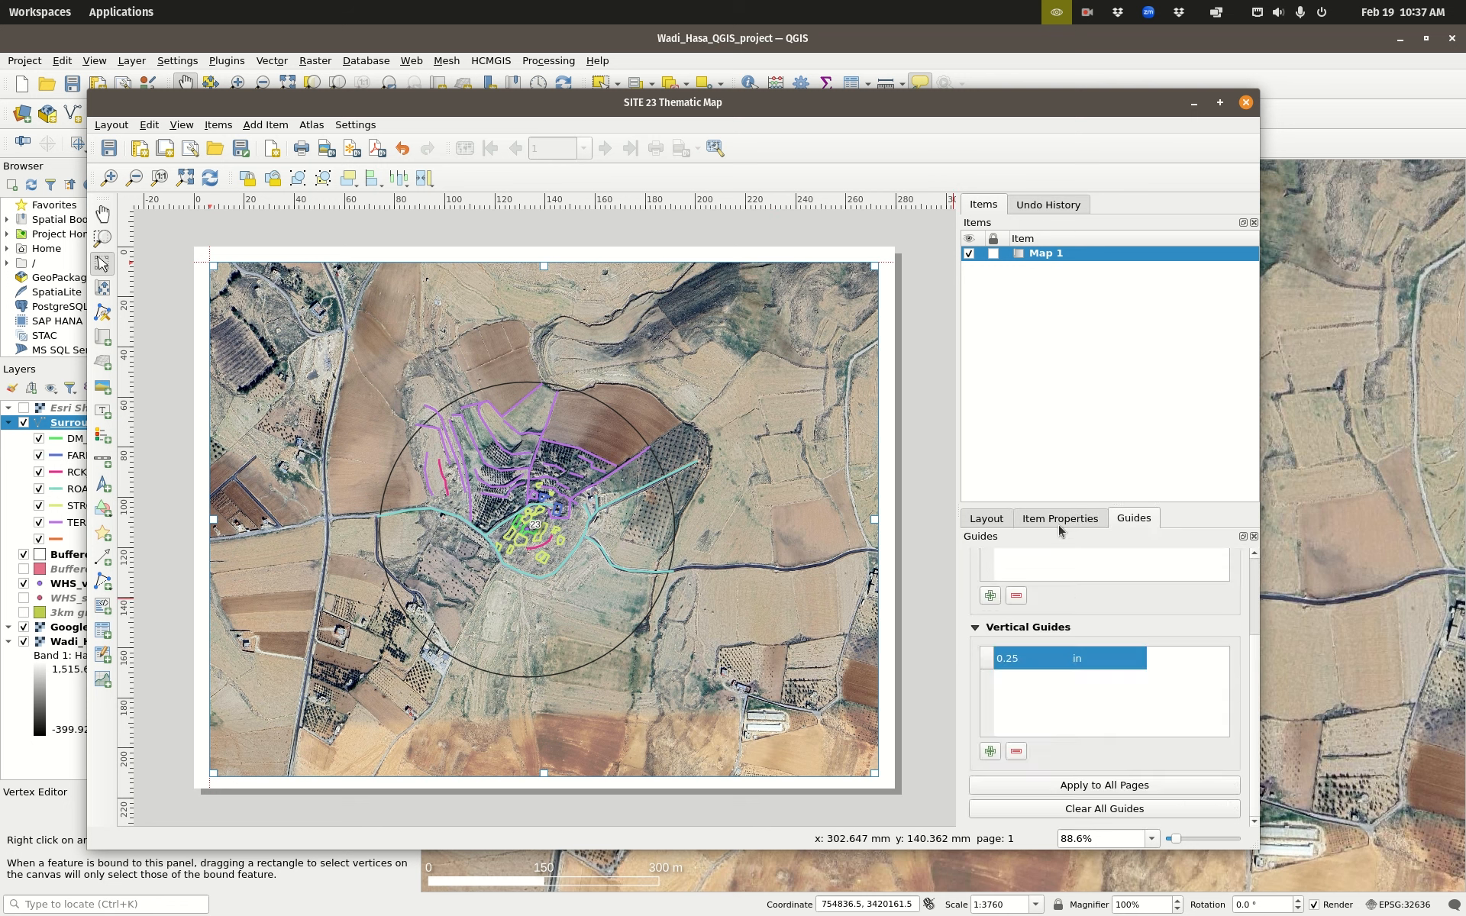
pyautogui.scroll(2, 1058, 525)
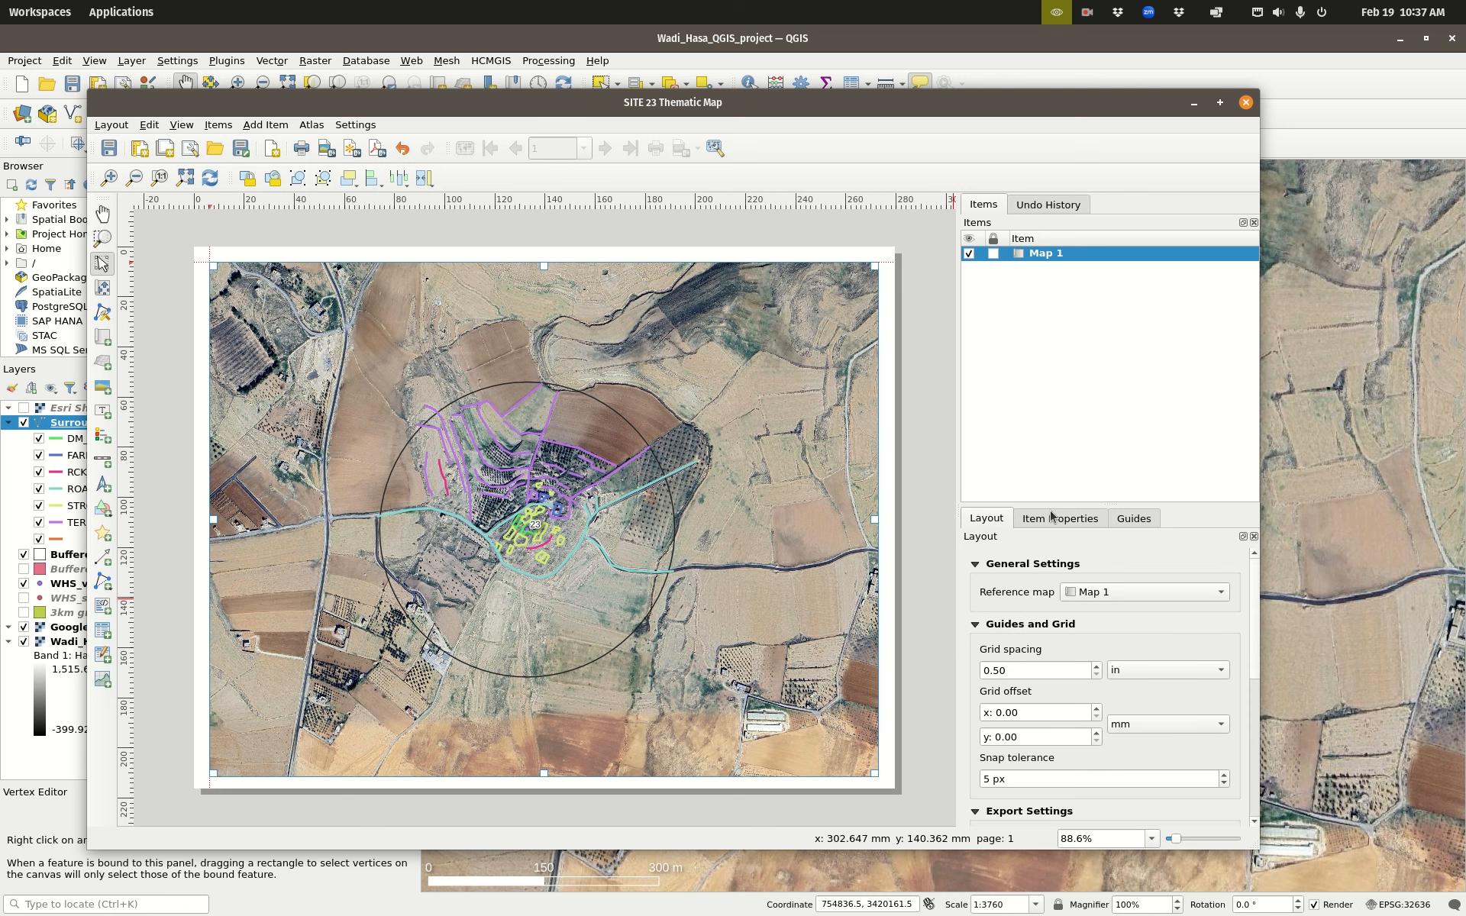
pyautogui.click(1219, 102)
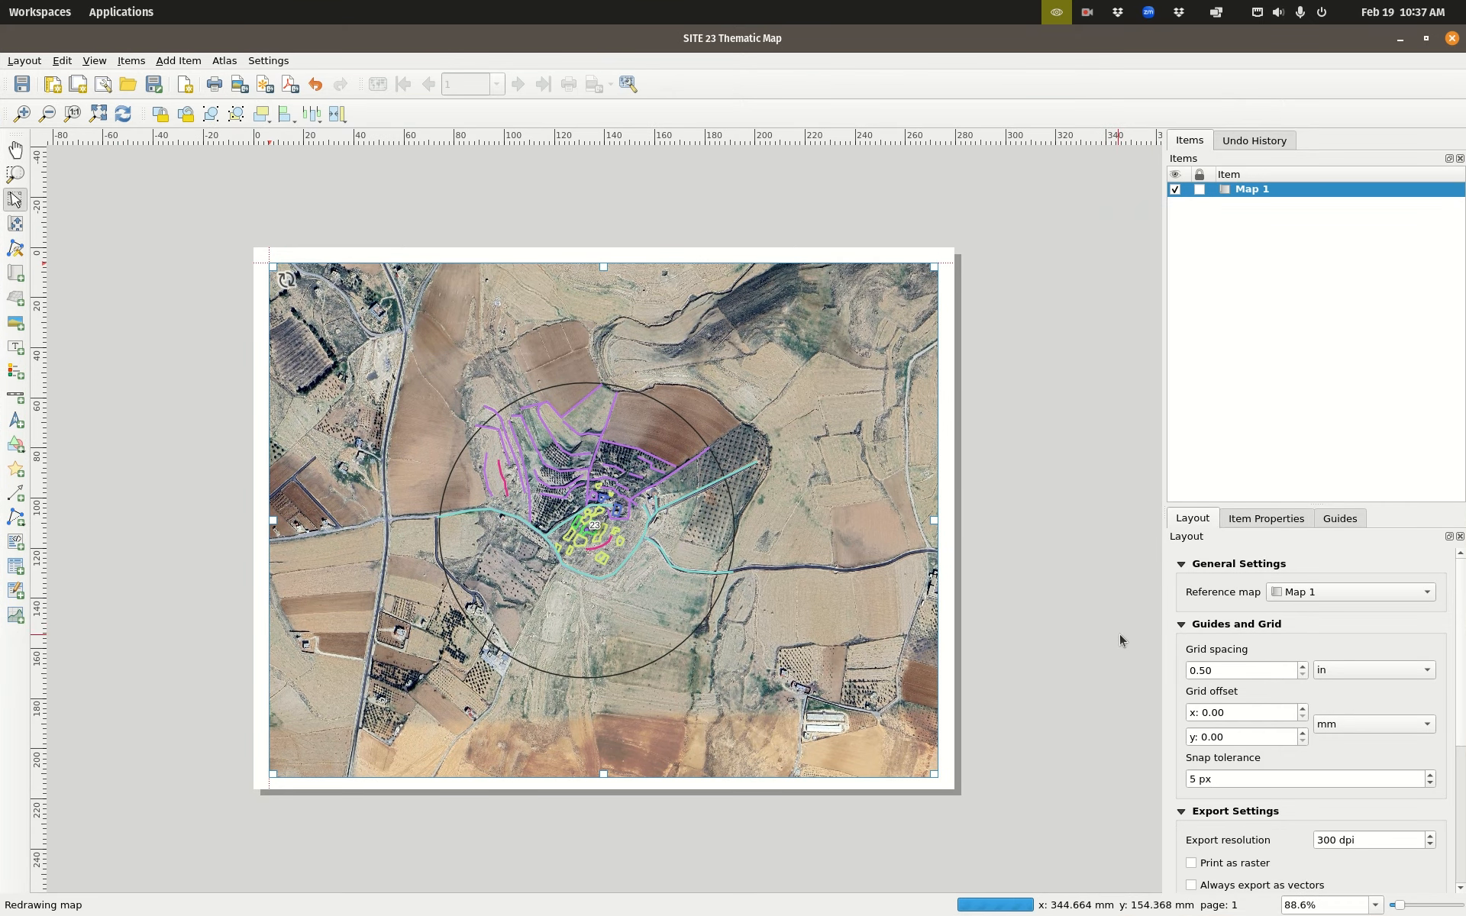
pyautogui.moveTo(1158, 562); pyautogui.dragTo(897, 524)
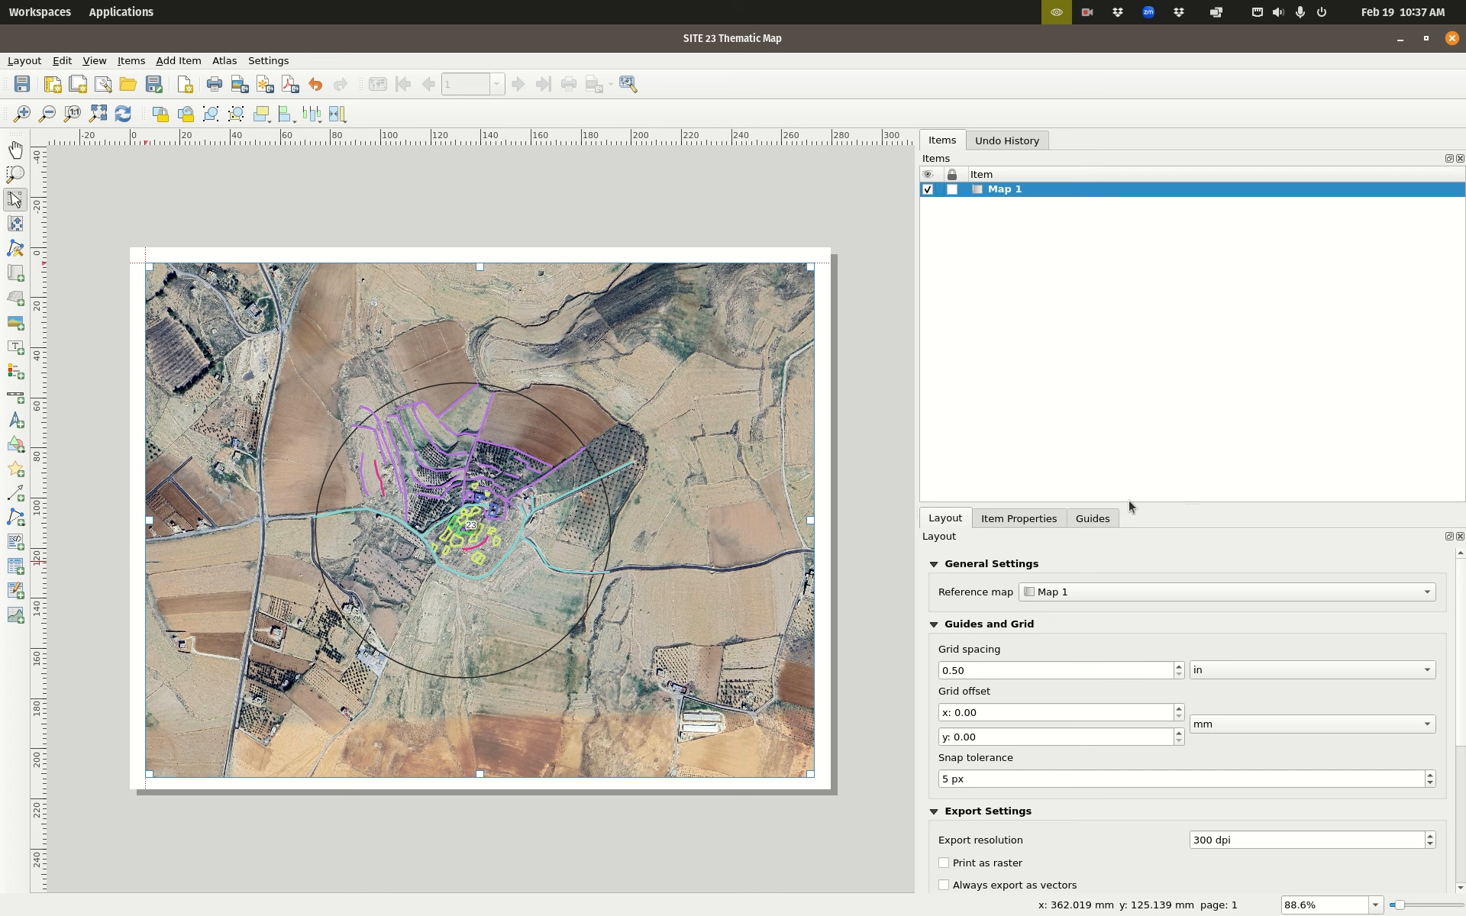
pyautogui.moveTo(1129, 505); pyautogui.dragTo(1117, 291)
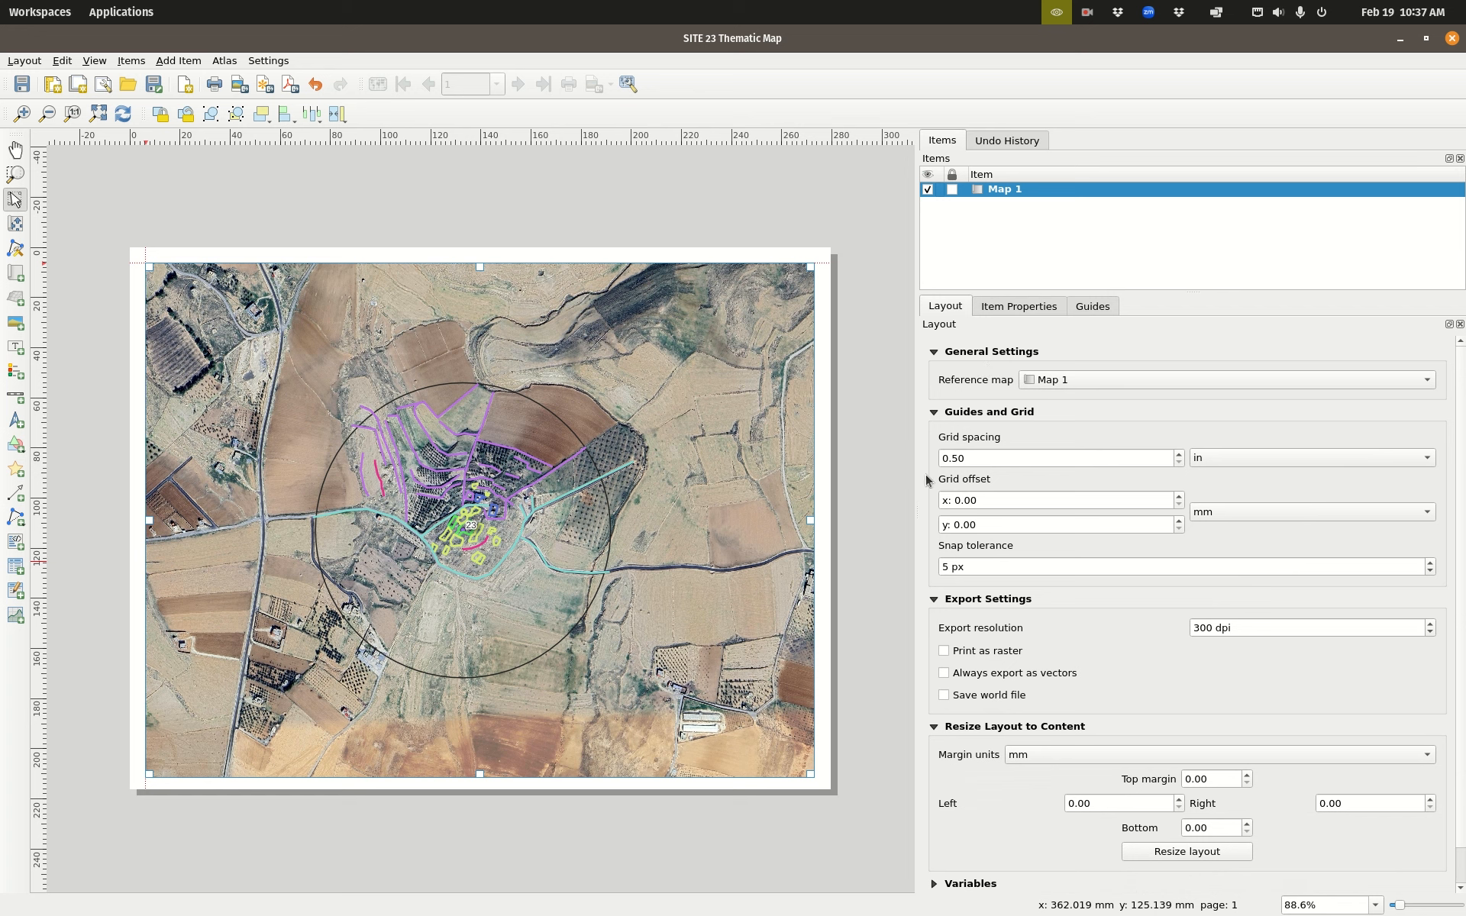
# Step: Set the scale of Map 1 to 5000 in its item properties
pyautogui.click(1014, 307)
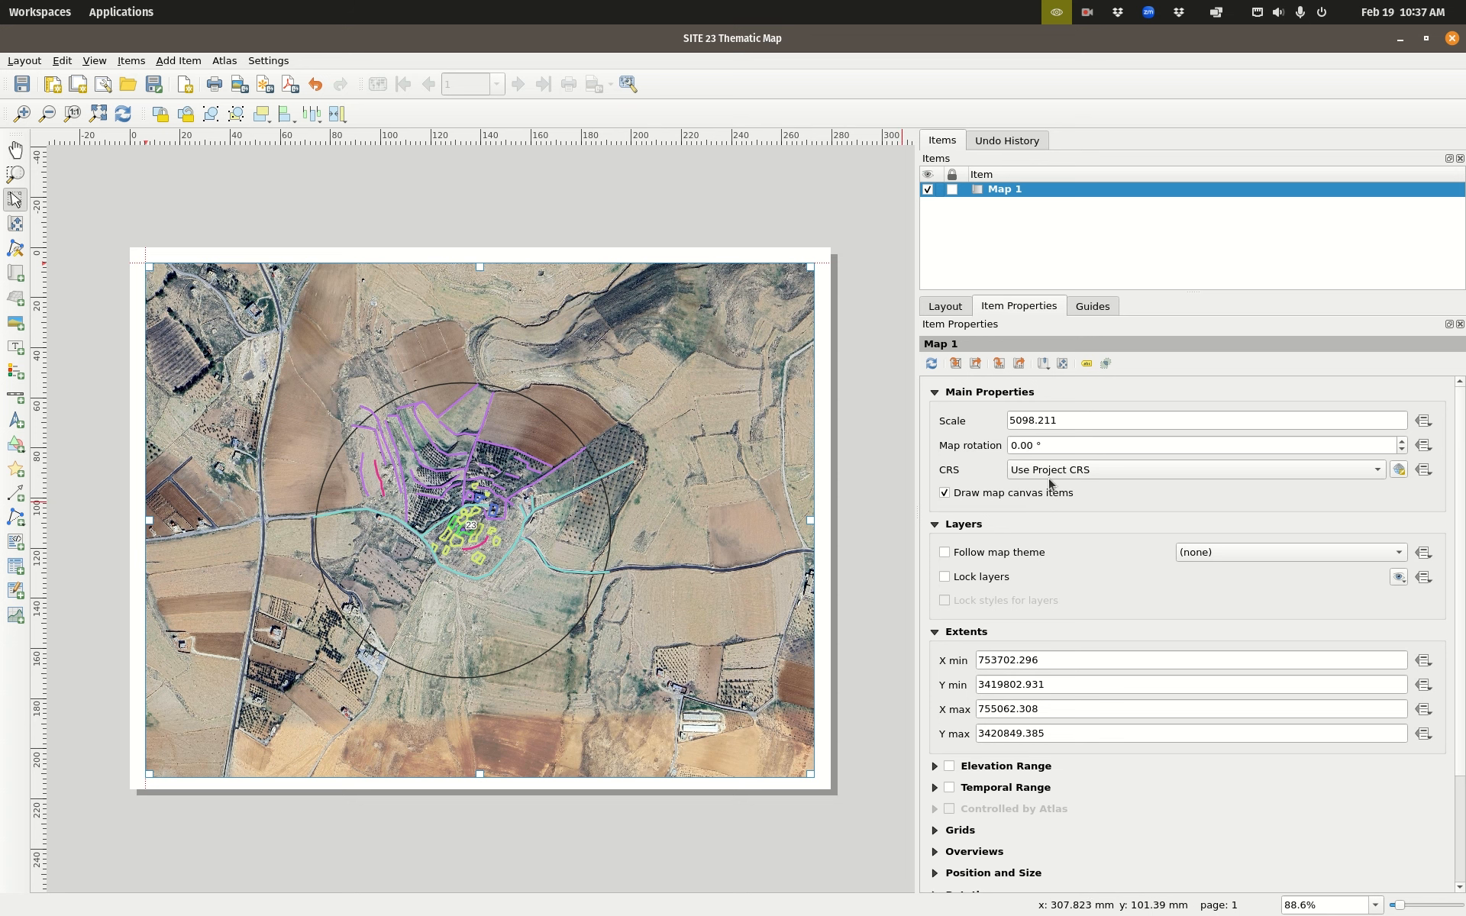
pyautogui.moveTo(1080, 416); pyautogui.dragTo(1016, 419)
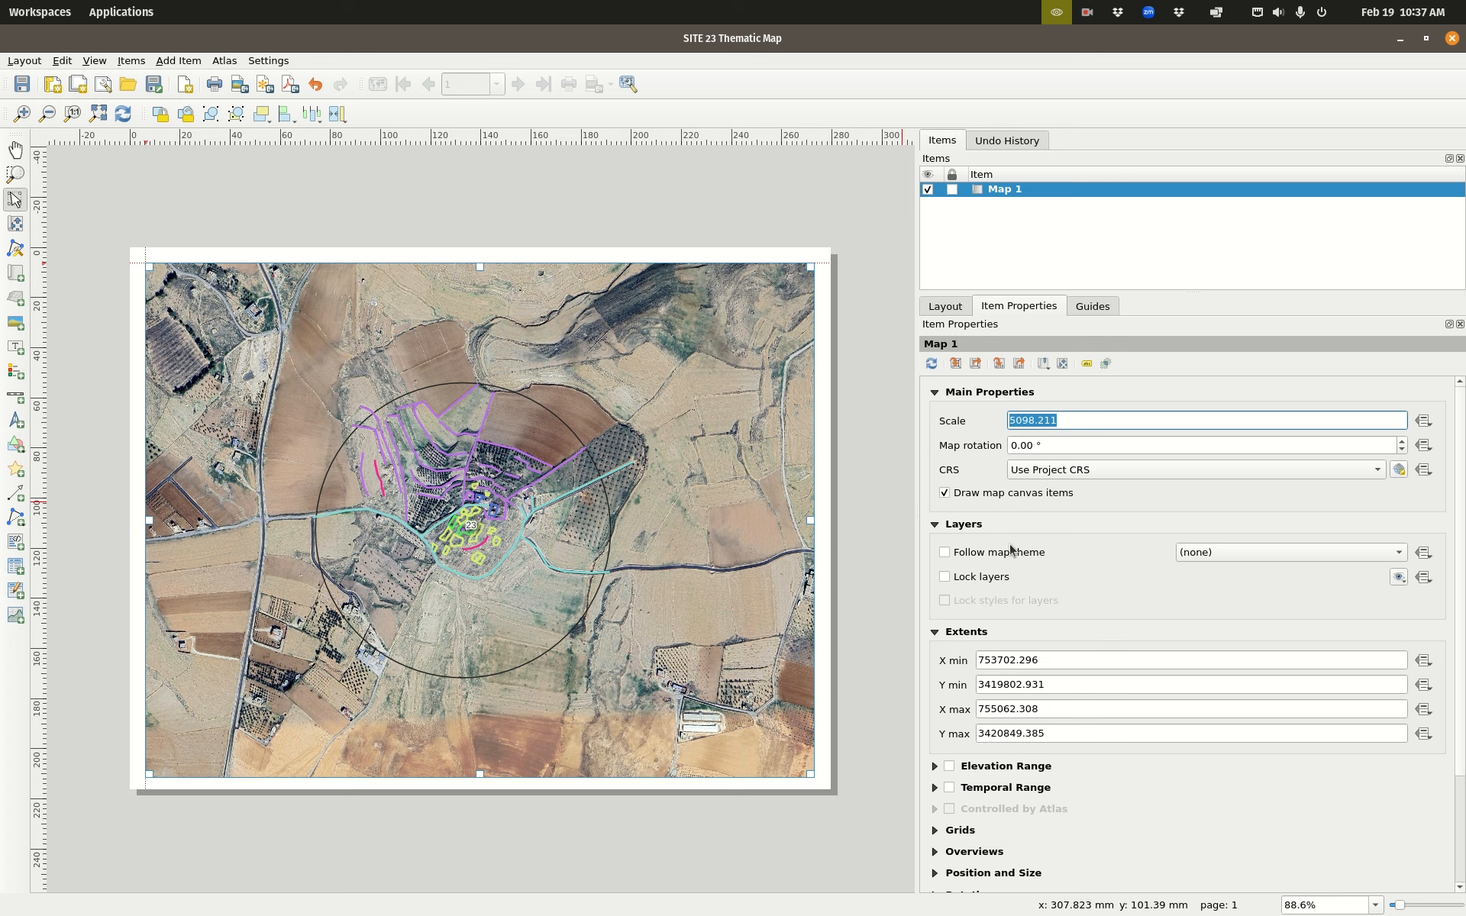
pyautogui.write('5000')
pyautogui.press('Return')
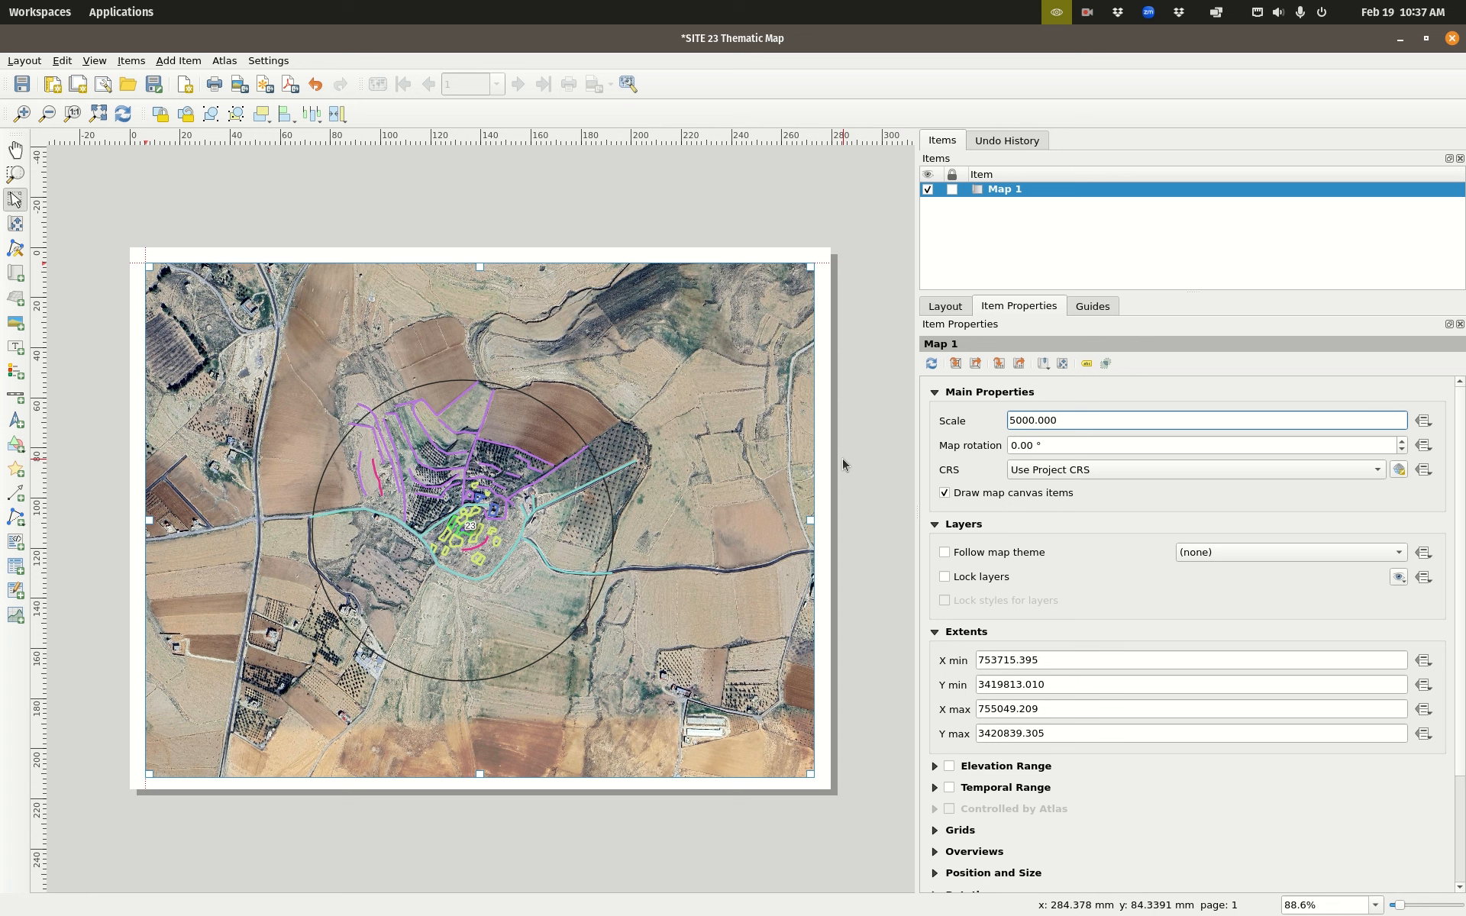
# Step: Try a map rotation of 5° and set the rotation back to 0°
pyautogui.moveTo(1076, 440); pyautogui.dragTo(991, 449)
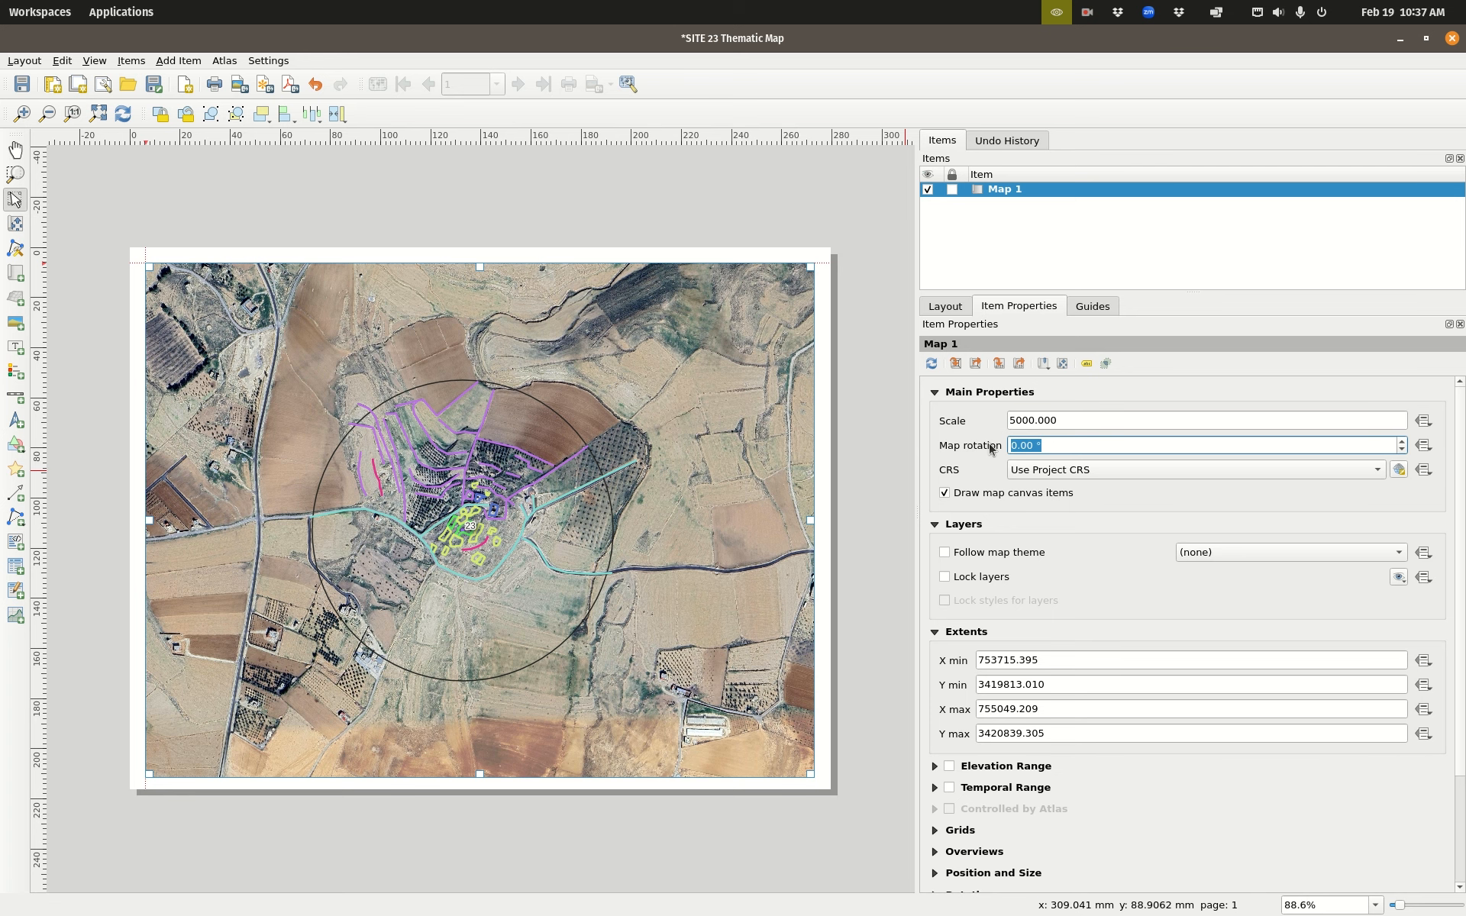
pyautogui.write('5')
pyautogui.press('Return')
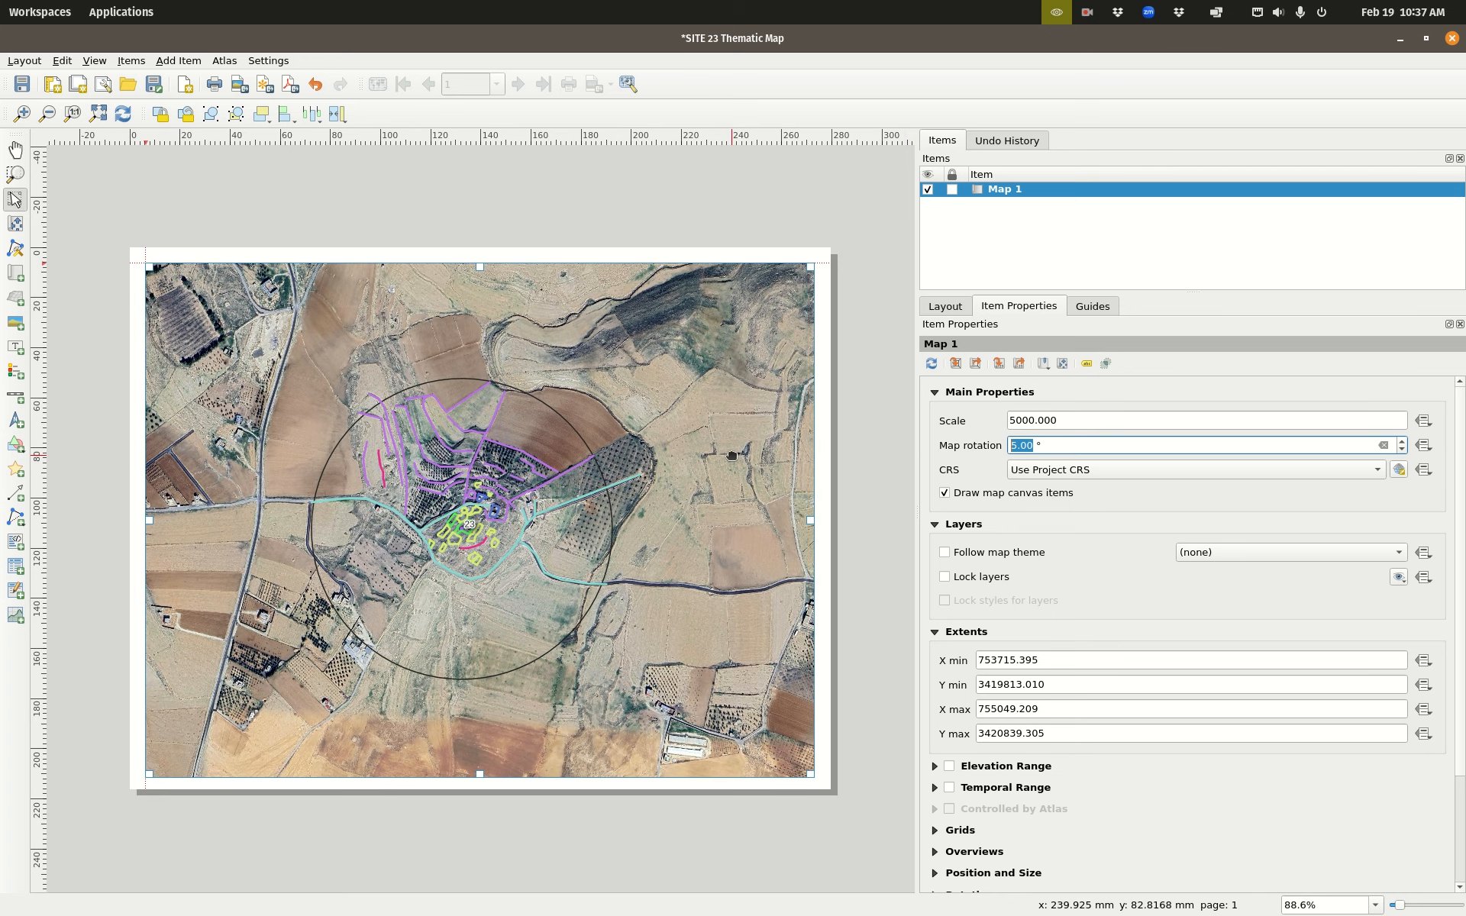
pyautogui.moveTo(1073, 443); pyautogui.dragTo(801, 432)
pyautogui.write('0')
pyautogui.press('Return')
# Step: Review the CRS choices for the map, keep Use Project CRS, and collapse the main properties
pyautogui.click(1084, 419)
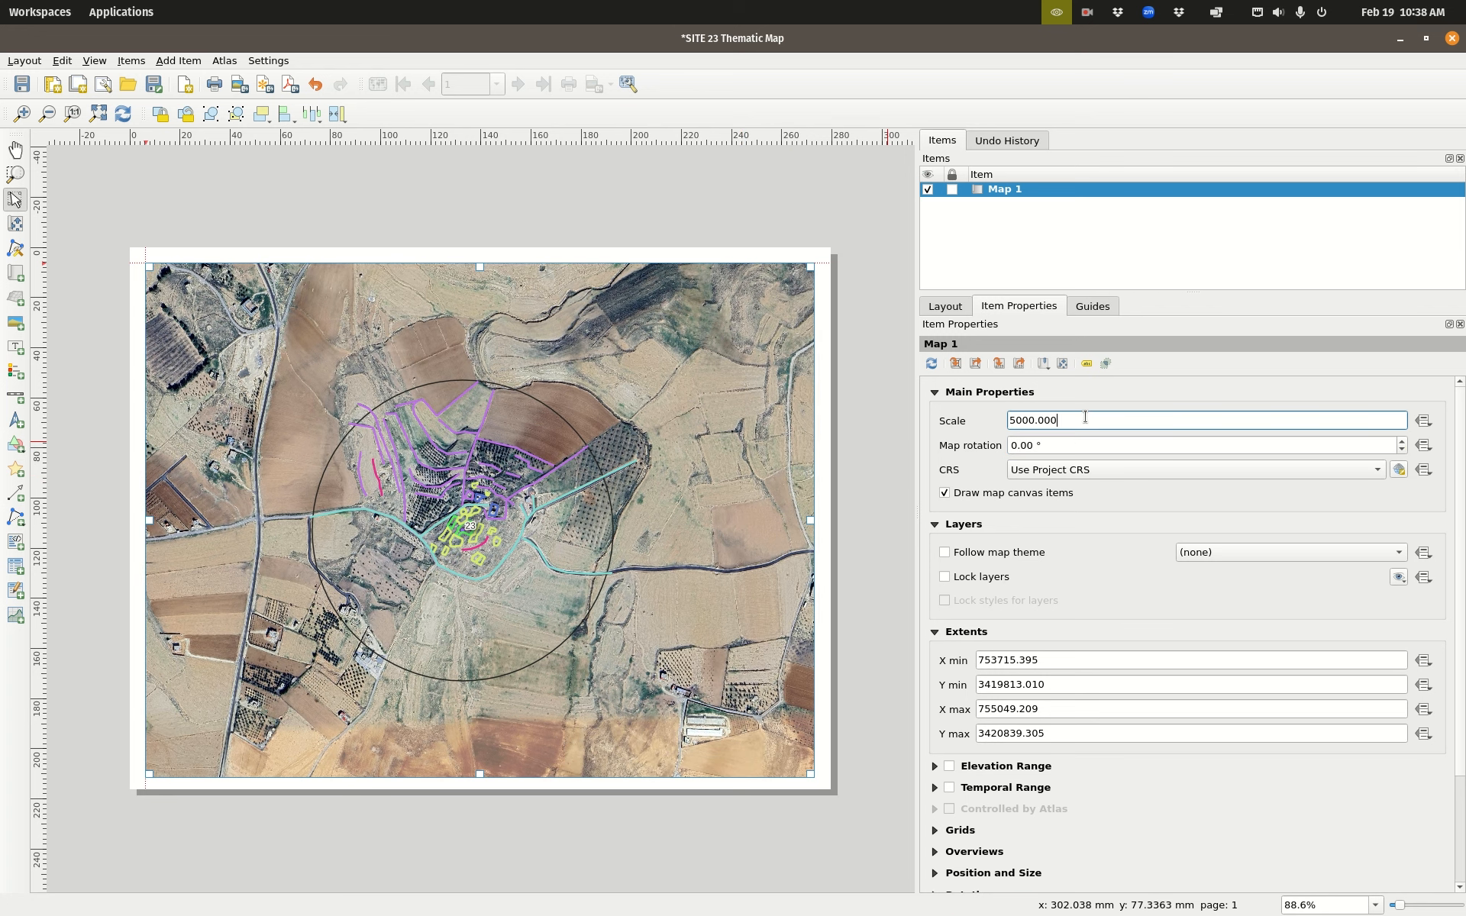
pyautogui.click(1087, 470)
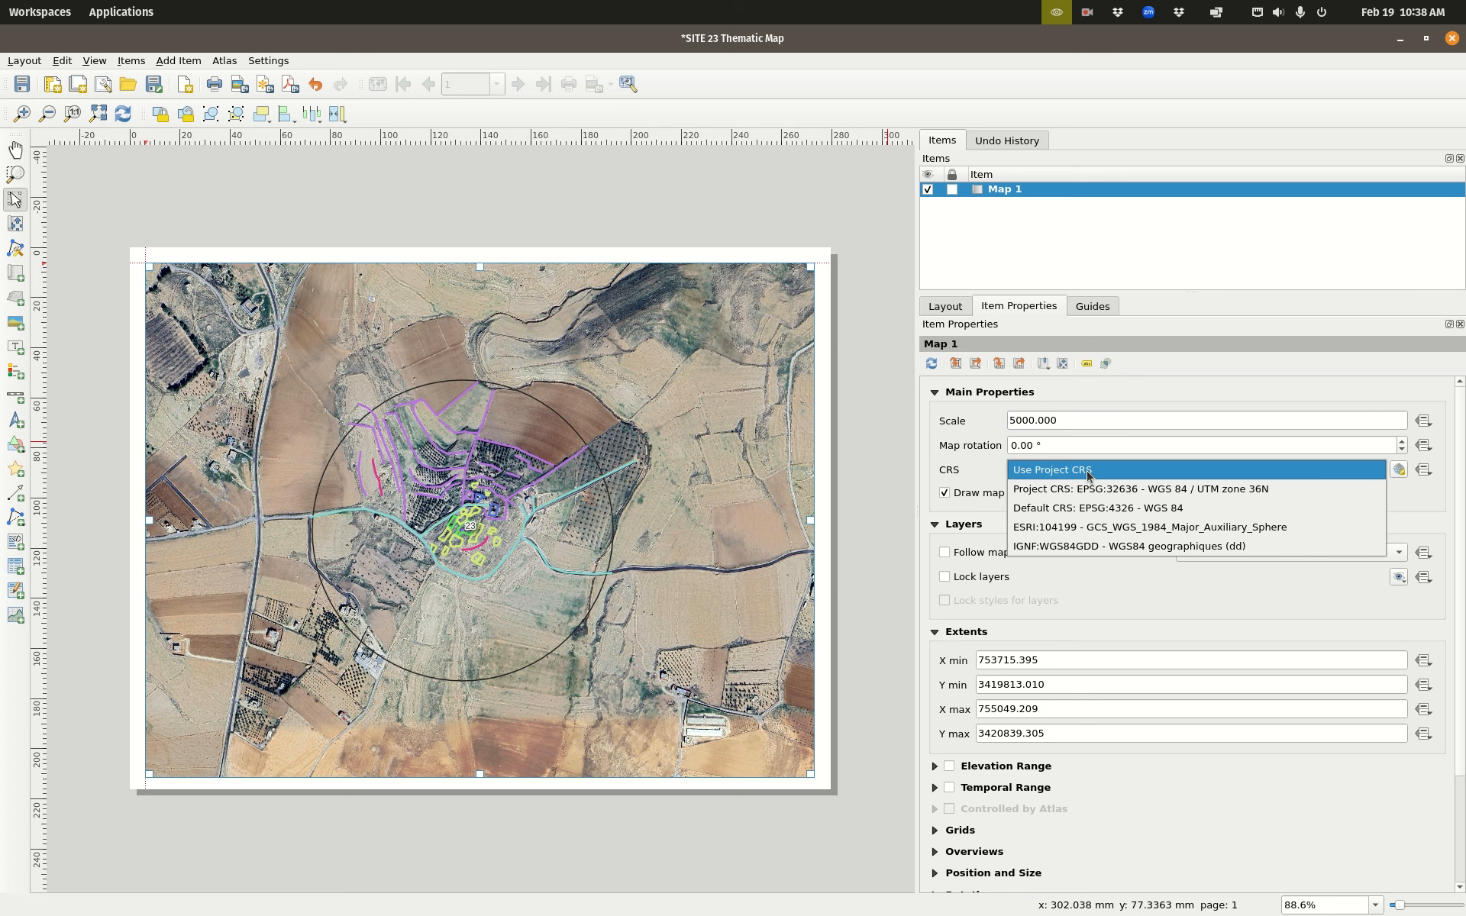
pyautogui.click(1013, 470)
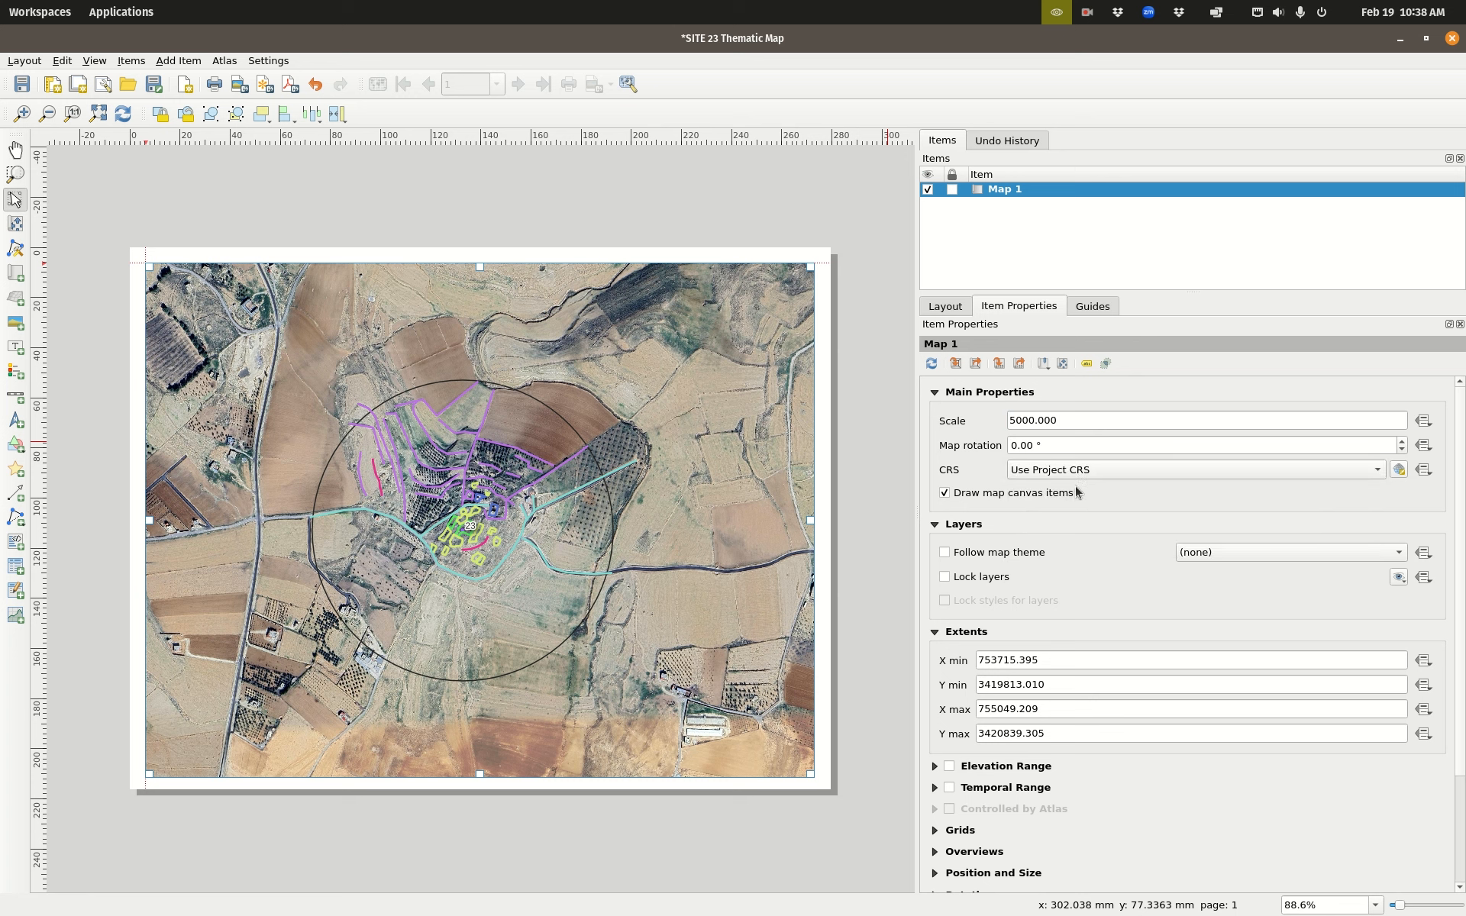
pyautogui.click(933, 394)
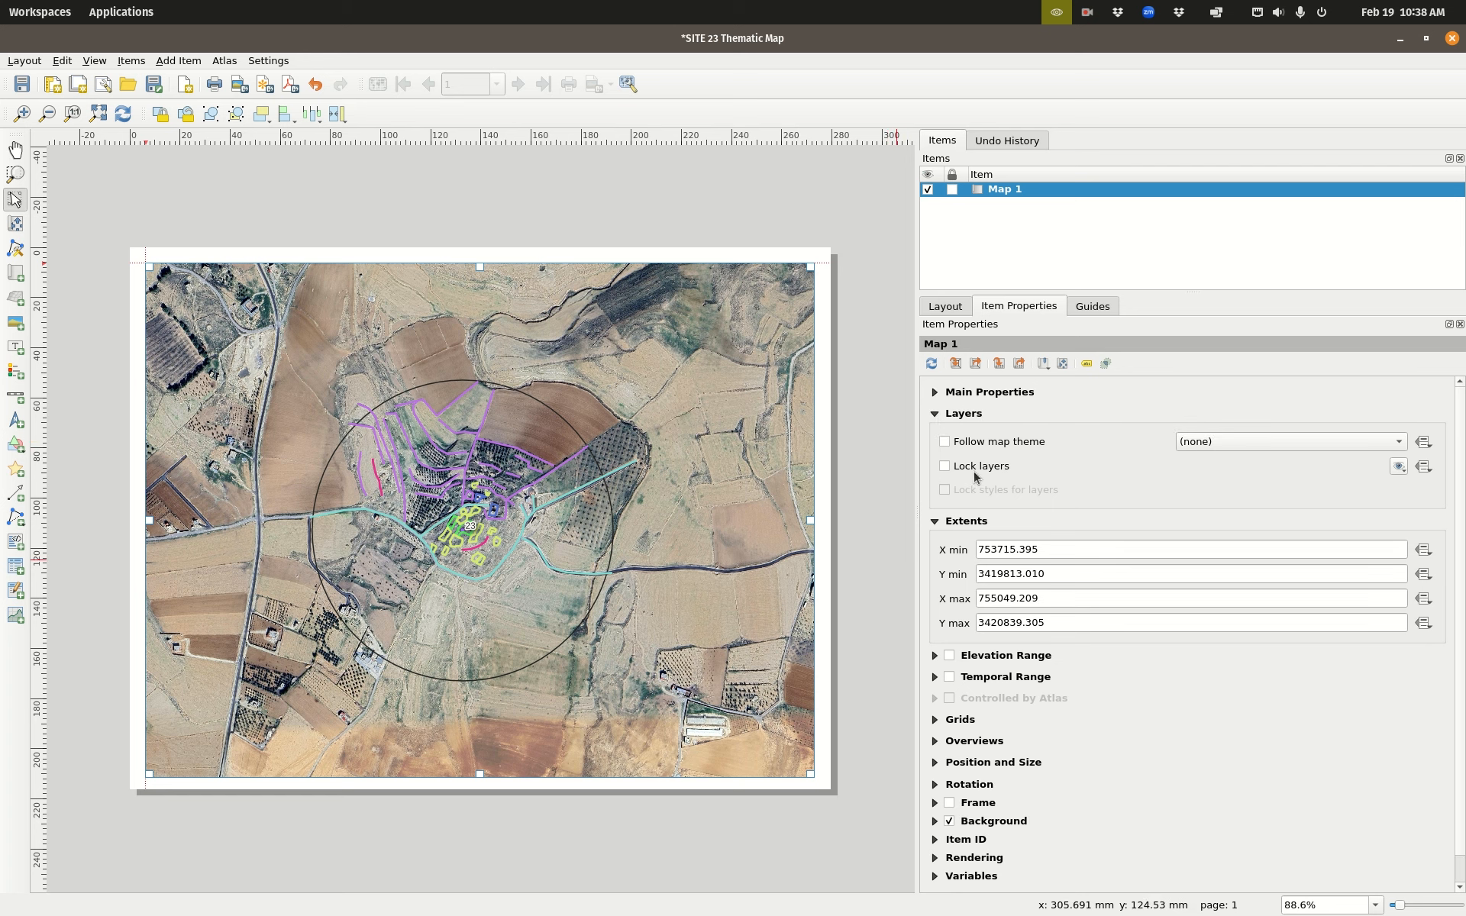
# Step: Hide the Surrounding_features layer in the main QGIS project window and refresh the map in the SITE 23 Thematic Map layout
pyautogui.press('super')
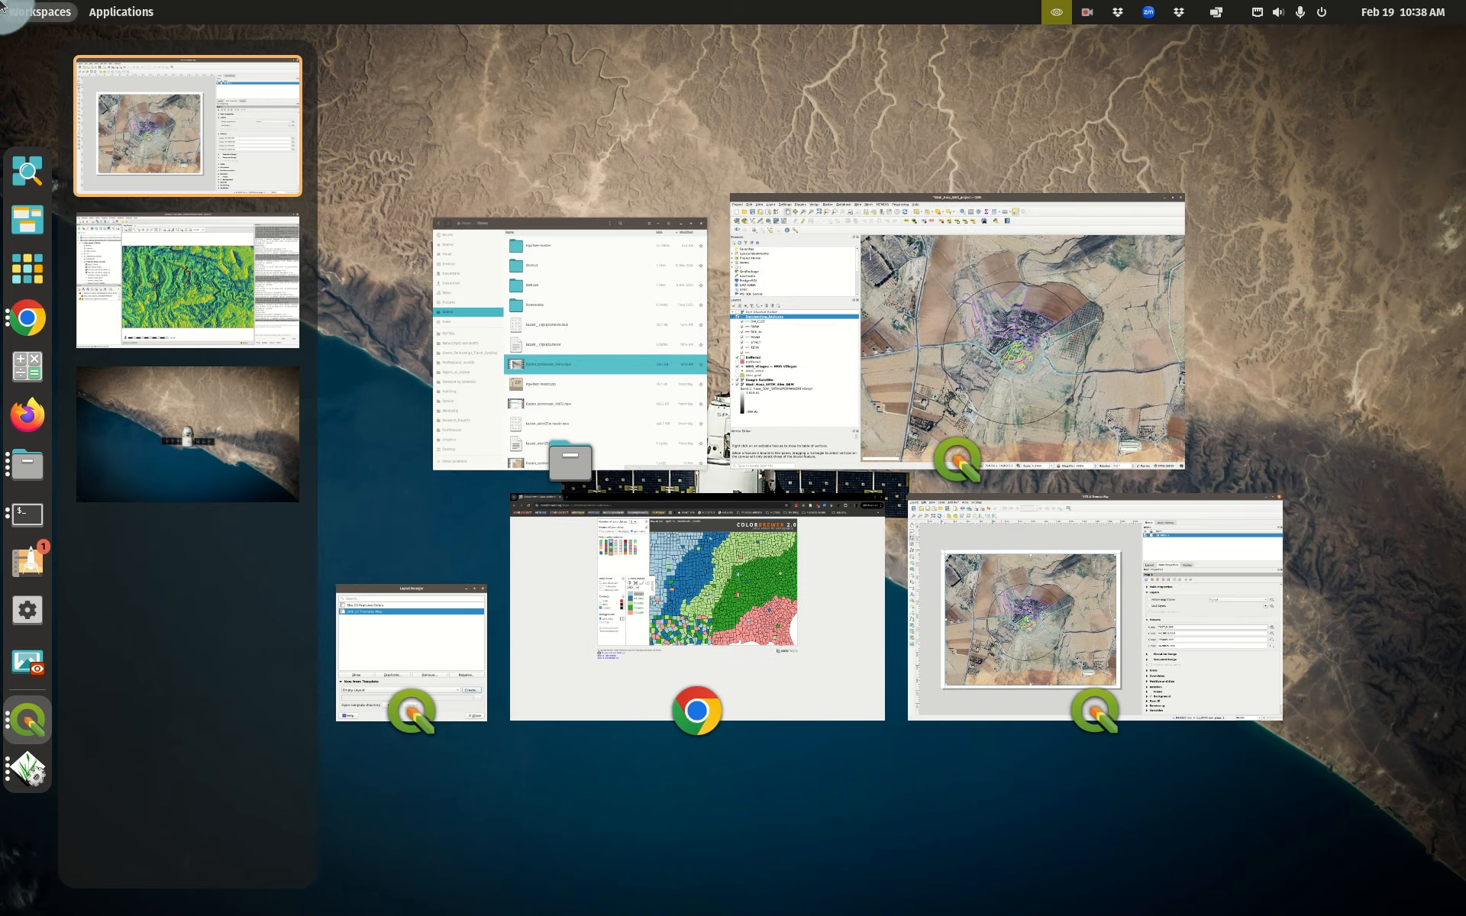
pyautogui.click(938, 361)
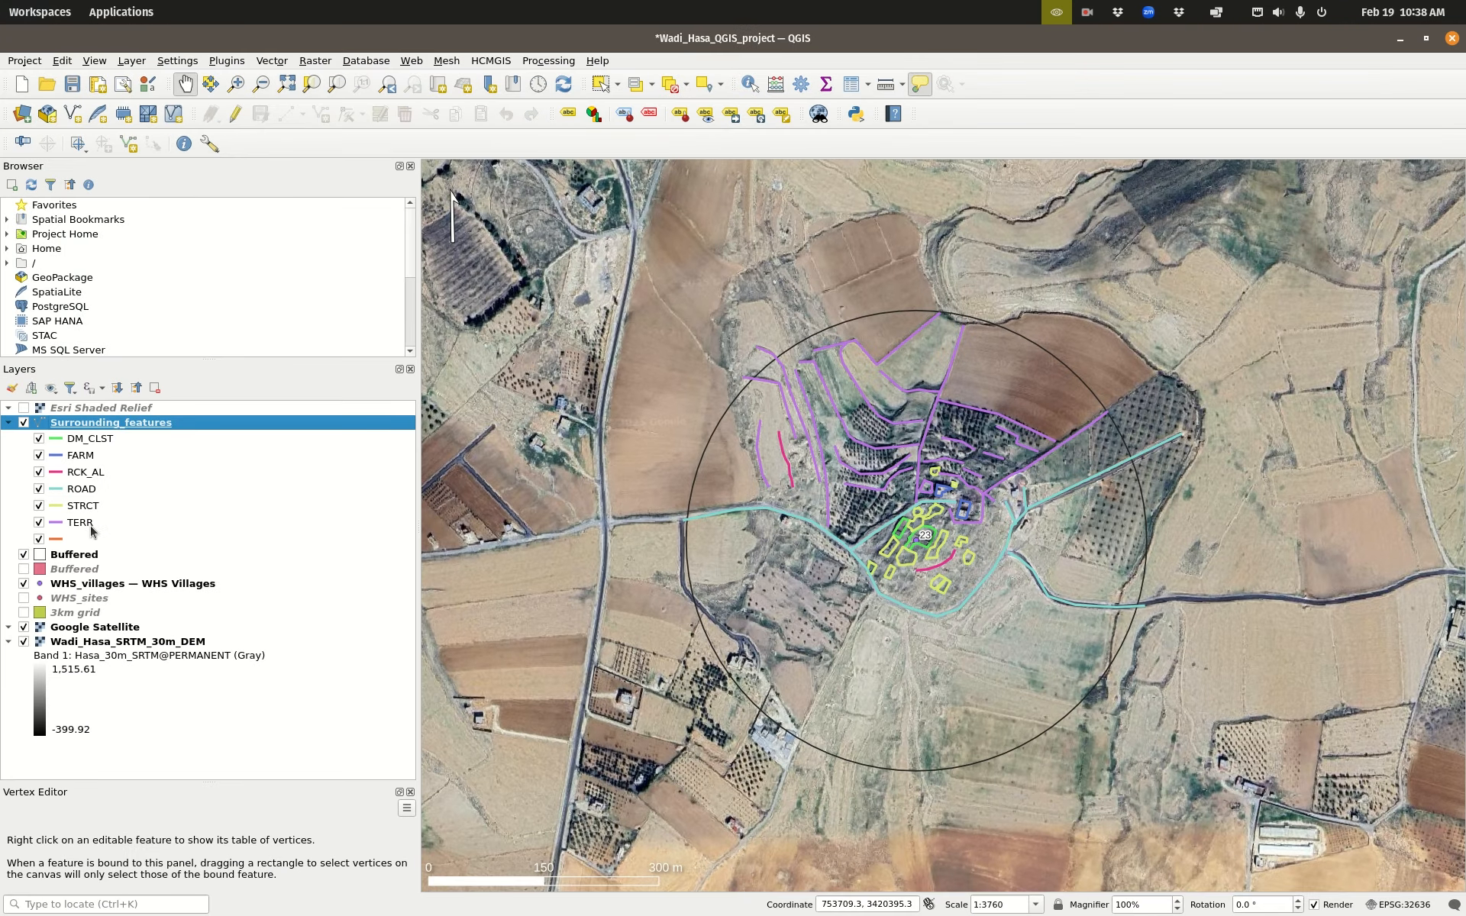
pyautogui.moveTo(0, 0)
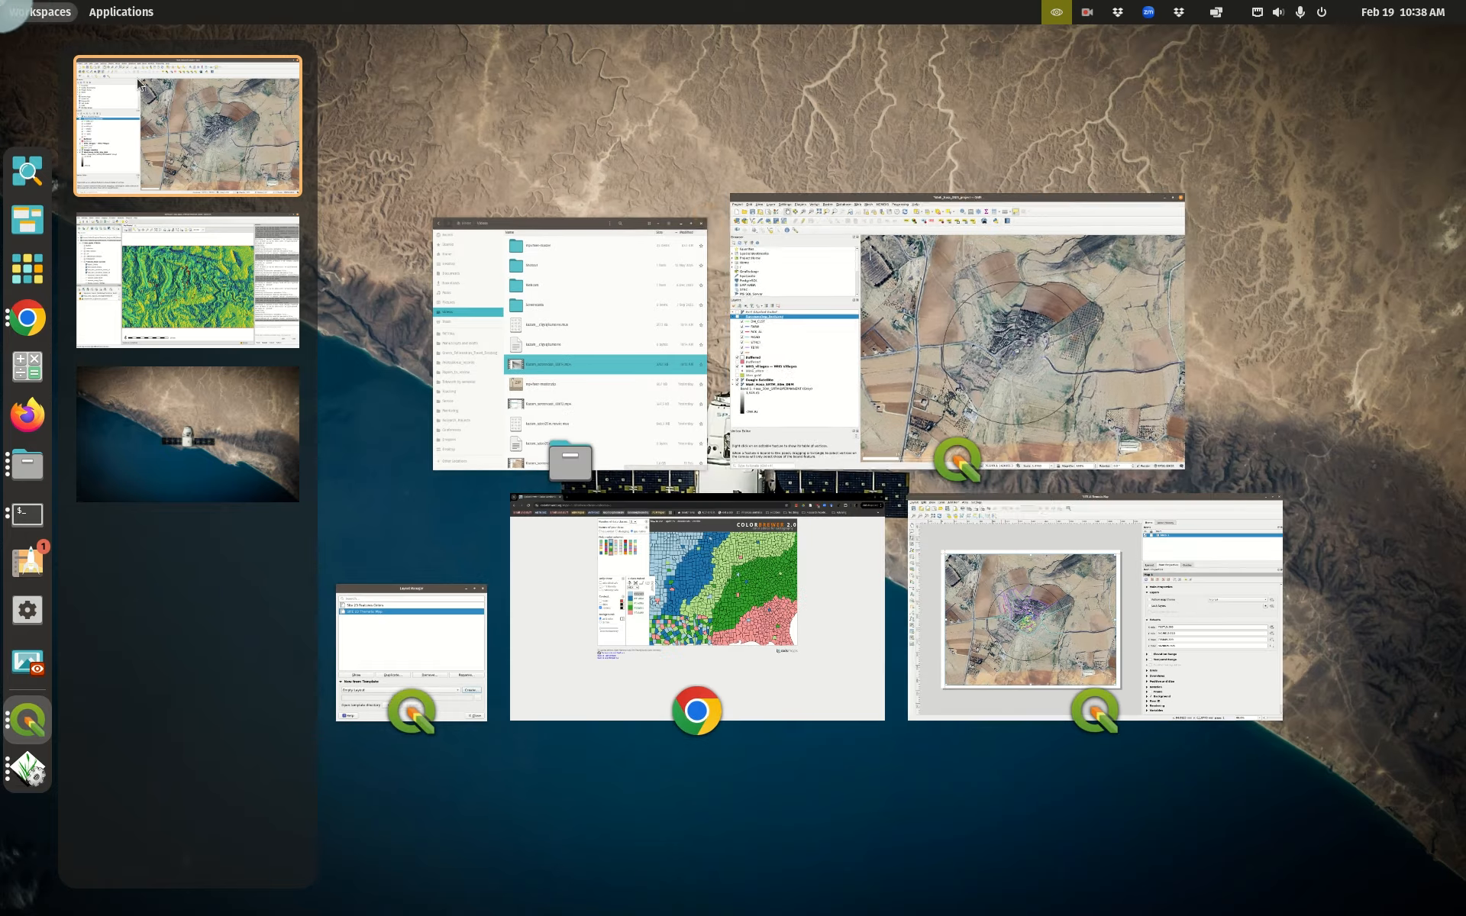
pyautogui.click(1008, 599)
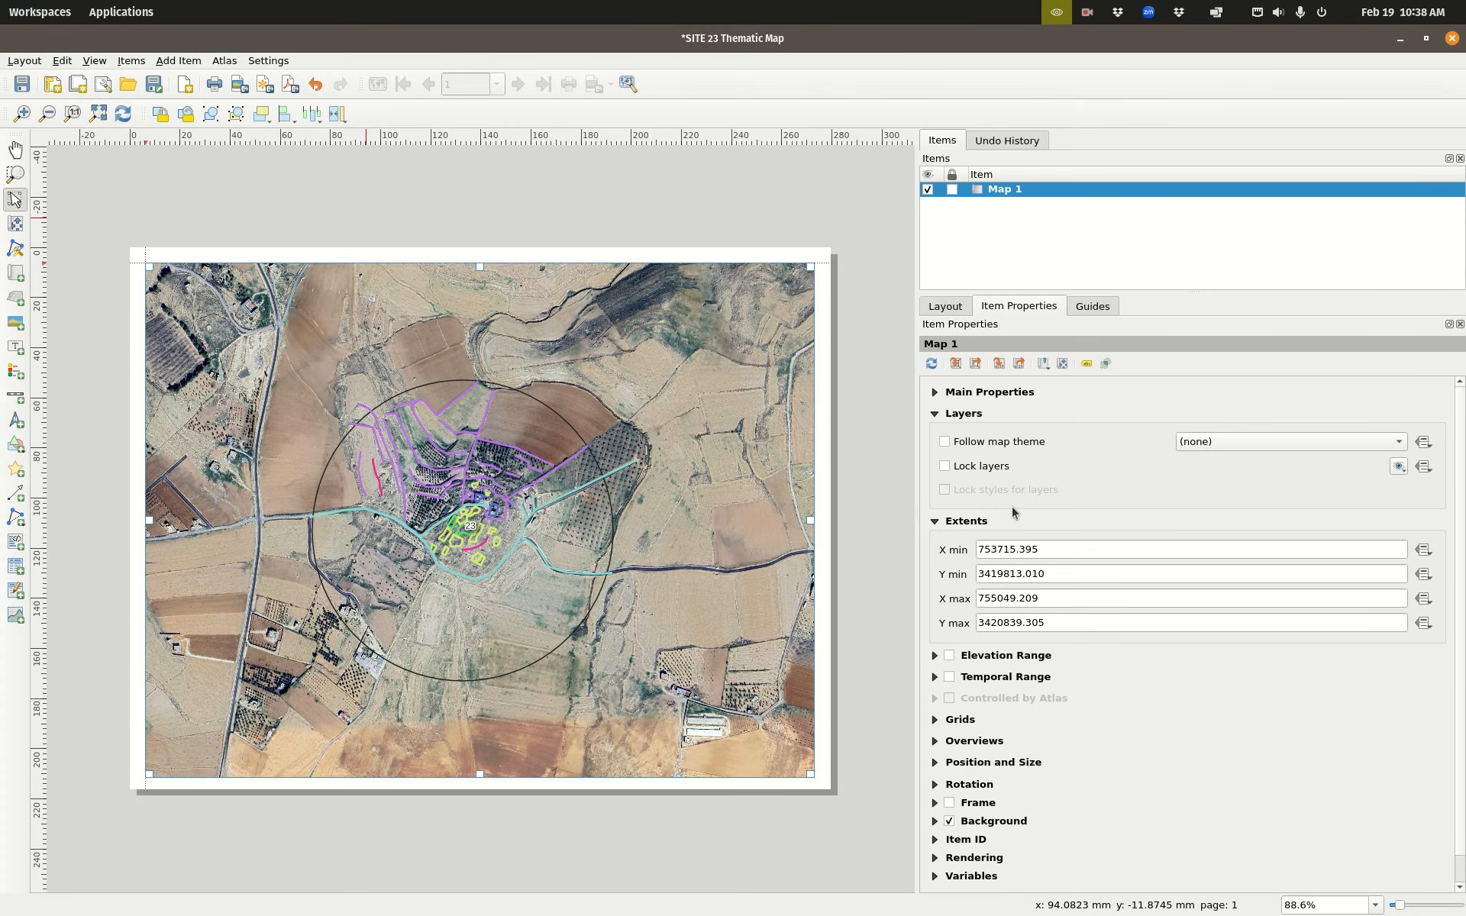
pyautogui.click(955, 363)
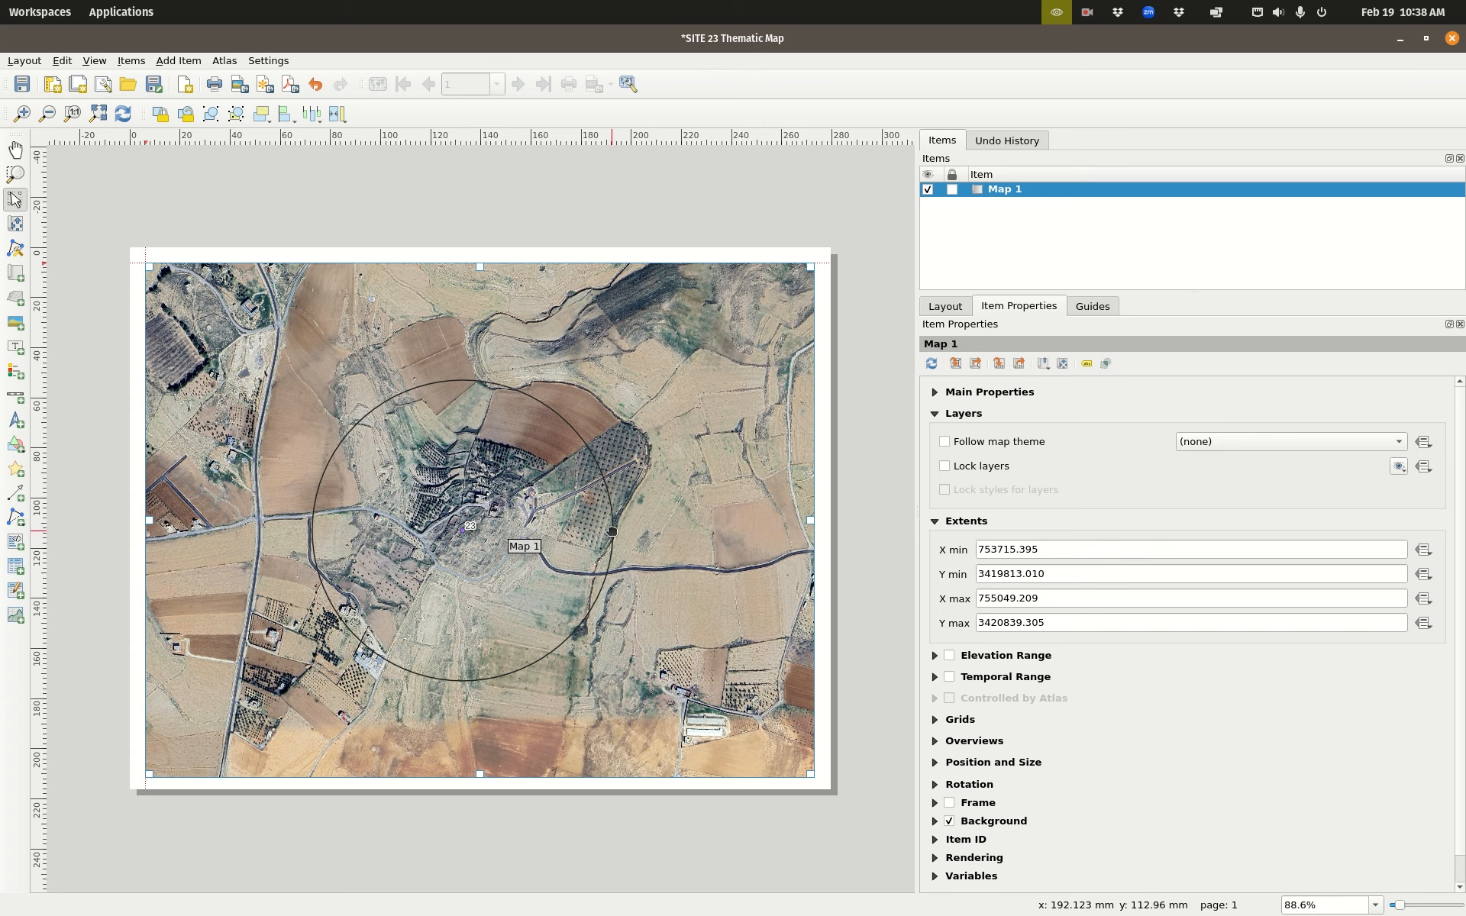
# Step: Show the Surrounding_features layer again in the main project and refresh the layout map
pyautogui.press('super')
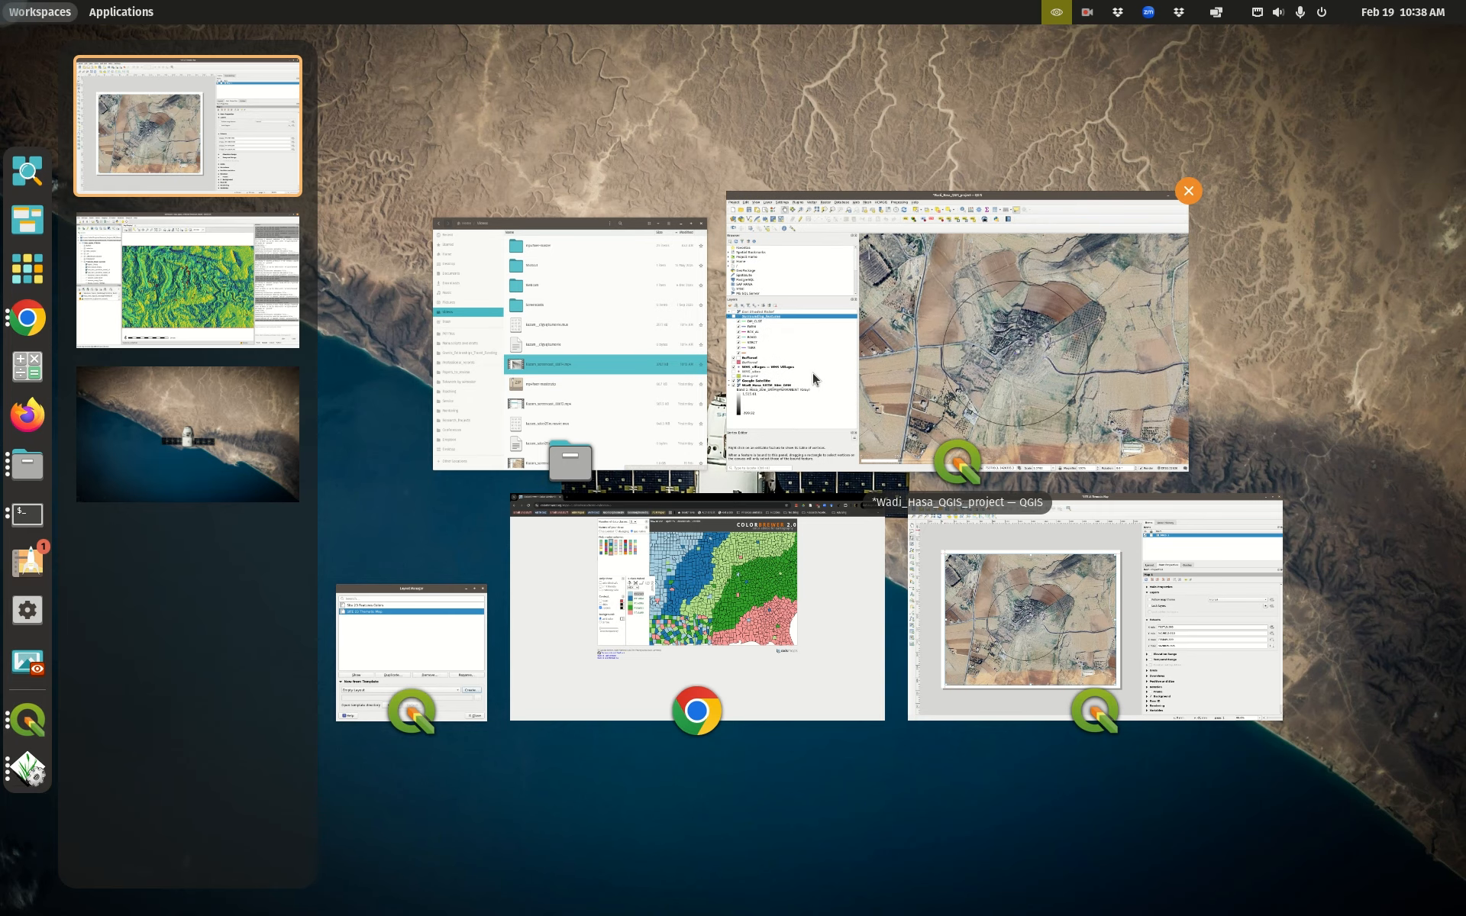
pyautogui.click(813, 372)
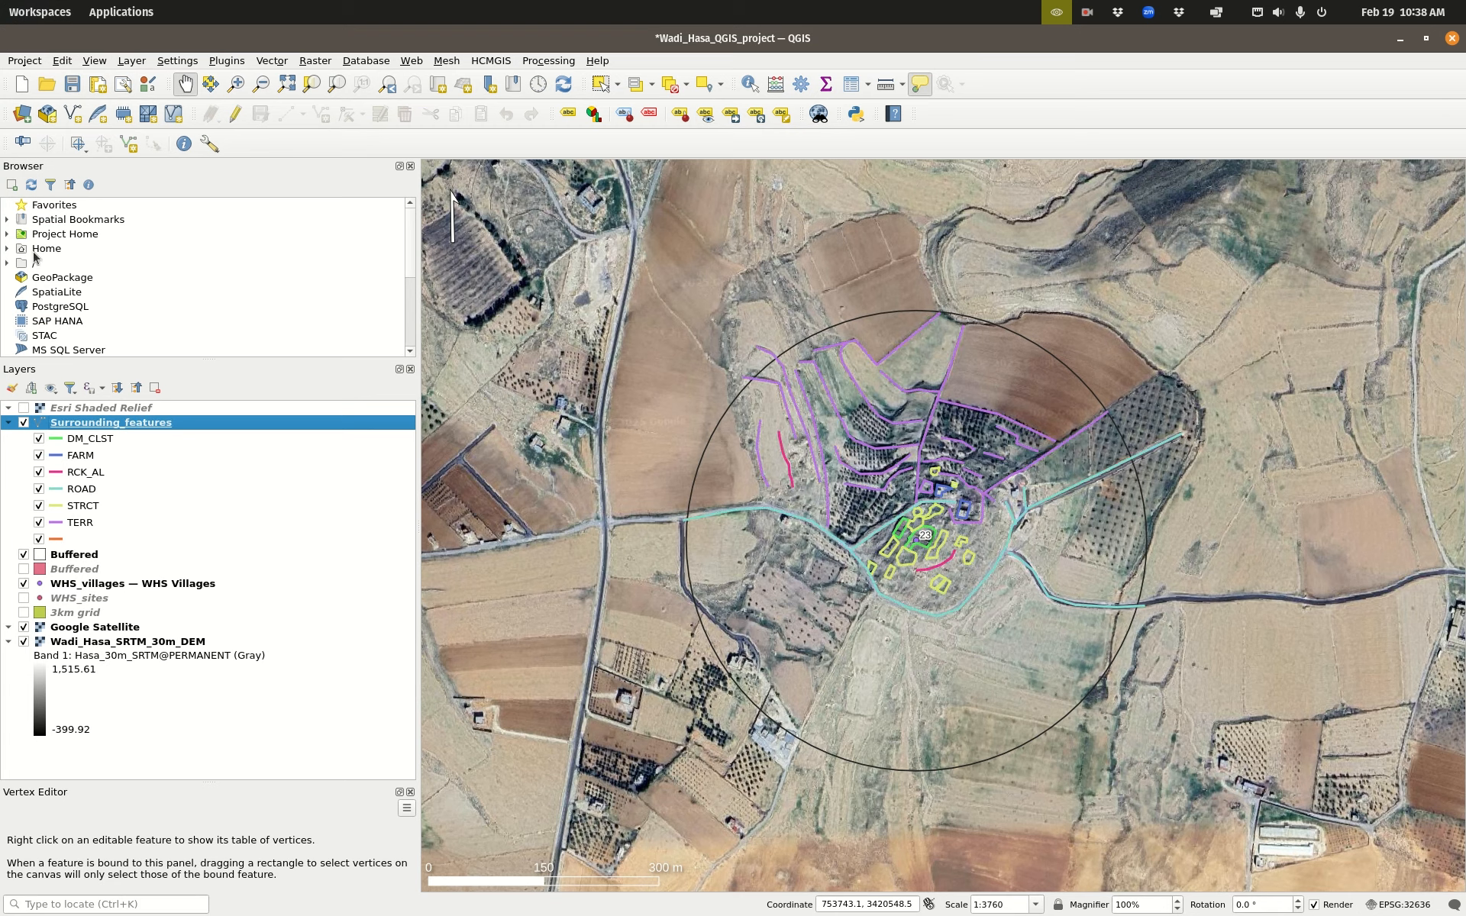
pyautogui.moveTo(1, 1)
pyautogui.click(1016, 510)
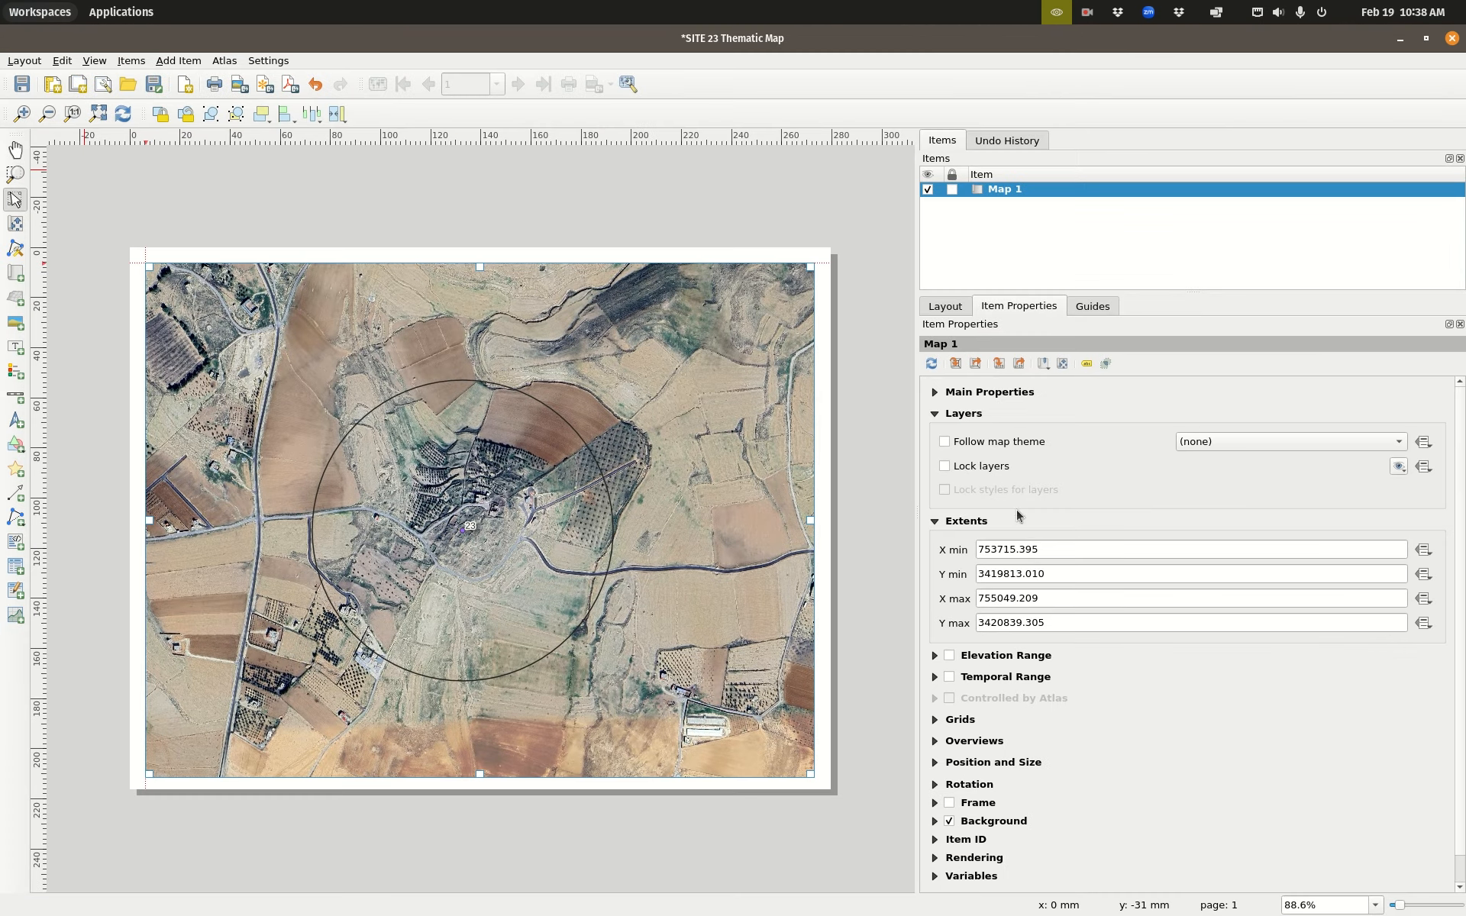
pyautogui.click(931, 364)
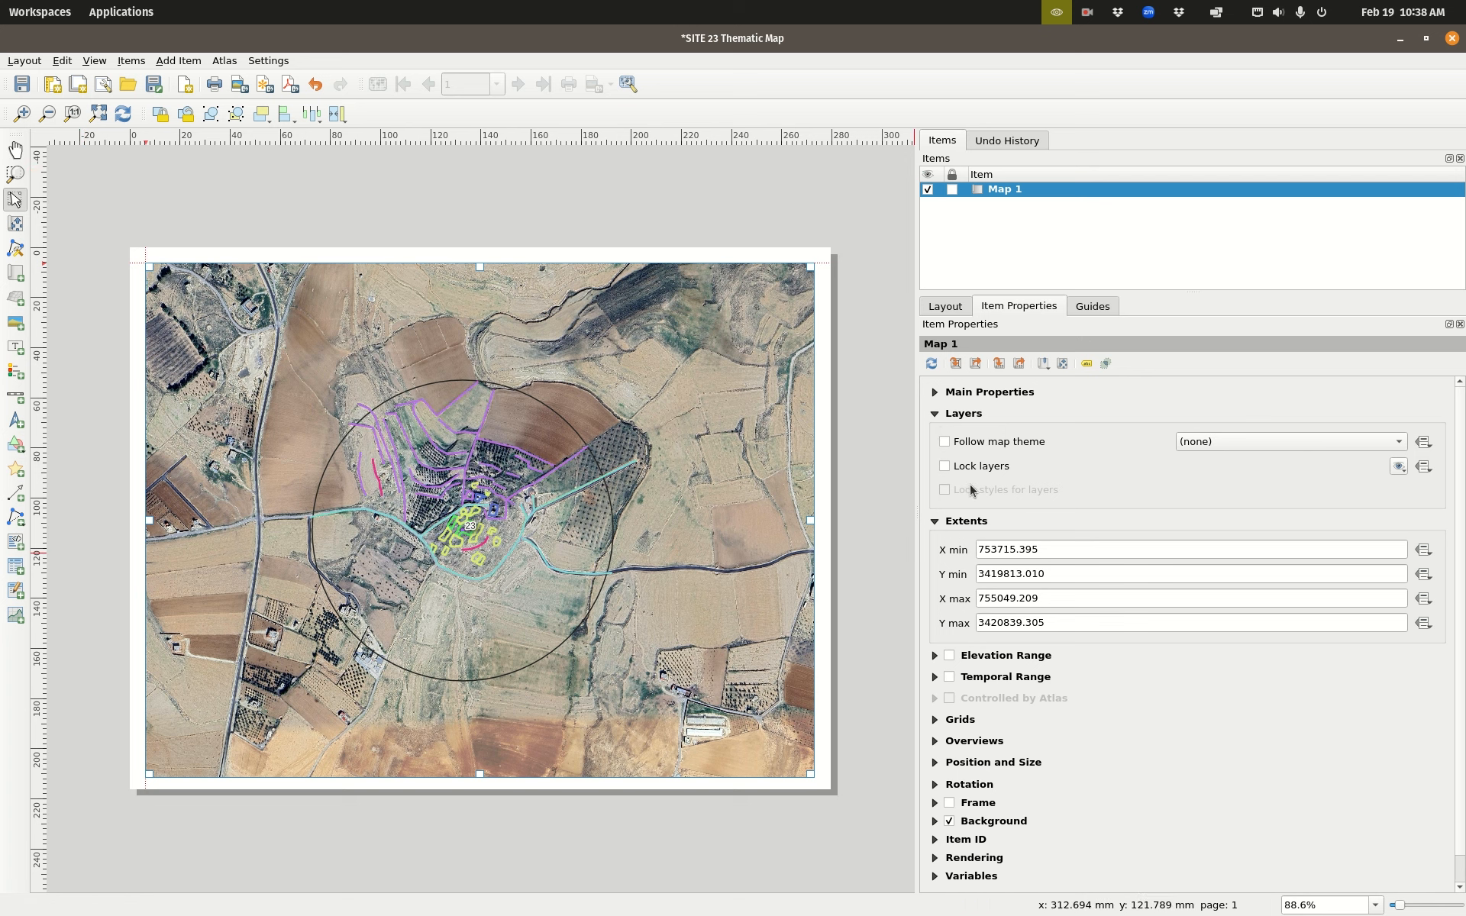
# Step: Lock the layout map's layers and their styles
pyautogui.click(945, 465)
pyautogui.click(946, 491)
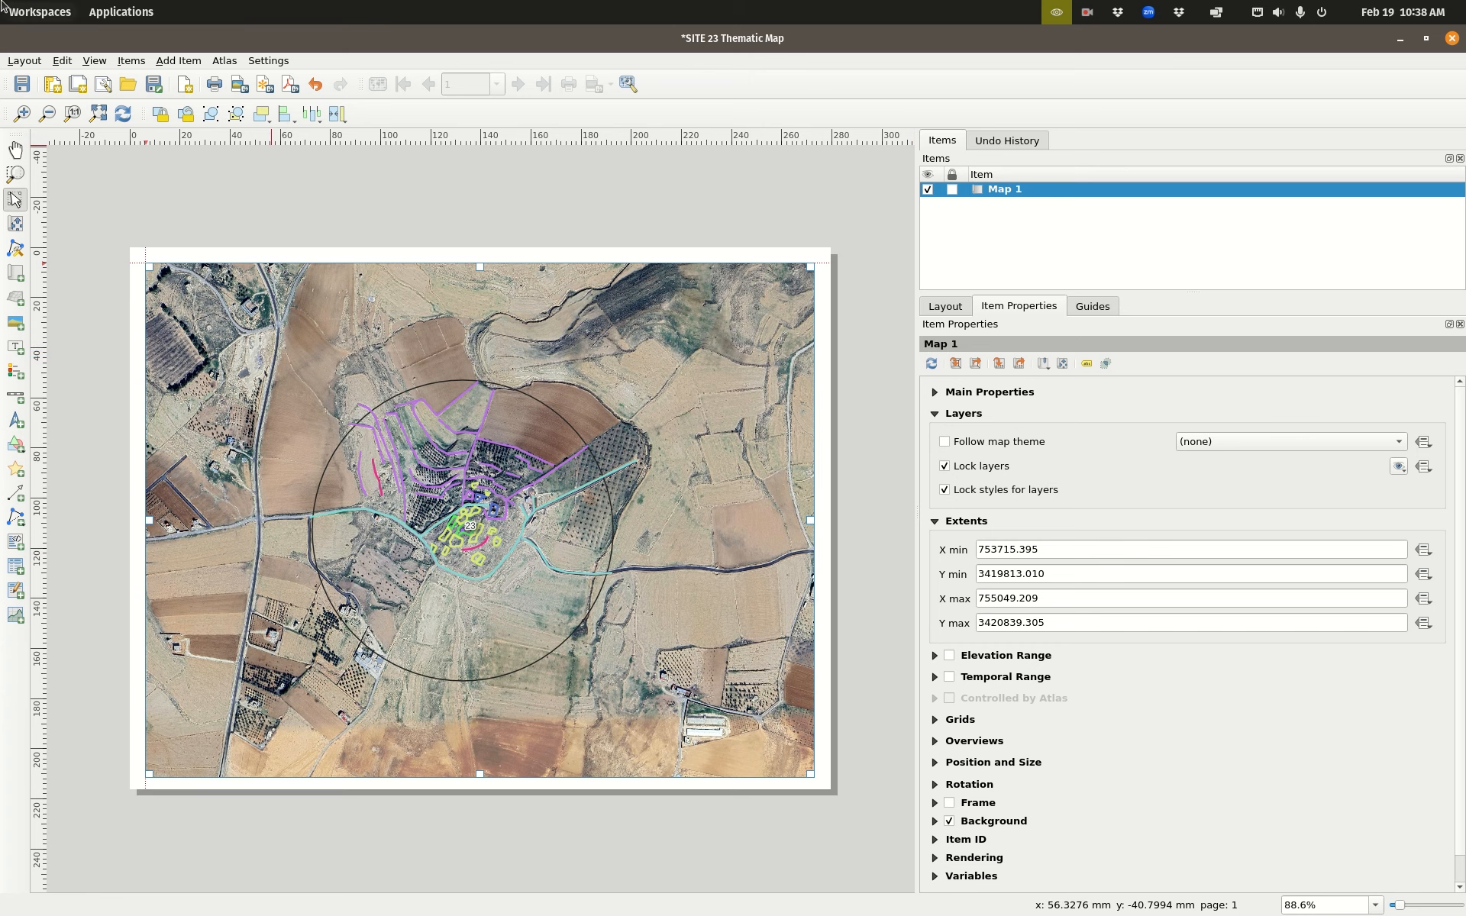
# Step: Hide Surrounding_features, the visible Buffered layer, WHS_villages and Google Satellite in the main project, and check the locked map in the layout
pyautogui.moveTo(2, 7)
pyautogui.click(947, 381)
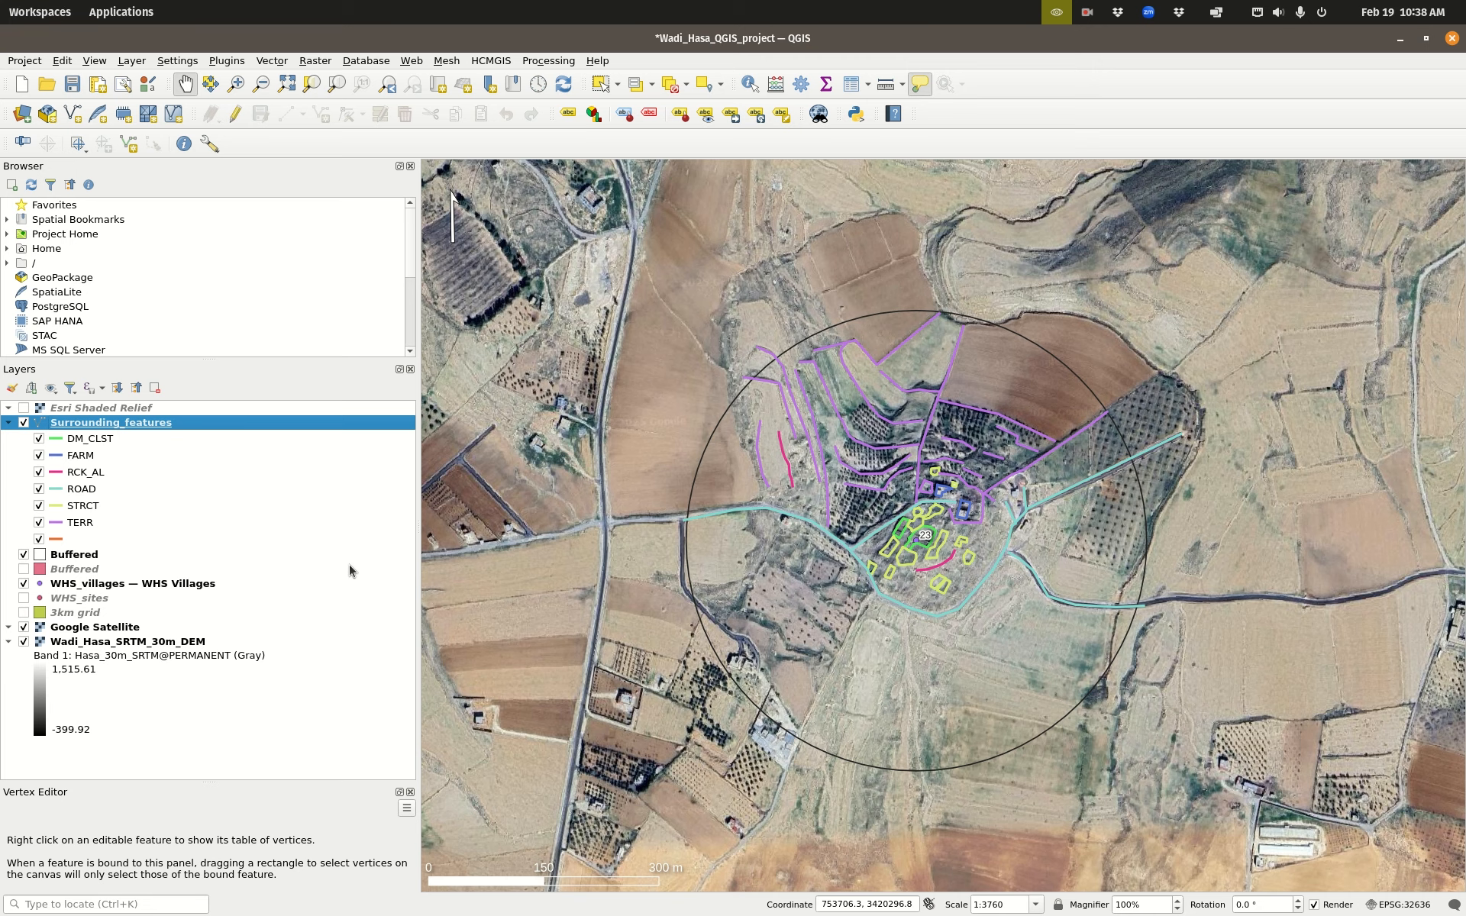
pyautogui.scroll(-5, 1069, 538)
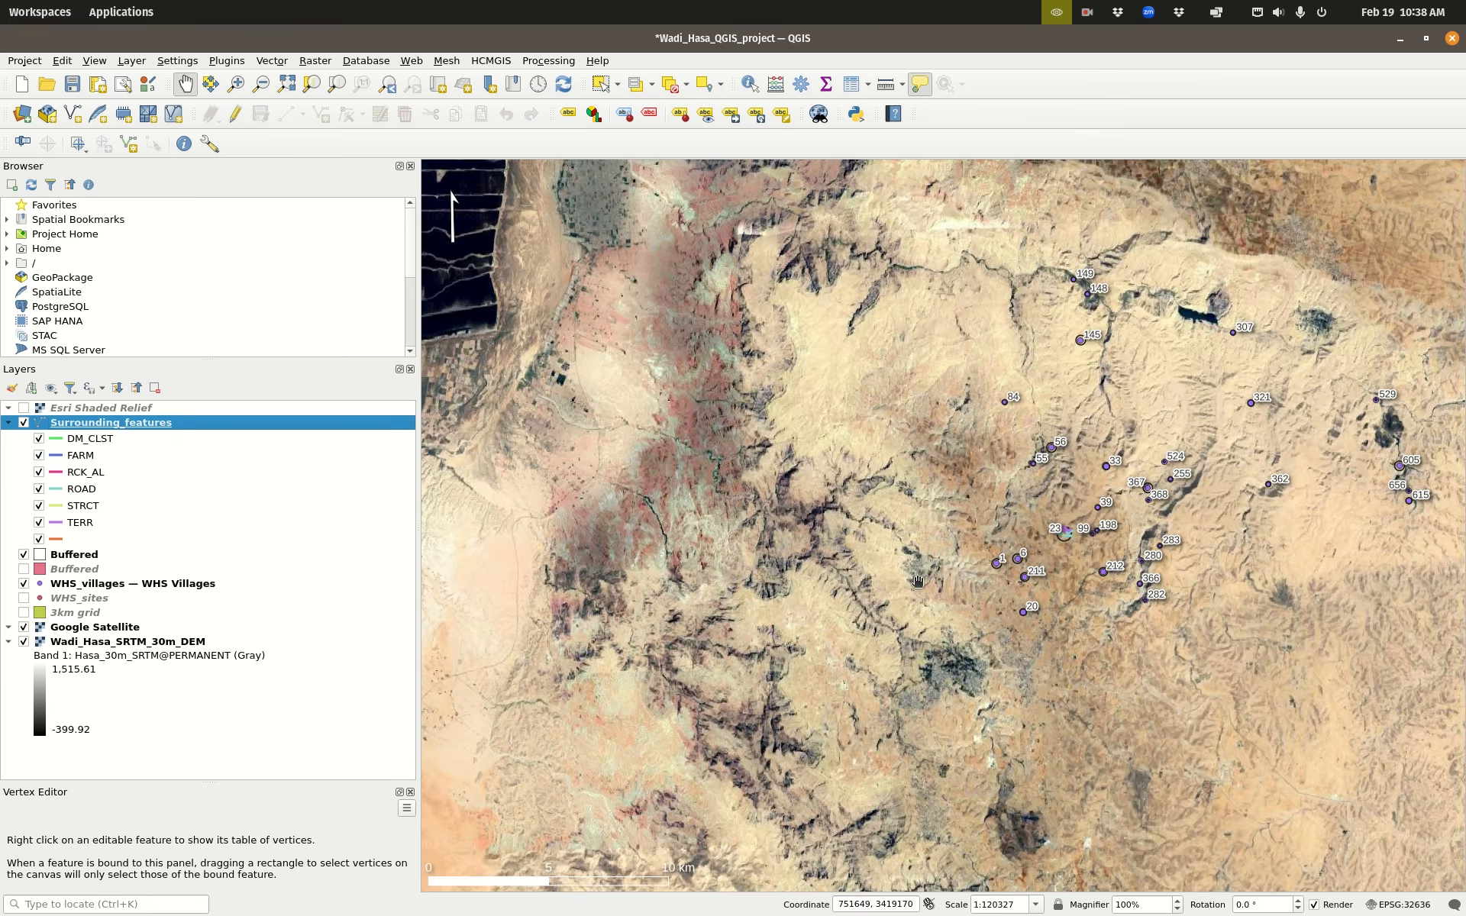
pyautogui.scroll(4, 1054, 565)
pyautogui.moveTo(1096, 347); pyautogui.dragTo(936, 487)
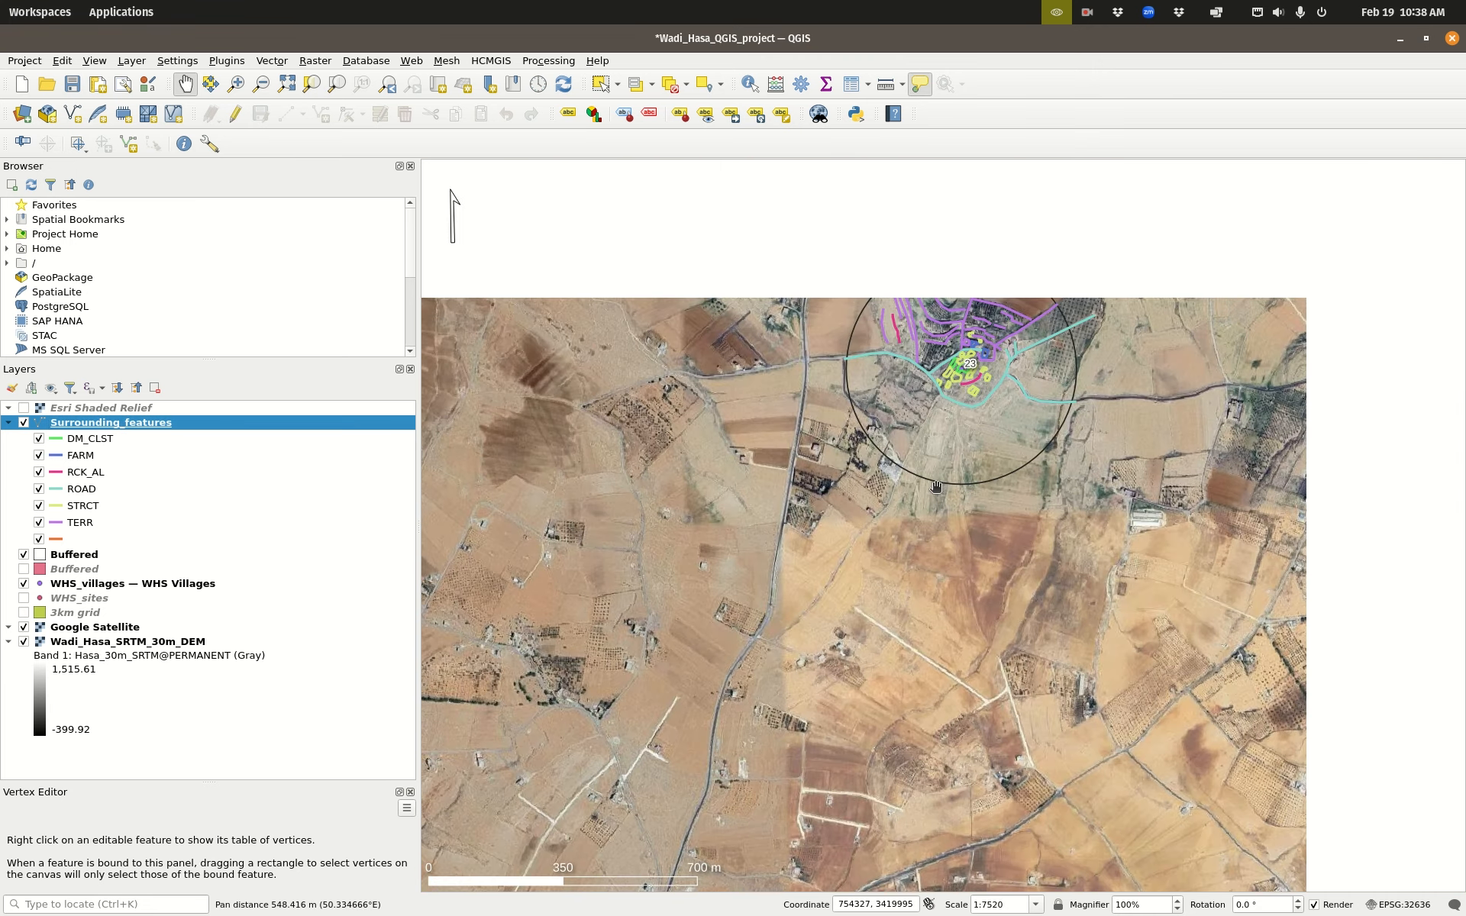
pyautogui.scroll(2, 975, 355)
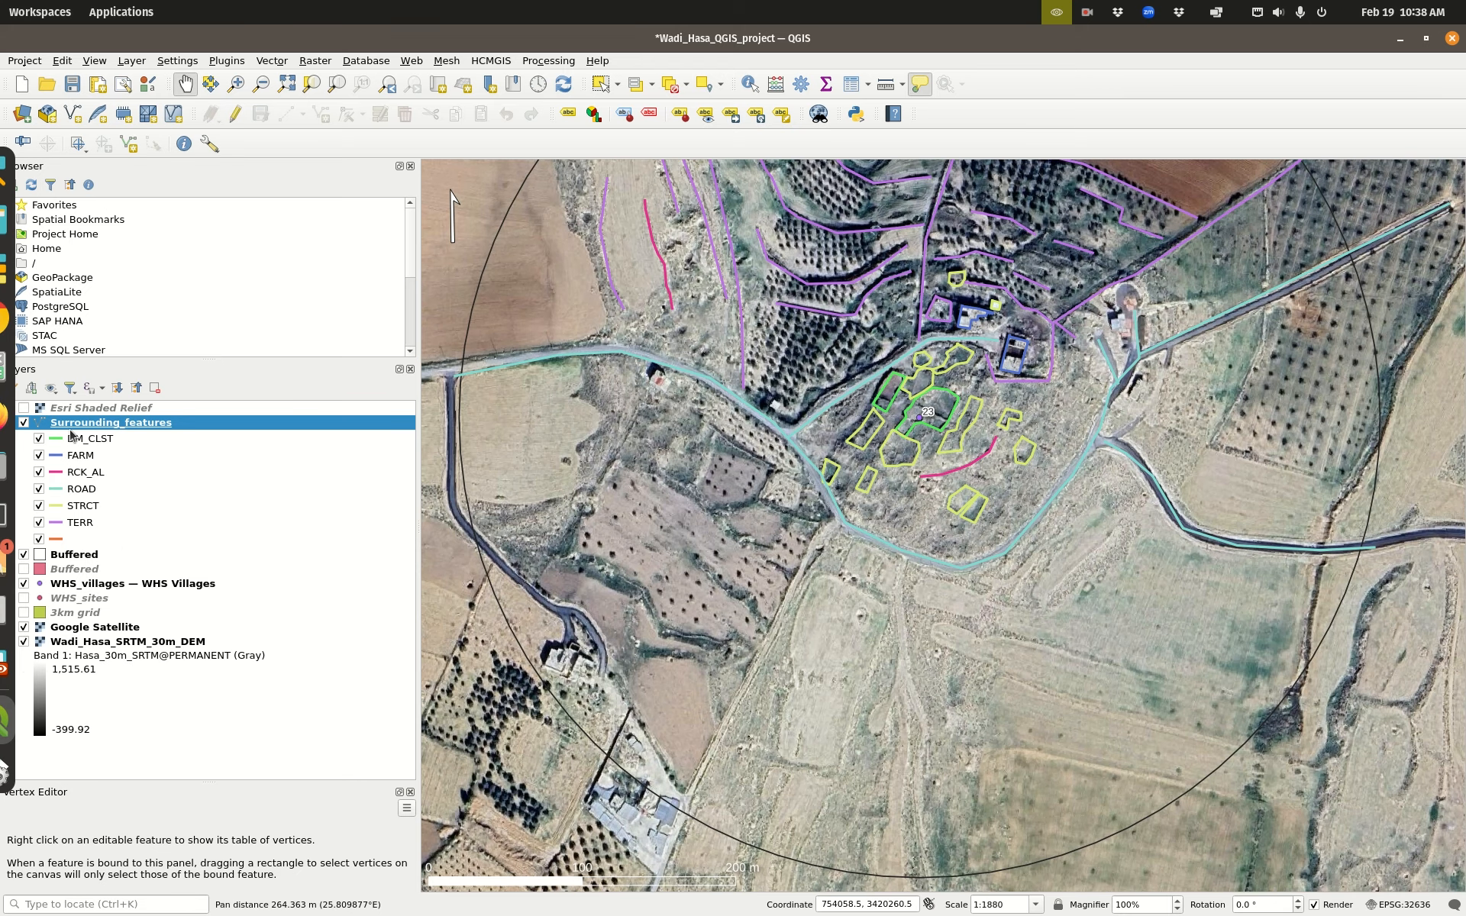
pyautogui.click(23, 422)
pyautogui.click(23, 555)
pyautogui.click(23, 583)
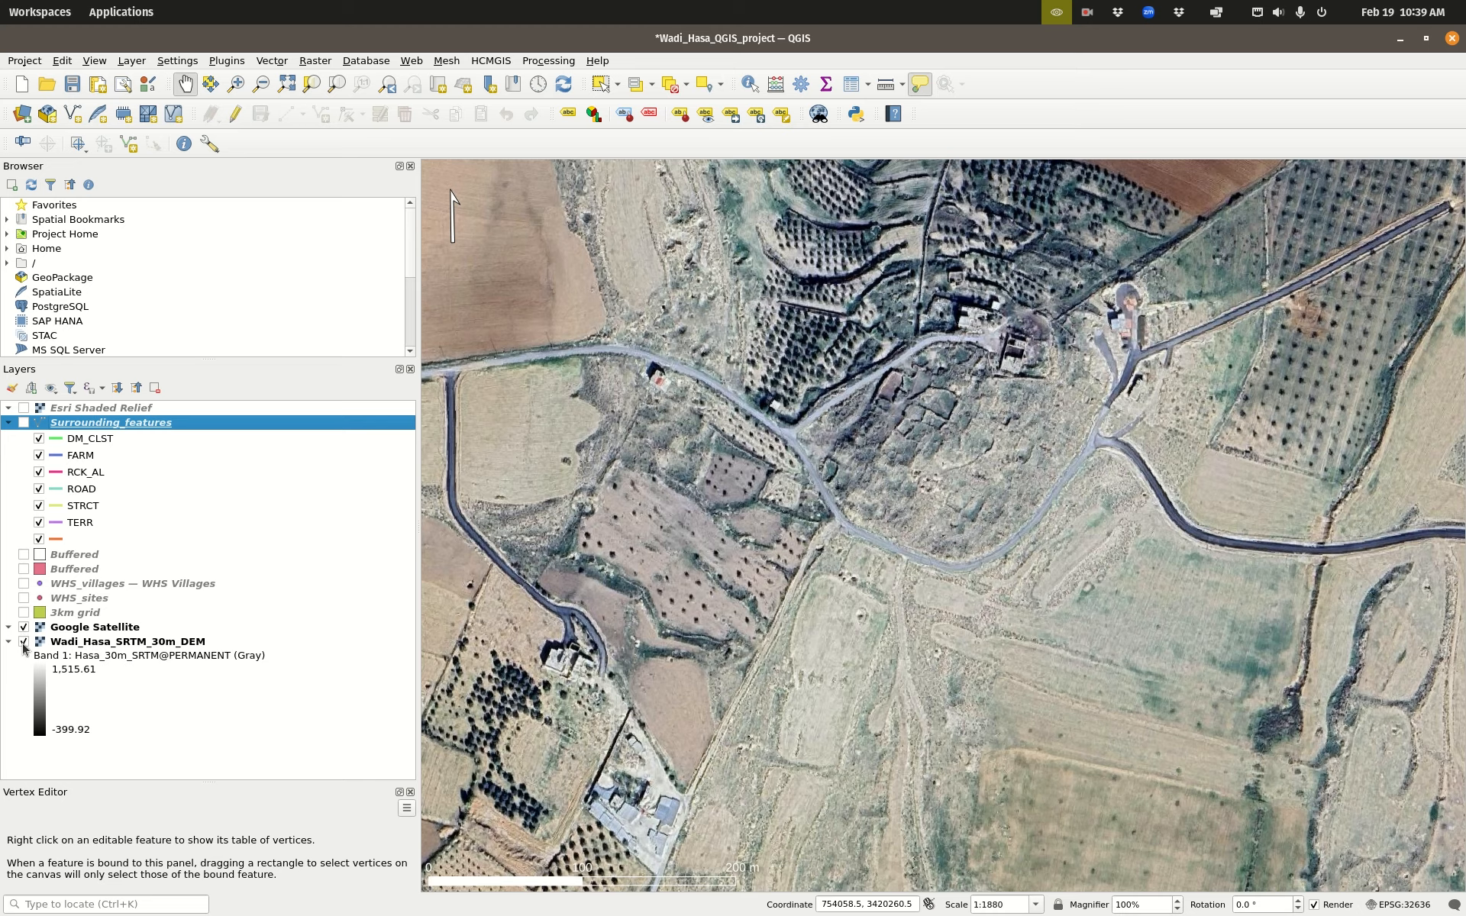
pyautogui.click(23, 627)
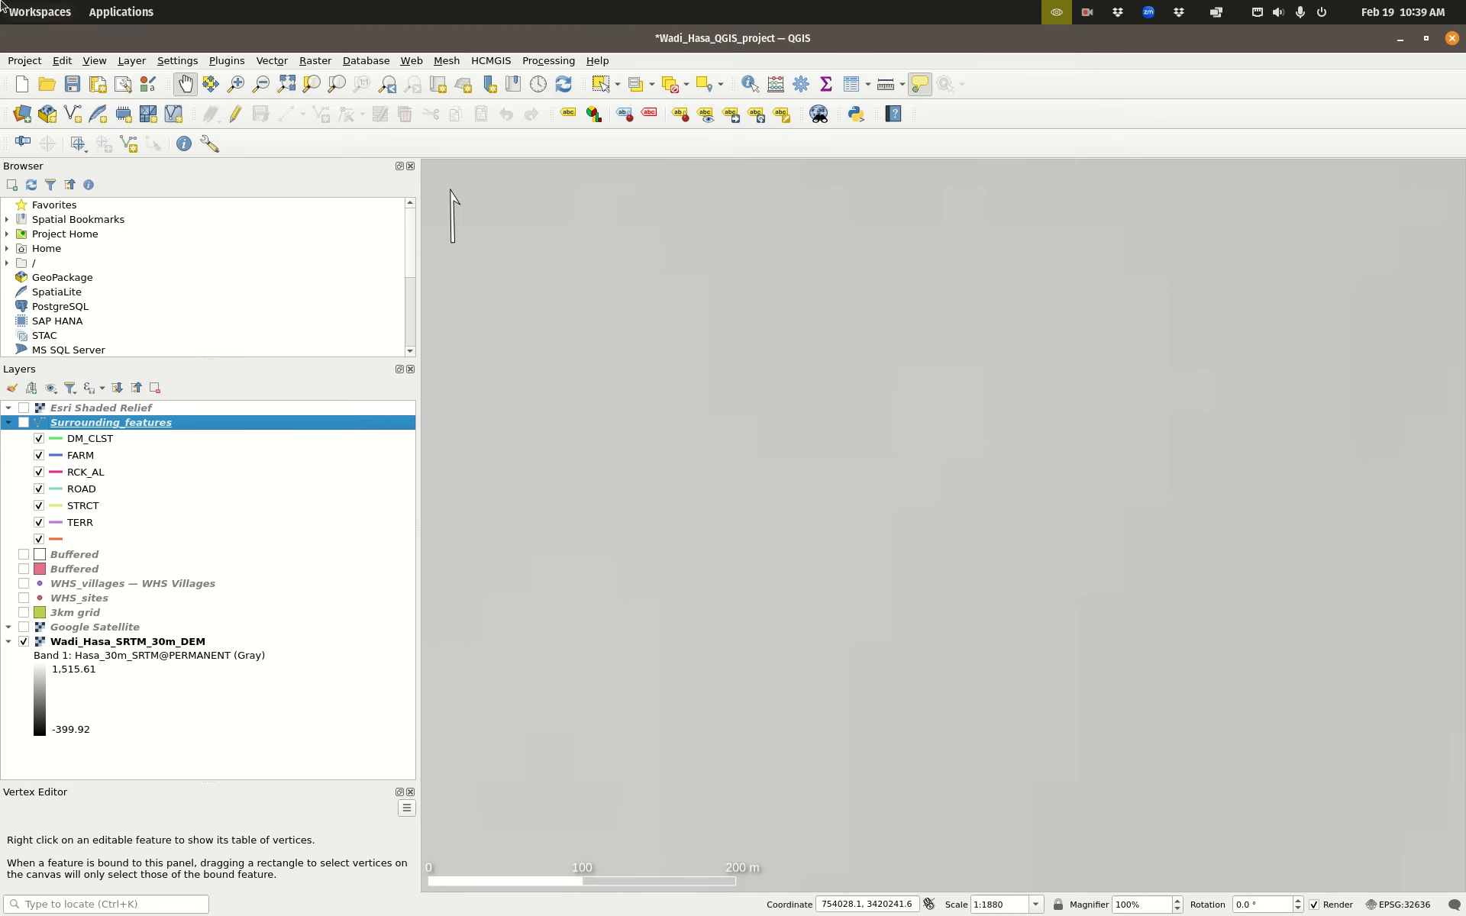
pyautogui.moveTo(1, 2)
pyautogui.click(1047, 536)
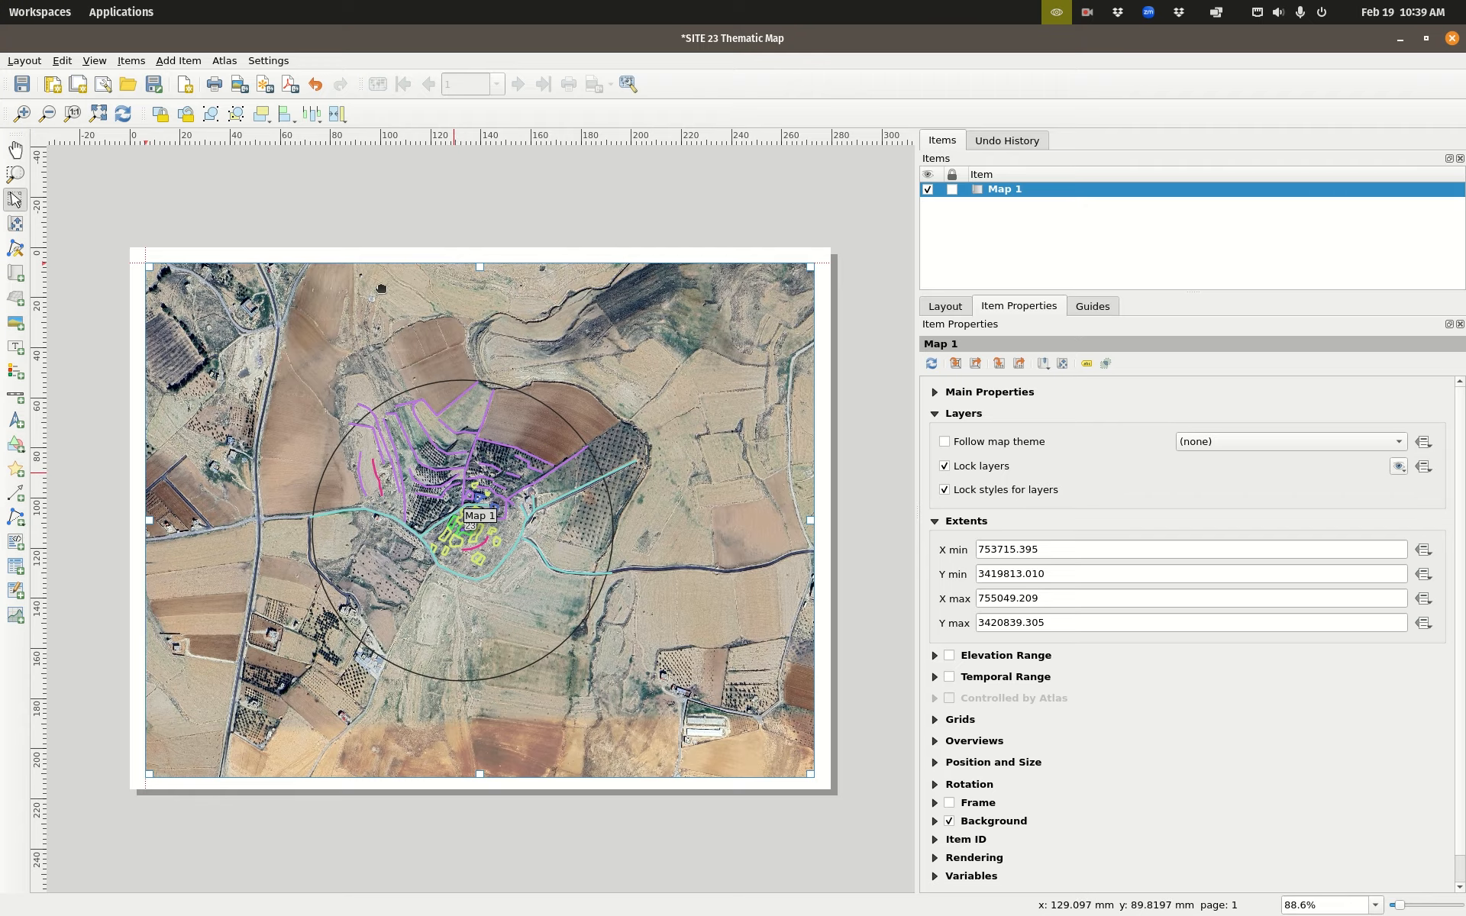
# Step: Show Surrounding_features, Google Satellite and the circular-outline Buffered layer again in the main project, and return to the layout
pyautogui.press('super')
pyautogui.click(837, 378)
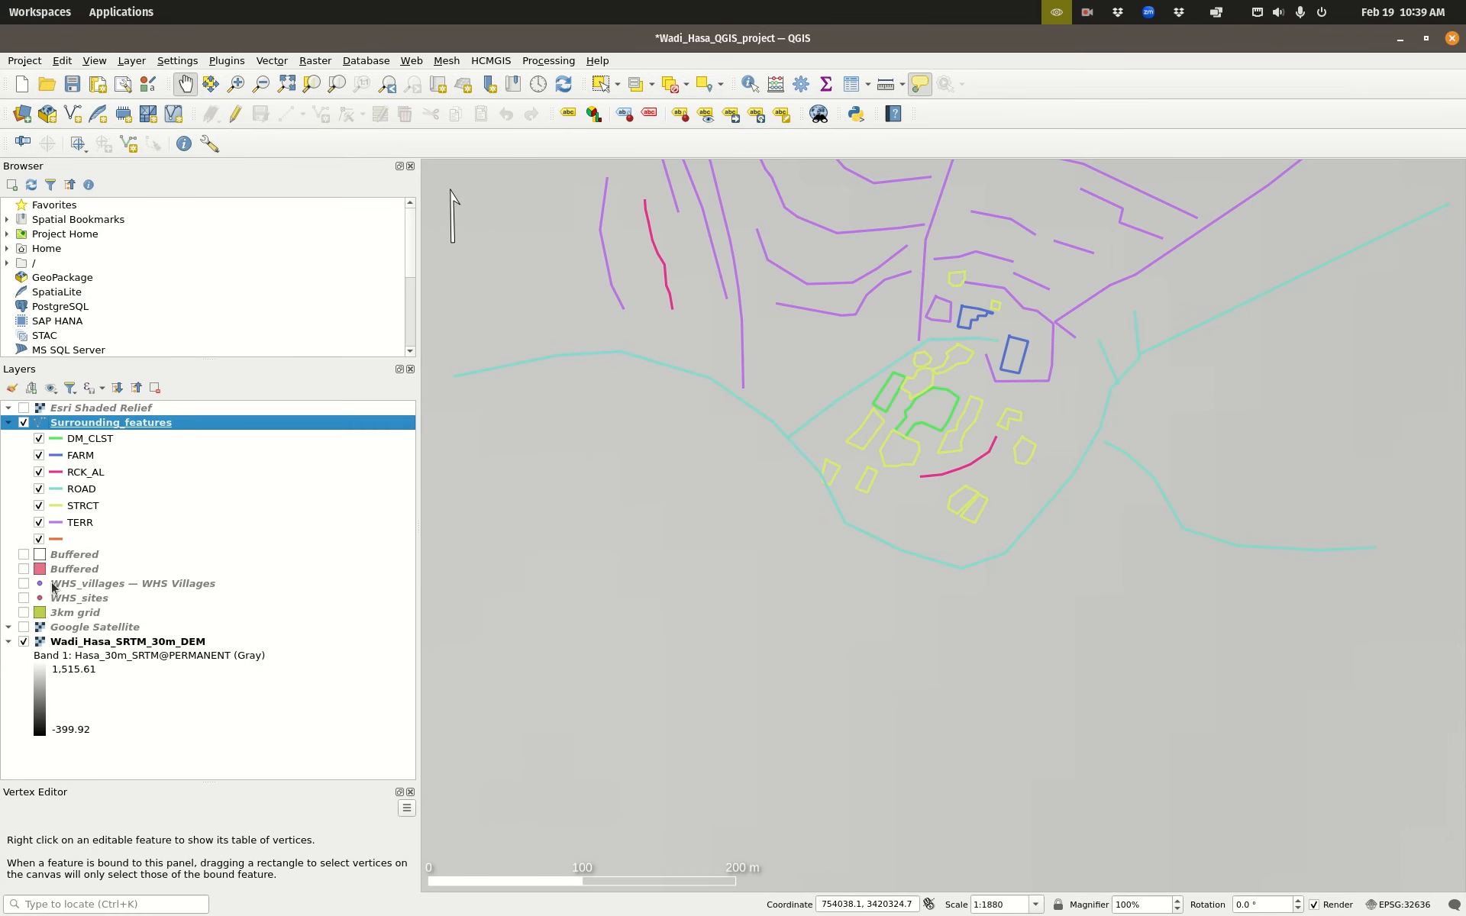
pyautogui.click(23, 627)
pyautogui.scroll(-2, 935, 436)
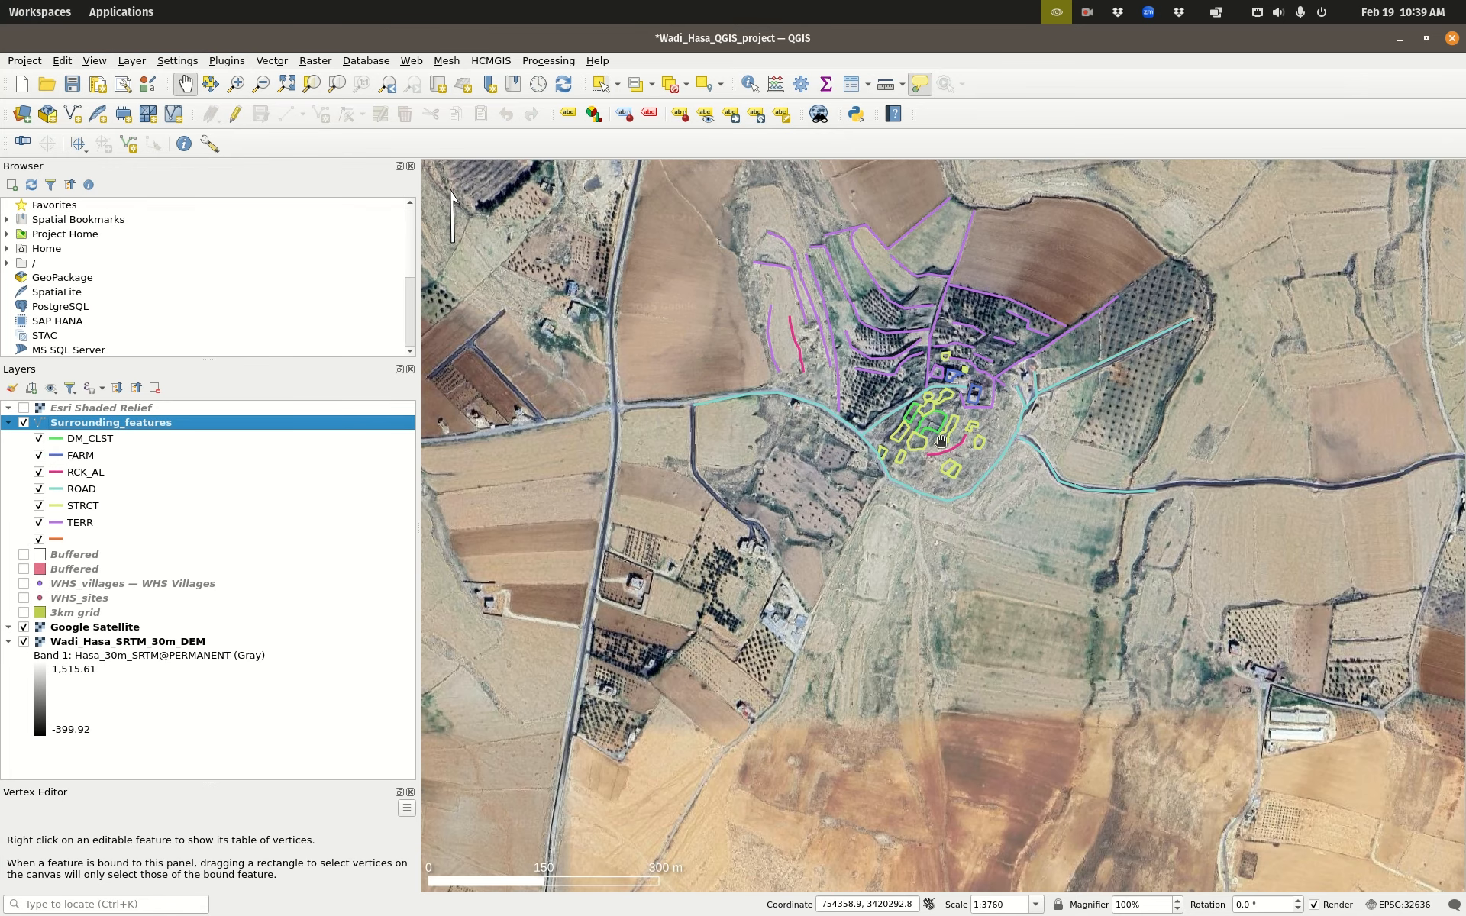
pyautogui.moveTo(936, 439); pyautogui.dragTo(946, 545)
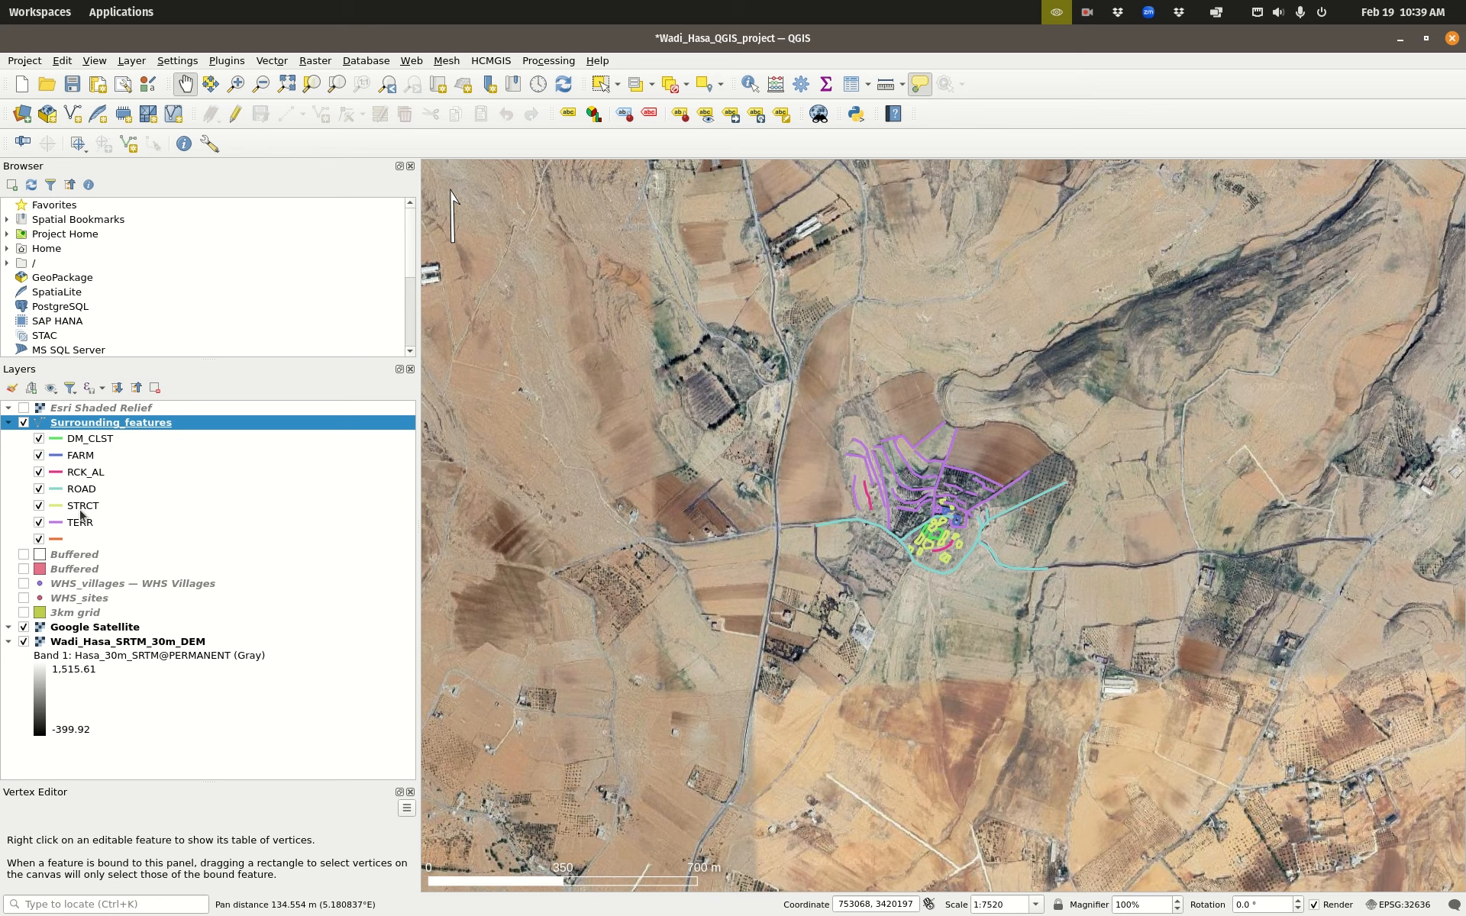
pyautogui.click(23, 555)
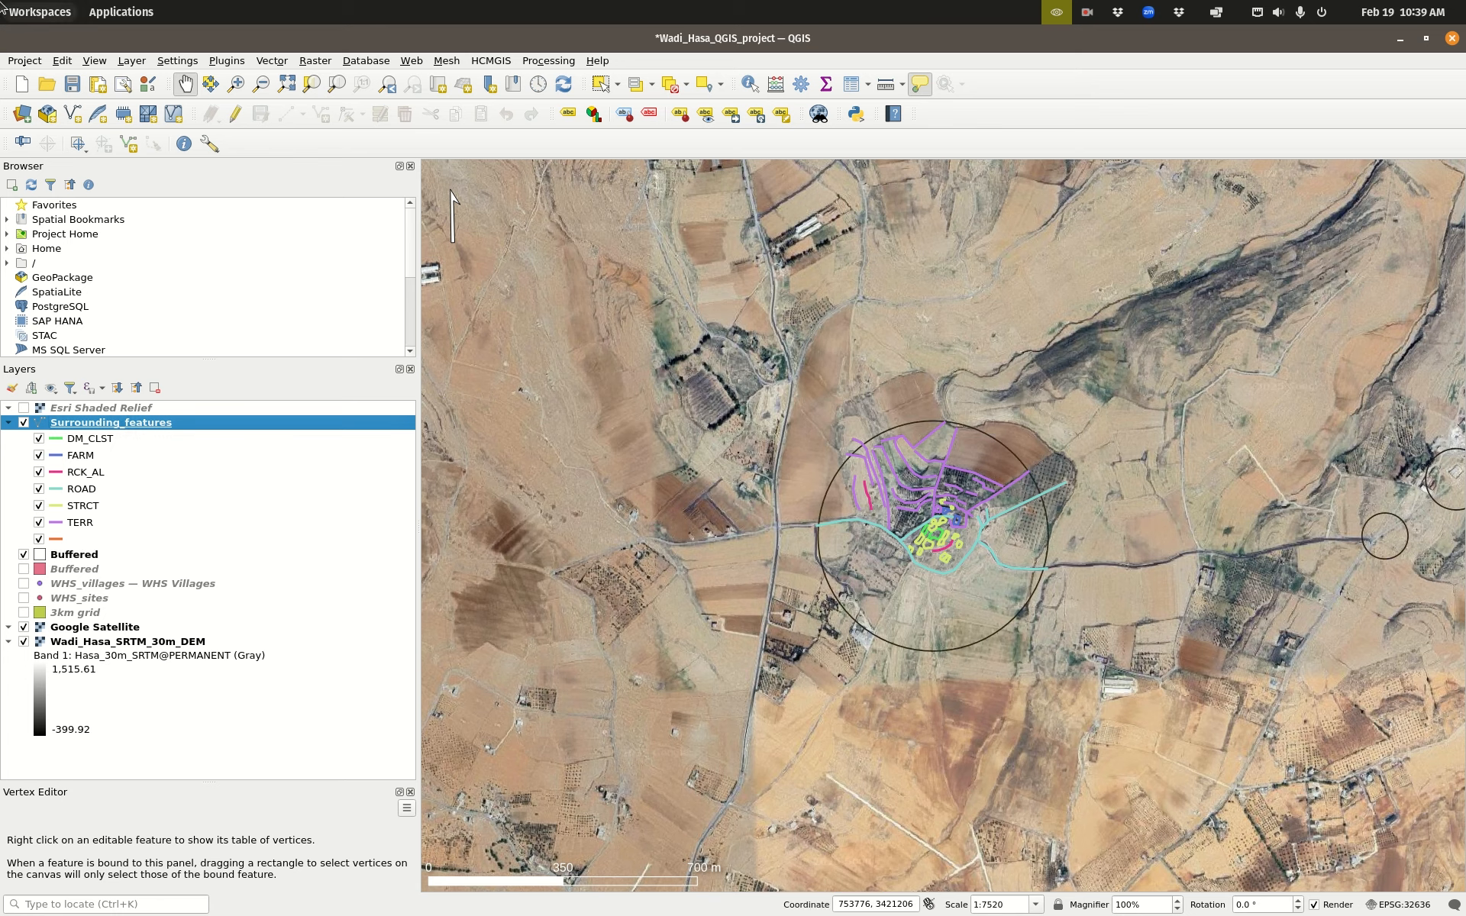
pyautogui.click(40, 11)
pyautogui.click(1086, 585)
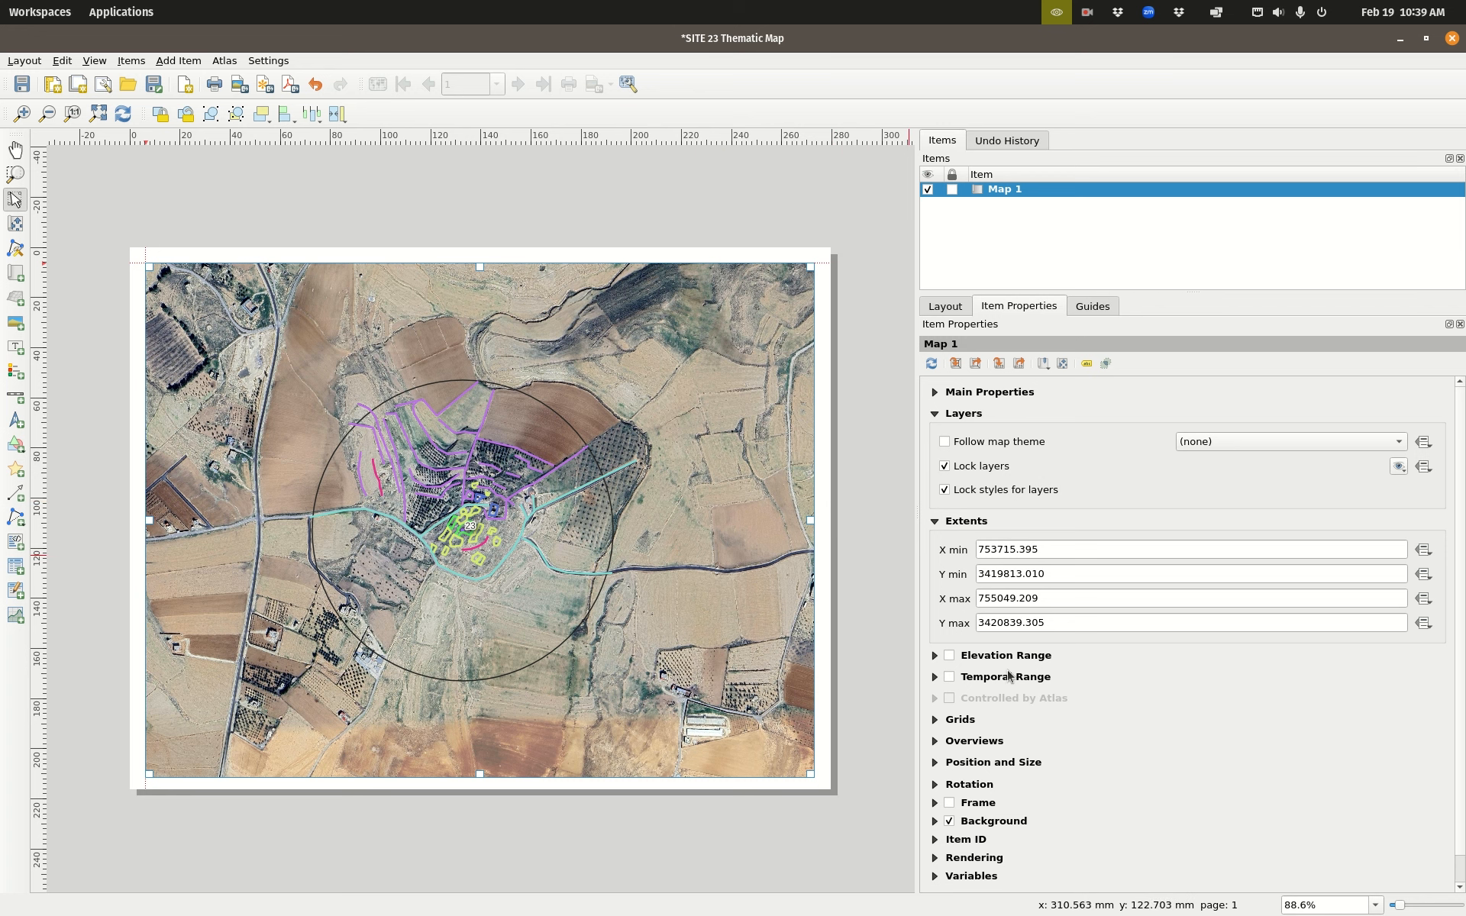
# Step: Collapse the layers and extents settings, and switch the map's position and size units to inches
pyautogui.click(934, 415)
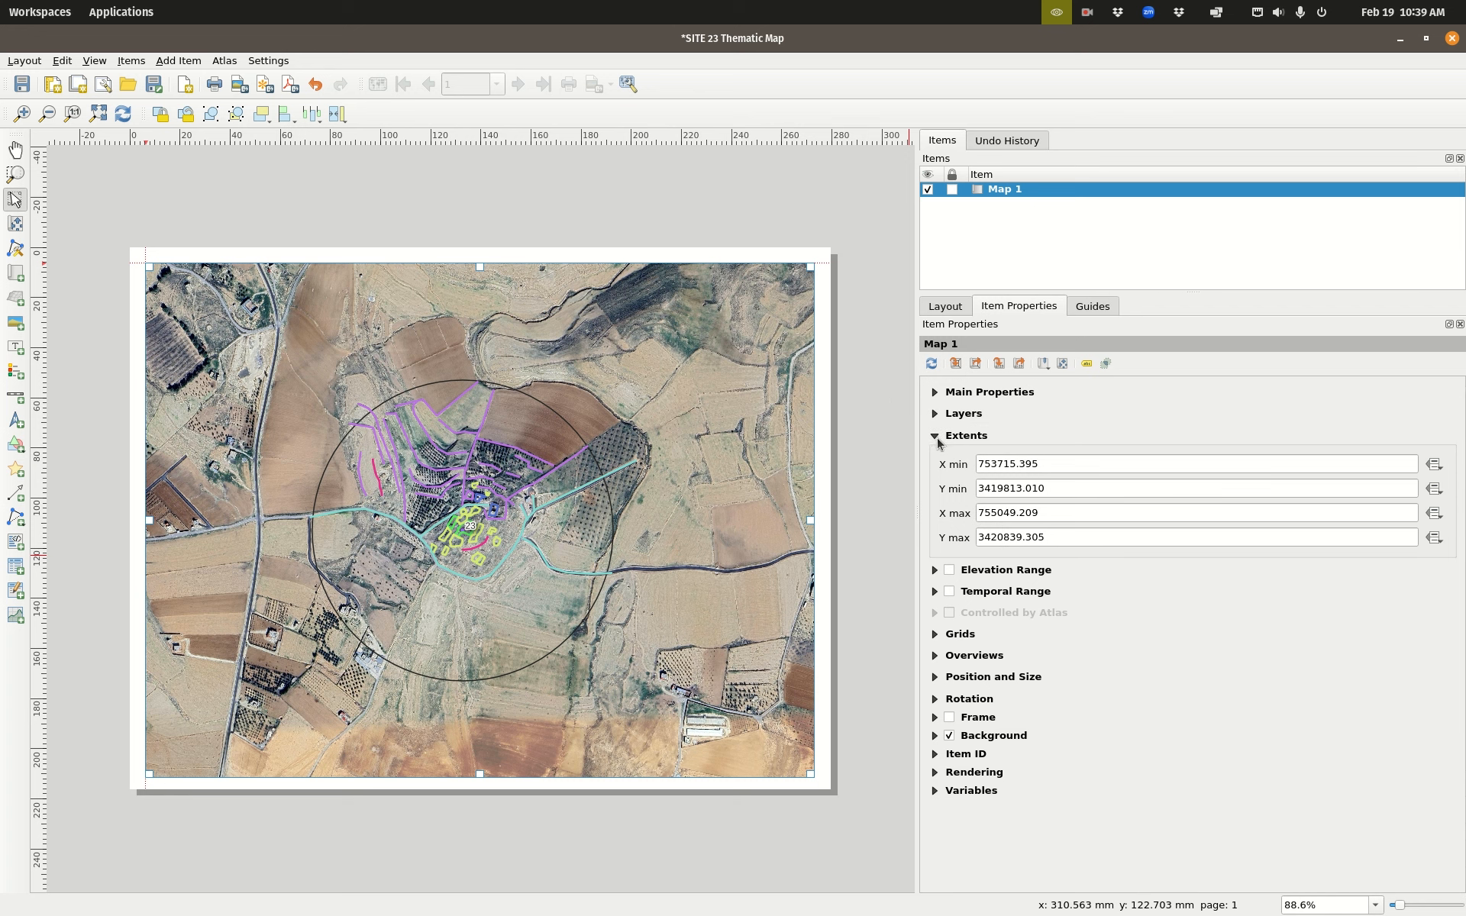
pyautogui.click(935, 436)
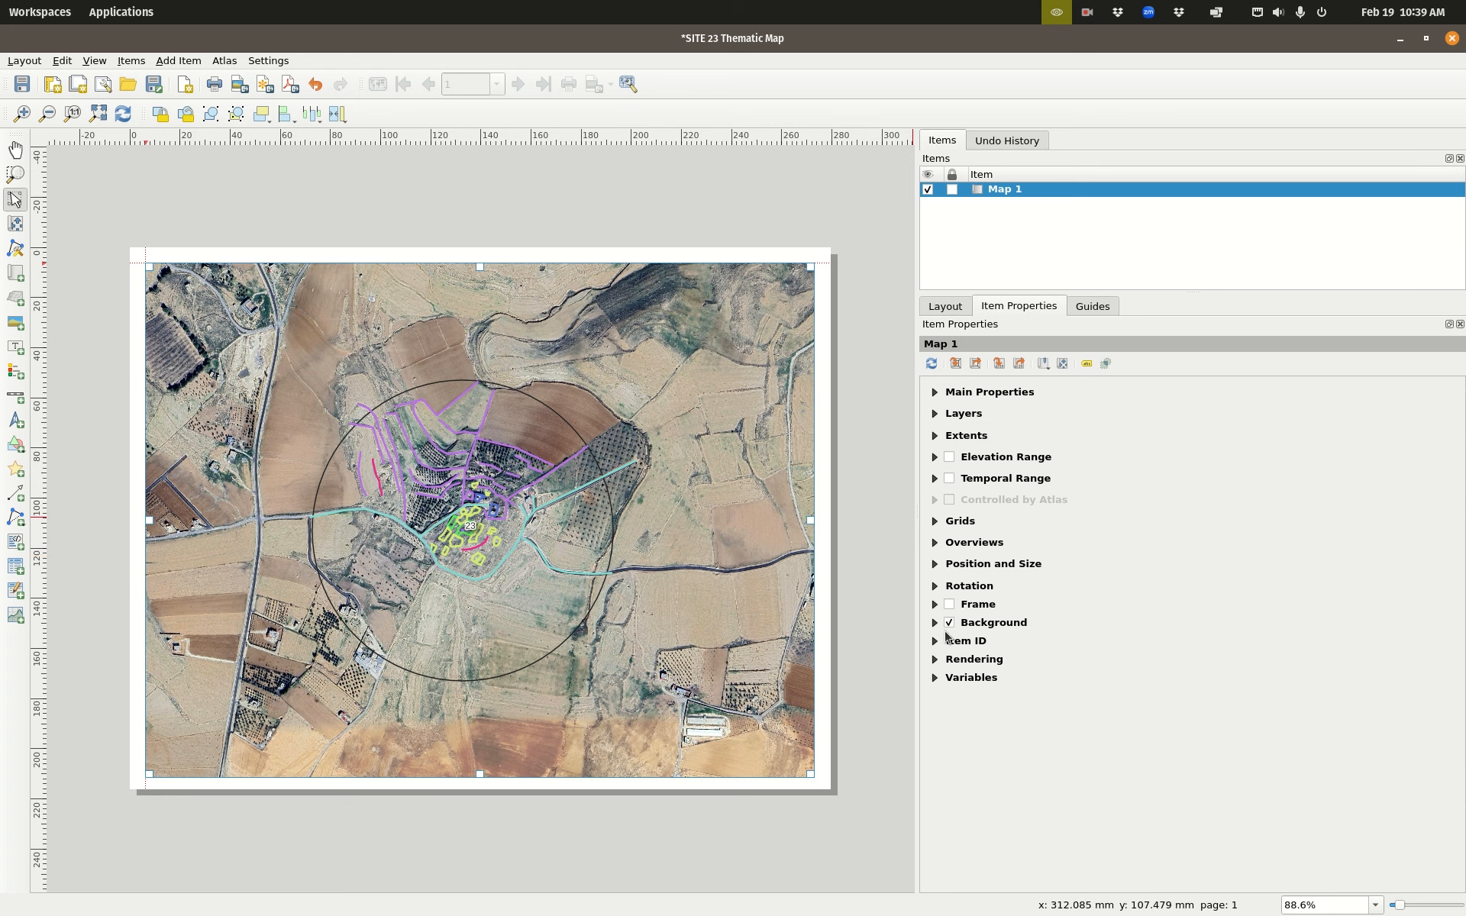
pyautogui.click(934, 563)
pyautogui.click(1363, 628)
pyautogui.click(1363, 685)
pyautogui.click(1359, 676)
pyautogui.click(1357, 734)
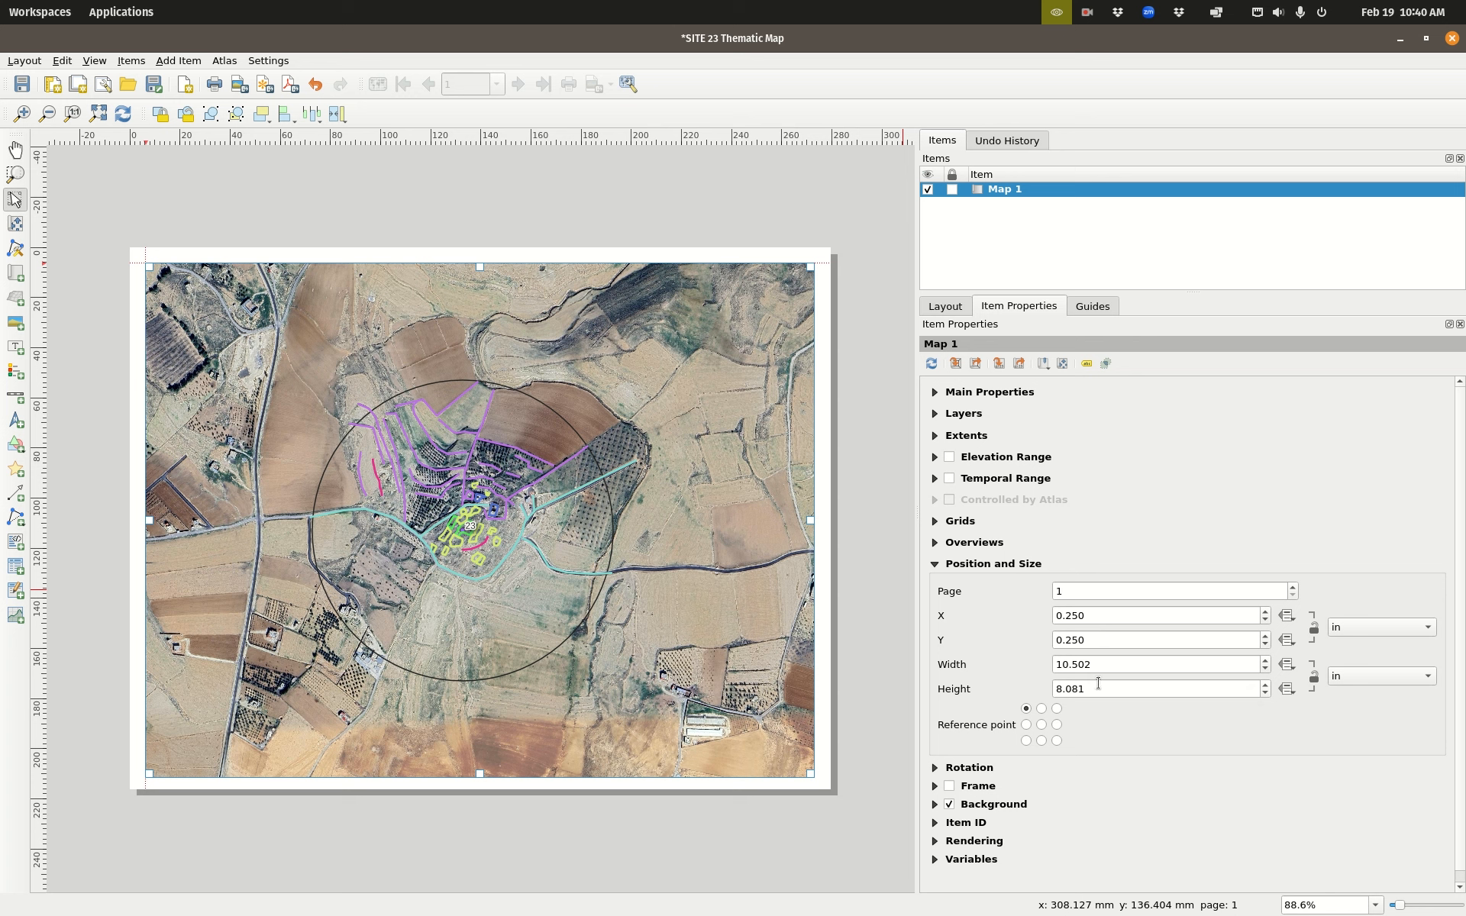
# Step: Set the map's width to 10.5 in
pyautogui.click(1072, 664)
pyautogui.moveTo(1079, 664); pyautogui.dragTo(1102, 663)
pyautogui.press('BackSpace')
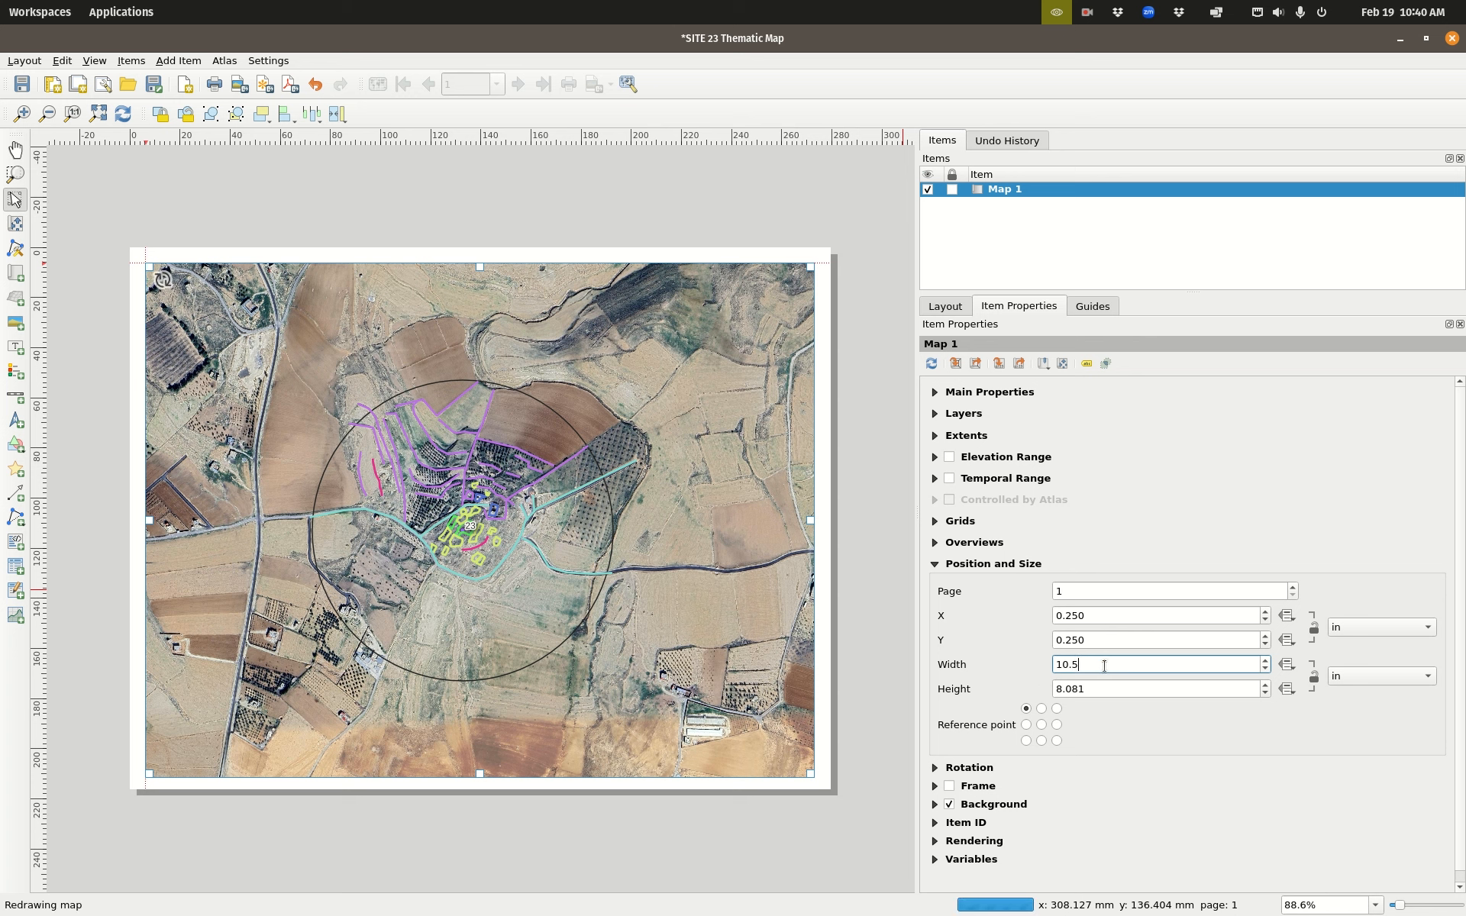
# Step: Set the map's height to 8 in
pyautogui.moveTo(1099, 685); pyautogui.dragTo(1064, 686)
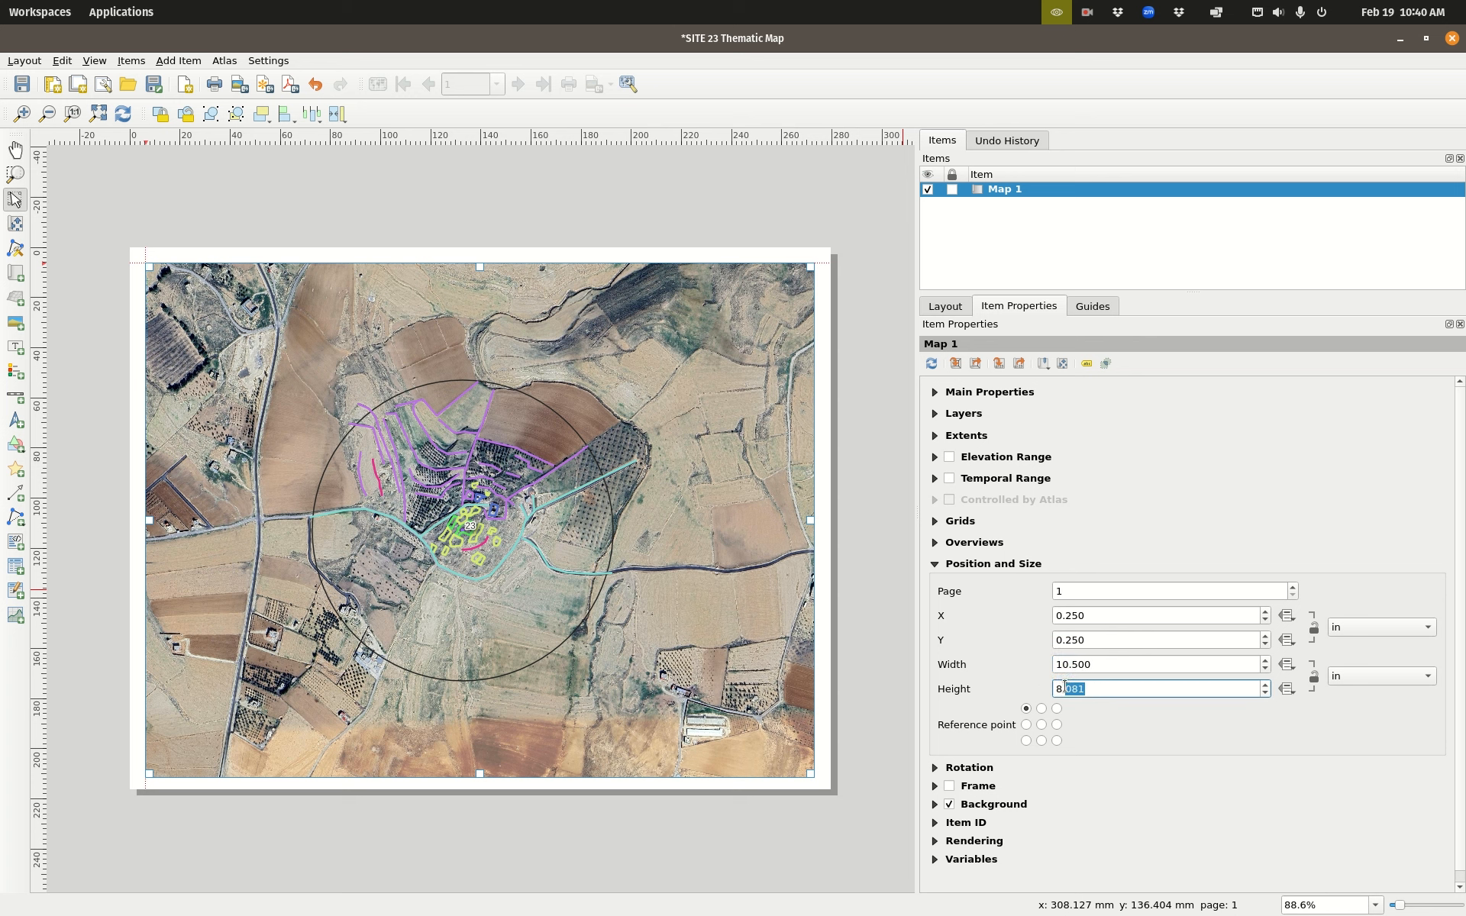
pyautogui.press('BackSpace')
pyautogui.press('Return')
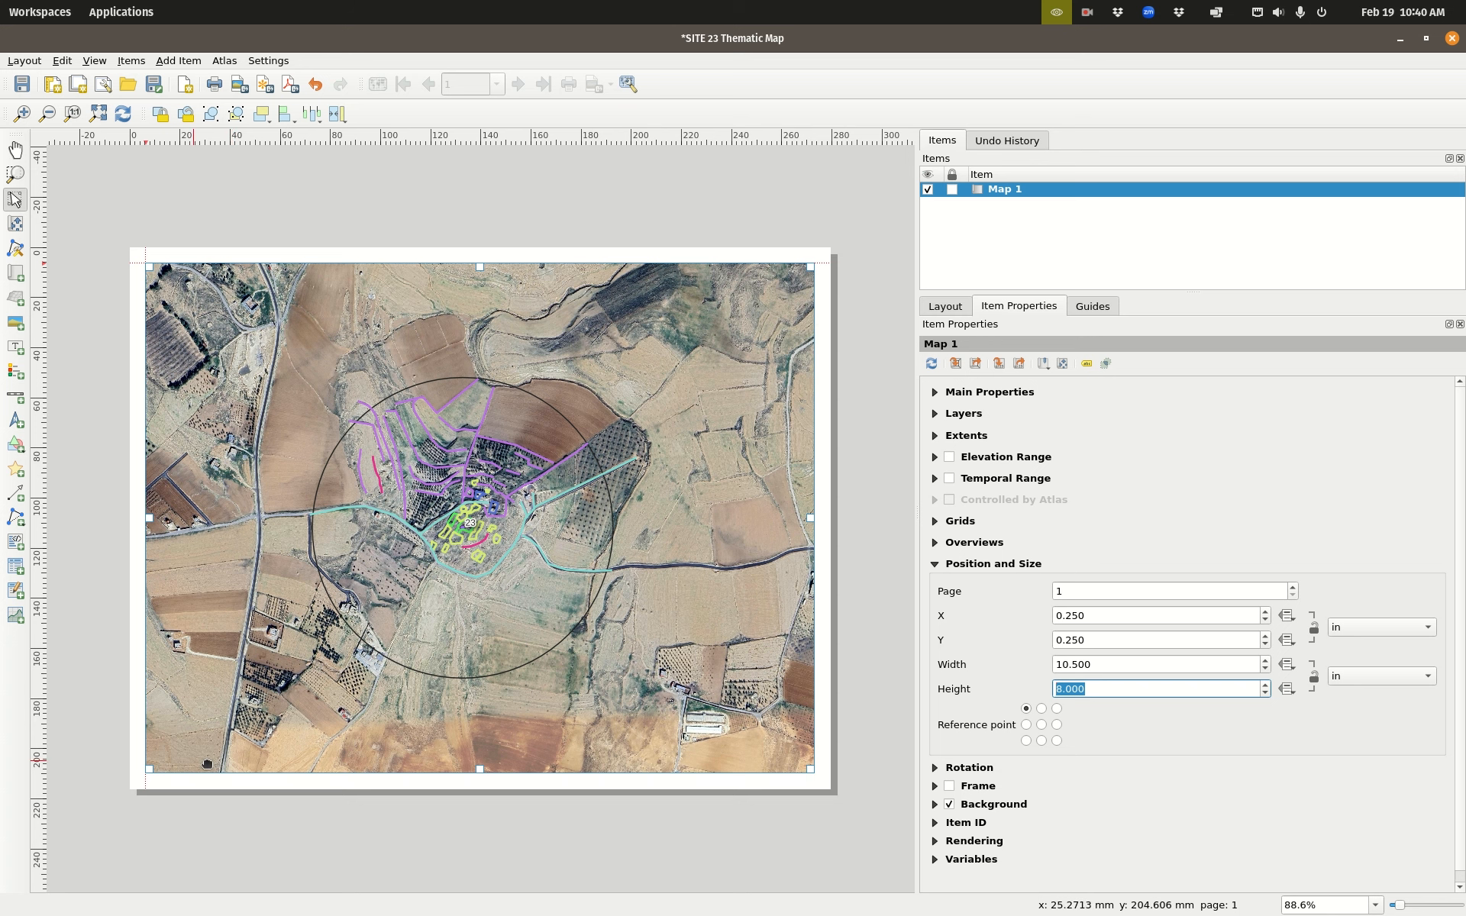
# Step: Enable a black frame around the map and set its thickness to 0.60 mm
pyautogui.click(948, 785)
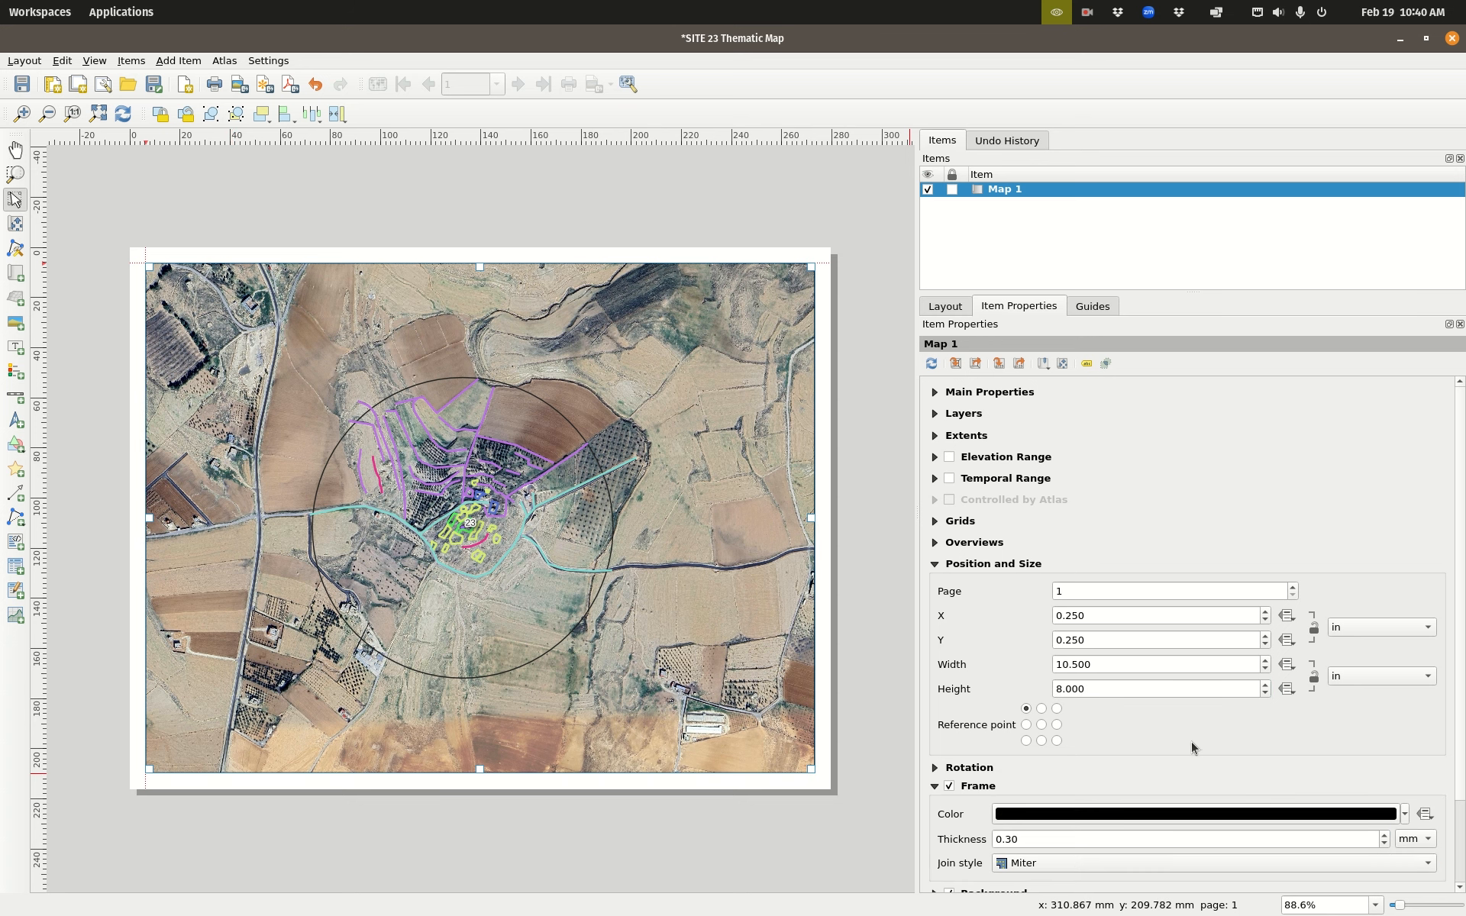
pyautogui.scroll(-2, 1191, 745)
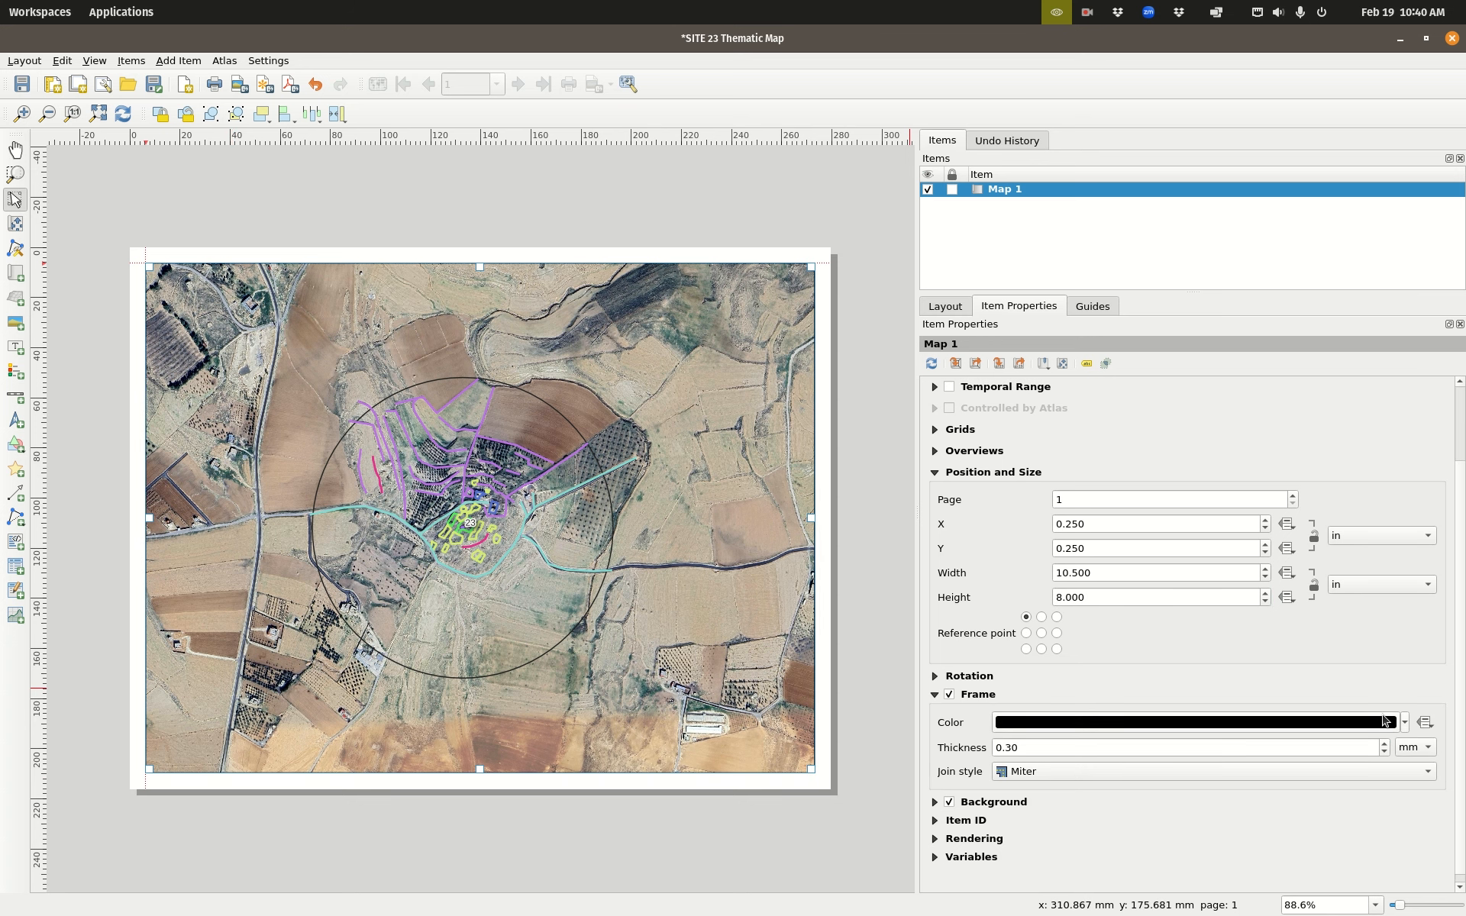
pyautogui.click(1385, 743)
pyautogui.click(1385, 743)
pyautogui.click(1385, 744)
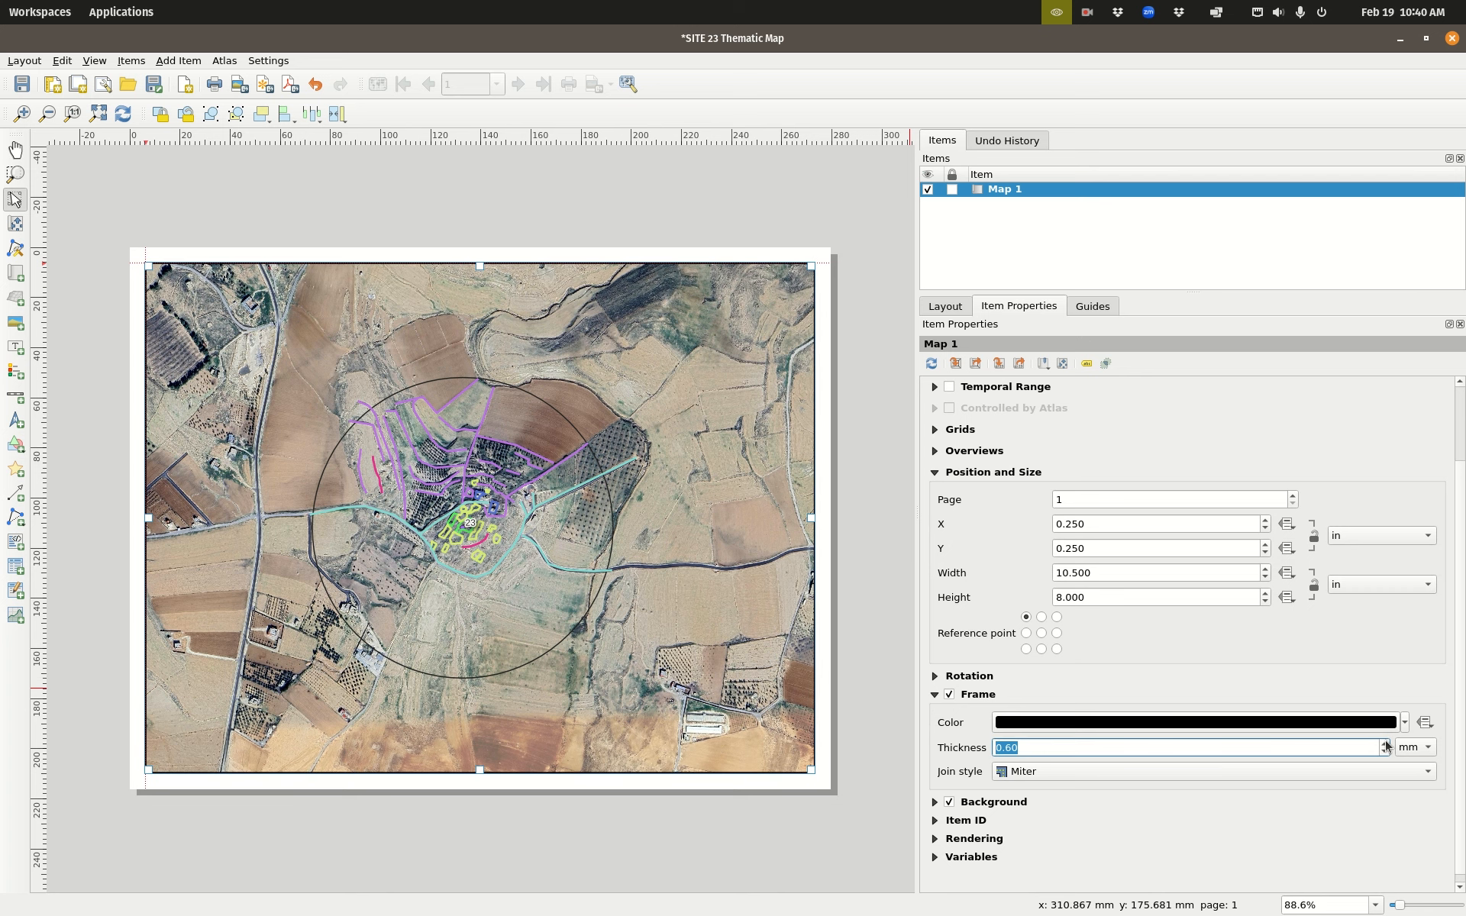
pyautogui.click(853, 506)
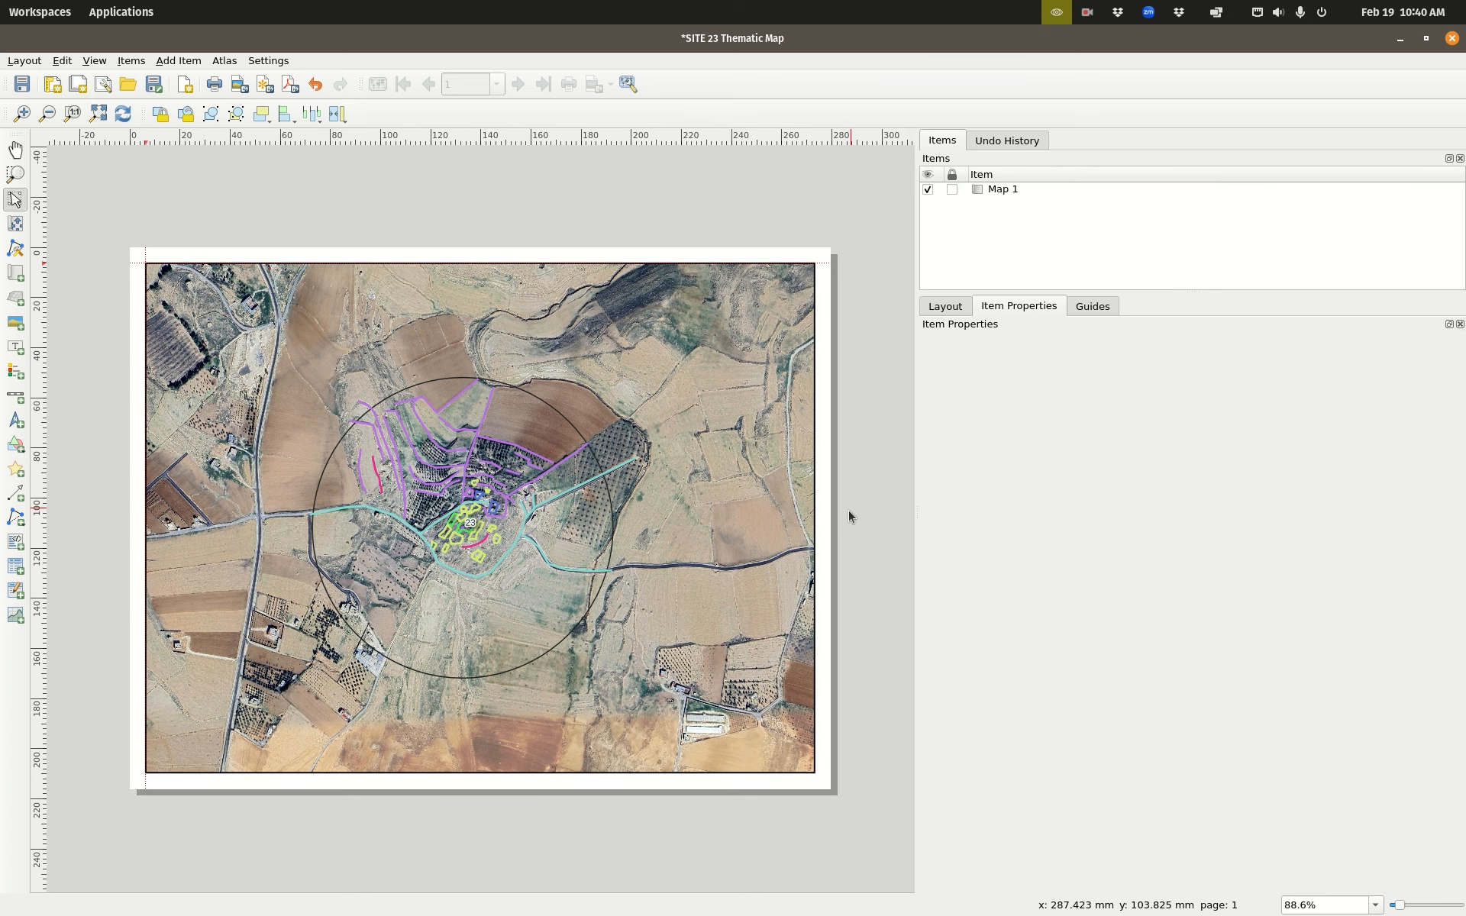
# Step: Add a grid to Map 1 and open the new grid's properties for editing
pyautogui.click(1006, 193)
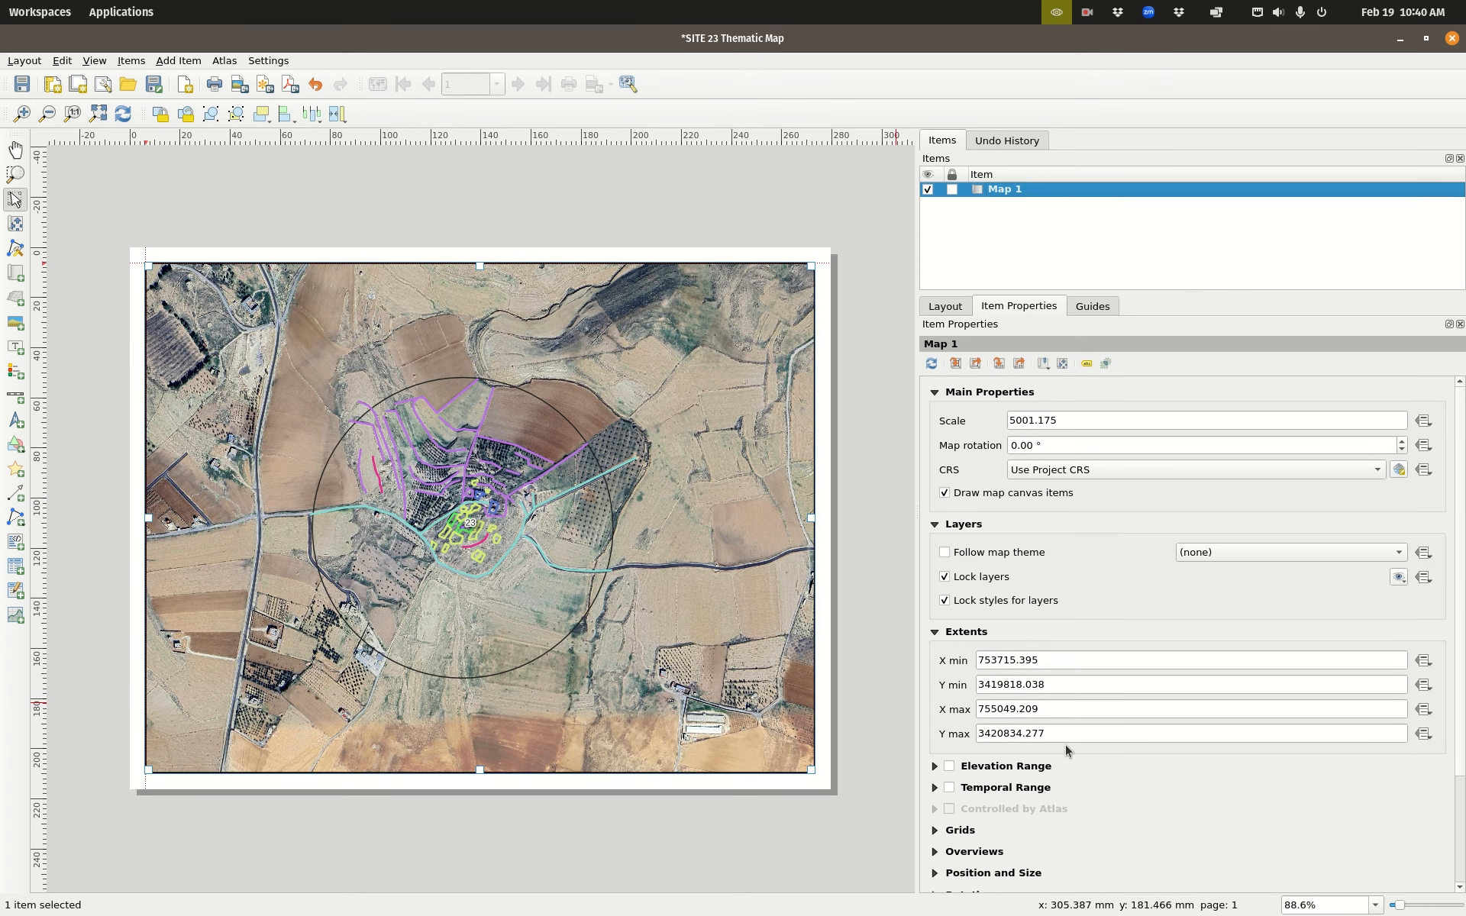
pyautogui.scroll(-3, 1165, 799)
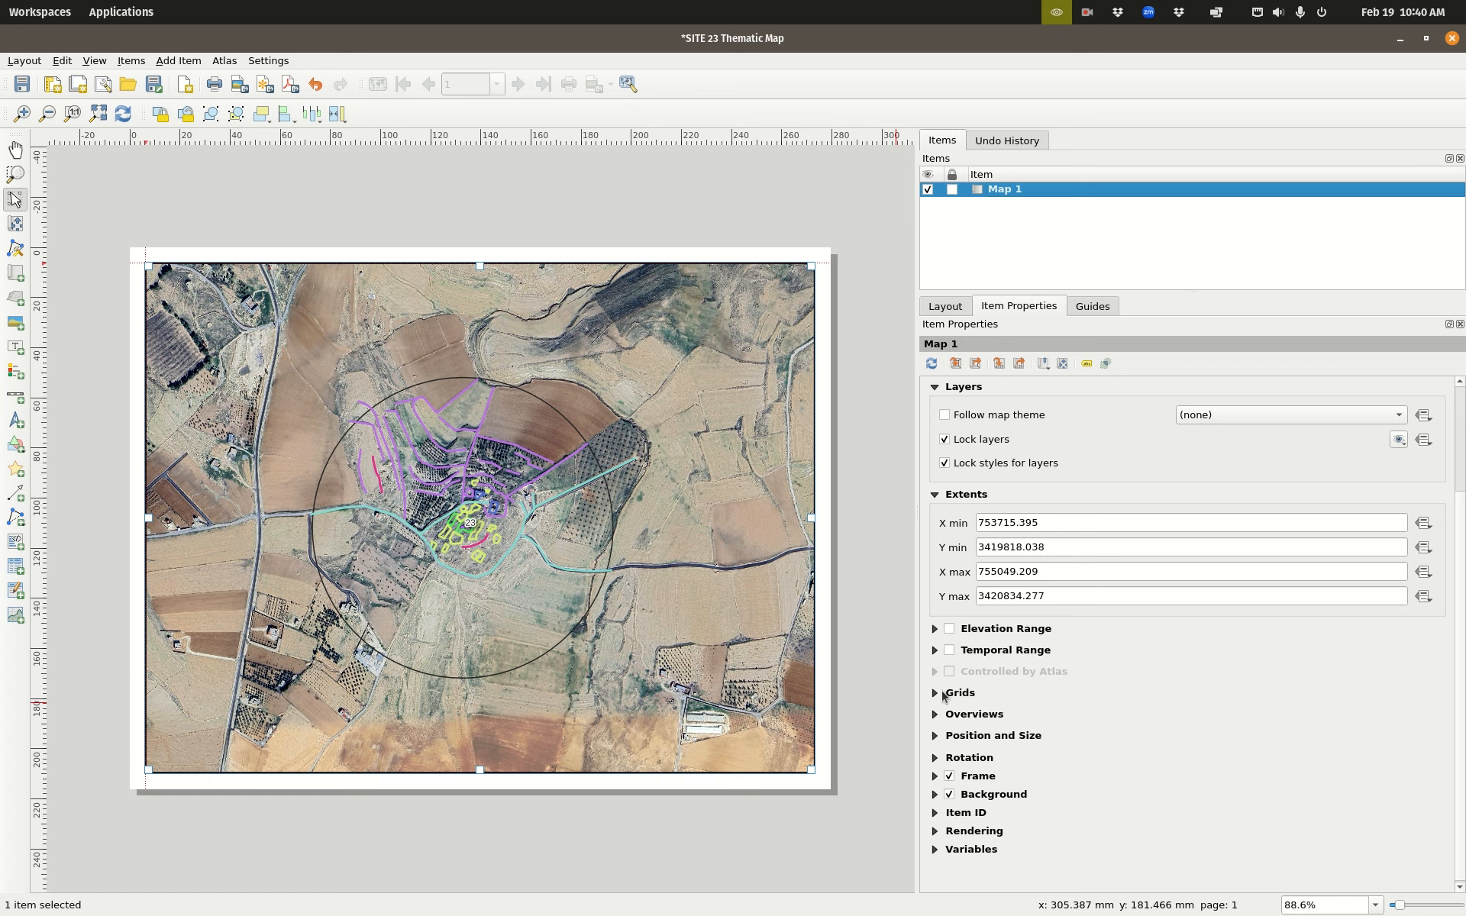
pyautogui.click(937, 694)
pyautogui.scroll(-1, 1101, 657)
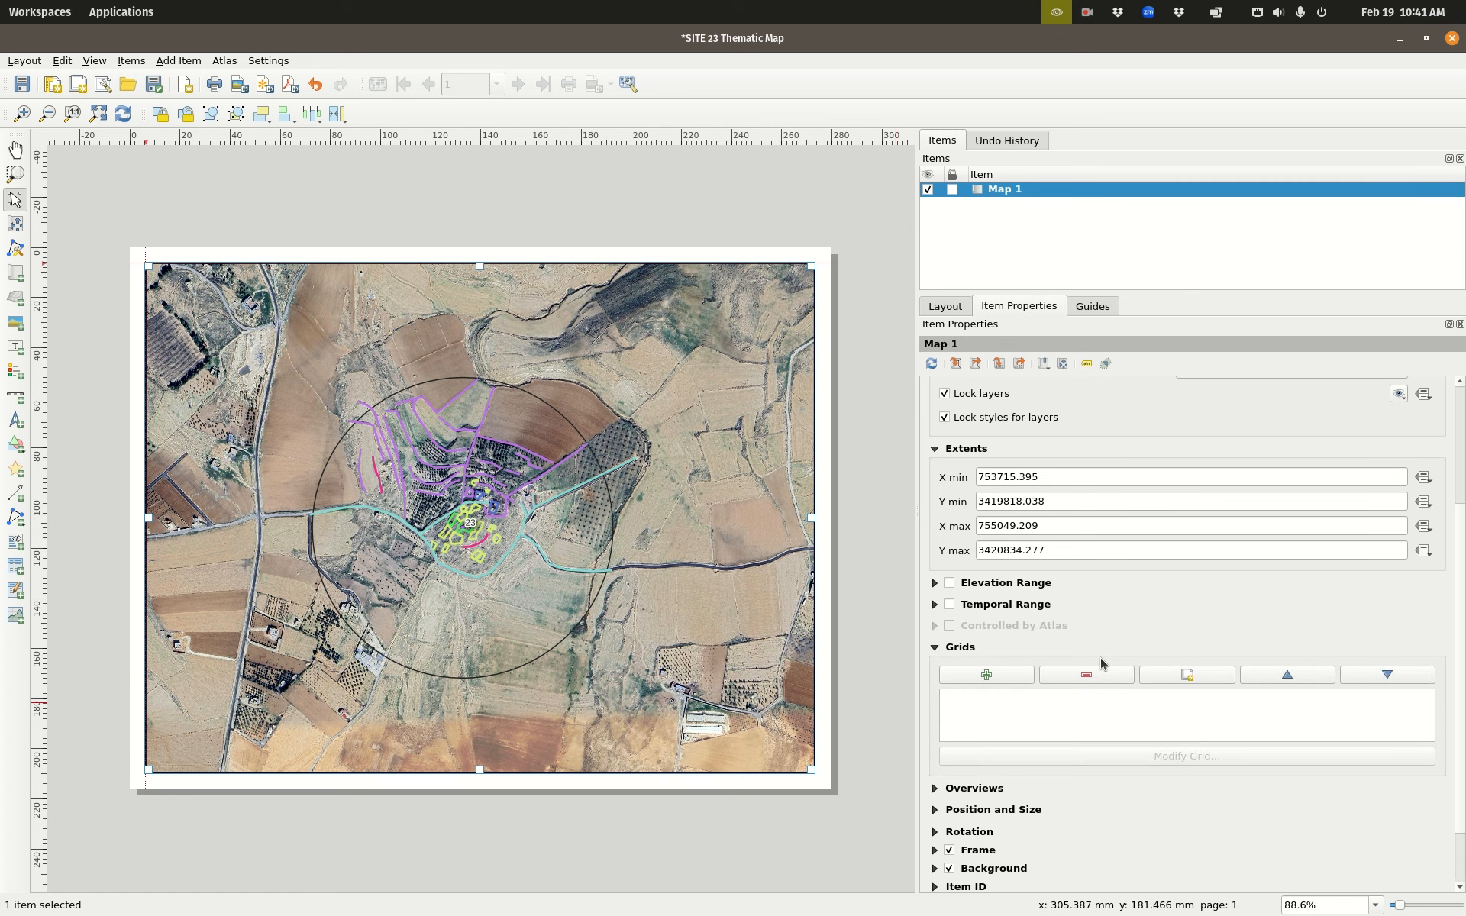
pyautogui.click(1014, 676)
pyautogui.scroll(-1, 1165, 645)
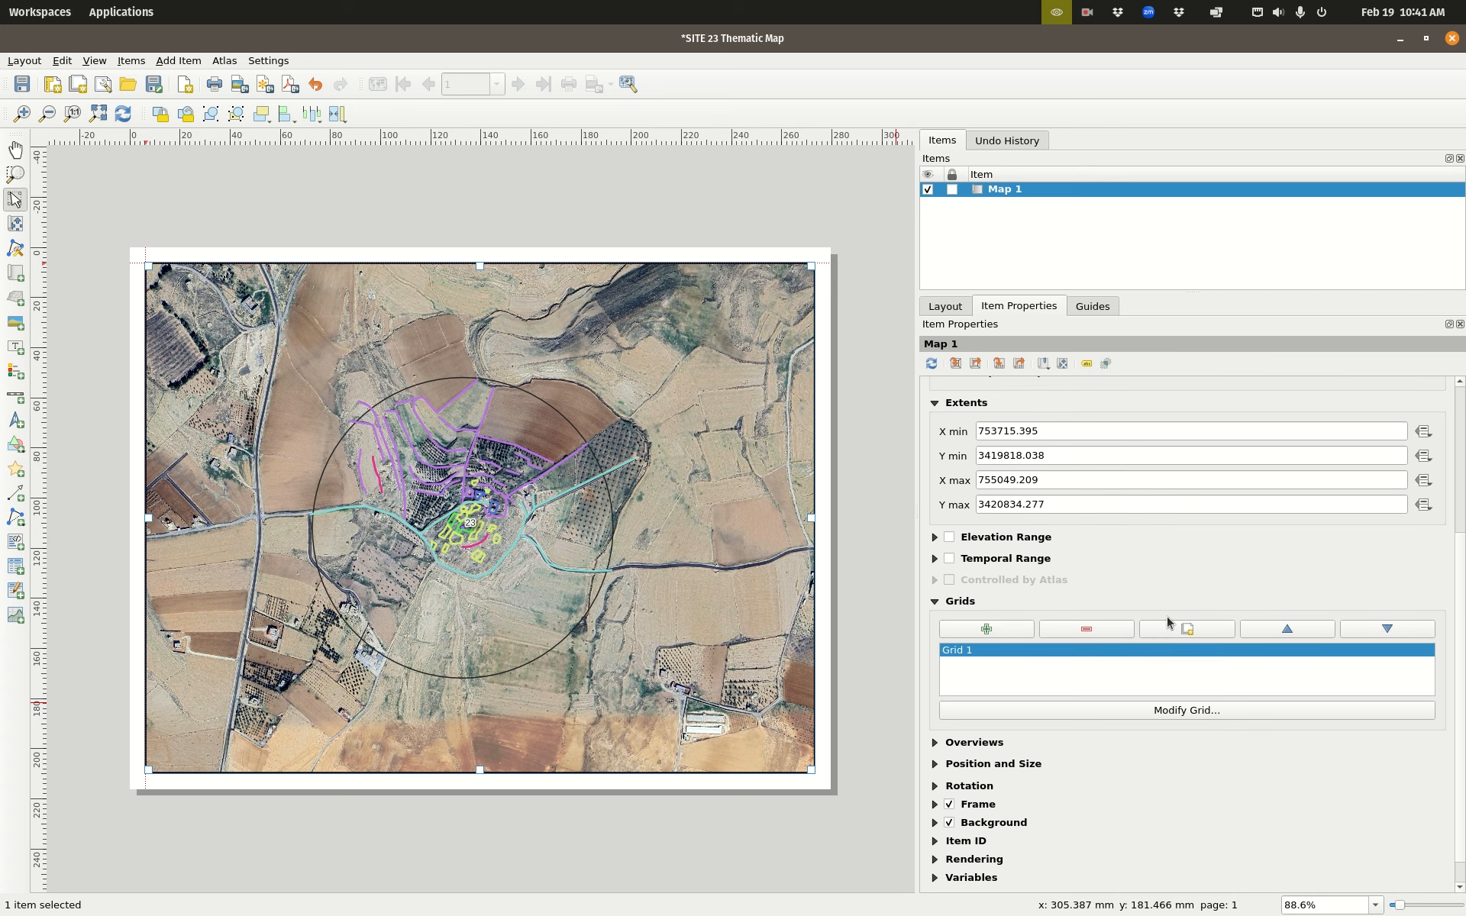
pyautogui.click(1179, 710)
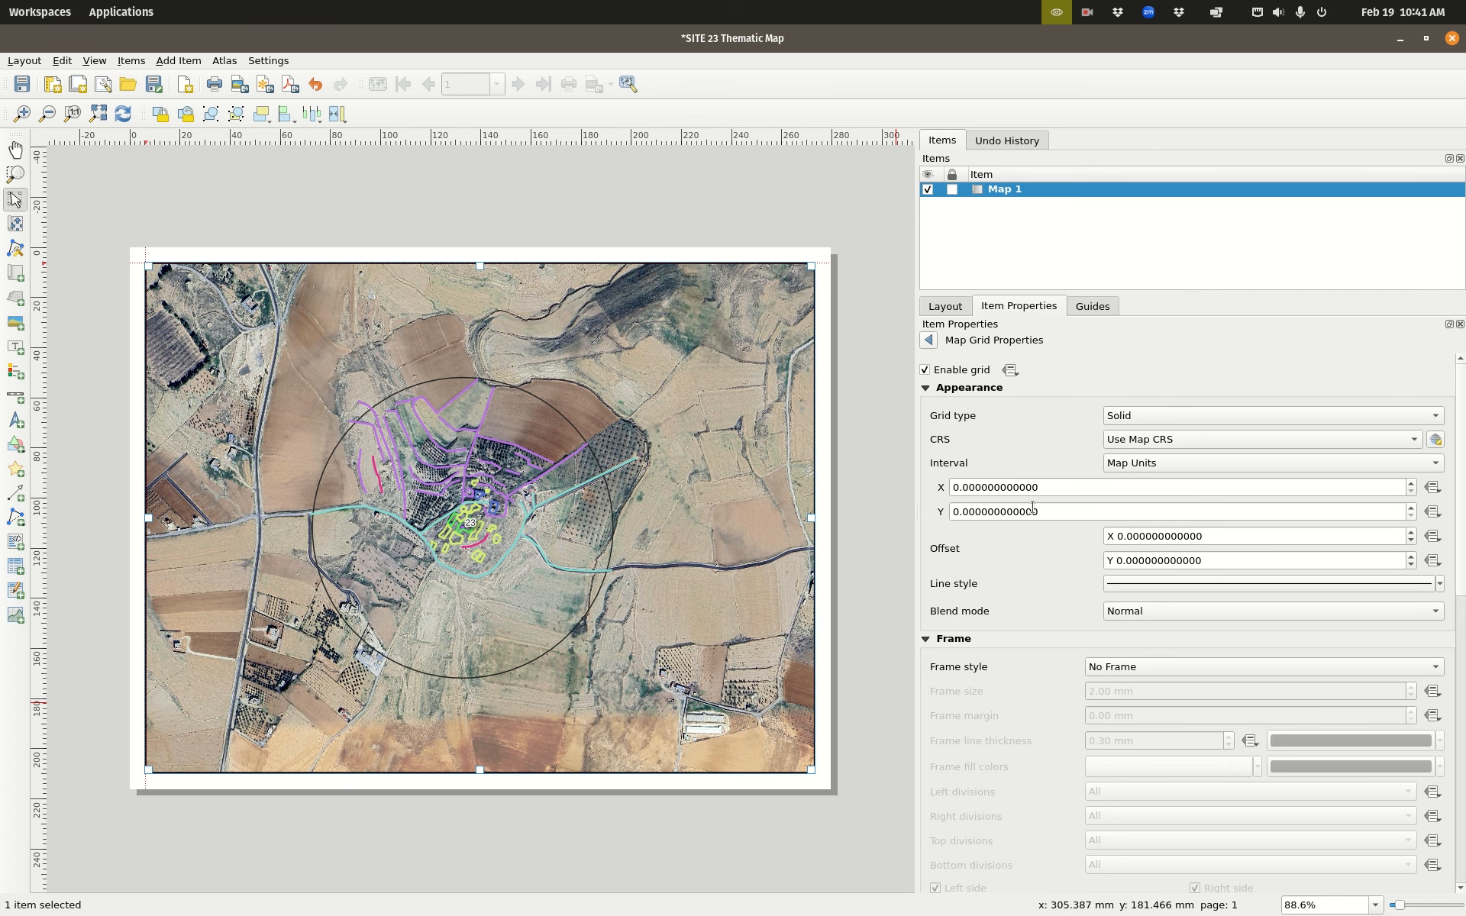
# Step: Set the grid's X and Y intervals to 100 map units each
pyautogui.click(956, 487)
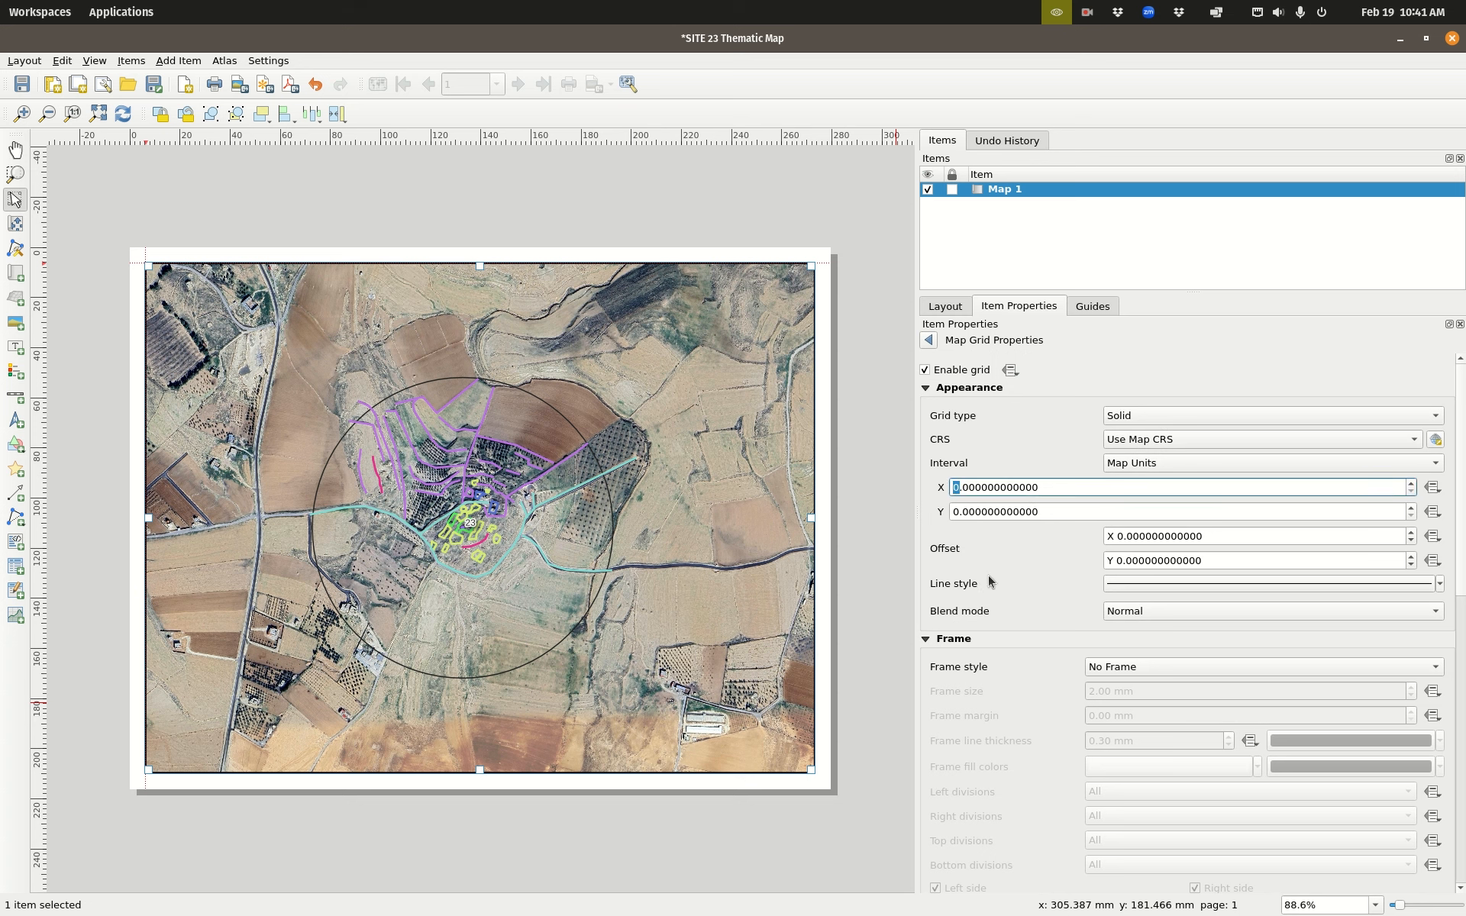
pyautogui.write('1')
pyautogui.doubleClick(955, 511)
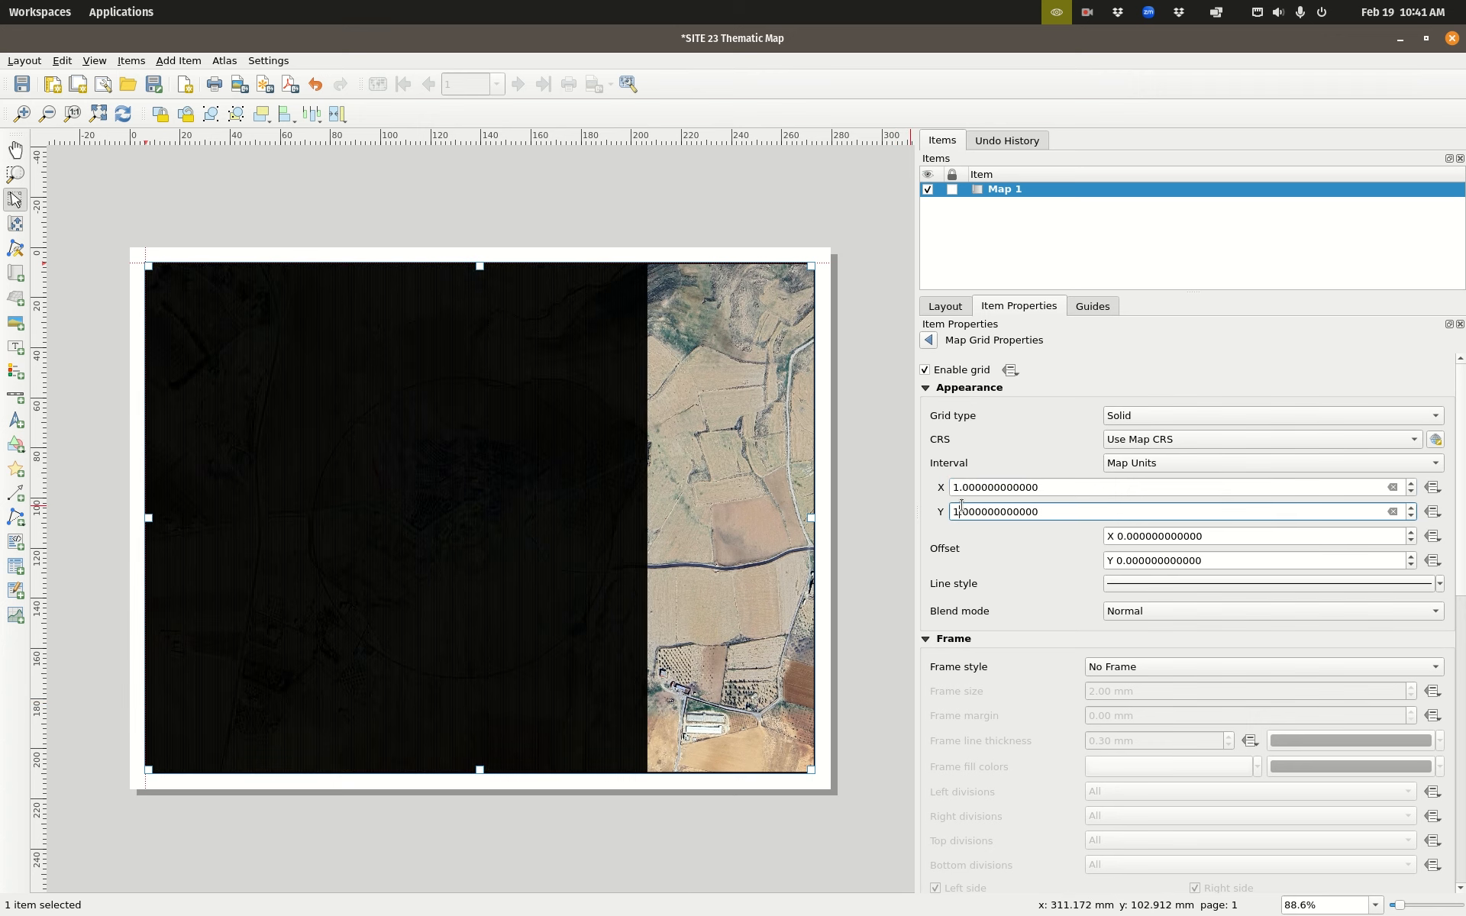
pyautogui.click(956, 489)
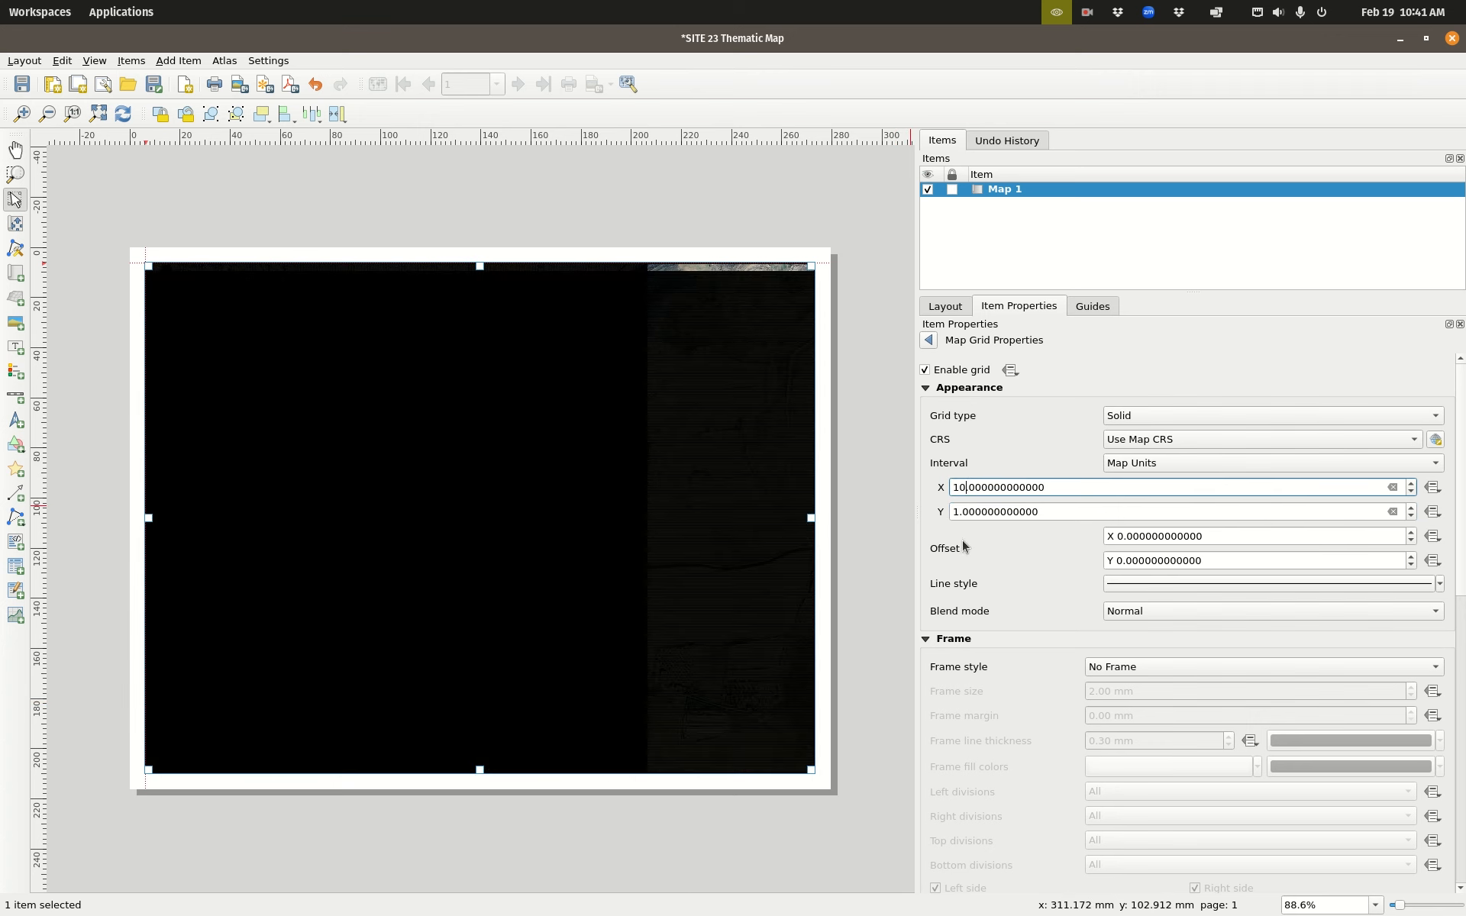
pyautogui.click(957, 512)
pyautogui.write('0')
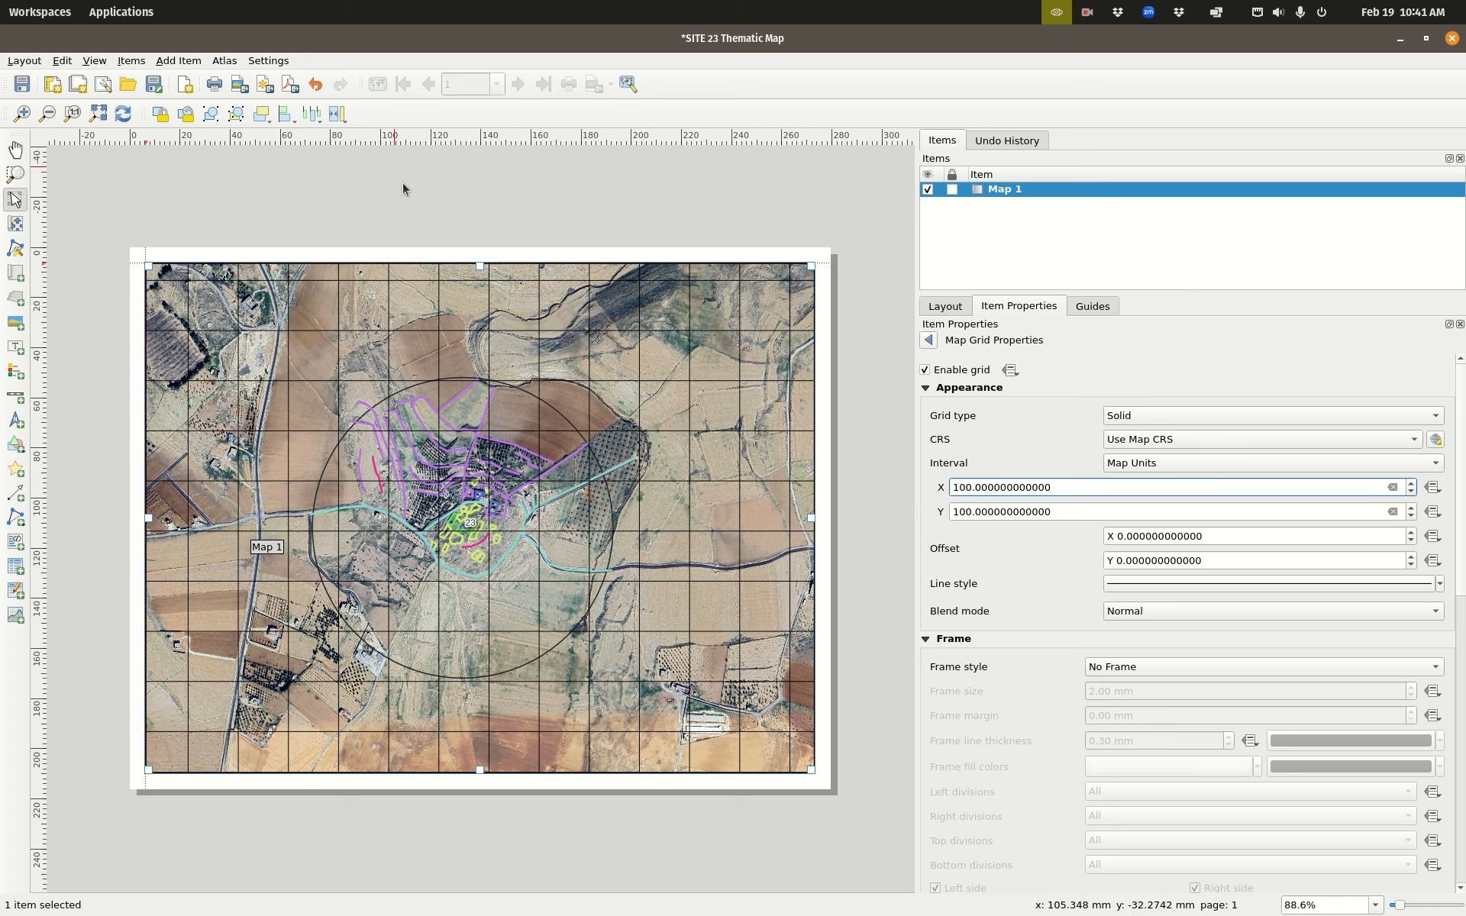
# Step: Try the Cross, Markers, and Frame and annotations only grid types, and return the grid to Solid
pyautogui.click(1134, 420)
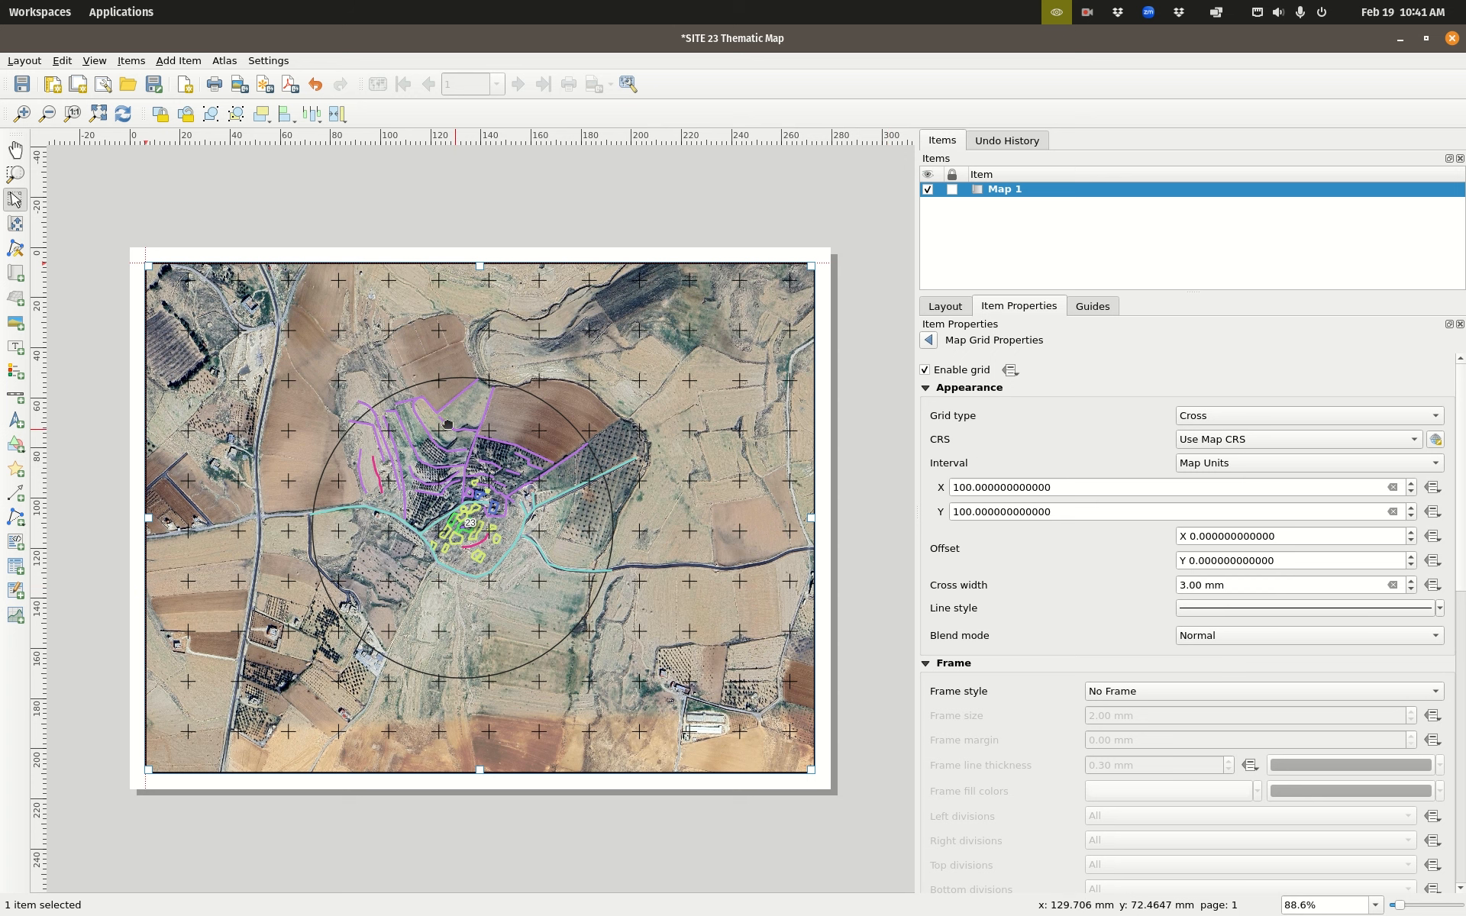
pyautogui.click(1183, 418)
pyautogui.click(1196, 435)
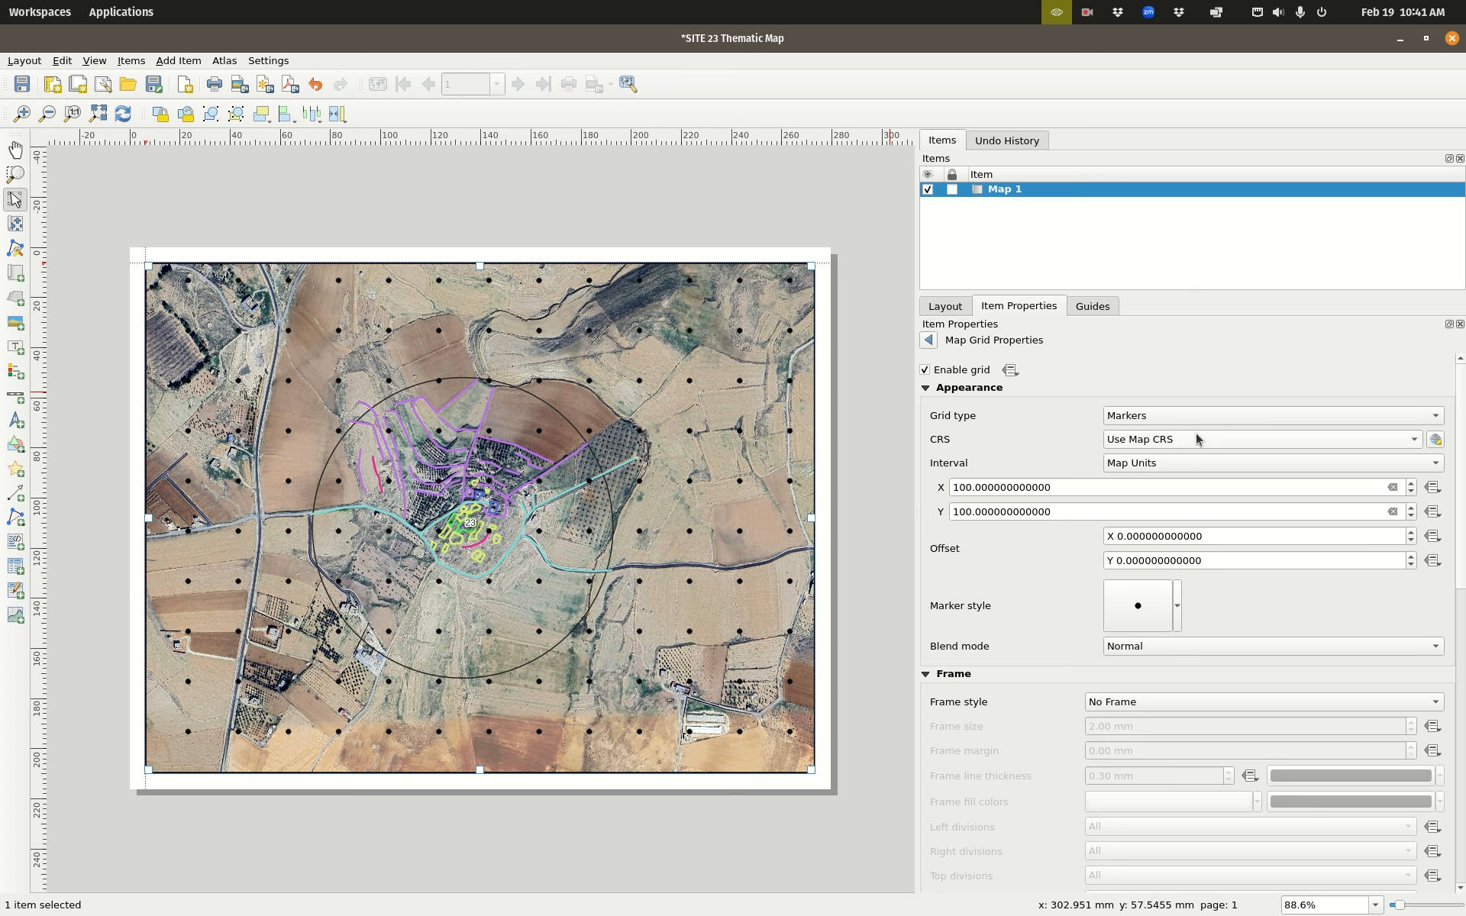
pyautogui.click(1212, 417)
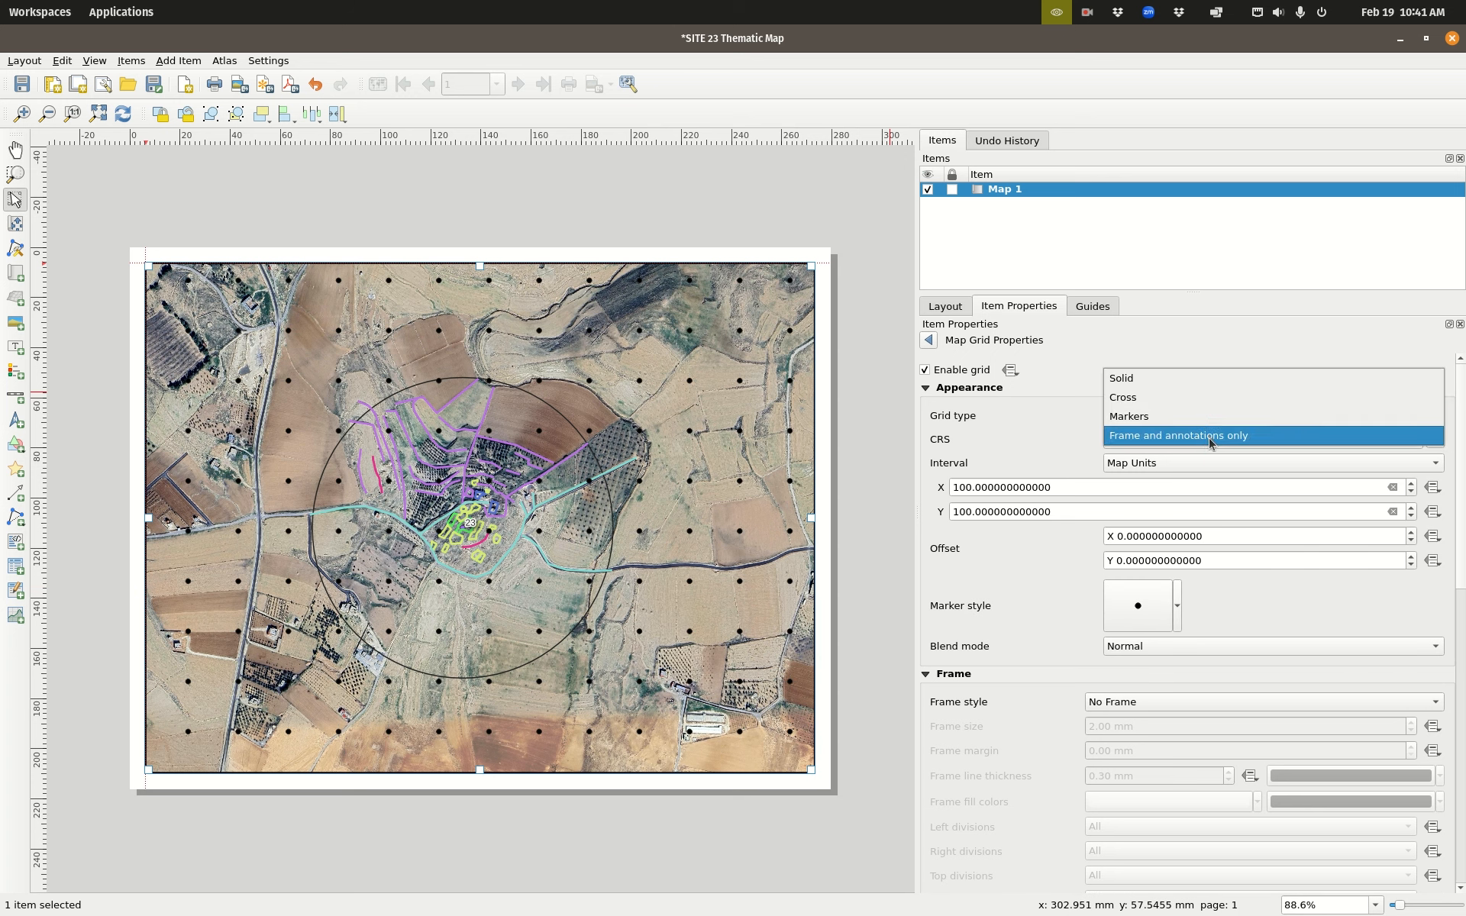
pyautogui.click(1211, 437)
pyautogui.click(1179, 416)
pyautogui.click(1171, 356)
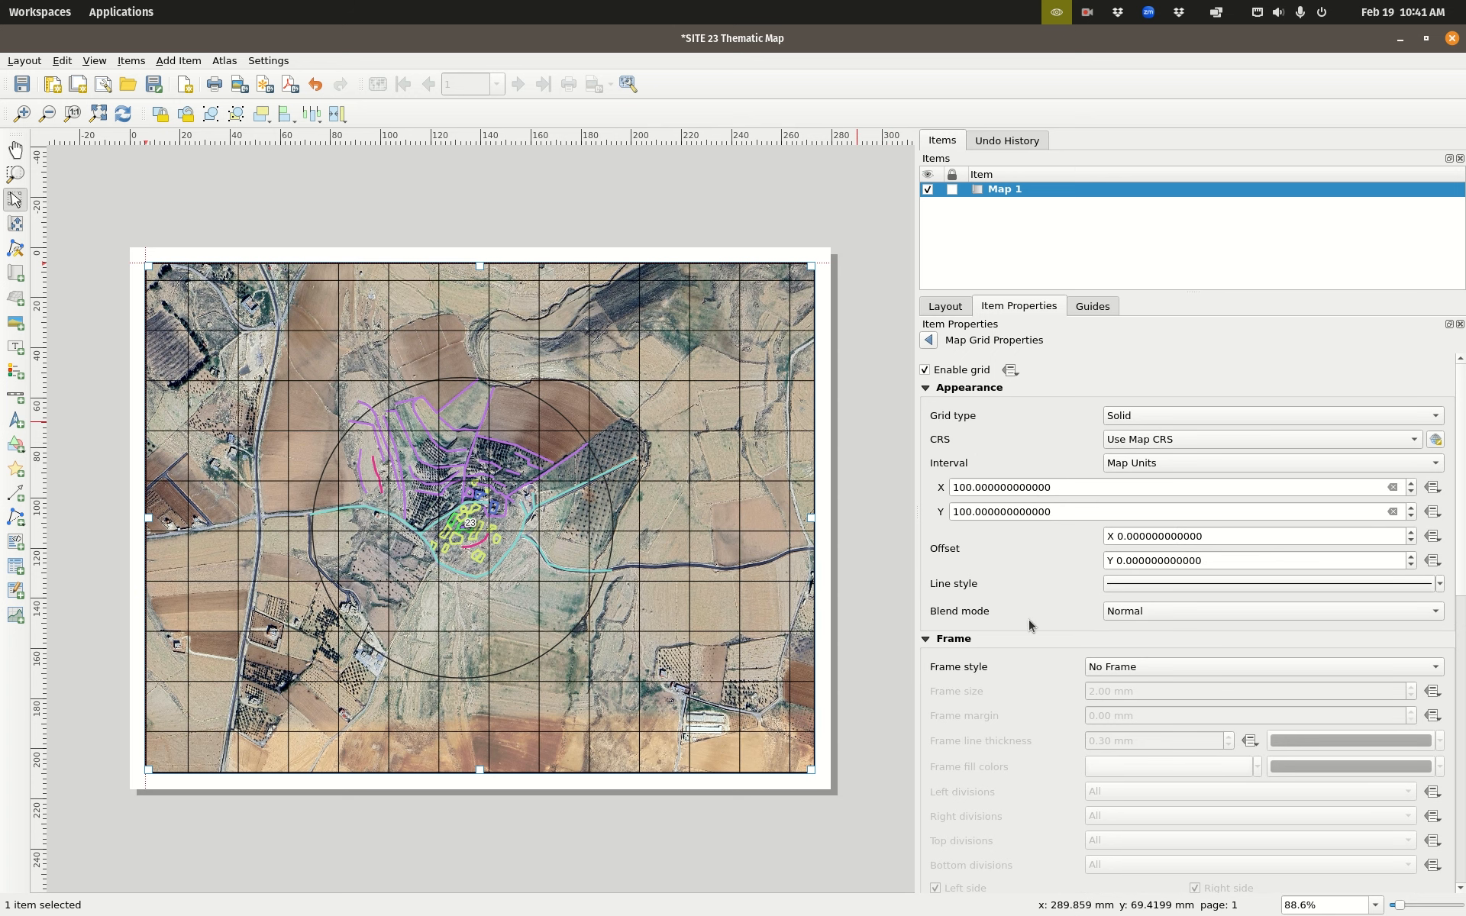
# Step: Try the Zebra frame style on the grid, and set it to Interior and Exterior Ticks instead
pyautogui.scroll(-1, 1029, 579)
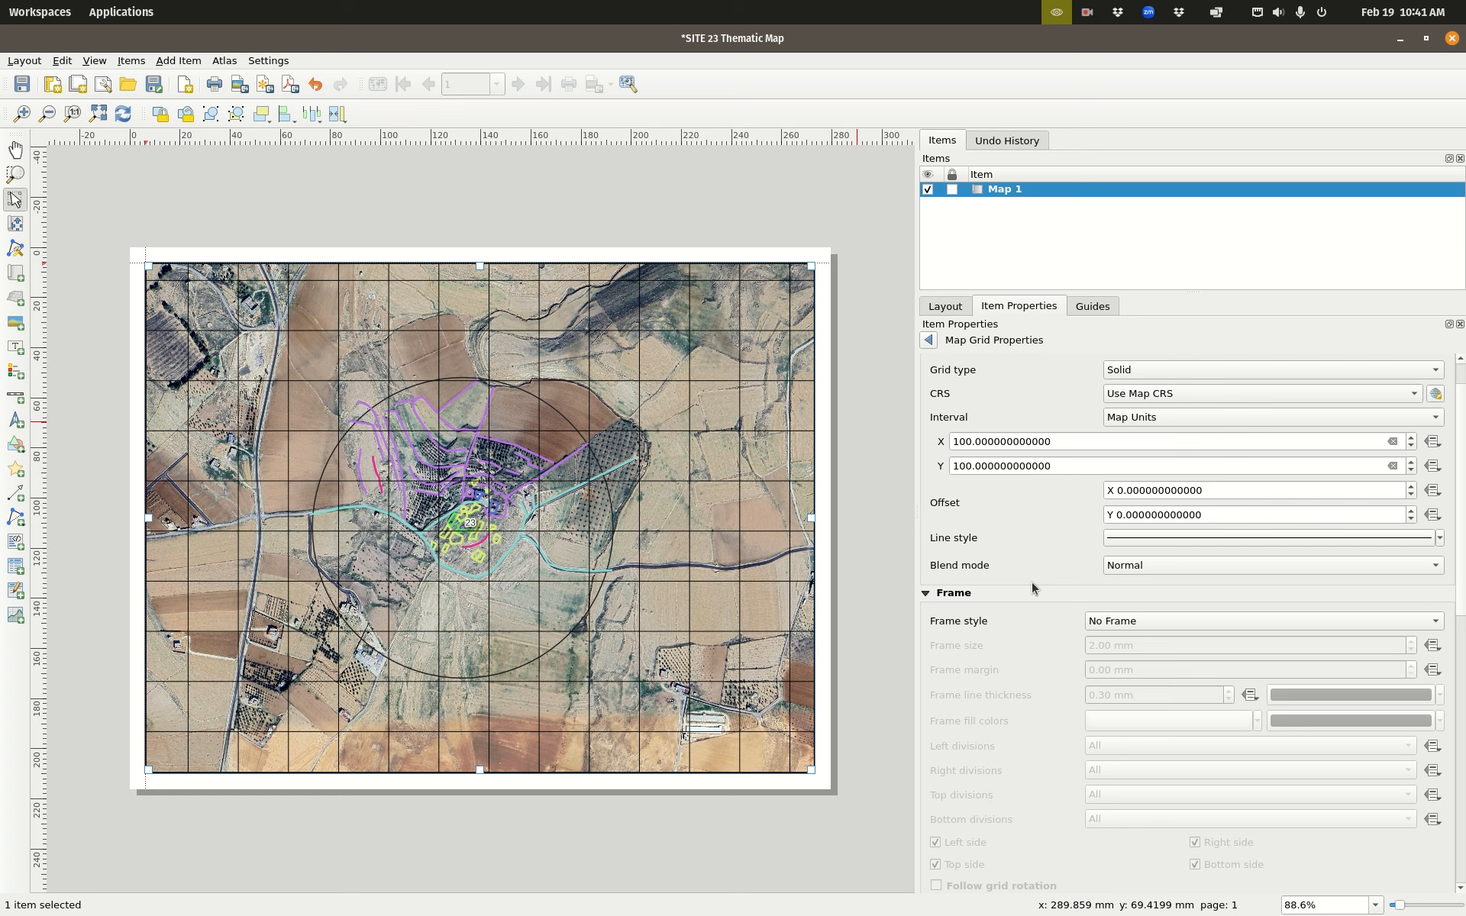
pyautogui.click(1133, 620)
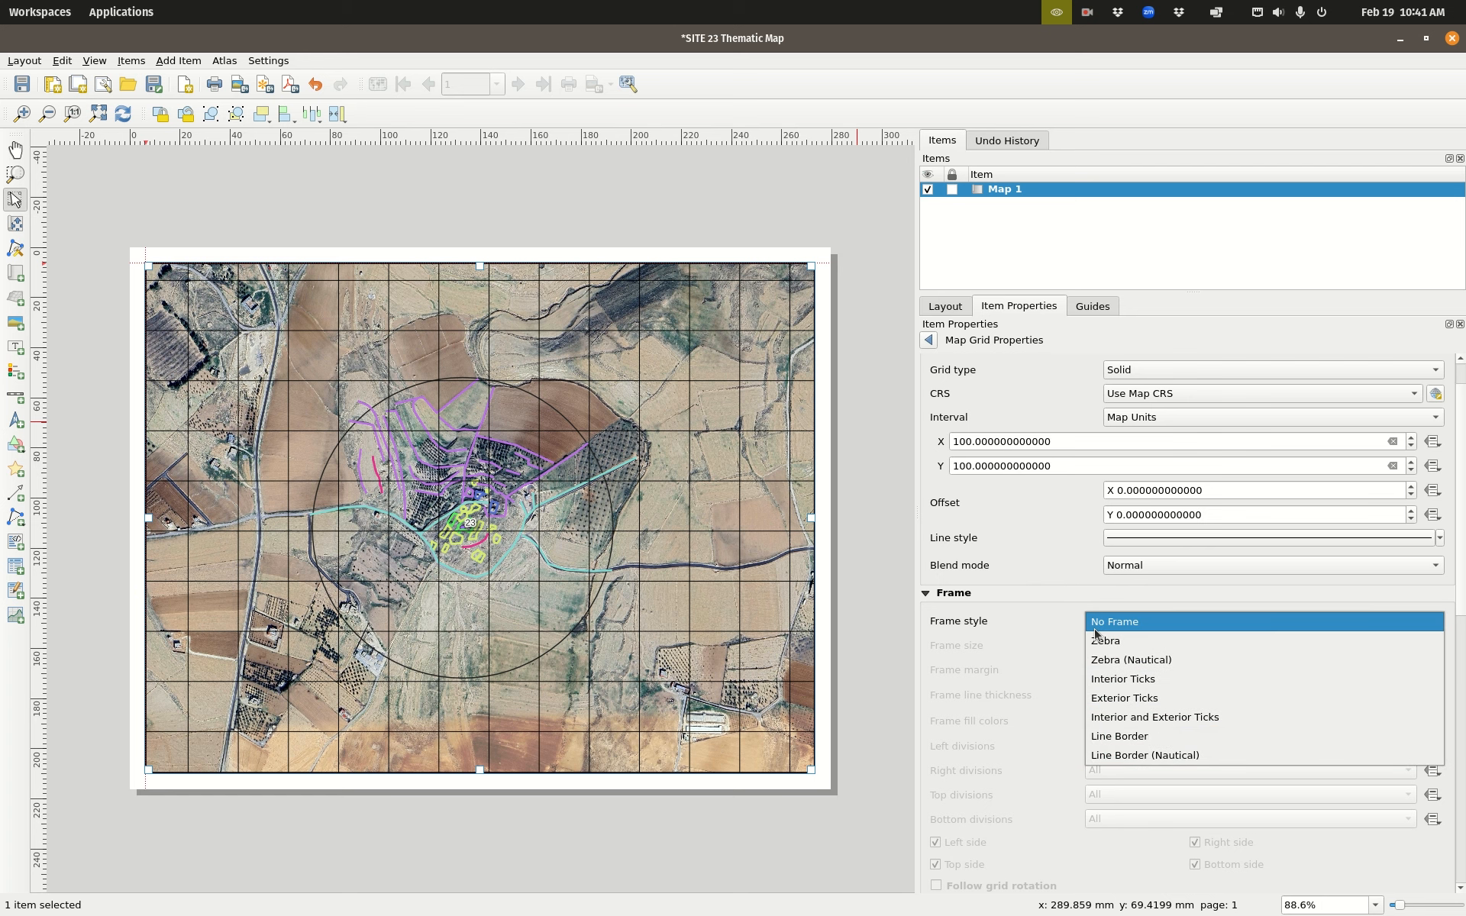
pyautogui.click(1107, 649)
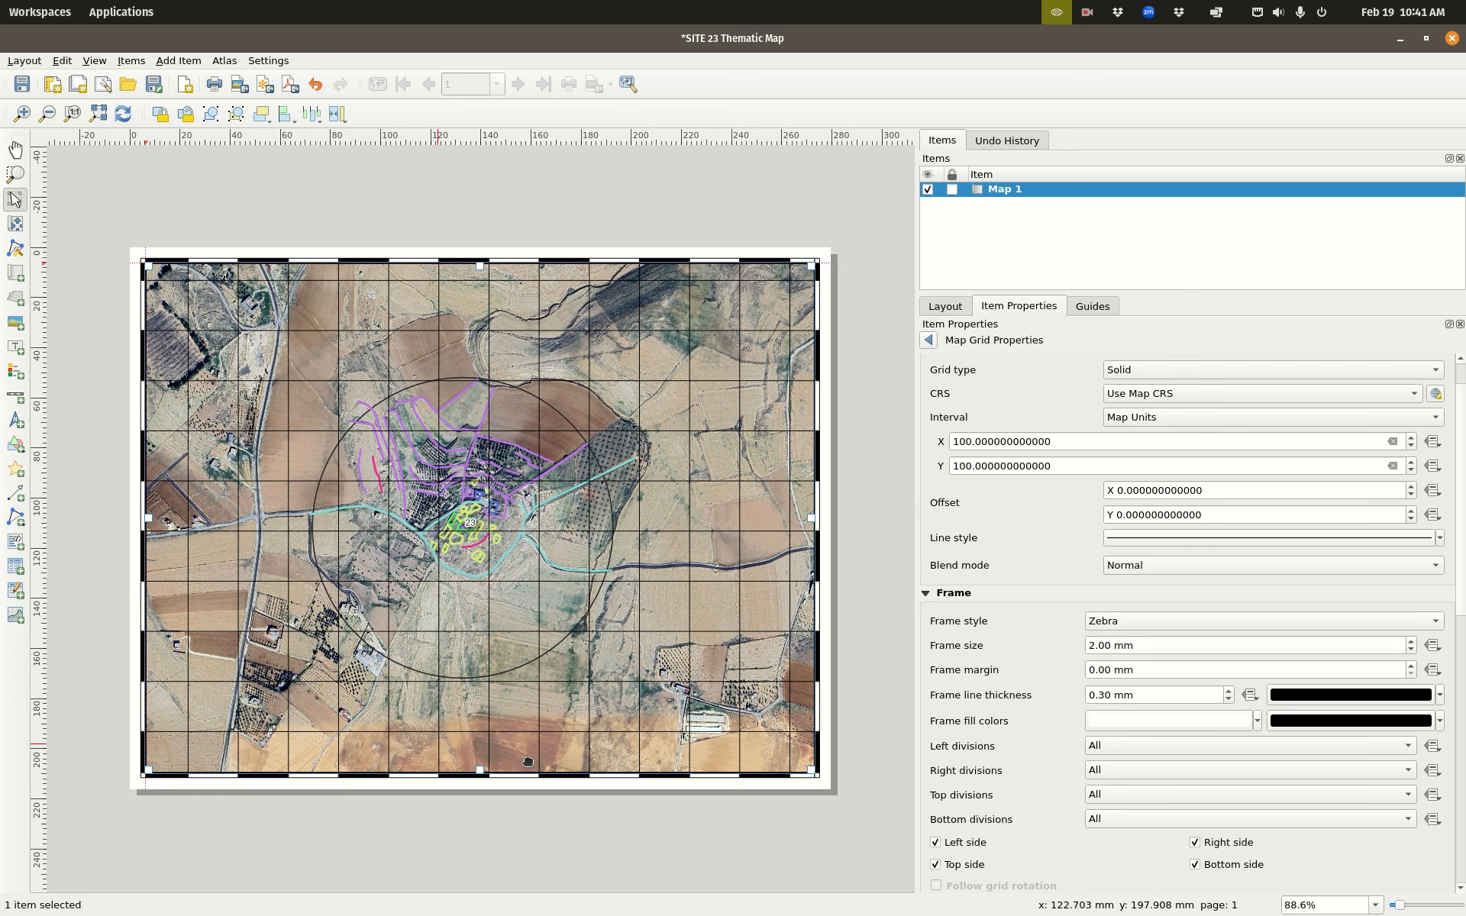
pyautogui.click(1092, 621)
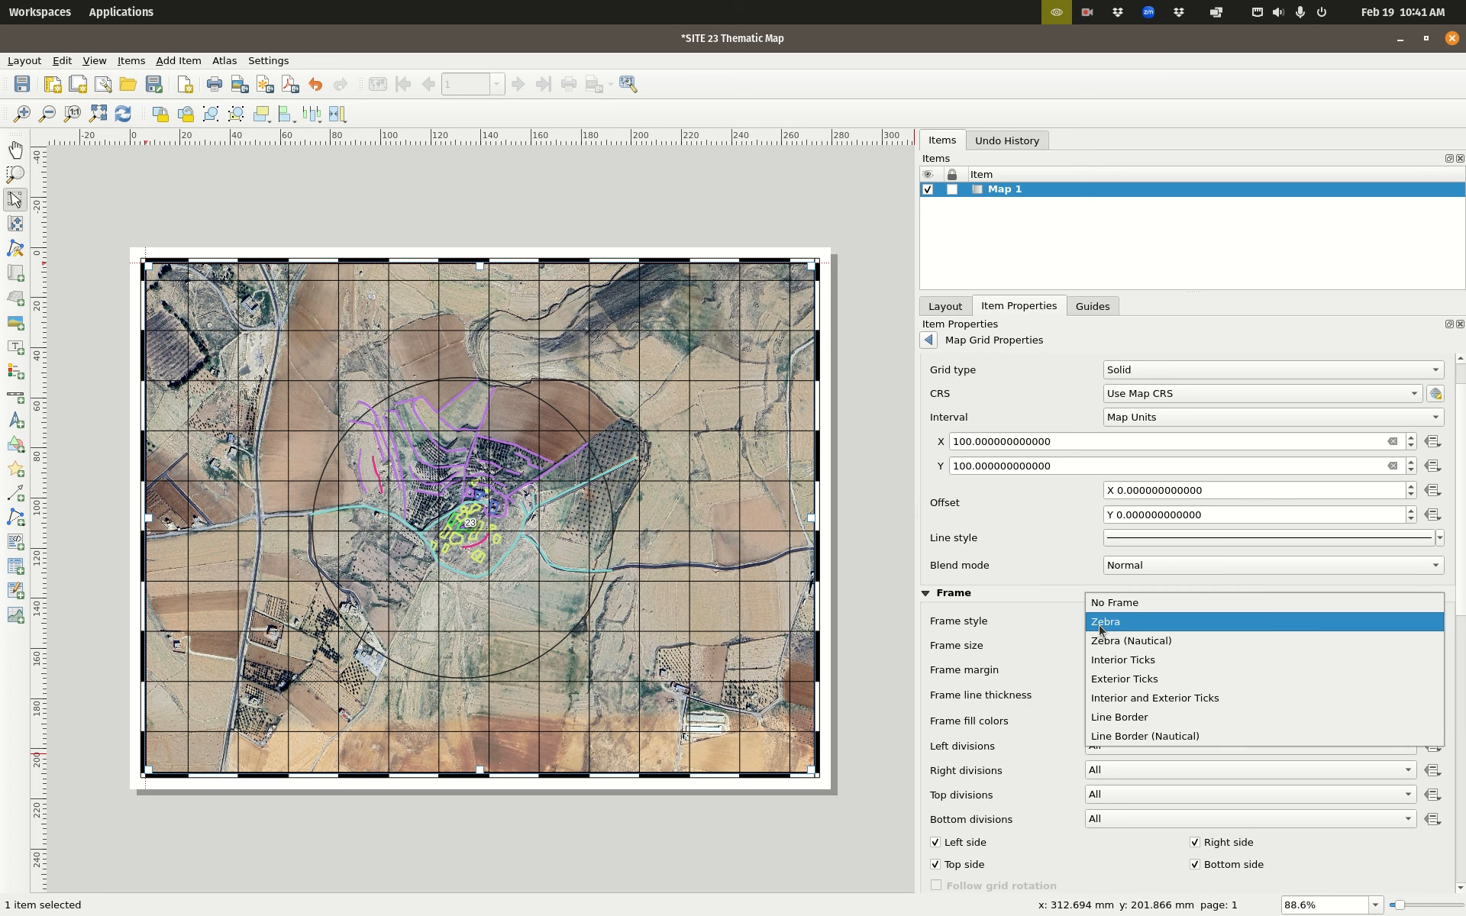
pyautogui.click(1195, 704)
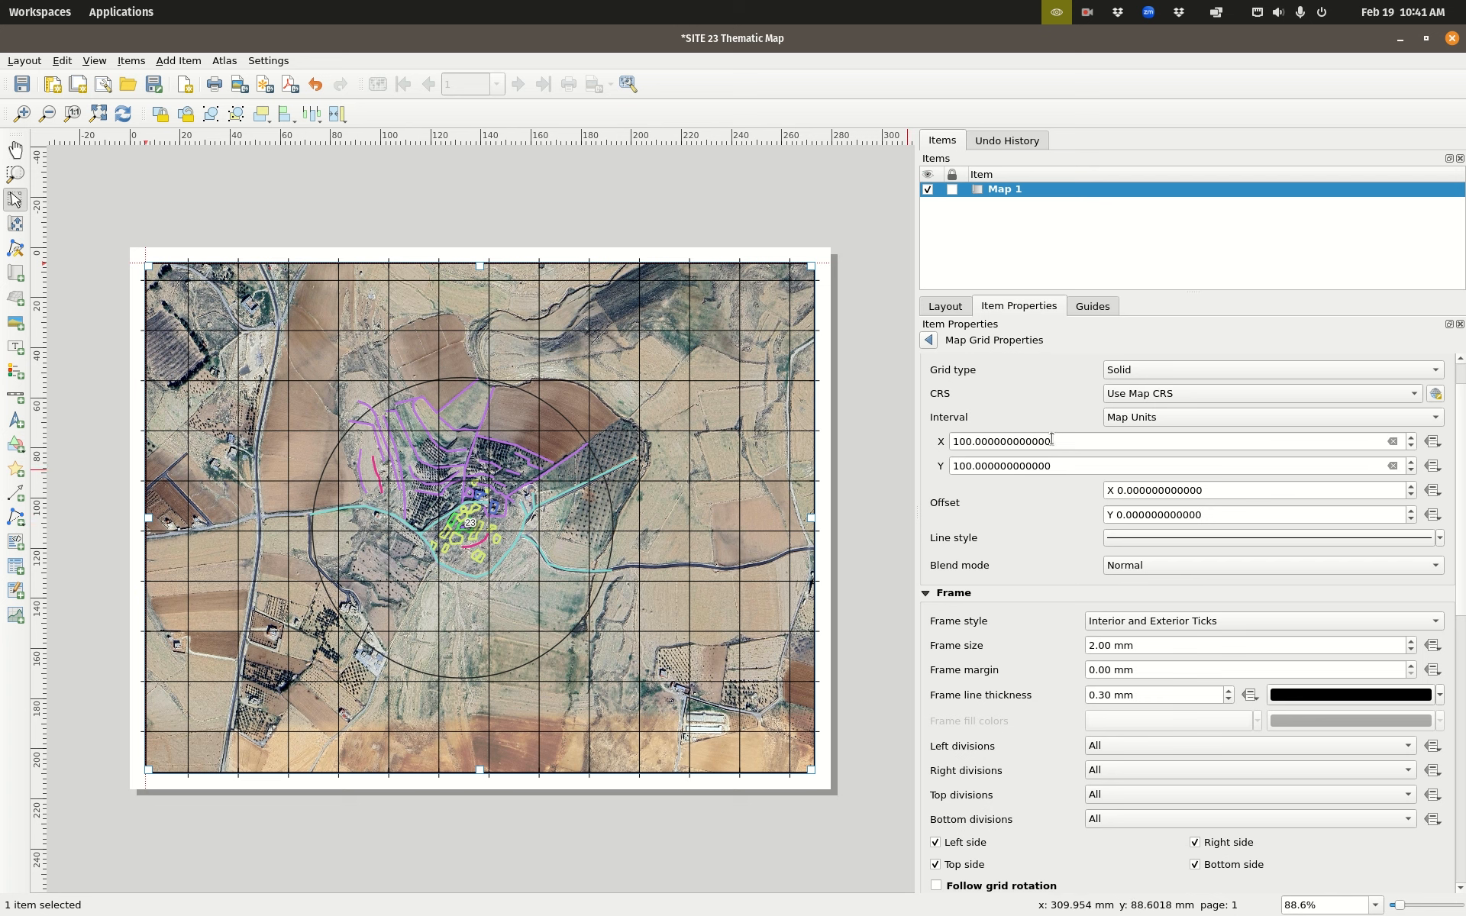
# Step: Disable the grid, return to the map's item properties, and collapse the main properties section
pyautogui.scroll(2, 1028, 525)
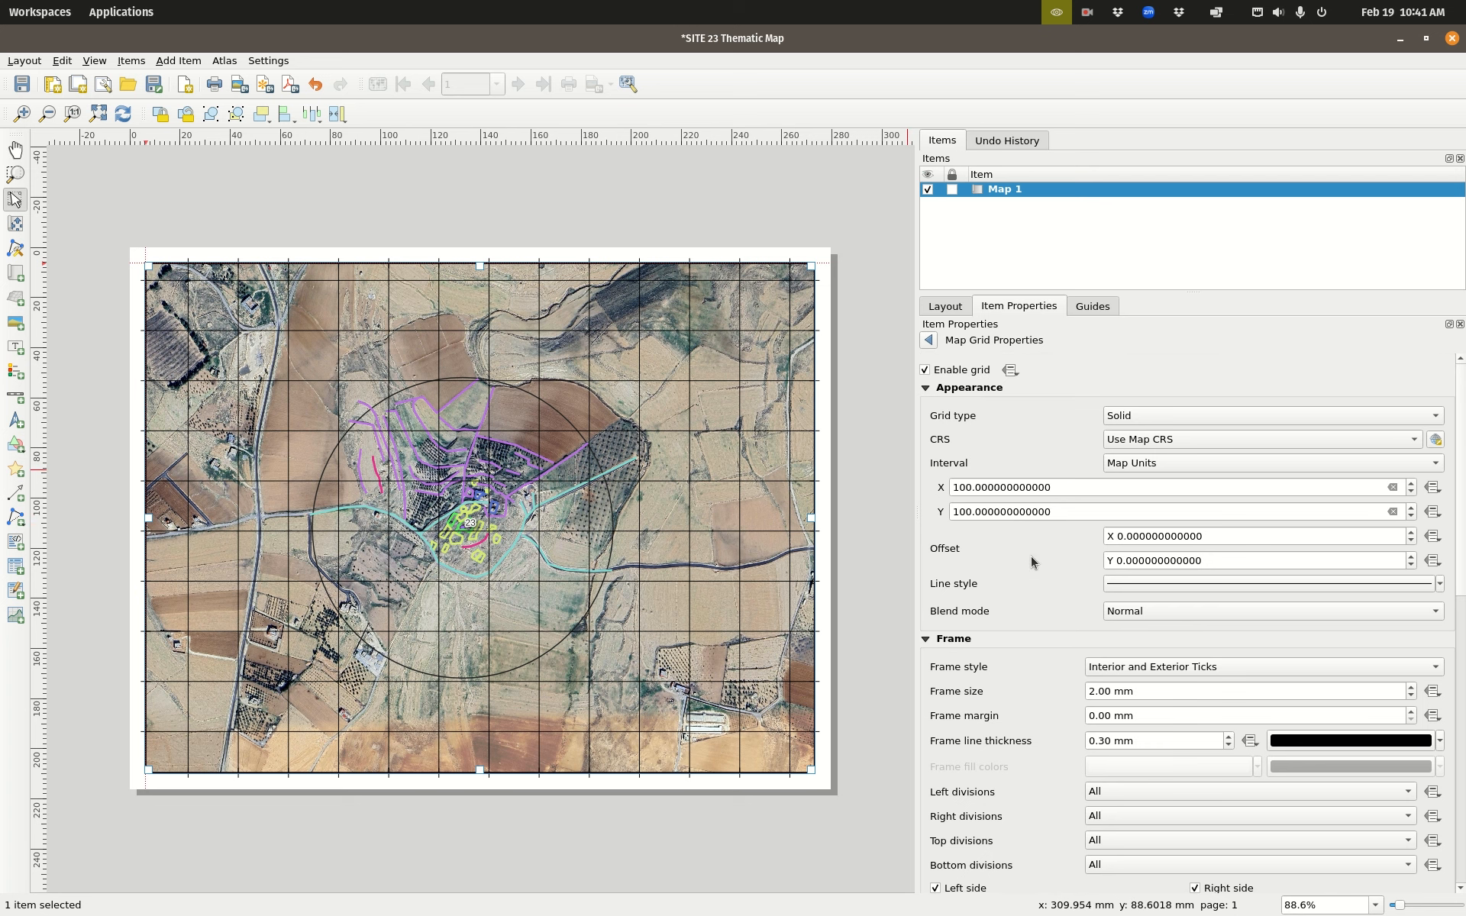
pyautogui.click(926, 371)
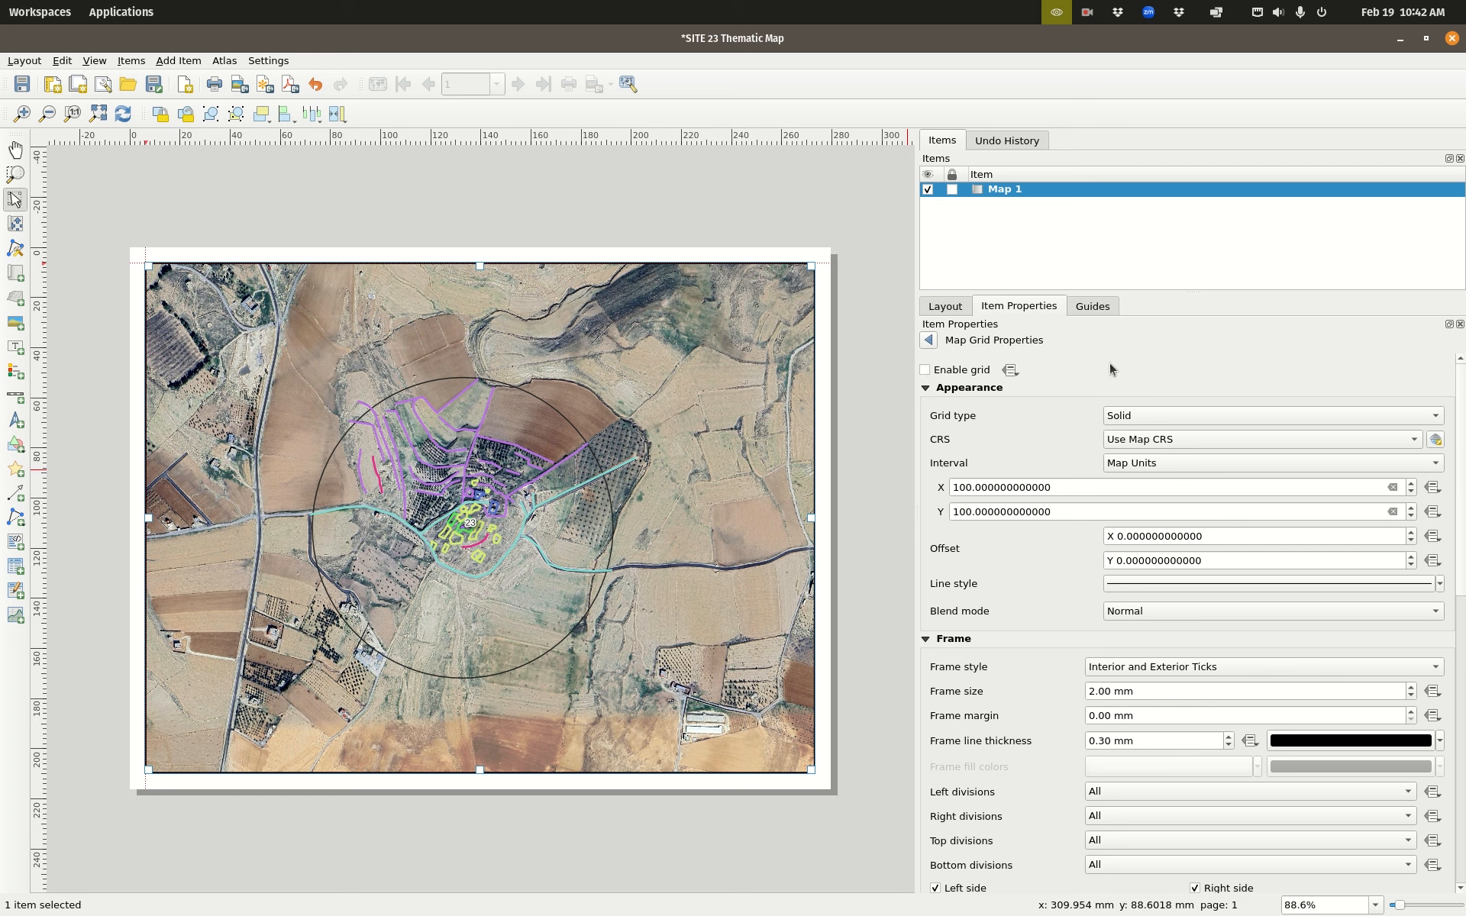
pyautogui.click(927, 341)
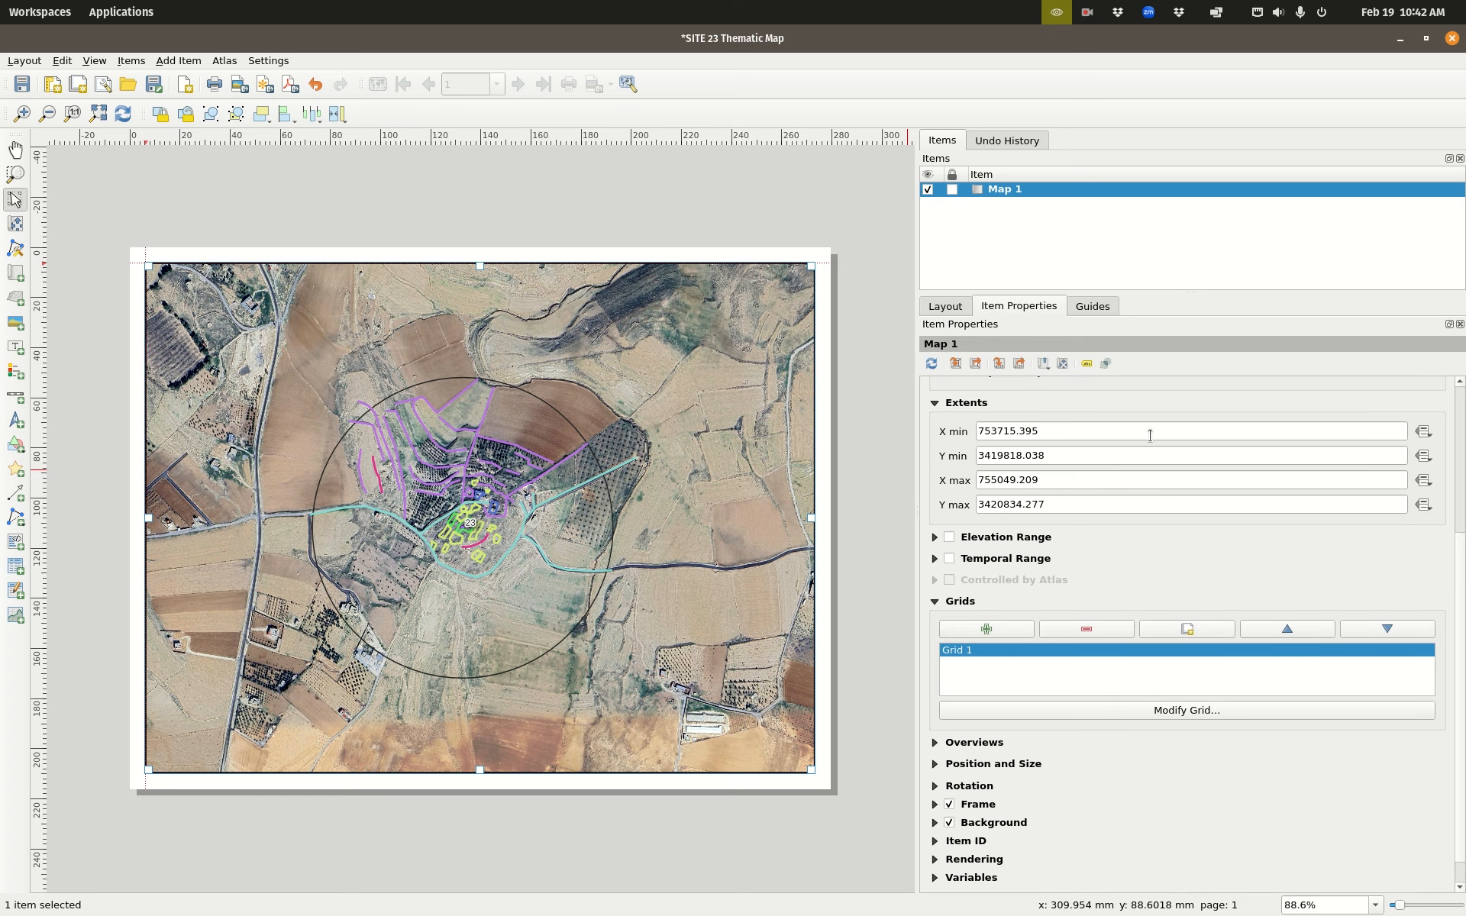
pyautogui.scroll(5, 993, 855)
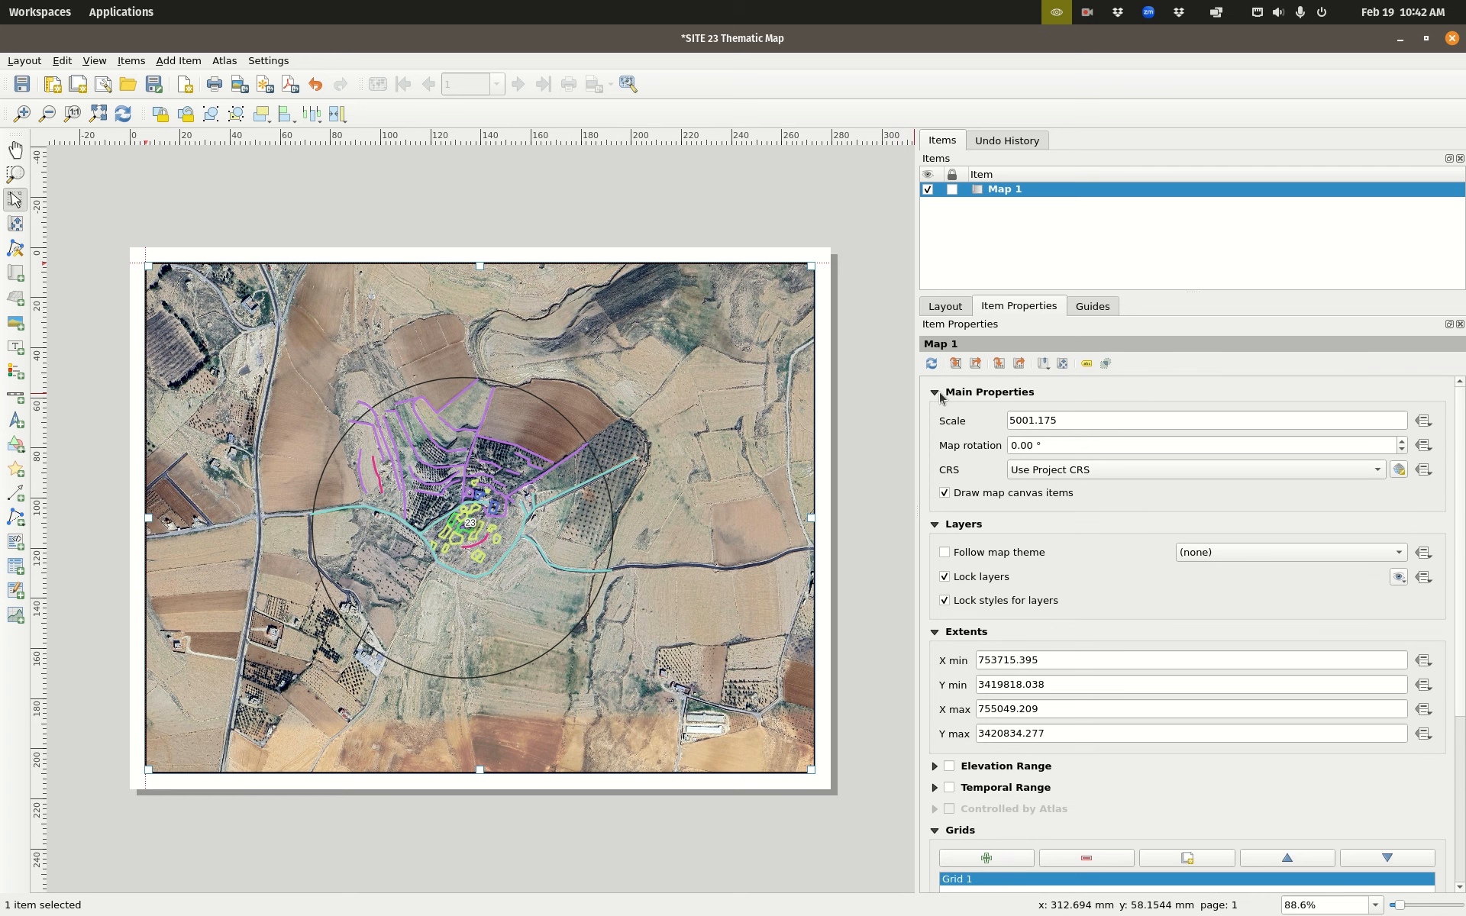
pyautogui.click(935, 393)
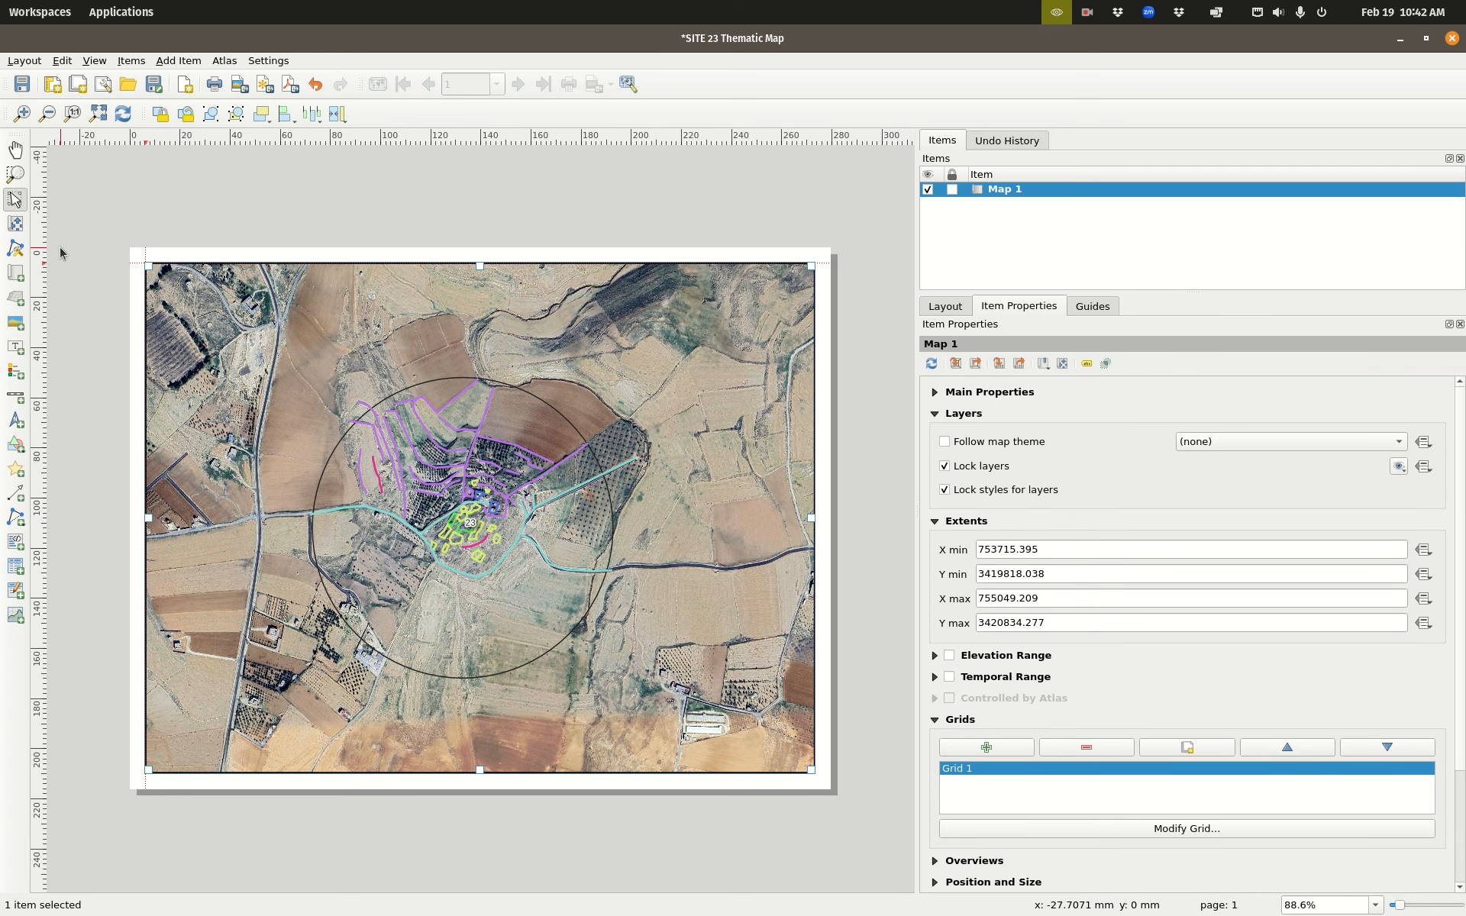
# Step: Try shrinking the map by its edge and corner handles so it covers only the page's upper-left area
pyautogui.click(18, 201)
pyautogui.moveTo(812, 527); pyautogui.dragTo(637, 572)
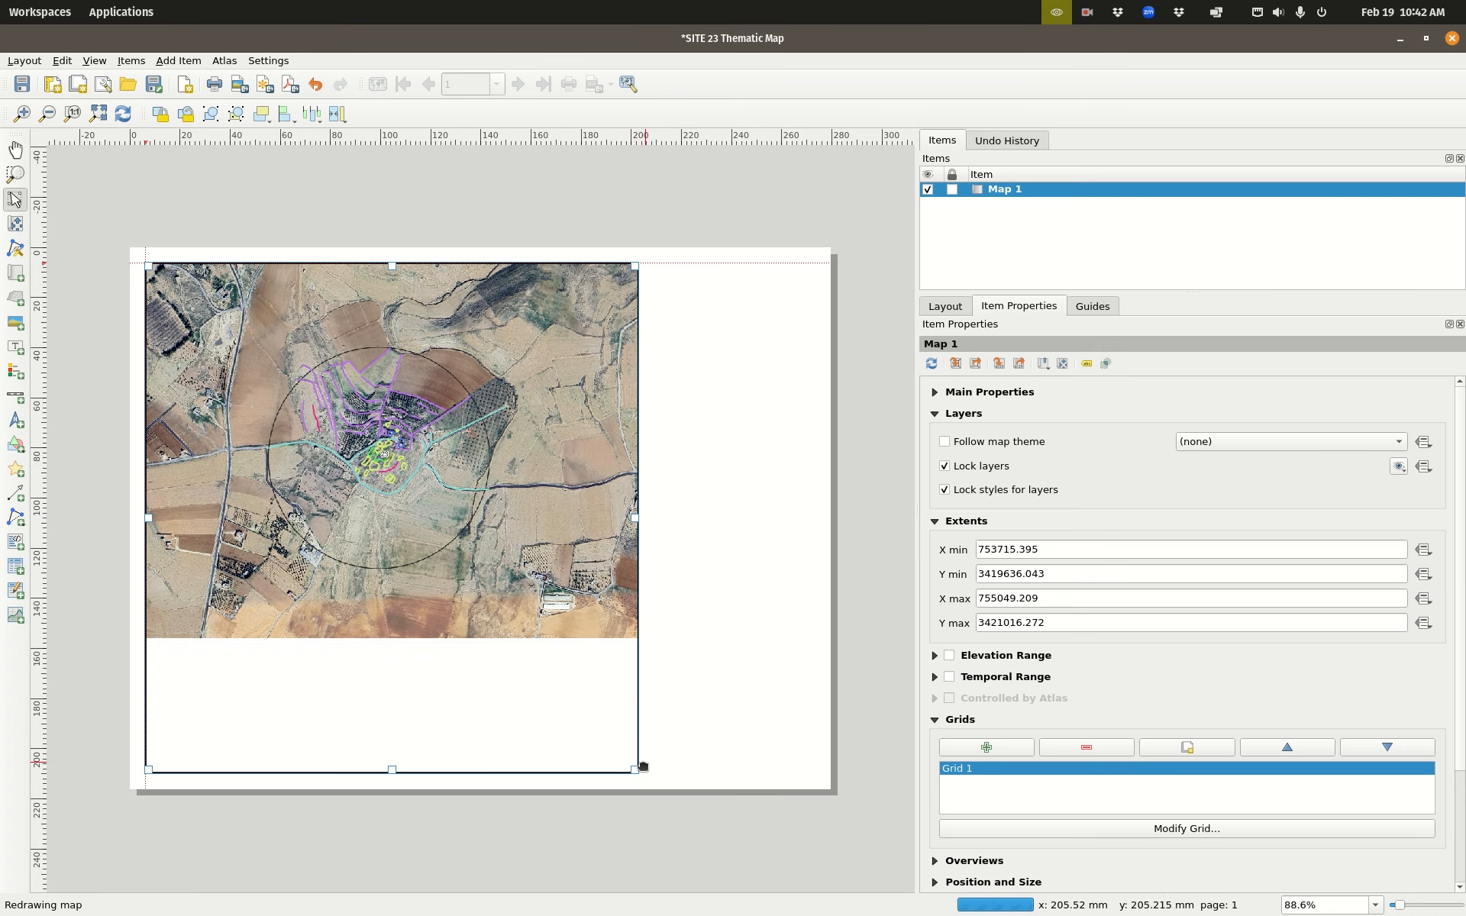
pyautogui.moveTo(638, 768); pyautogui.dragTo(602, 634)
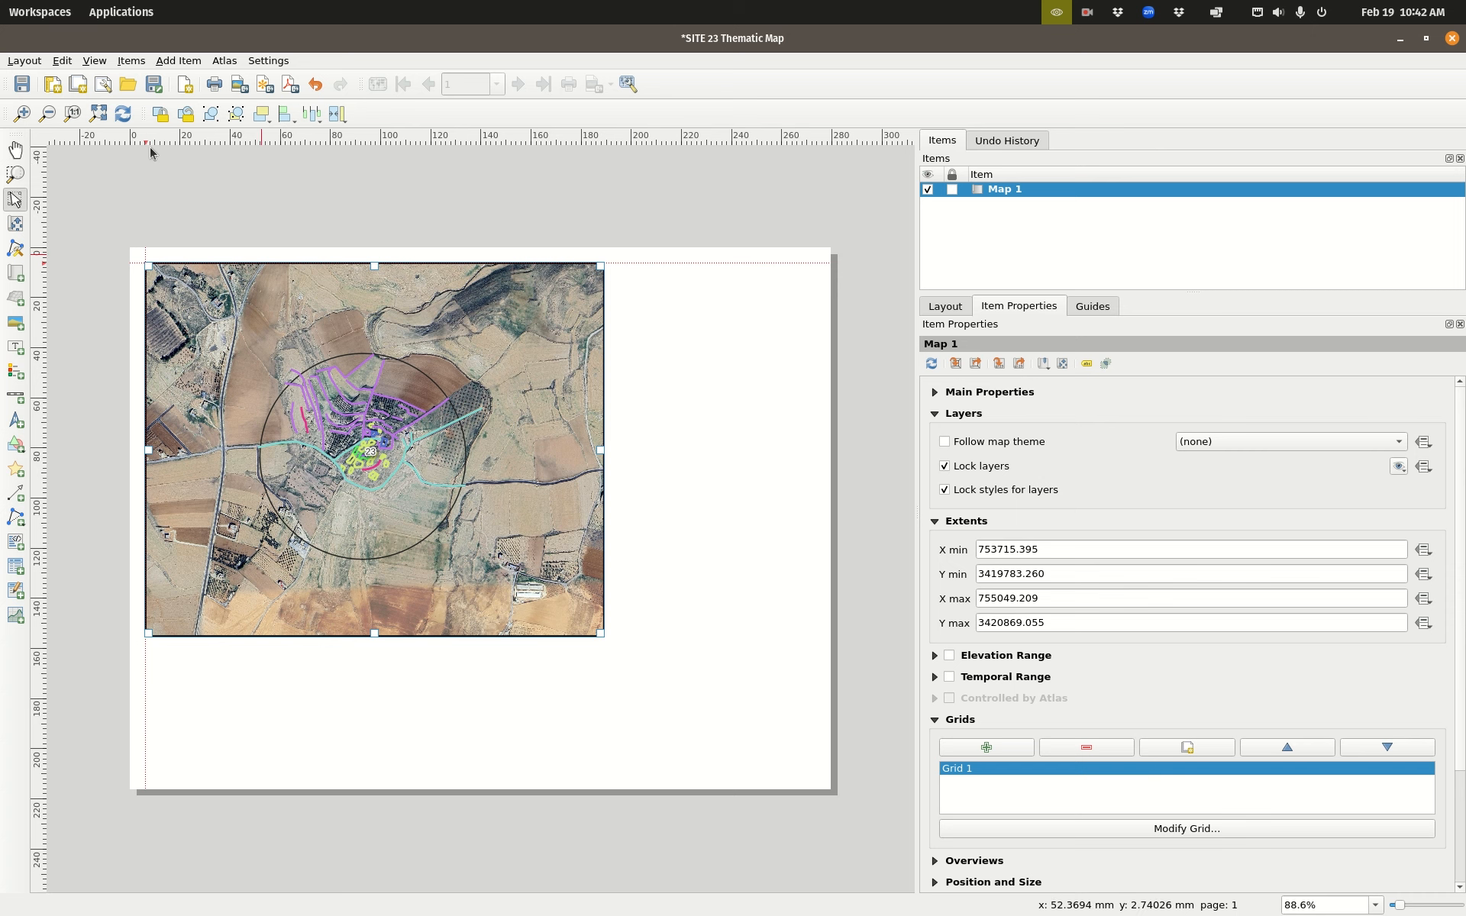
# Step: Undo both map resizes in the layout
pyautogui.click(63, 60)
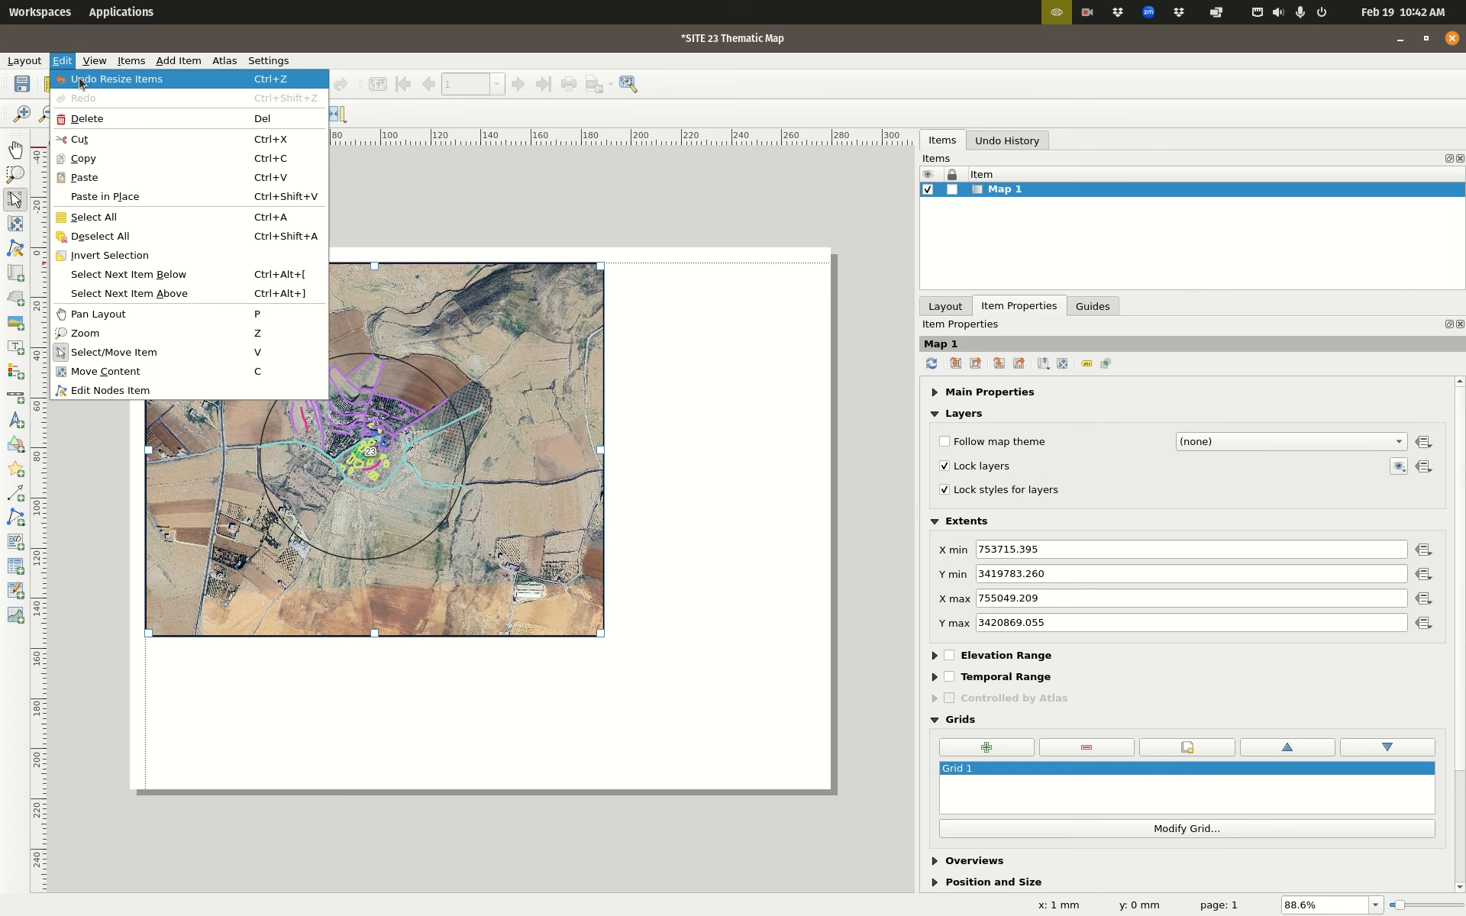
pyautogui.click(117, 78)
pyautogui.click(63, 60)
pyautogui.click(117, 79)
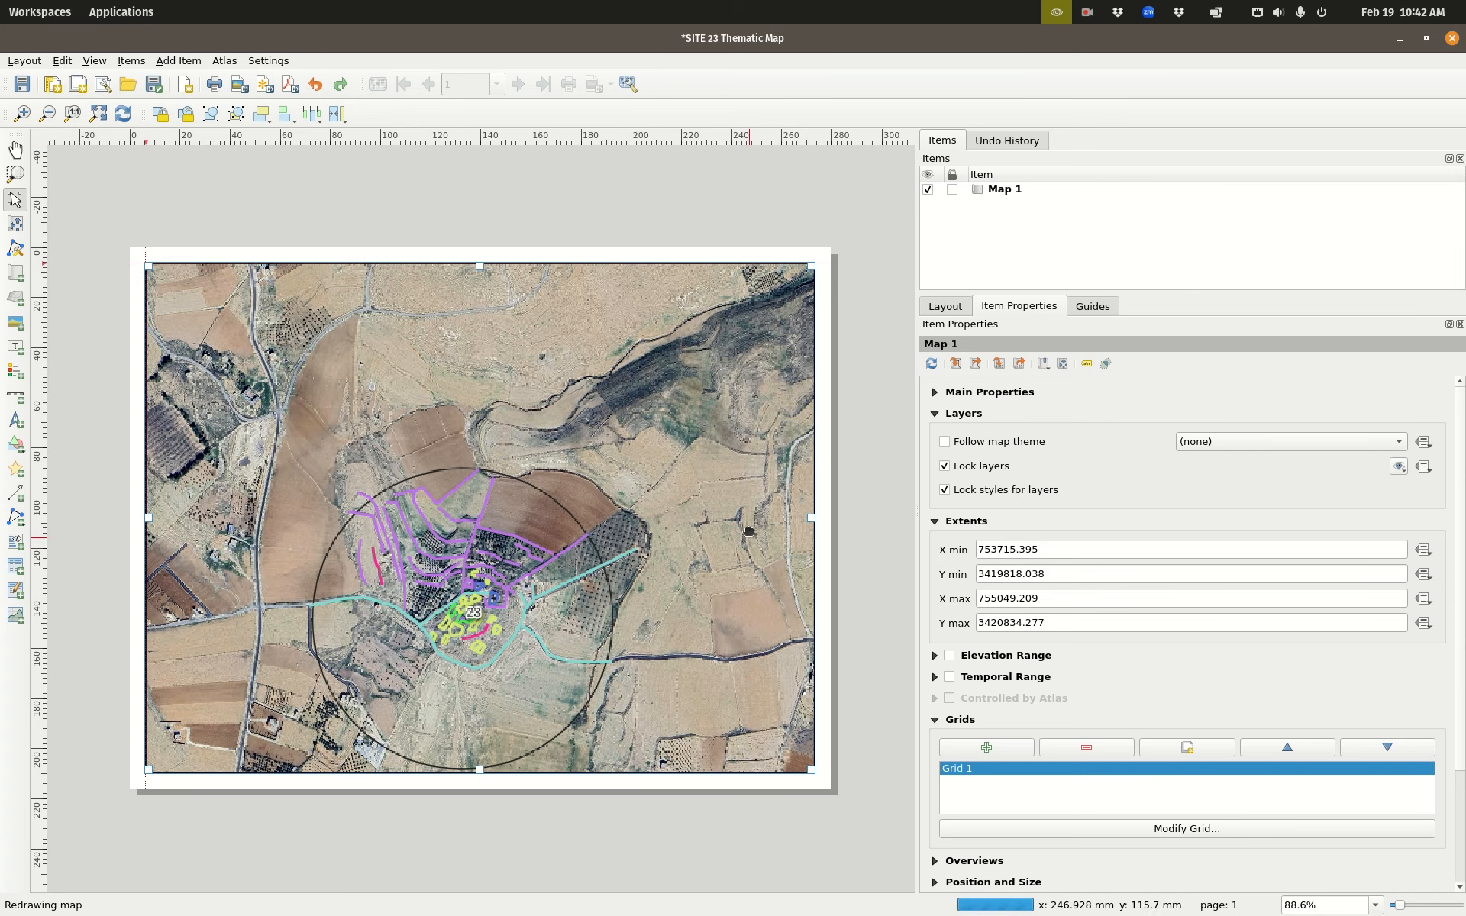
pyautogui.click(62, 60)
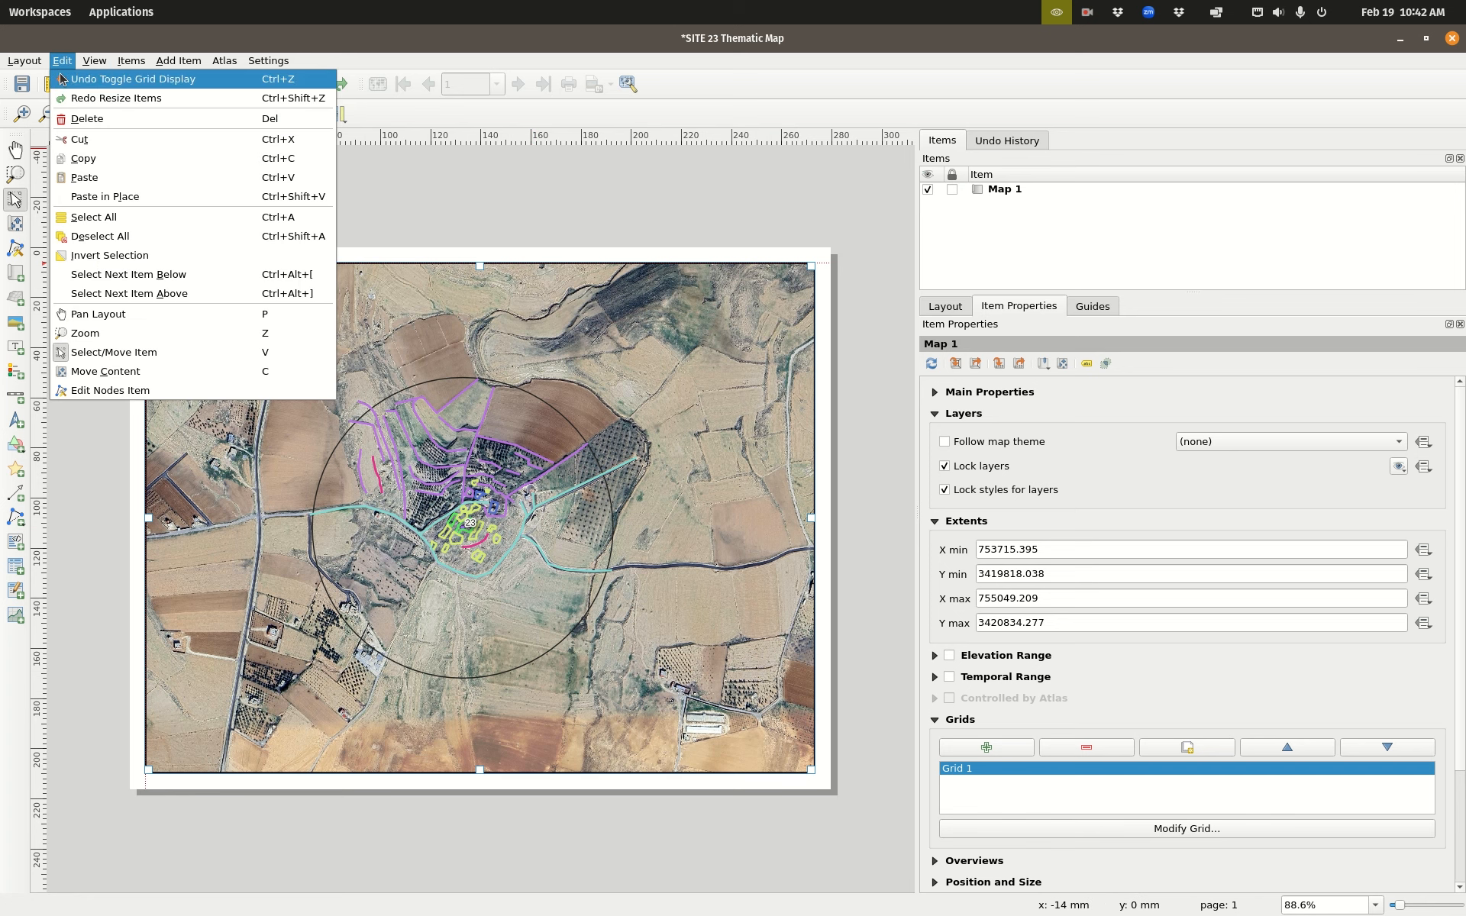
pyautogui.moveTo(80, 66)
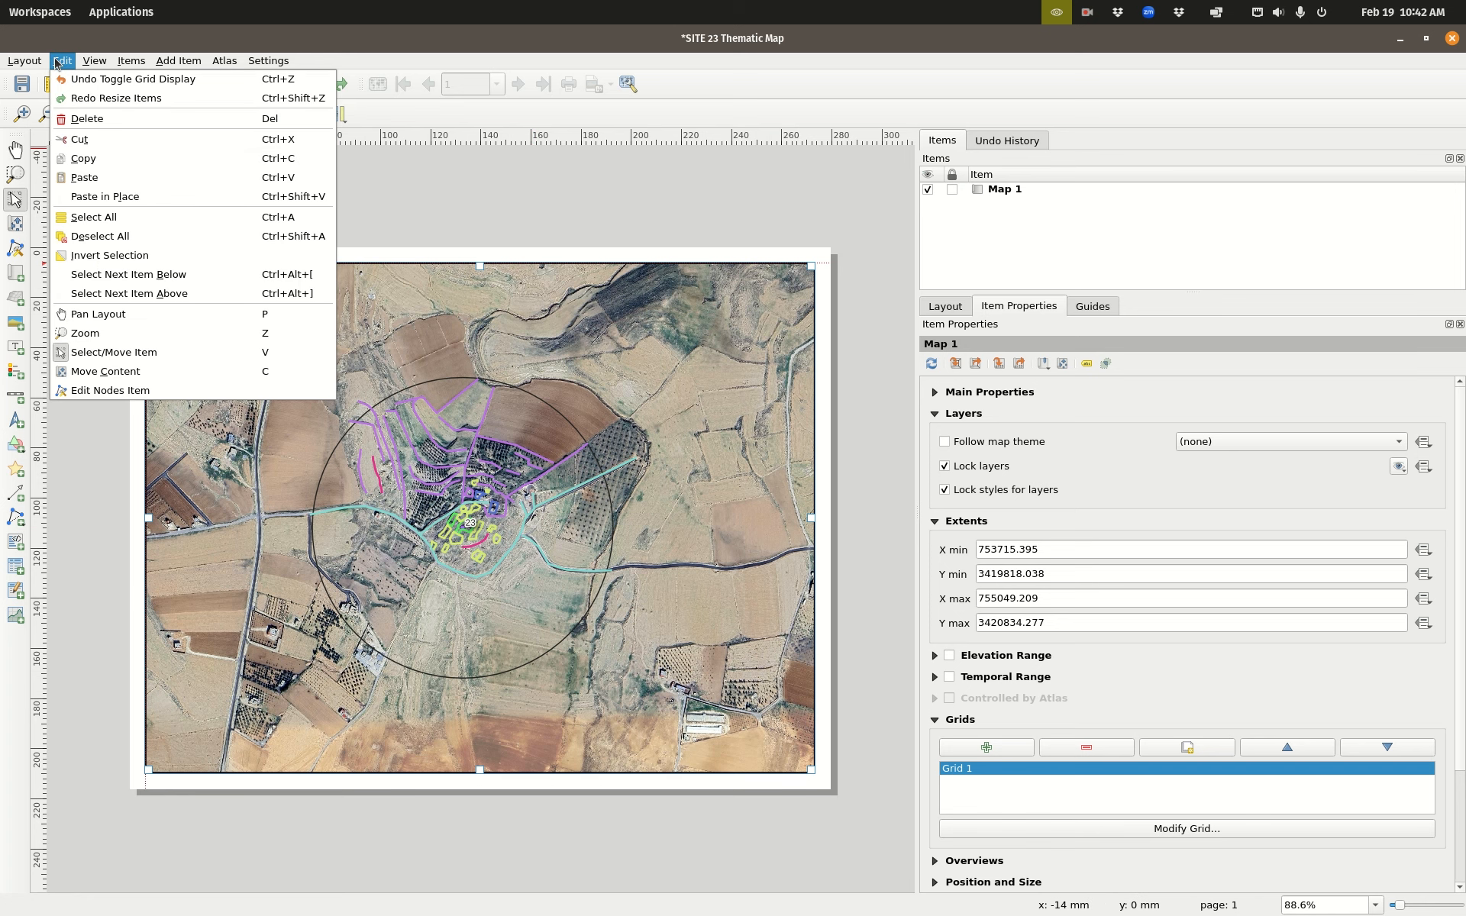
# Step: Save the layout and shift the map content within its frame so the Site 23 circle sits closer to the frame's center
pyautogui.click(65, 57)
pyautogui.hotkey('ctrl', 's')
pyautogui.click(20, 227)
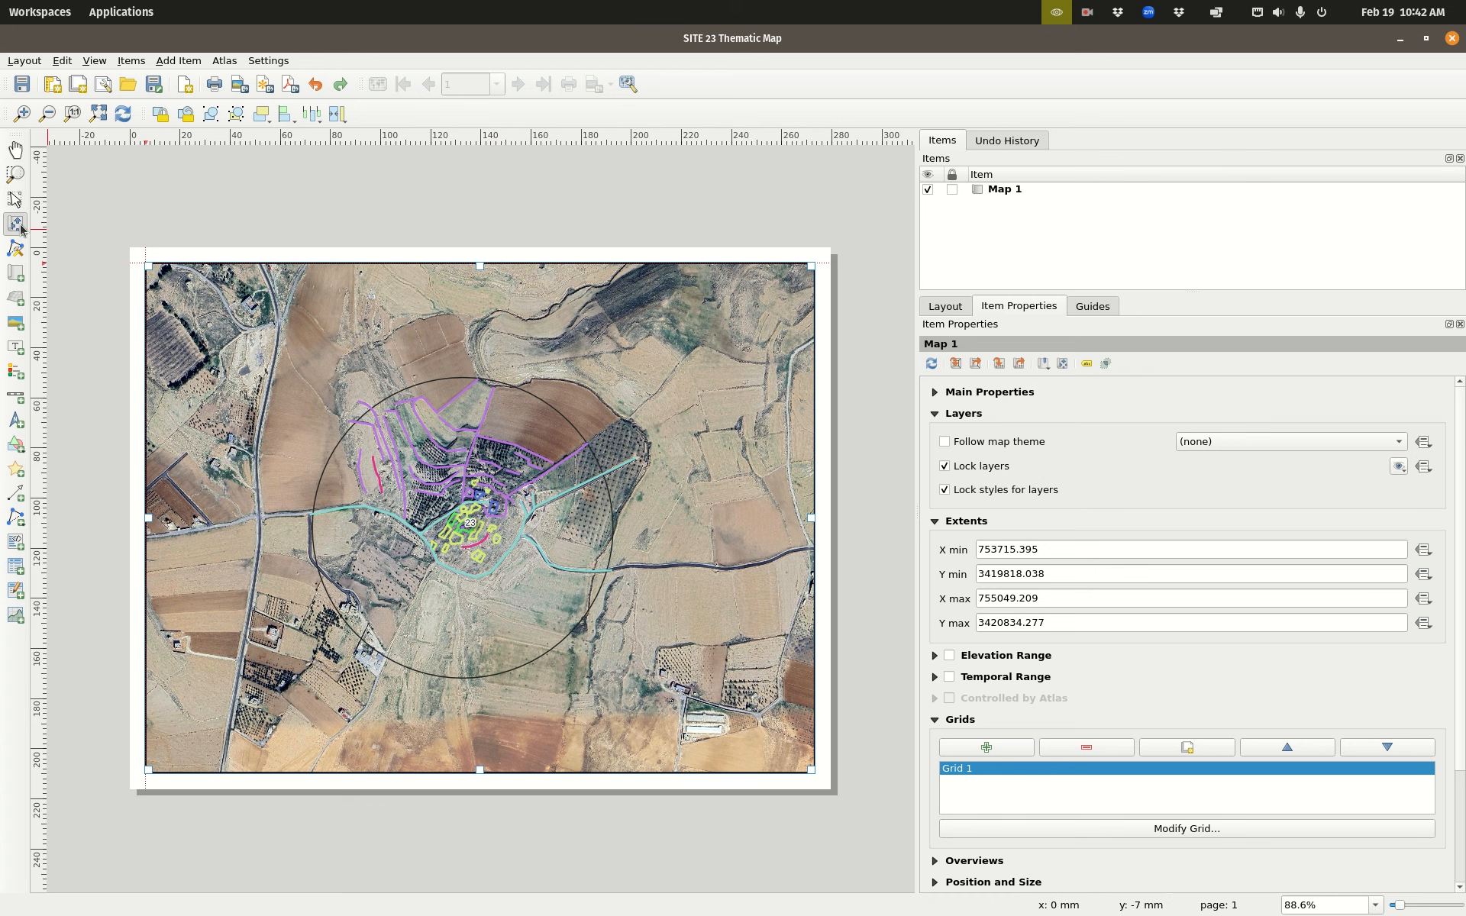
pyautogui.moveTo(452, 519); pyautogui.dragTo(516, 536)
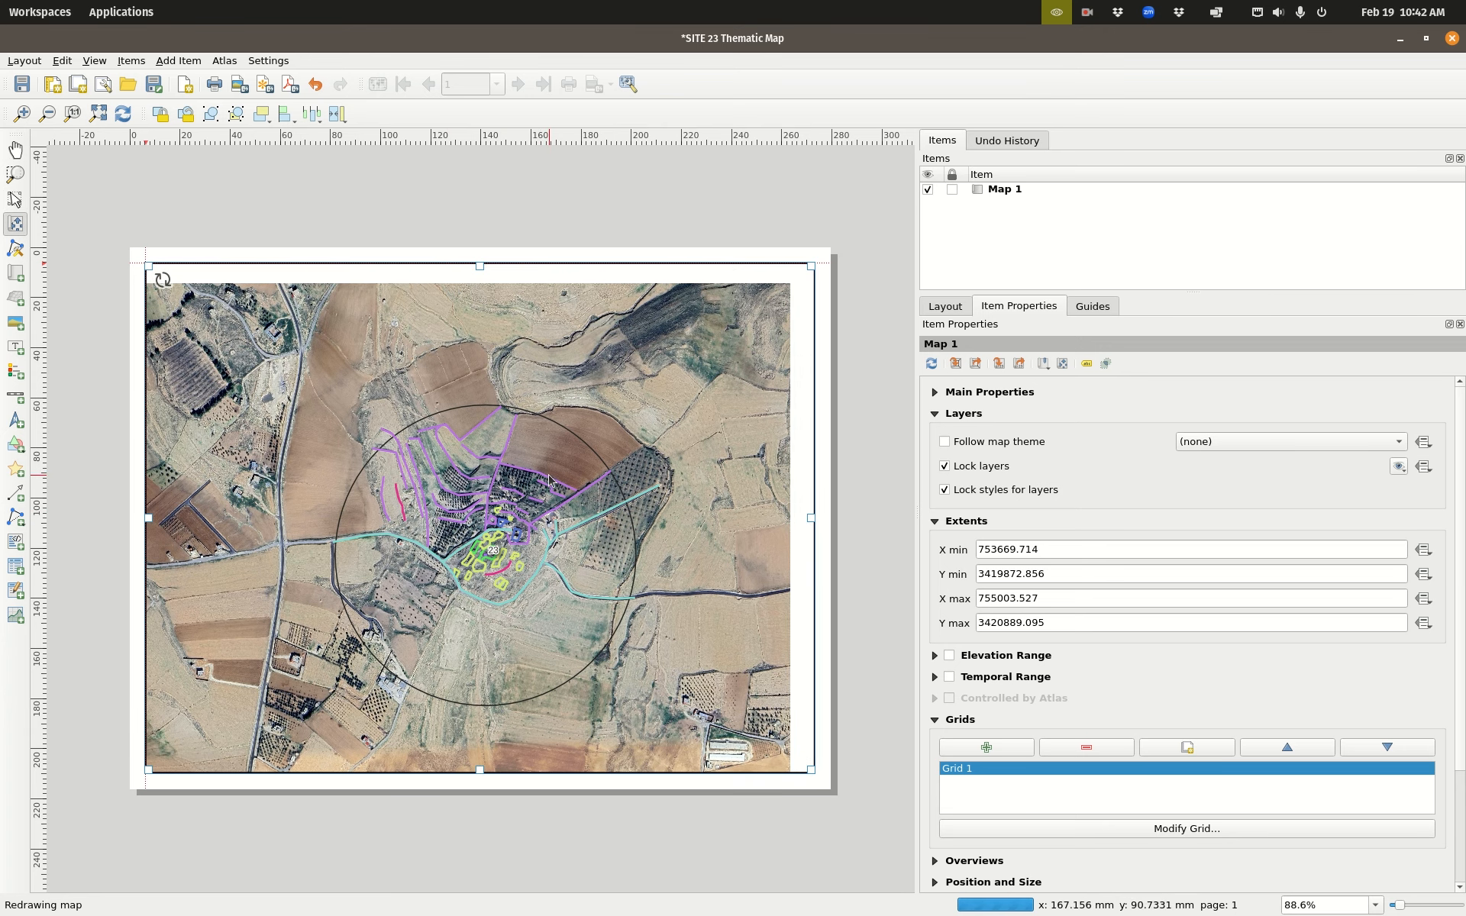
pyautogui.moveTo(549, 479); pyautogui.dragTo(517, 500)
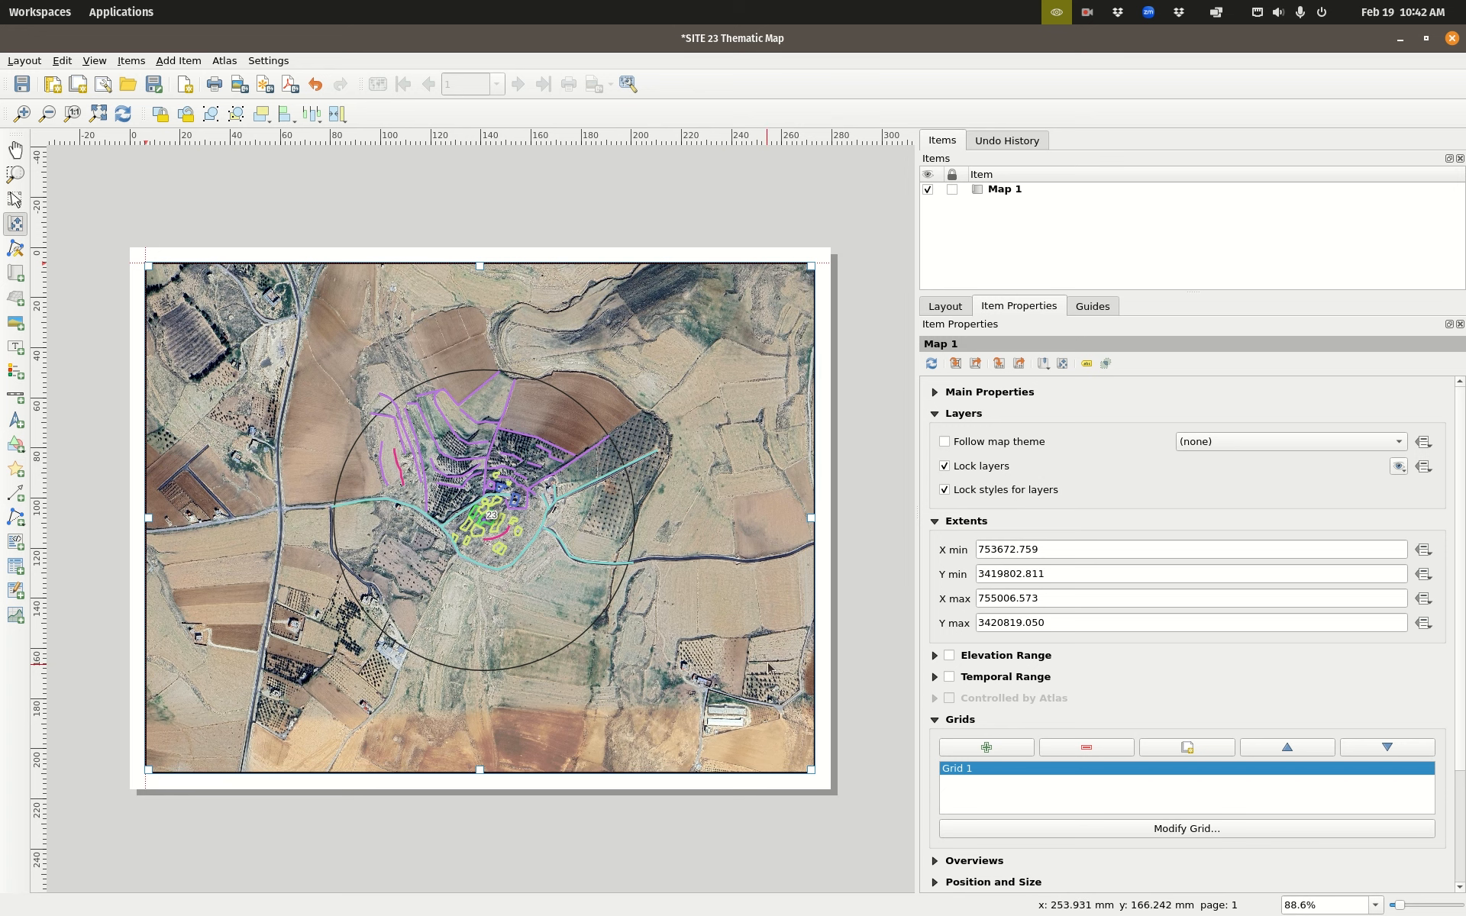
# Step: Examine the imagery and Site 23 features up close across the layout, from the upper-left area to the lower-right corner
pyautogui.click(15, 149)
pyautogui.scroll(4, 229, 266)
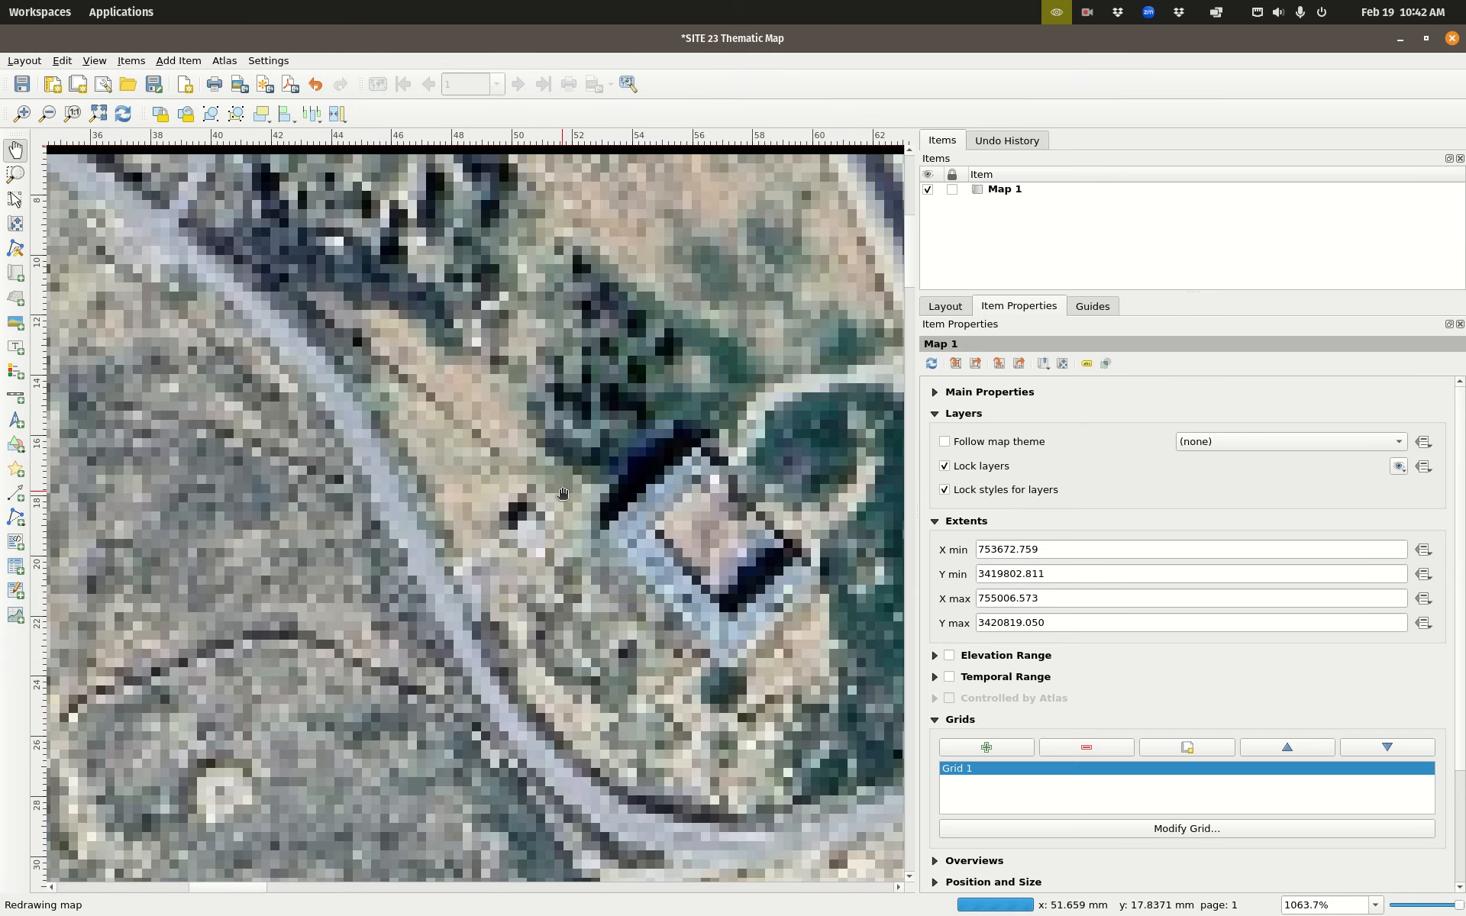
pyautogui.moveTo(596, 484); pyautogui.dragTo(281, 363)
pyautogui.moveTo(711, 557); pyautogui.dragTo(427, 530)
pyautogui.scroll(-2, 475, 511)
pyautogui.moveTo(846, 511); pyautogui.dragTo(503, 470)
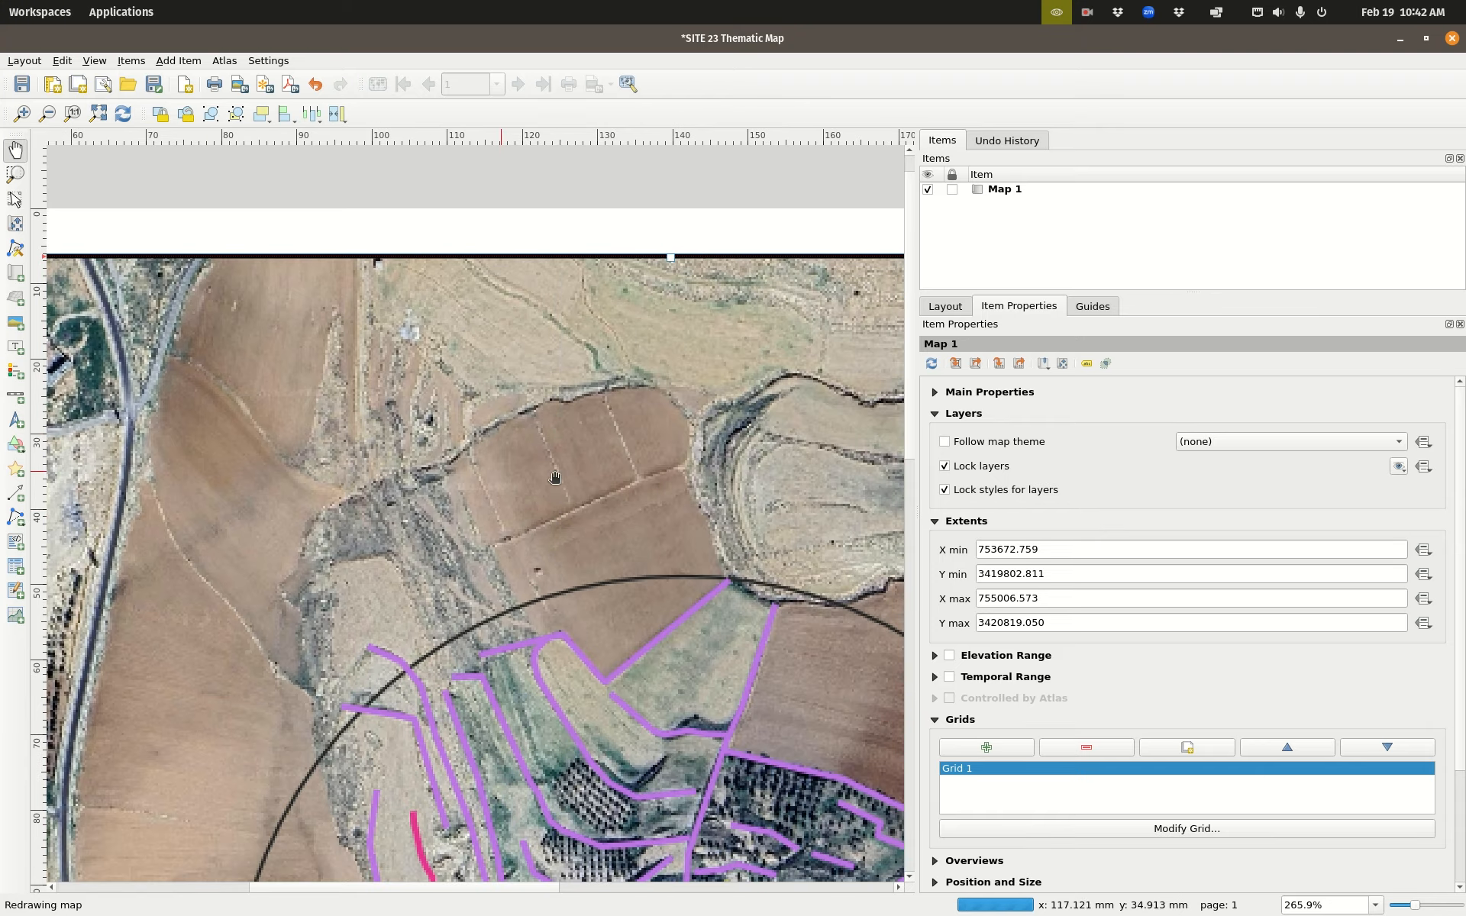
pyautogui.moveTo(644, 507); pyautogui.dragTo(461, 654)
pyautogui.moveTo(824, 413); pyautogui.dragTo(422, 113)
pyautogui.moveTo(565, 600); pyautogui.dragTo(479, 445)
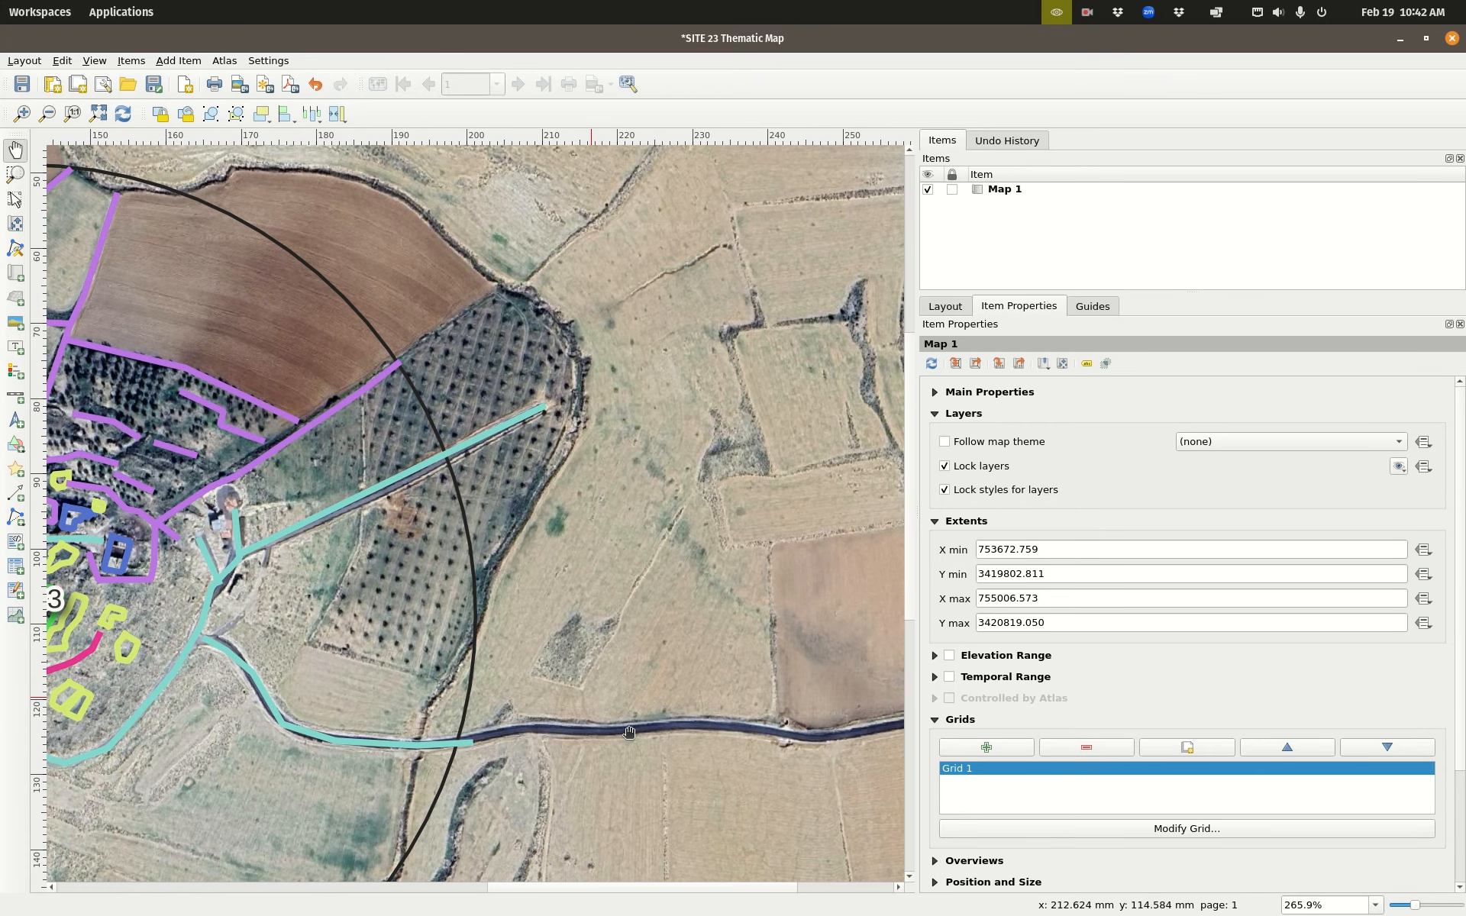
pyautogui.scroll(-3, 626, 706)
pyautogui.scroll(4, 626, 705)
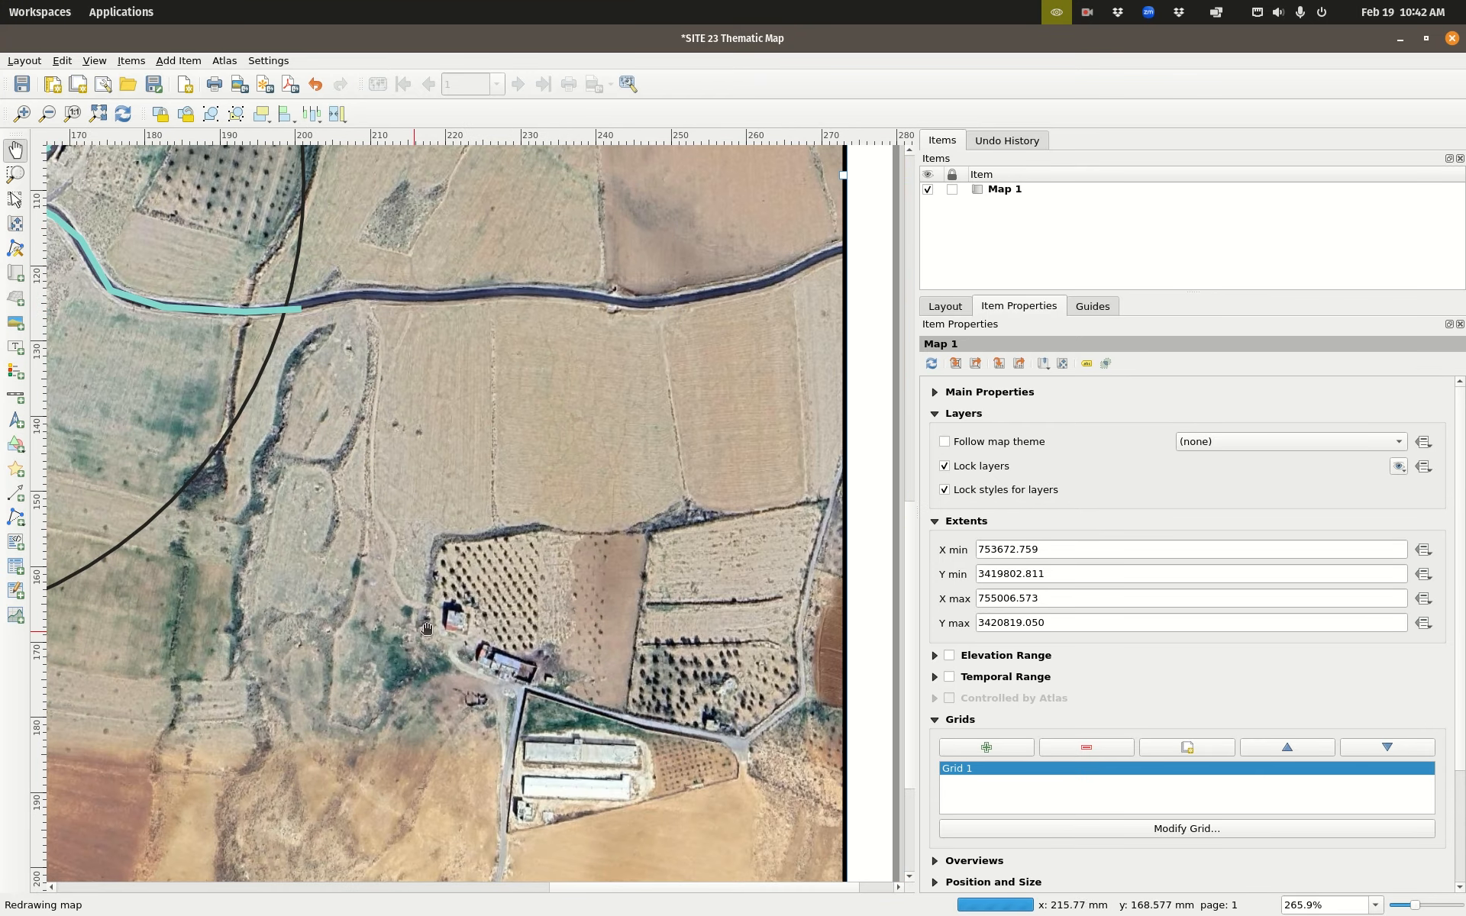
pyautogui.scroll(-3, 461, 627)
pyautogui.scroll(1, 441, 586)
pyautogui.scroll(-1, 322, 563)
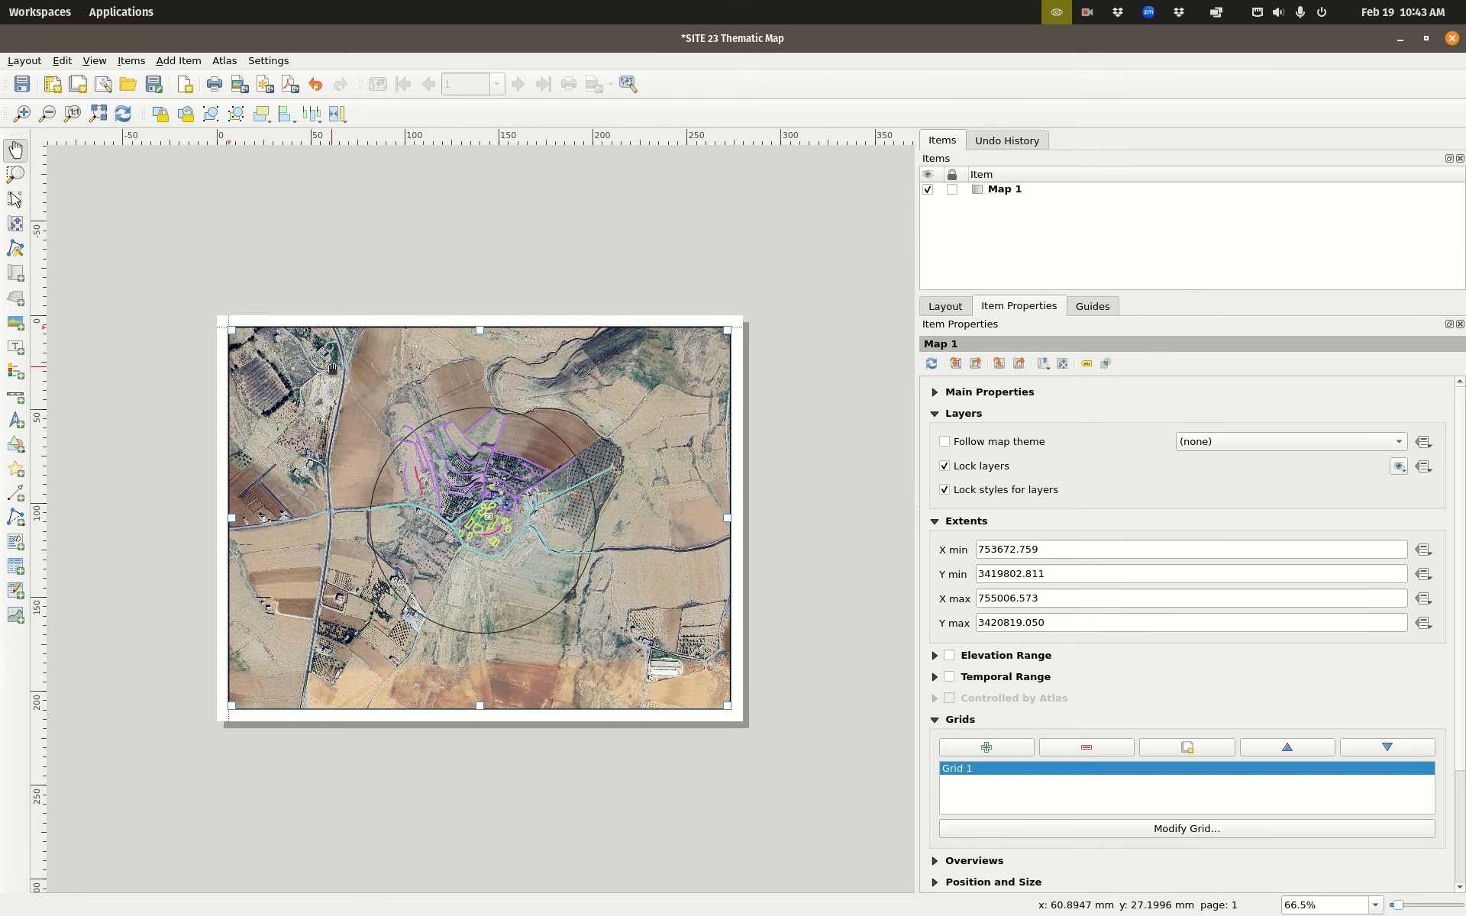
# Step: Inspect the map's upper-left area in a zoomed window and return to a view of the whole map frame
pyautogui.click(15, 174)
pyautogui.moveTo(245, 370); pyautogui.dragTo(353, 486)
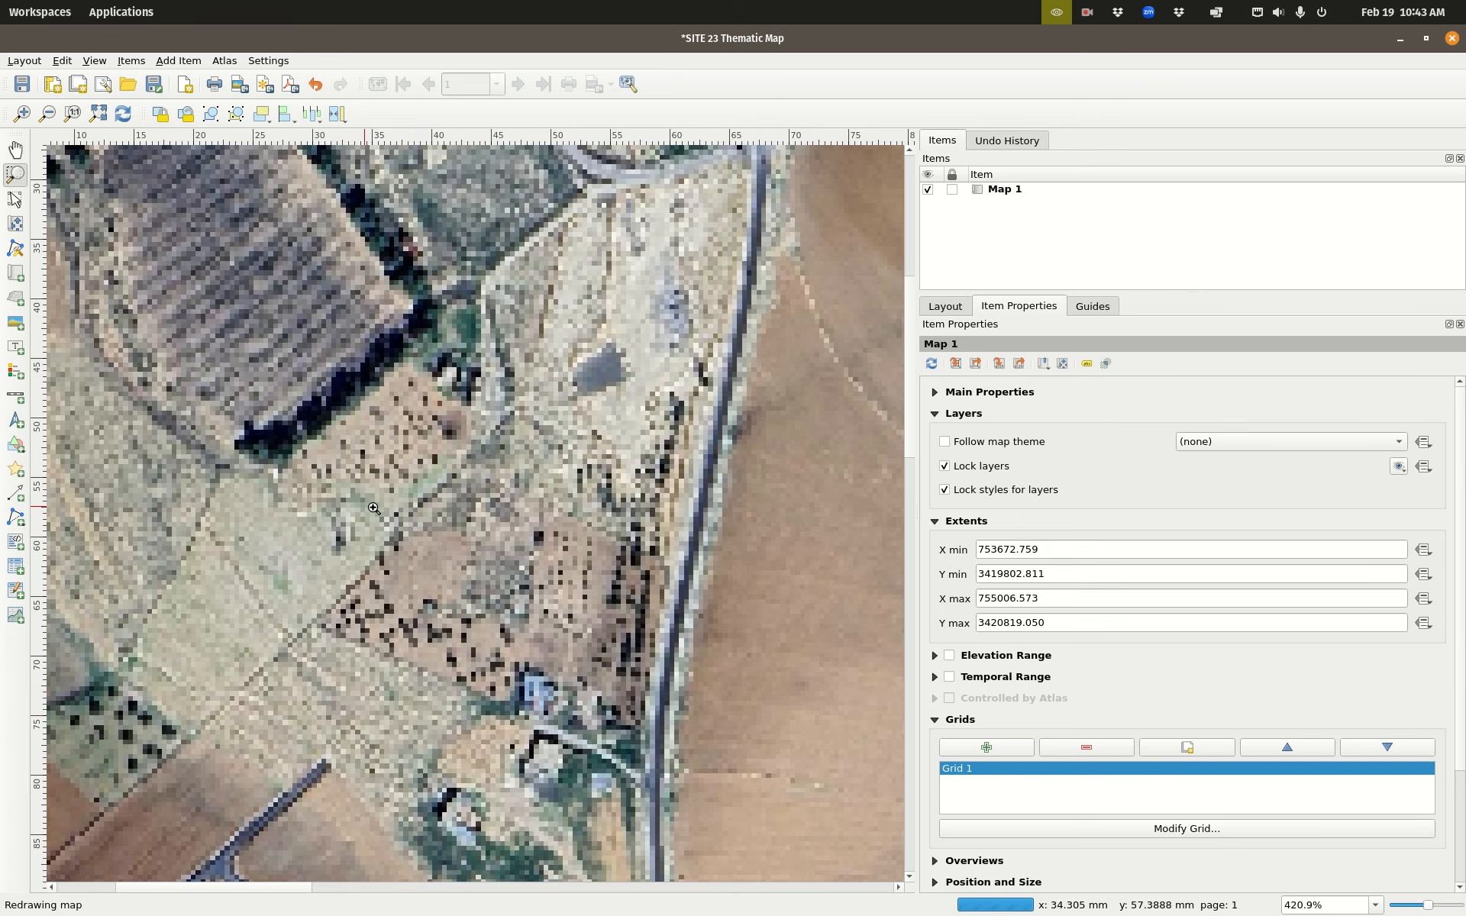
pyautogui.click(16, 151)
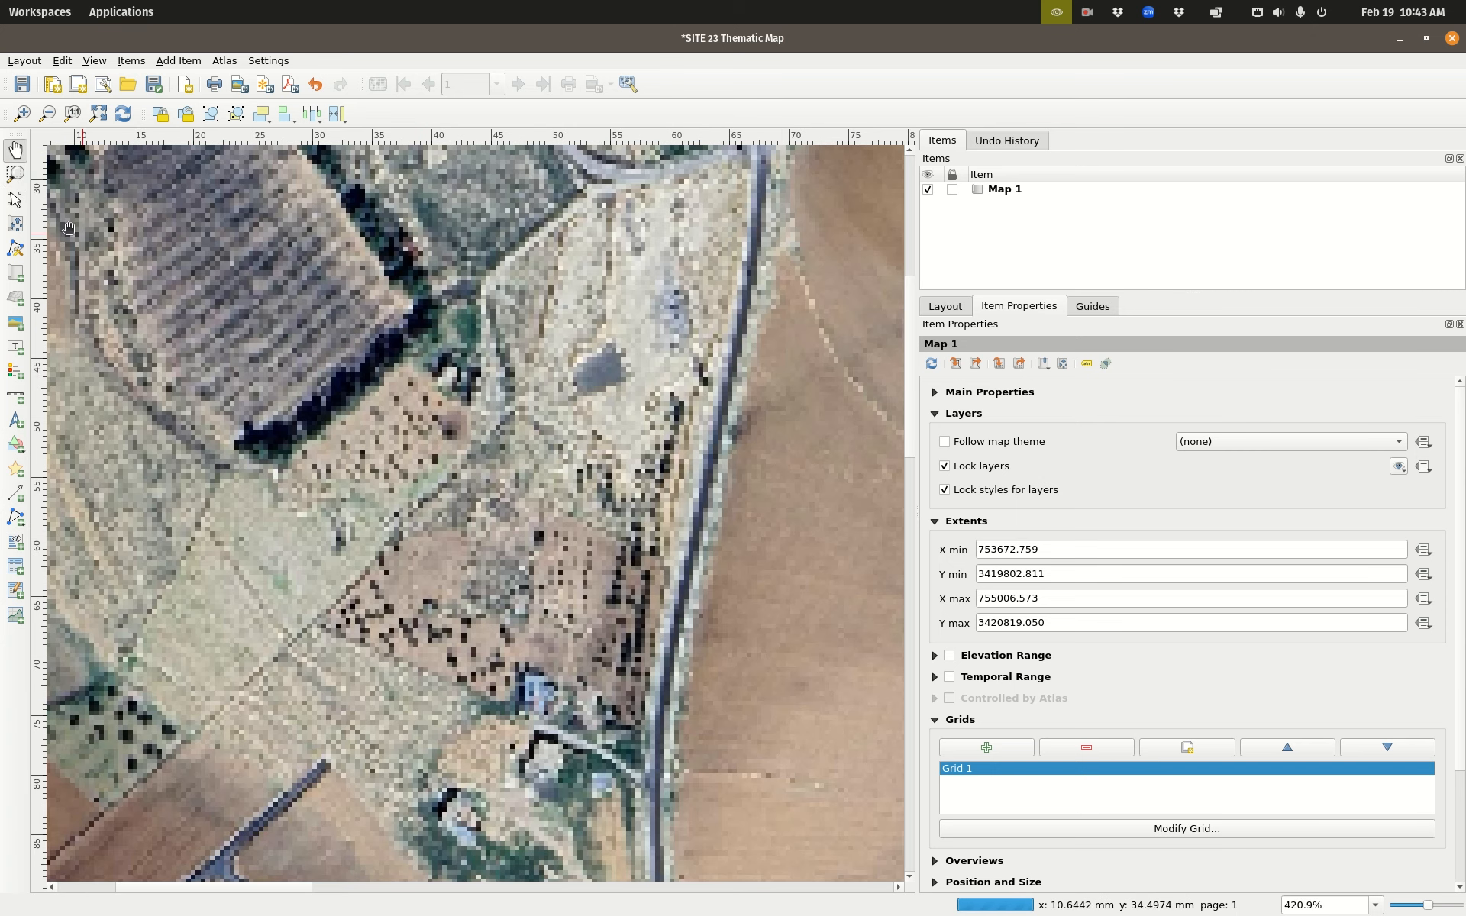
pyautogui.scroll(-1, 477, 402)
pyautogui.scroll(-1, 477, 403)
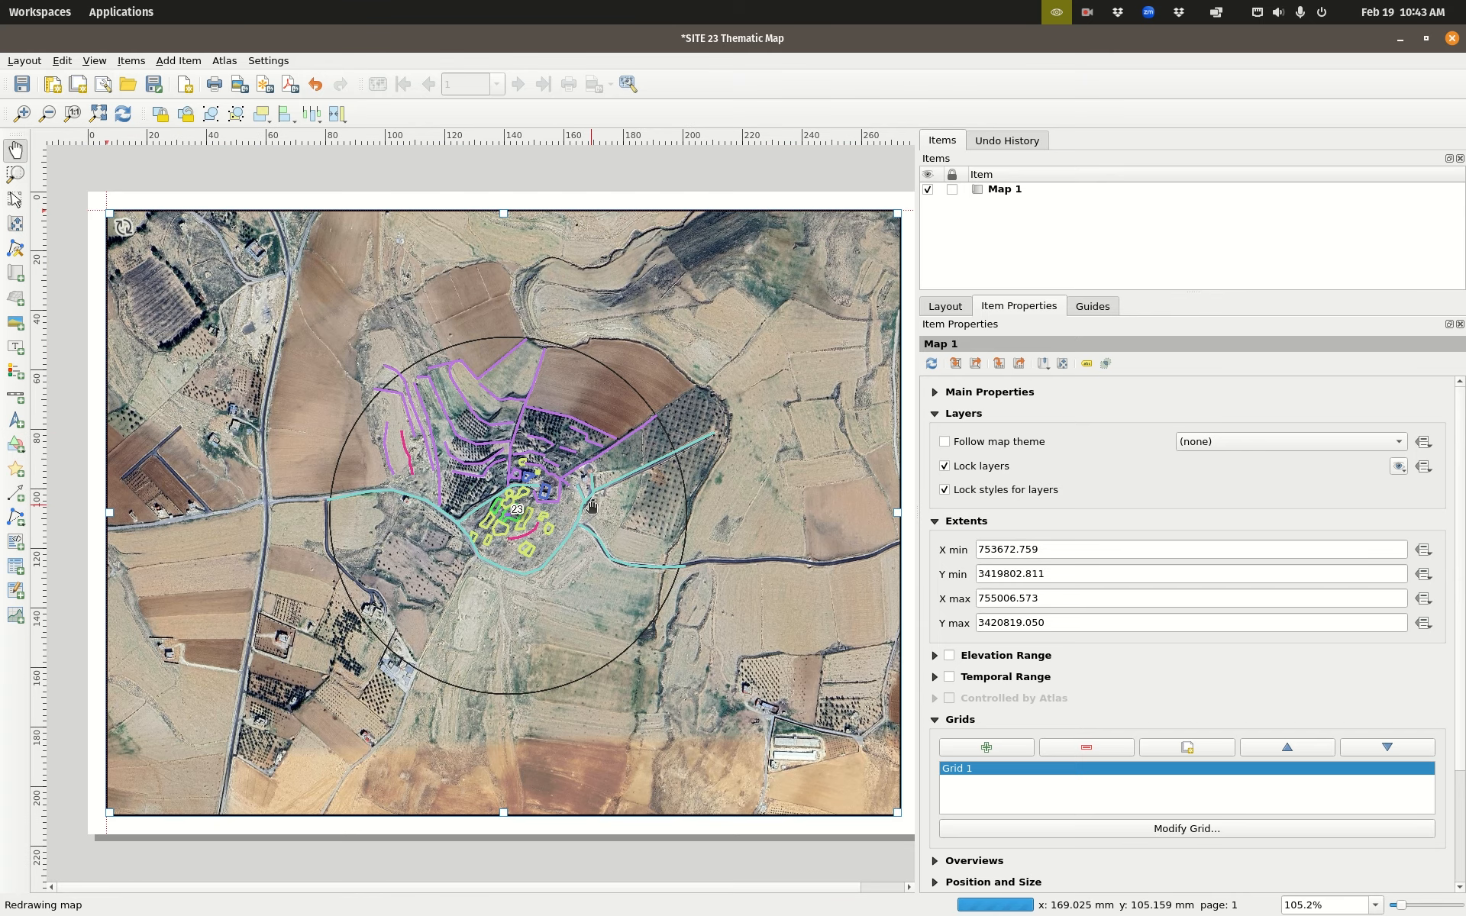
pyautogui.scroll(-1, 592, 508)
pyautogui.scroll(1, 592, 509)
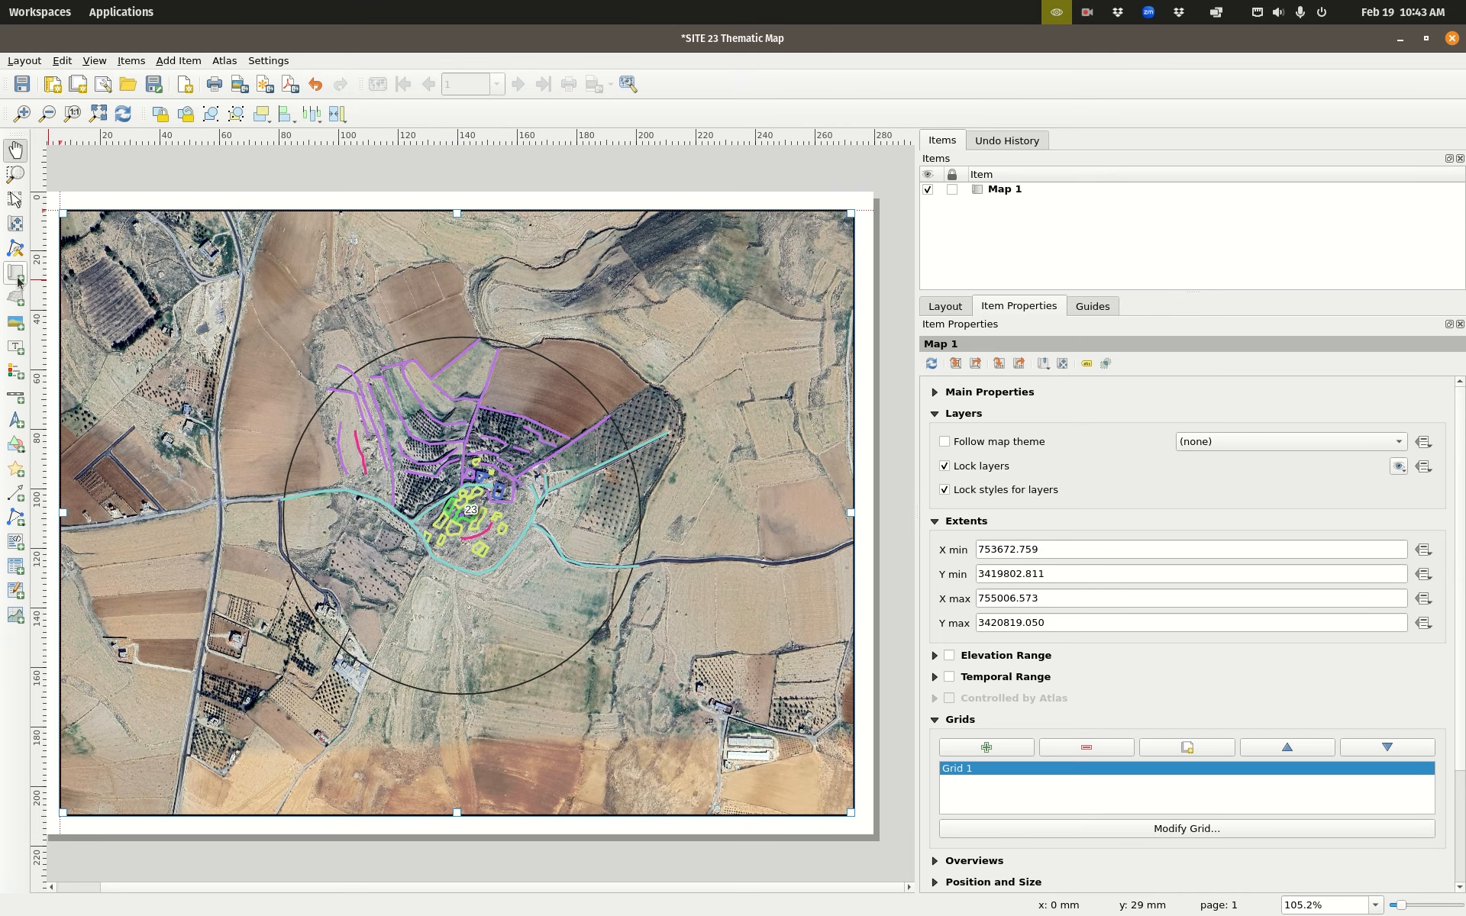
# Step: Add a scale bar for Map 1 and place it in the map's lower-left corner
pyautogui.click(16, 398)
pyautogui.moveTo(68, 770); pyautogui.dragTo(265, 817)
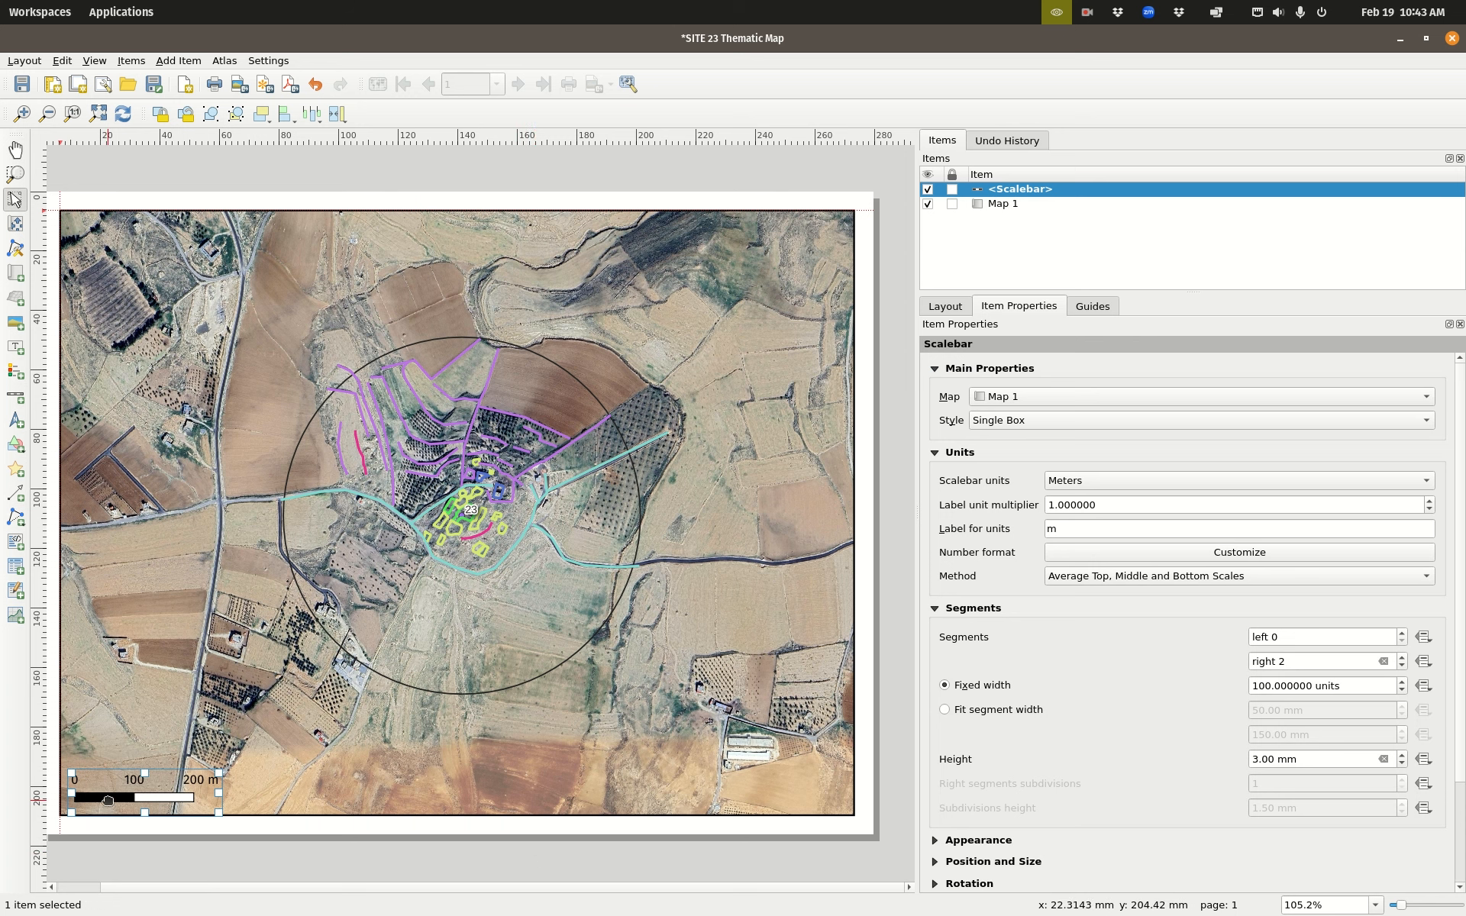
pyautogui.moveTo(105, 808); pyautogui.dragTo(98, 807)
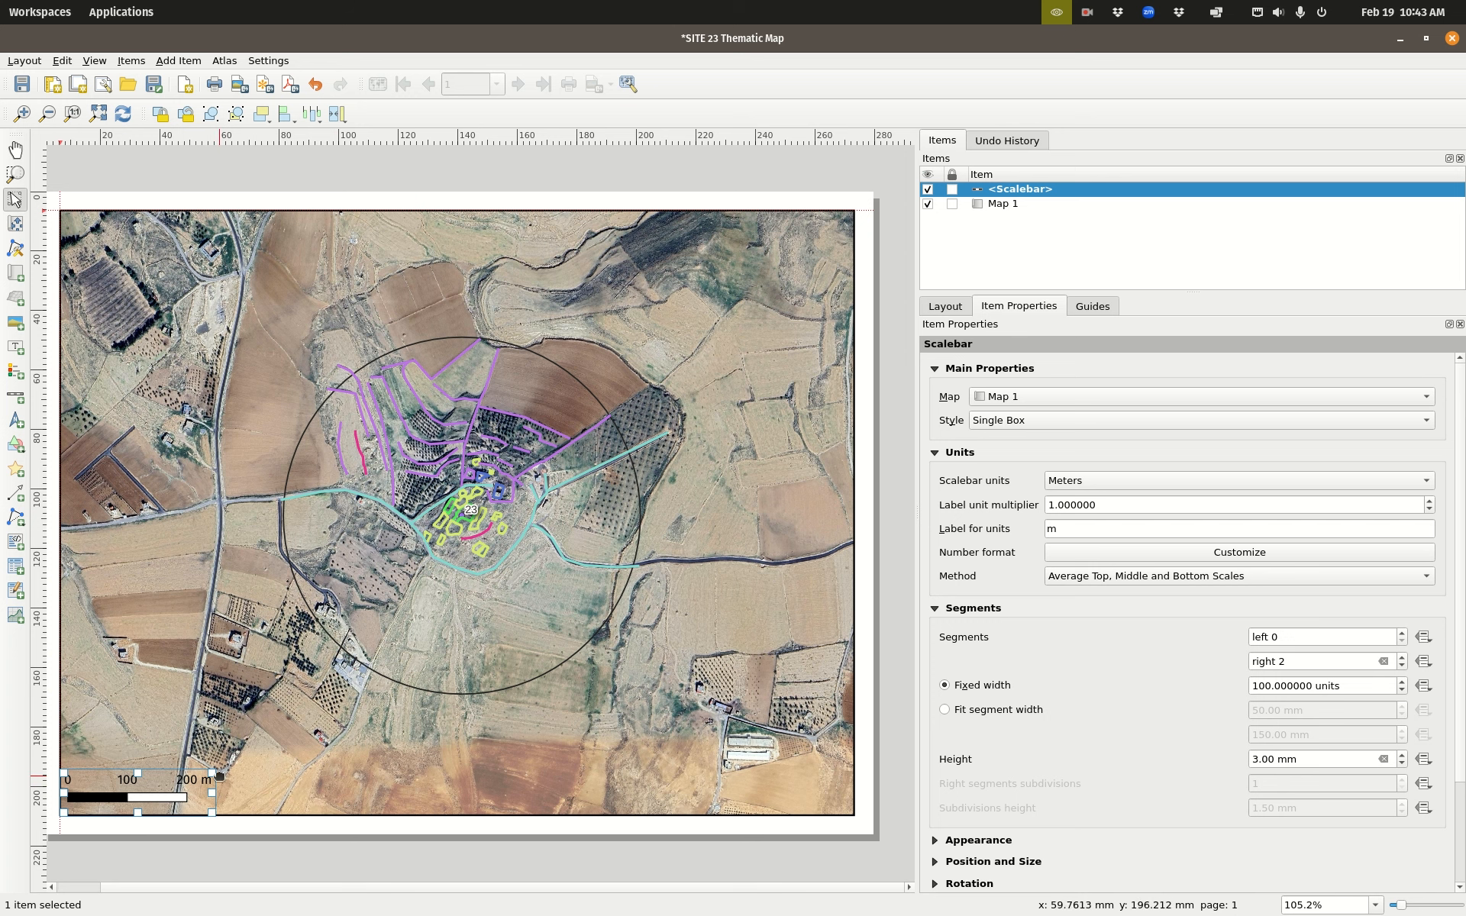
pyautogui.moveTo(164, 796); pyautogui.dragTo(155, 796)
pyautogui.click(945, 307)
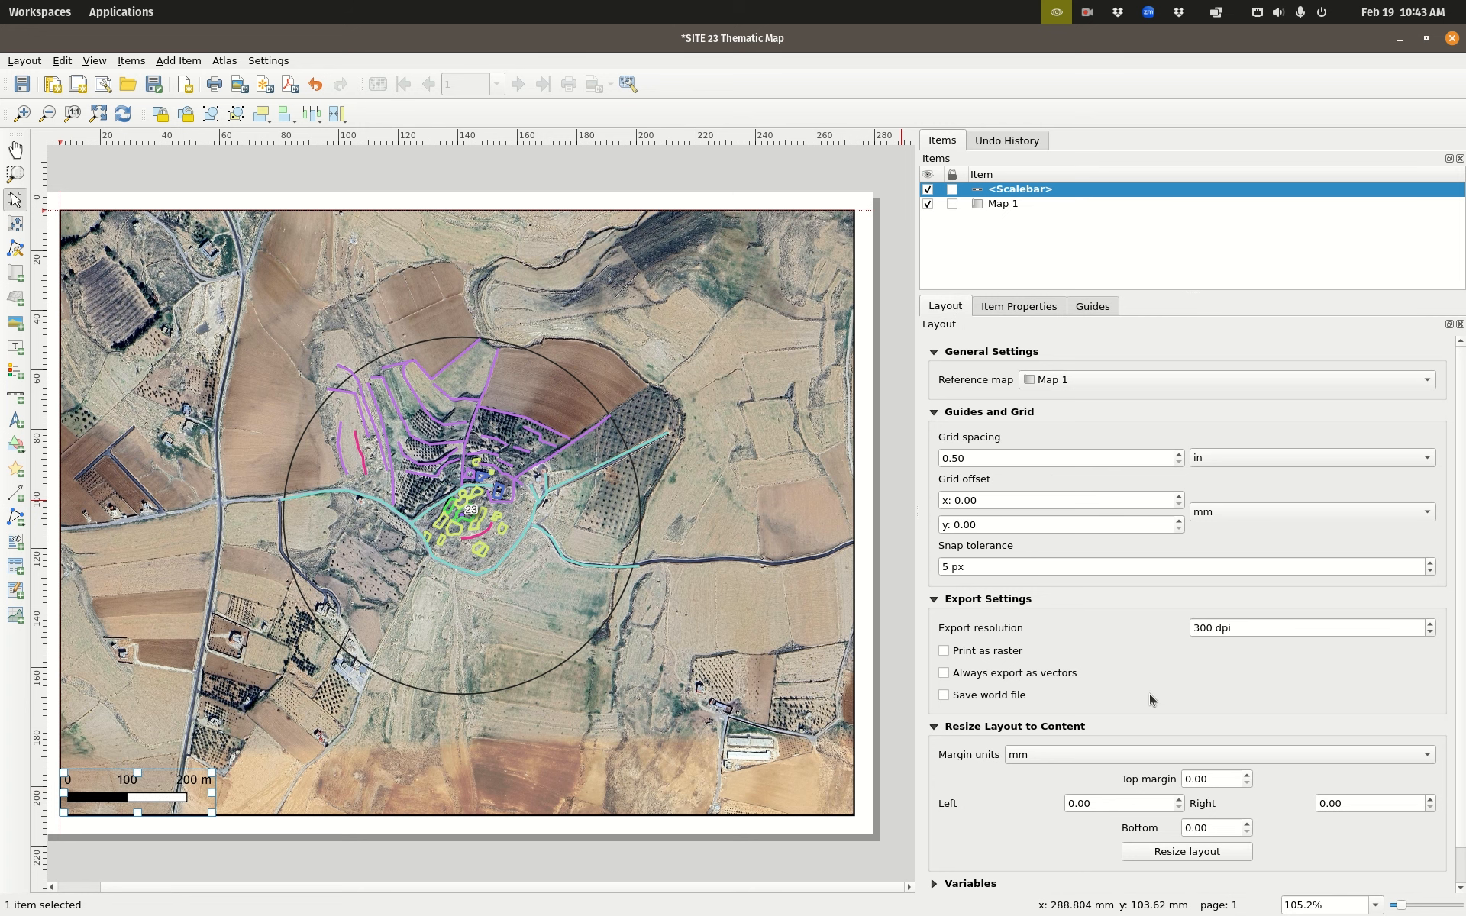
pyautogui.click(993, 313)
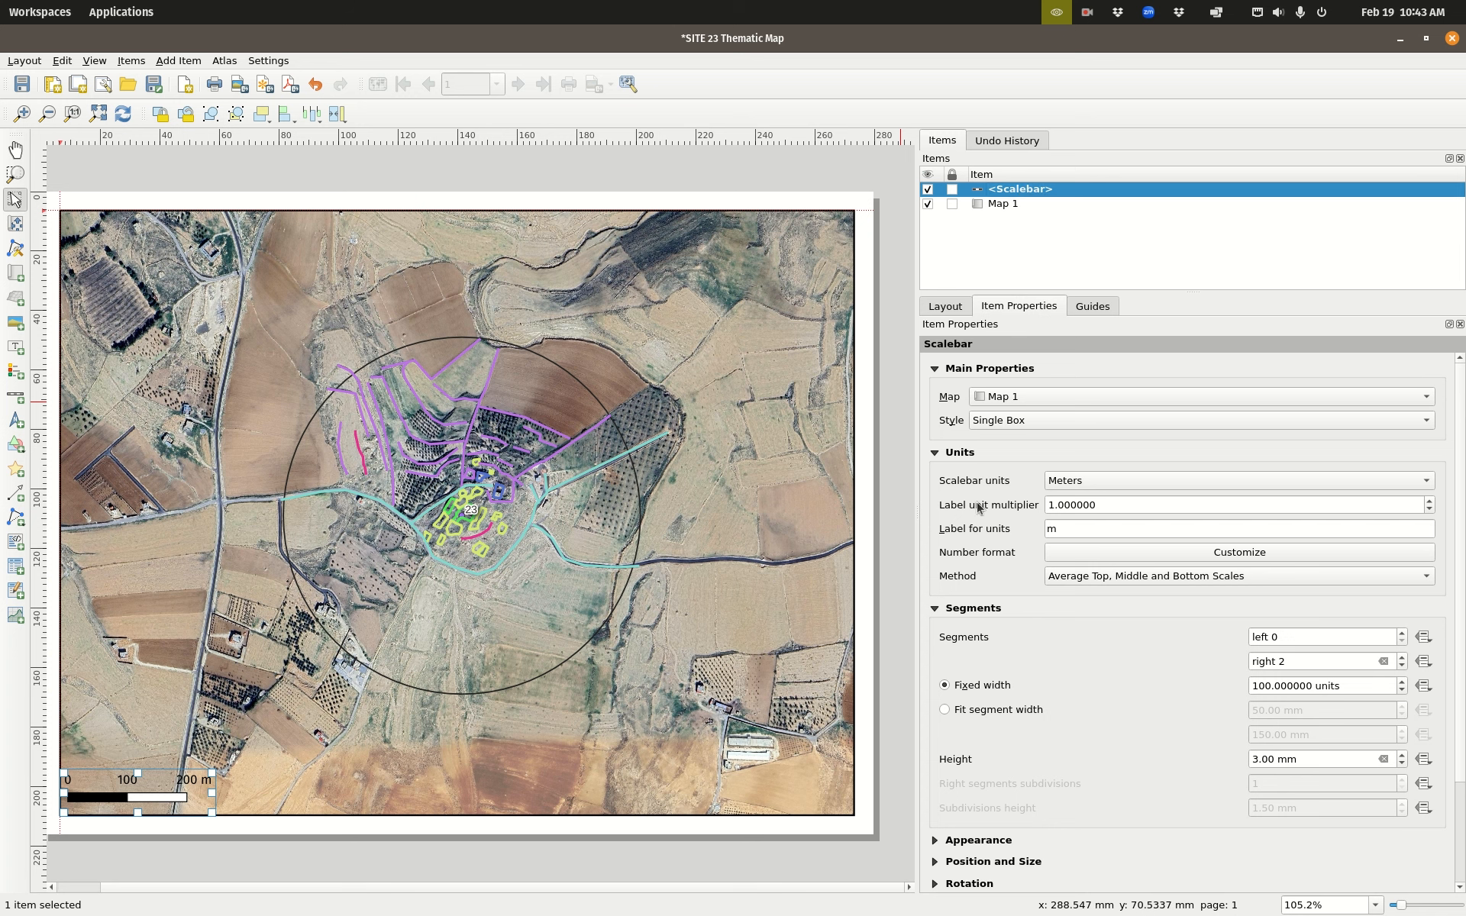
# Step: Try the line-tick and Stepped Line styles on the scale bar, and set its style to Double Box
pyautogui.click(1009, 420)
pyautogui.click(1014, 440)
pyautogui.click(985, 422)
pyautogui.click(1003, 464)
pyautogui.click(1028, 422)
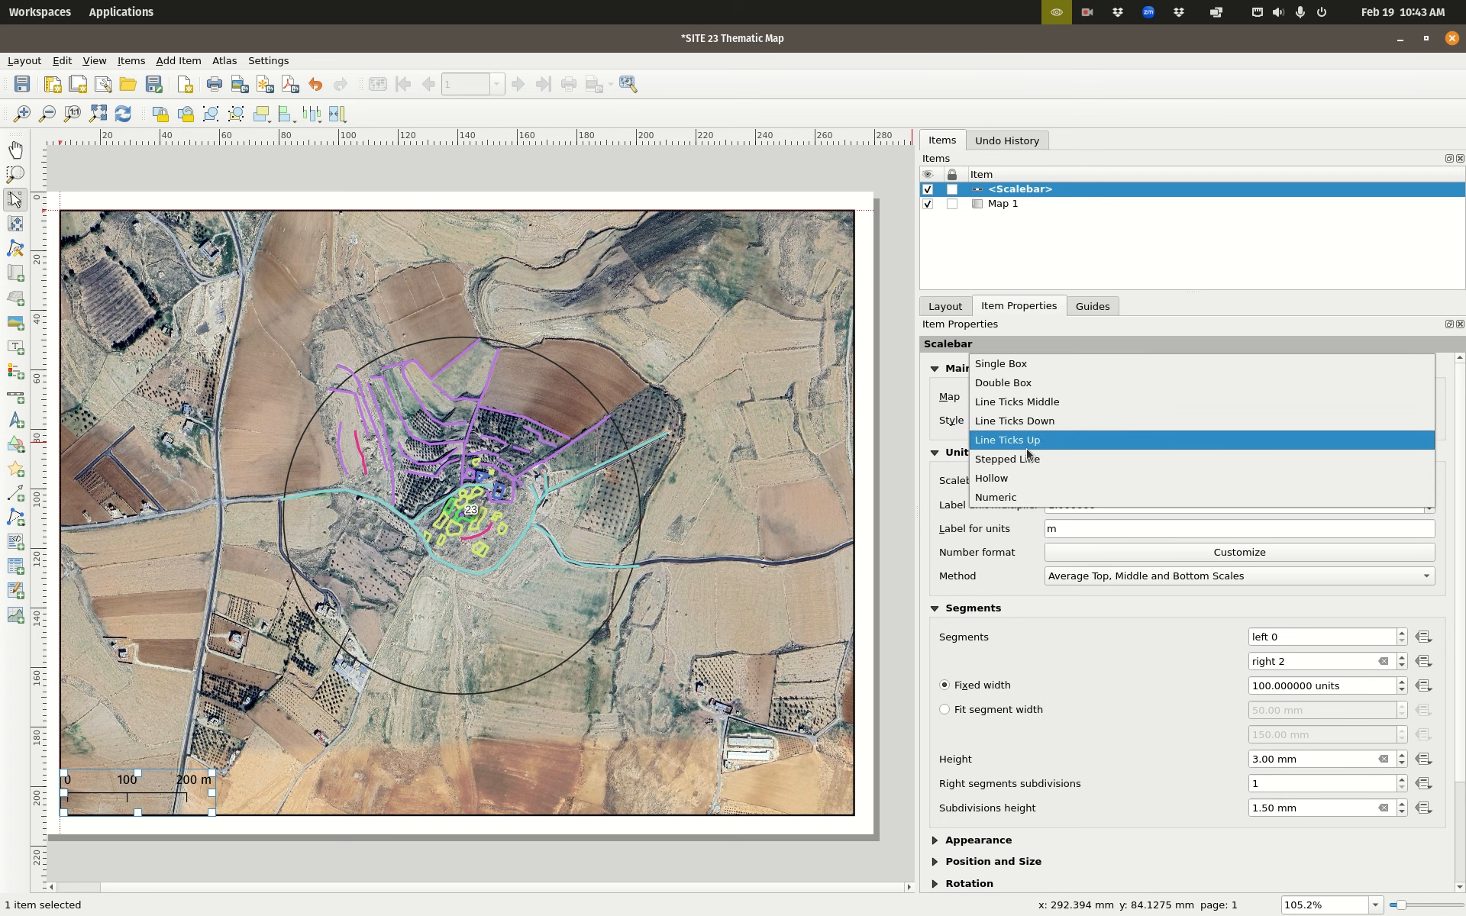
pyautogui.click(1023, 455)
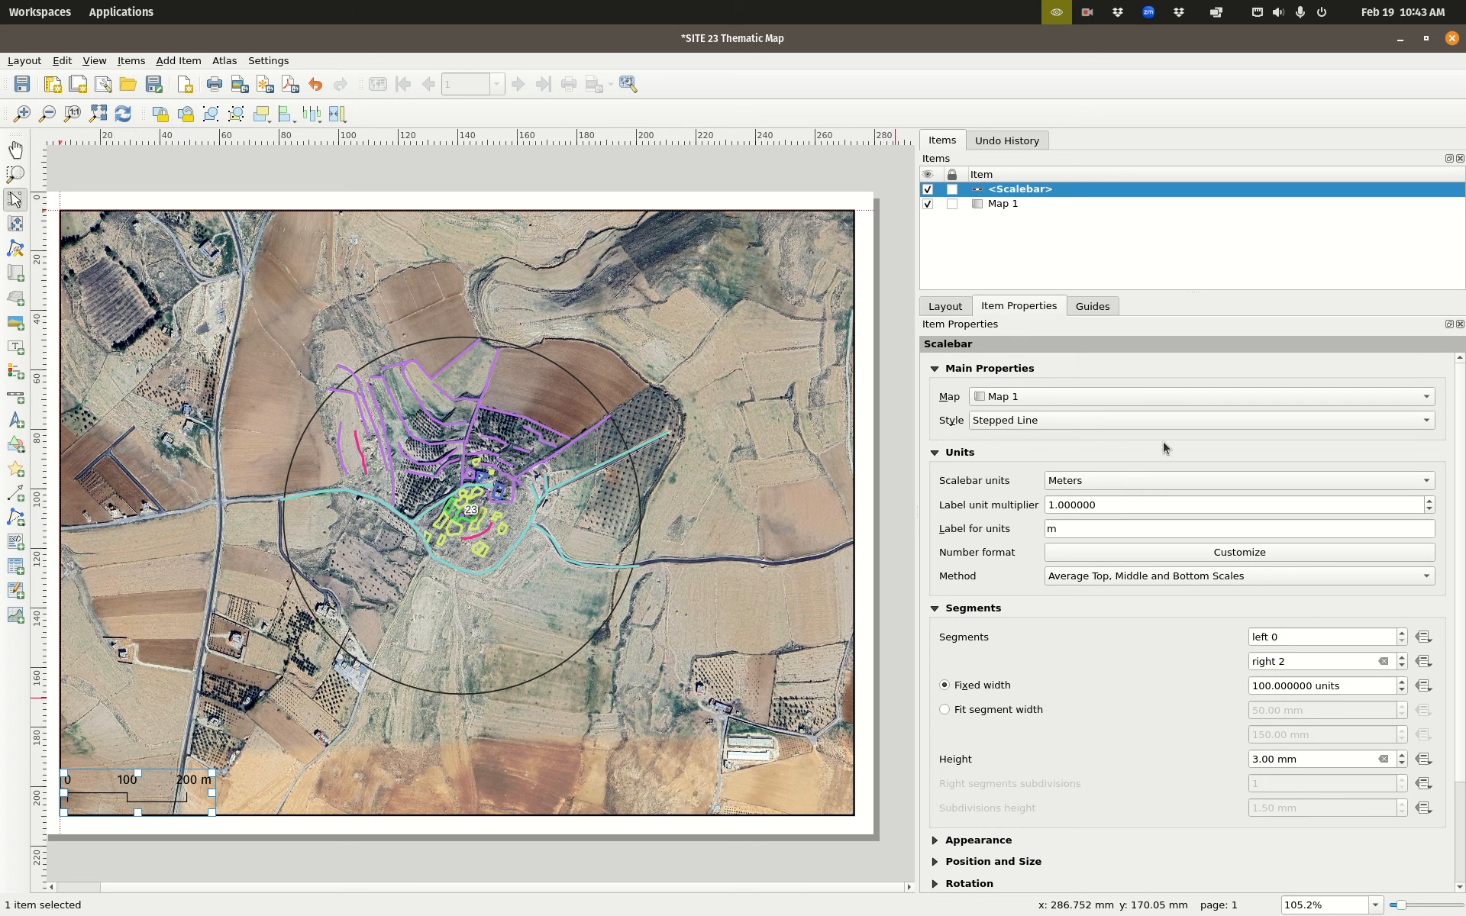
pyautogui.click(1044, 423)
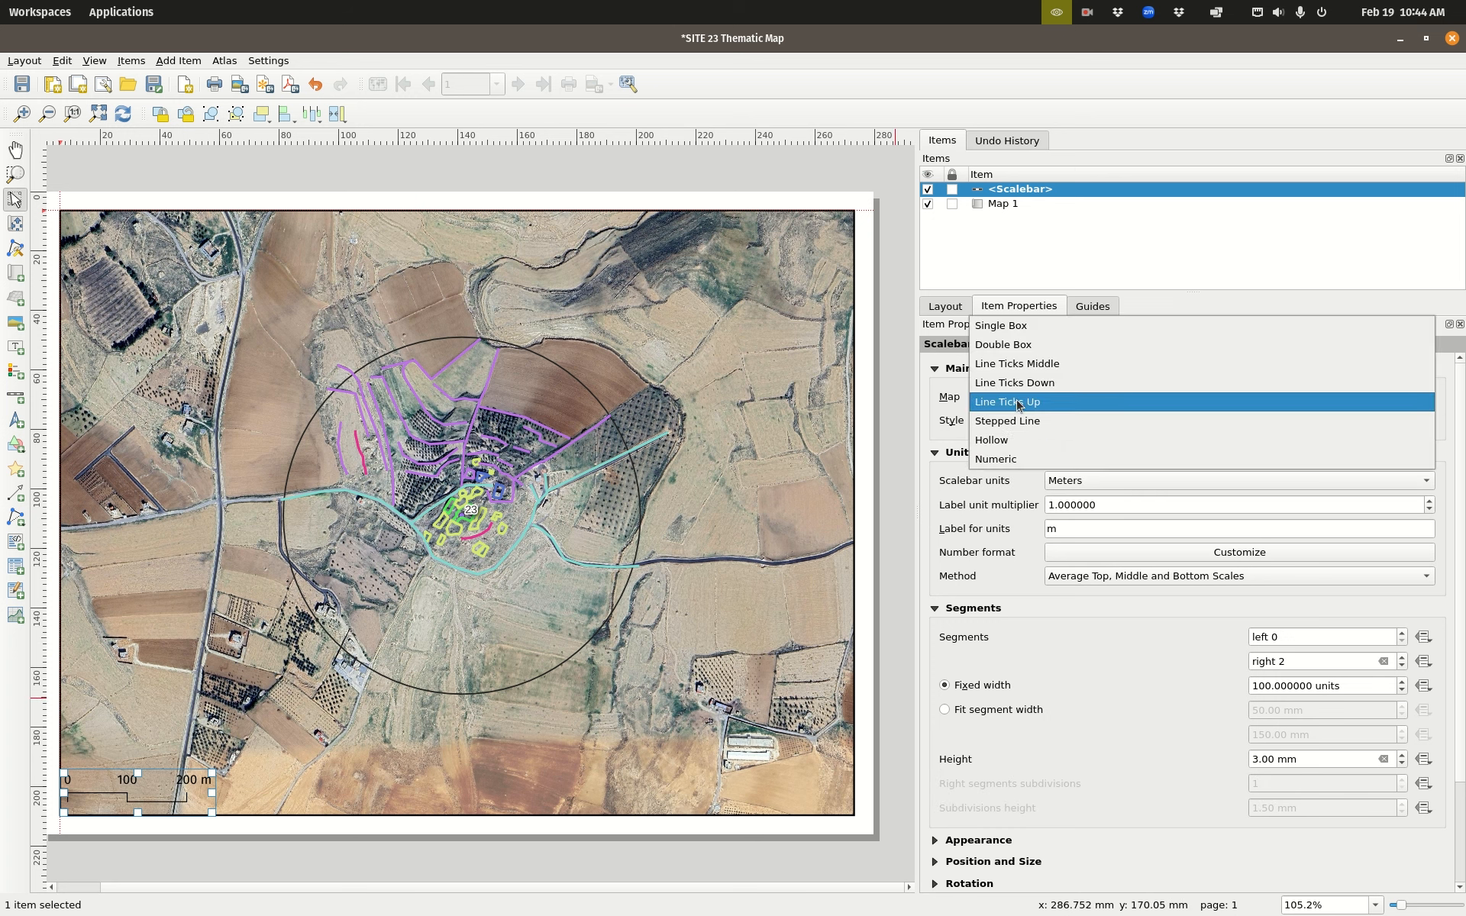
pyautogui.click(1069, 347)
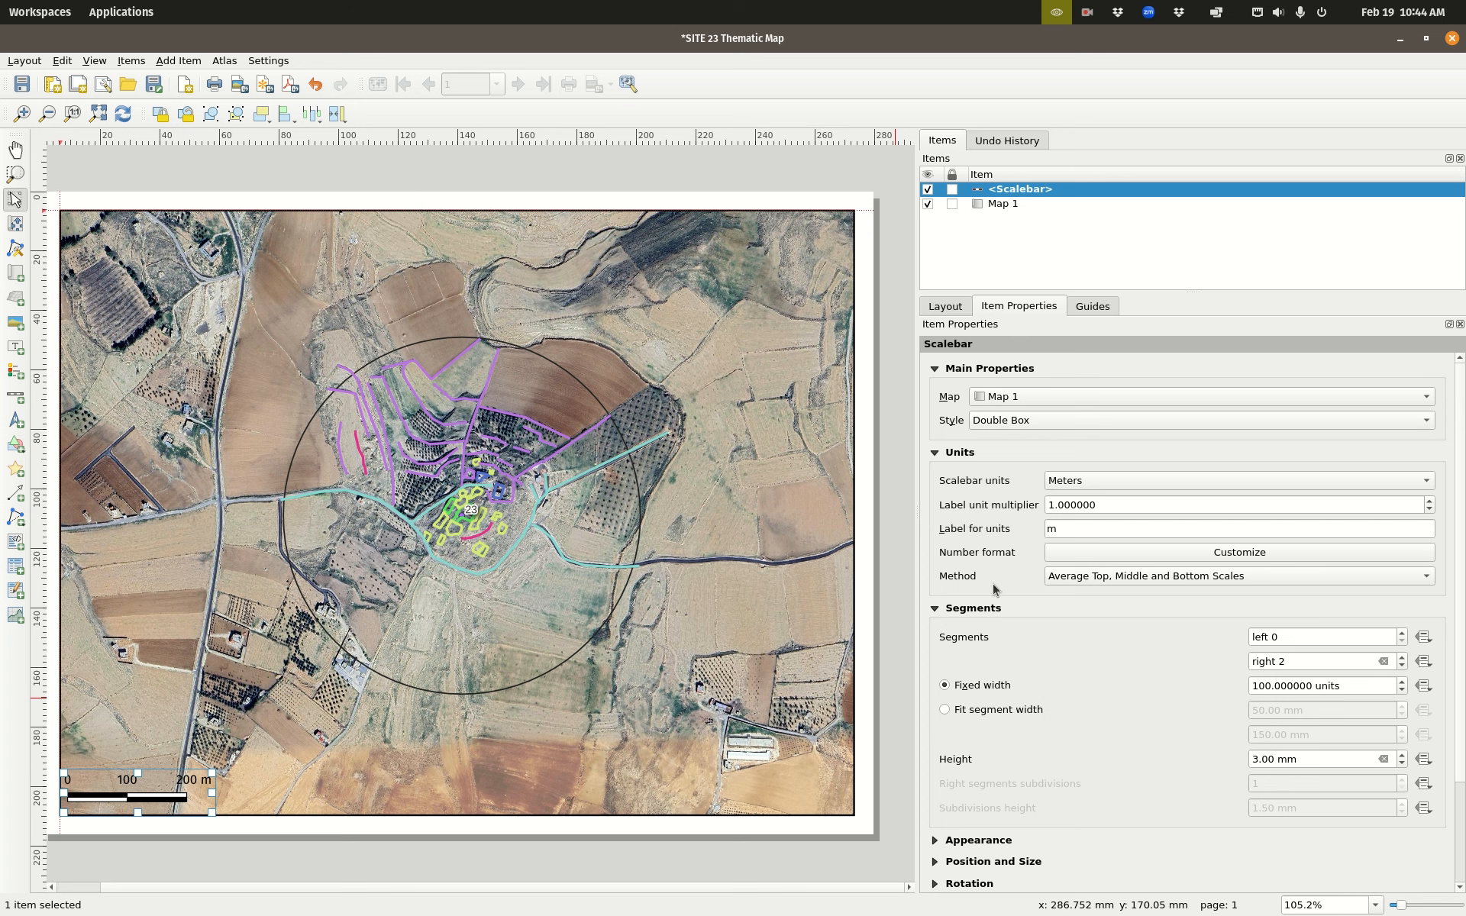
pyautogui.click(1044, 400)
pyautogui.click(1044, 400)
# Step: Try "meter" as the scale bar's unit label, and restore the label to "m"
pyautogui.click(1084, 534)
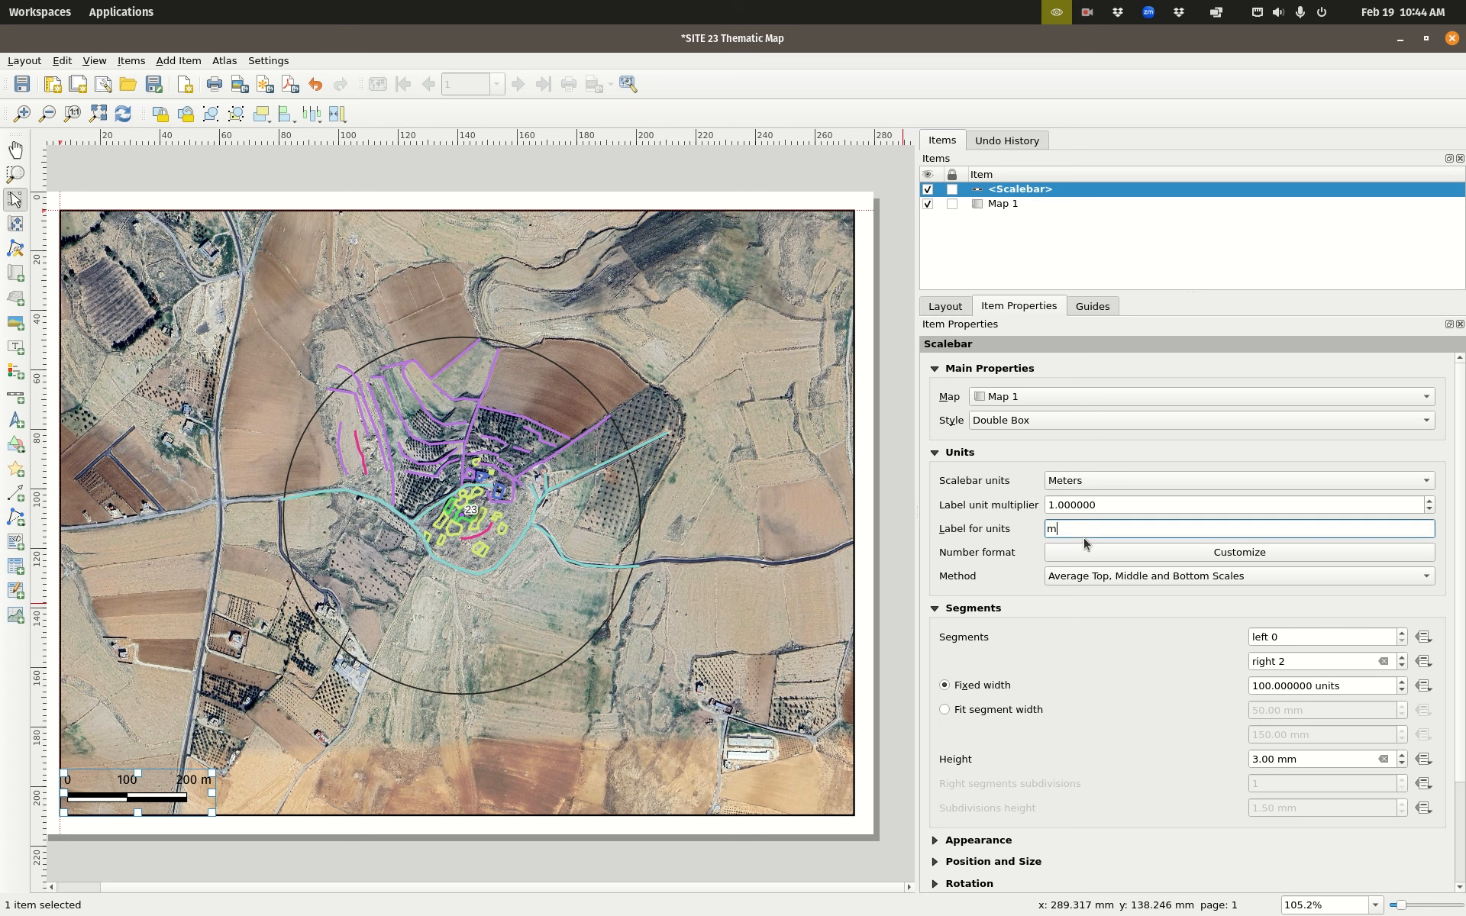
pyautogui.write('eyre')
pyautogui.write('r')
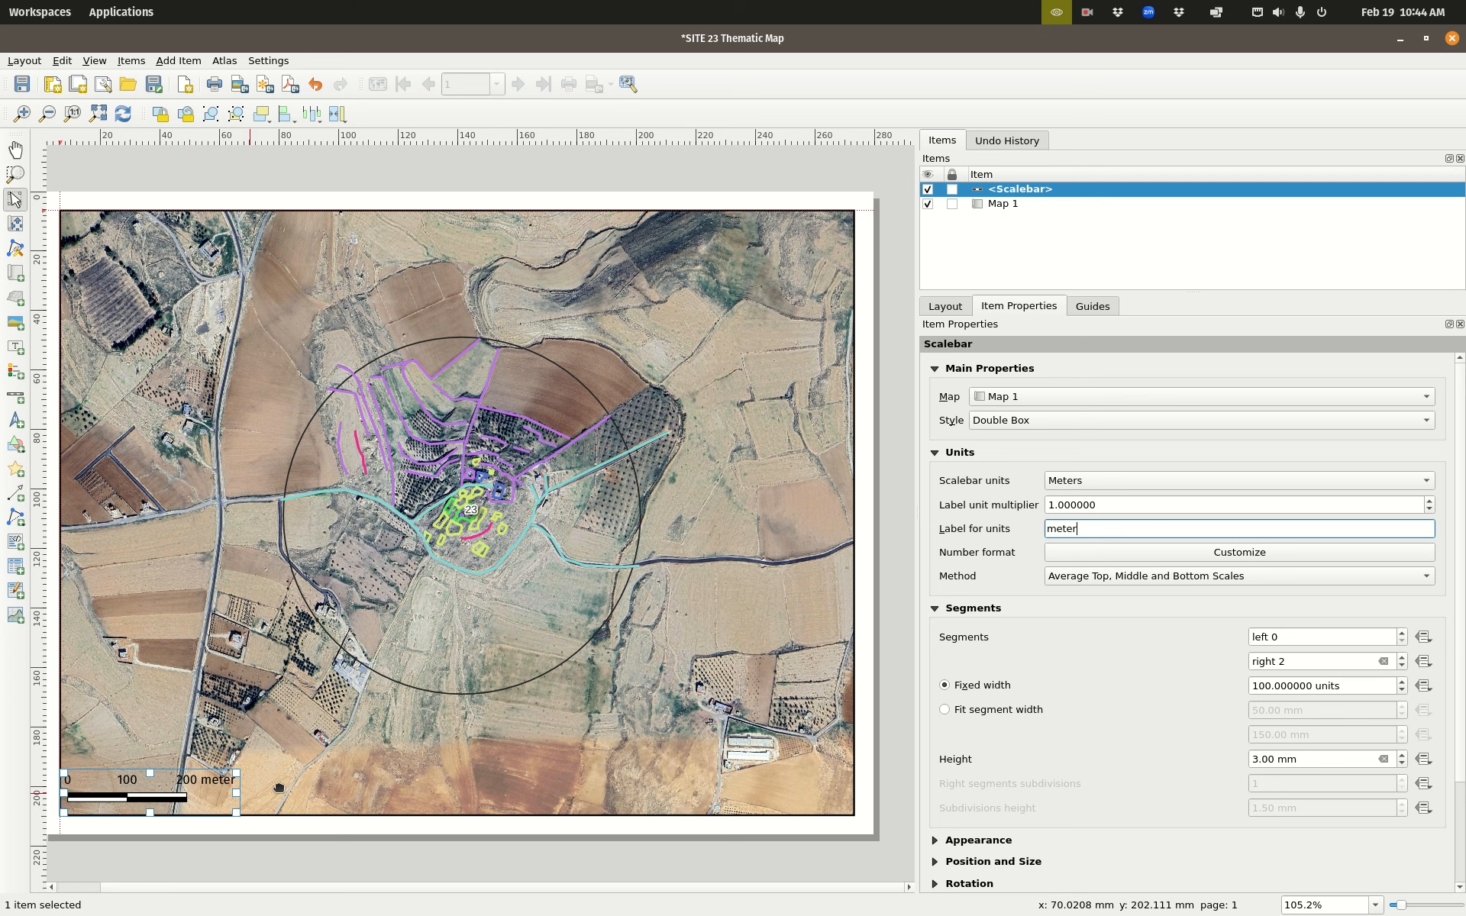
pyautogui.press('BackSpace')
pyautogui.press('BackSpace')
pyautogui.press('BackSpace')
# Step: Try four right segments on the scale bar, and set it to 1 left segment and 2 right segments
pyautogui.scroll(-1, 1030, 644)
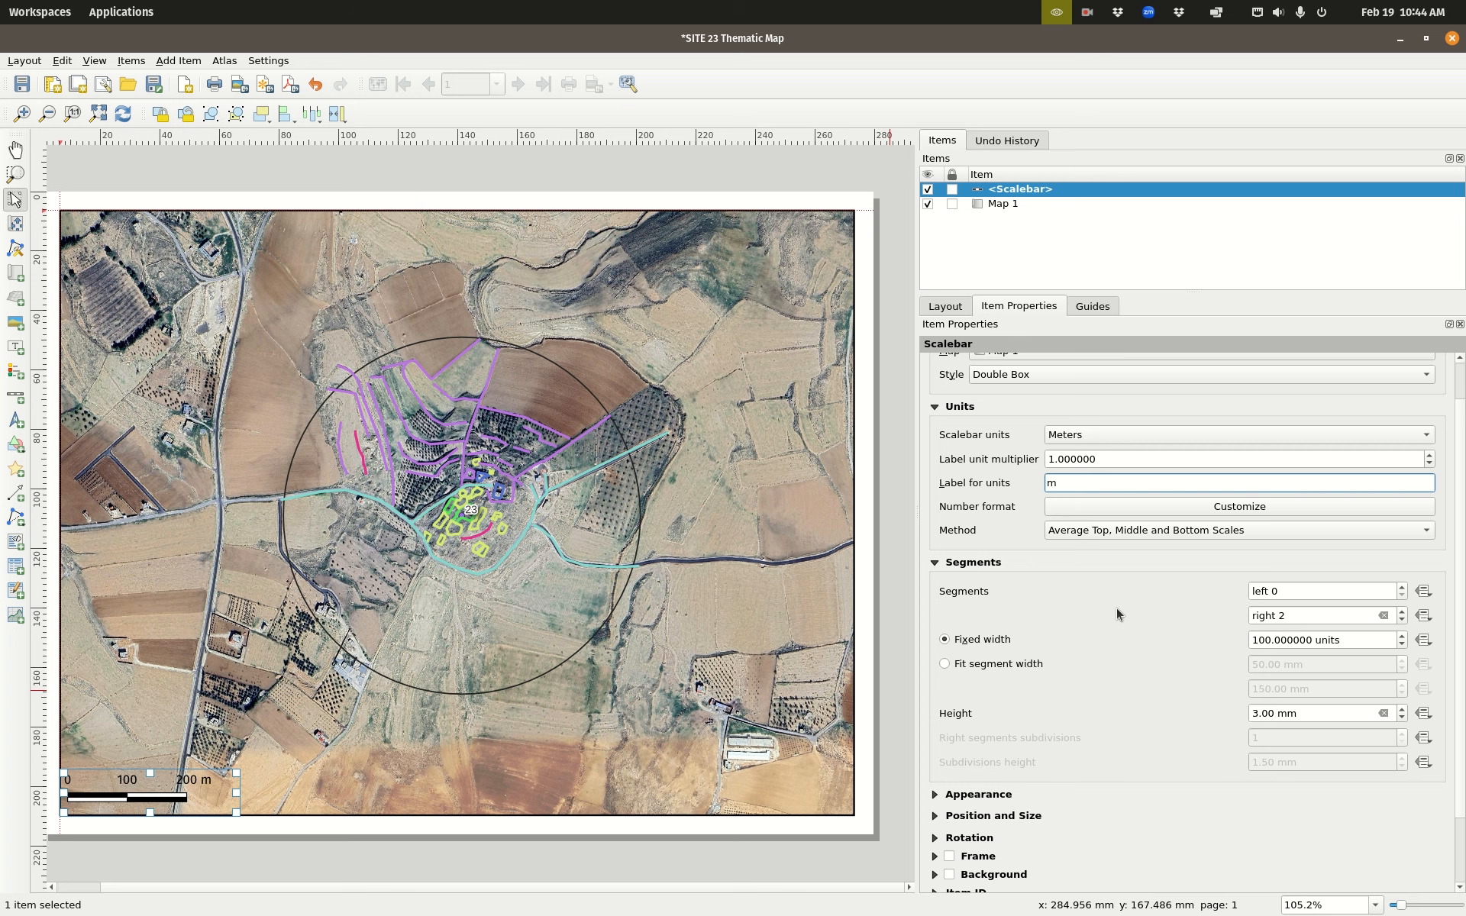
pyautogui.click(1401, 612)
pyautogui.click(1402, 612)
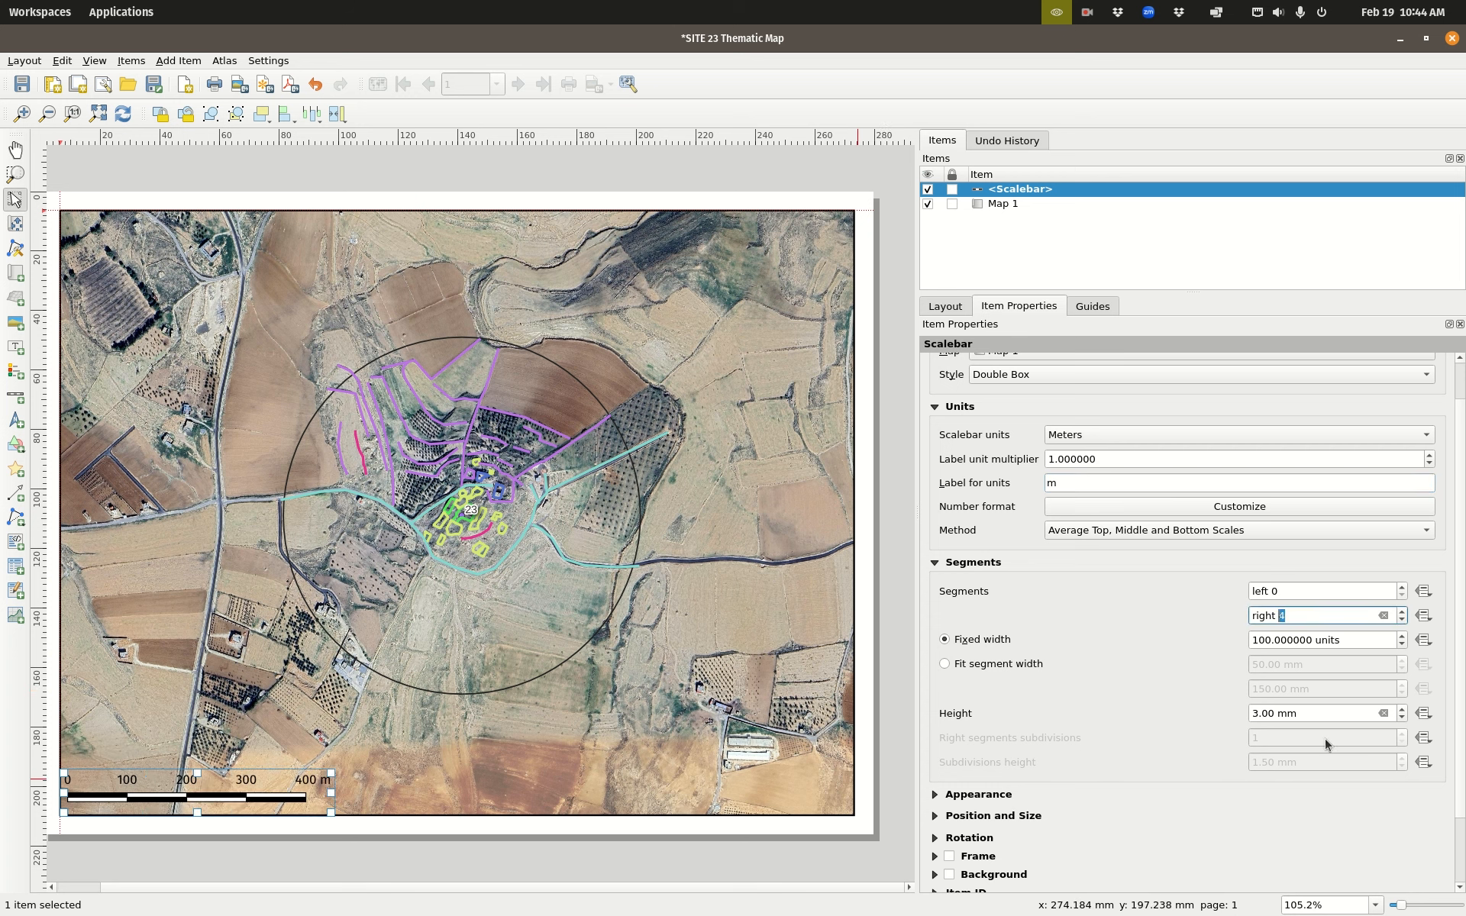
pyautogui.click(1401, 619)
pyautogui.click(1401, 619)
pyautogui.click(1402, 619)
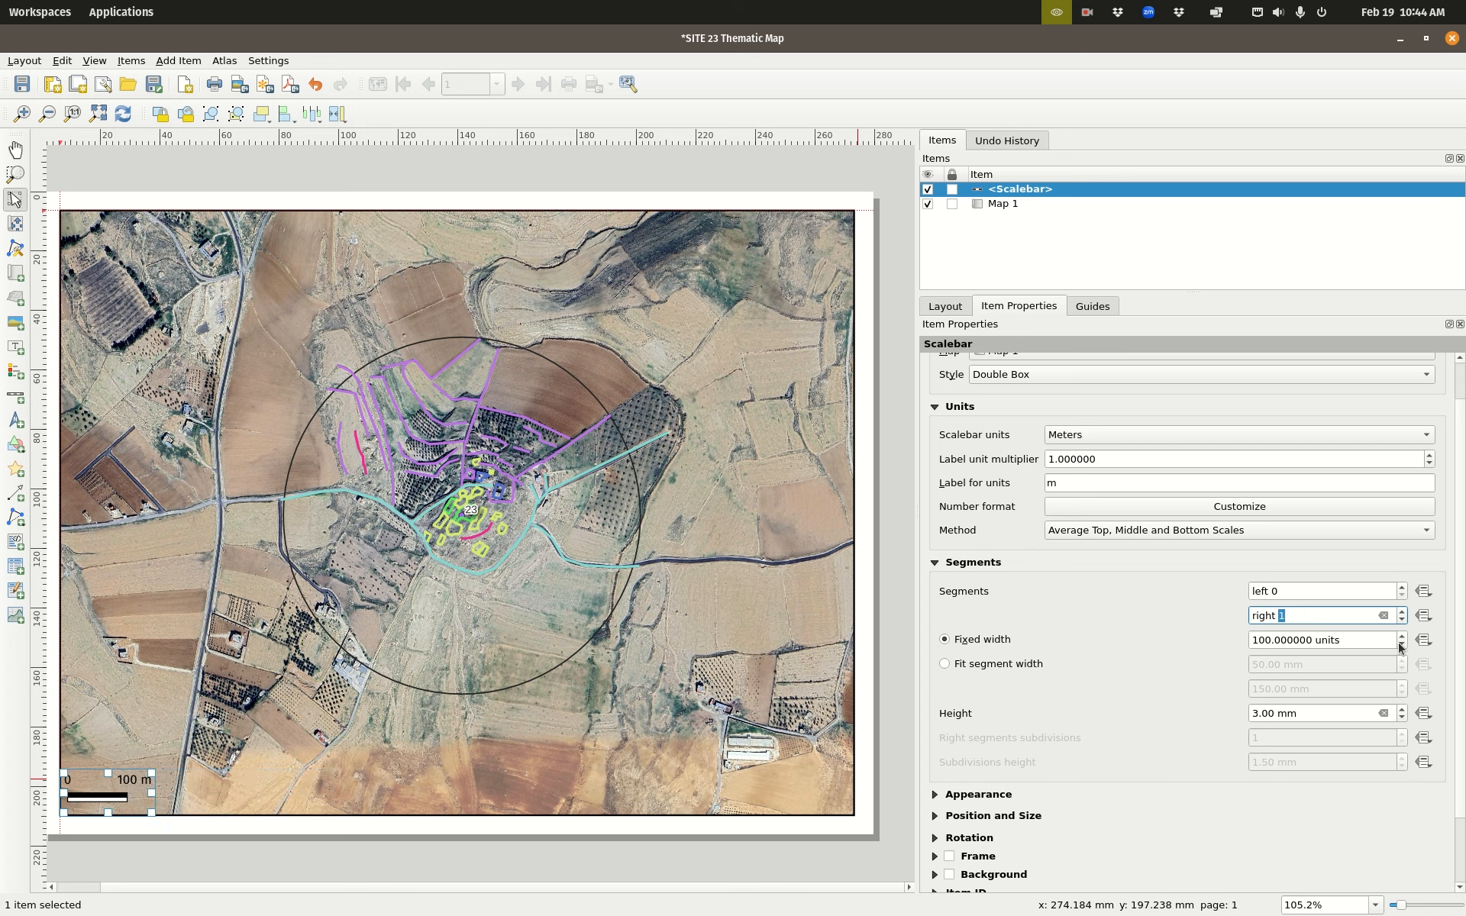
pyautogui.click(1402, 591)
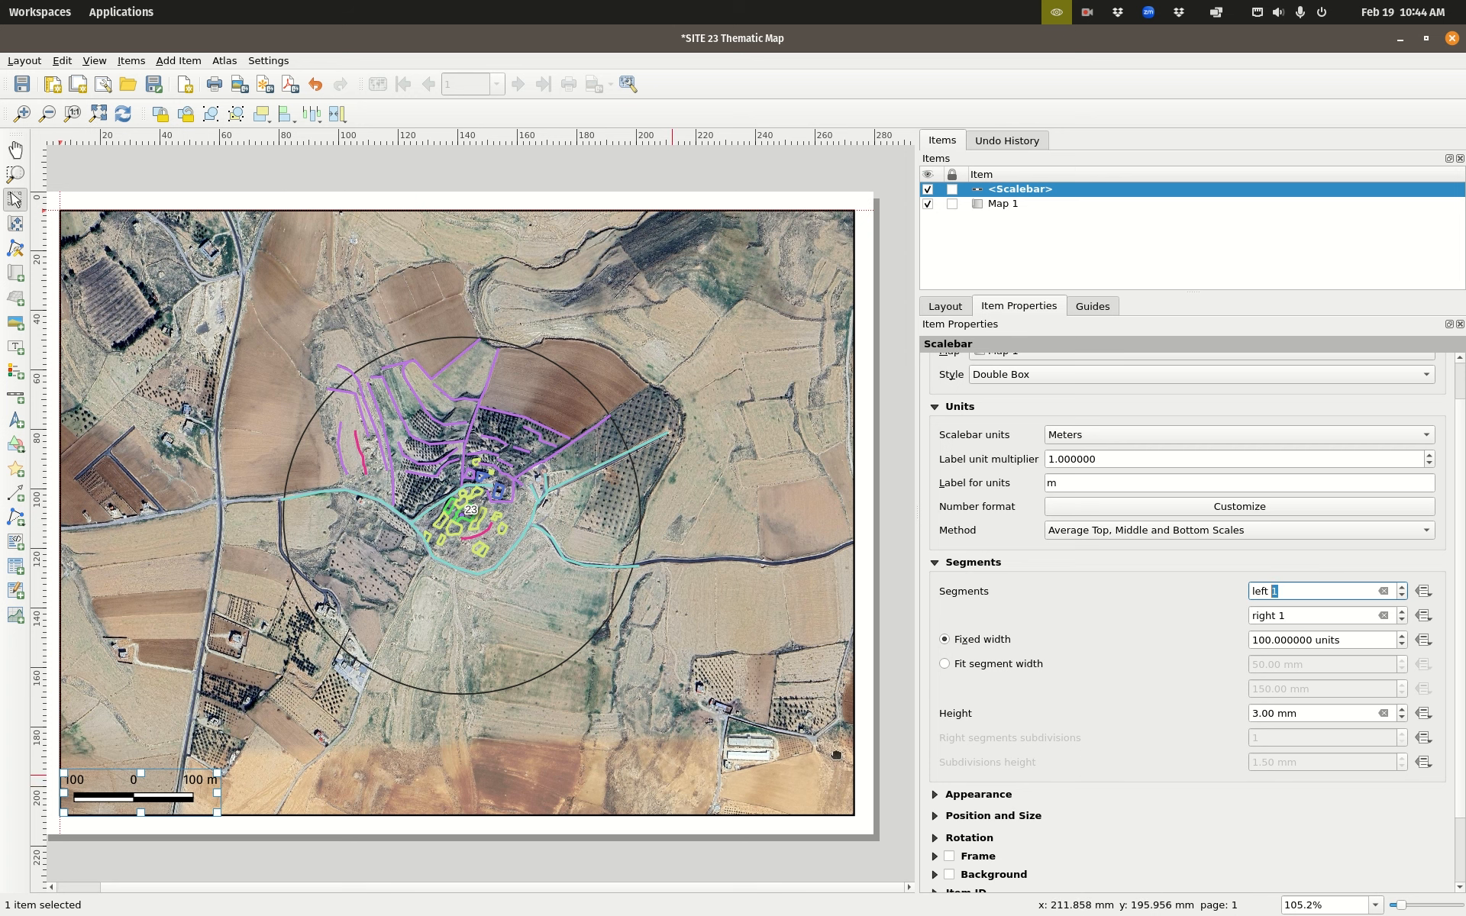
pyautogui.click(1401, 612)
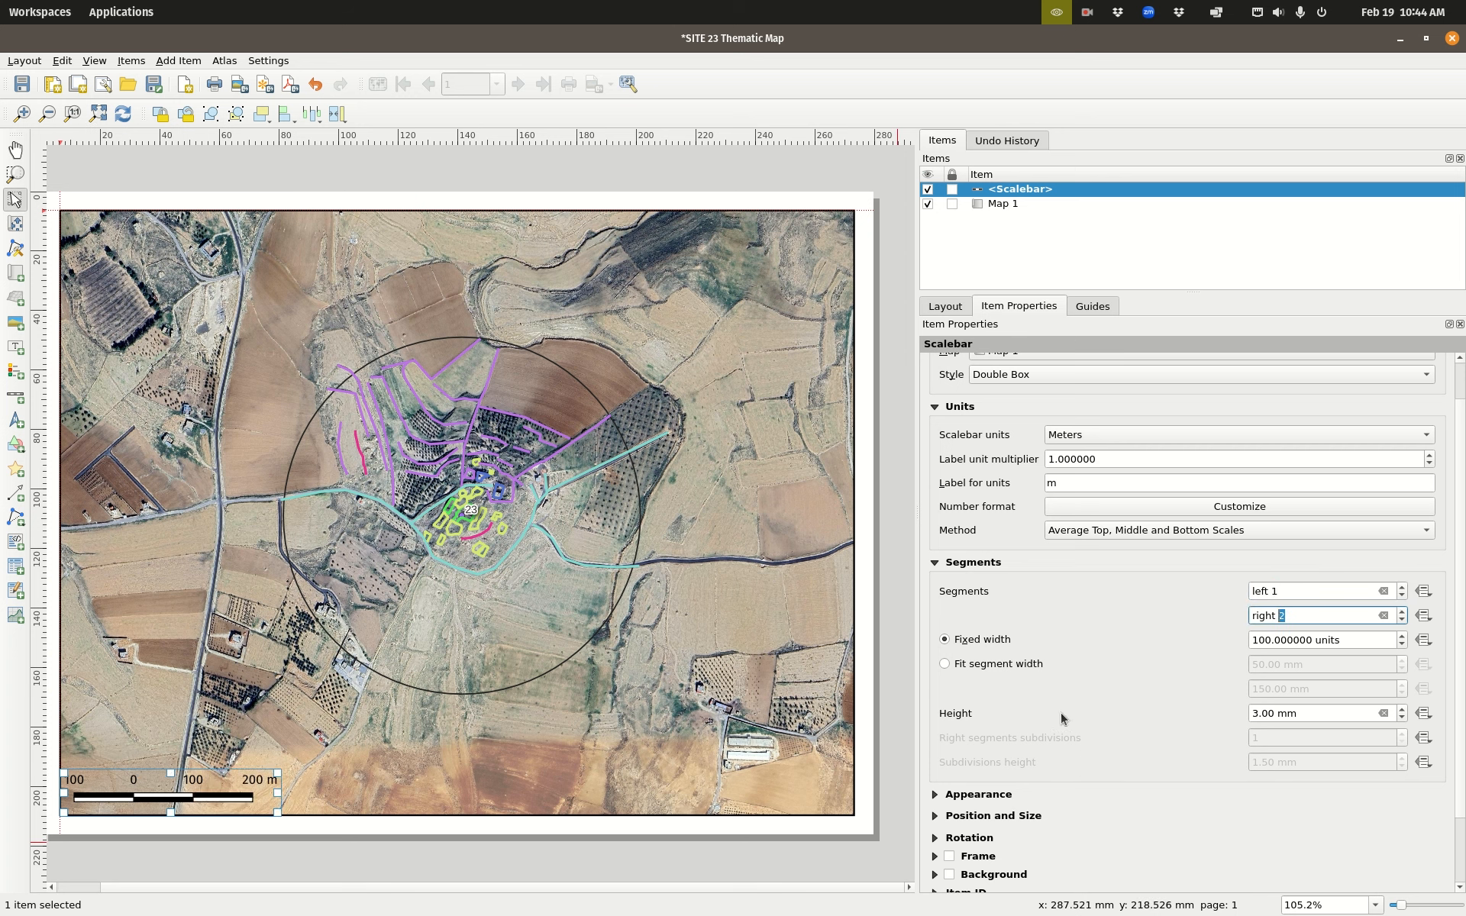
# Step: Try a background and a frame on the scale bar, turning each off again
pyautogui.scroll(-3, 964, 702)
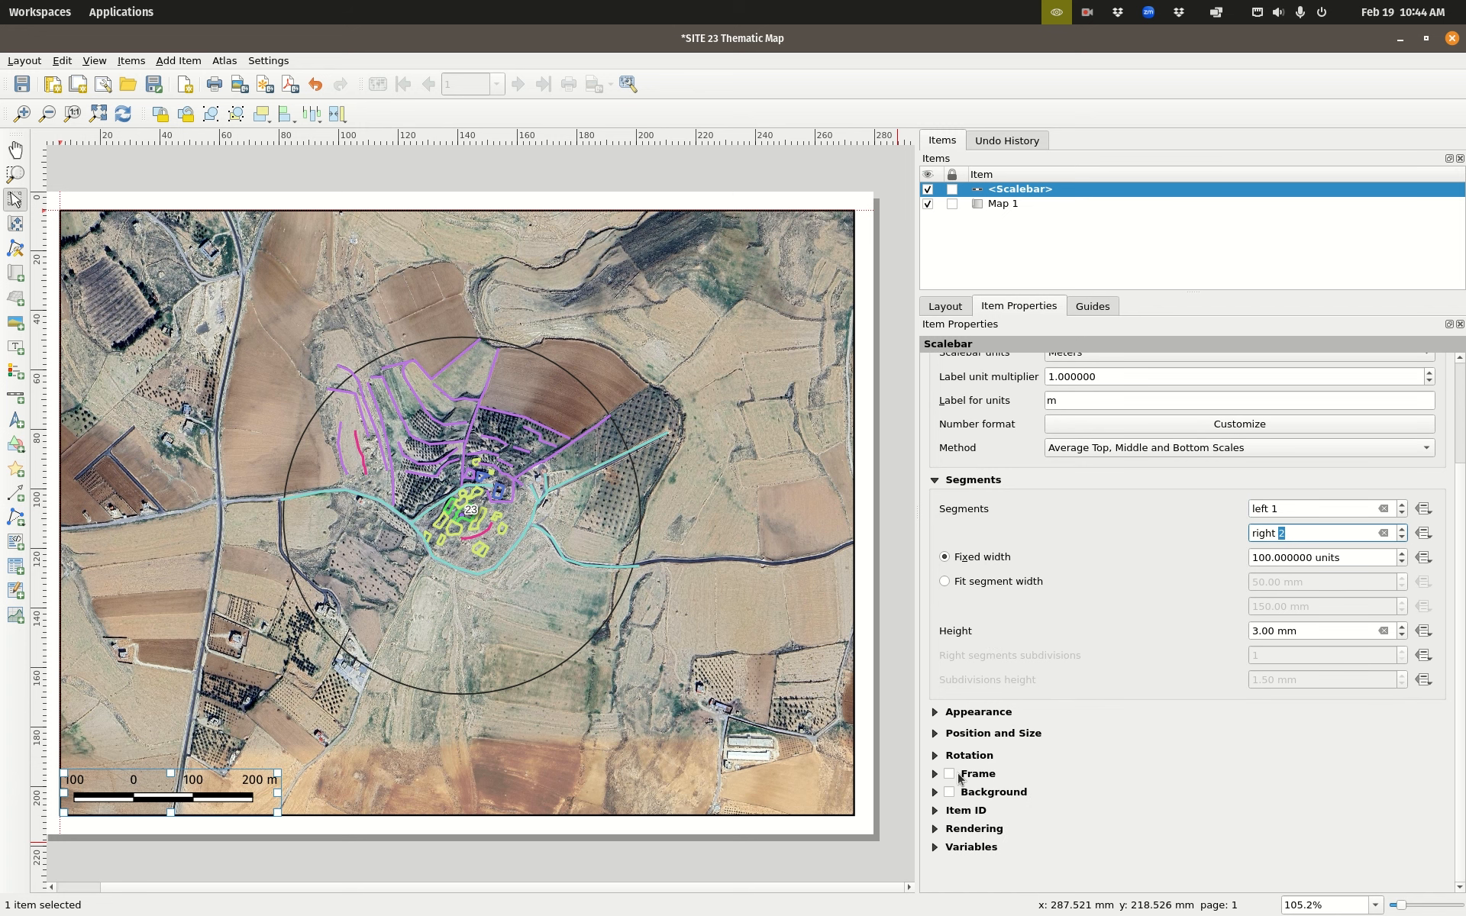
pyautogui.click(950, 793)
pyautogui.click(950, 793)
pyautogui.click(949, 774)
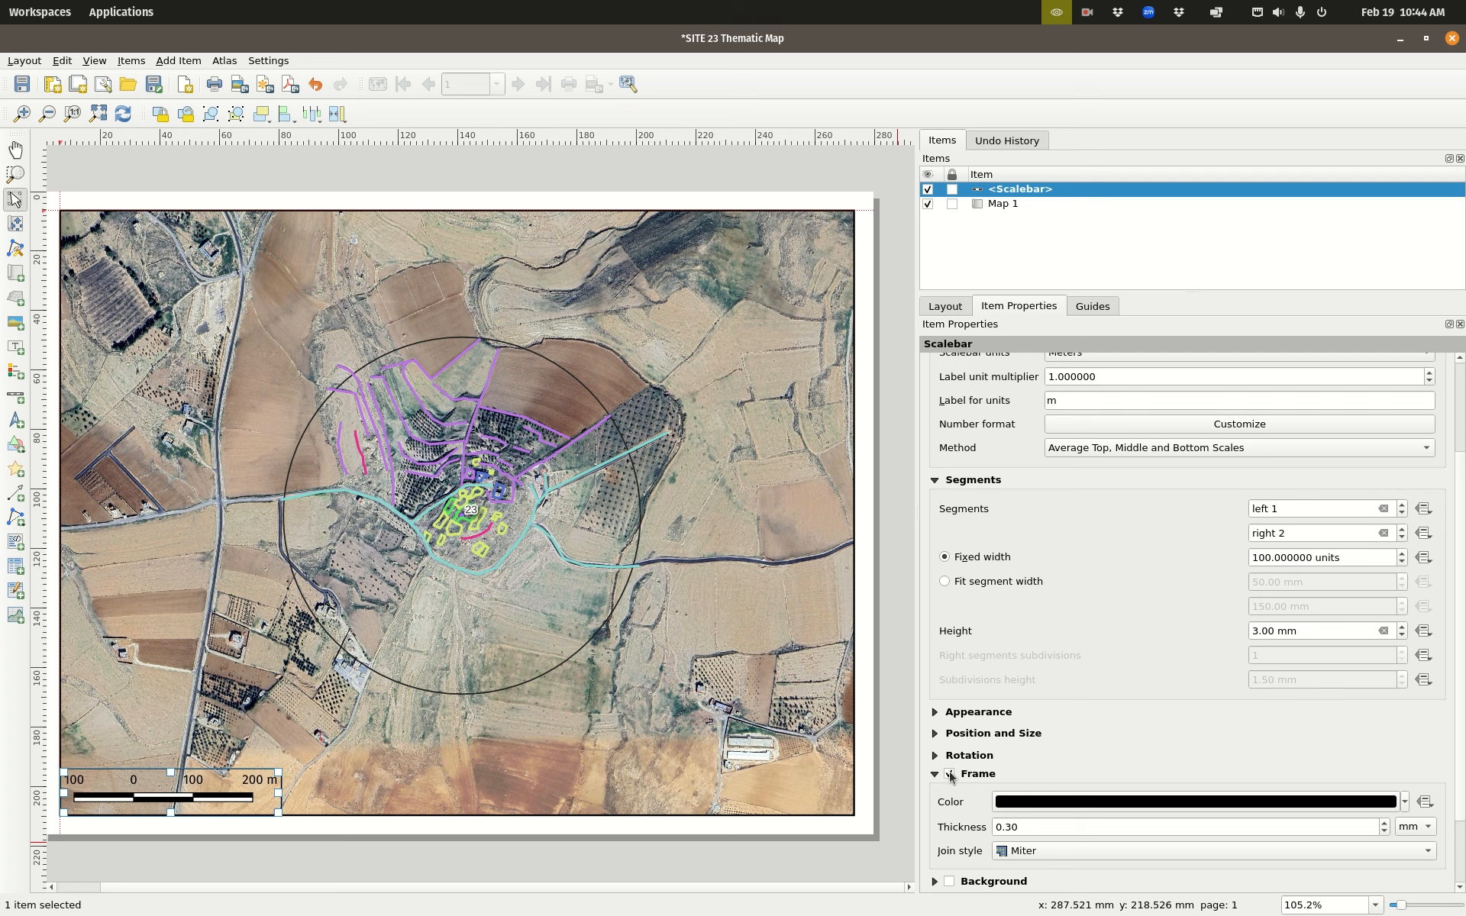
pyautogui.click(950, 774)
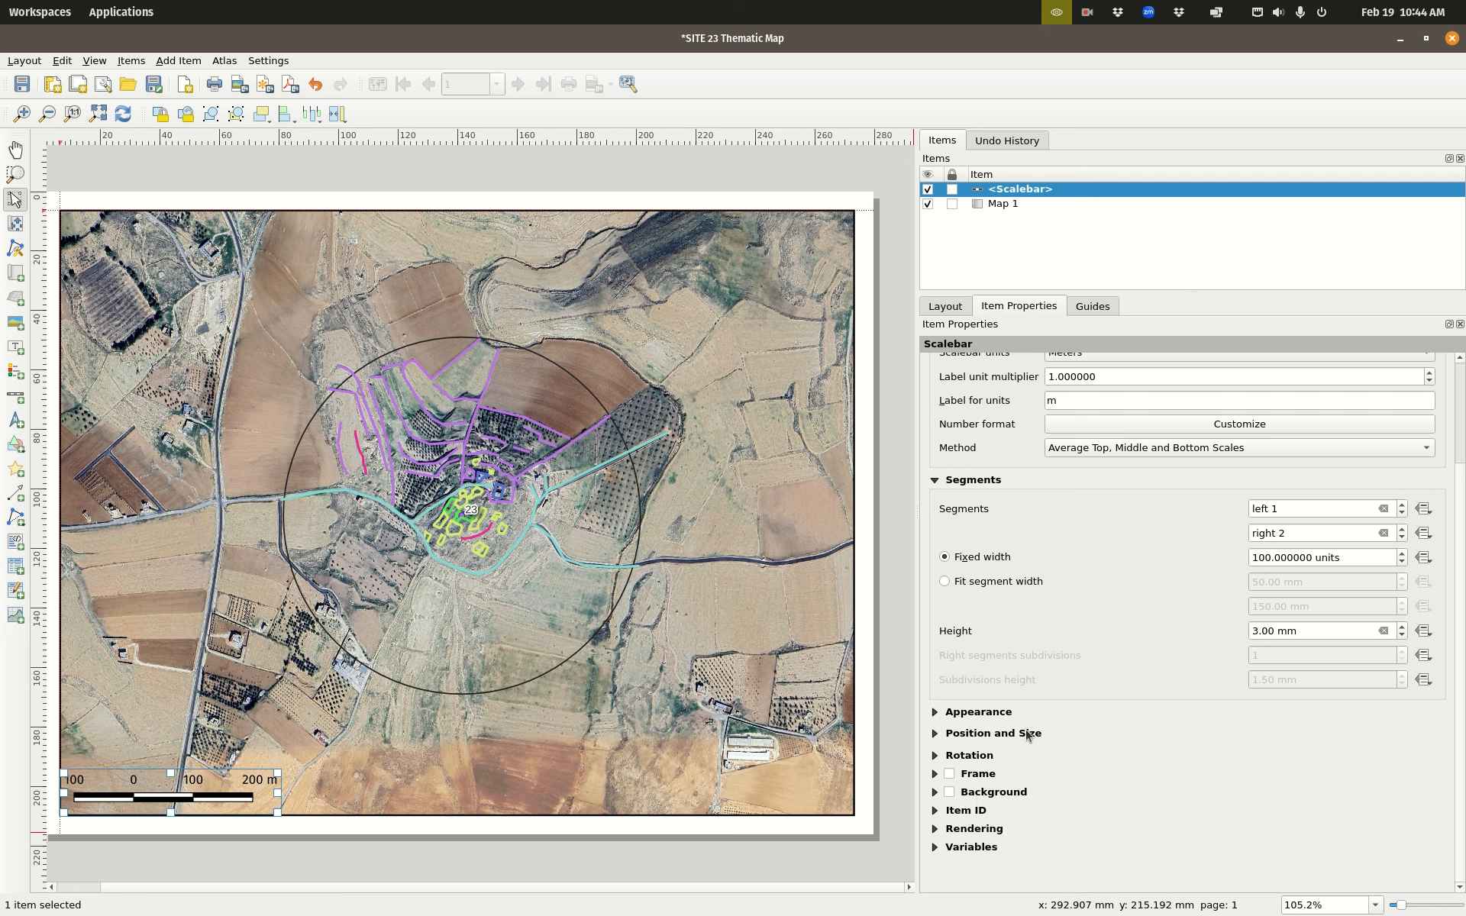
# Step: Set the scale bar's primary fill to the off-white color #f8f8f8 using the color wheel
pyautogui.click(935, 712)
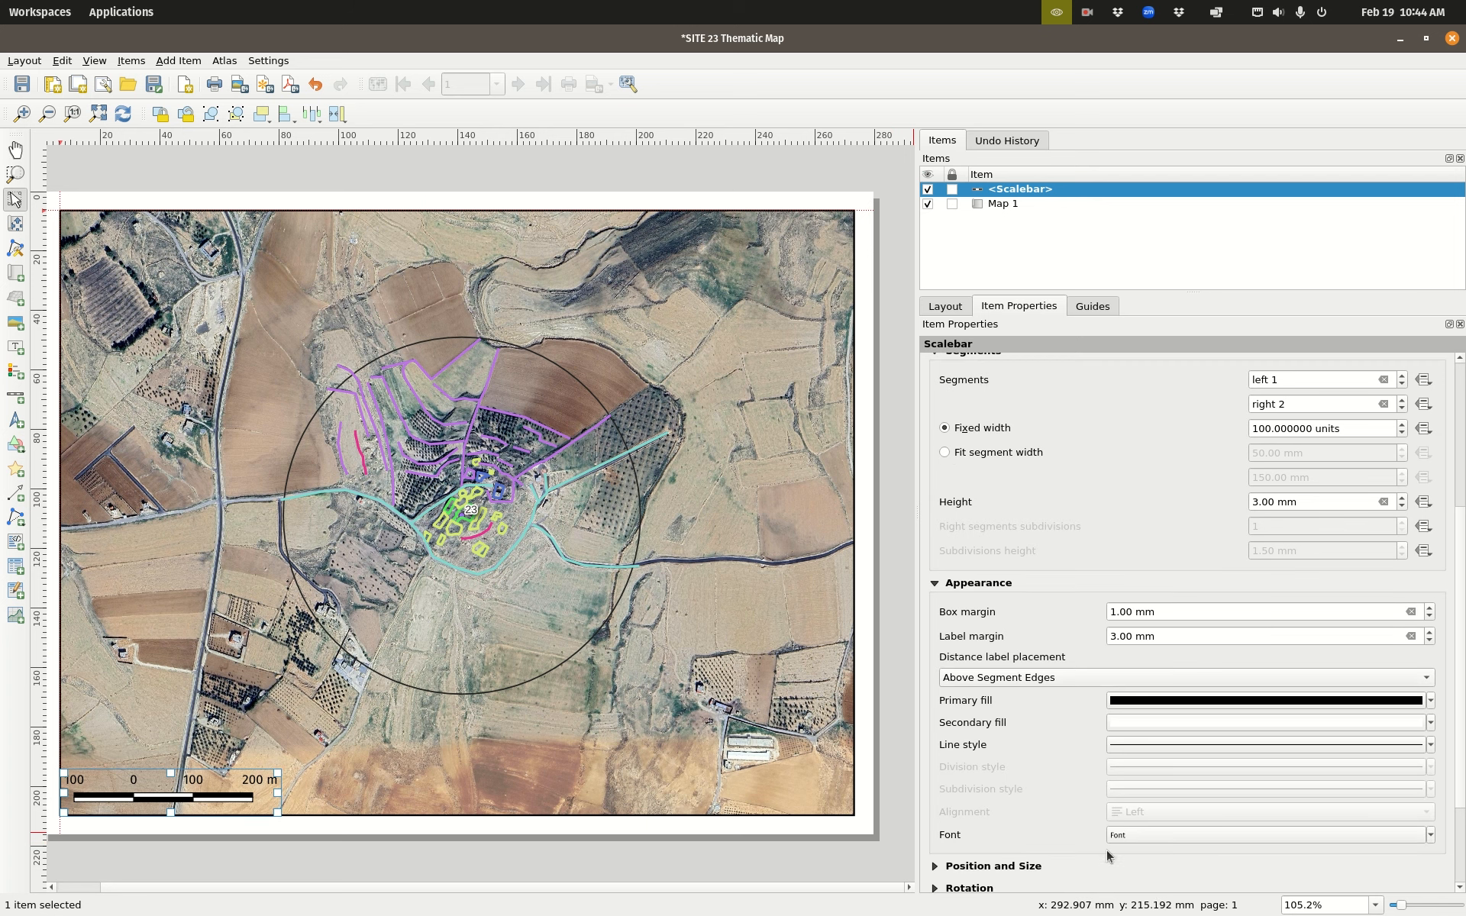
pyautogui.click(1215, 704)
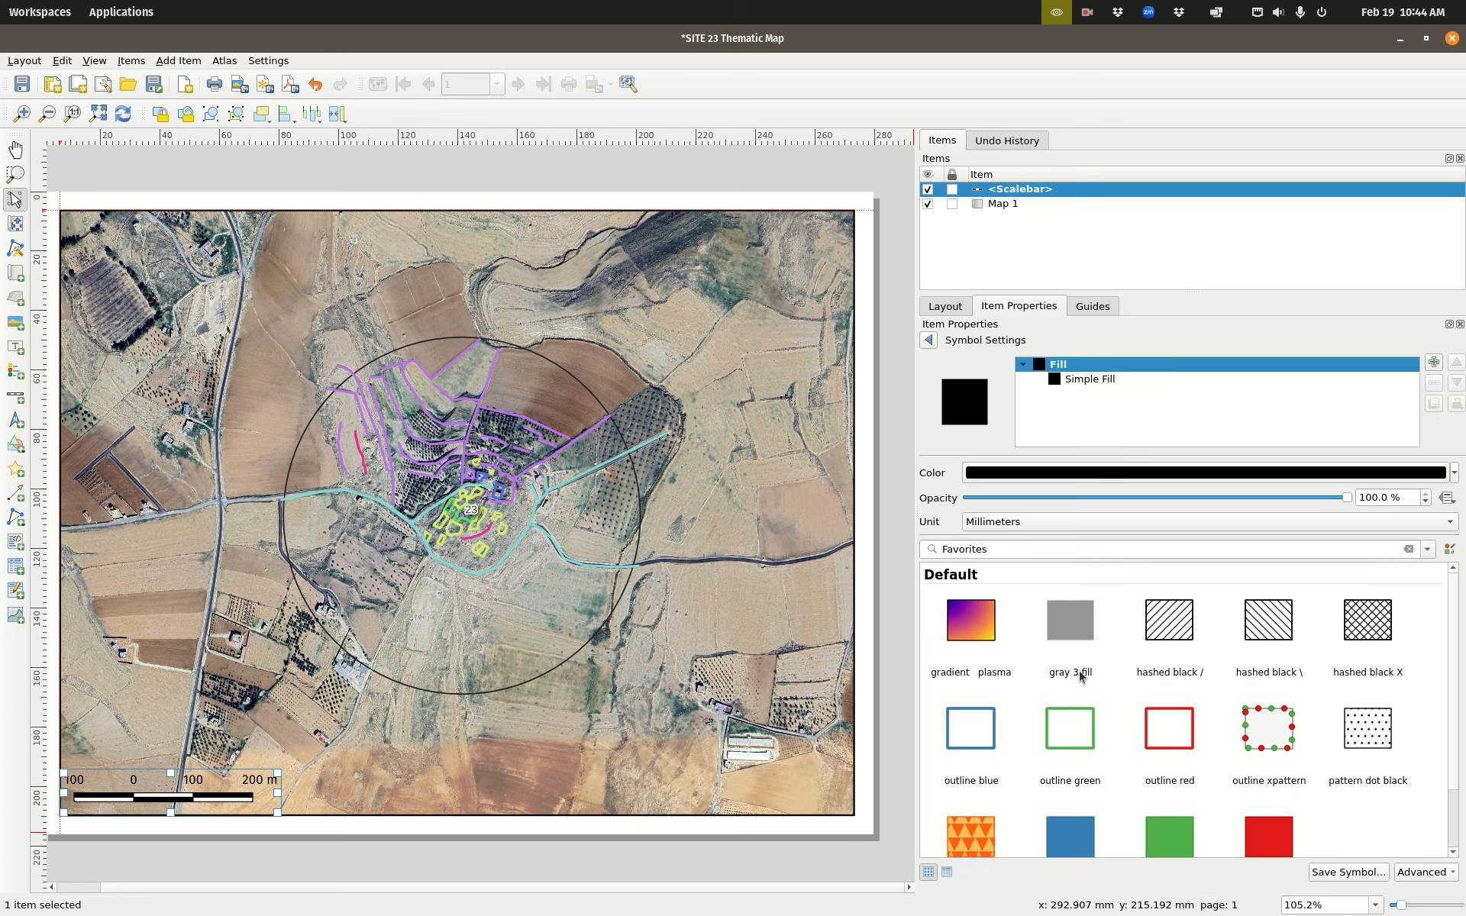
pyautogui.click(1141, 473)
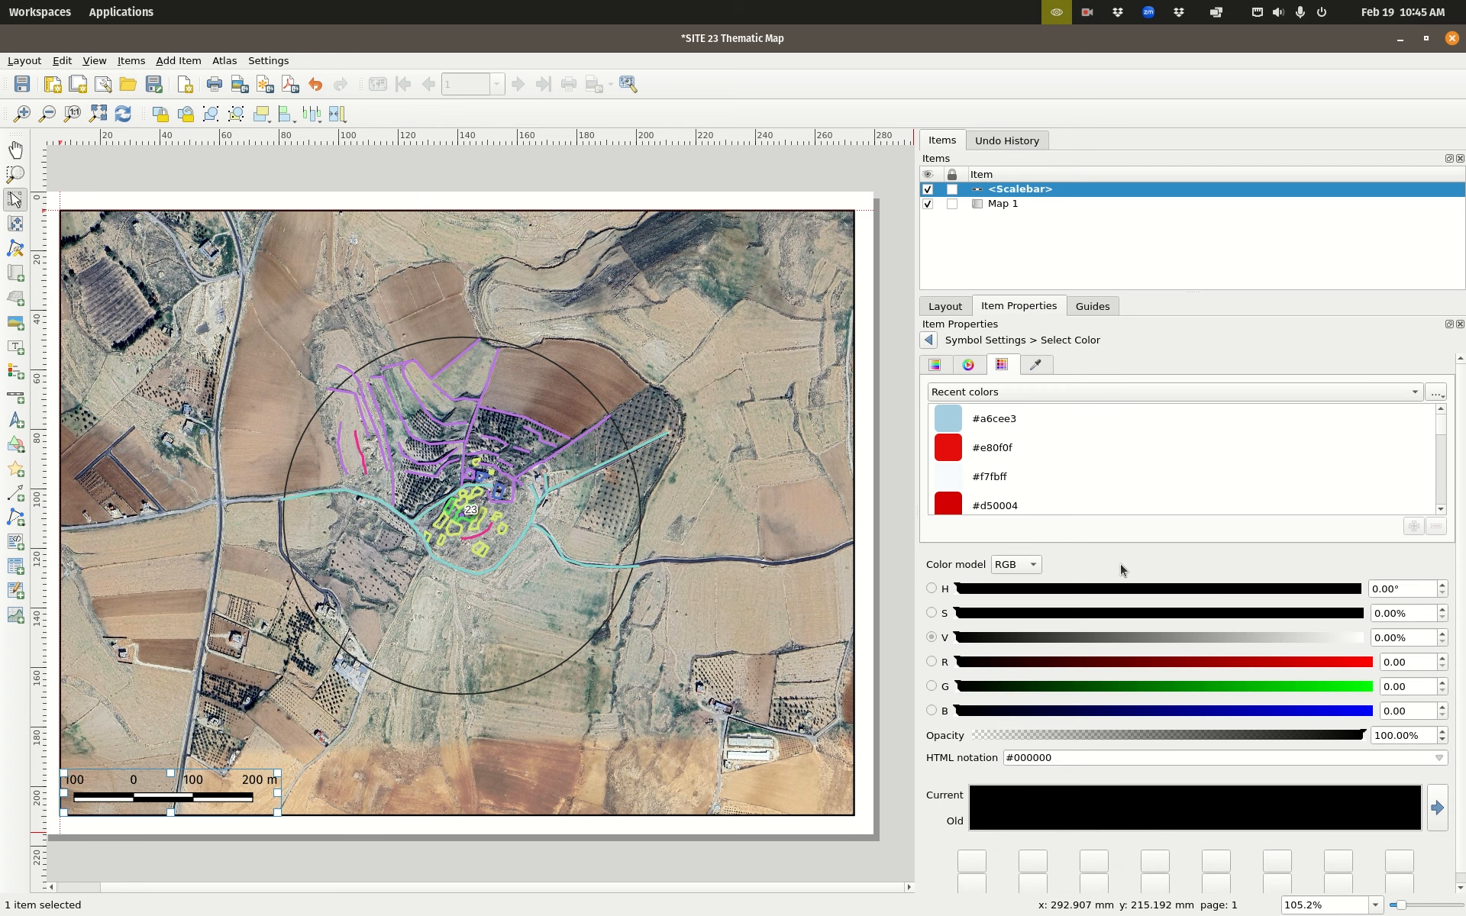
pyautogui.click(939, 369)
pyautogui.click(967, 367)
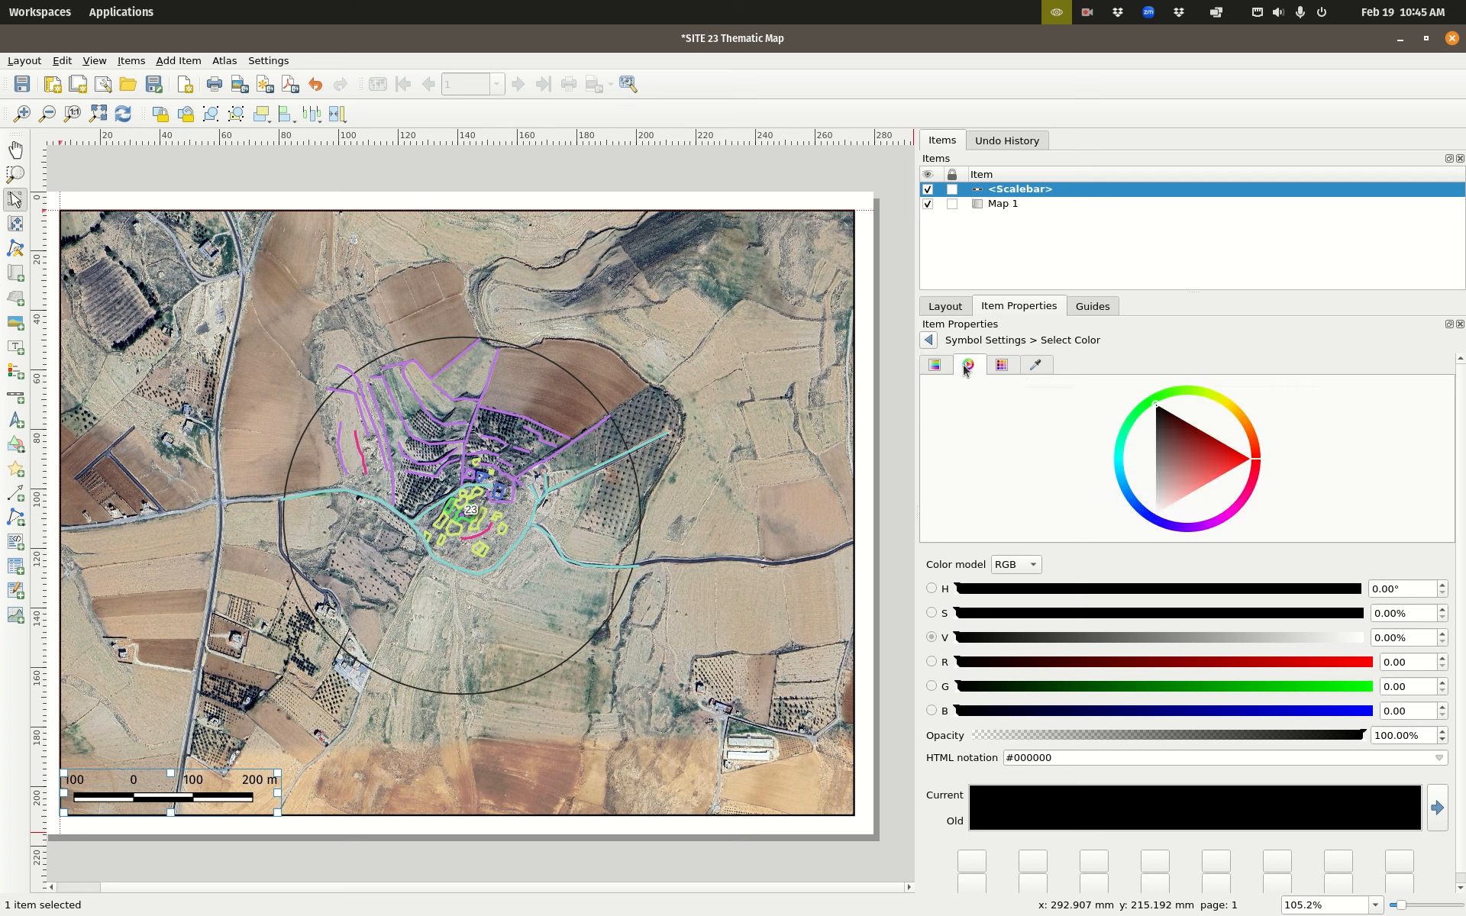
pyautogui.moveTo(1166, 483); pyautogui.dragTo(1155, 510)
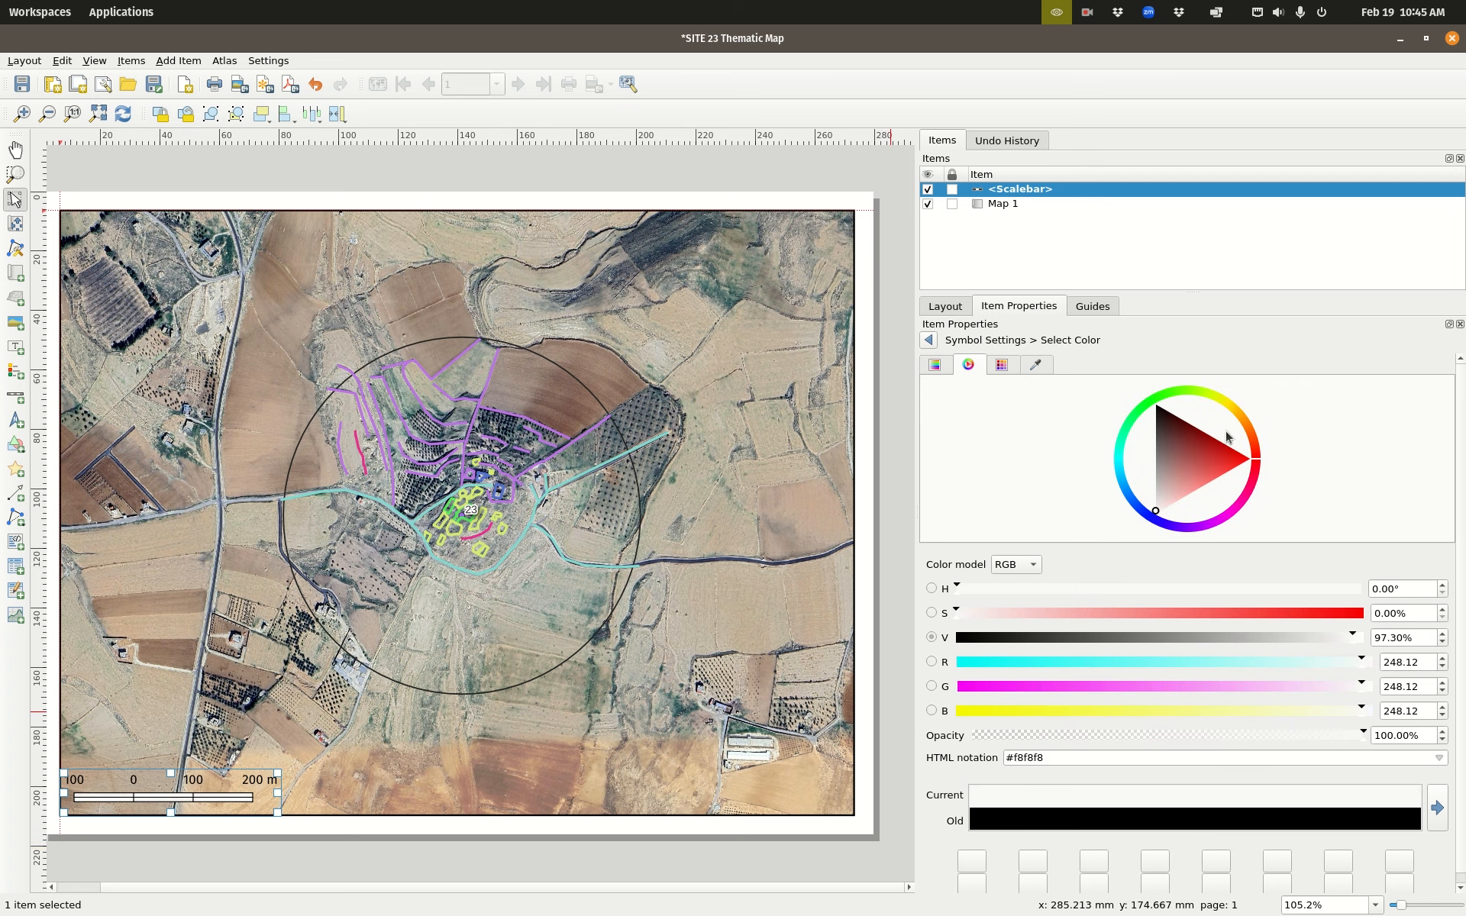
# Step: Undo the scalebar's last fill colour change and return to its item properties
pyautogui.hotkey('ctrl', 'z')
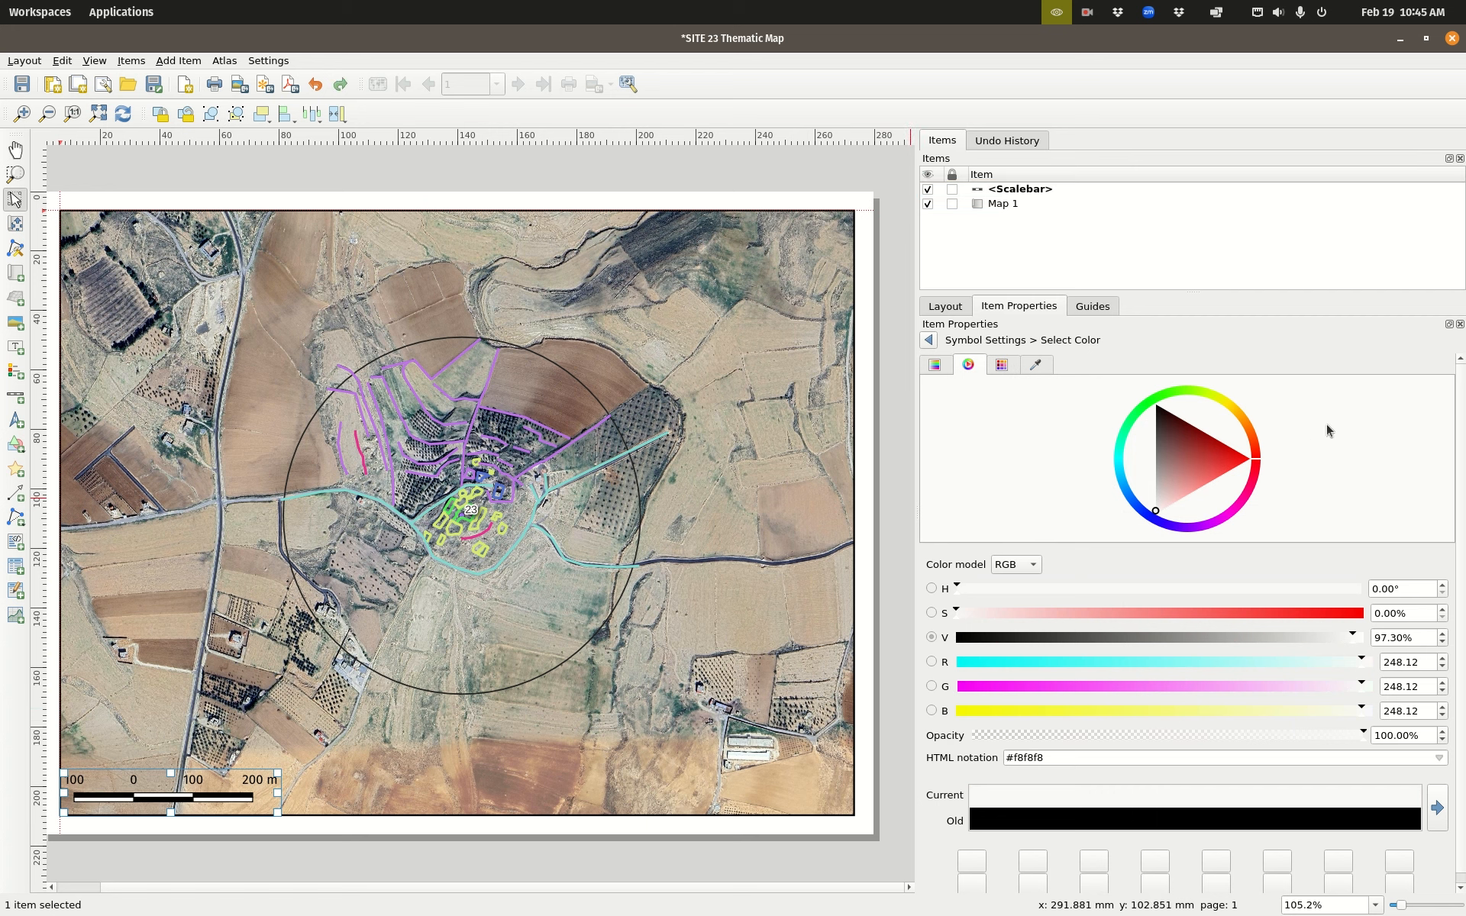
pyautogui.click(933, 341)
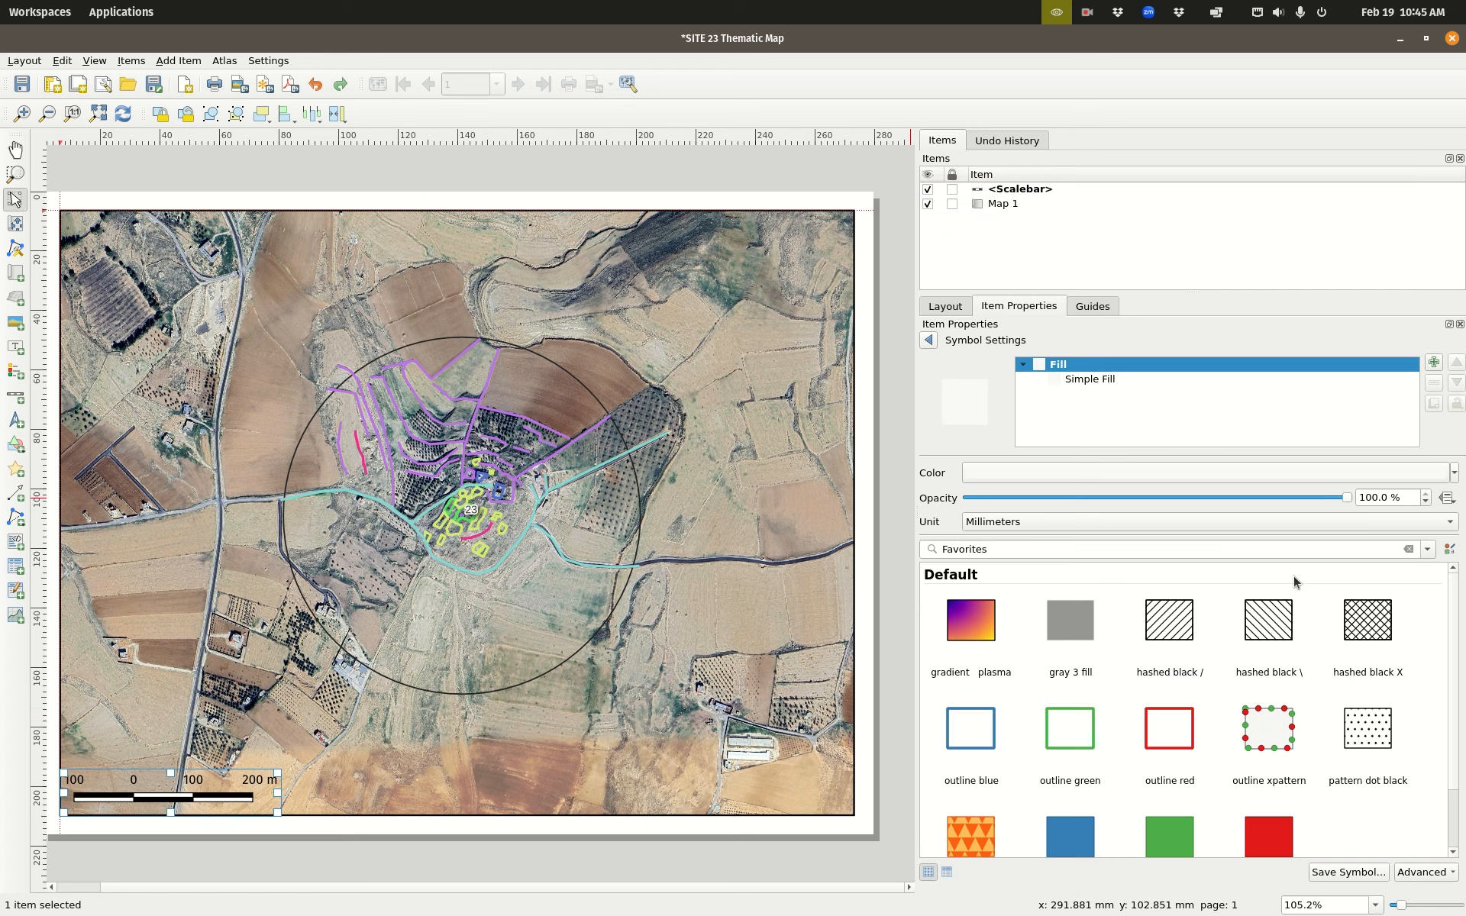
pyautogui.click(929, 341)
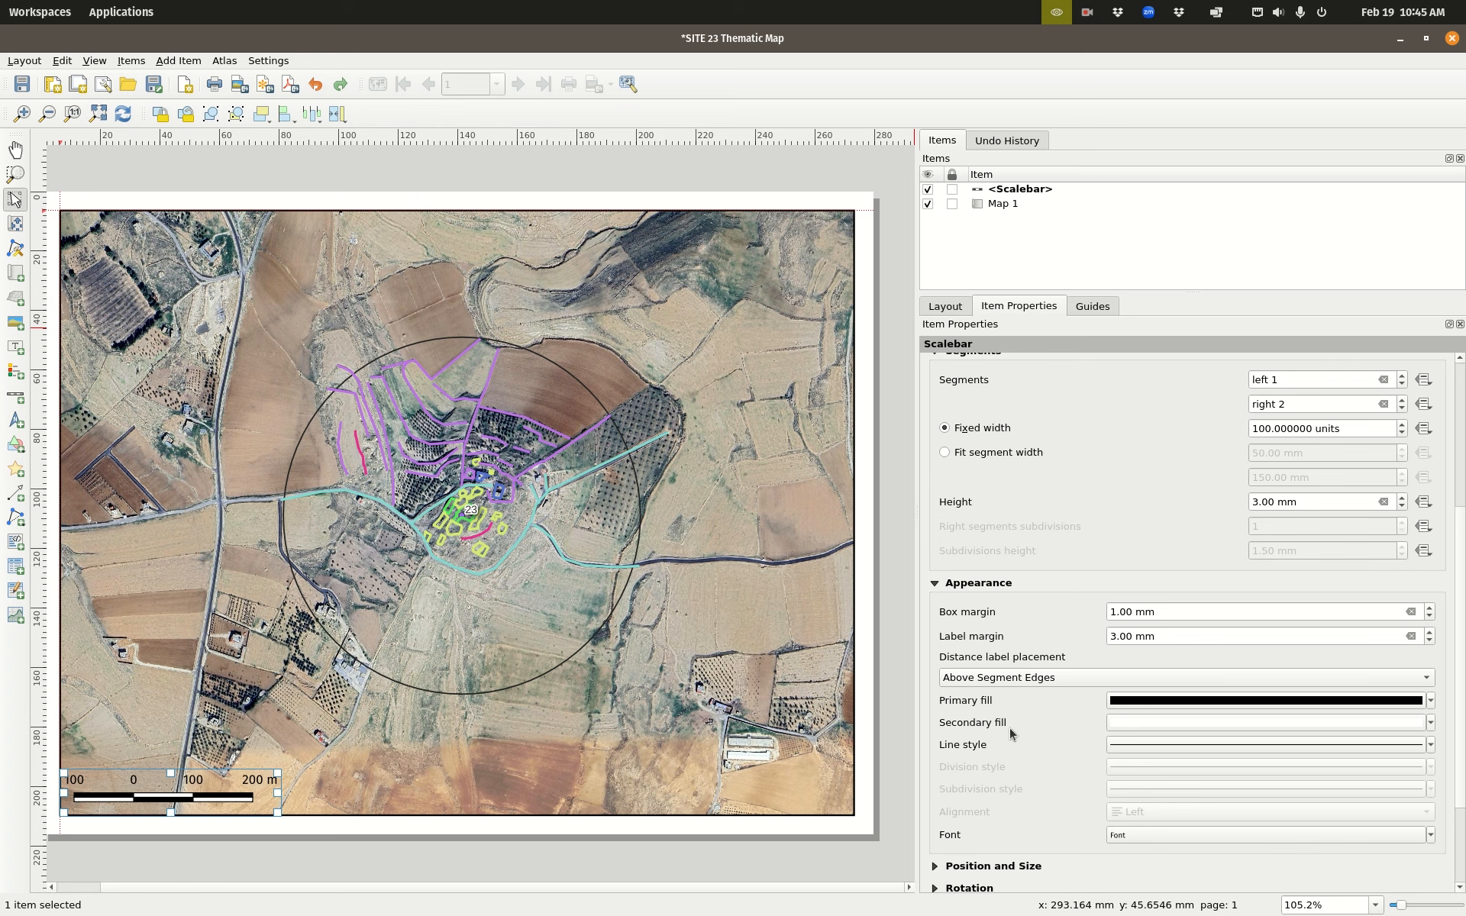
# Step: Collapse the scalebar's Units, Segments, Appearance and Main Properties sections
pyautogui.scroll(5, 966, 586)
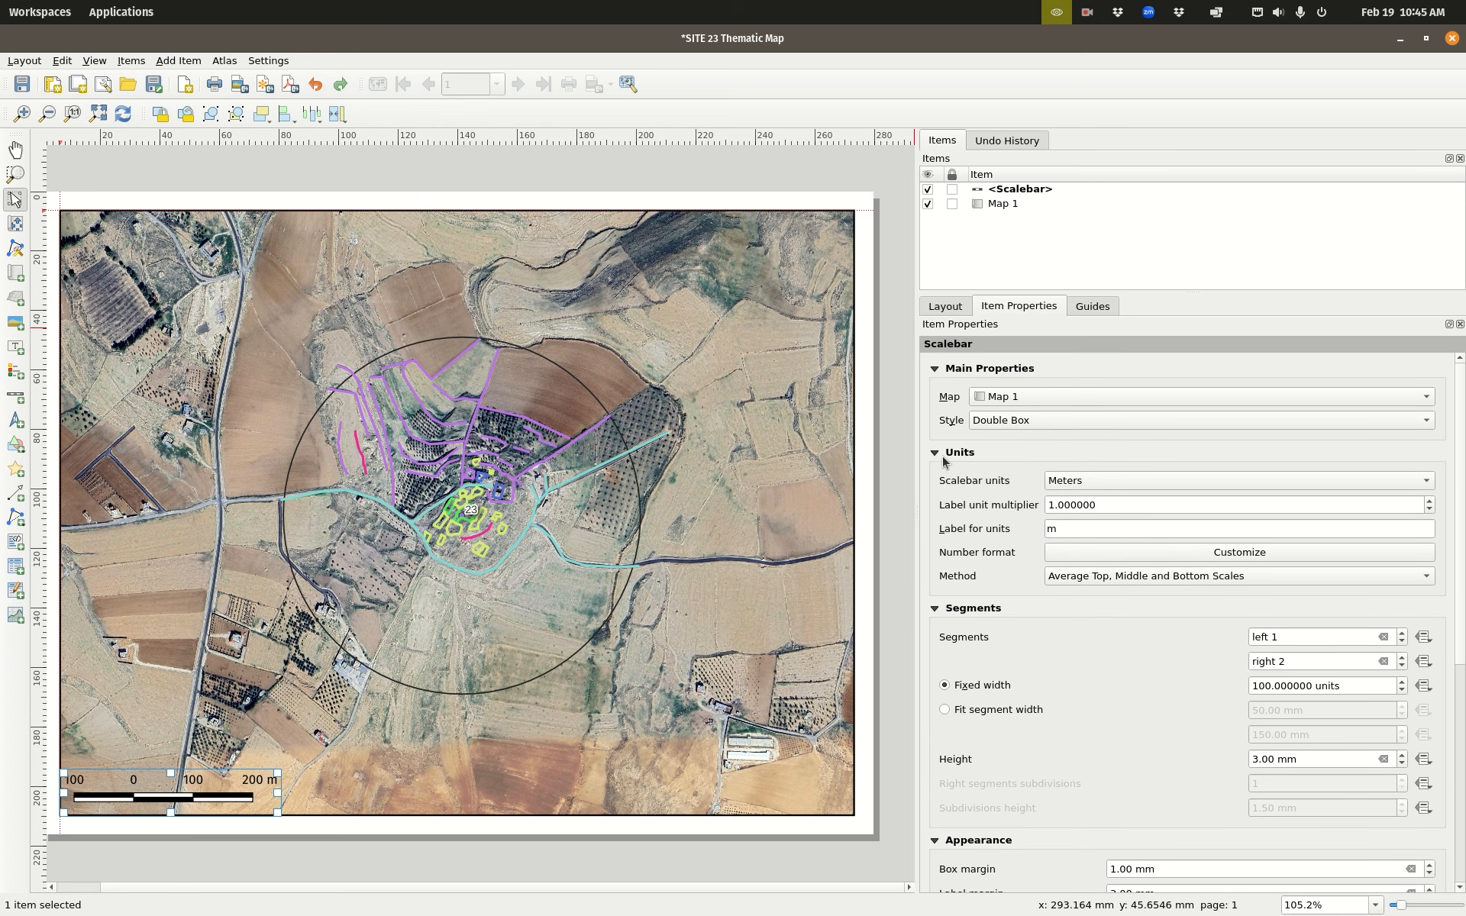
pyautogui.click(936, 453)
pyautogui.click(936, 474)
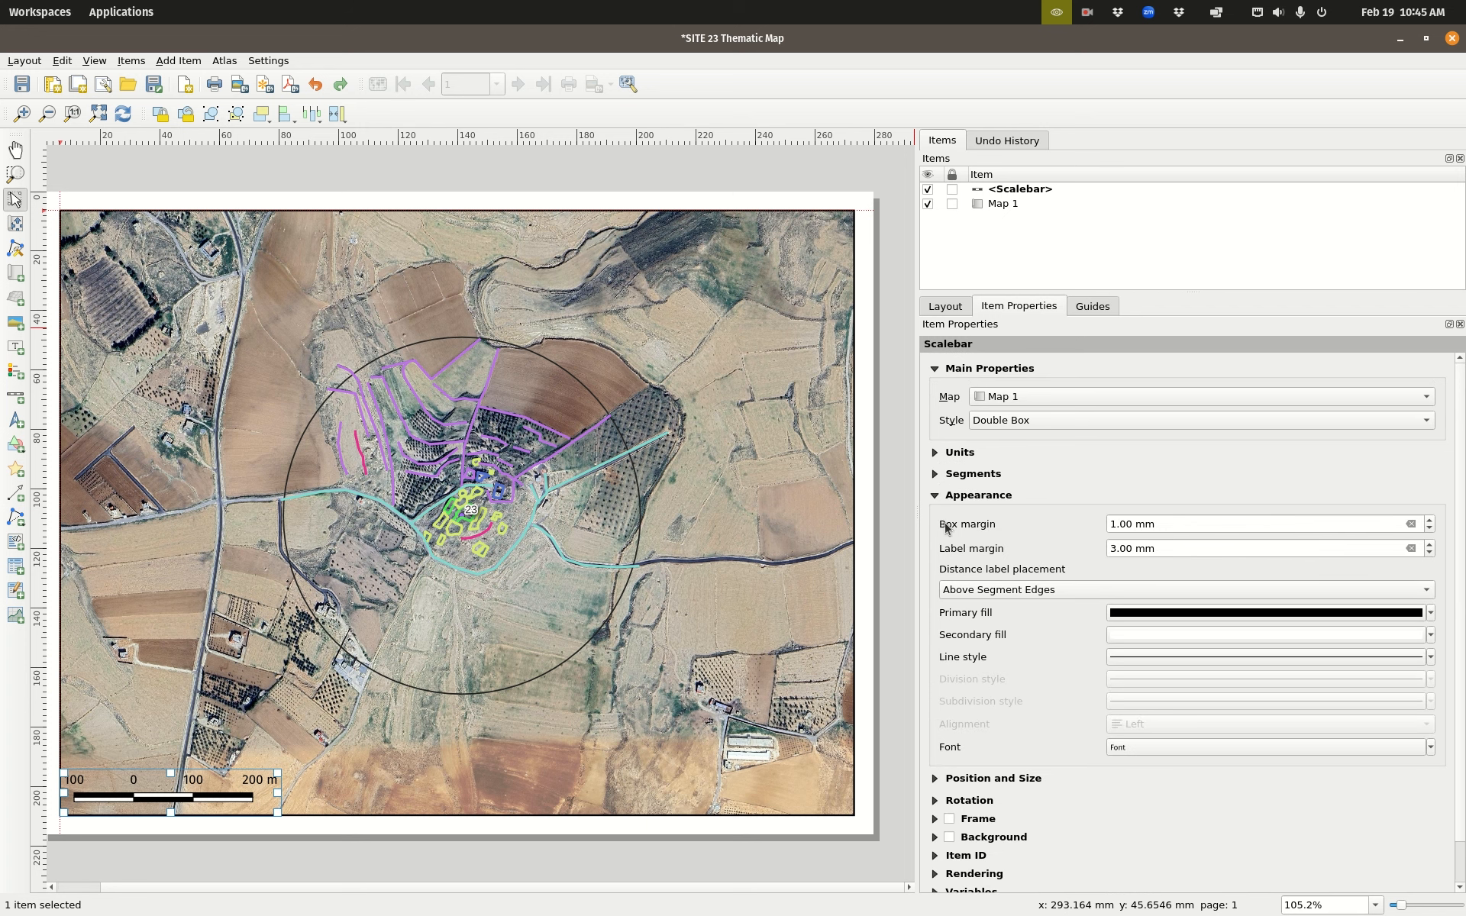
pyautogui.click(936, 496)
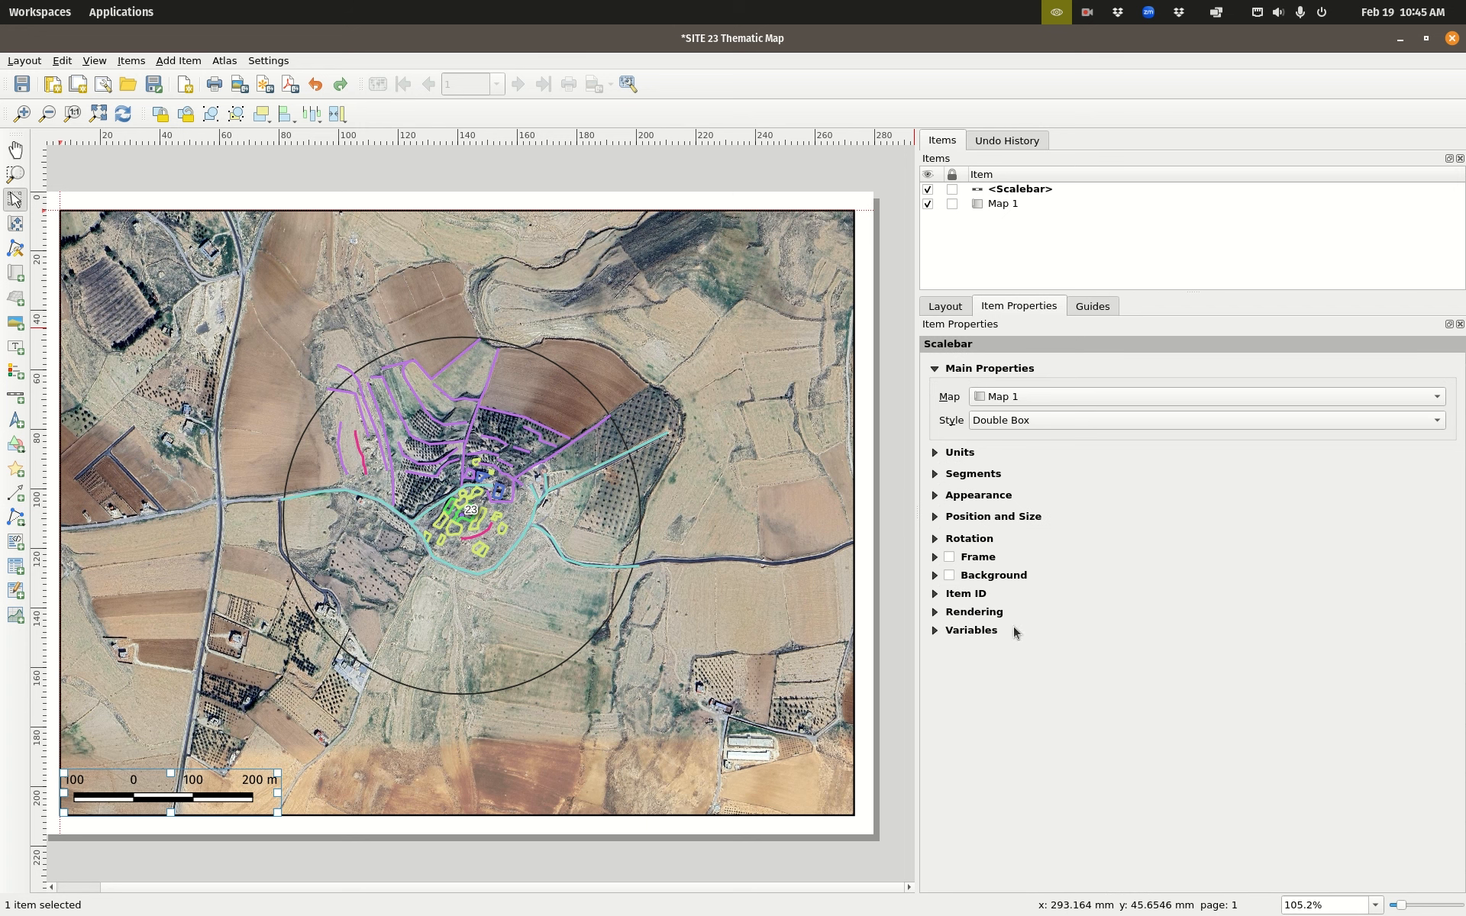
pyautogui.click(936, 369)
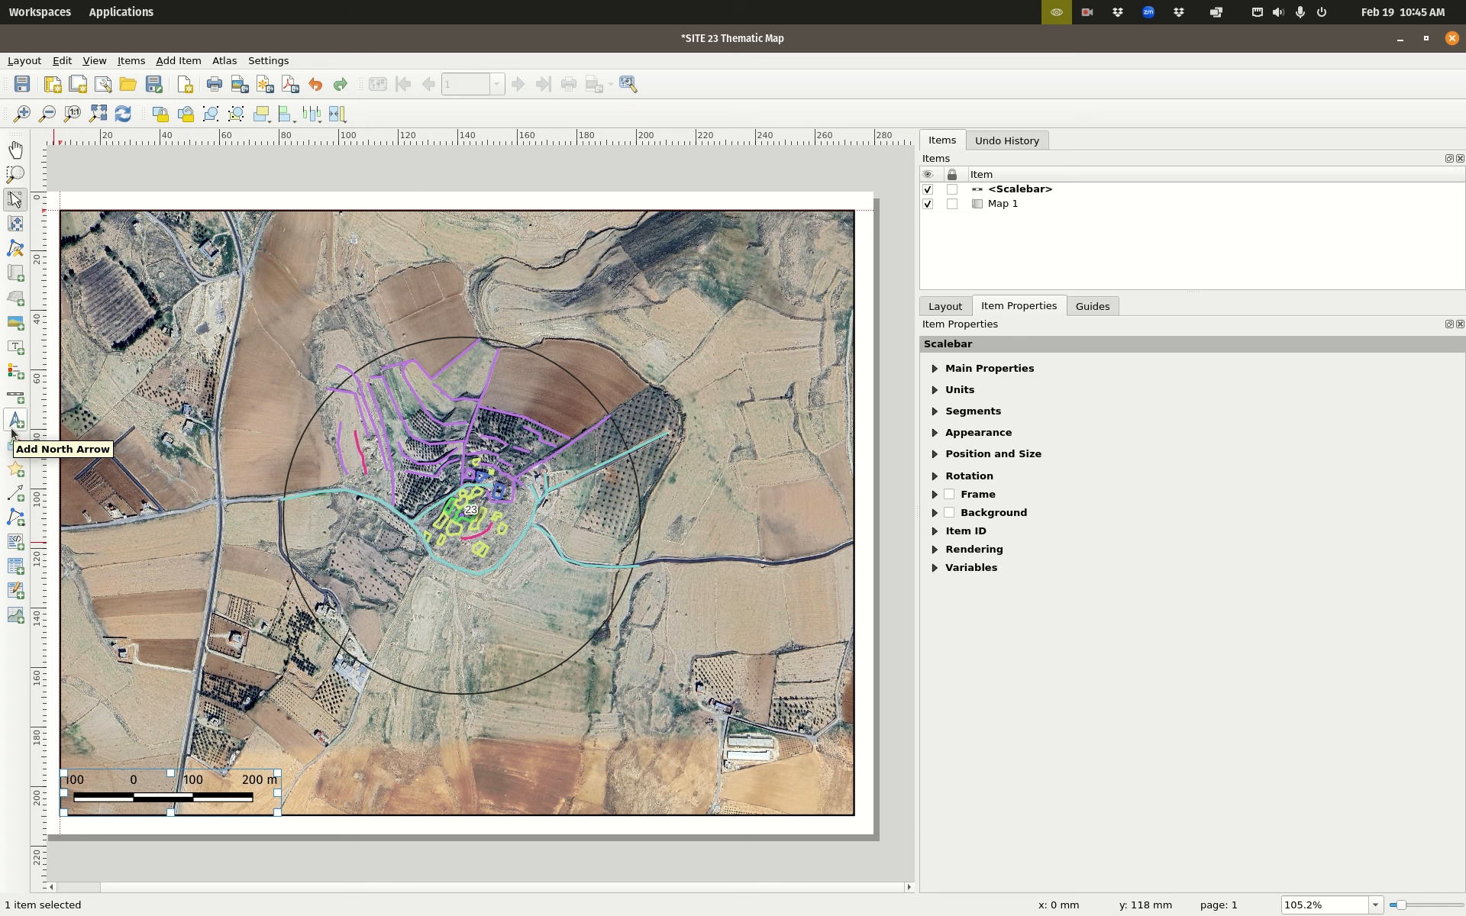
# Step: Add a legend over the lower-right part of the map and shift it up within the map frame
pyautogui.click(15, 372)
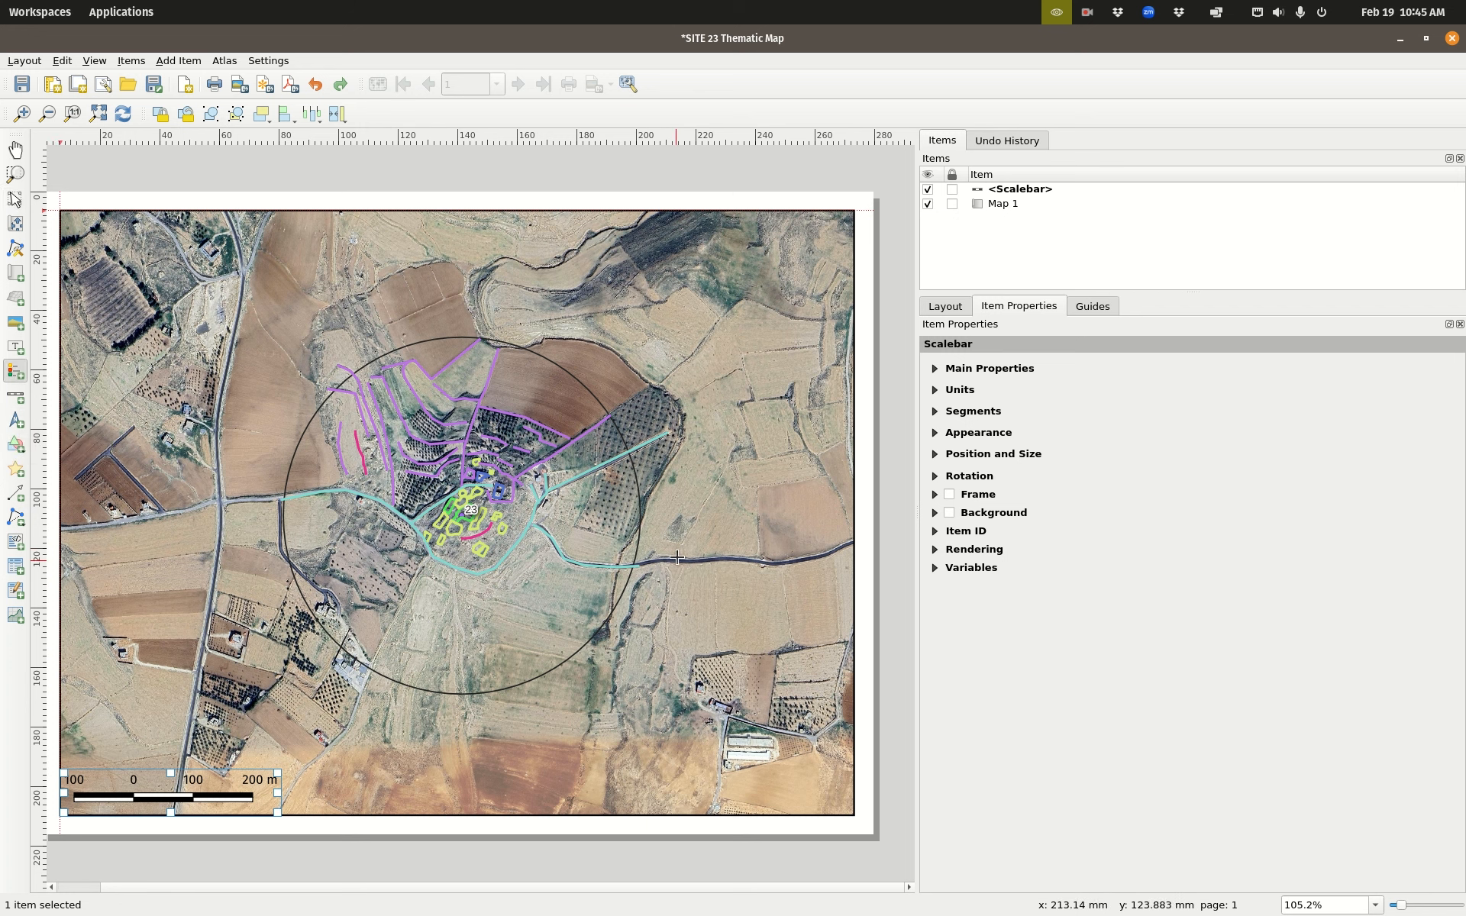
pyautogui.moveTo(658, 519); pyautogui.dragTo(841, 804)
pyautogui.moveTo(771, 666); pyautogui.dragTo(662, 542)
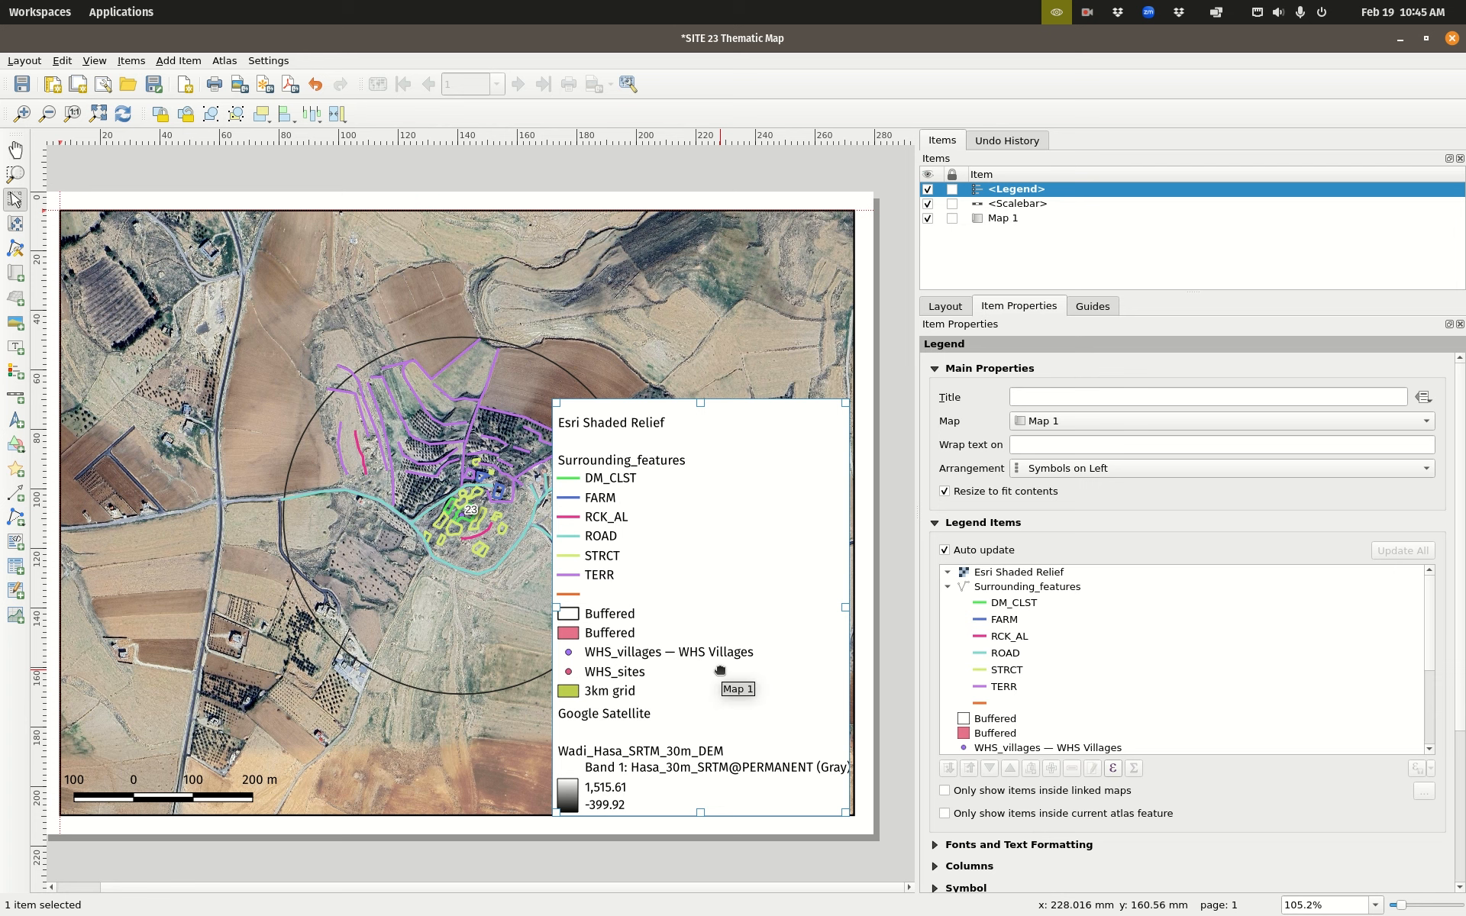
# Step: Check the layer list in the main QGIS window, return to the SITE 23 Thematic Map layout and save the project
pyautogui.moveTo(2, 1)
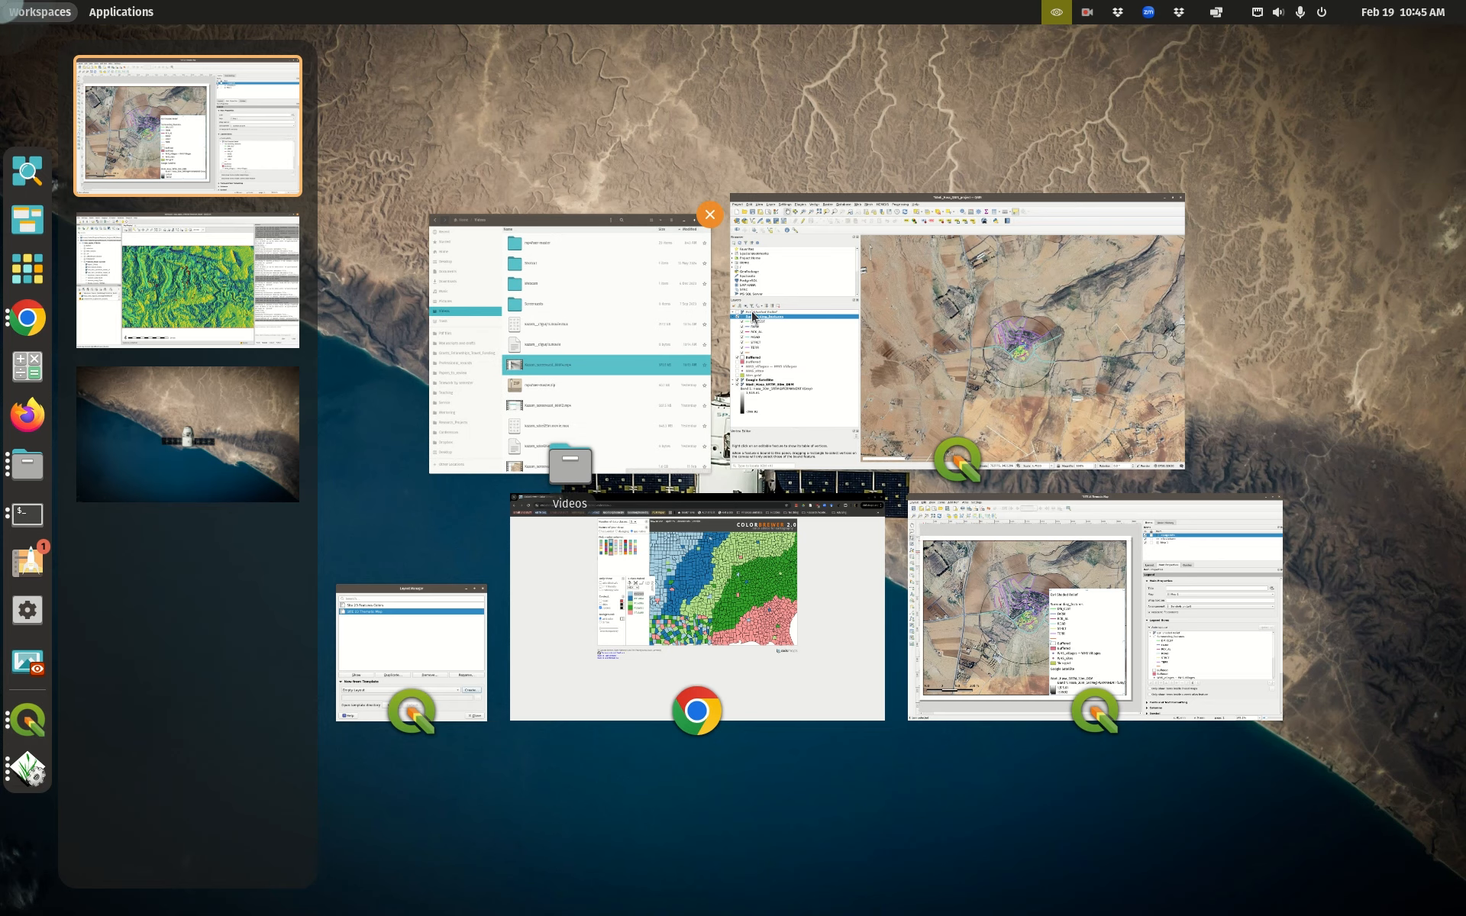
pyautogui.click(824, 350)
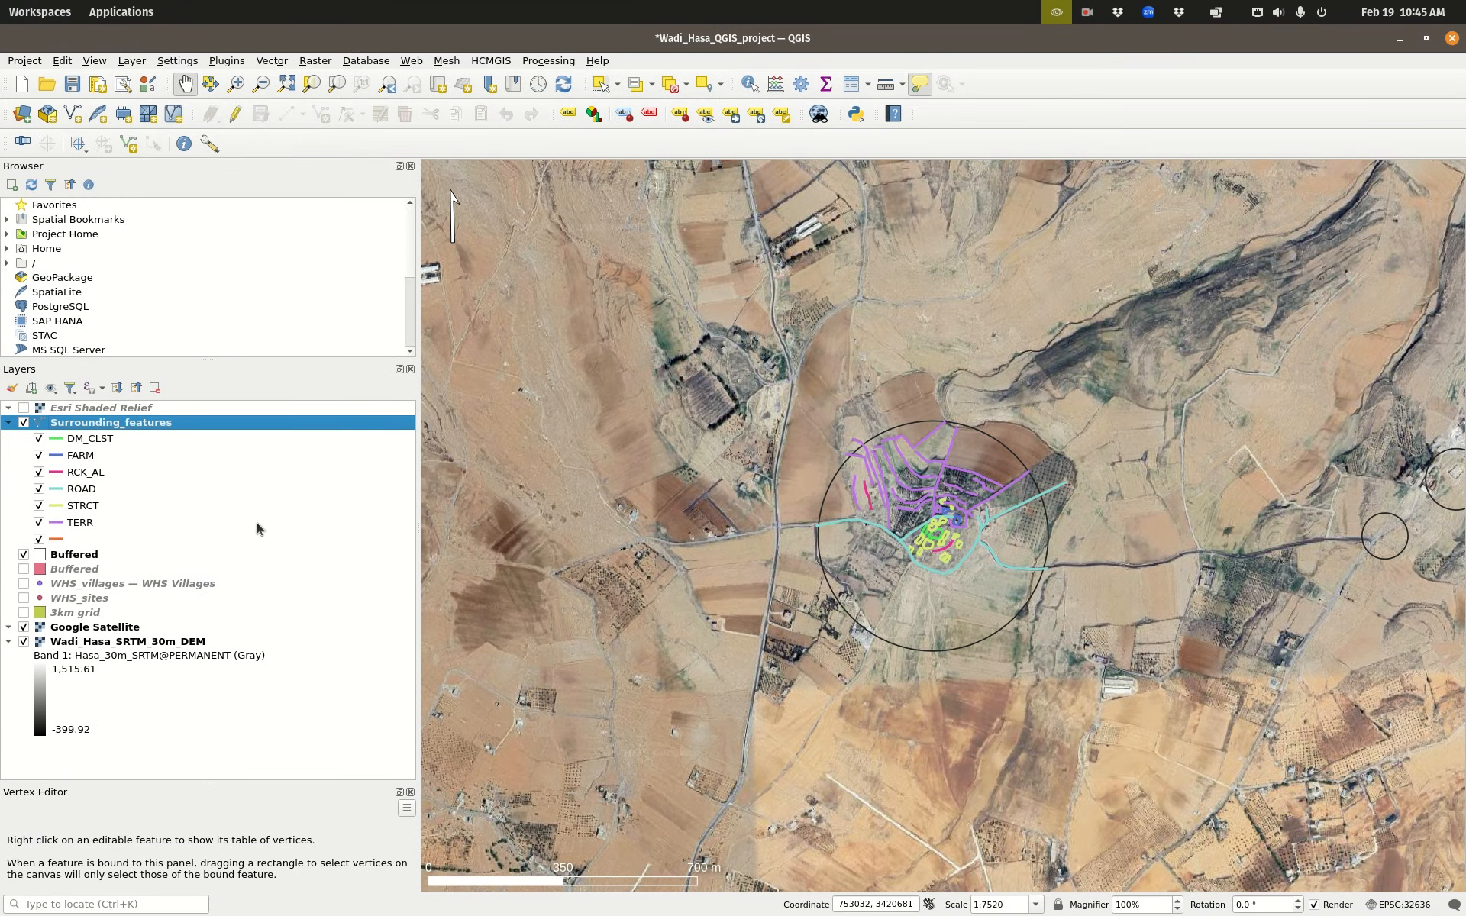
pyautogui.moveTo(2, 2)
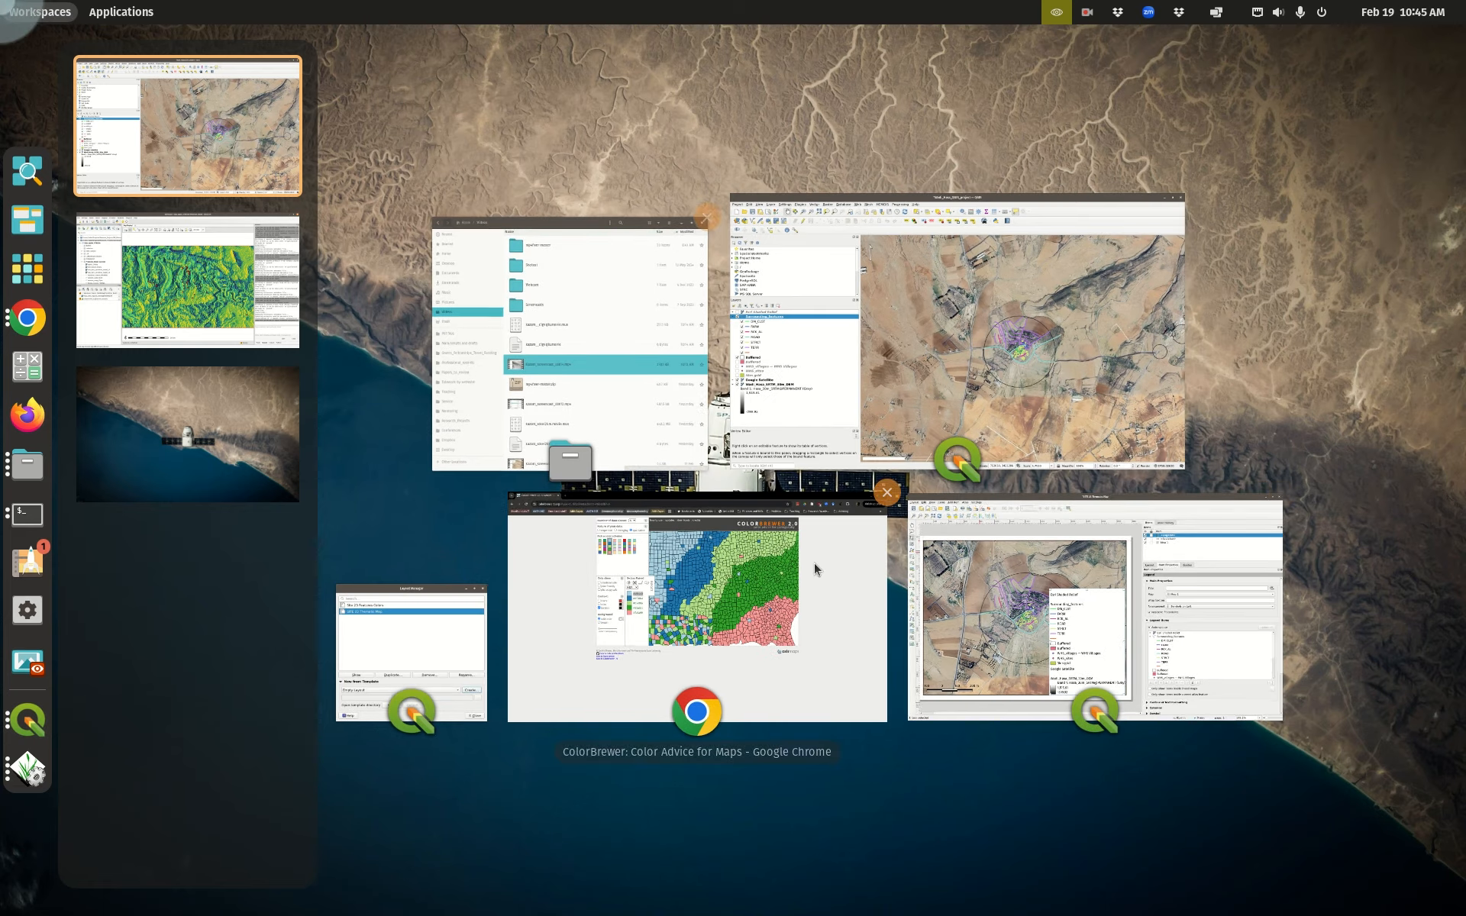
pyautogui.click(891, 605)
pyautogui.hotkey('ctrl', 's')
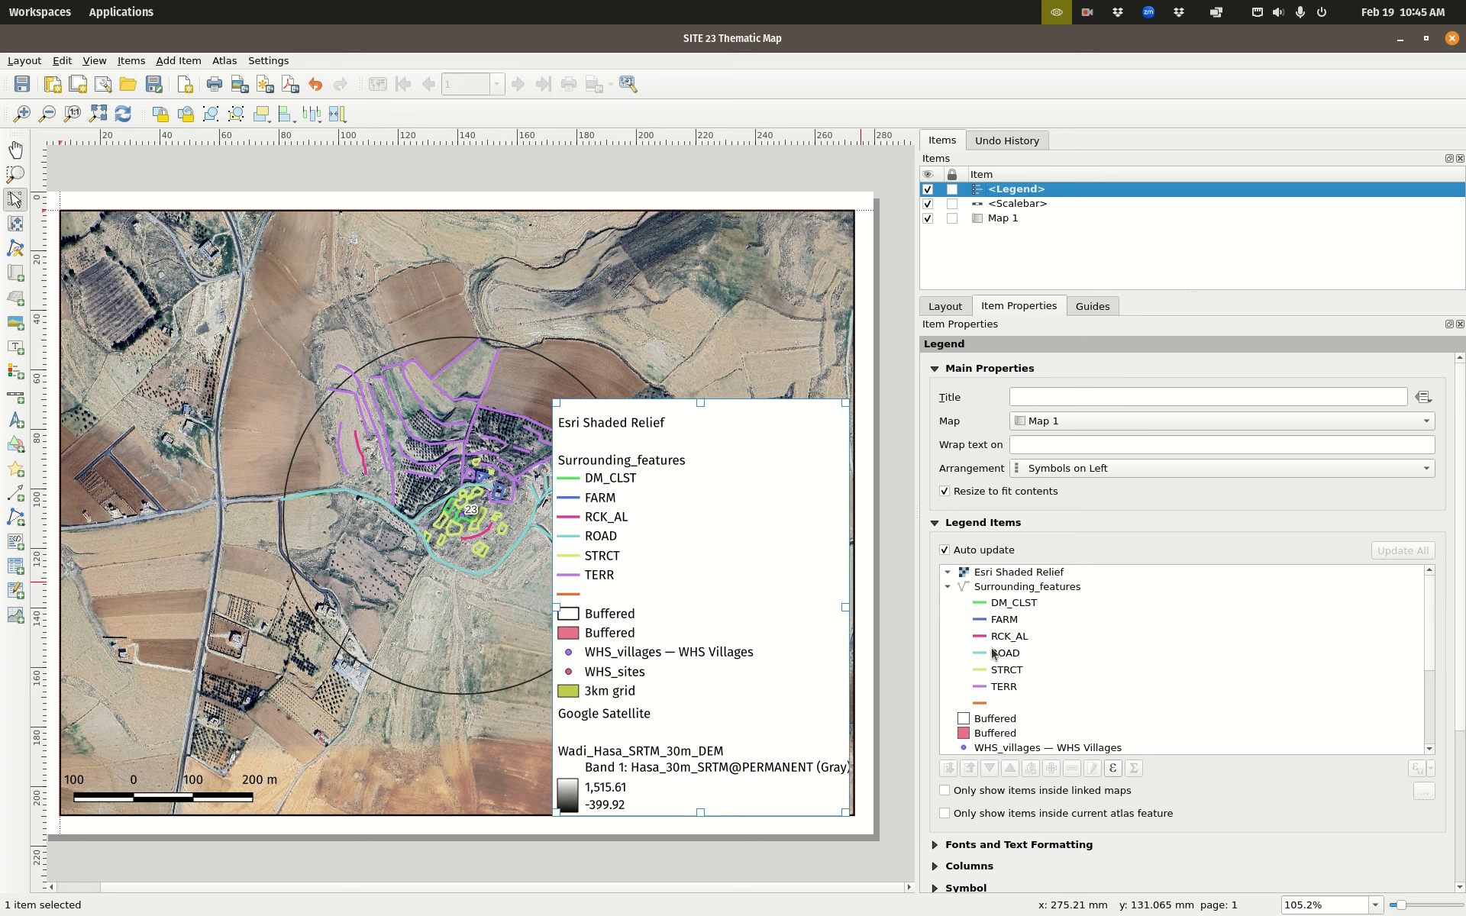
# Step: Turn off the legend's auto update and remove the Esri Shaded Relief and pink Buffered entries
pyautogui.click(949, 551)
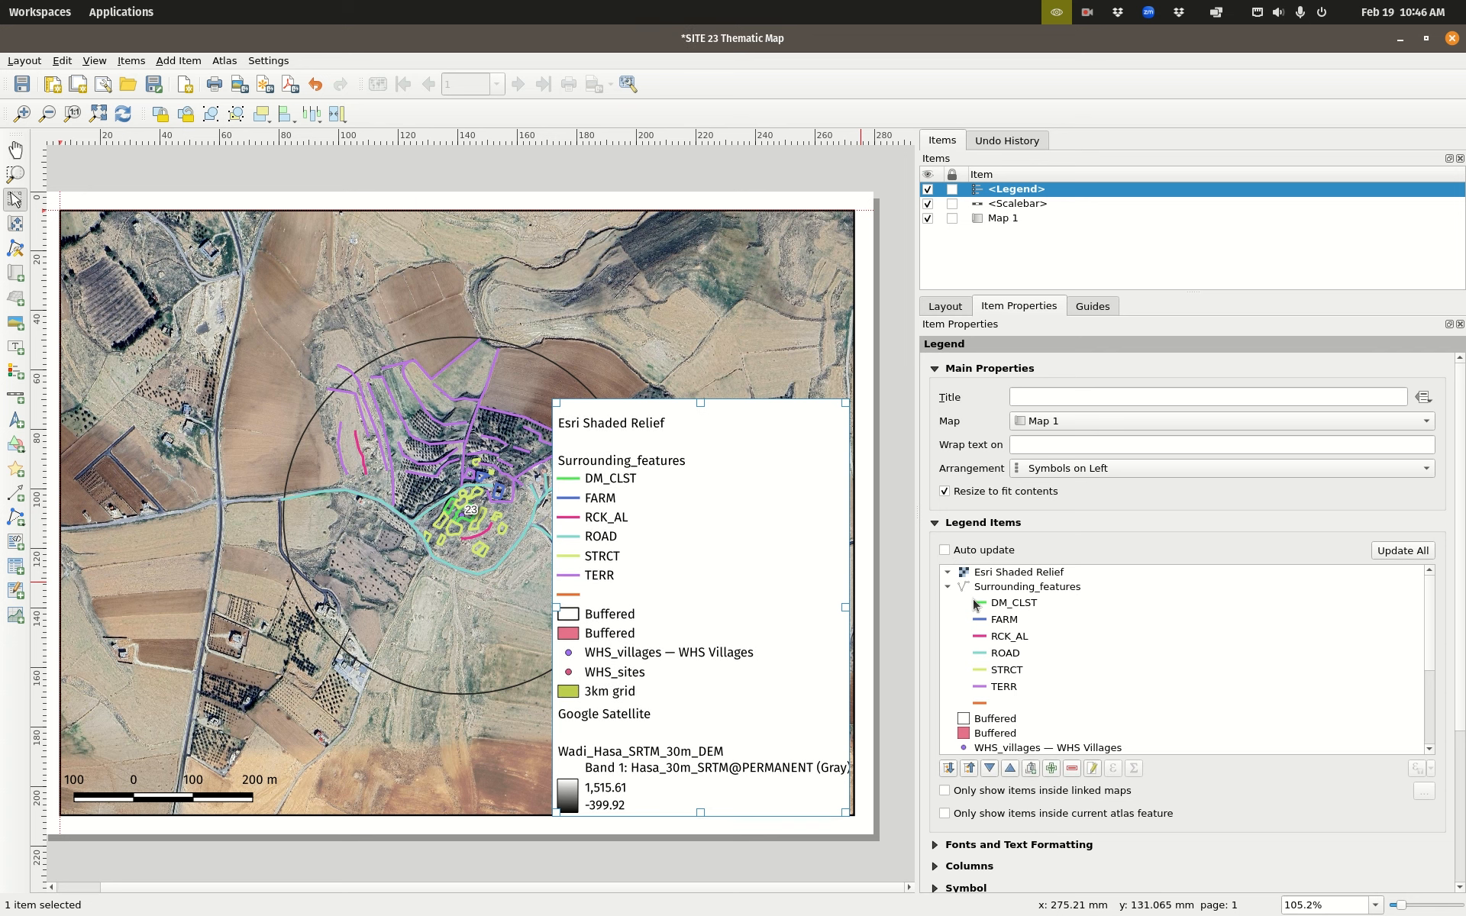
pyautogui.click(1049, 580)
pyautogui.click(1071, 768)
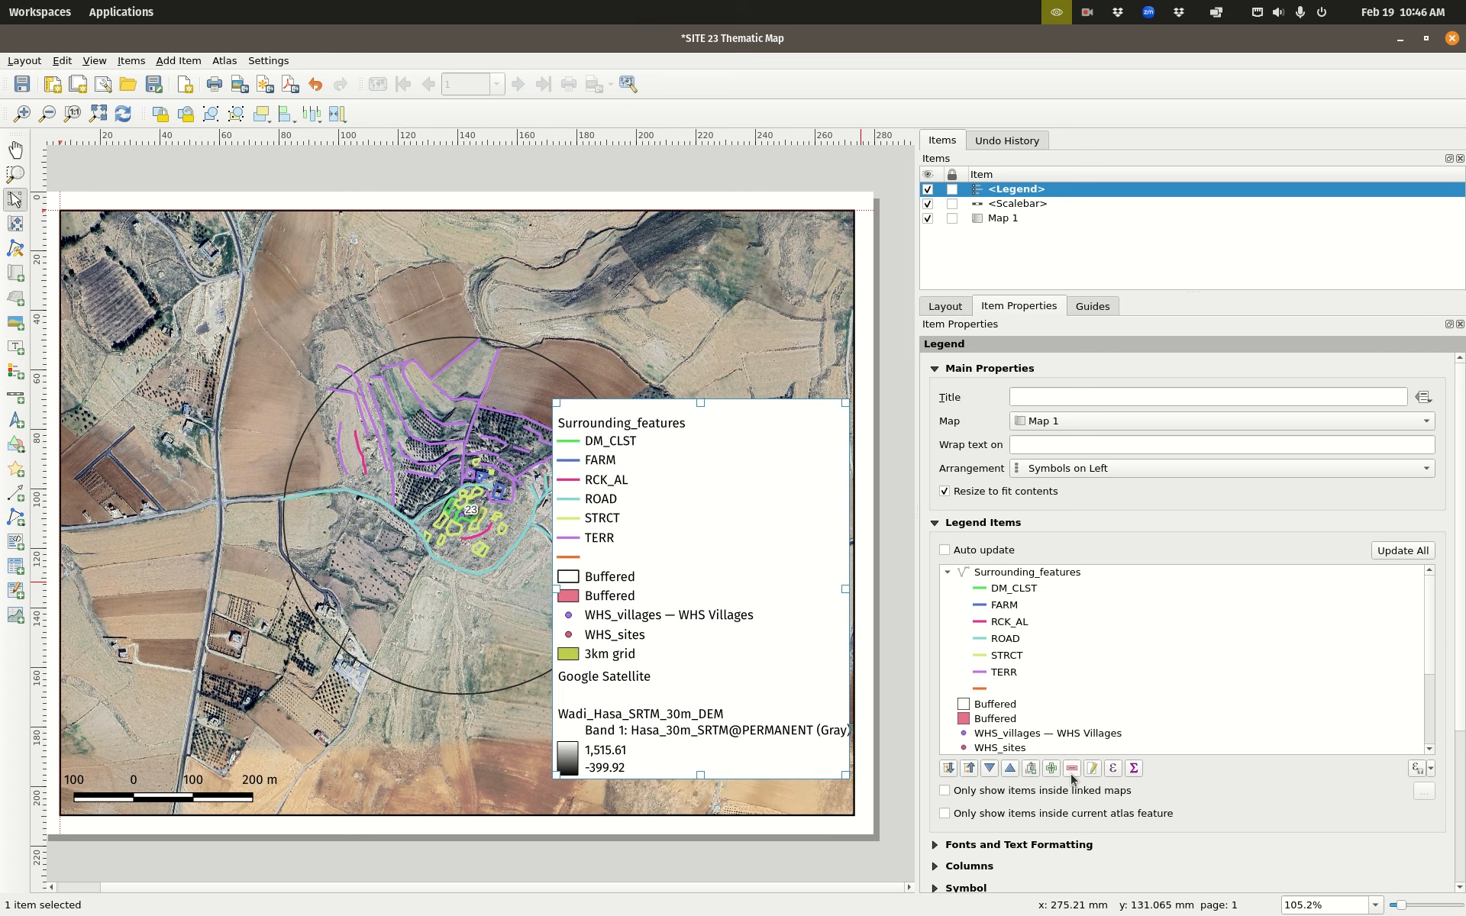
pyautogui.click(1010, 720)
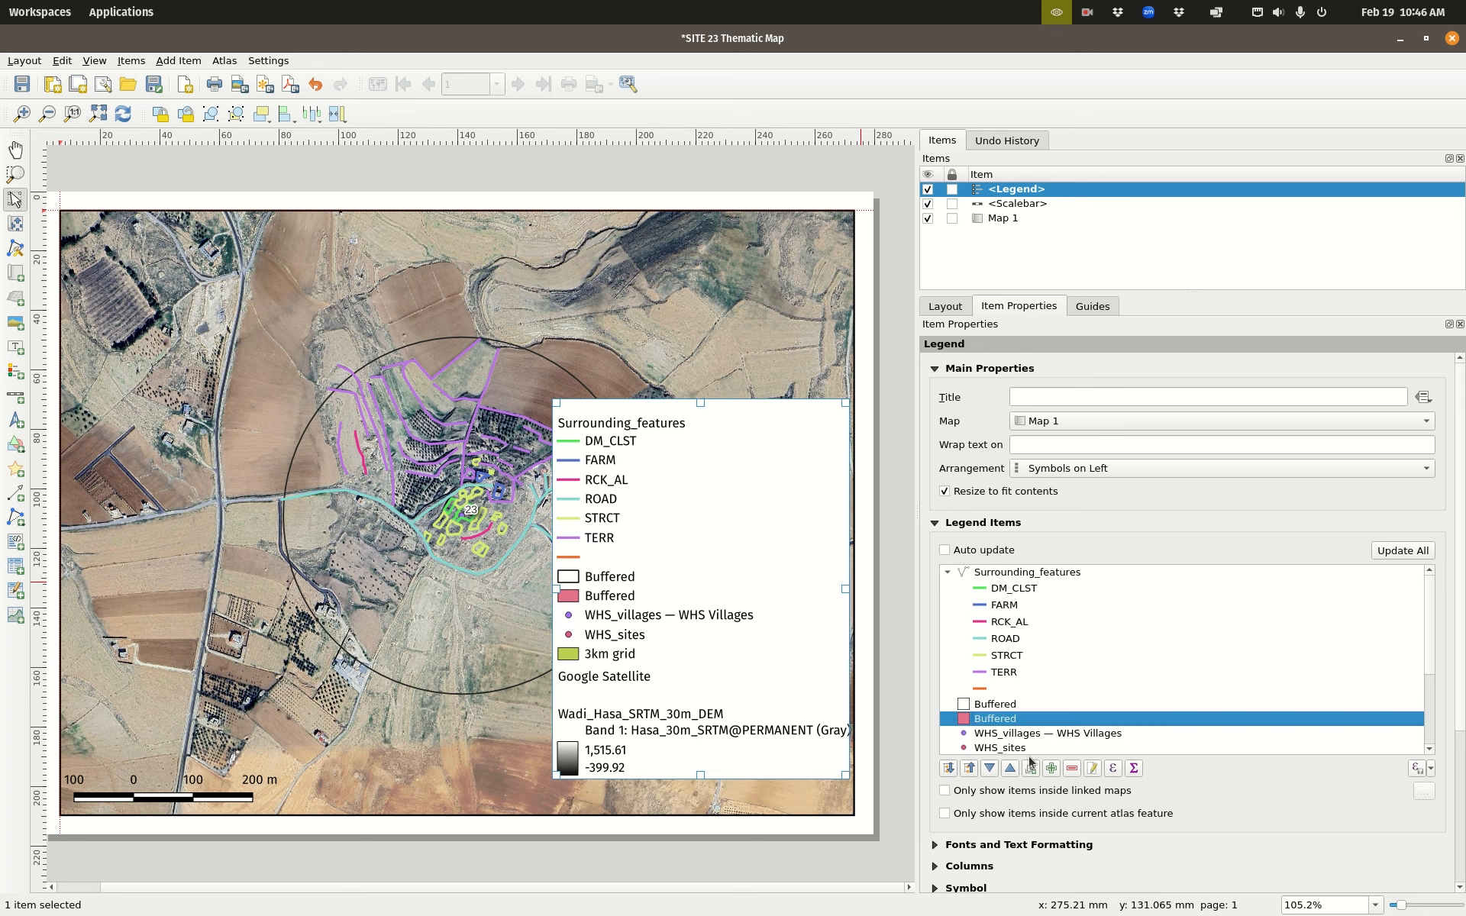
pyautogui.click(1061, 771)
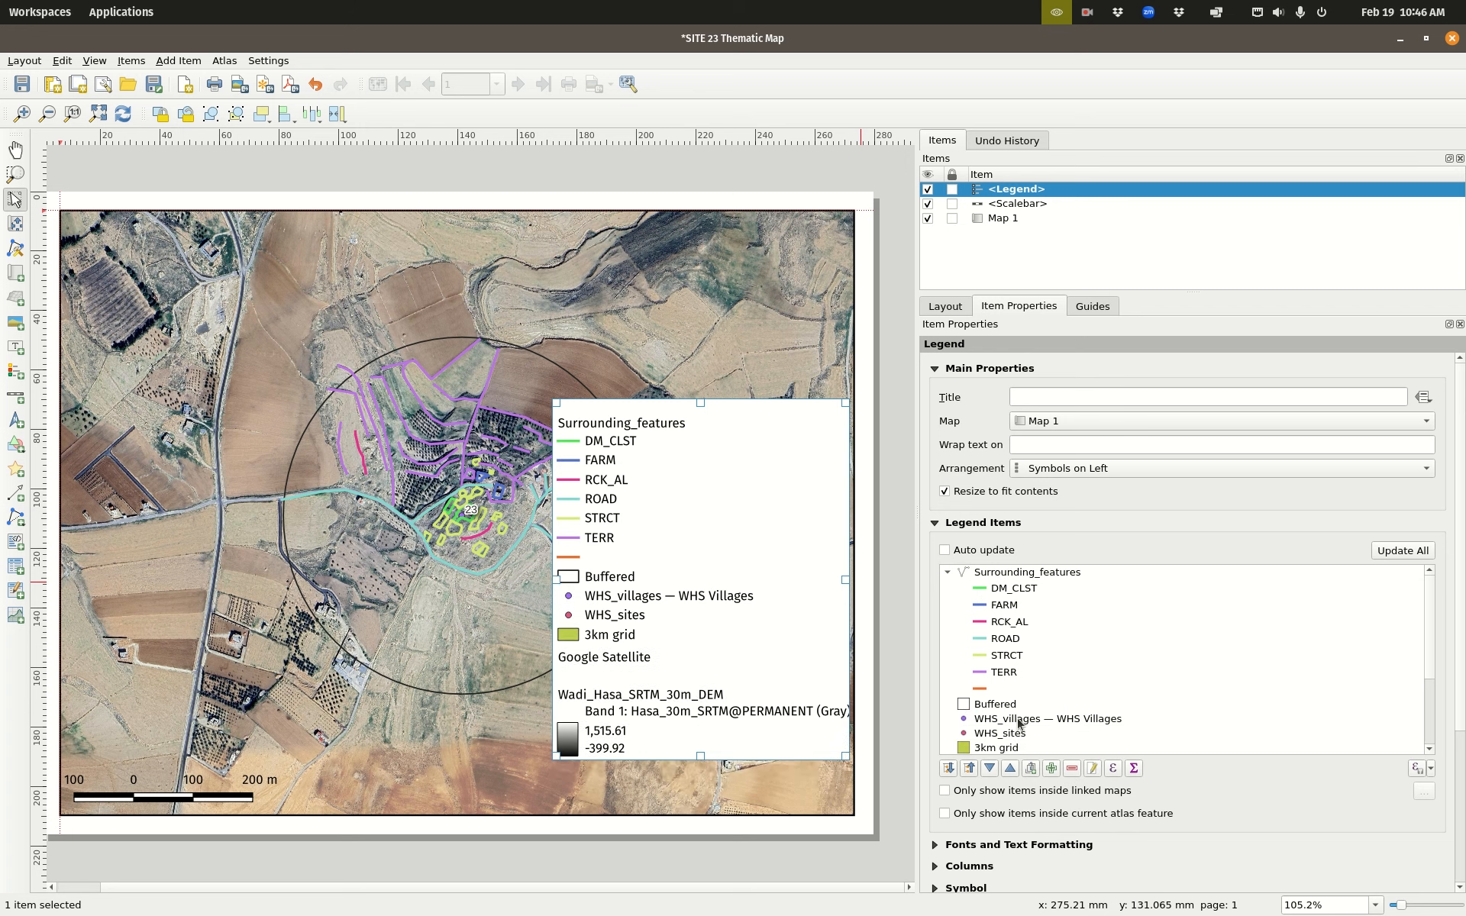
# Step: Remove the WHS_sites, 3km grid, Google Satellite and Wadi_Hasa_SRTM_30m_DEM entries from the legend
pyautogui.click(1020, 735)
pyautogui.click(1071, 768)
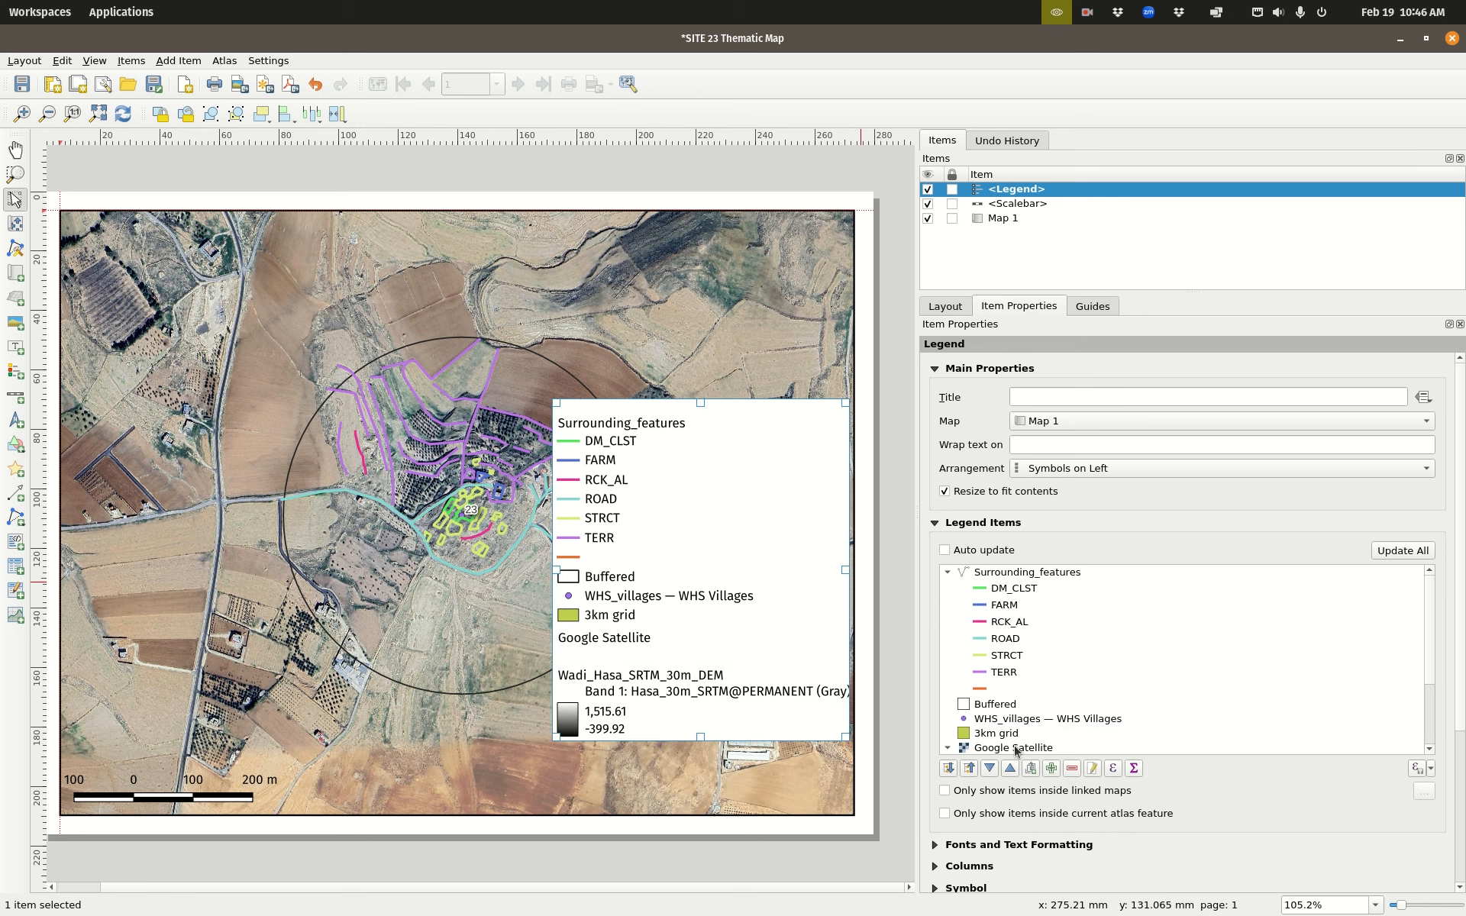
pyautogui.click(1071, 768)
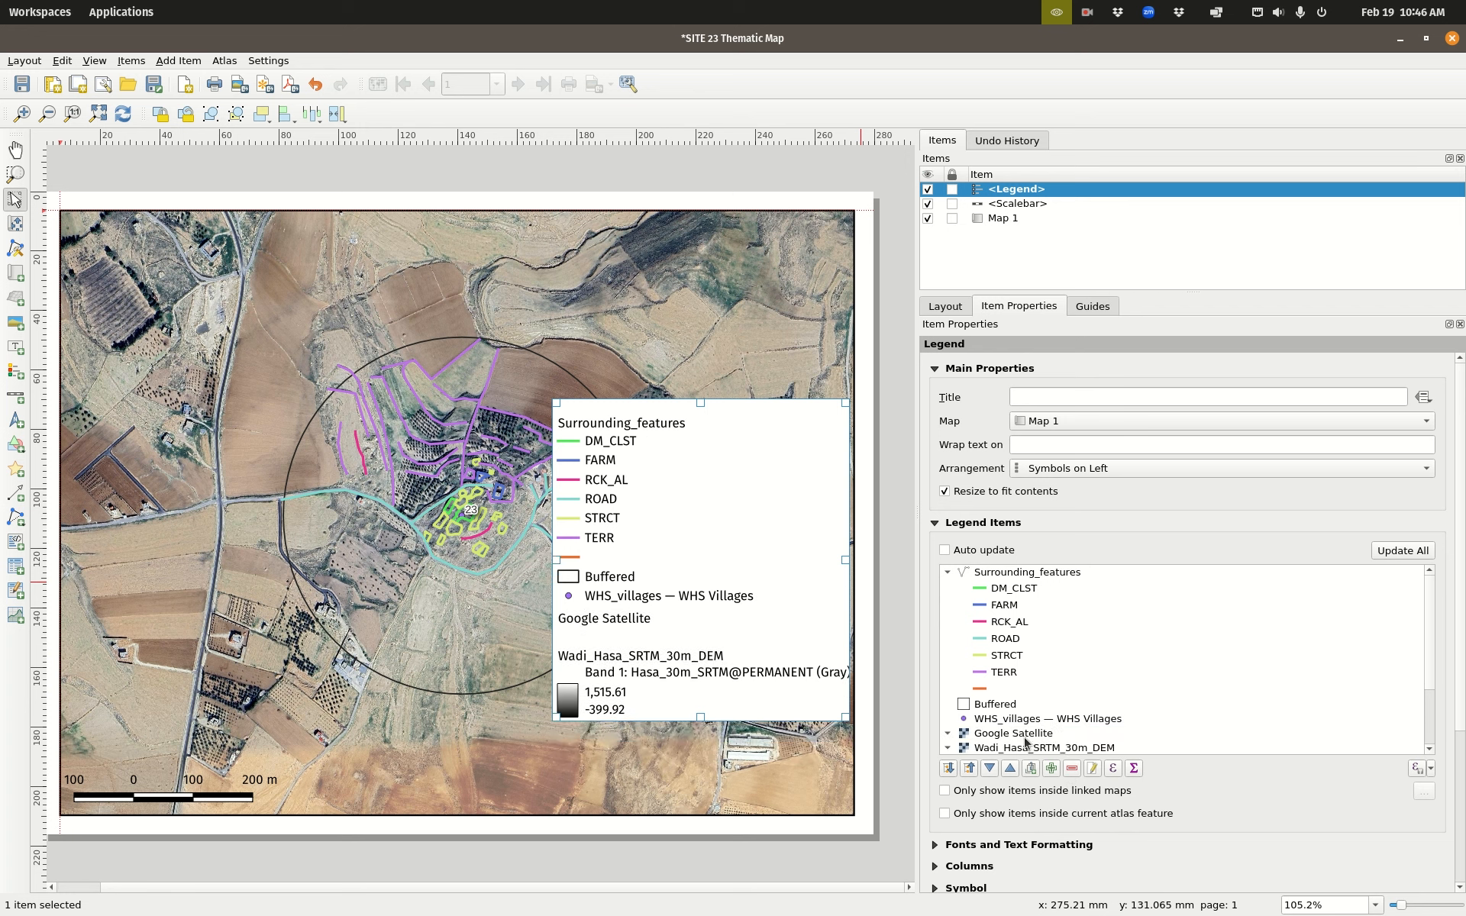
pyautogui.click(1043, 738)
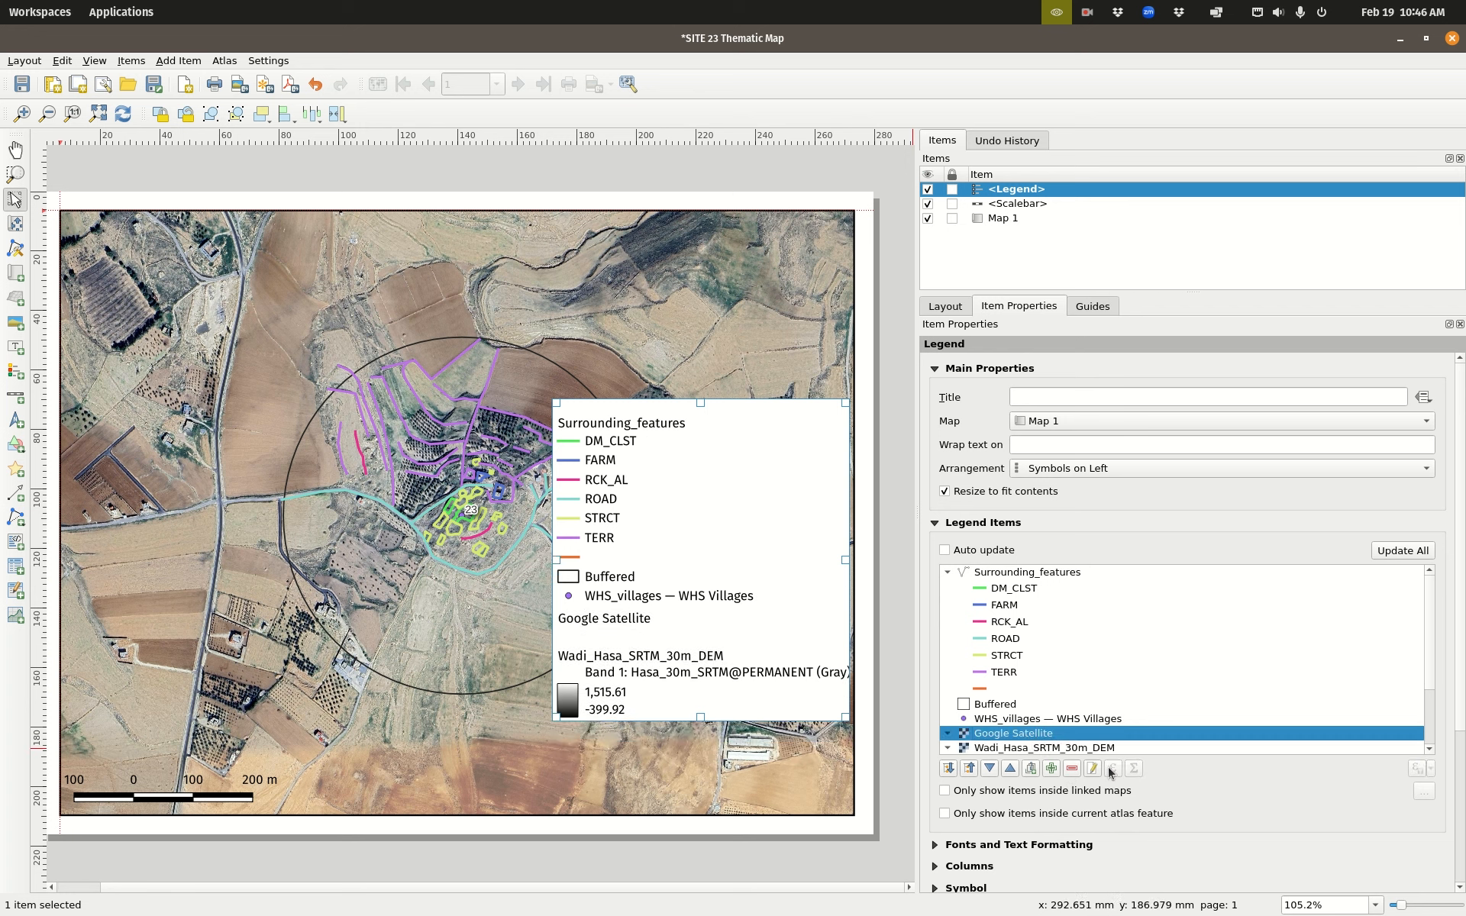
pyautogui.click(1071, 769)
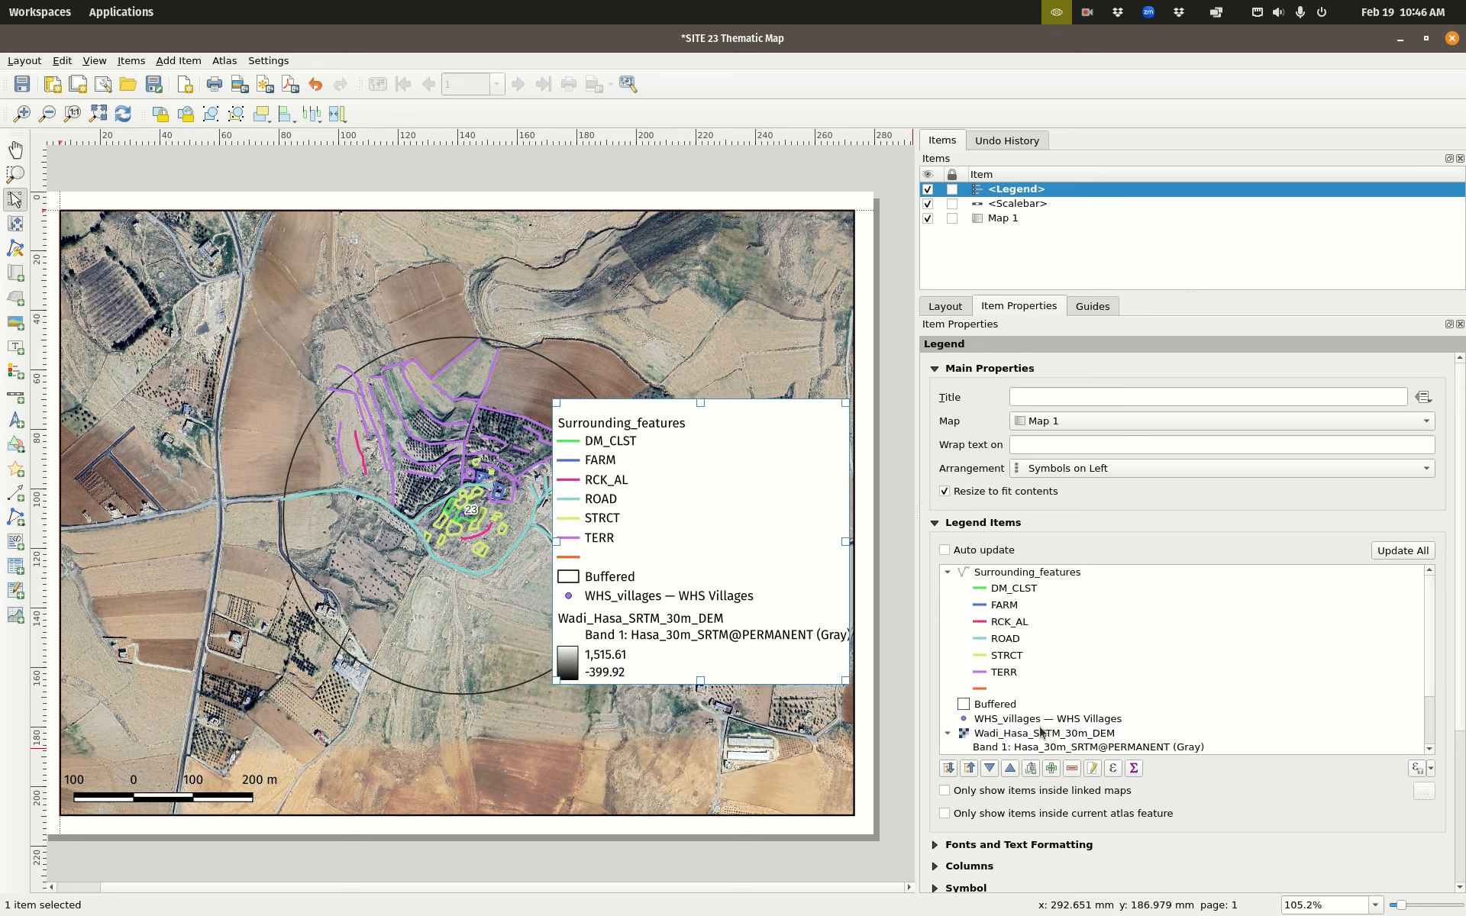
pyautogui.click(1038, 738)
pyautogui.click(1071, 768)
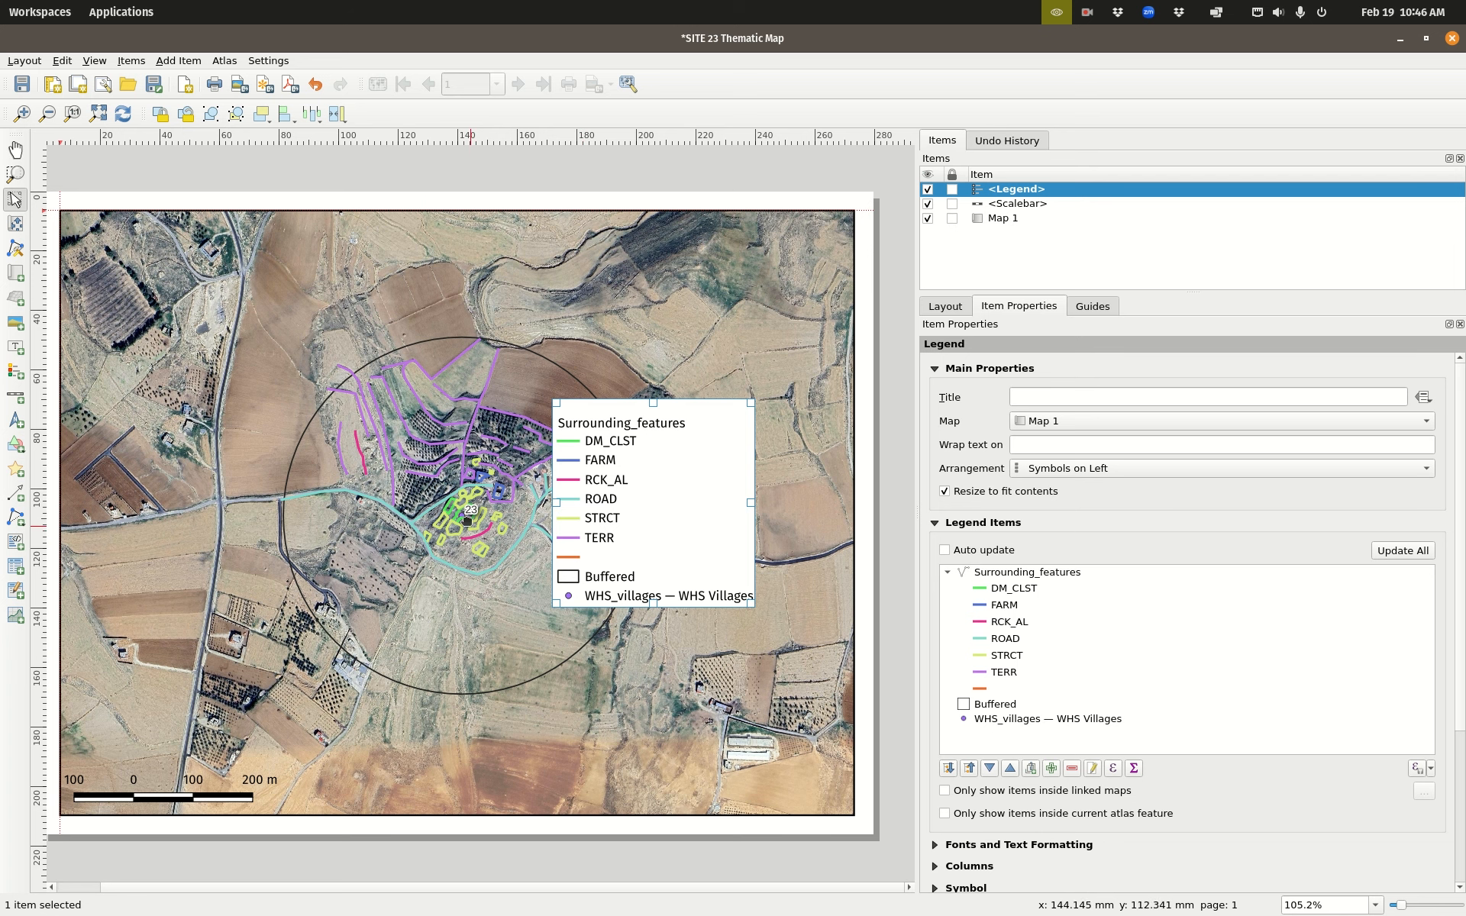
# Step: Select the WHS_villages legend entry and move the legend into the map's lower-right corner
pyautogui.click(1026, 724)
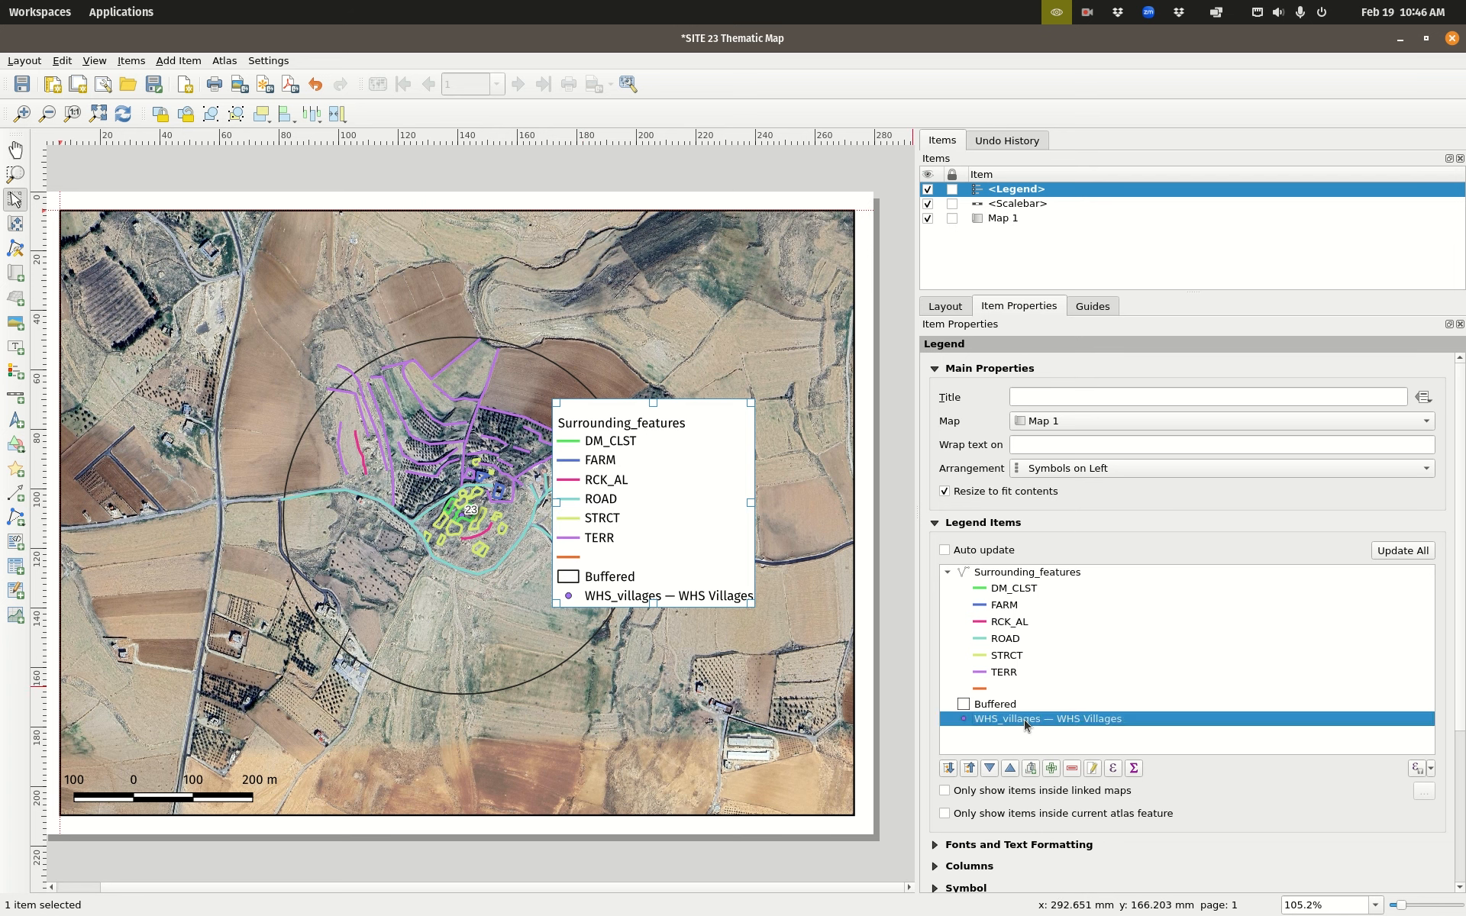
pyautogui.moveTo(671, 461); pyautogui.dragTo(769, 666)
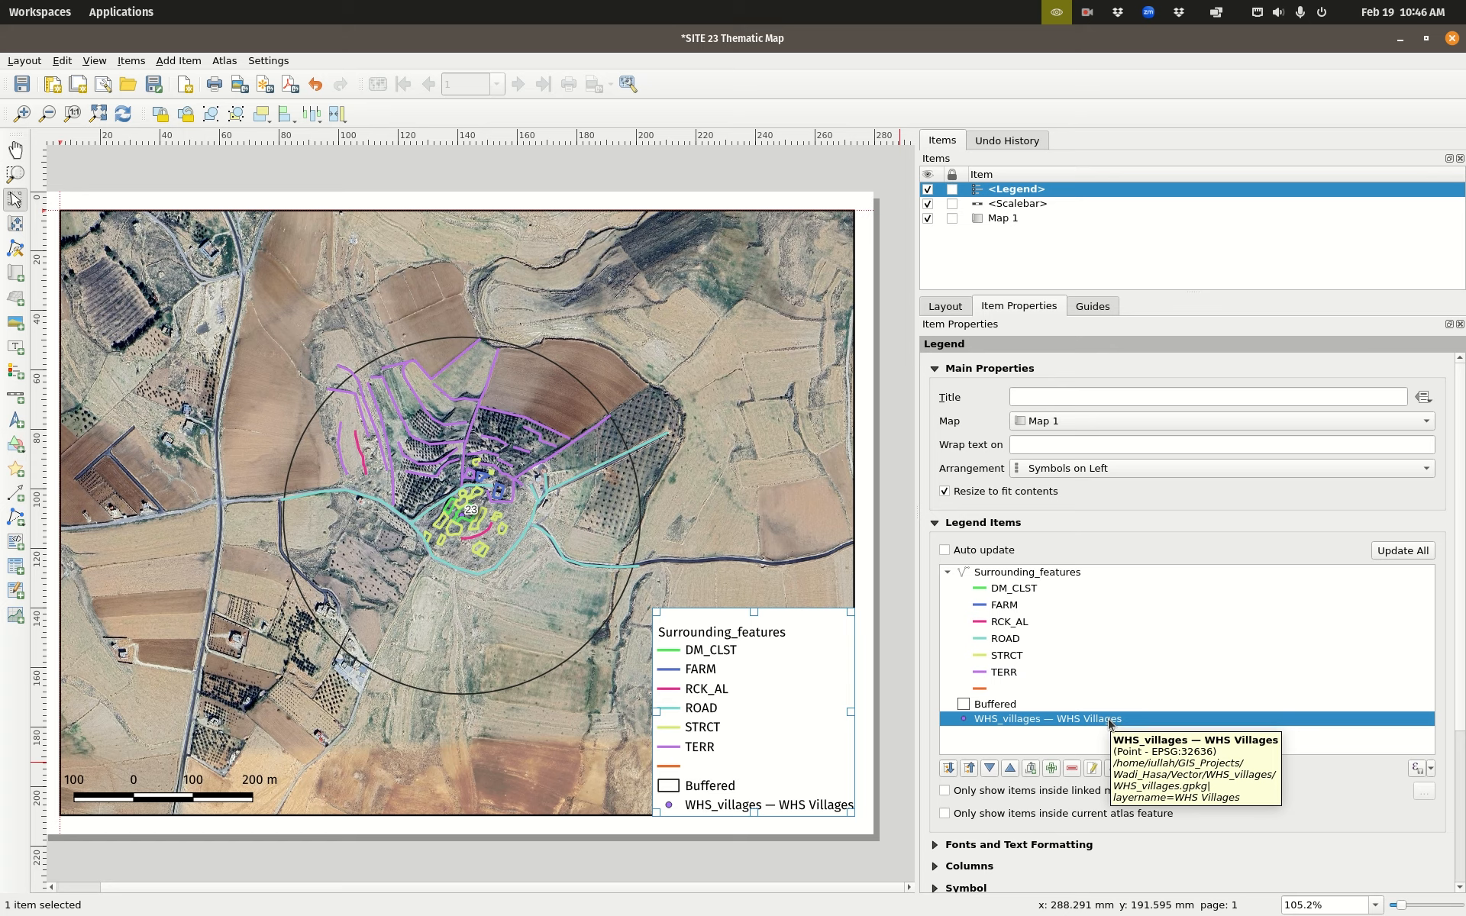
# Step: Check the WHS_villages layer in the main QGIS window's layer list and return to the SITE 23 Thematic Map layout
pyautogui.press('super')
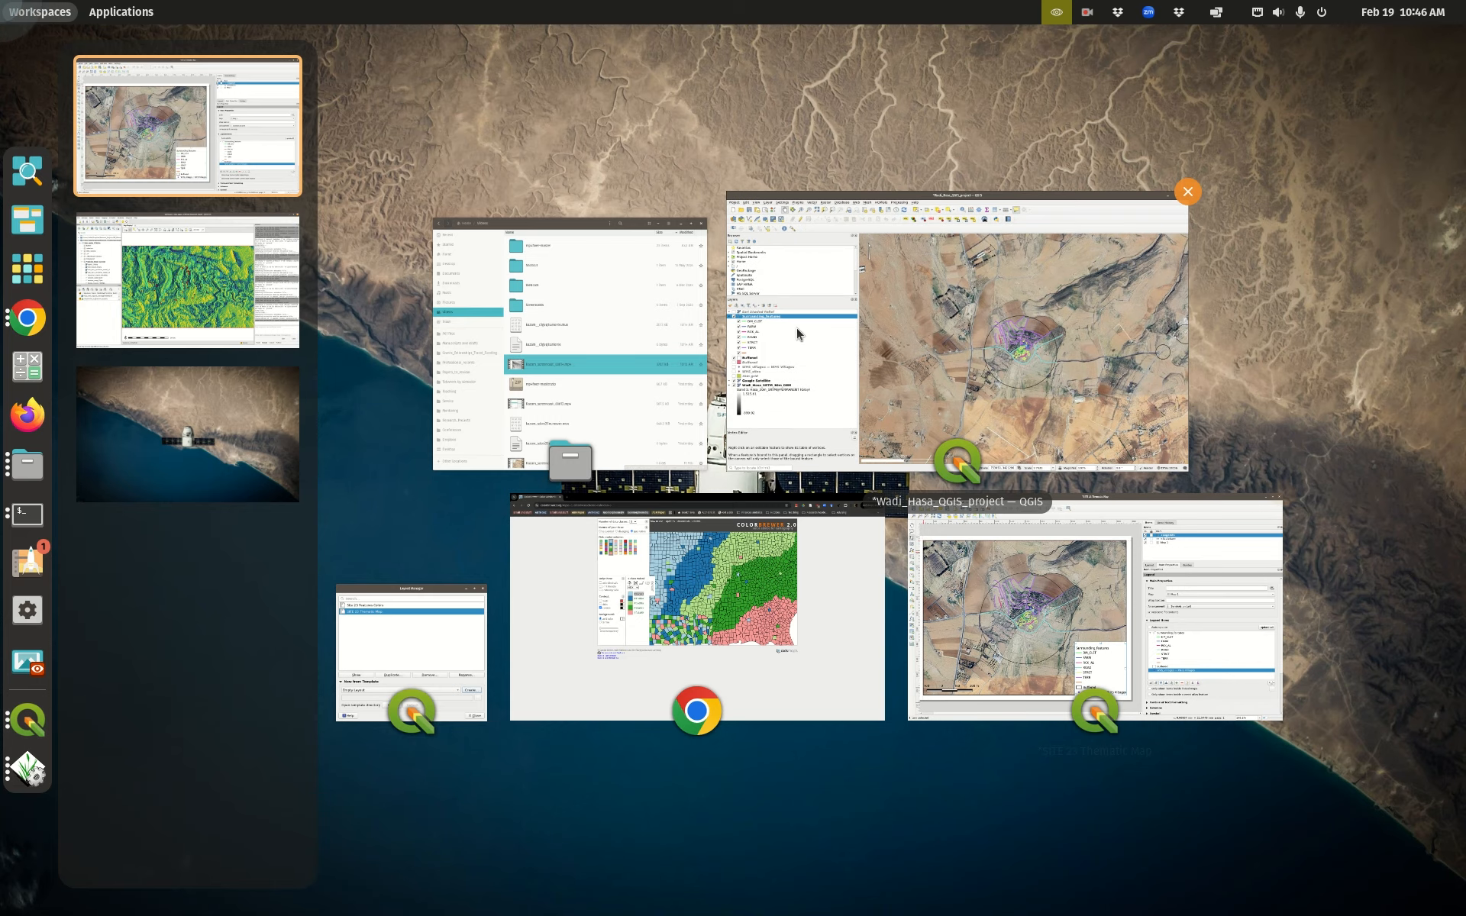
pyautogui.click(796, 327)
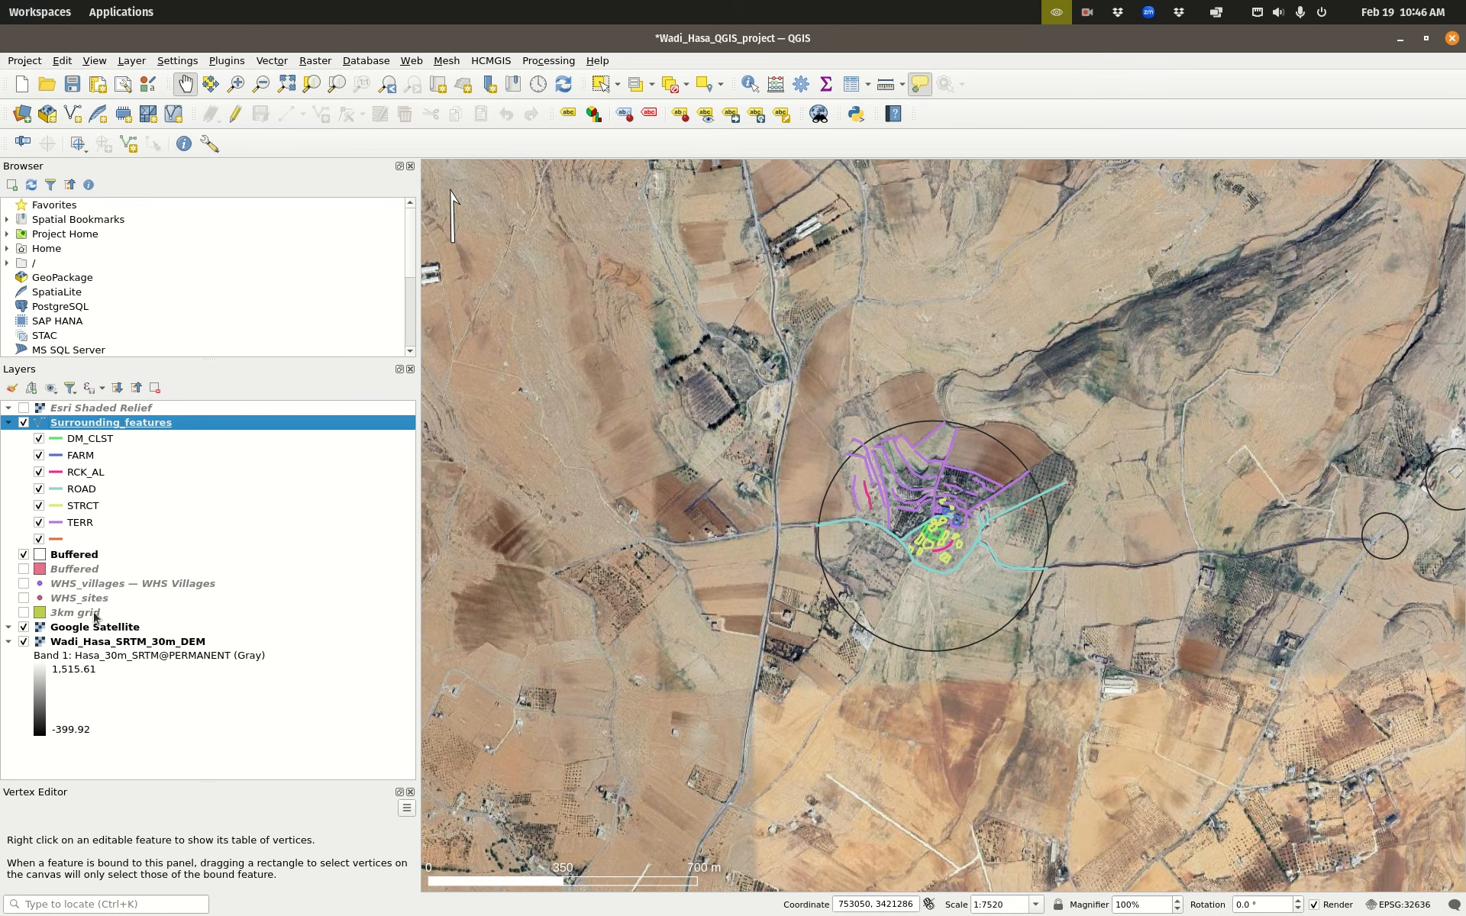
pyautogui.click(73, 586)
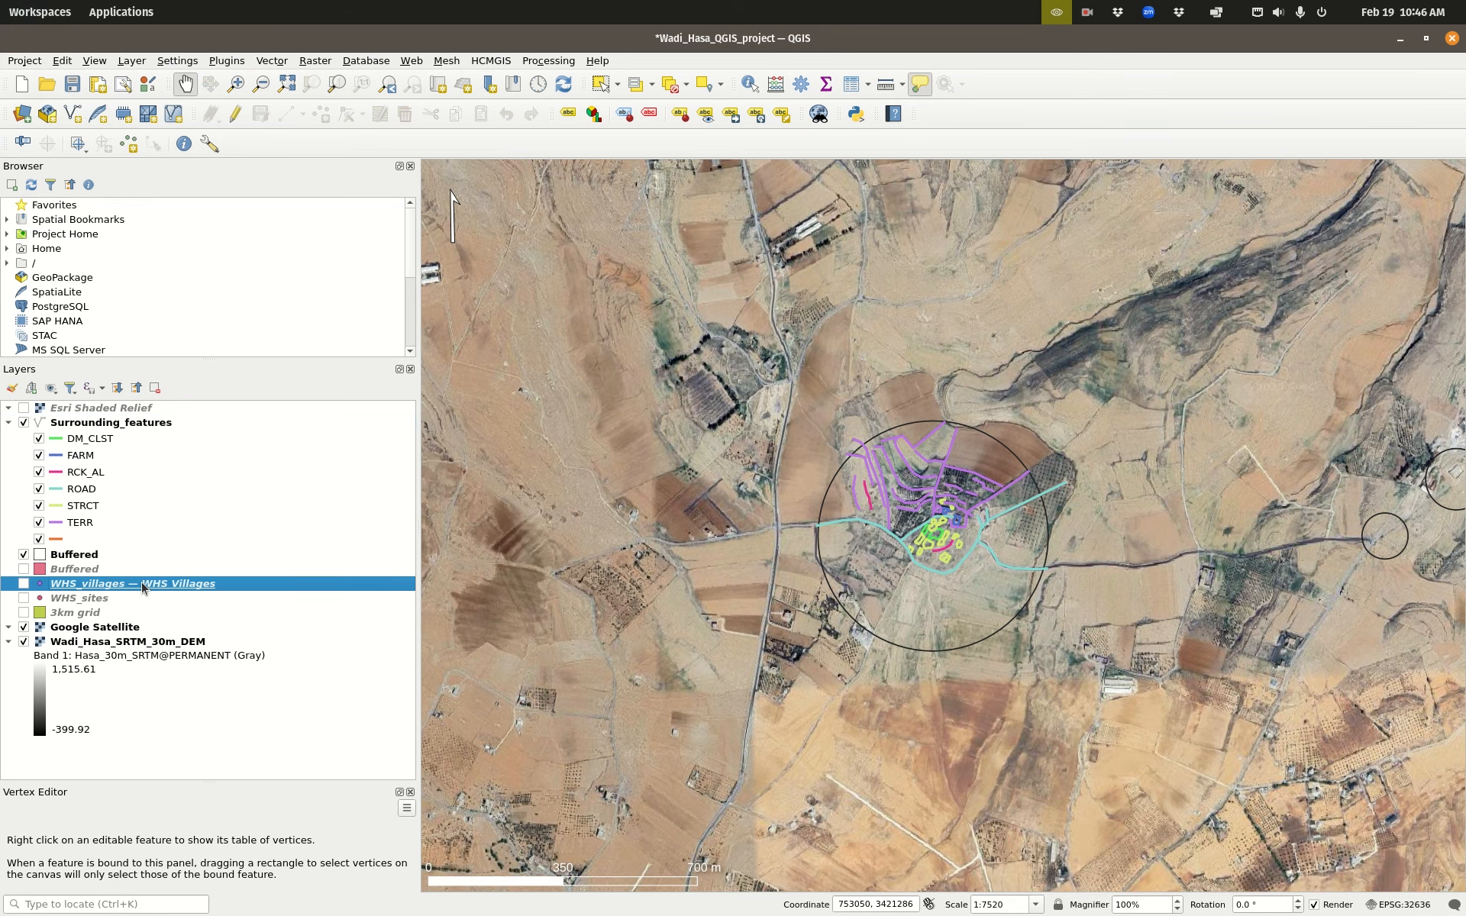
pyautogui.press('super')
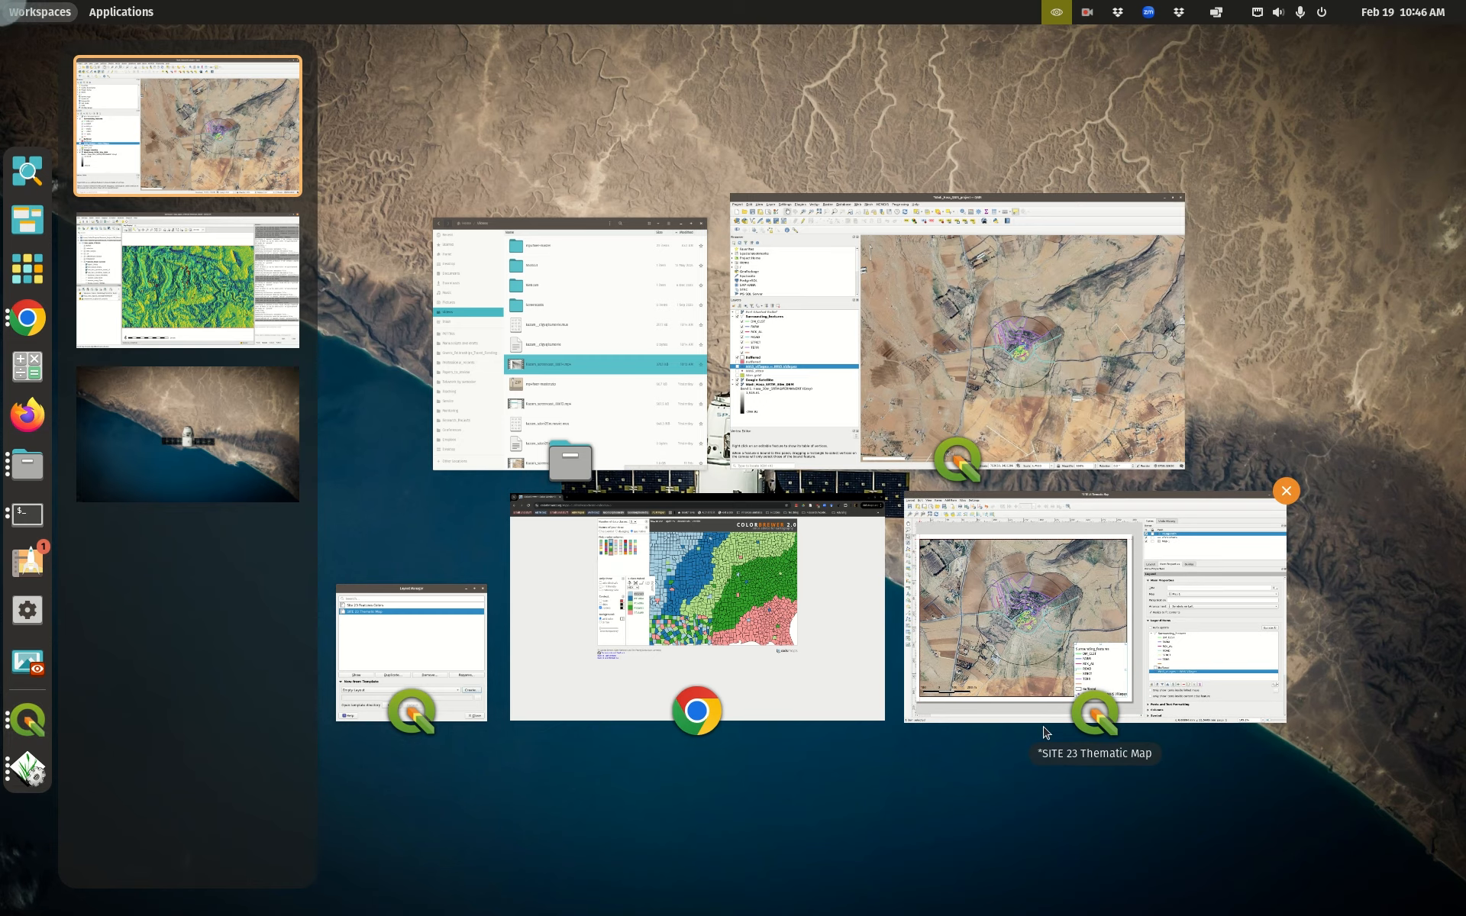
pyautogui.click(1069, 638)
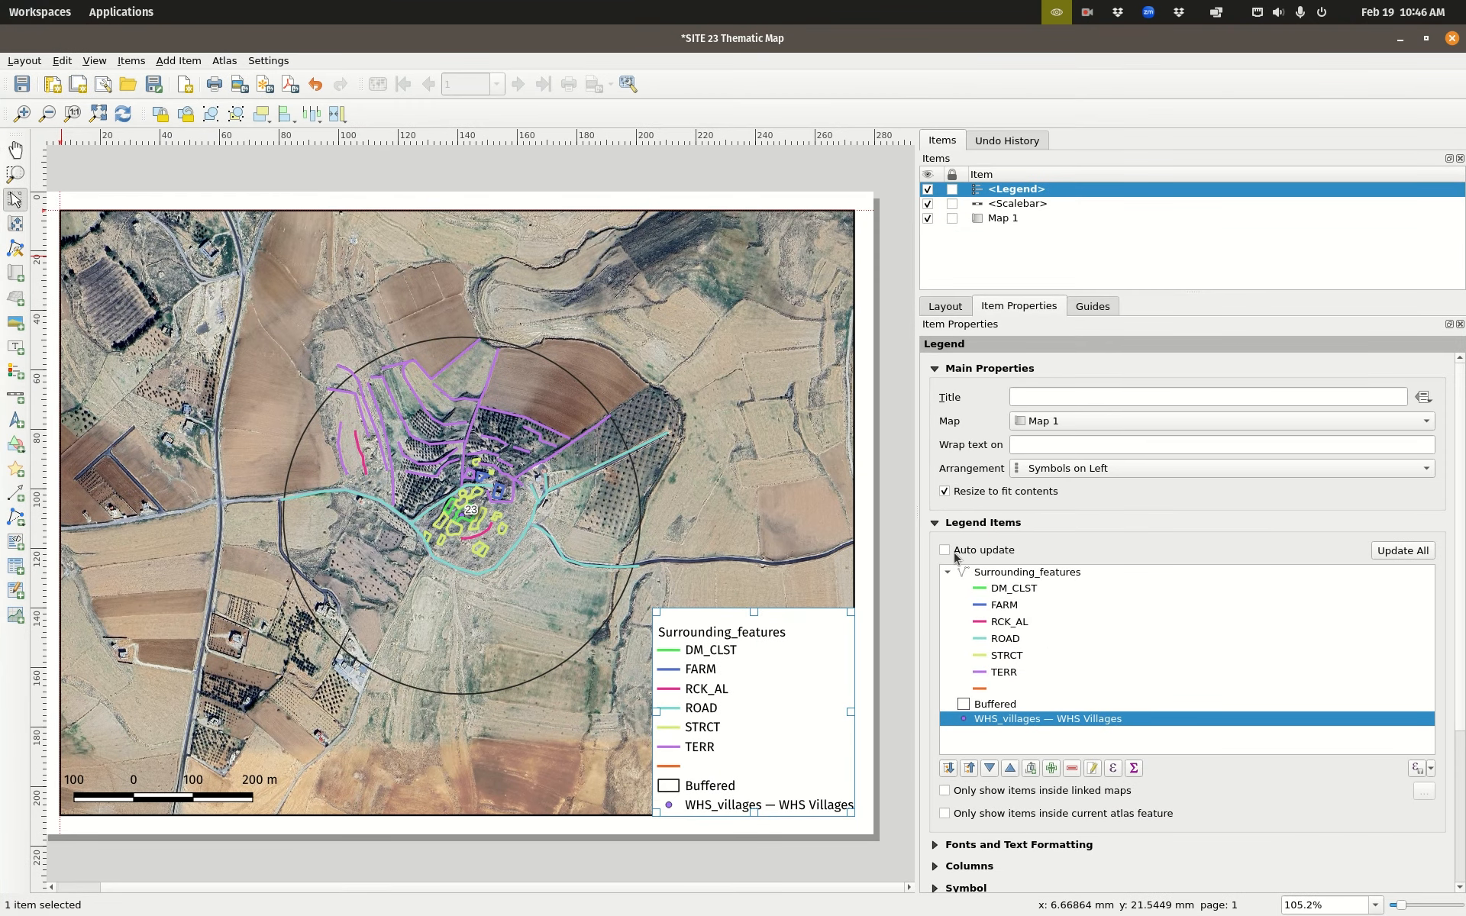
# Step: Relabel the WHS_villages legend entry as "Village Site"
pyautogui.doubleClick(1079, 720)
pyautogui.moveTo(1126, 392); pyautogui.dragTo(789, 384)
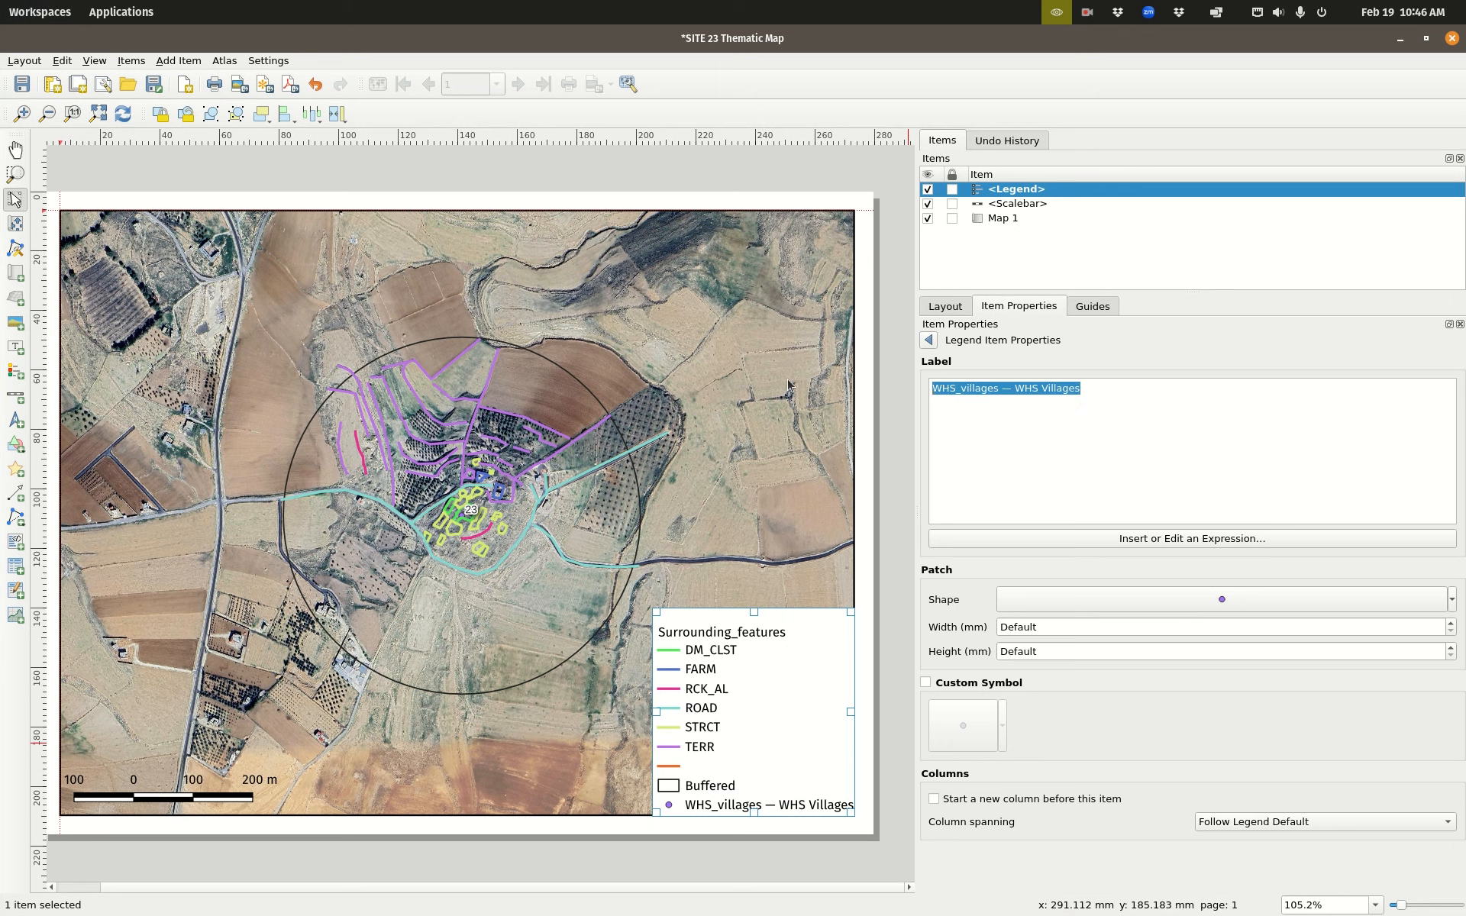
pyautogui.write('Village Site')
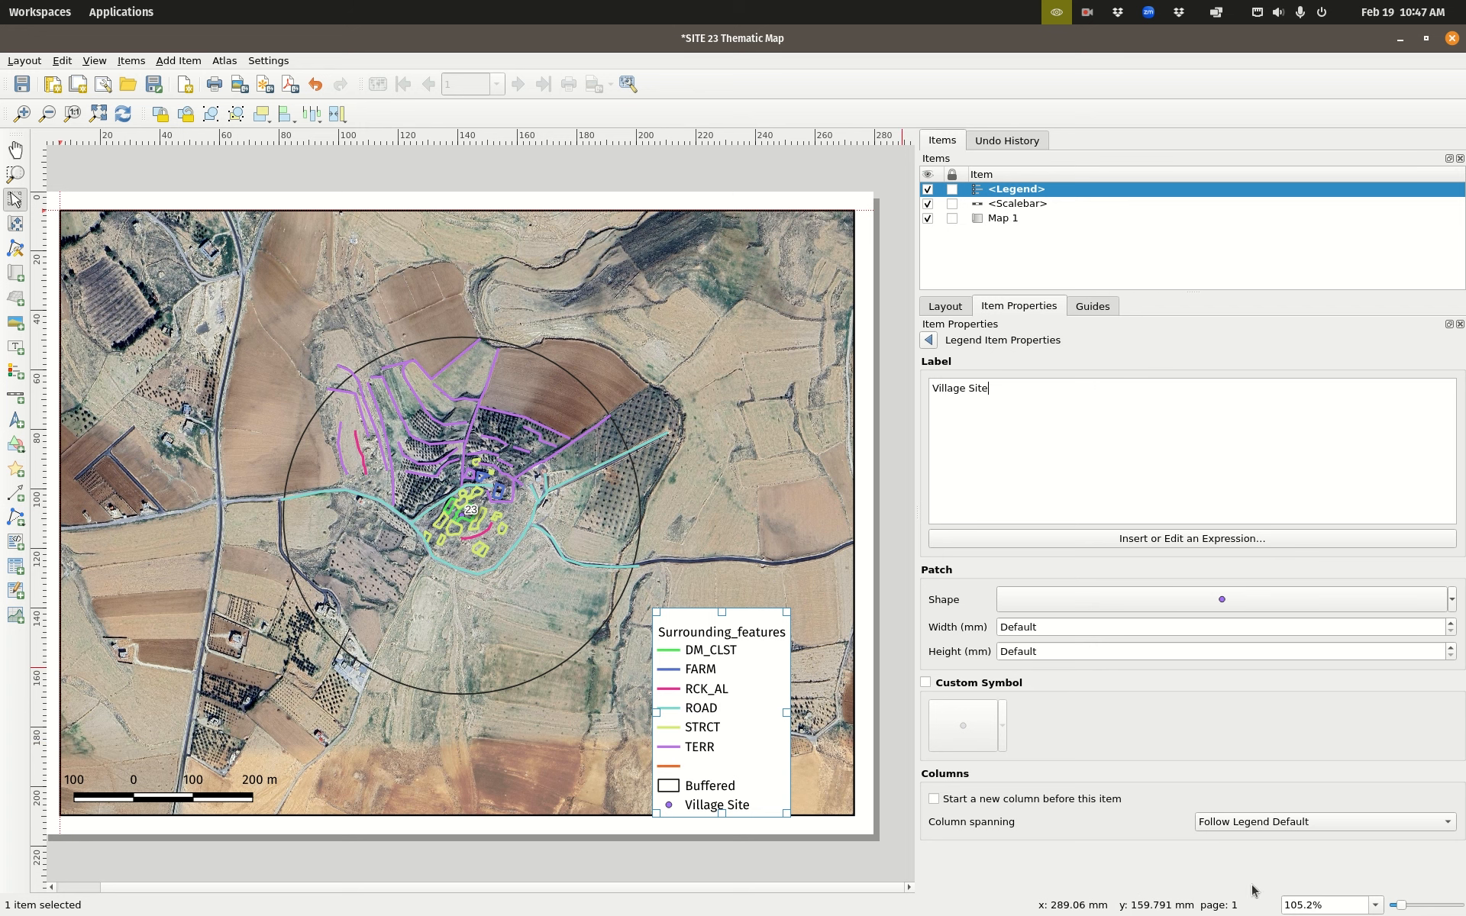
pyautogui.click(934, 342)
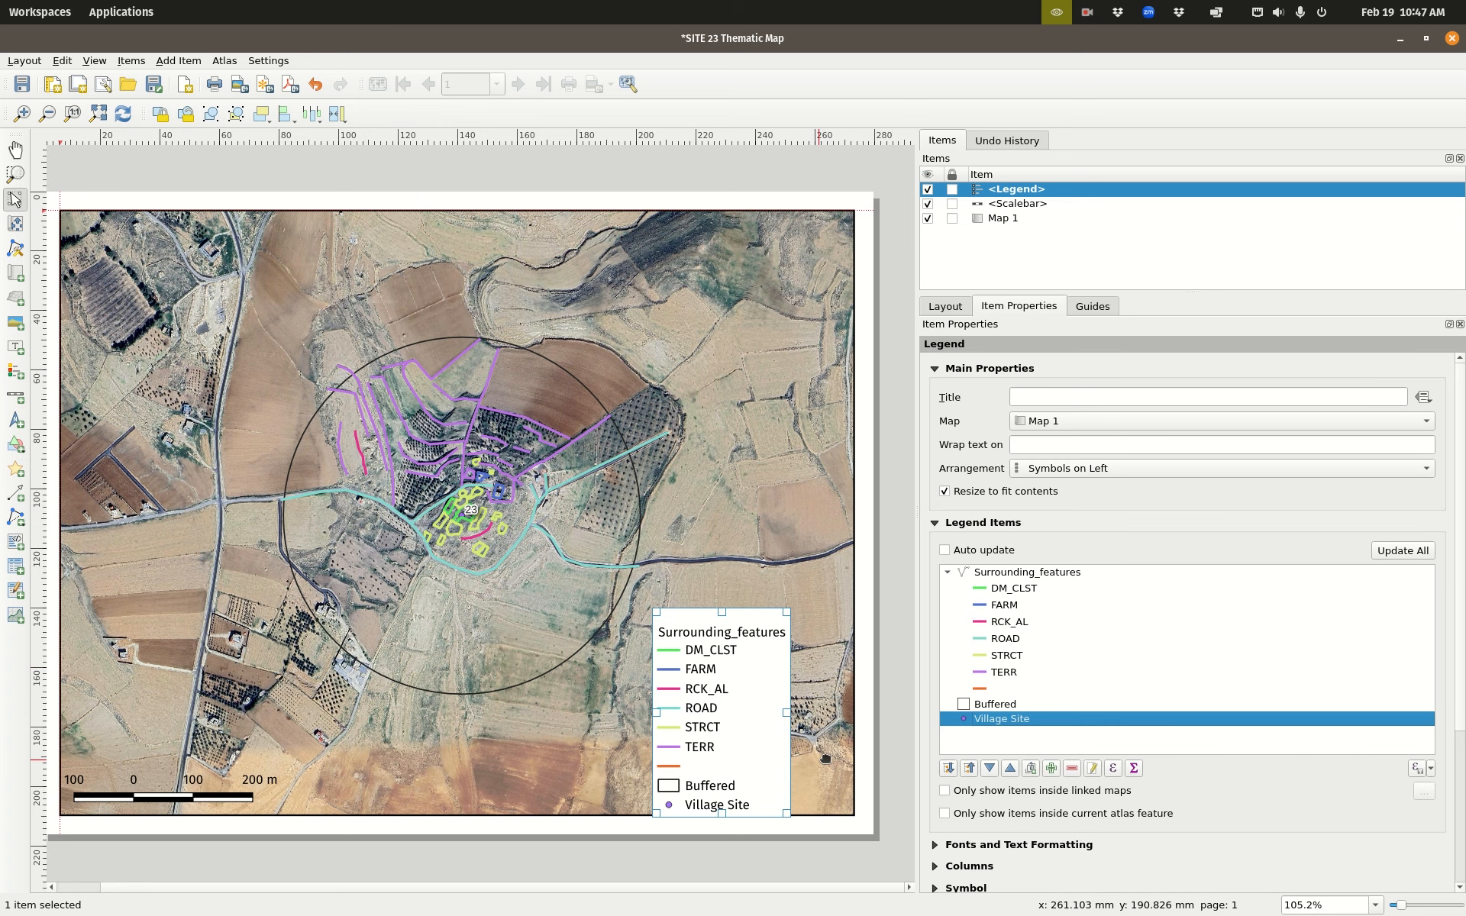
# Step: Relabel the Buffered legend entry as "300m Buffer Zone"
pyautogui.click(994, 704)
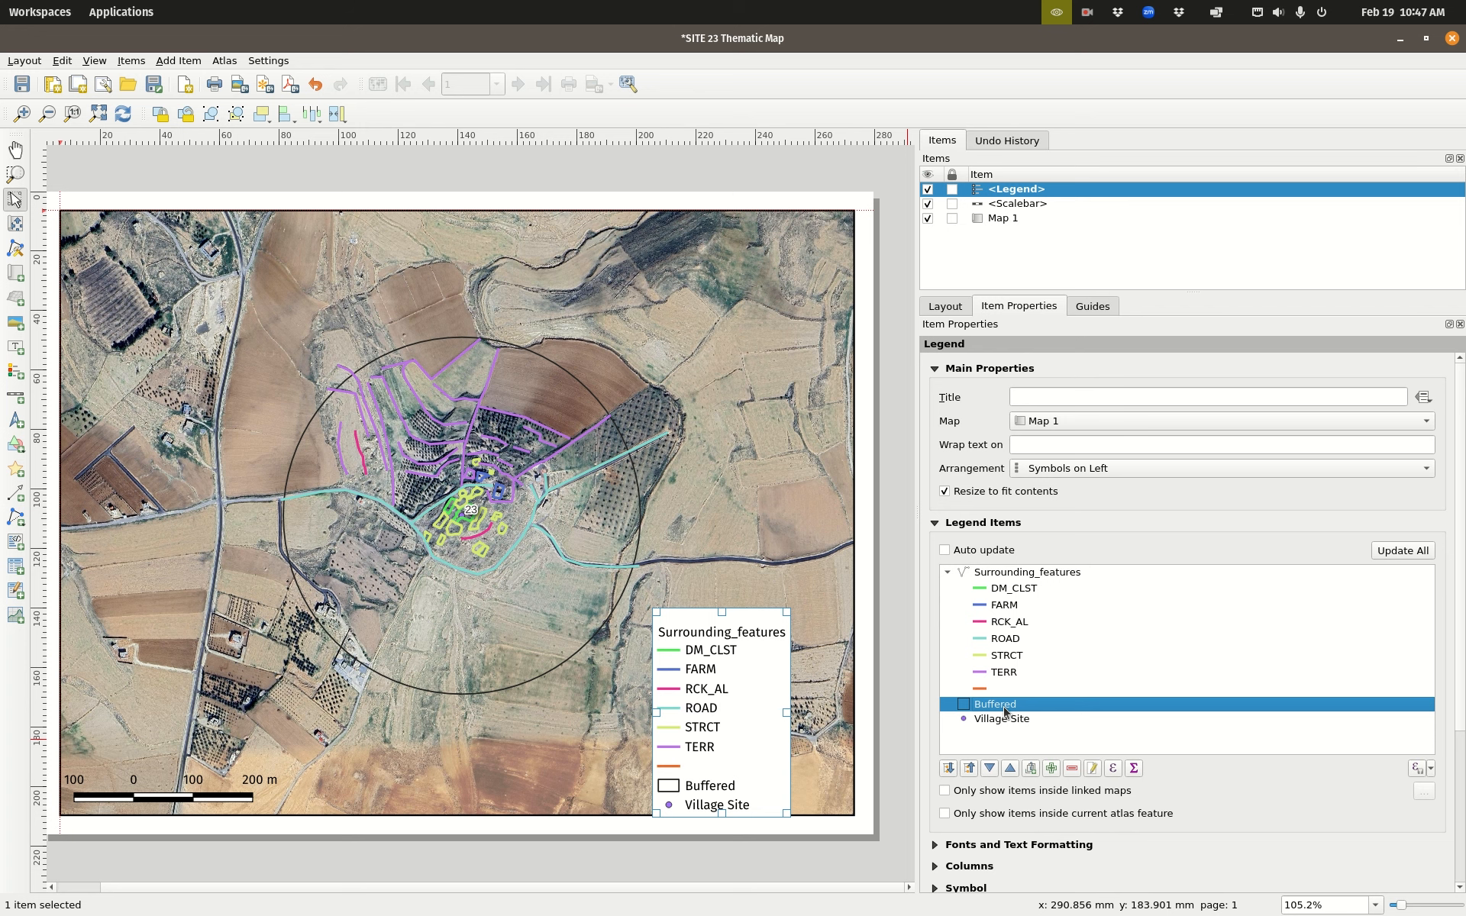
pyautogui.doubleClick(1003, 707)
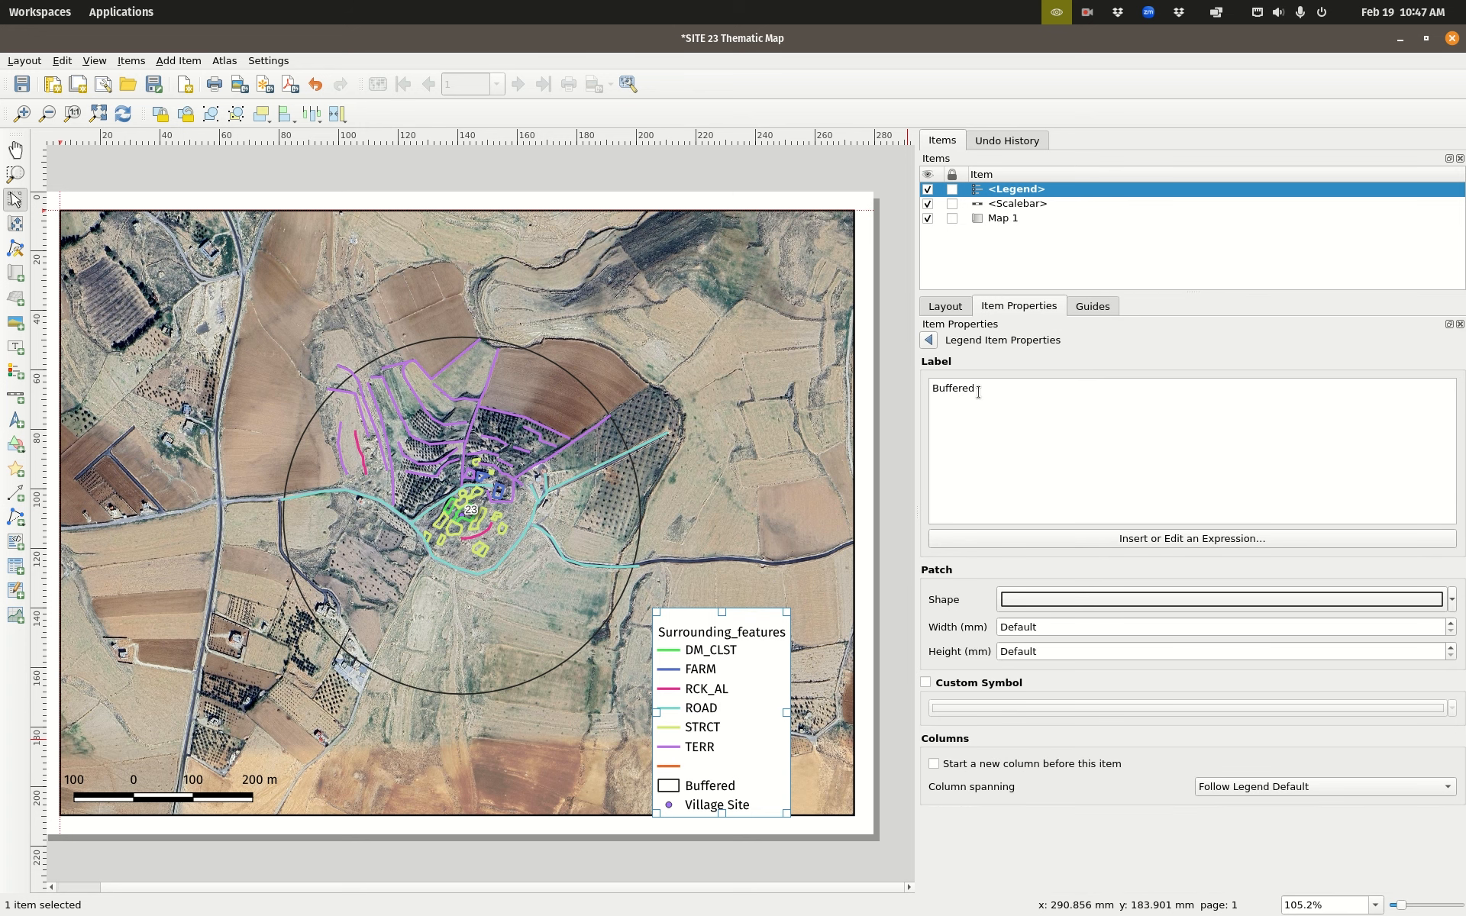
pyautogui.moveTo(978, 391); pyautogui.dragTo(895, 387)
pyautogui.write('300m Buffer Zone')
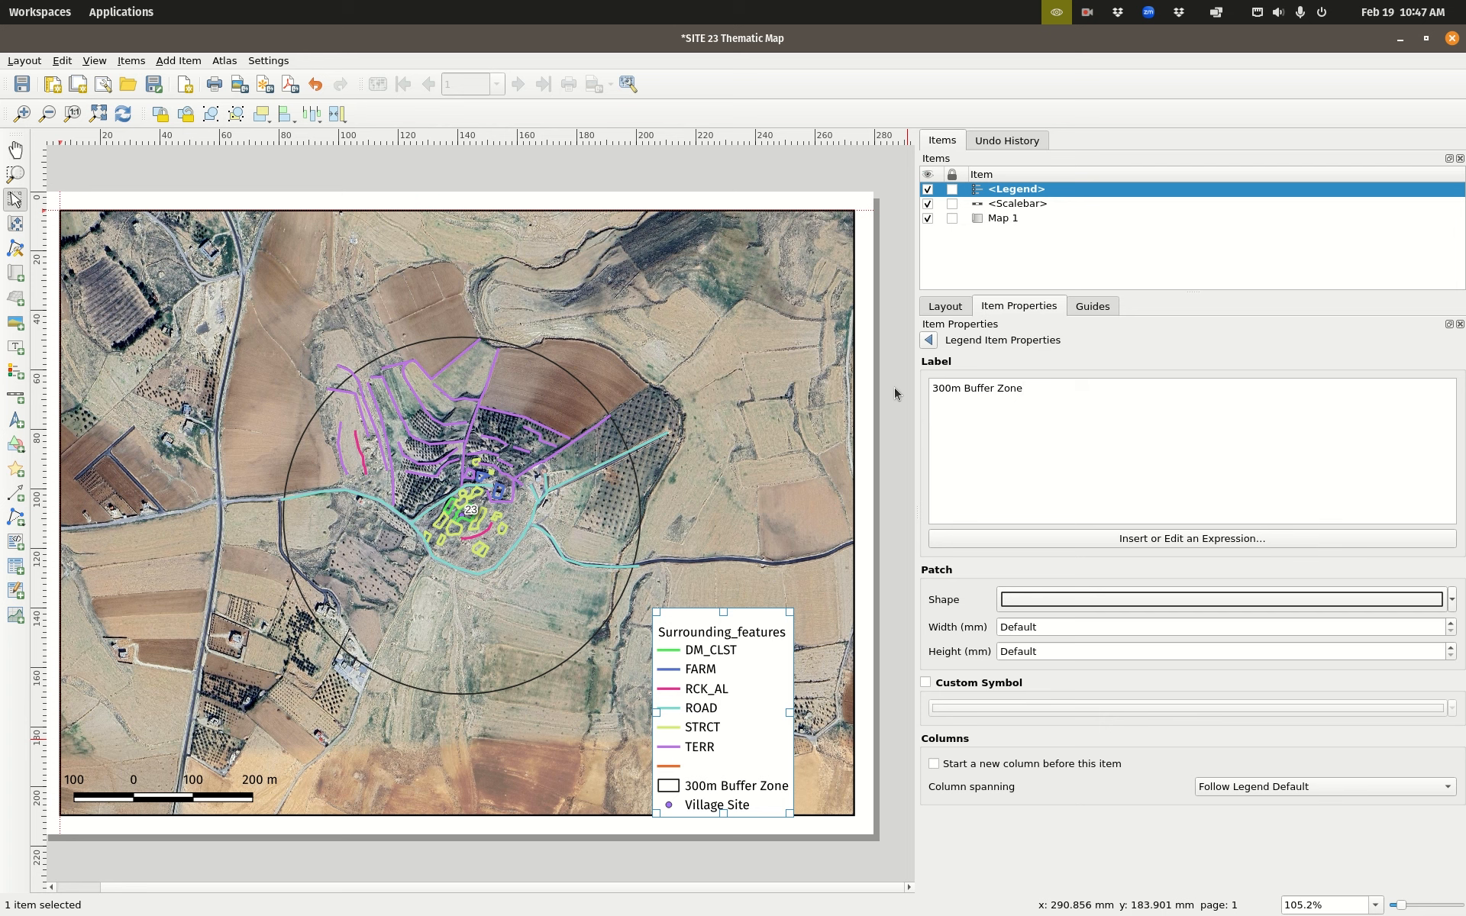
# Step: Return to the legend's item list and relabel the DM_CLST entry as "Domestic Cluster"
pyautogui.click(947, 305)
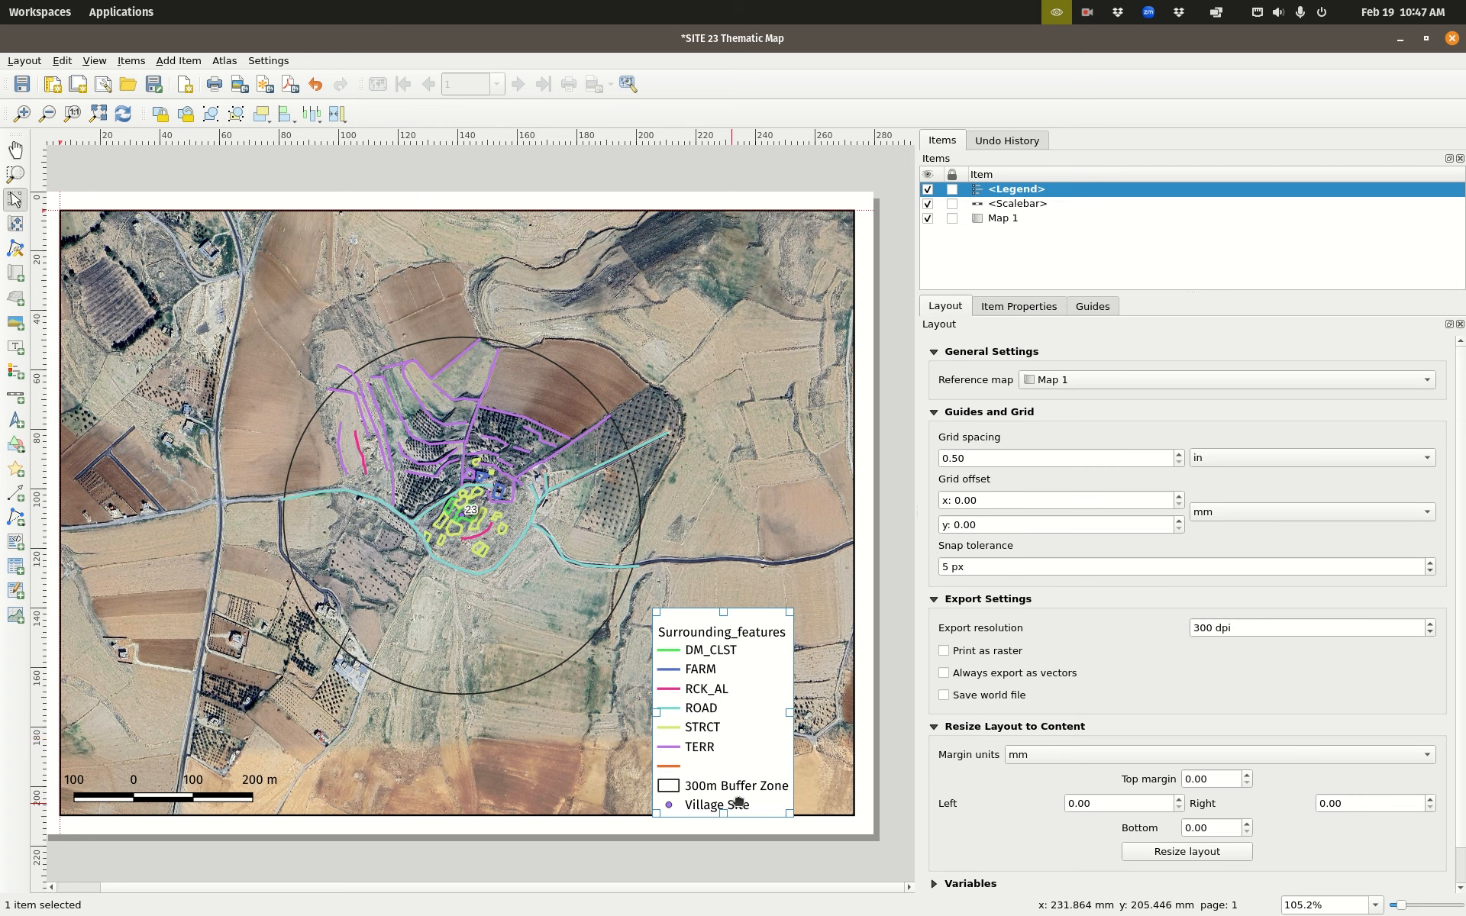
pyautogui.click(994, 308)
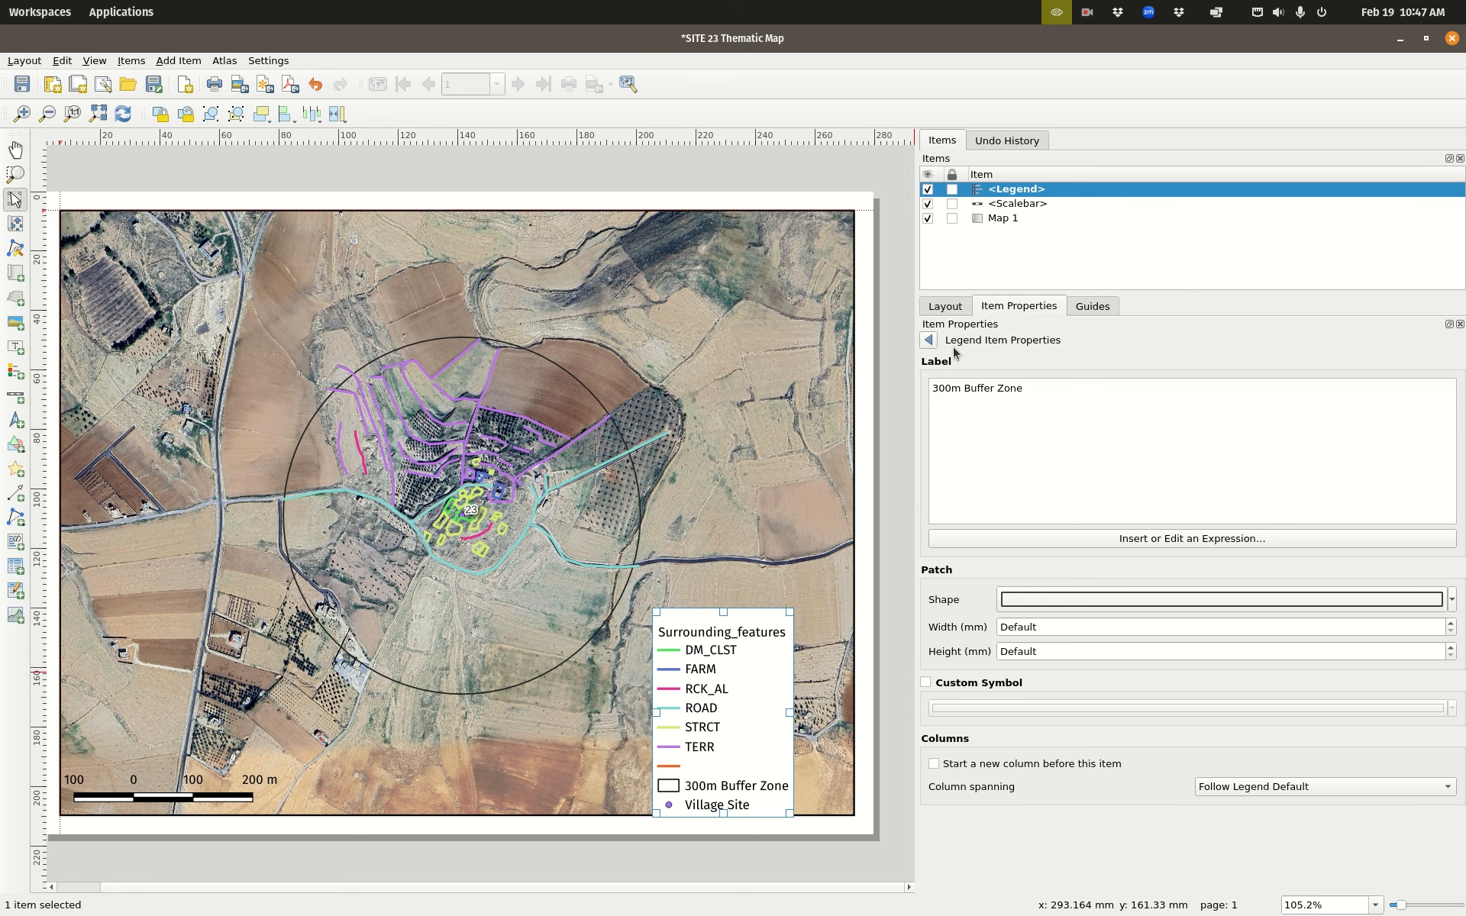
pyautogui.click(929, 340)
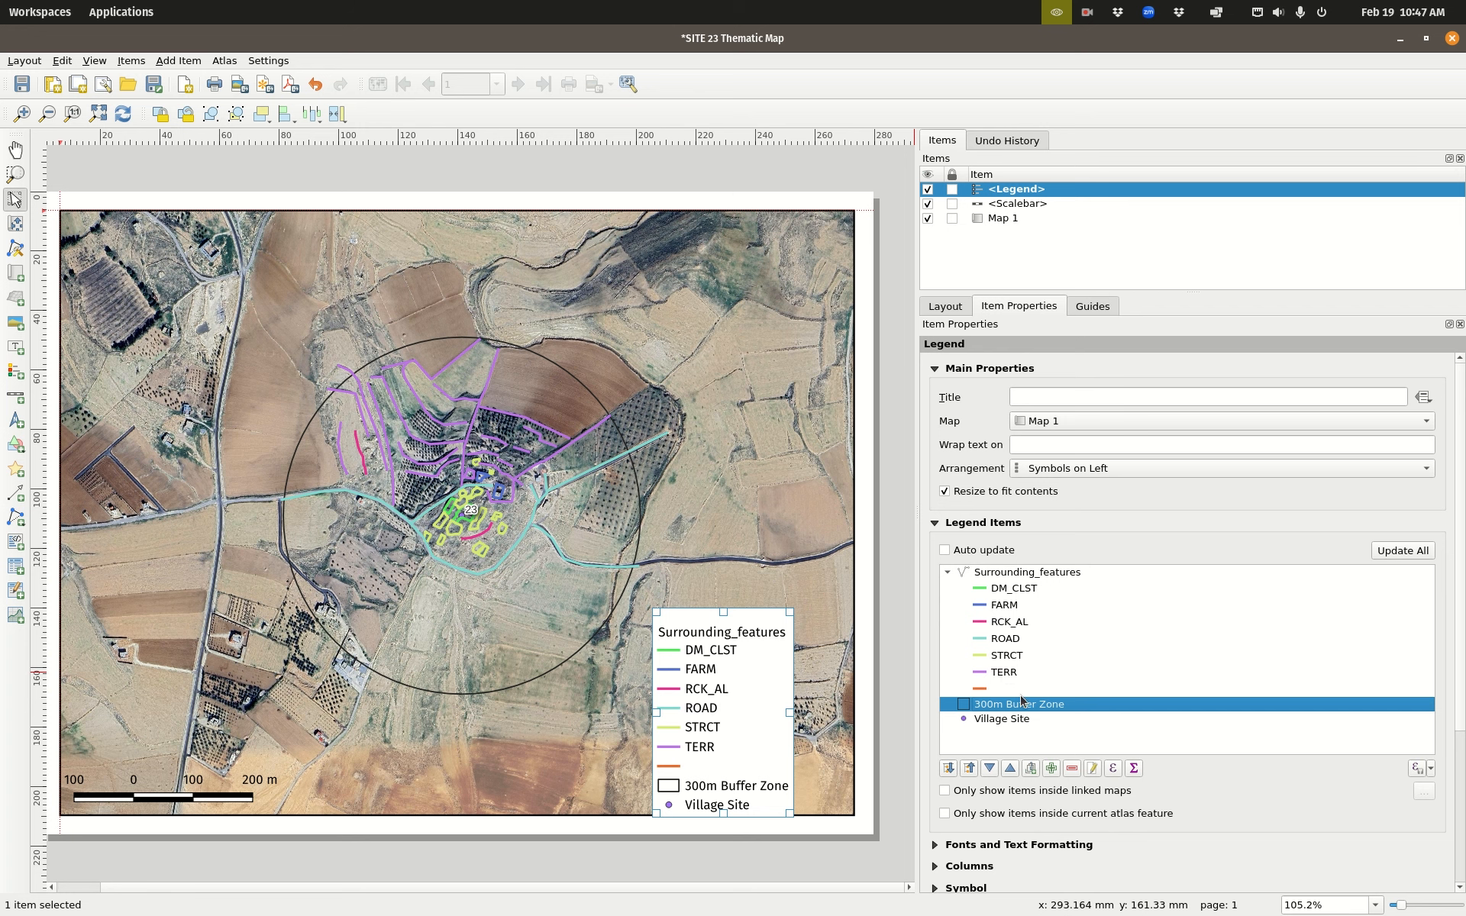
pyautogui.click(1013, 589)
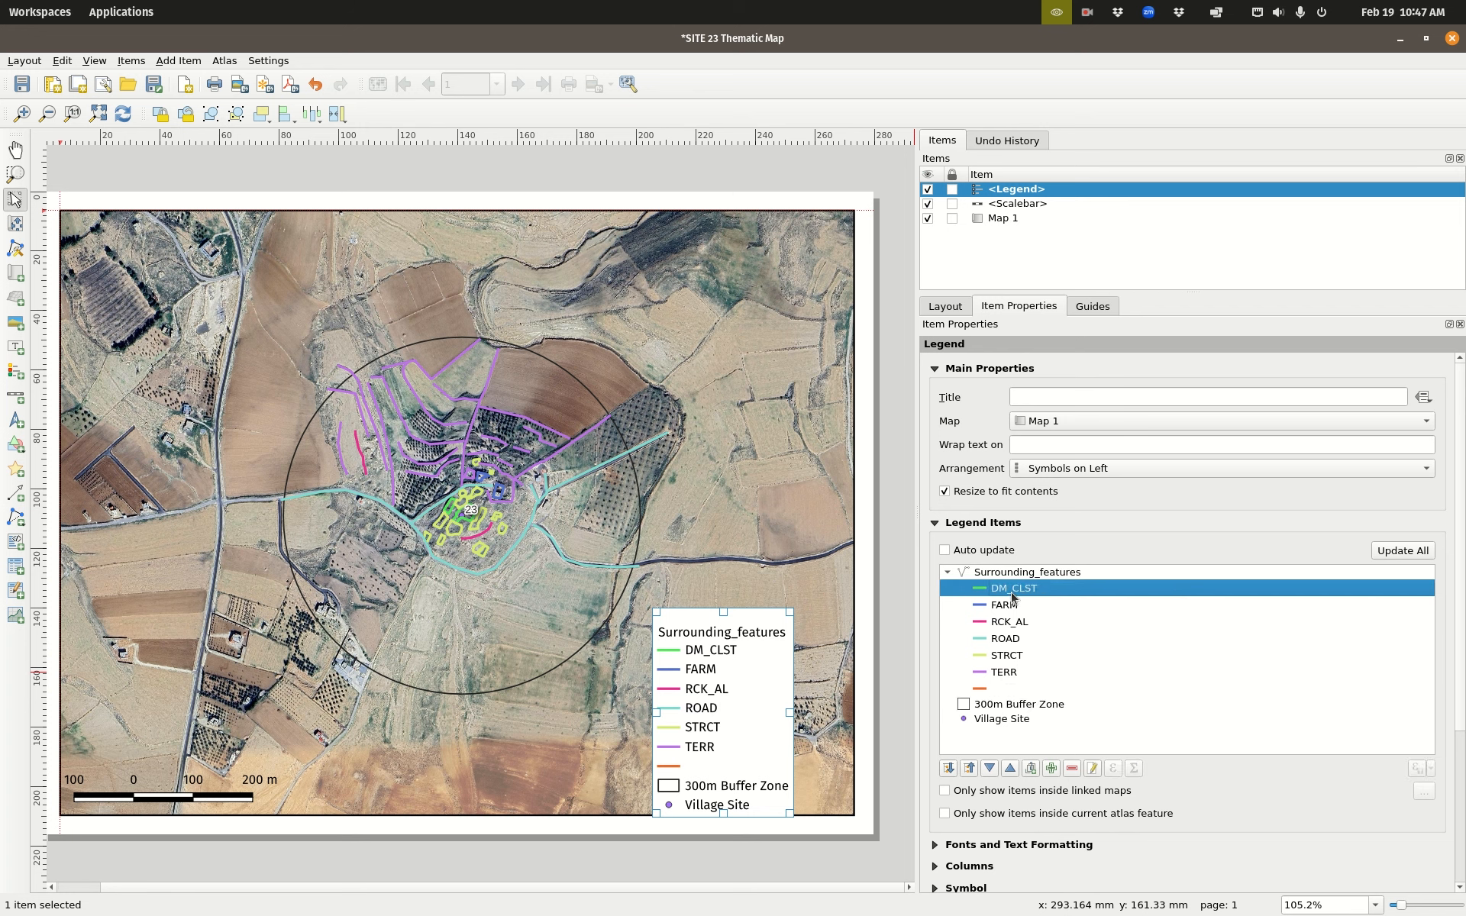
pyautogui.doubleClick(1012, 589)
pyautogui.doubleClick(1001, 391)
pyautogui.write('Dome')
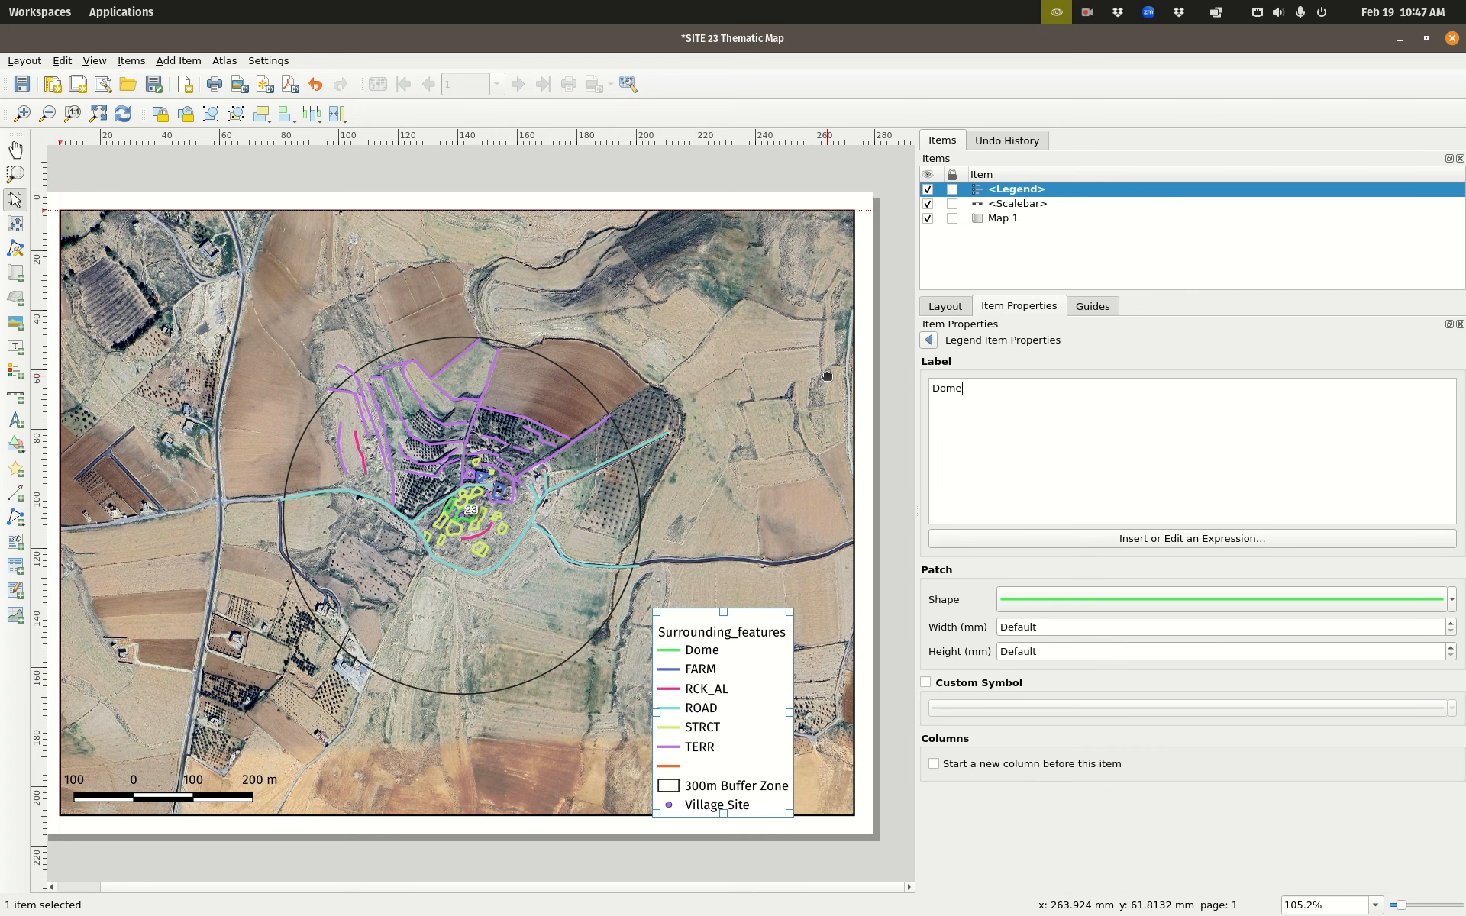
pyautogui.write('stic Cluster')
pyautogui.click(928, 341)
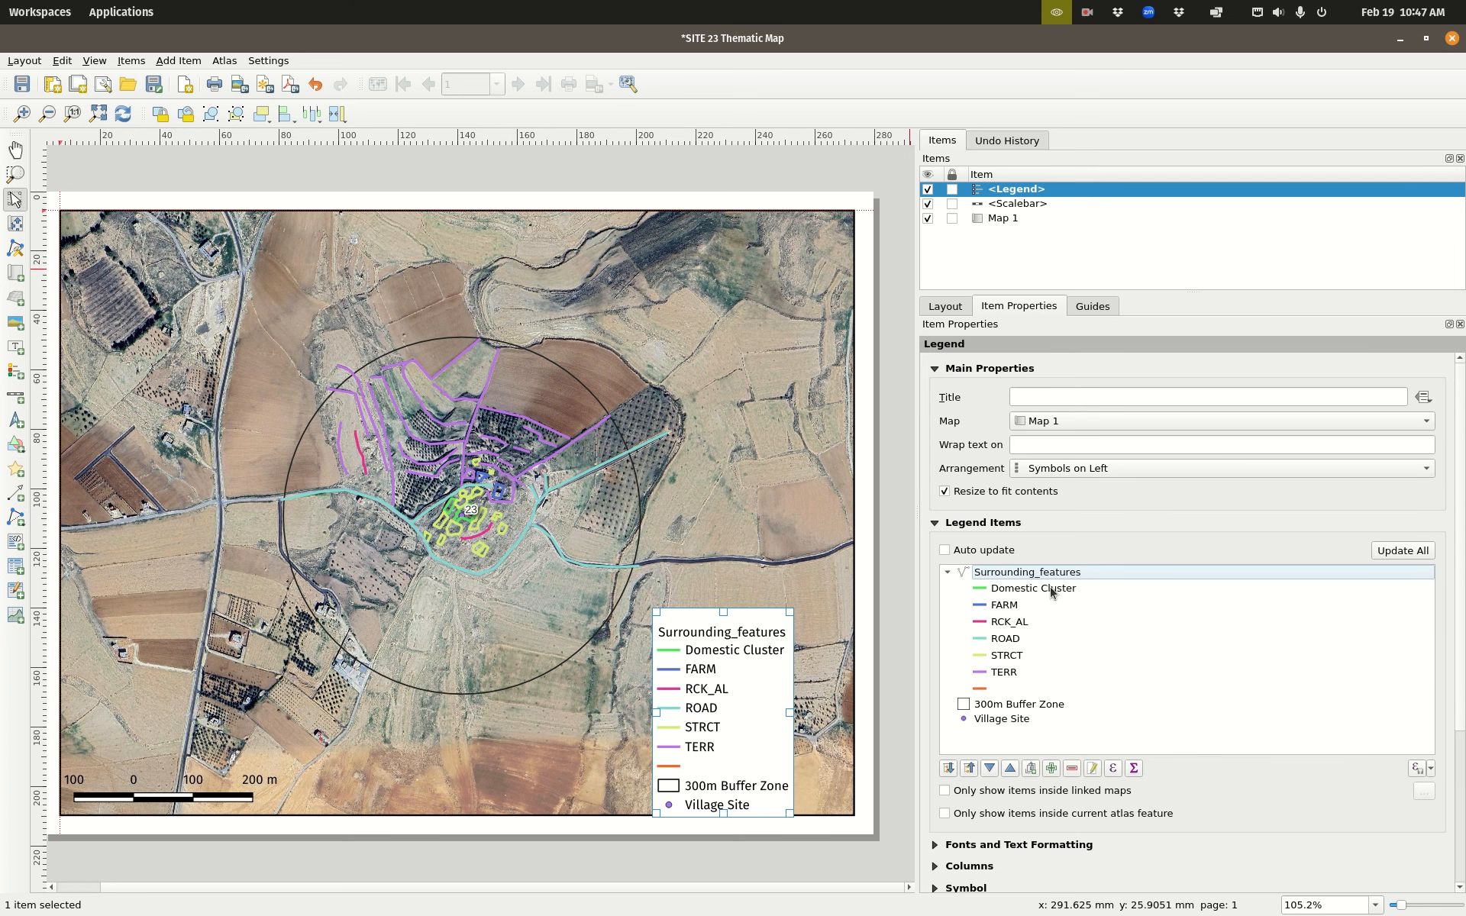
# Step: Relabel the FARM legend entry as "Farm House" and return to the legend's item list
pyautogui.doubleClick(1013, 607)
pyautogui.doubleClick(969, 388)
pyautogui.write('Farm House')
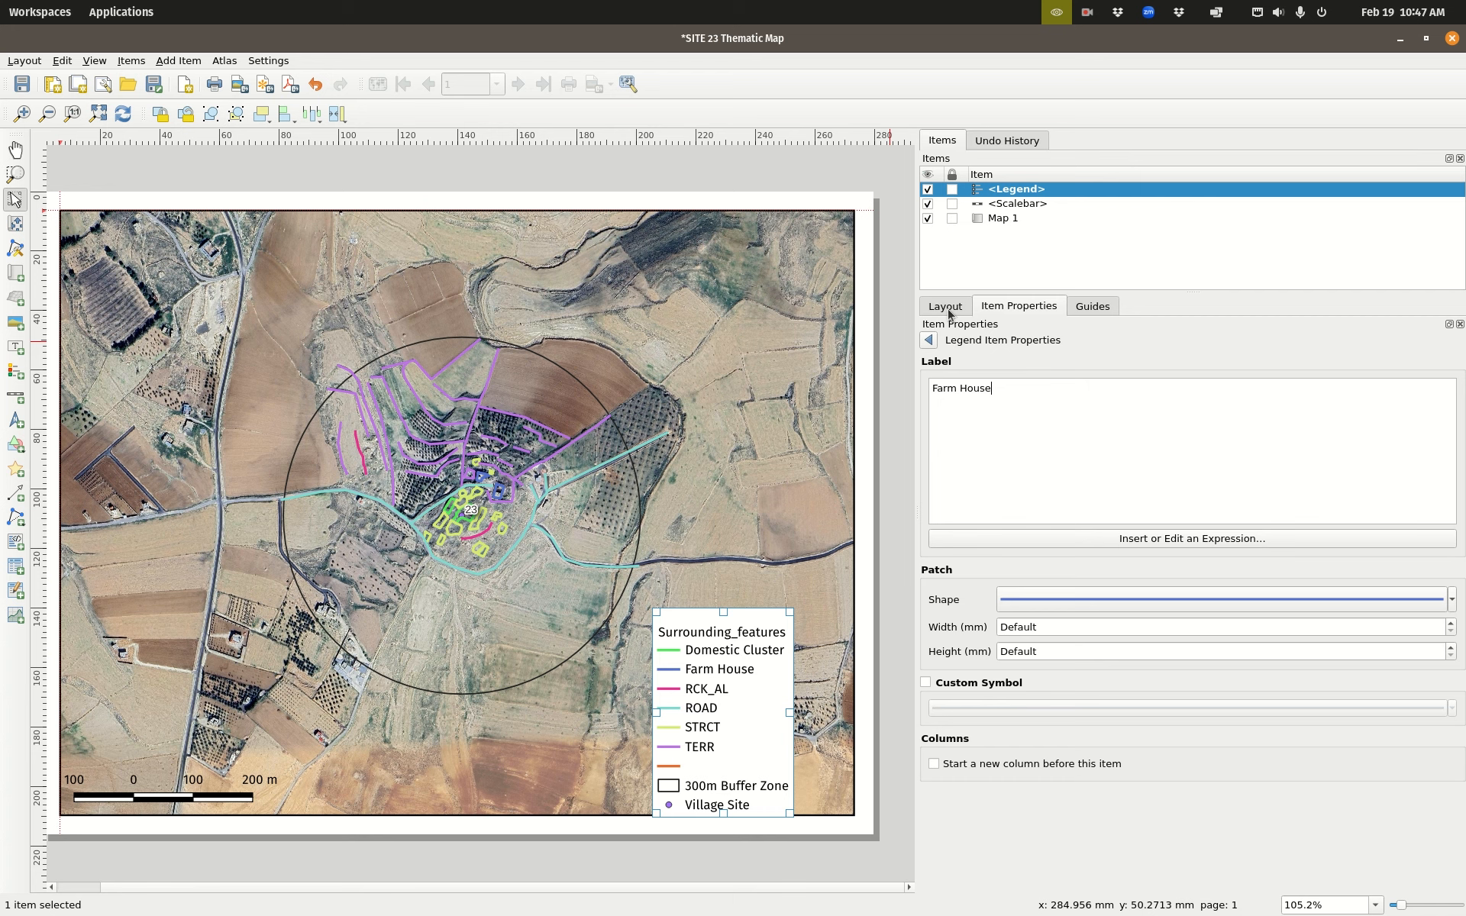
pyautogui.click(929, 340)
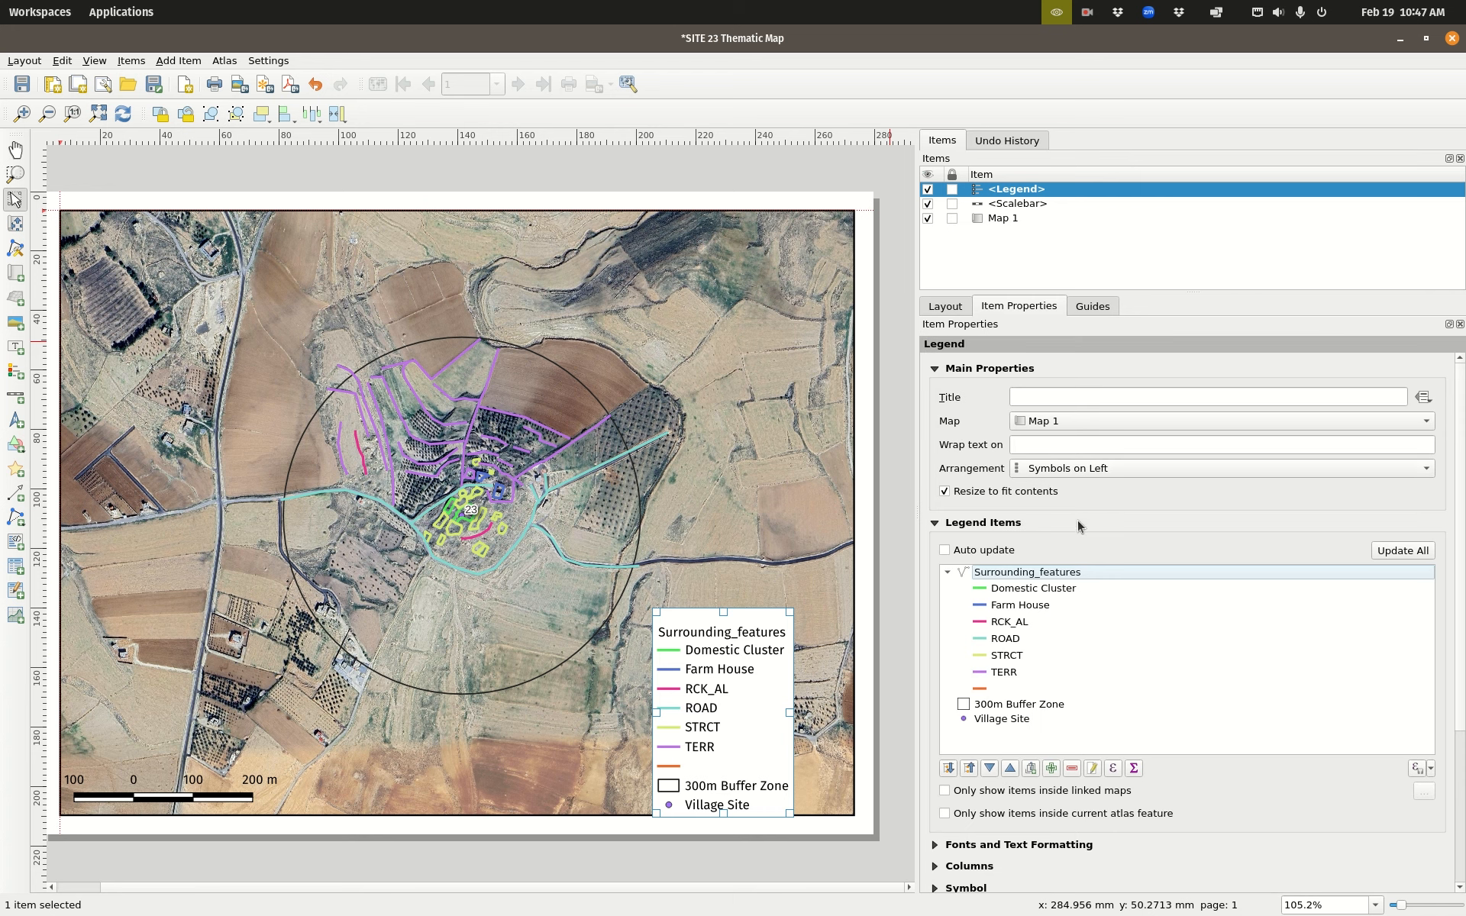
# Step: Relabel the RCK_AL legend entry as "Rock Alignment" and return to the legend's item list
pyautogui.doubleClick(1012, 621)
pyautogui.moveTo(976, 388); pyautogui.dragTo(932, 389)
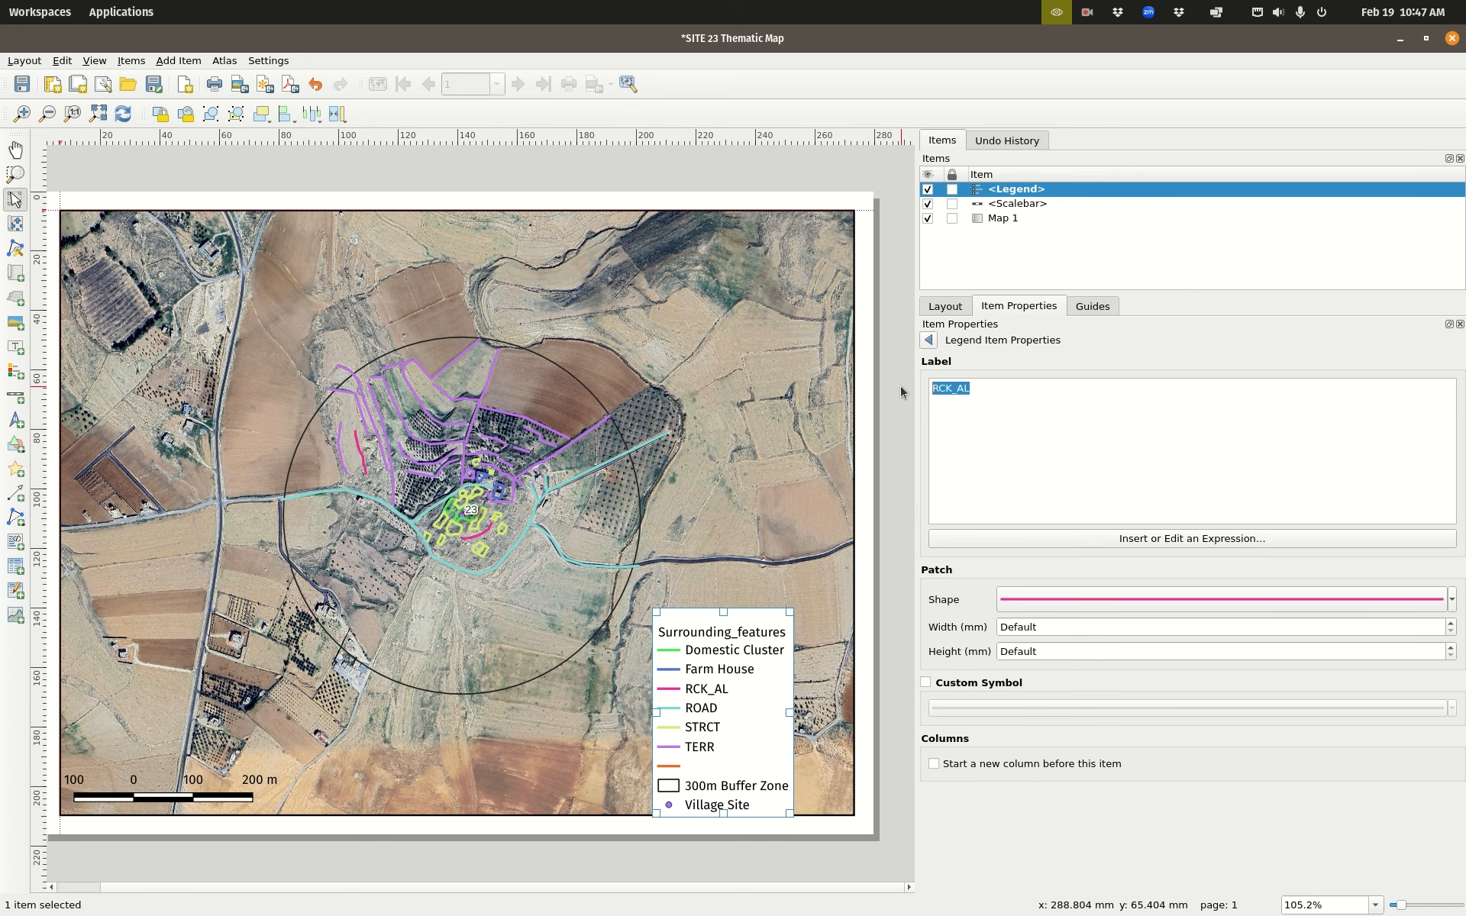
pyautogui.write('Rock')
pyautogui.write(' Alig')
pyautogui.write('nmne')
pyautogui.press('BackSpace')
pyautogui.press('BackSpace')
pyautogui.write('ent')
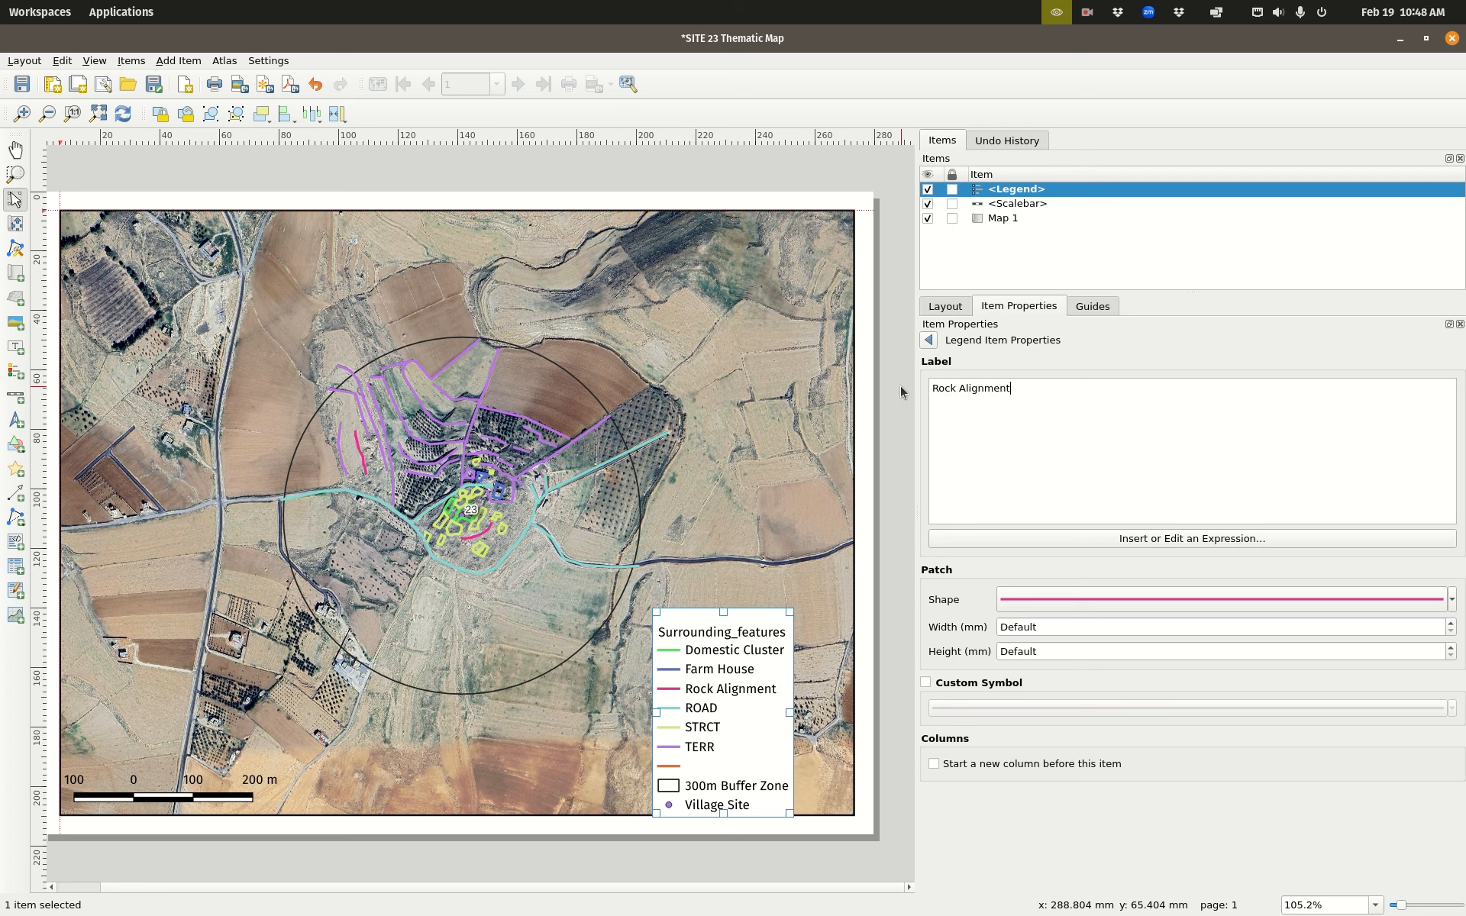
pyautogui.click(929, 341)
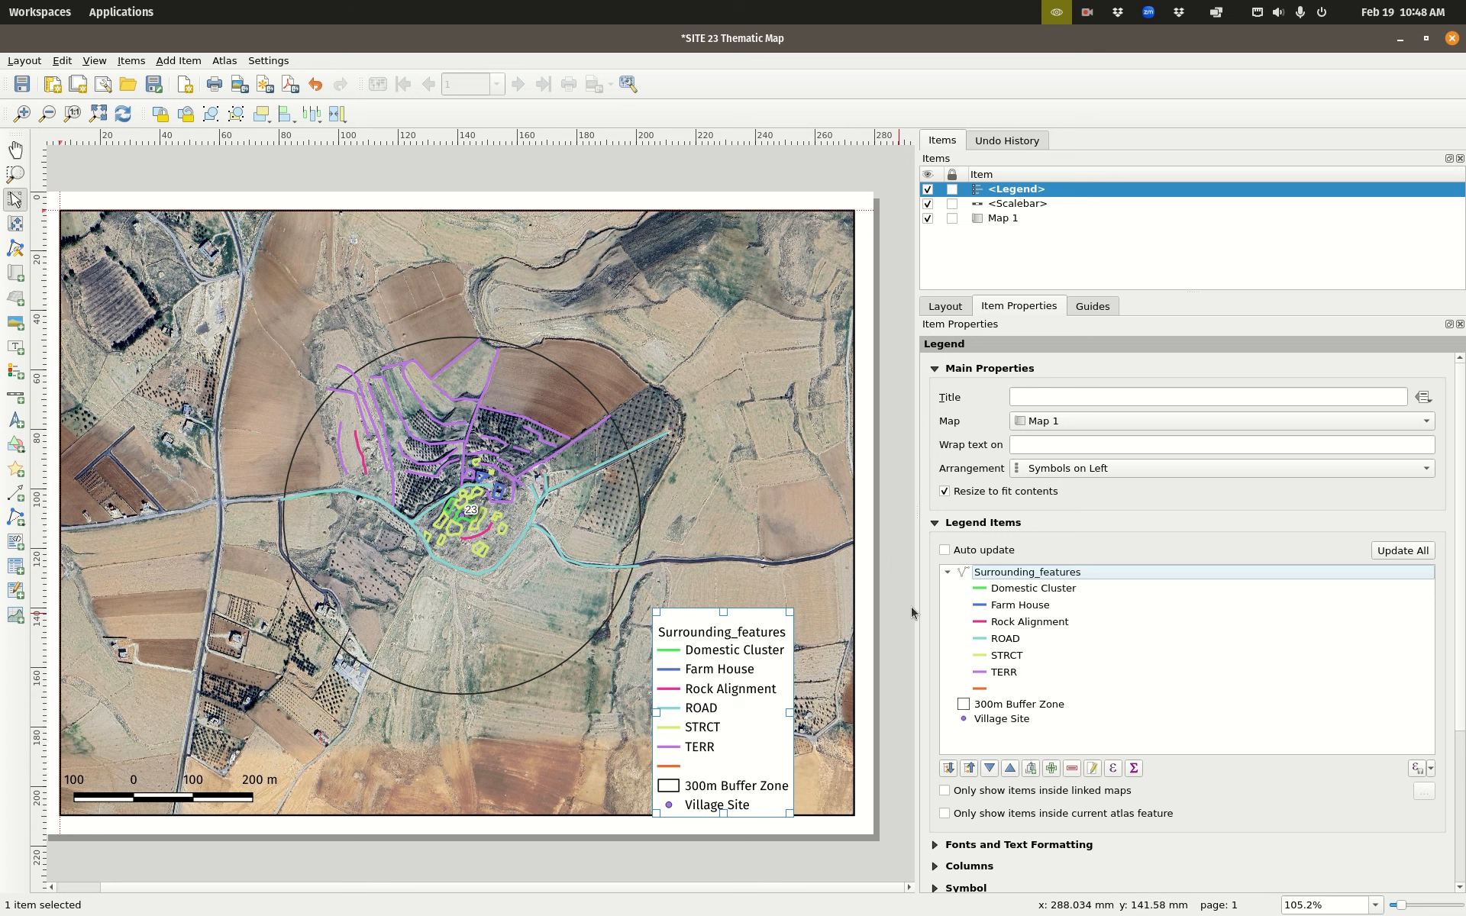
# Step: Try to blank out the label of the Surrounding_features heading in the legend
pyautogui.click(998, 573)
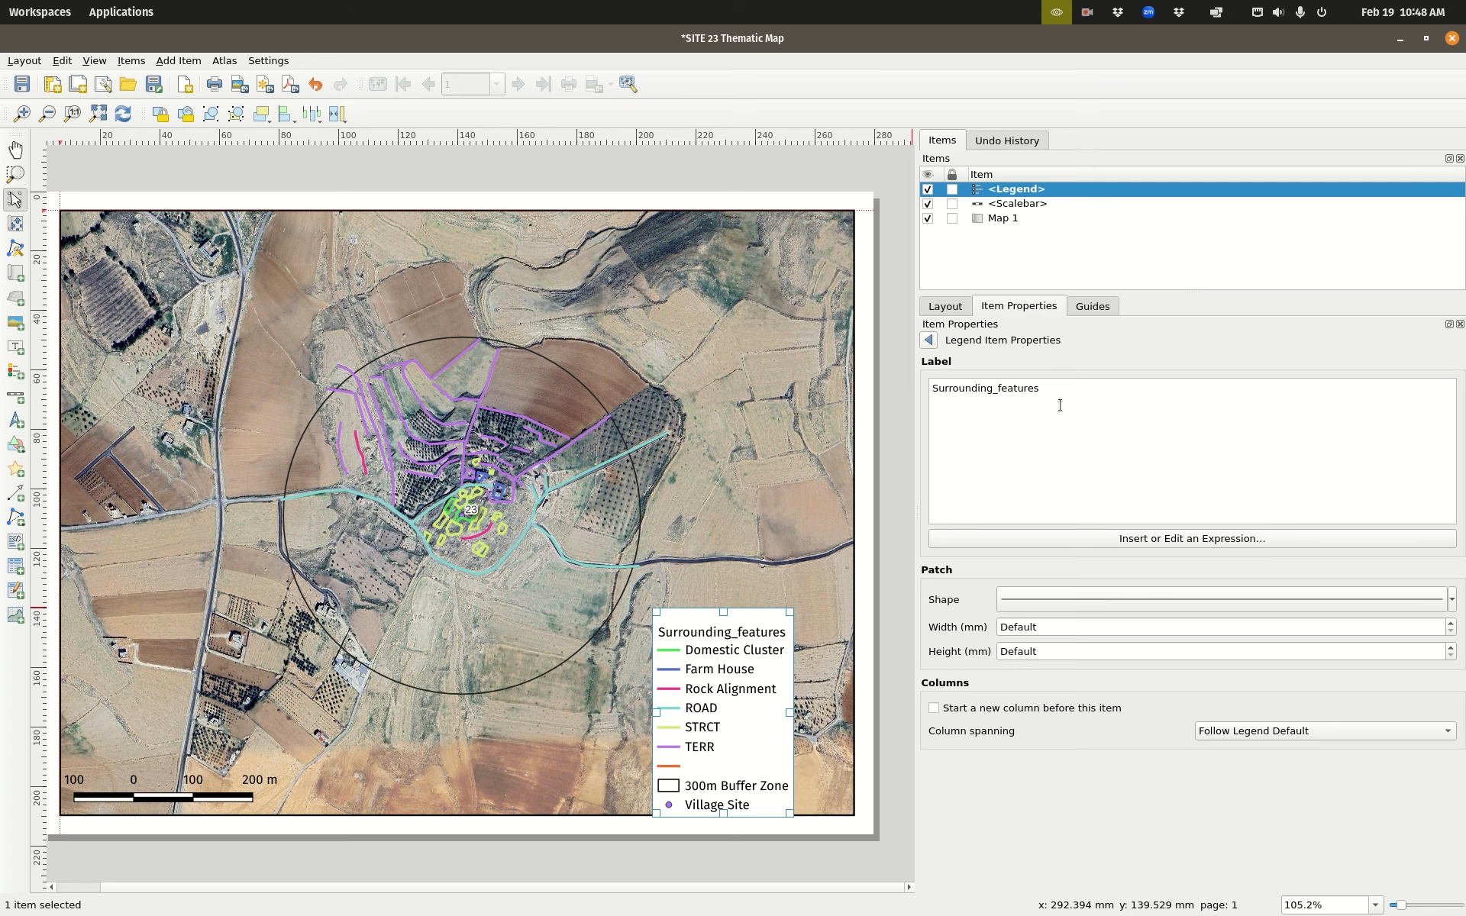
pyautogui.hotkey('ctrl', 'a')
pyautogui.press('BackSpace')
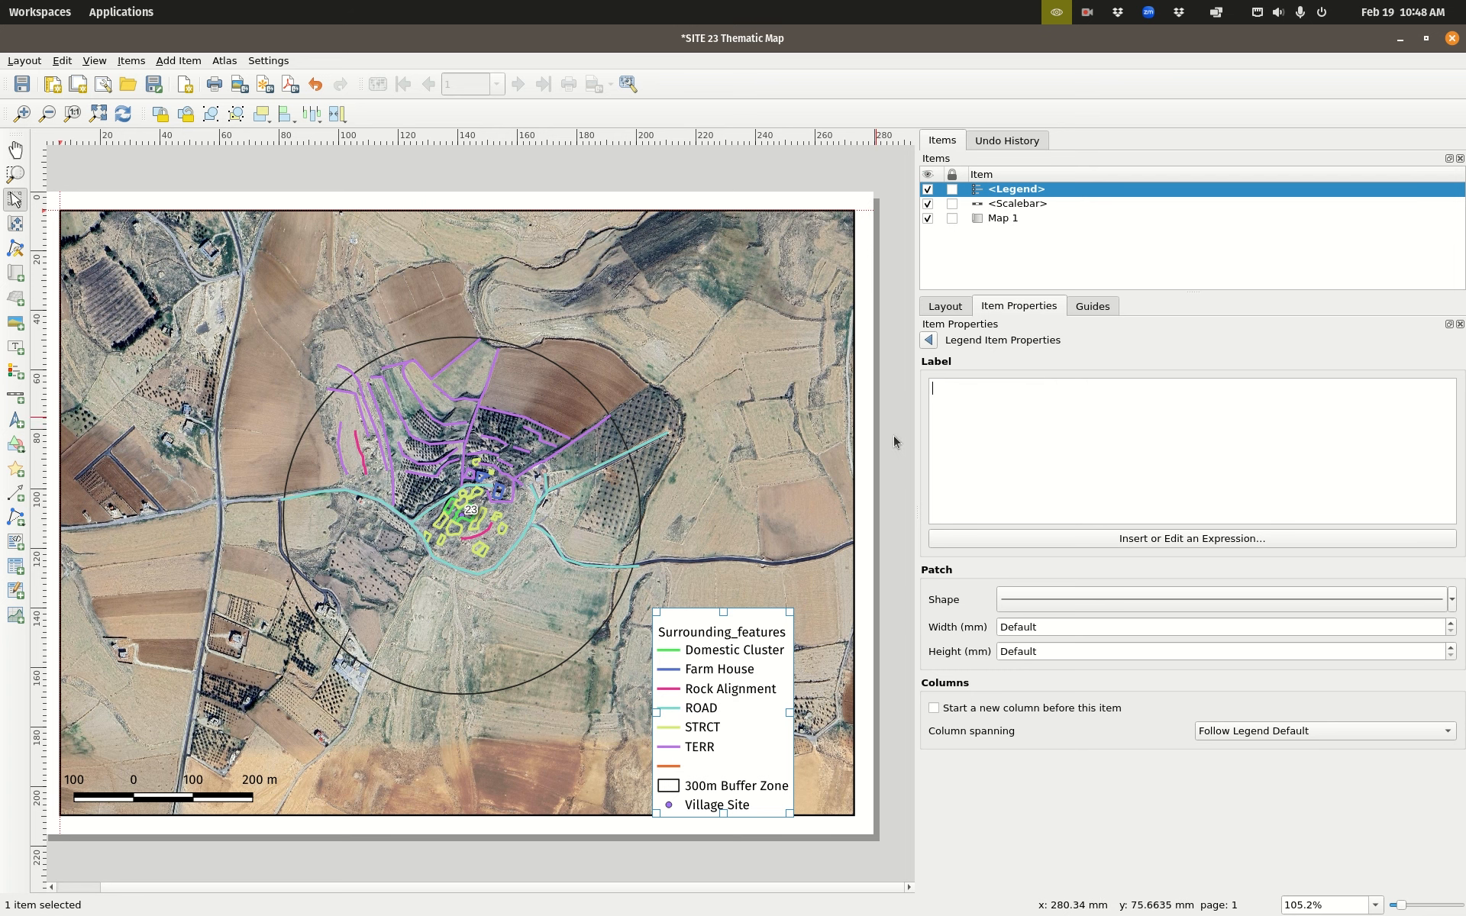
pyautogui.click(927, 341)
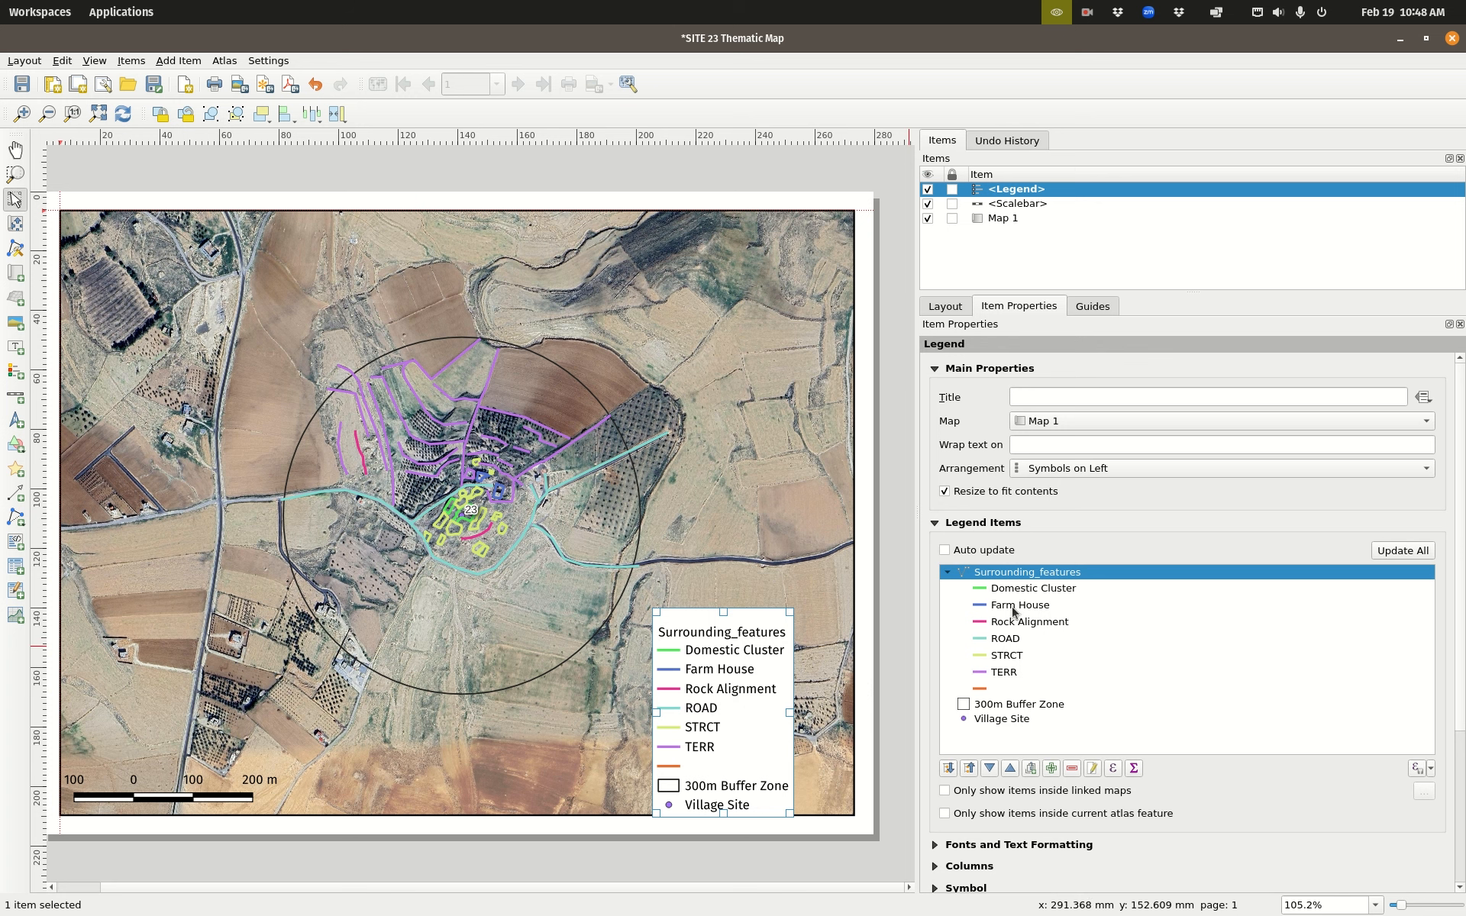
# Step: Set the Surrounding_features heading to Hidden so it does not appear in the legend
pyautogui.rightClick(1017, 574)
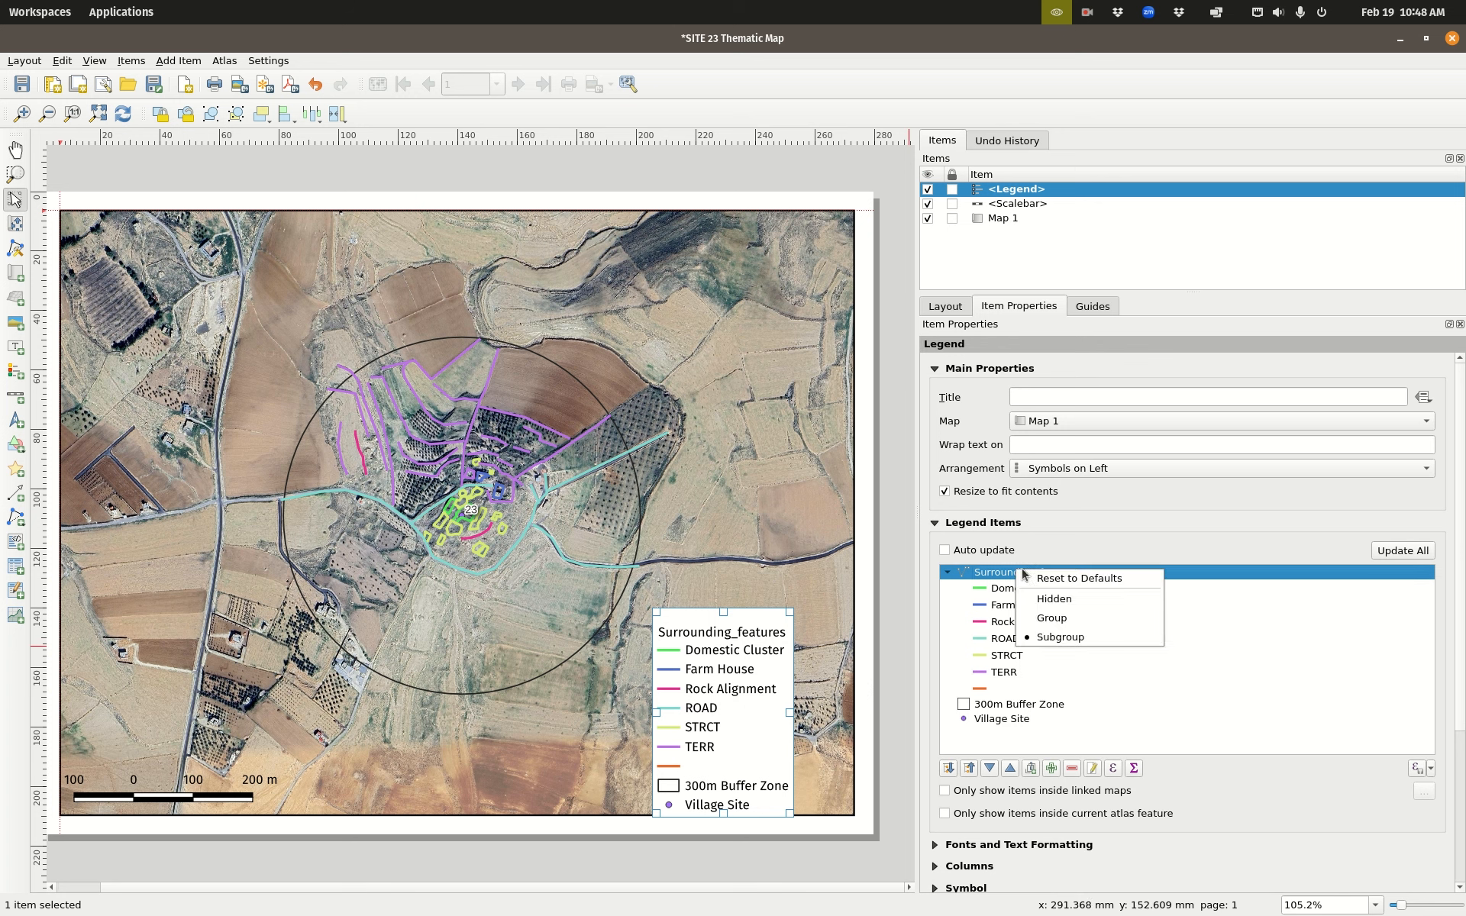
pyautogui.click(1054, 598)
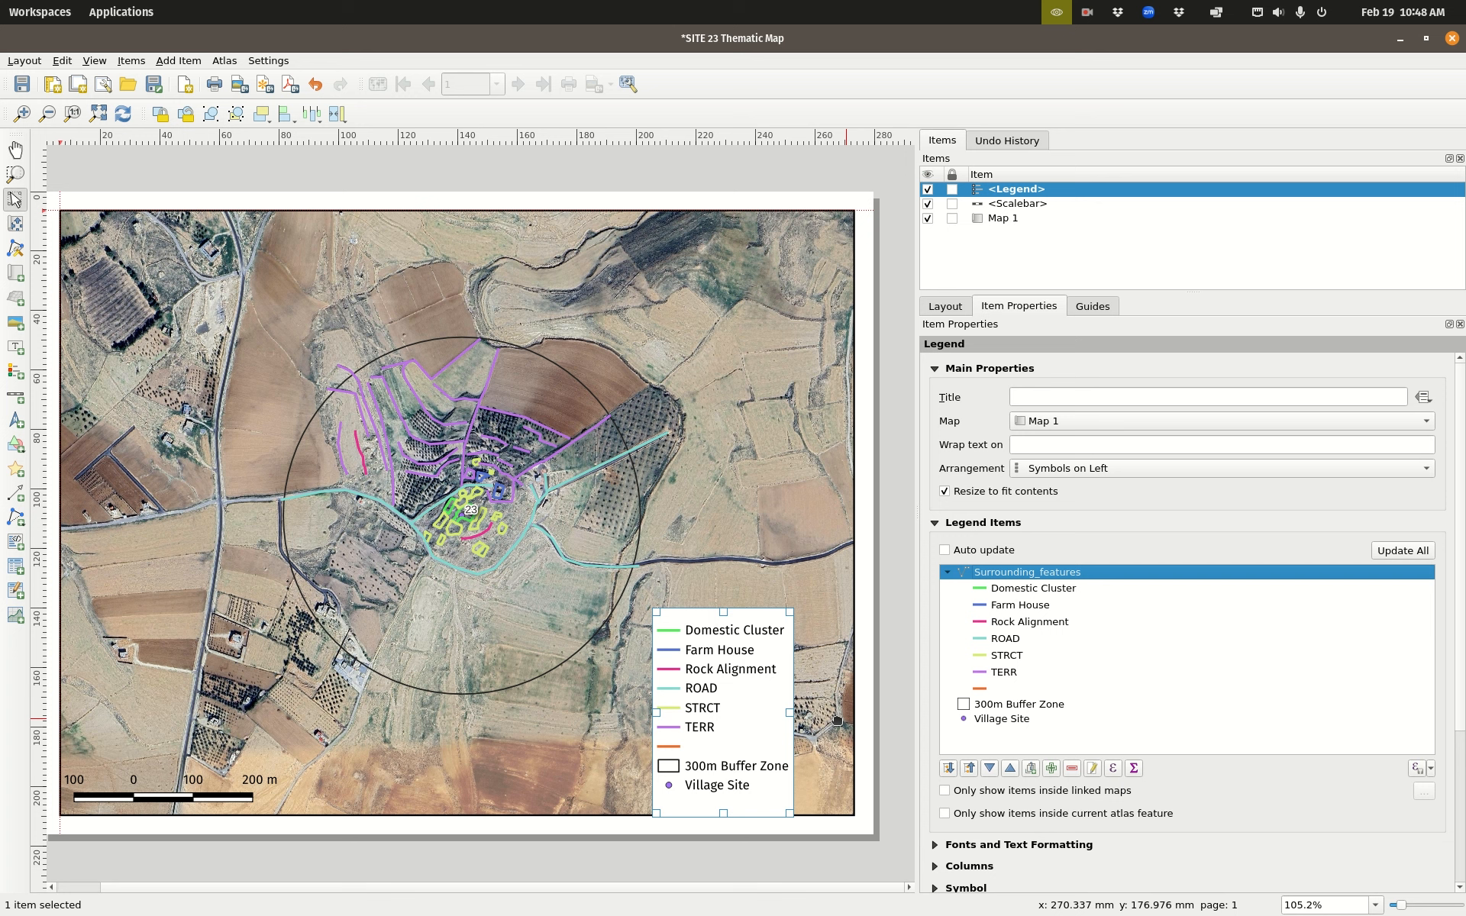
pyautogui.click(1123, 653)
# Step: Remove the unlabelled orange line entry below TERR from the legend items
pyautogui.click(1002, 690)
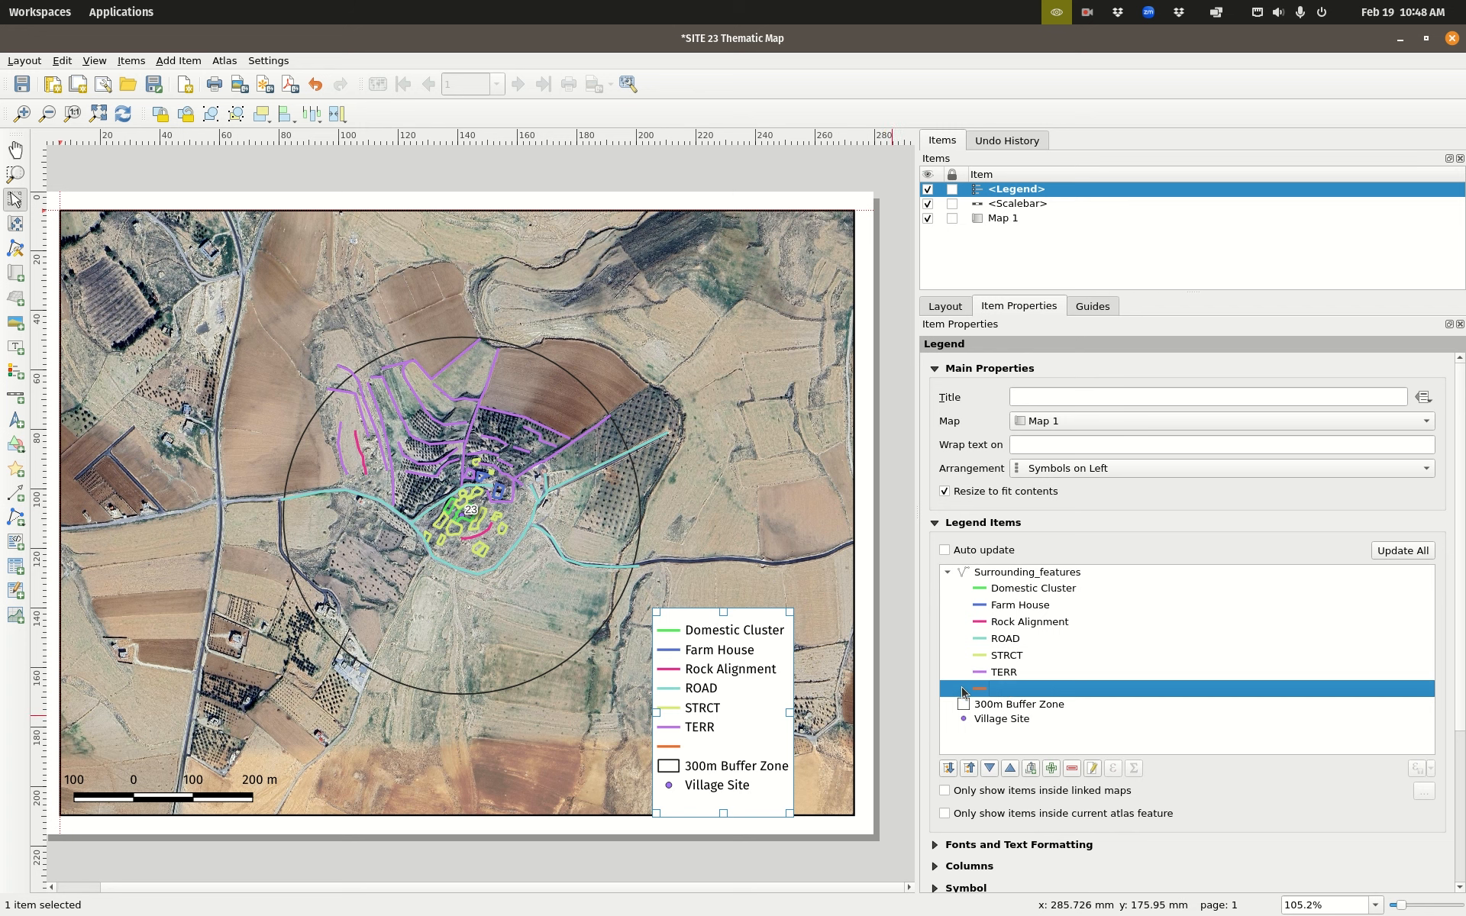
pyautogui.click(1002, 673)
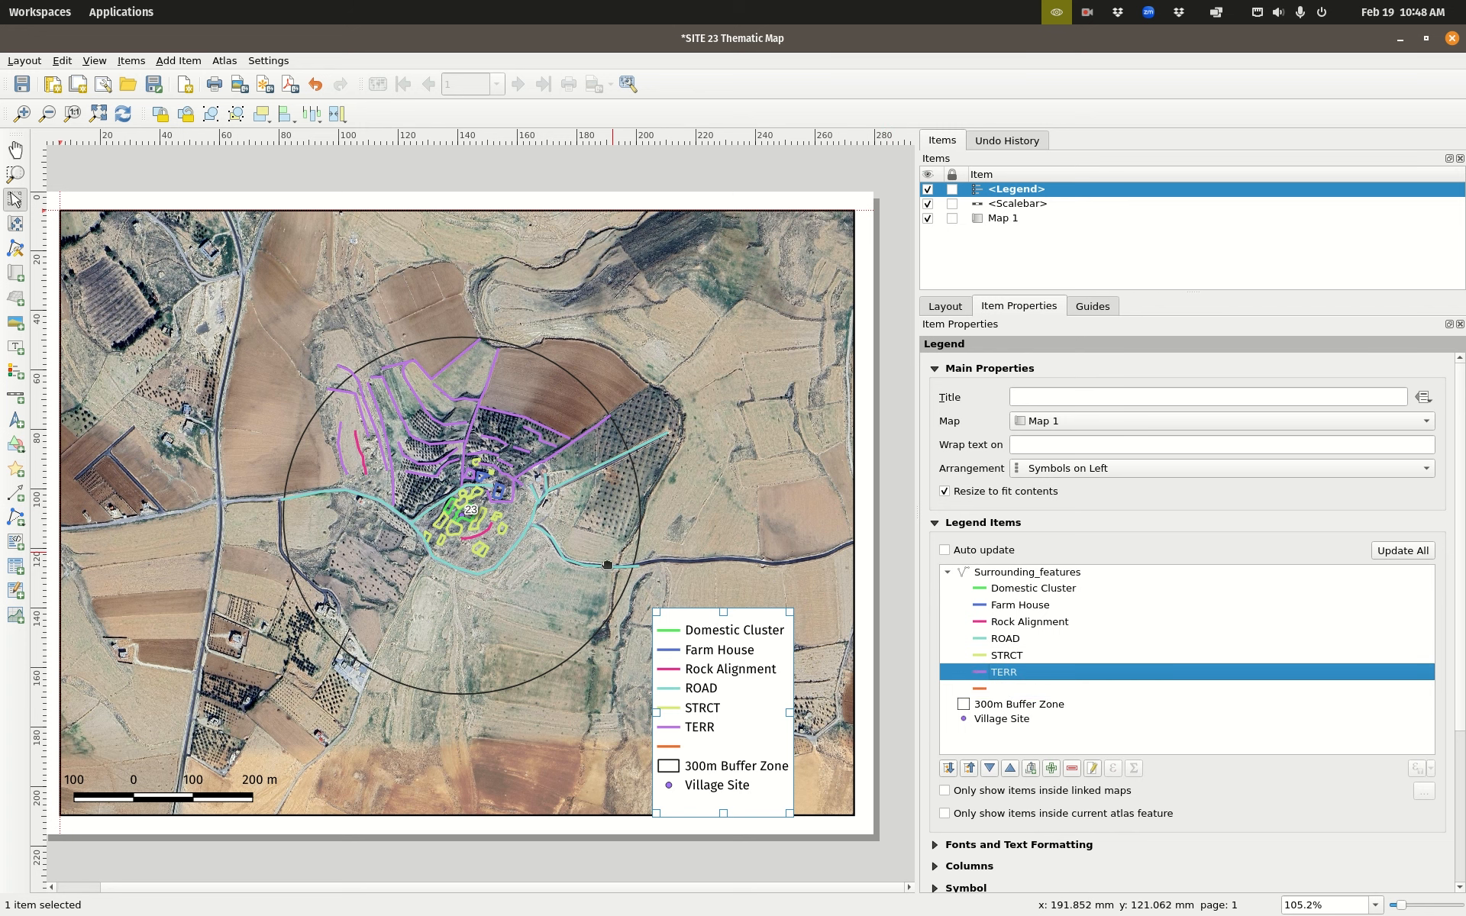
pyautogui.click(1027, 689)
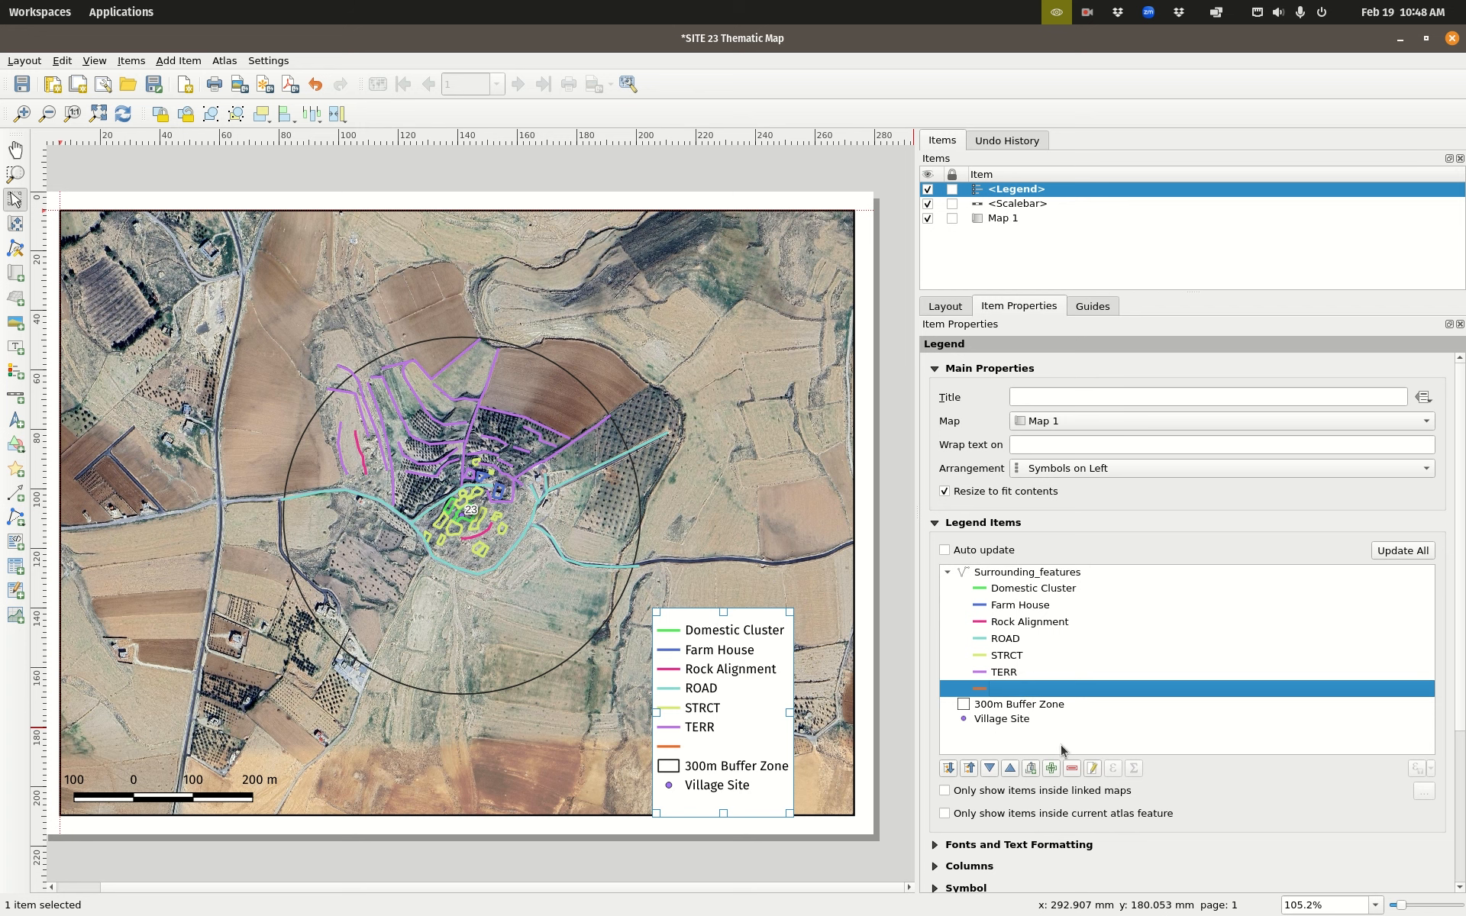
pyautogui.click(1072, 768)
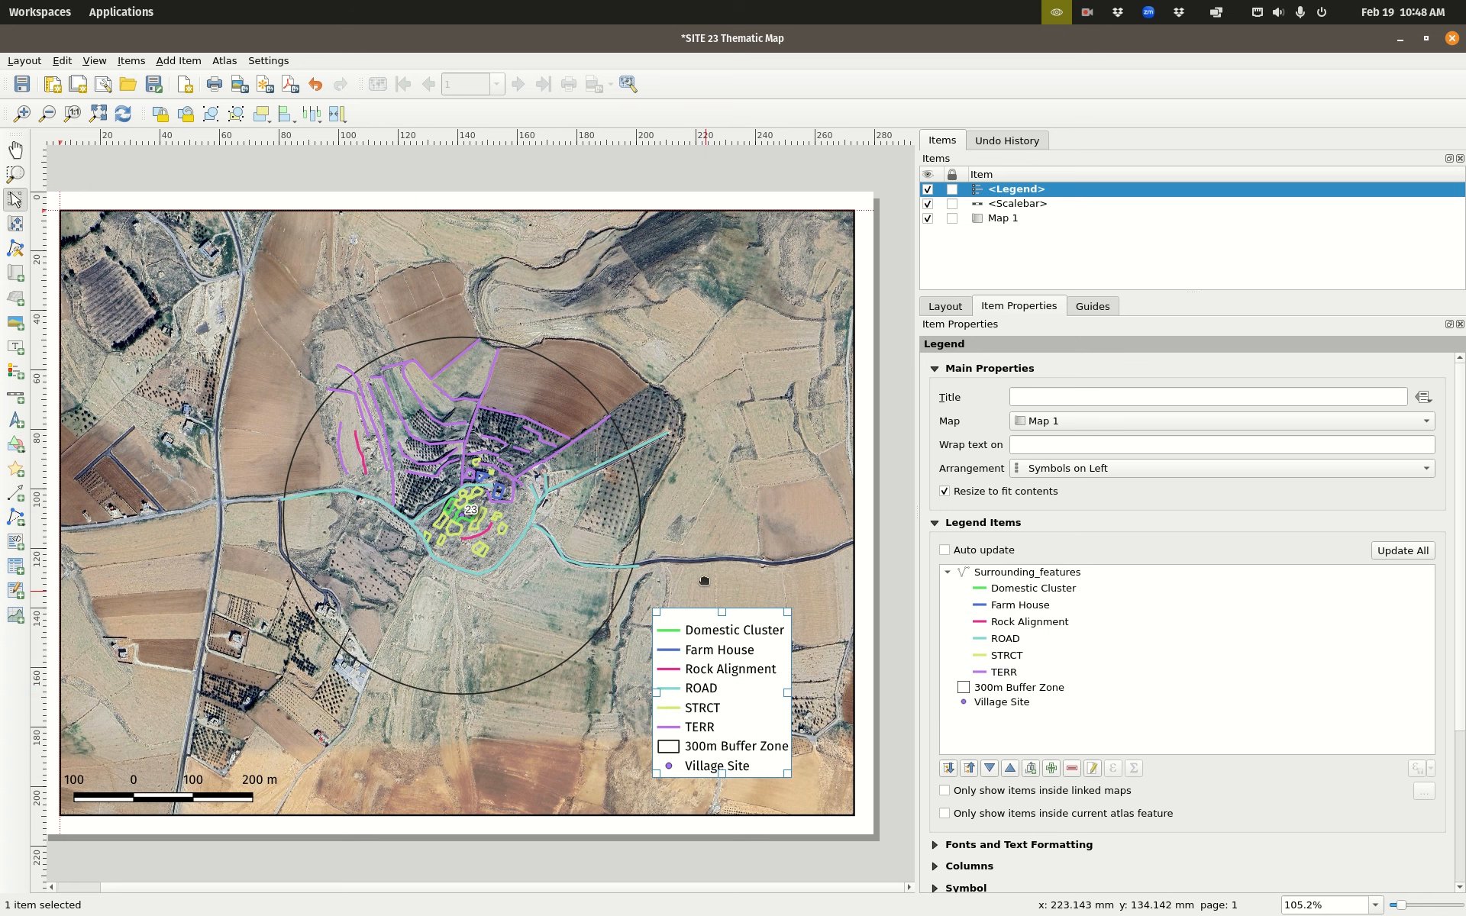
# Step: Set the legend's title to "LEGEND"
pyautogui.click(1099, 399)
pyautogui.write('L')
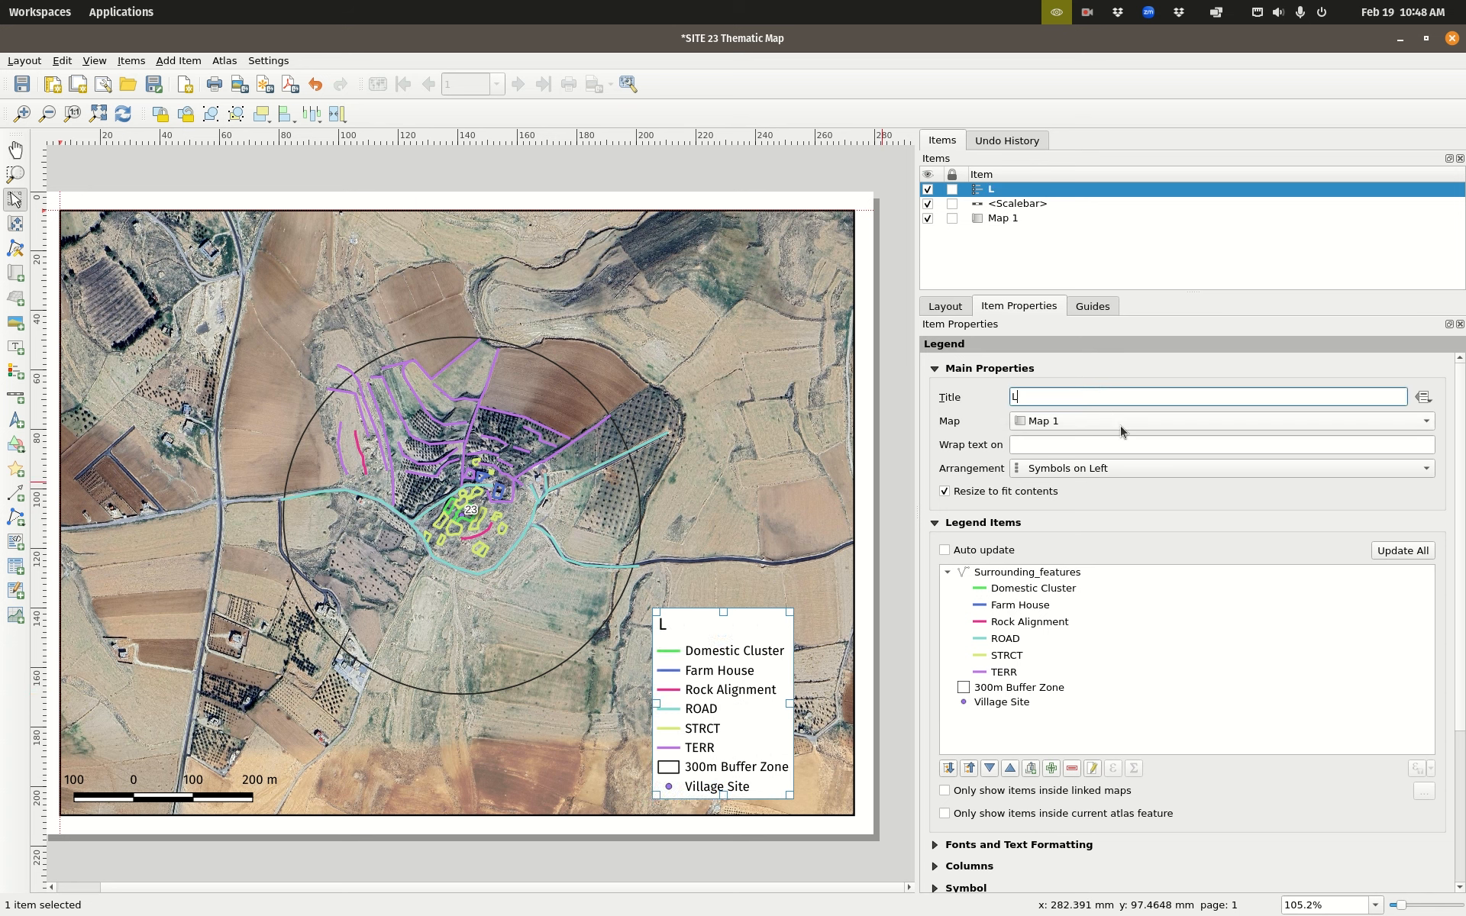
pyautogui.write('EGEND')
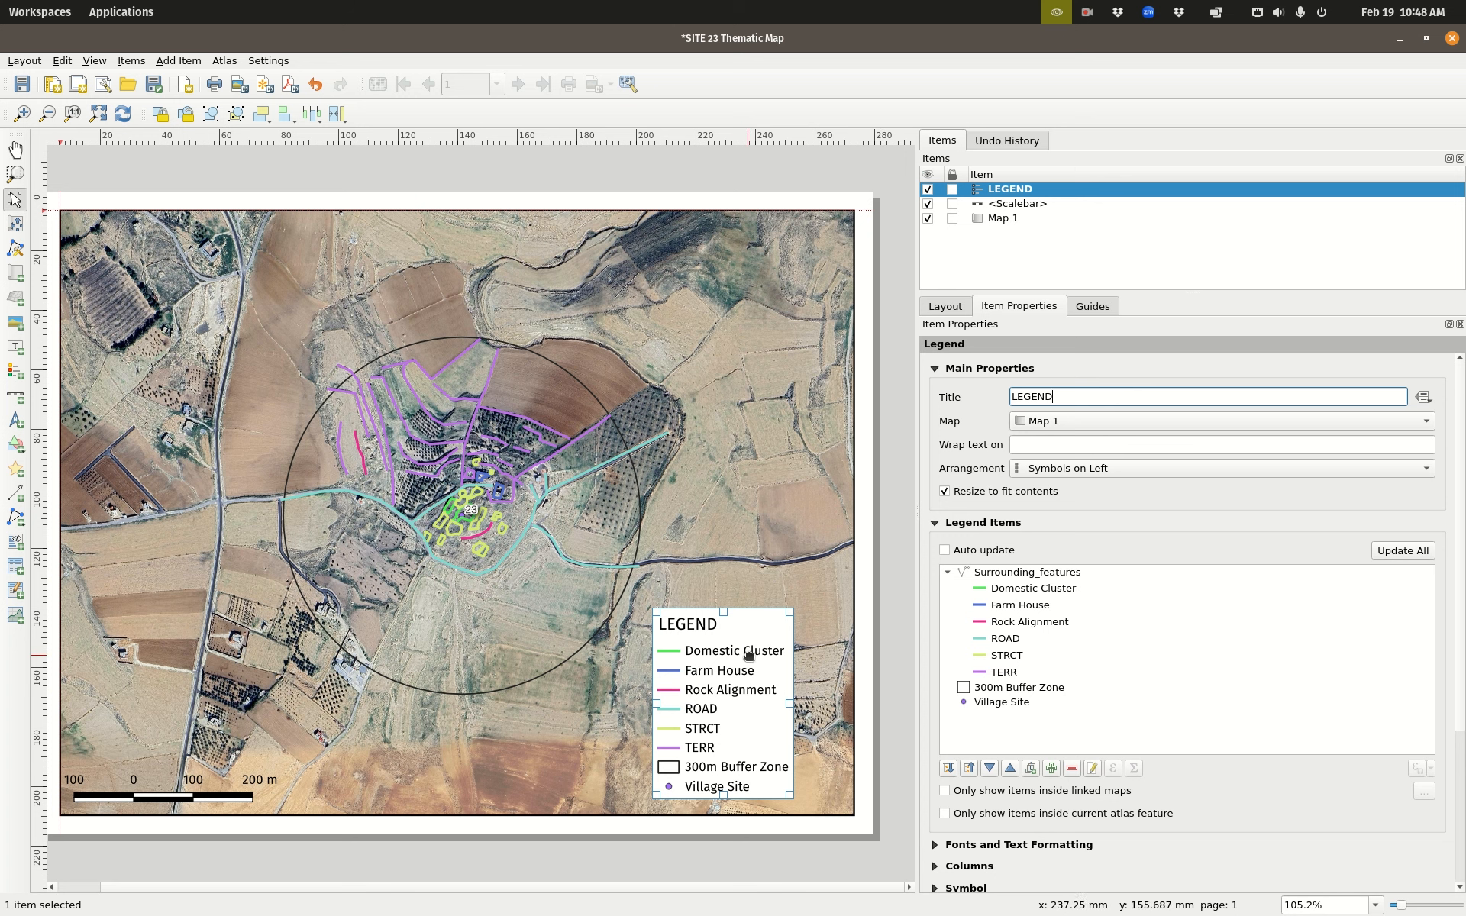
# Step: Try wrapping the legend text on spaces, clear that setting, and check the symbol arrangement options
pyautogui.click(1029, 443)
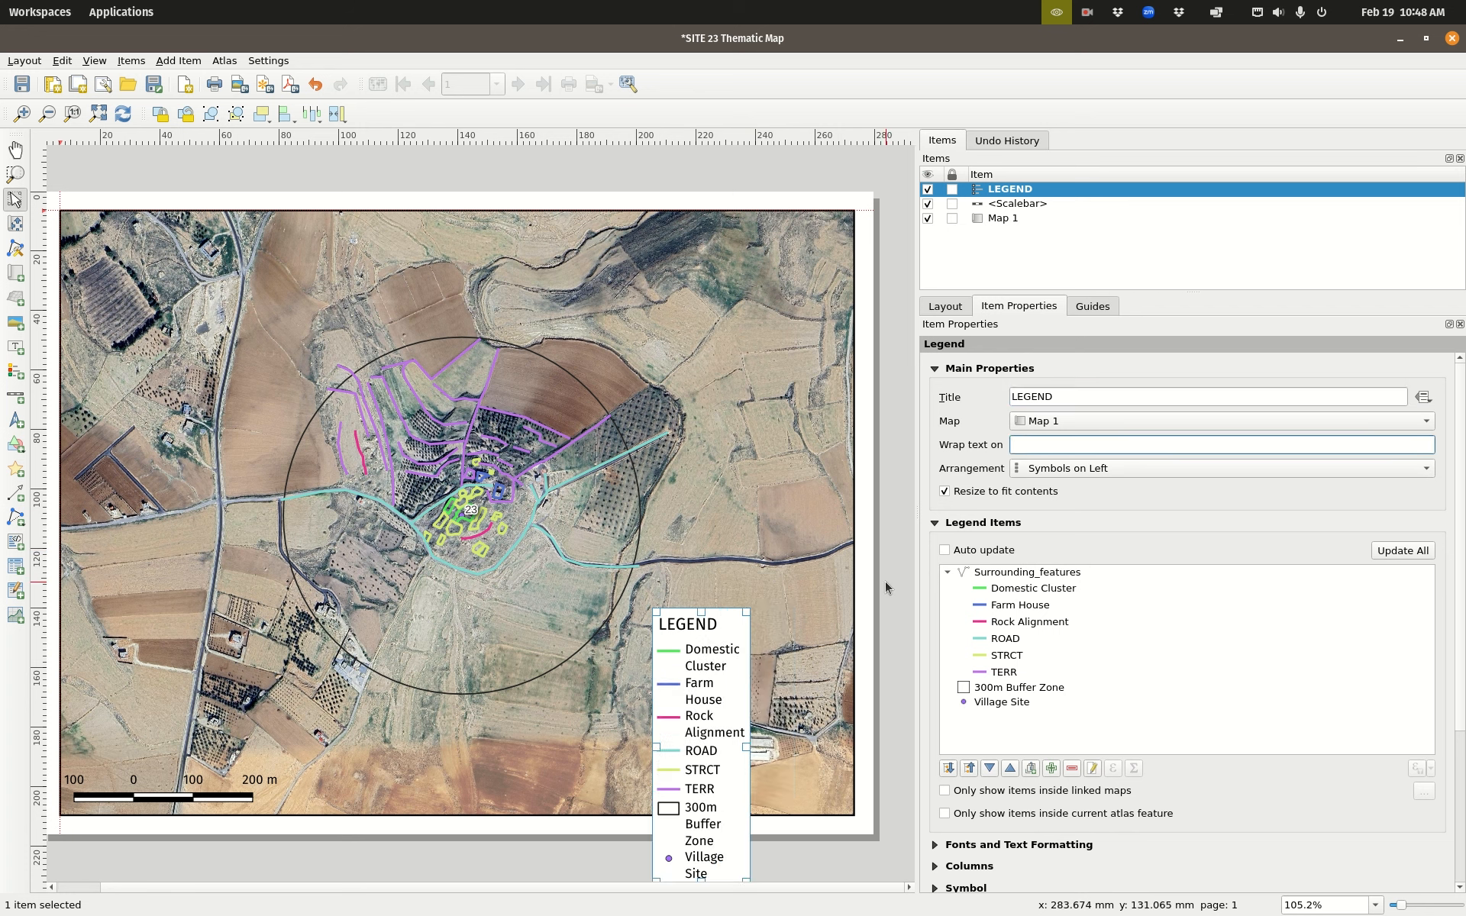
pyautogui.press('BackSpace')
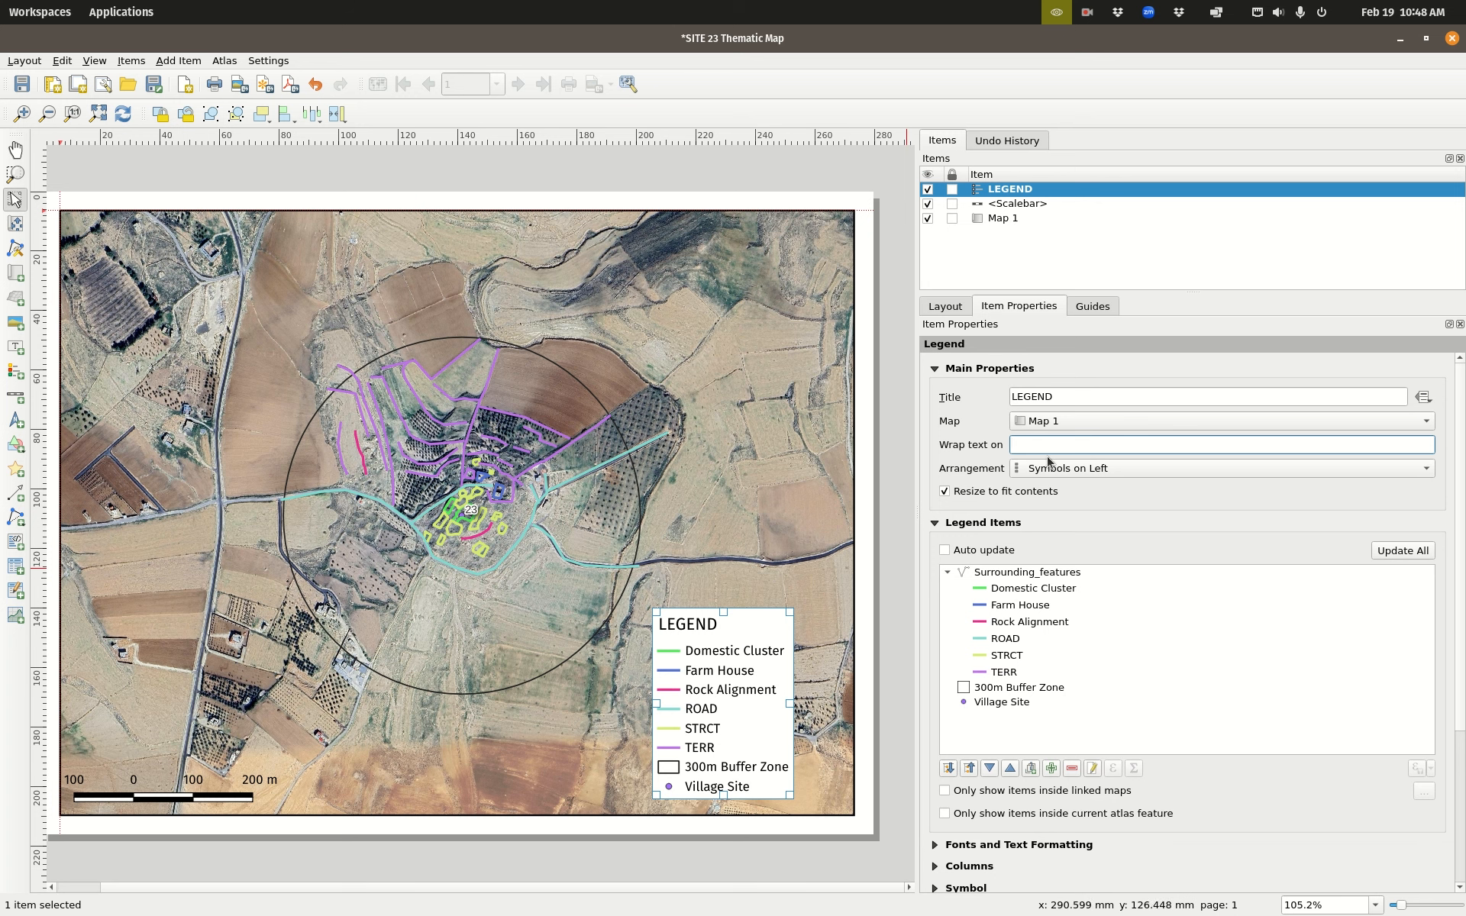
pyautogui.click(1135, 470)
pyautogui.click(1110, 486)
pyautogui.click(1161, 470)
pyautogui.click(1093, 451)
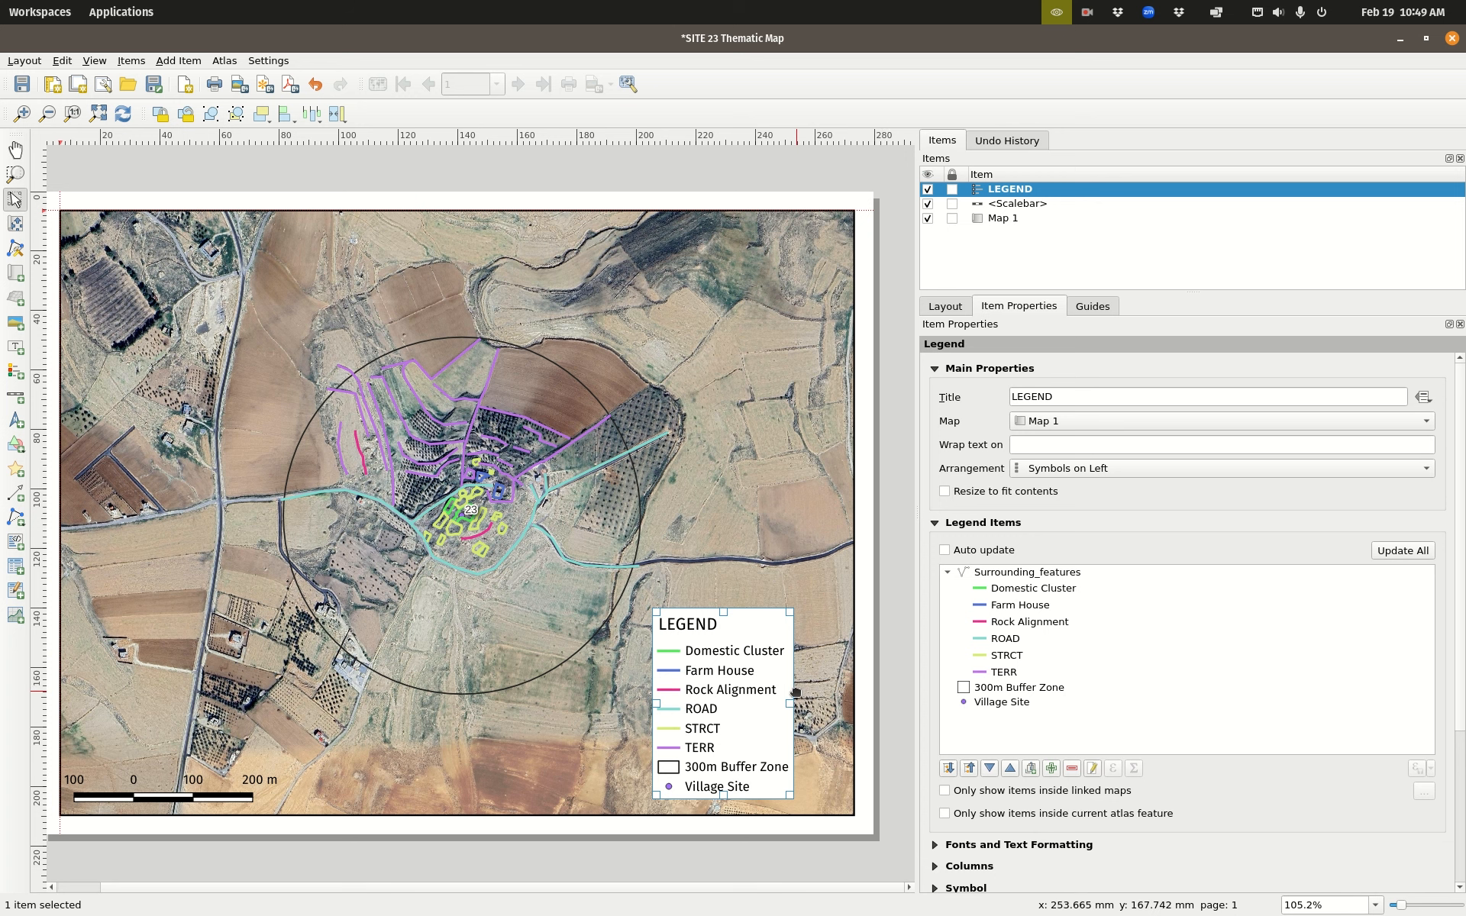
# Step: Widen the legend frame manually with resizing to fit contents turned off
pyautogui.moveTo(790, 703); pyautogui.dragTo(837, 680)
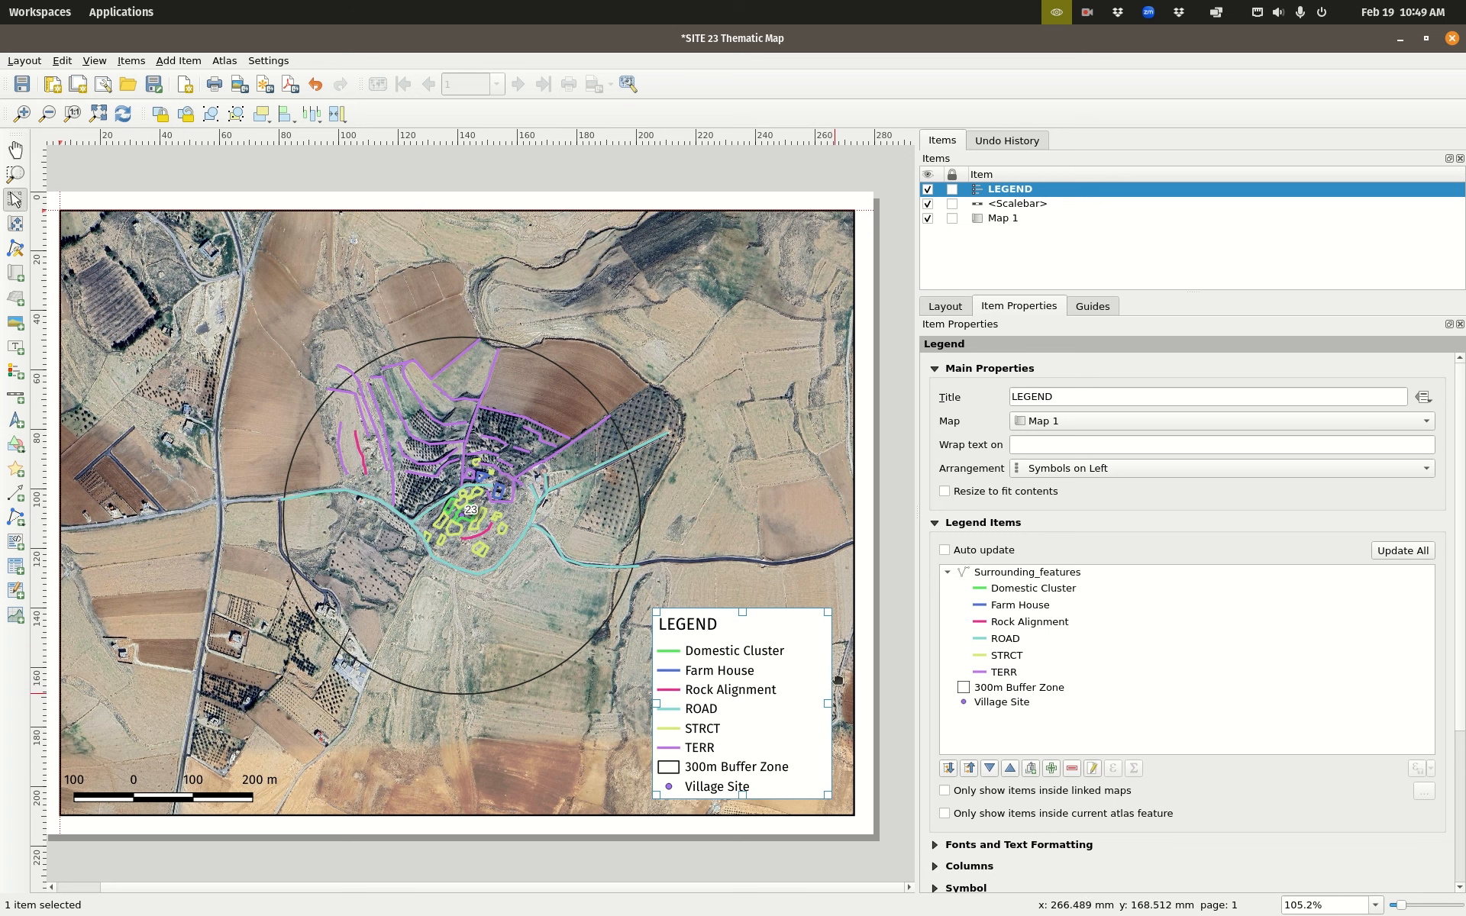
pyautogui.click(946, 491)
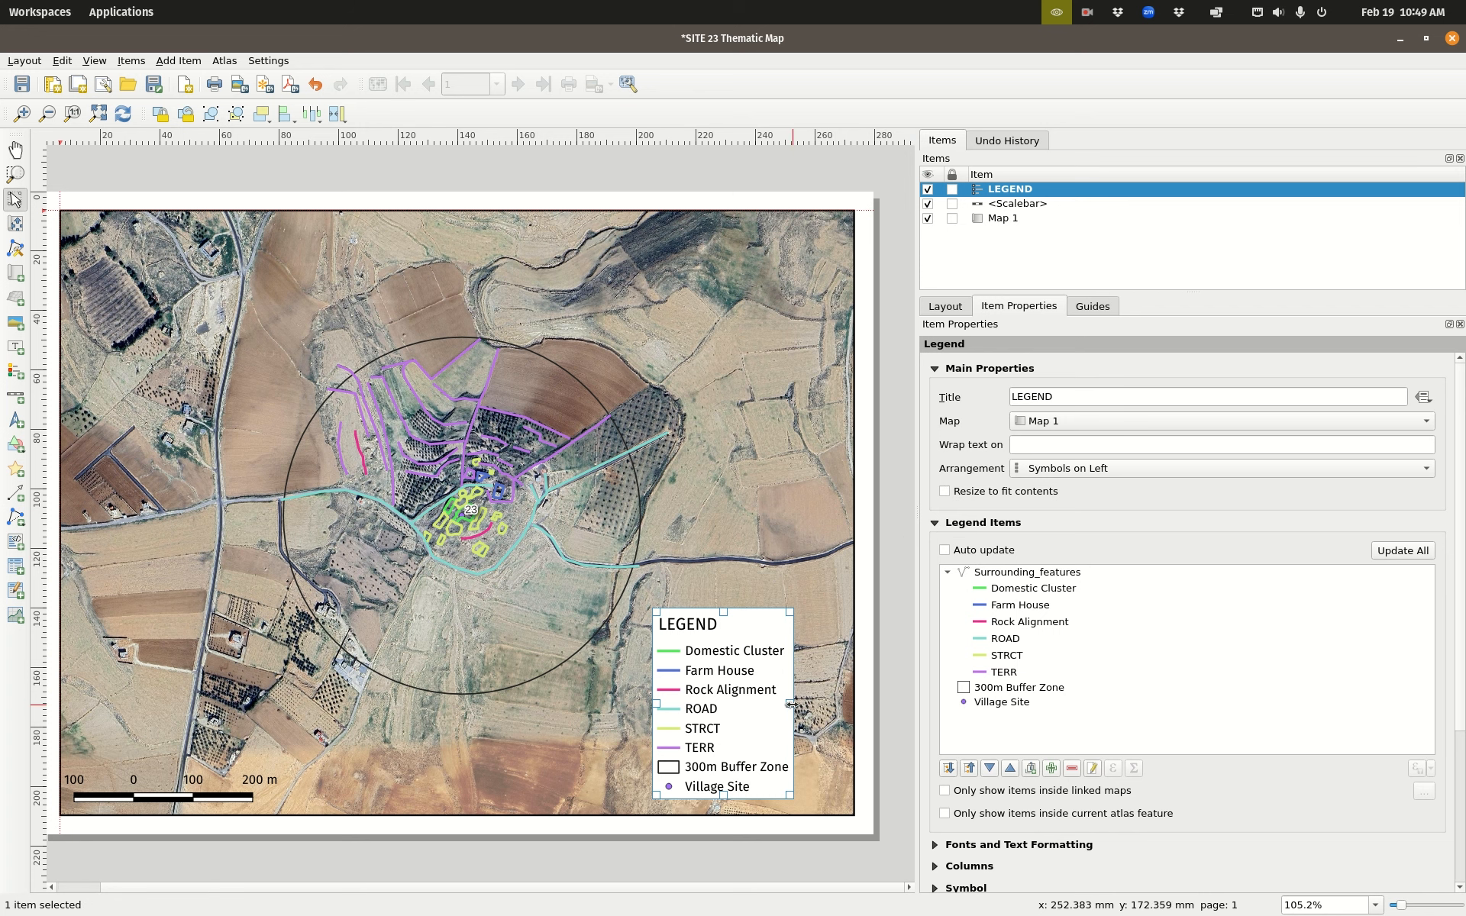
pyautogui.moveTo(789, 703); pyautogui.dragTo(822, 703)
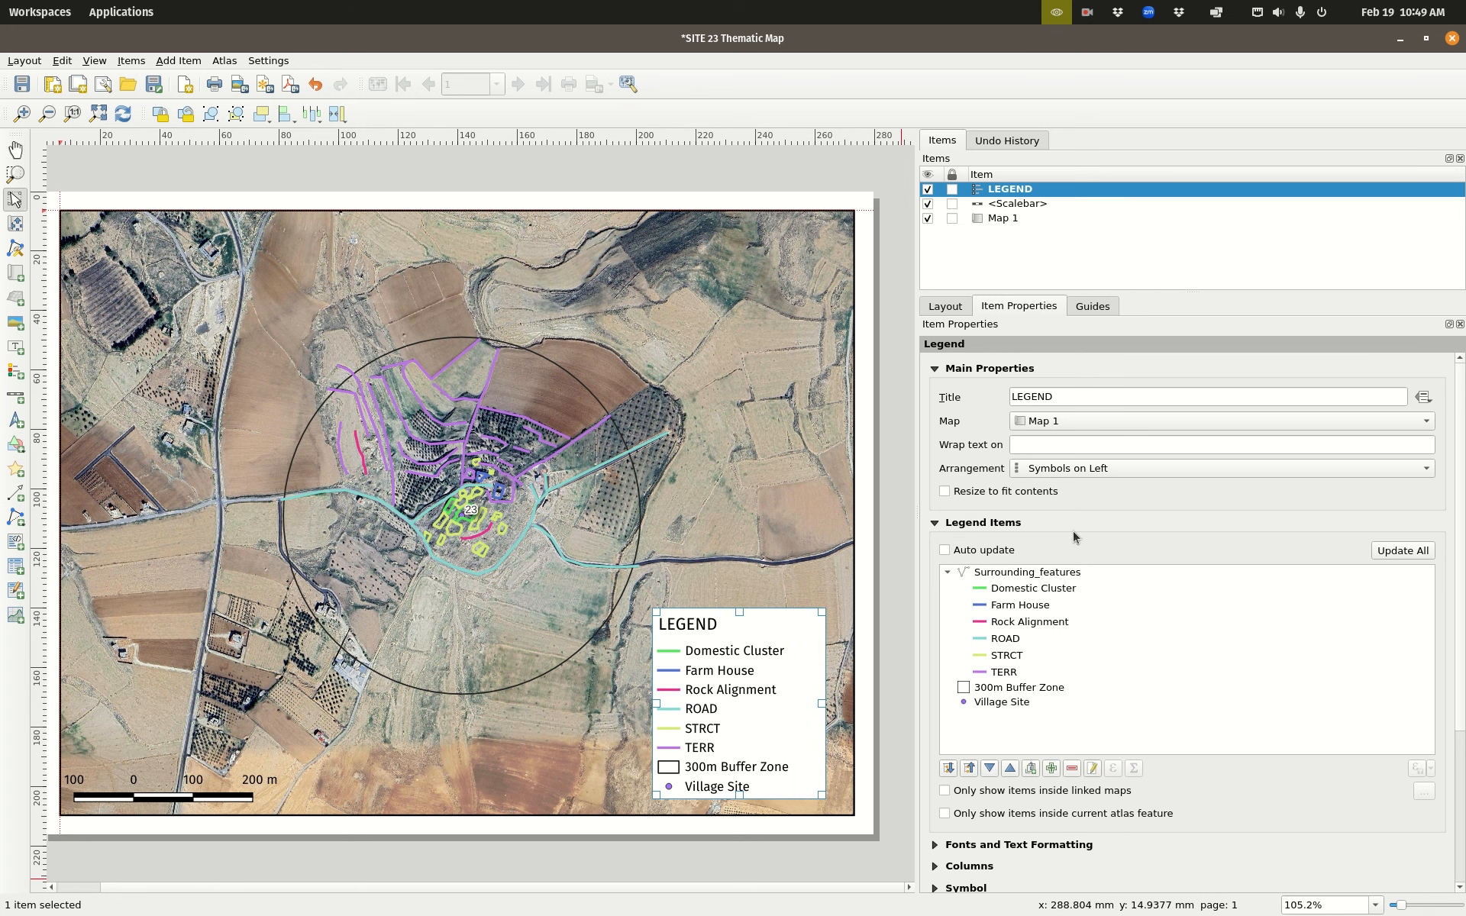
# Step: Set the legend's column count to 2
pyautogui.scroll(-1, 1083, 516)
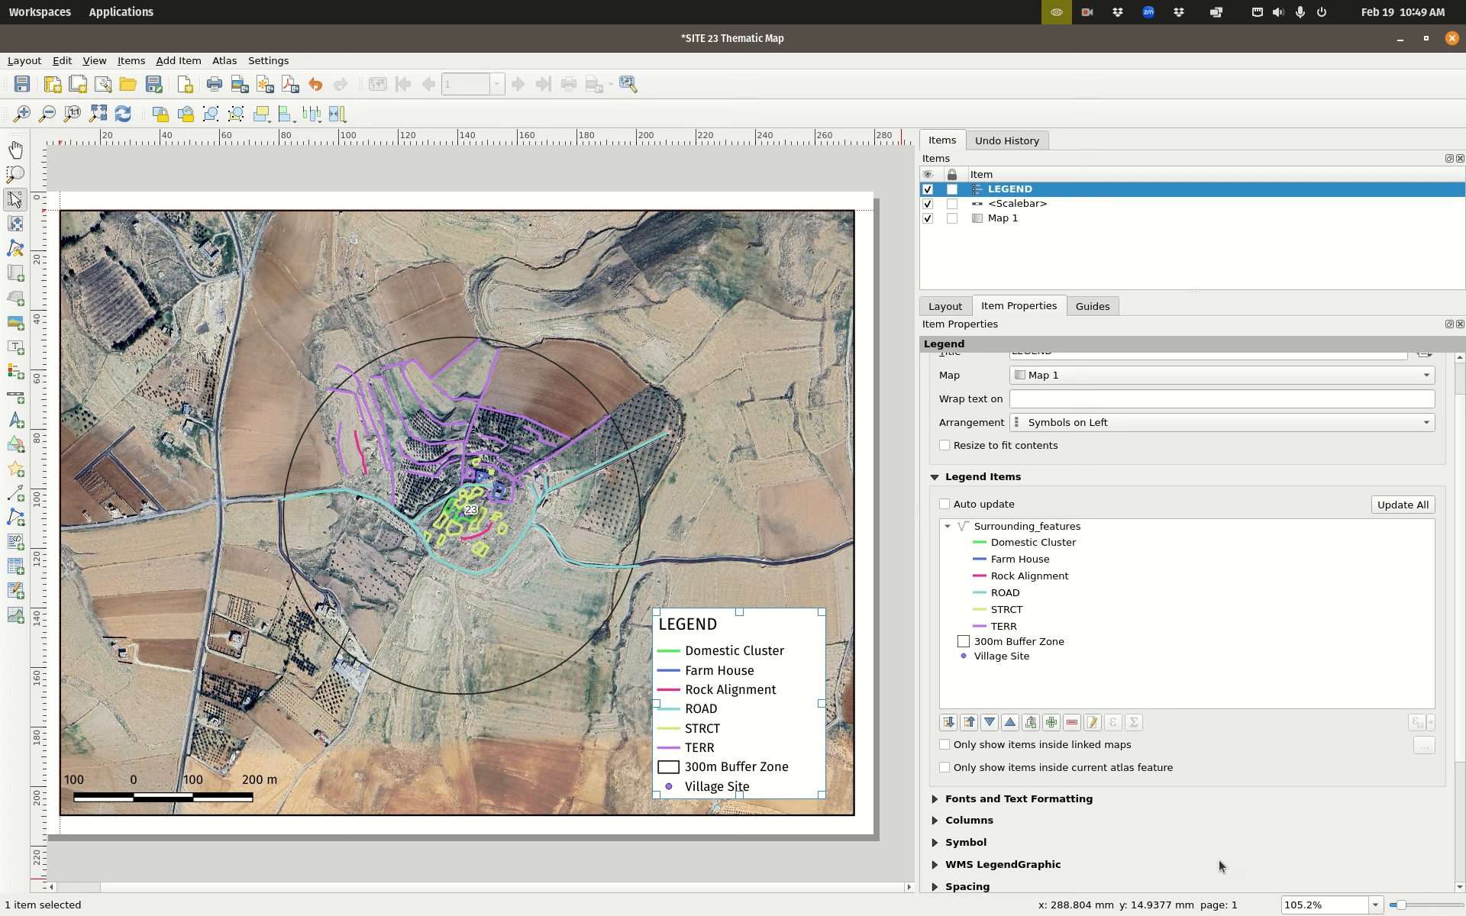
pyautogui.scroll(-2, 1238, 742)
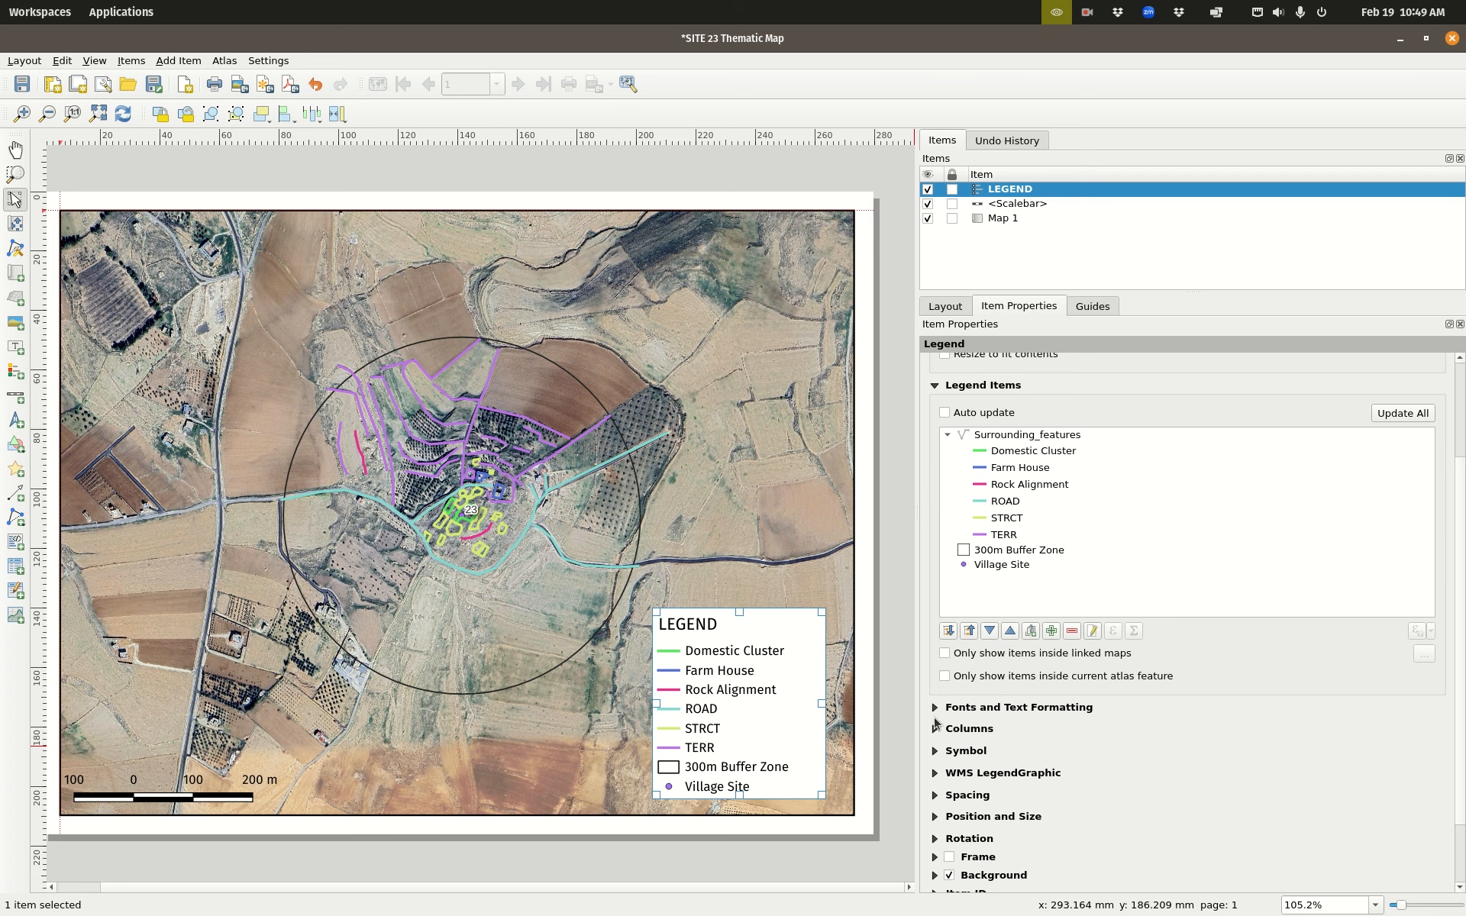
pyautogui.click(968, 730)
pyautogui.click(1024, 754)
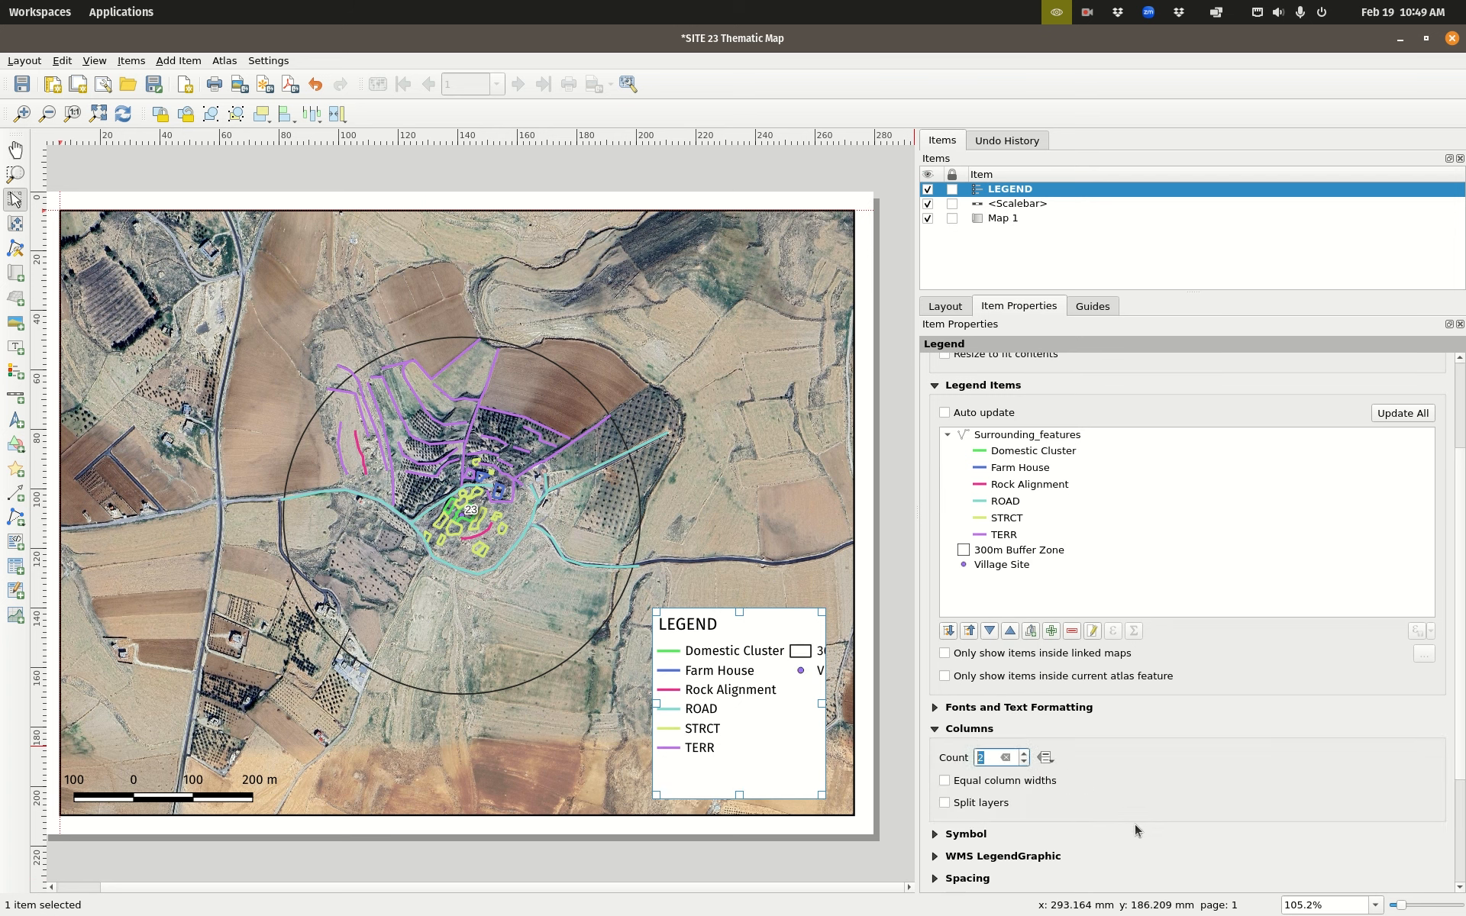
# Step: Turn on resizing to fit contents and move the legend into the map's lower-right corner
pyautogui.click(945, 361)
pyautogui.moveTo(790, 686); pyautogui.dragTo(728, 724)
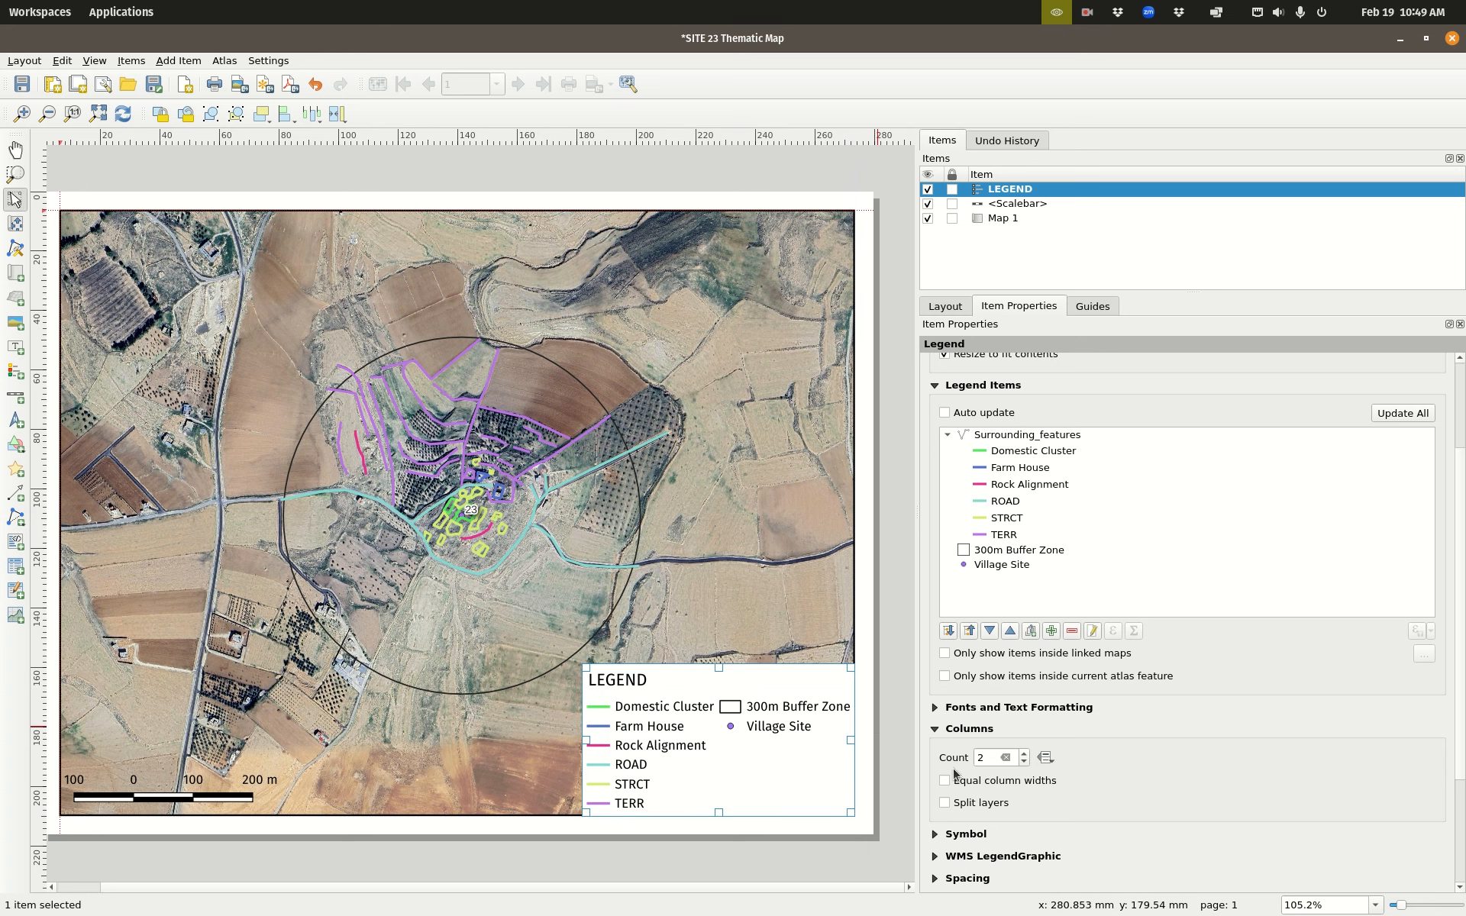
# Step: Set the legend's box space to 4 mm, space before side of symbol to 2 mm, and space between symbols to 3.5 mm
pyautogui.scroll(-3, 1220, 736)
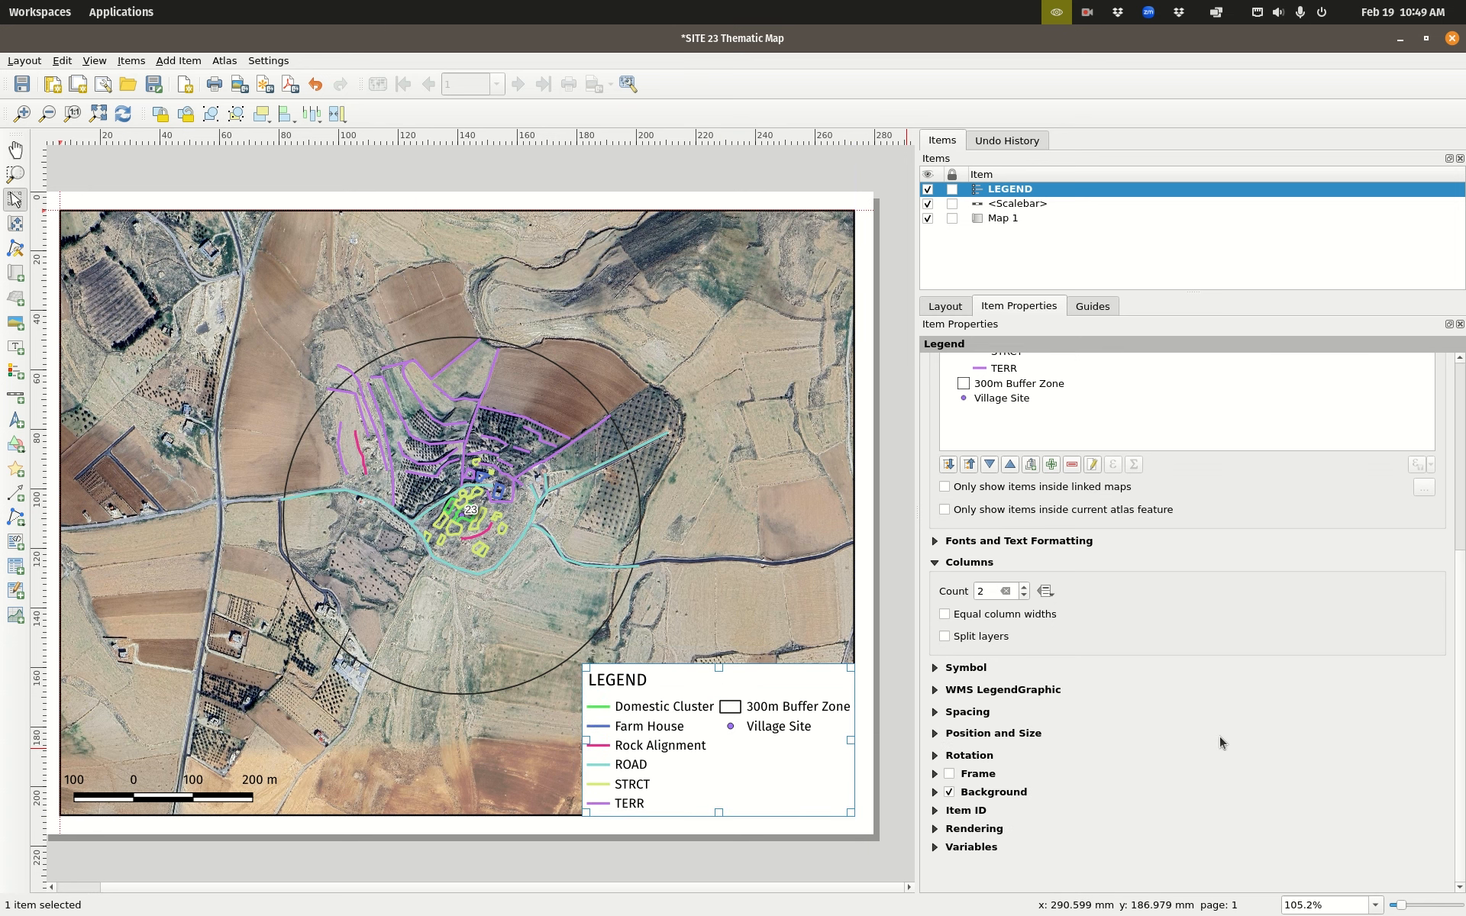
pyautogui.click(932, 712)
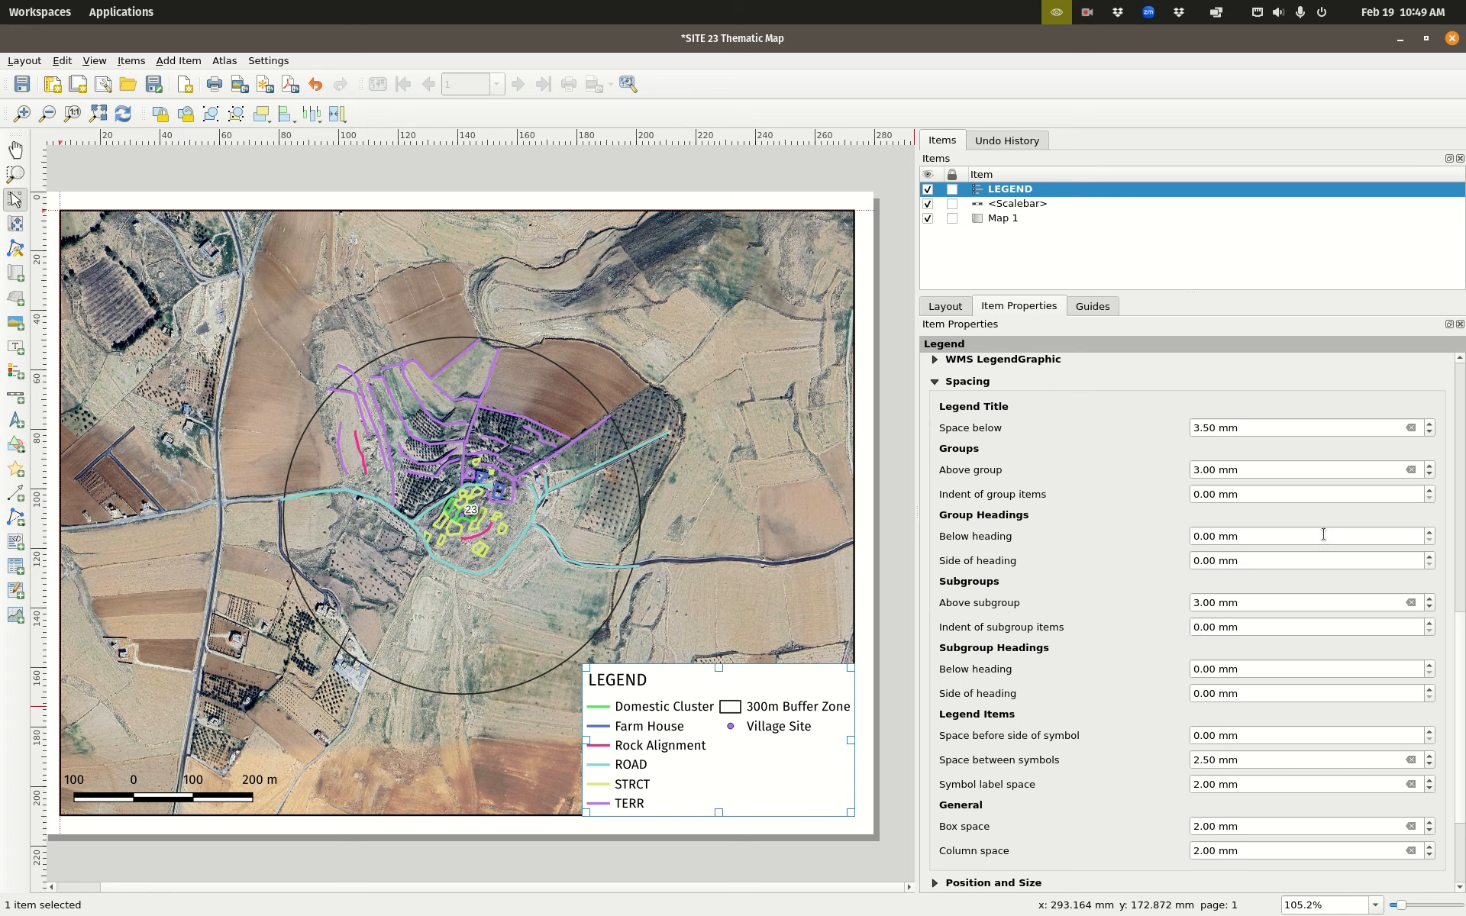
pyautogui.scroll(-2, 1130, 771)
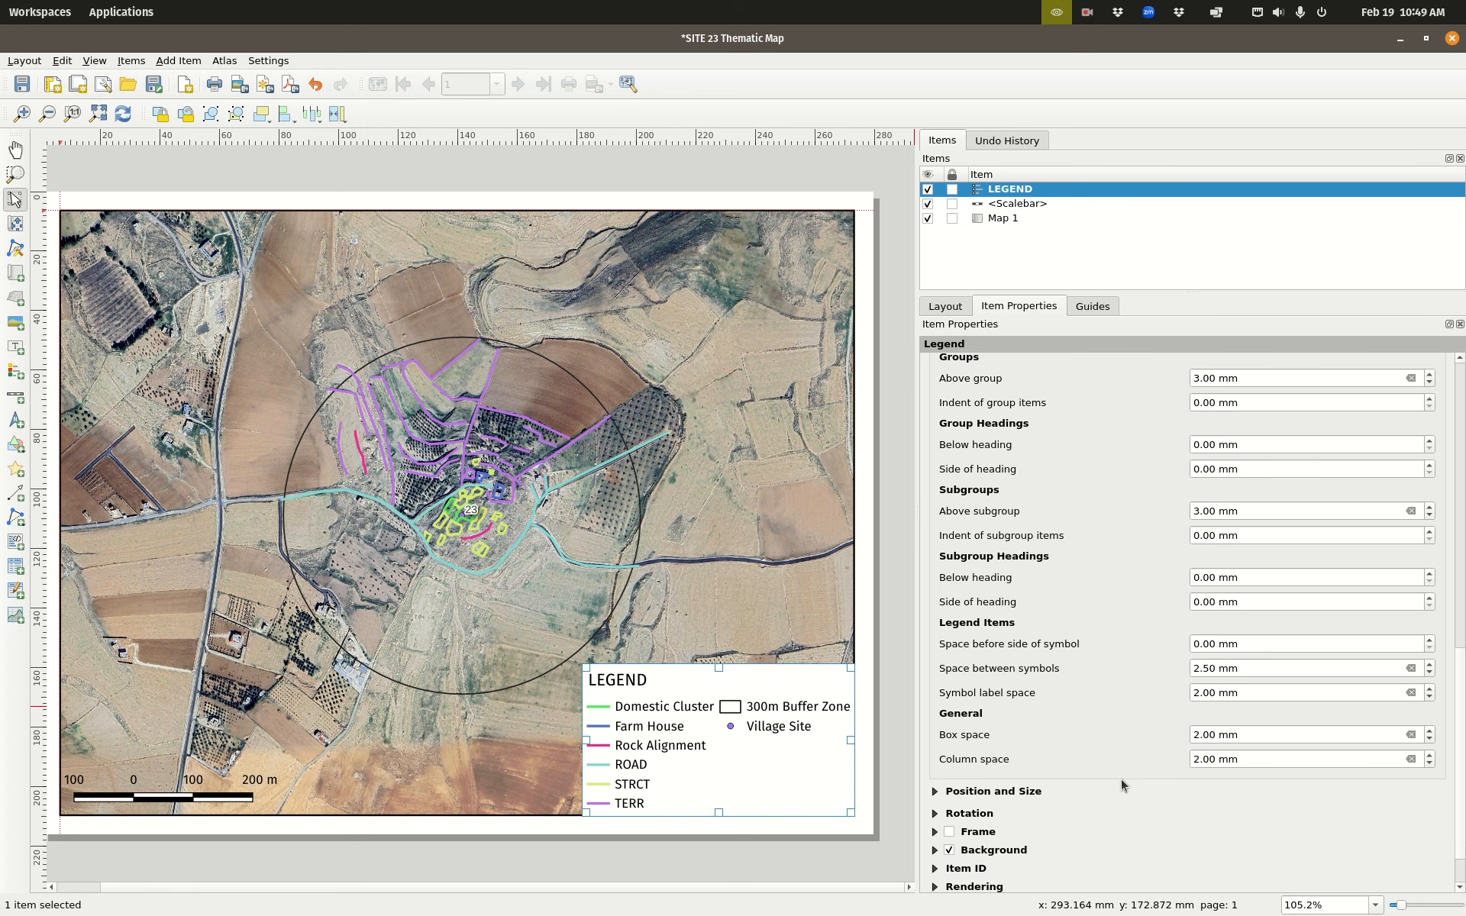
pyautogui.scroll(1, 1066, 527)
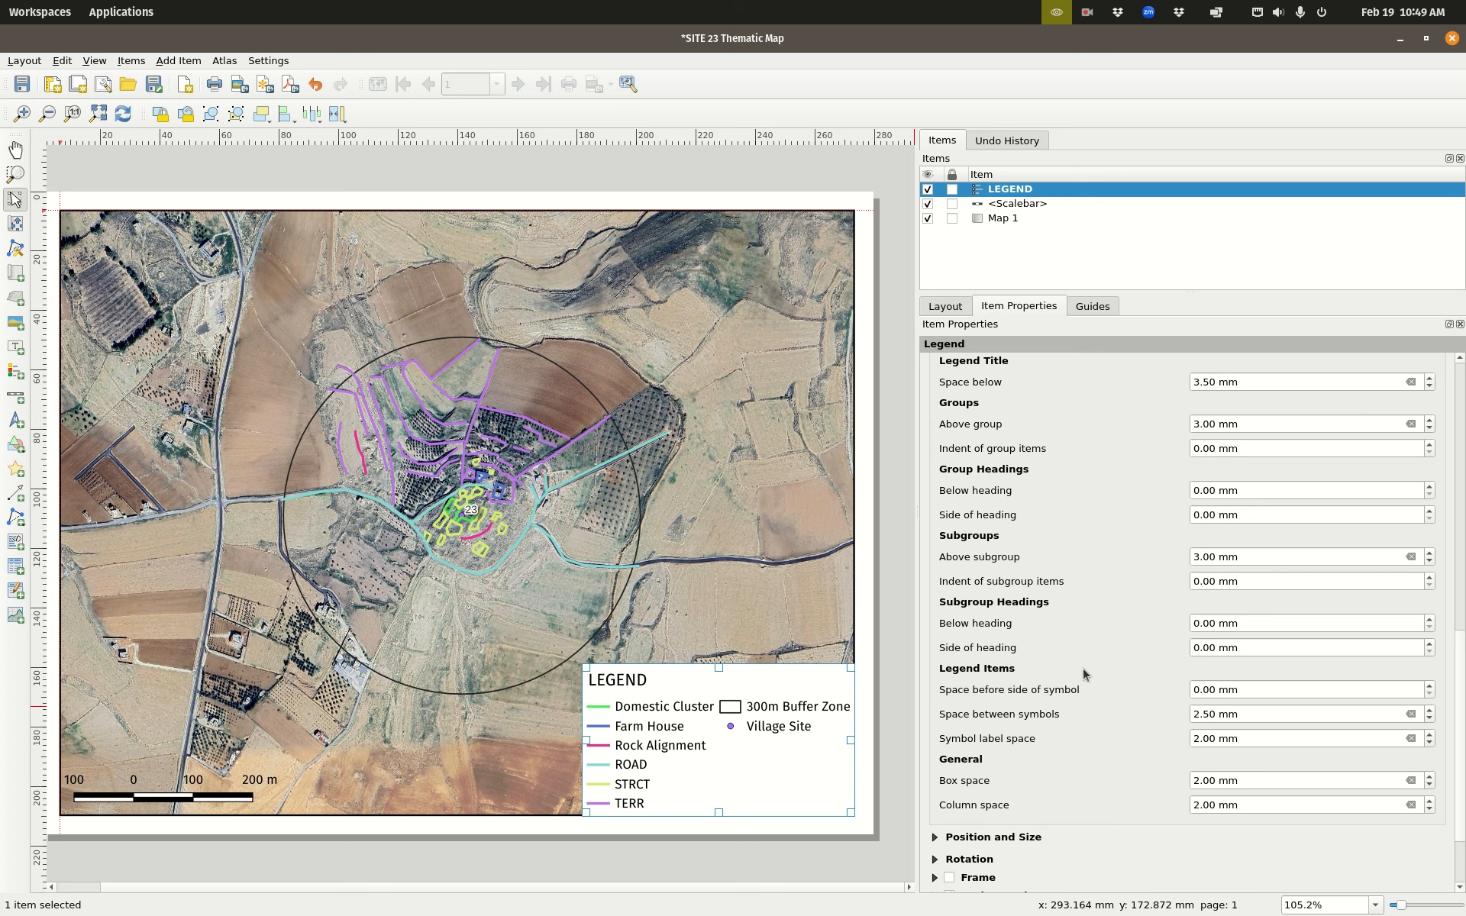
pyautogui.click(1427, 776)
pyautogui.click(1428, 776)
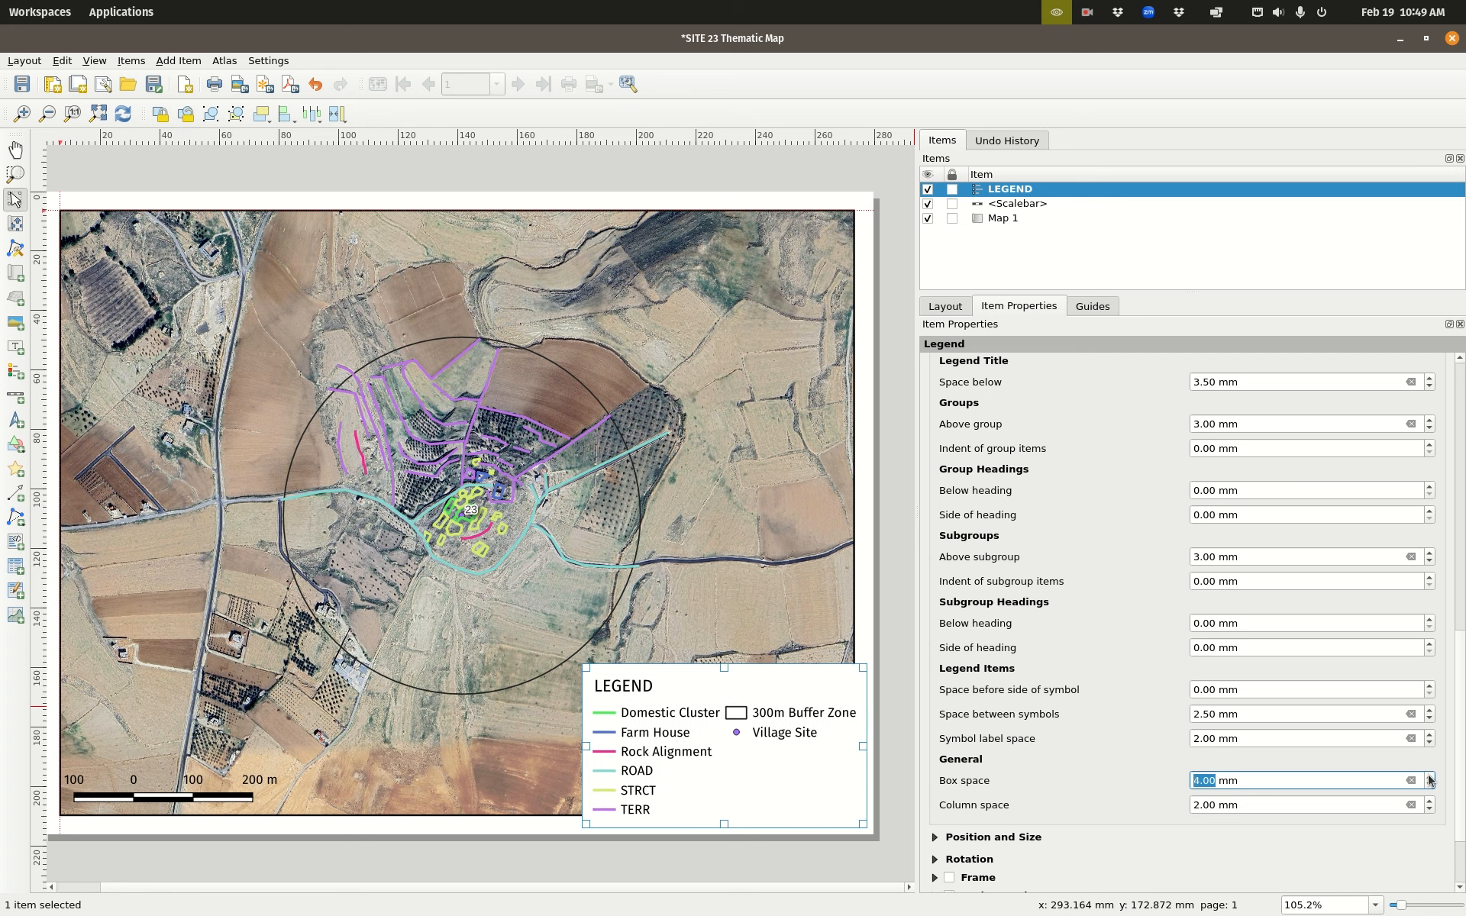
pyautogui.click(1426, 685)
pyautogui.click(1426, 684)
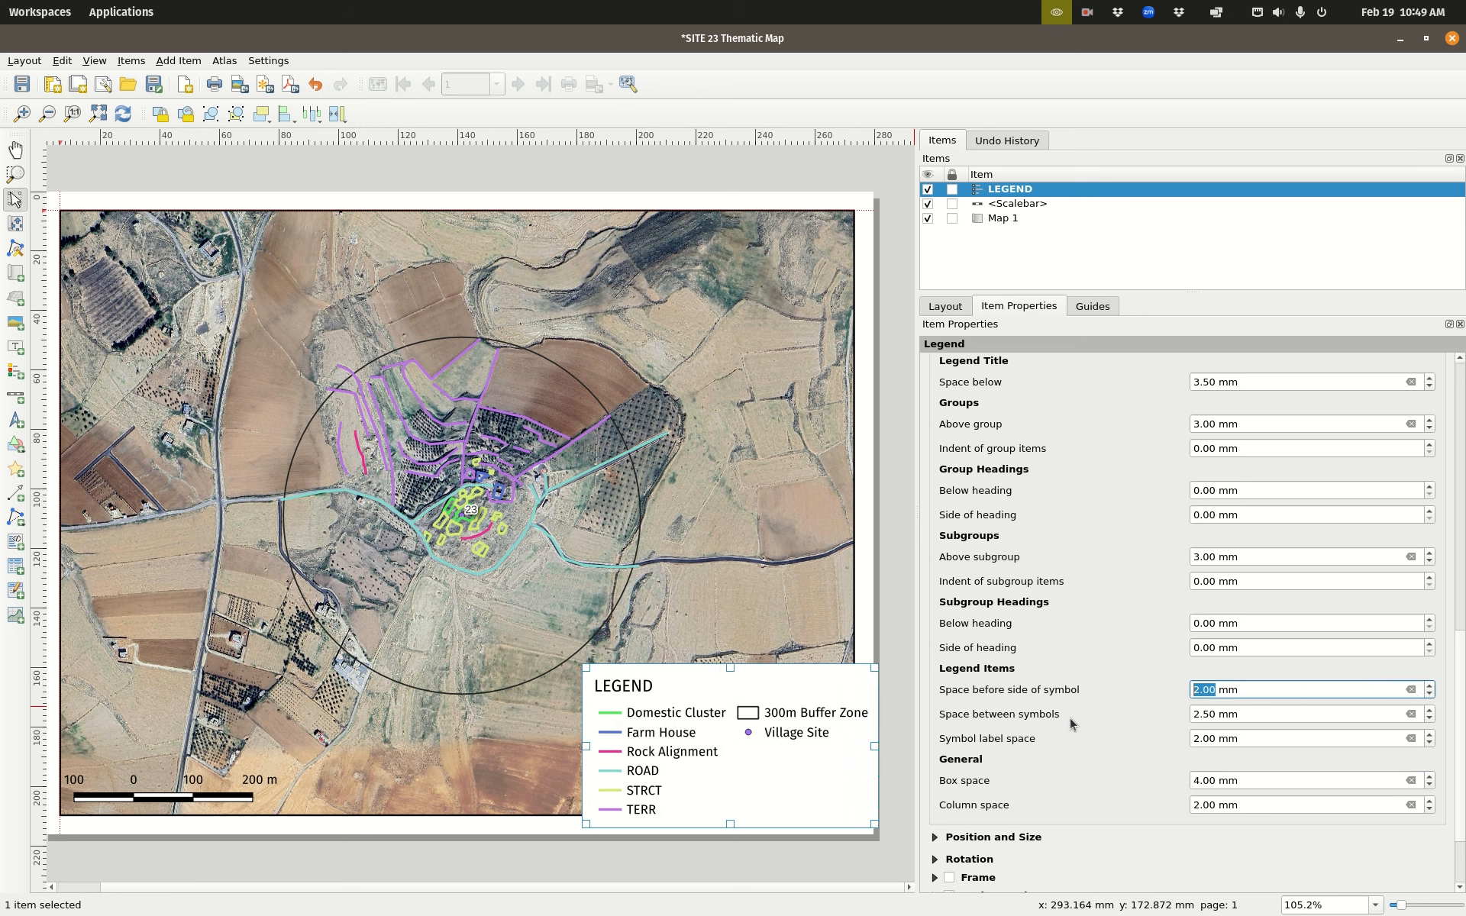
pyautogui.click(1428, 710)
# Step: Move the legend back into the map's lower-right corner and turn on its frame
pyautogui.moveTo(674, 721); pyautogui.dragTo(649, 697)
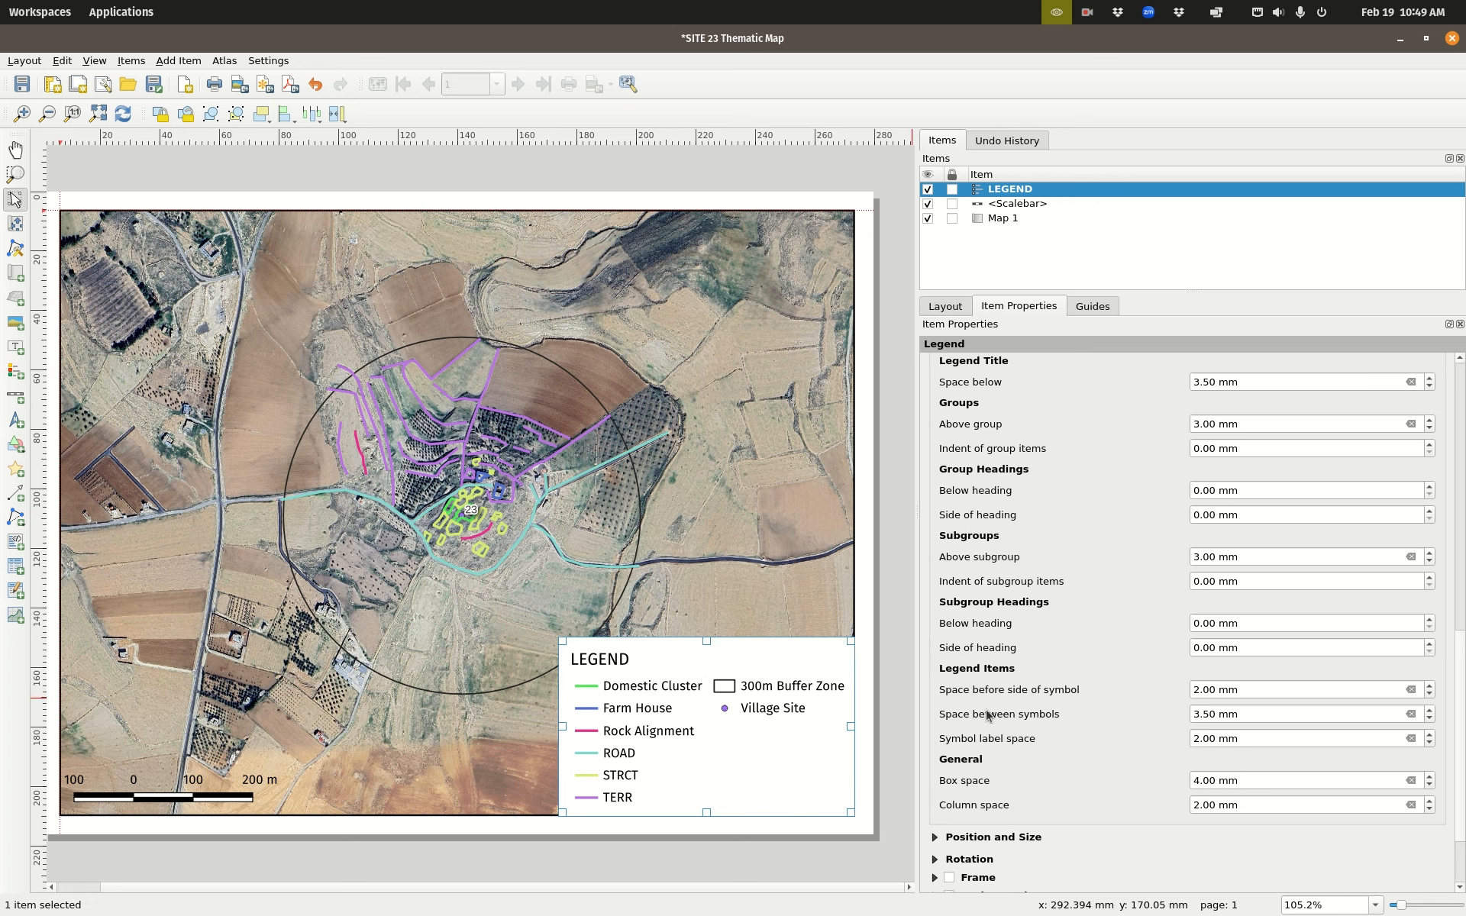
pyautogui.scroll(-1, 978, 701)
pyautogui.click(948, 792)
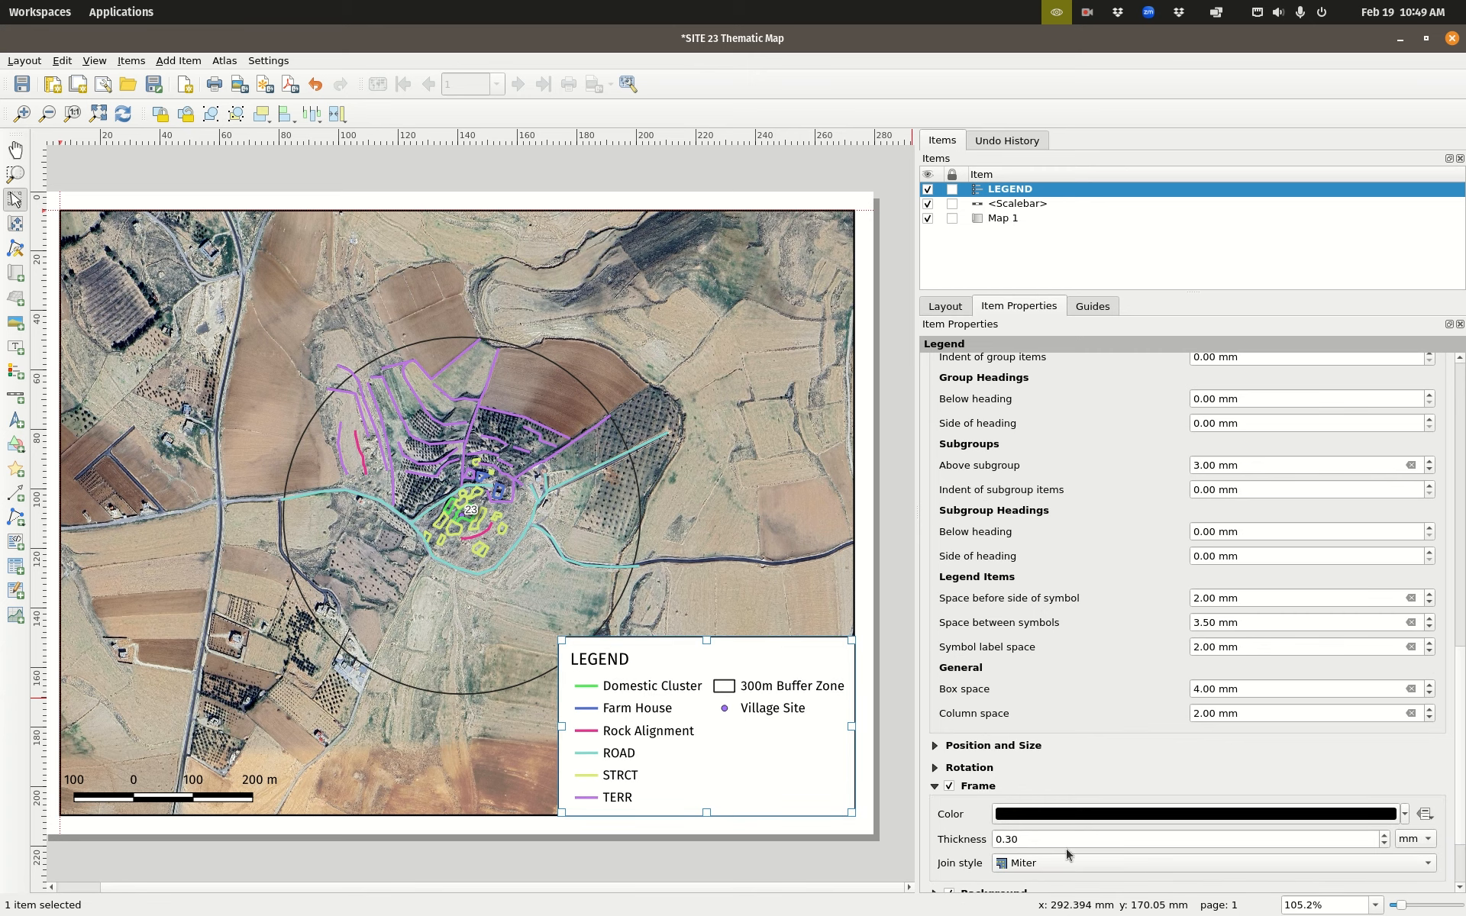
# Step: Deselect the legend and examine its frame up close and in the context of the whole page
pyautogui.click(710, 561)
pyautogui.scroll(1, 713, 554)
pyautogui.scroll(-3, 714, 820)
pyautogui.scroll(3, 685, 640)
pyautogui.scroll(-1, 684, 640)
pyautogui.scroll(1, 684, 640)
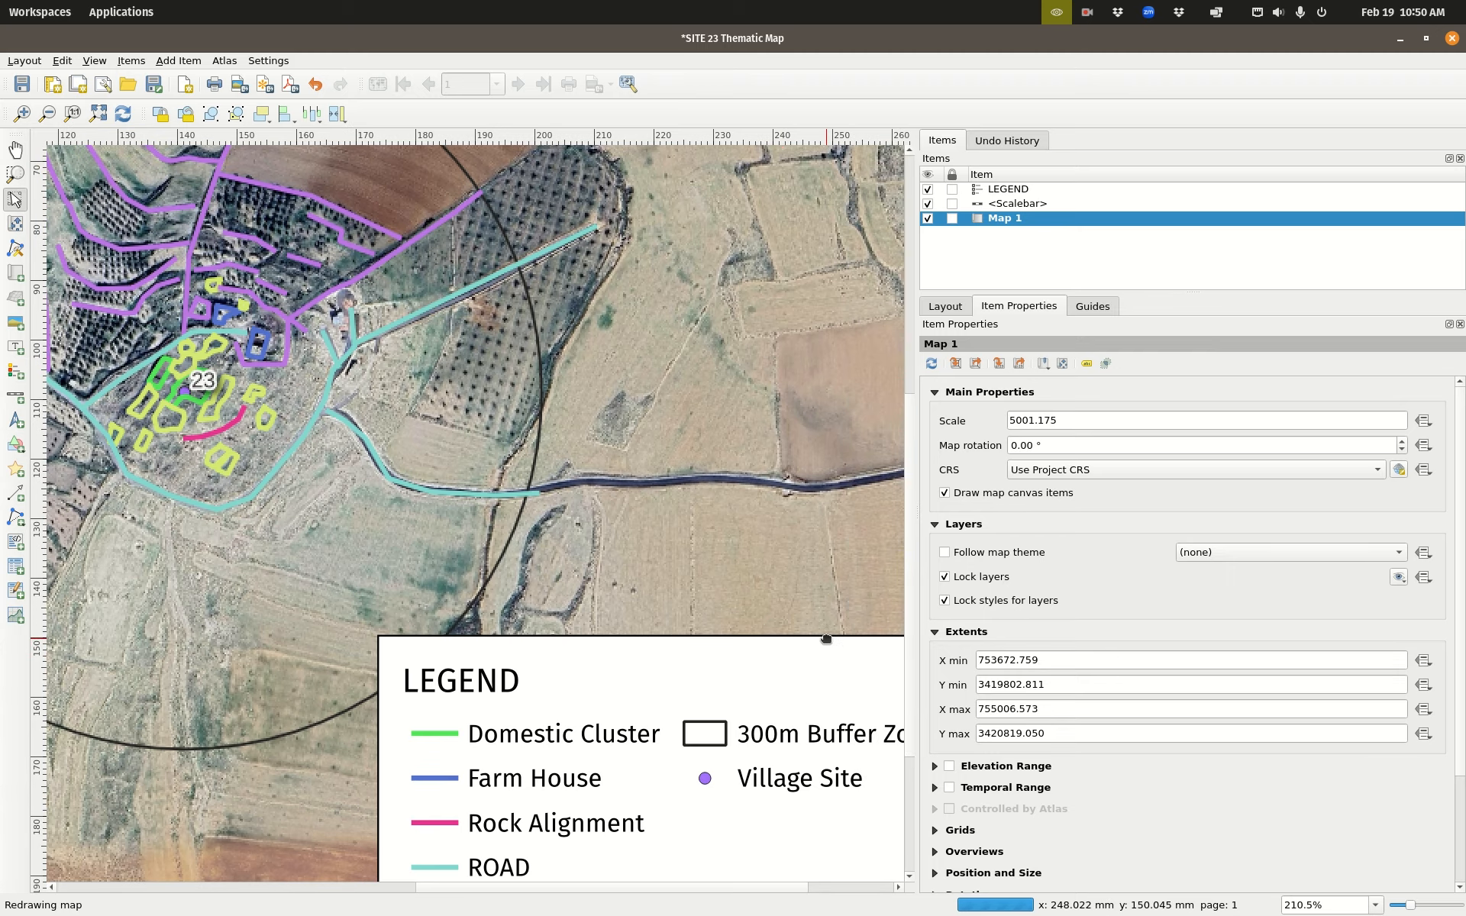
pyautogui.scroll(-3, 740, 635)
pyautogui.click(719, 582)
pyautogui.scroll(1, 507, 559)
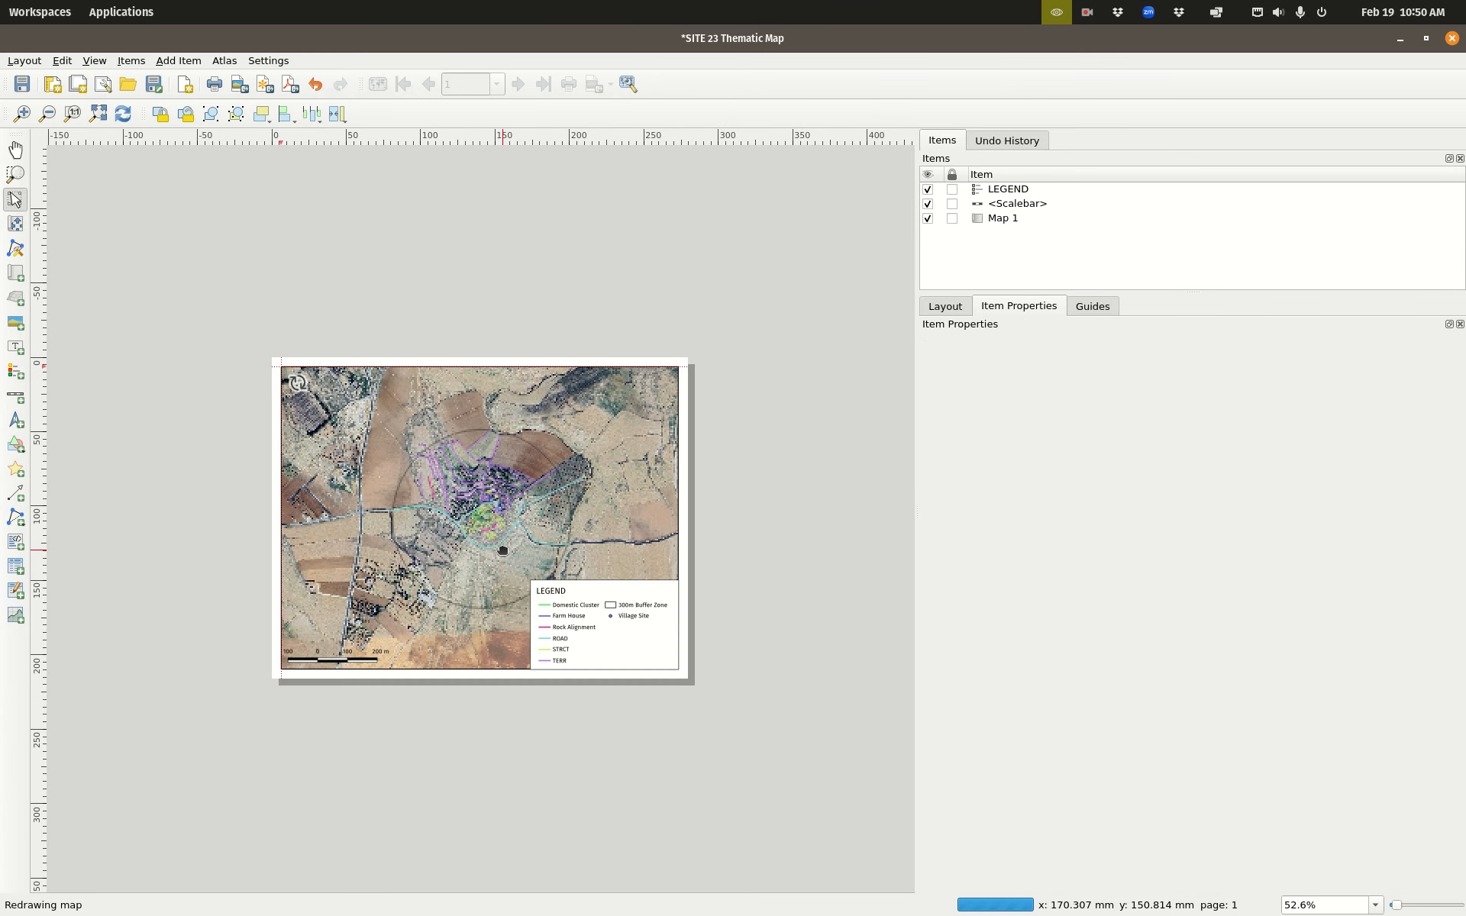
pyautogui.scroll(1, 503, 550)
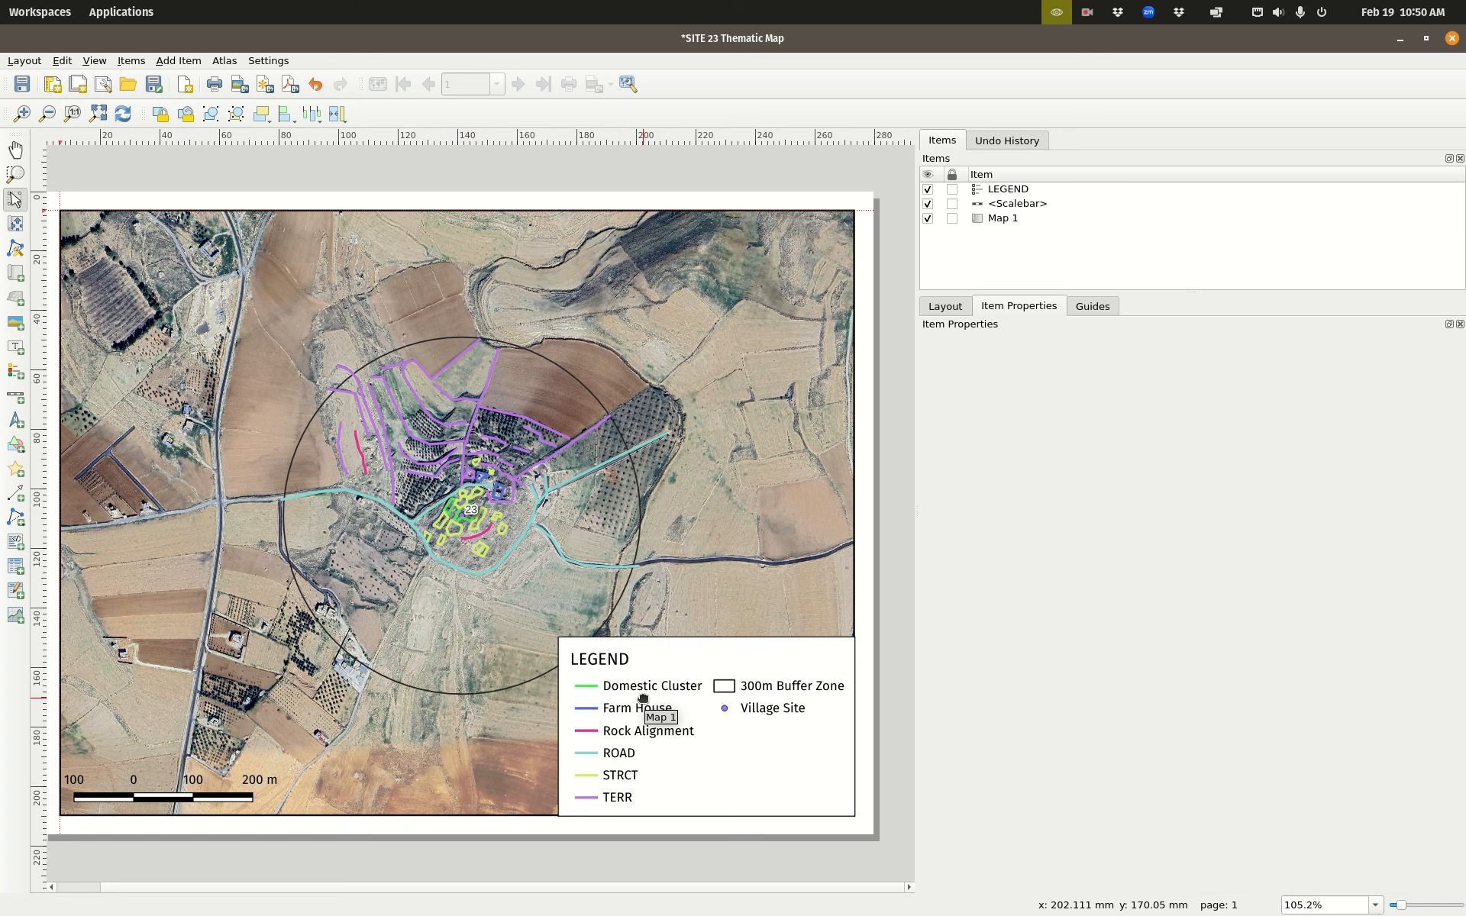
# Step: Save the project and export the layout as SITE 23 Thematic Map.pdf to the Output_graphics folder with the default PDF options
pyautogui.click(23, 84)
pyautogui.click(25, 60)
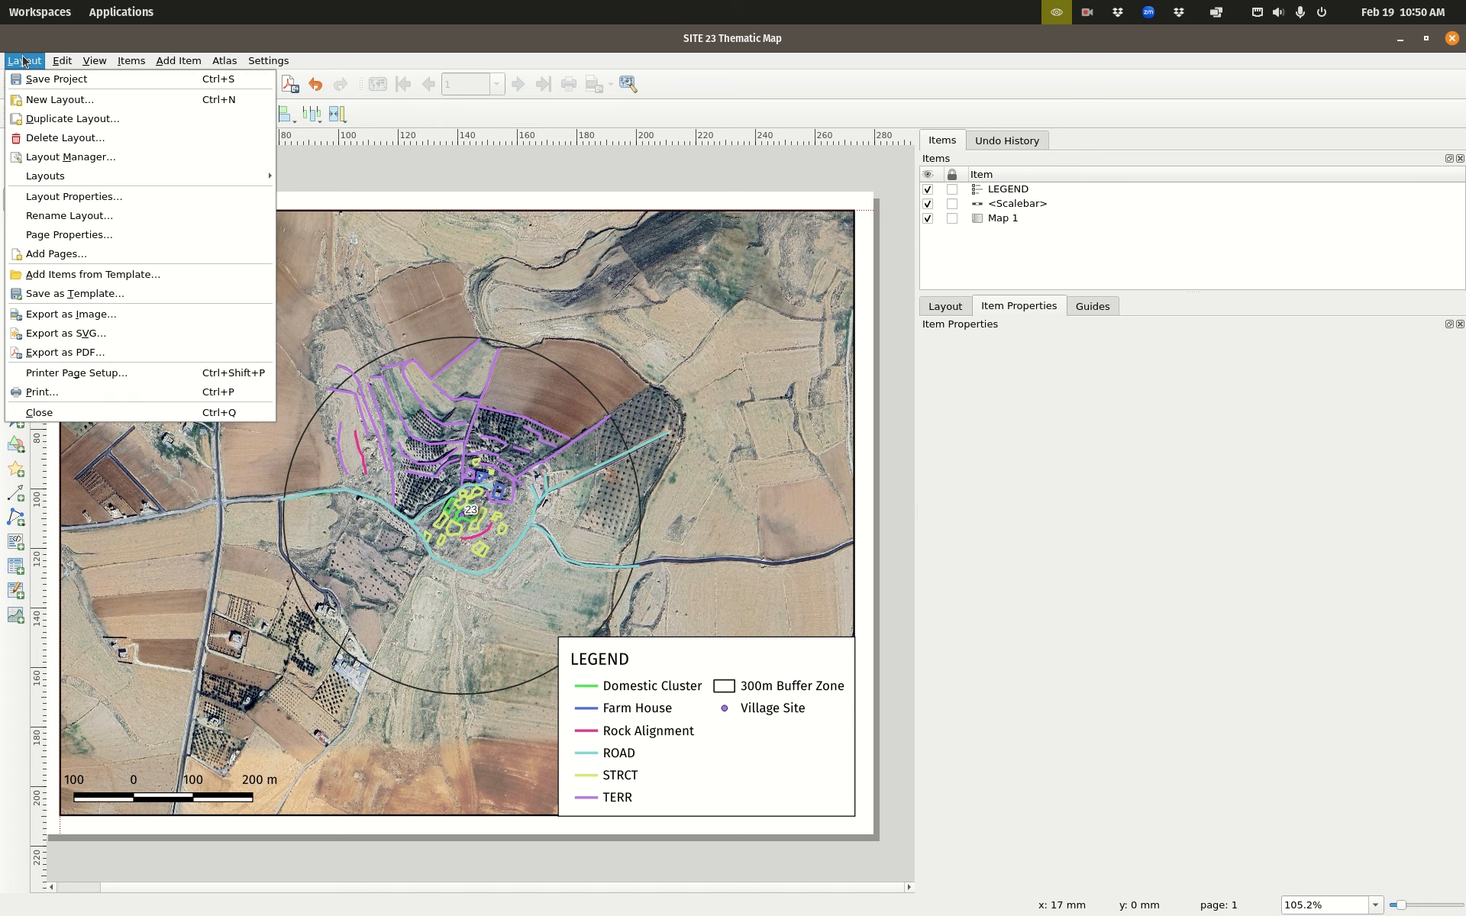
pyautogui.click(86, 352)
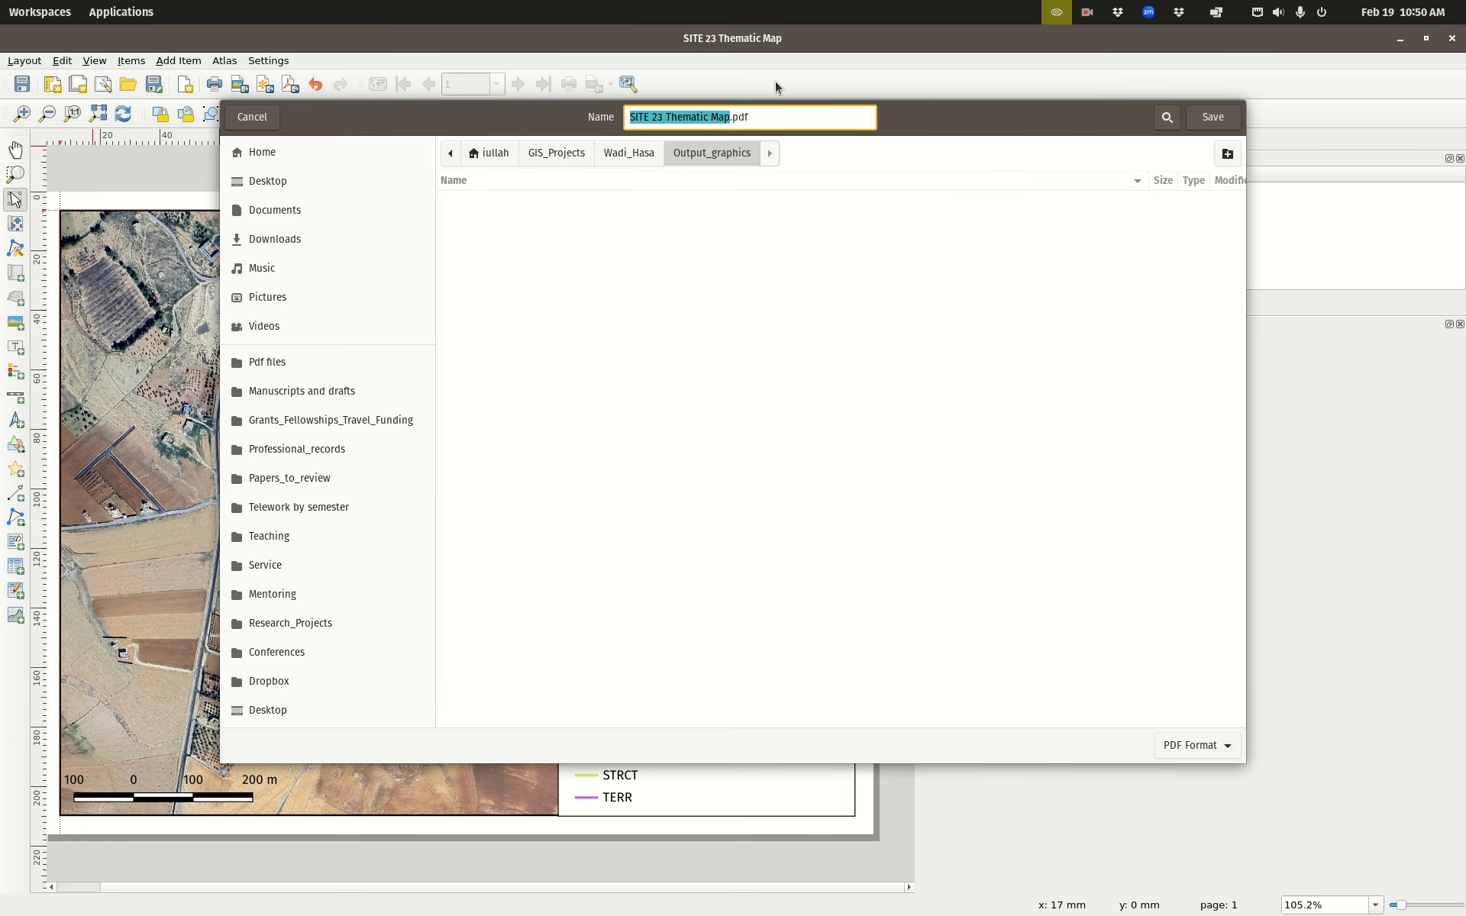
pyautogui.click(1204, 117)
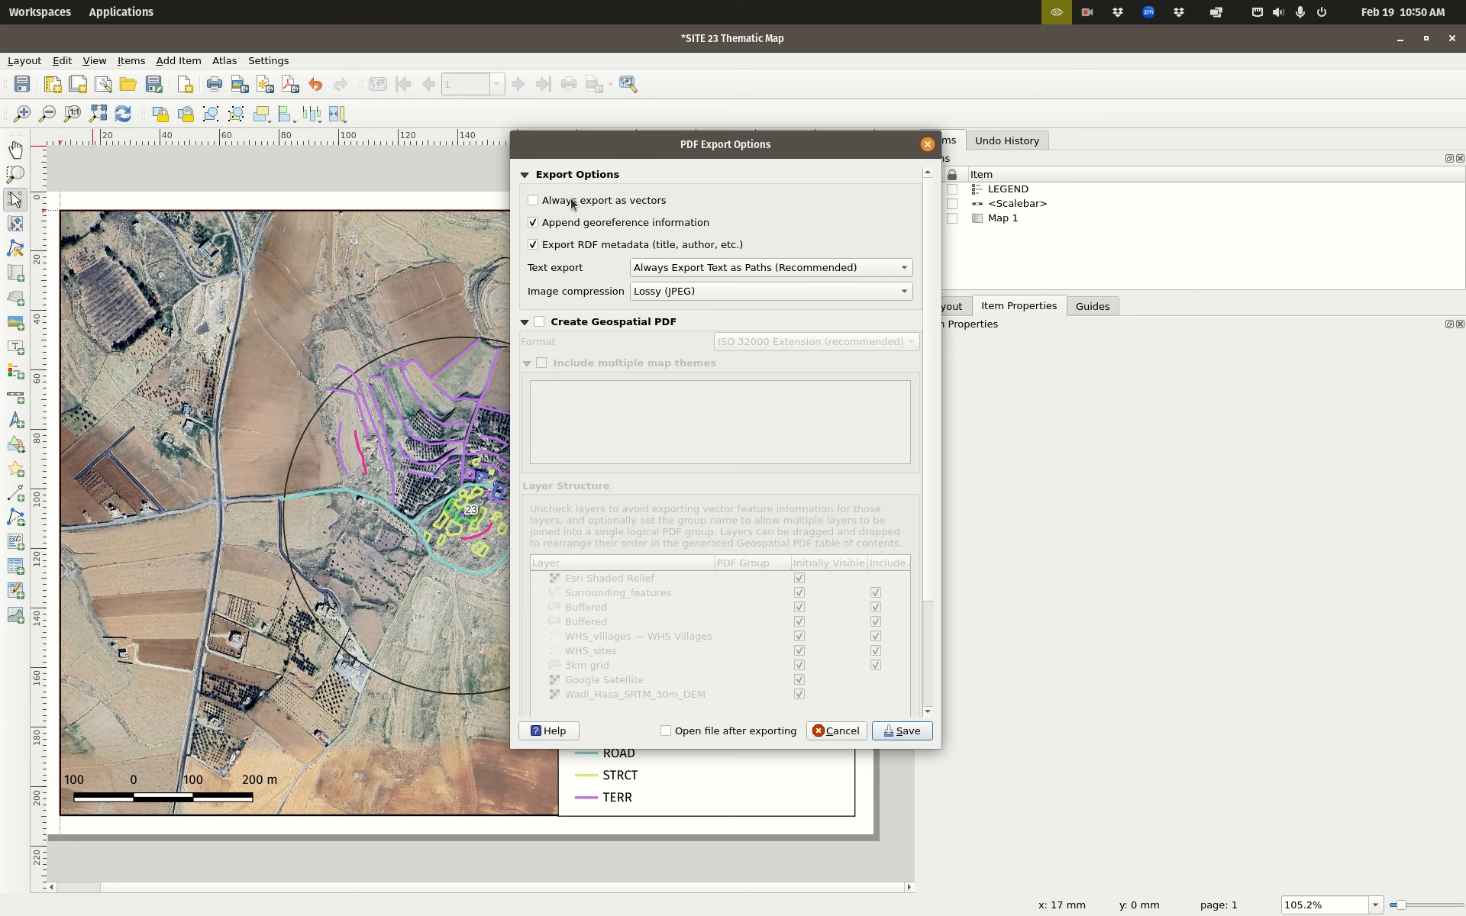
pyautogui.click(905, 731)
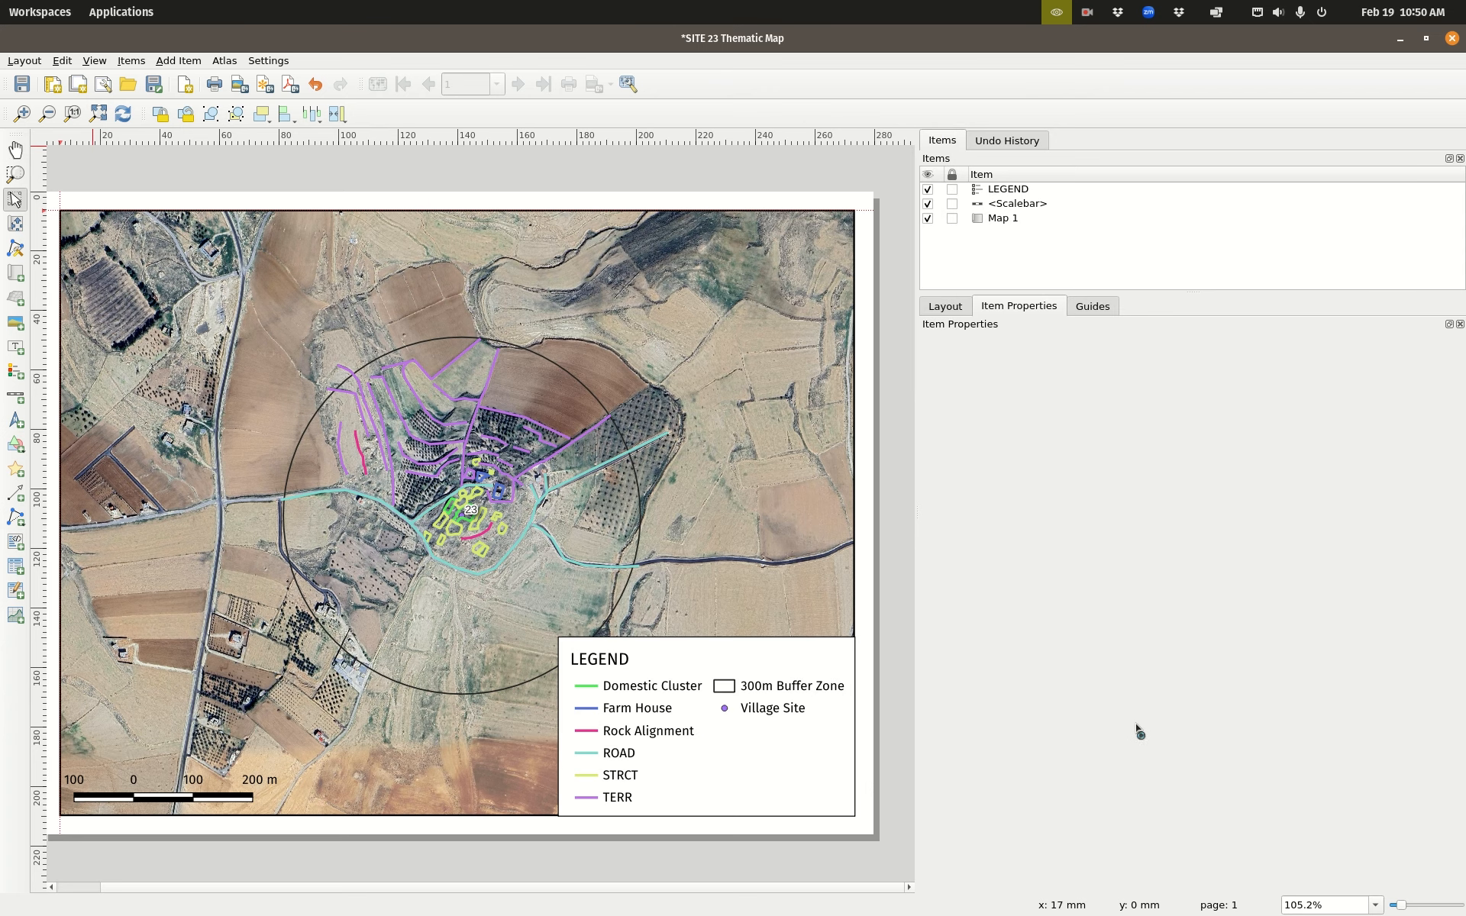
# Step: Switch to the file manager and open SITE 23 Thematic Map.pdf from GIS_Projects/Wadi_Hasa/Output_graphics
pyautogui.moveTo(2, 3)
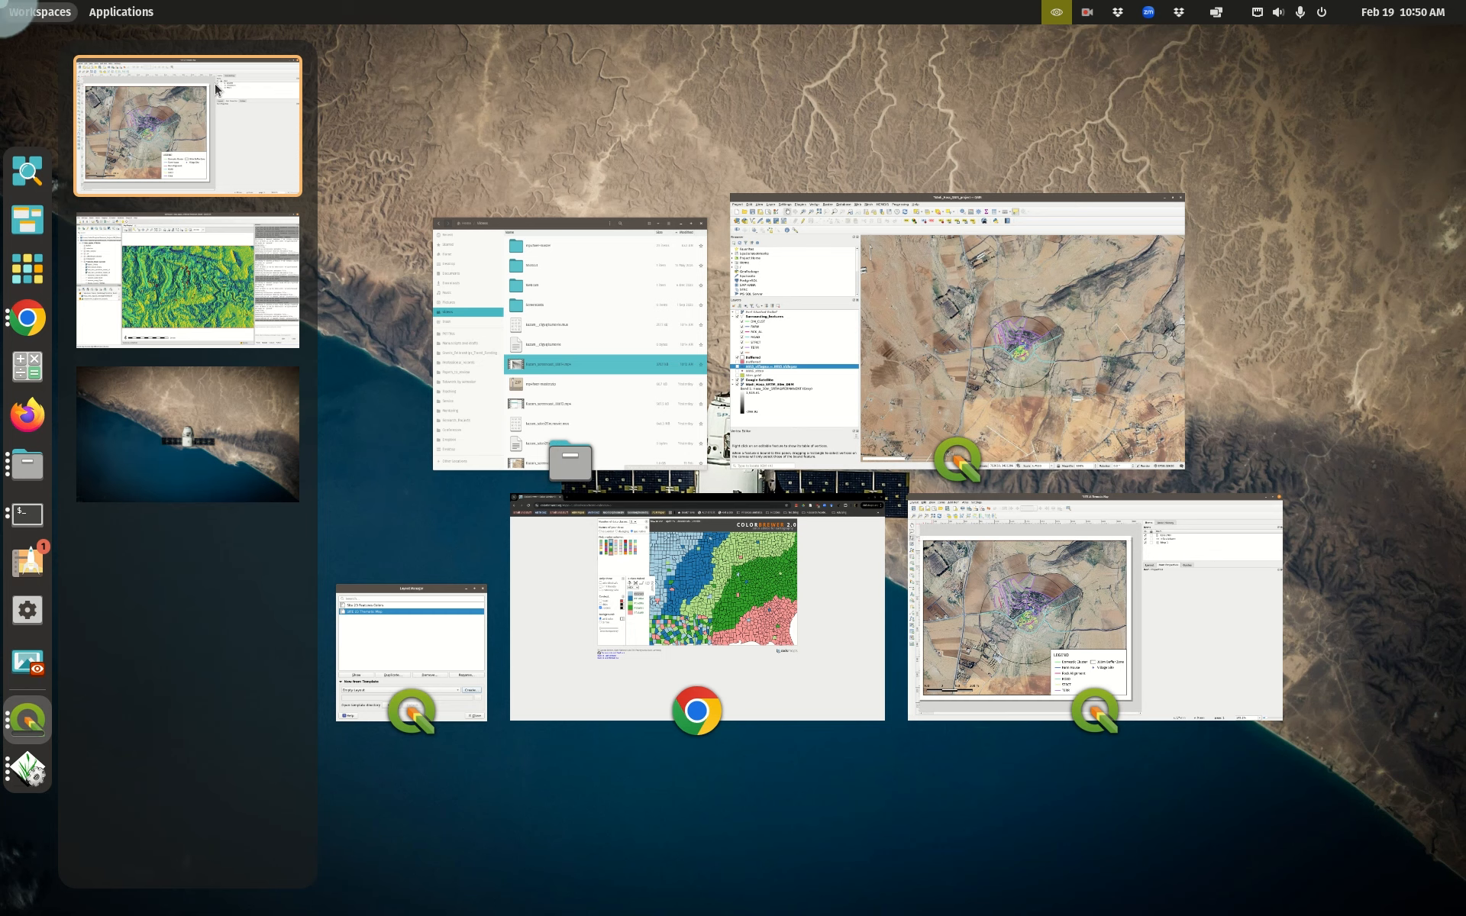
pyautogui.click(635, 357)
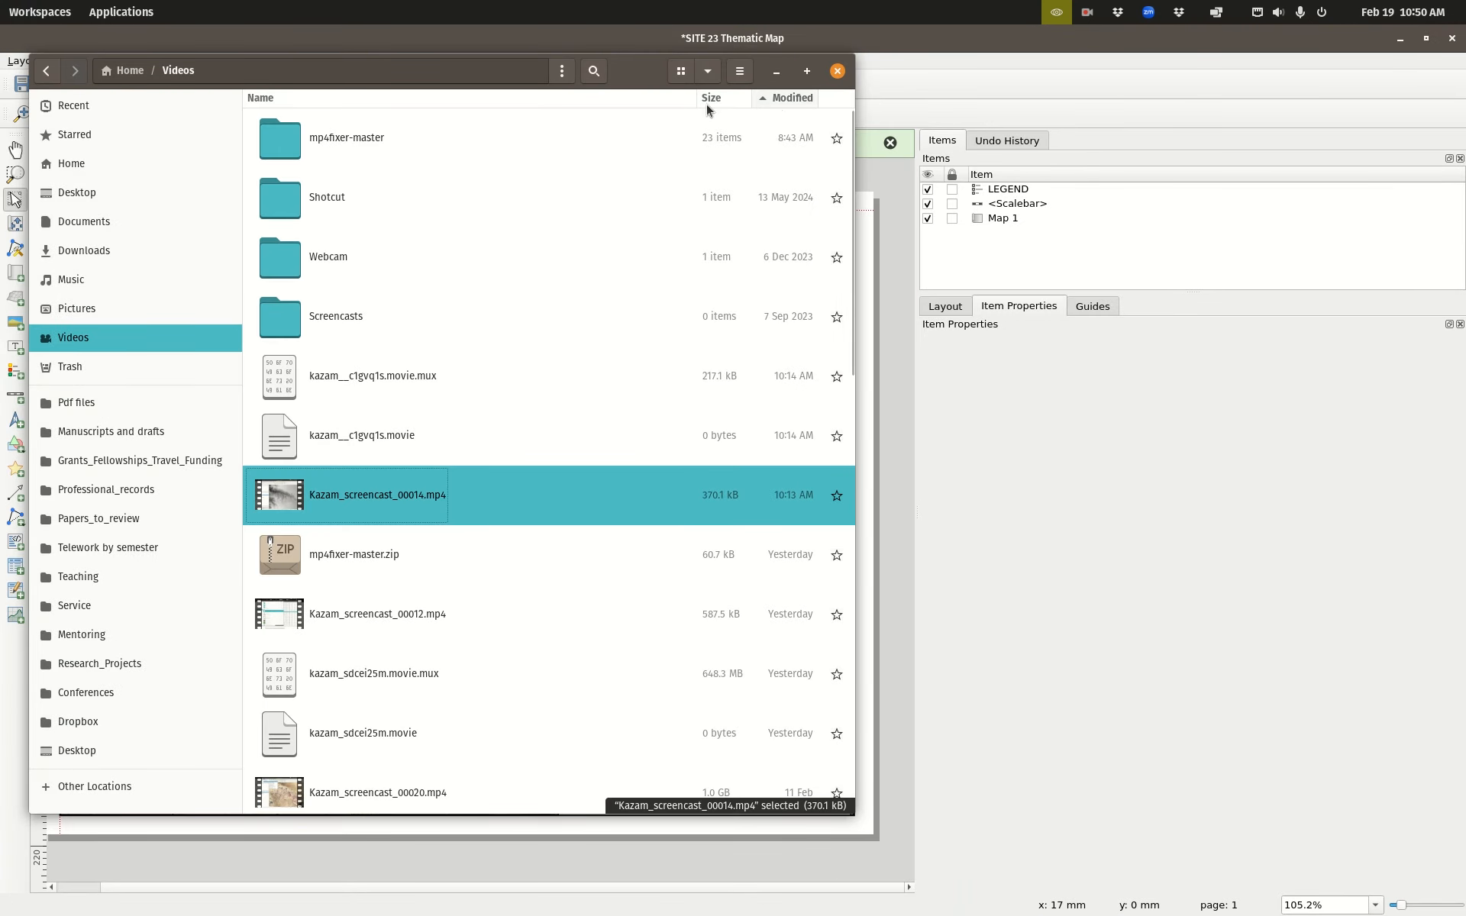
pyautogui.click(82, 163)
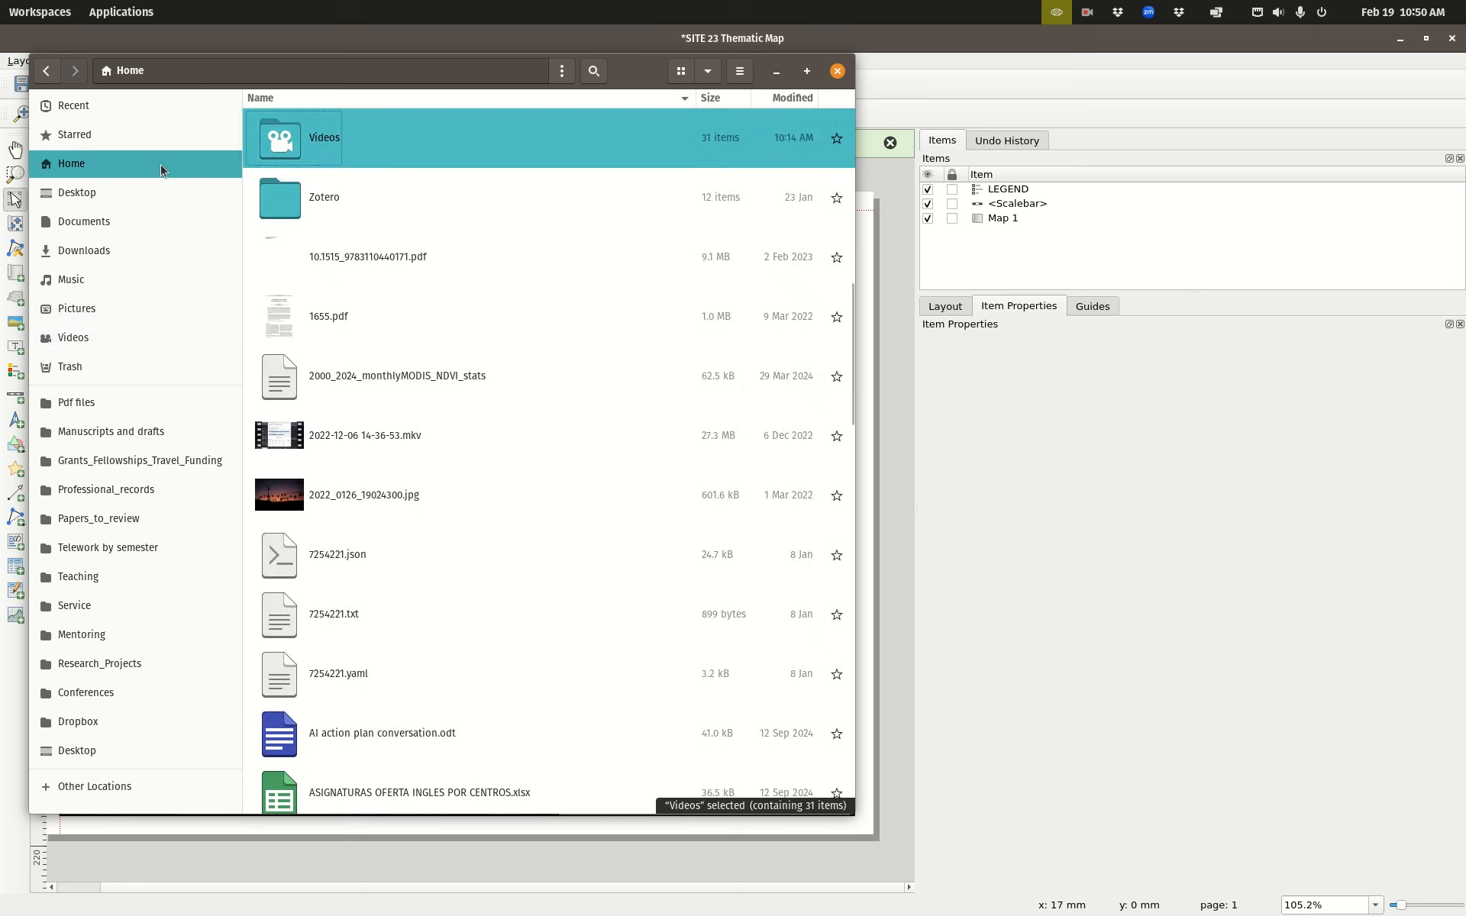
pyautogui.scroll(10, 446, 327)
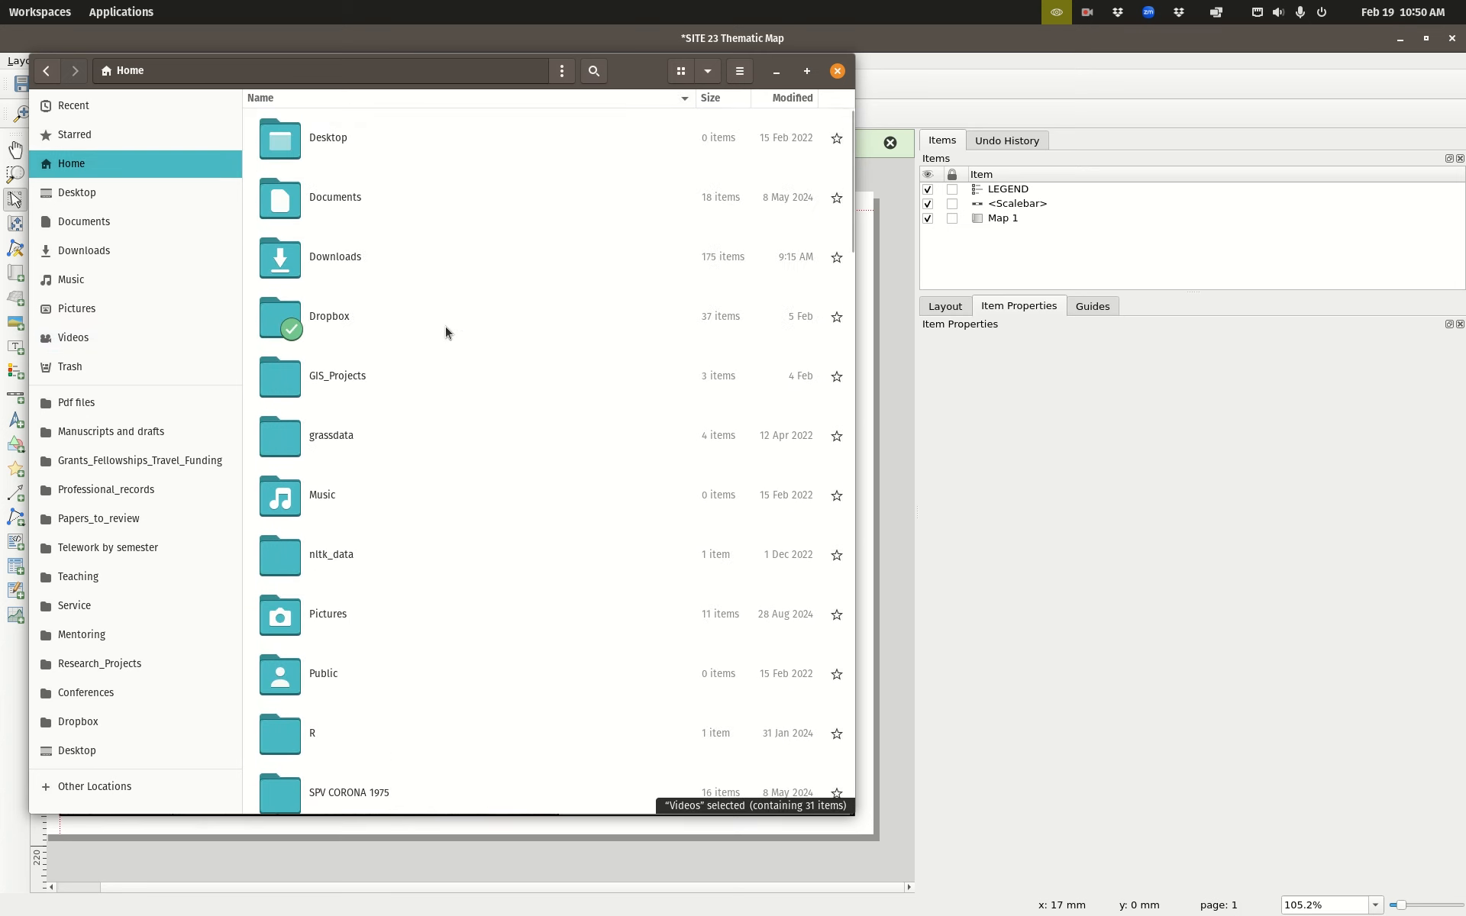
pyautogui.doubleClick(340, 376)
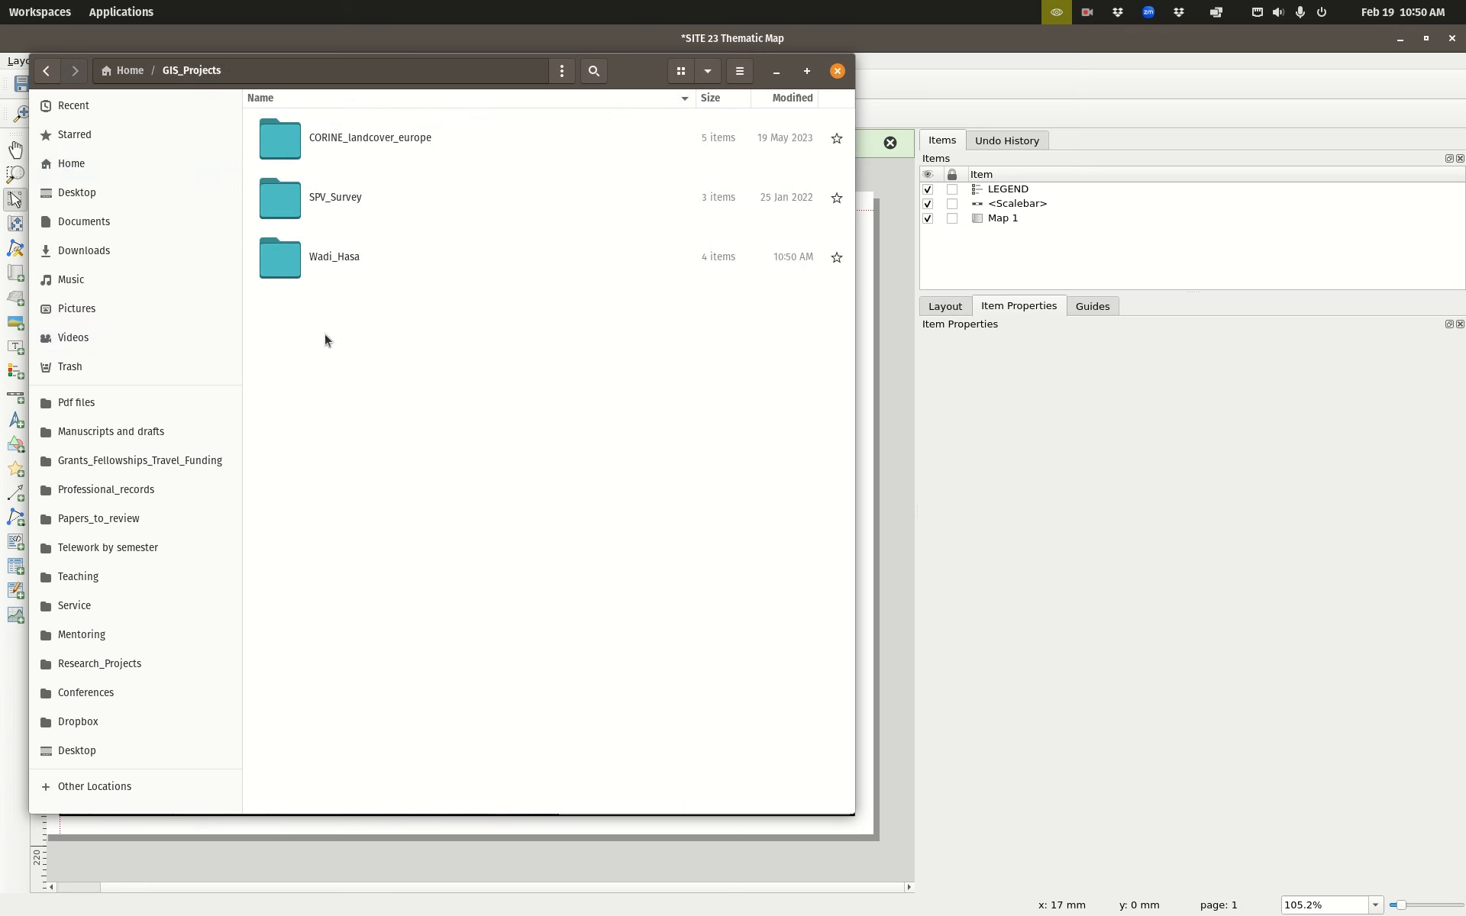
pyautogui.doubleClick(331, 264)
pyautogui.click(359, 145)
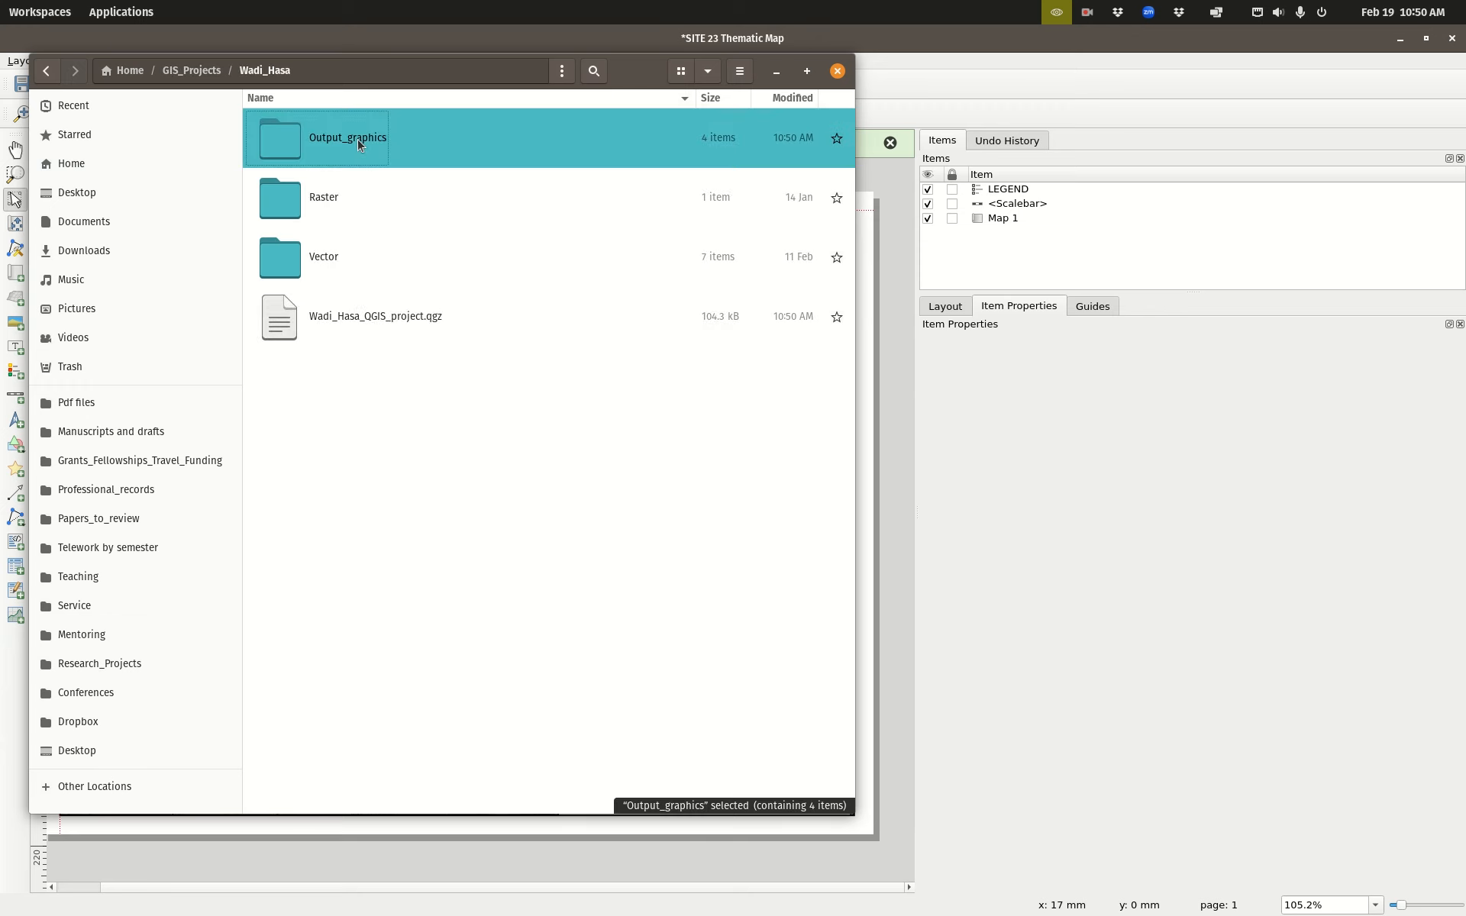
pyautogui.doubleClick(359, 144)
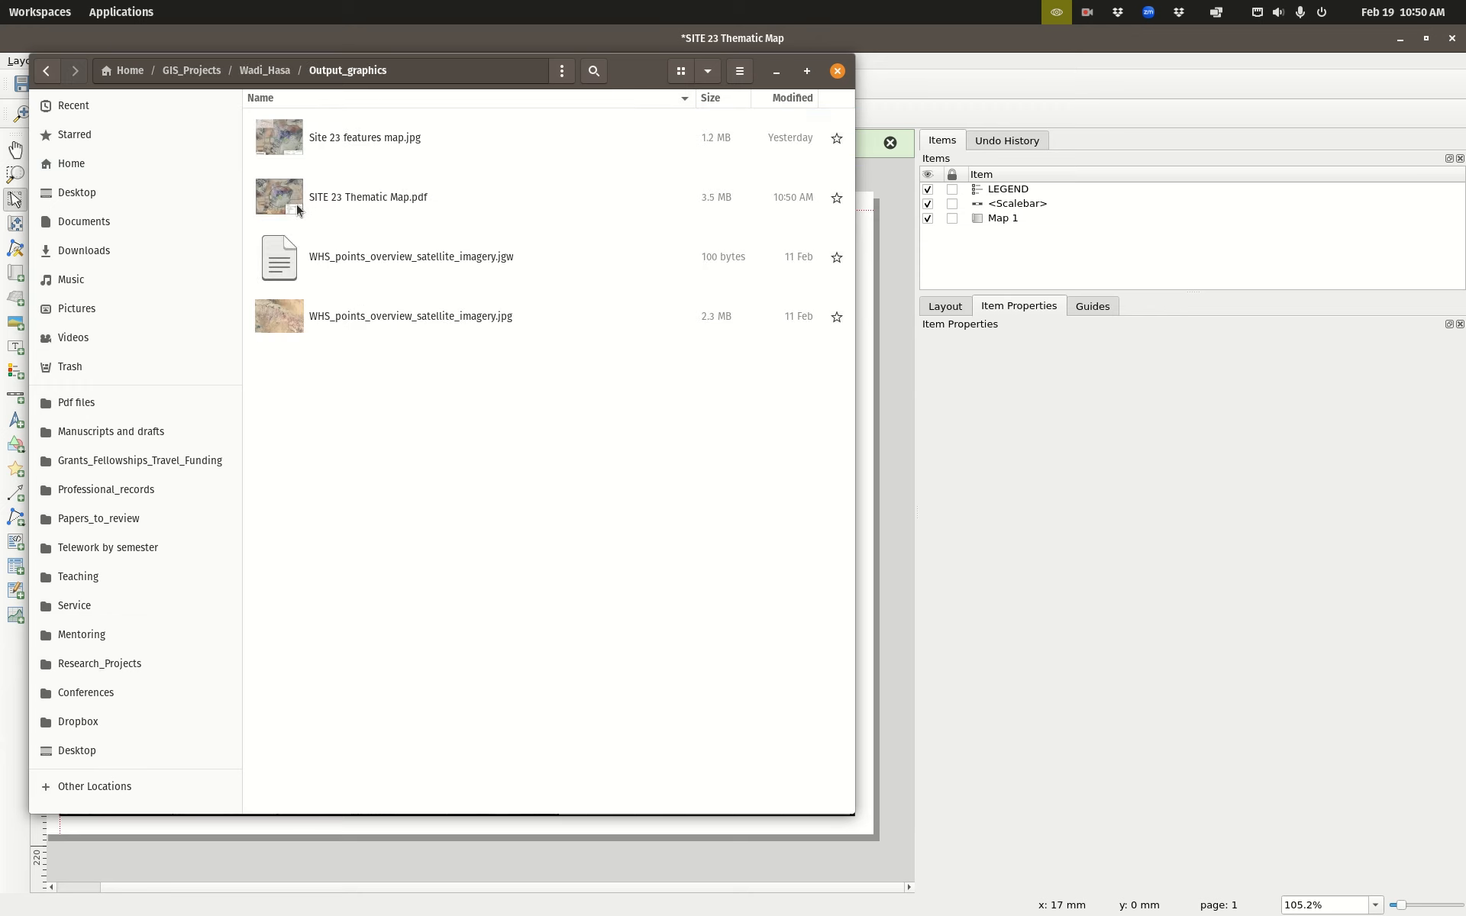
pyautogui.doubleClick(406, 197)
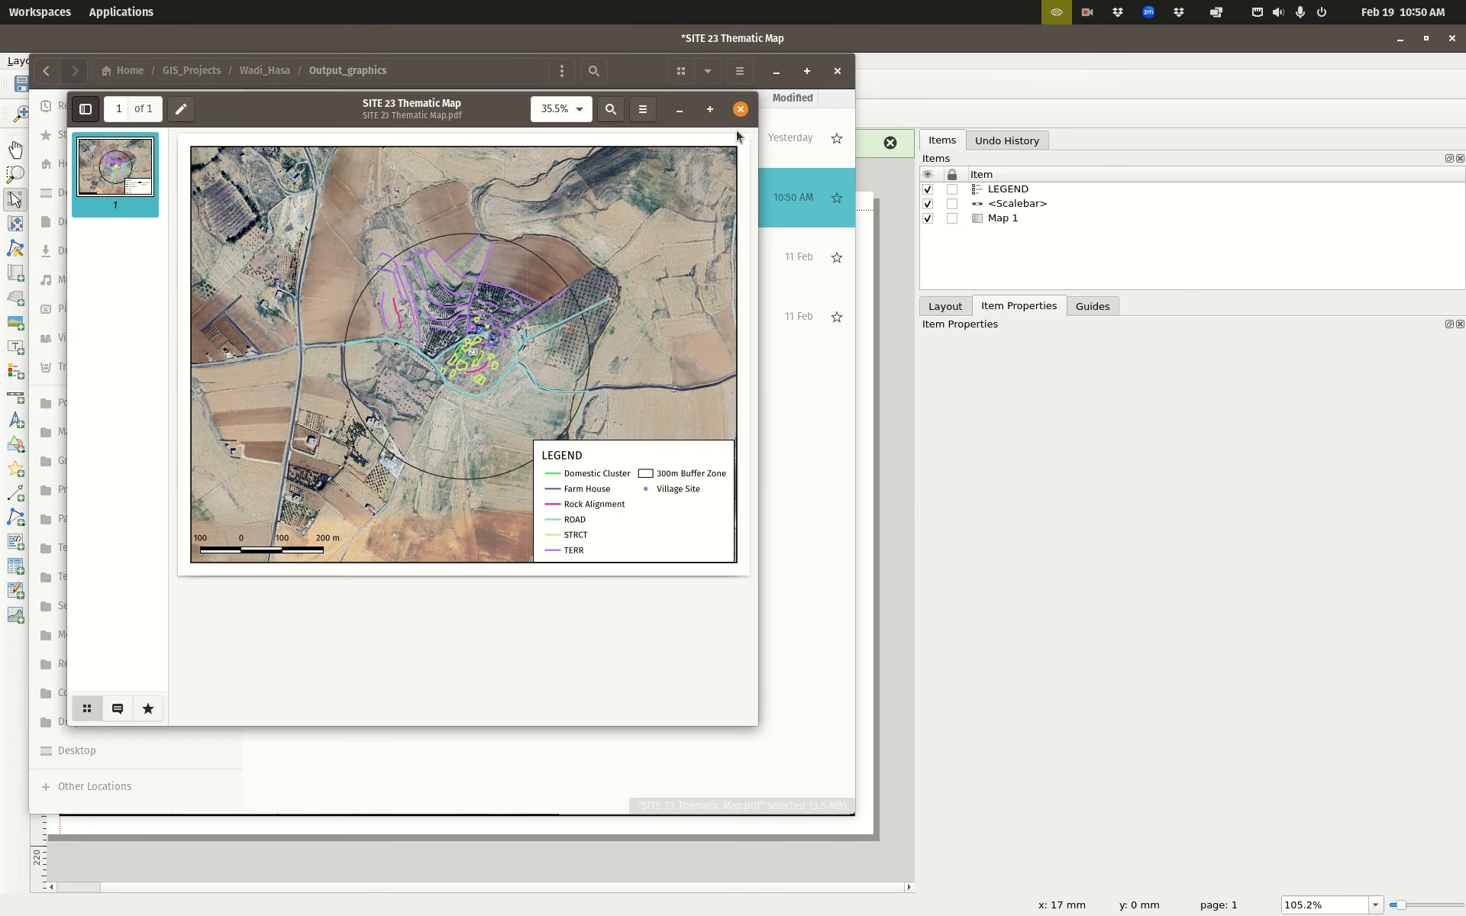
# Step: Enlarge the PDF viewer to check the exported map, close it, and return to the QGIS layout window
pyautogui.moveTo(754, 220); pyautogui.dragTo(1022, 219)
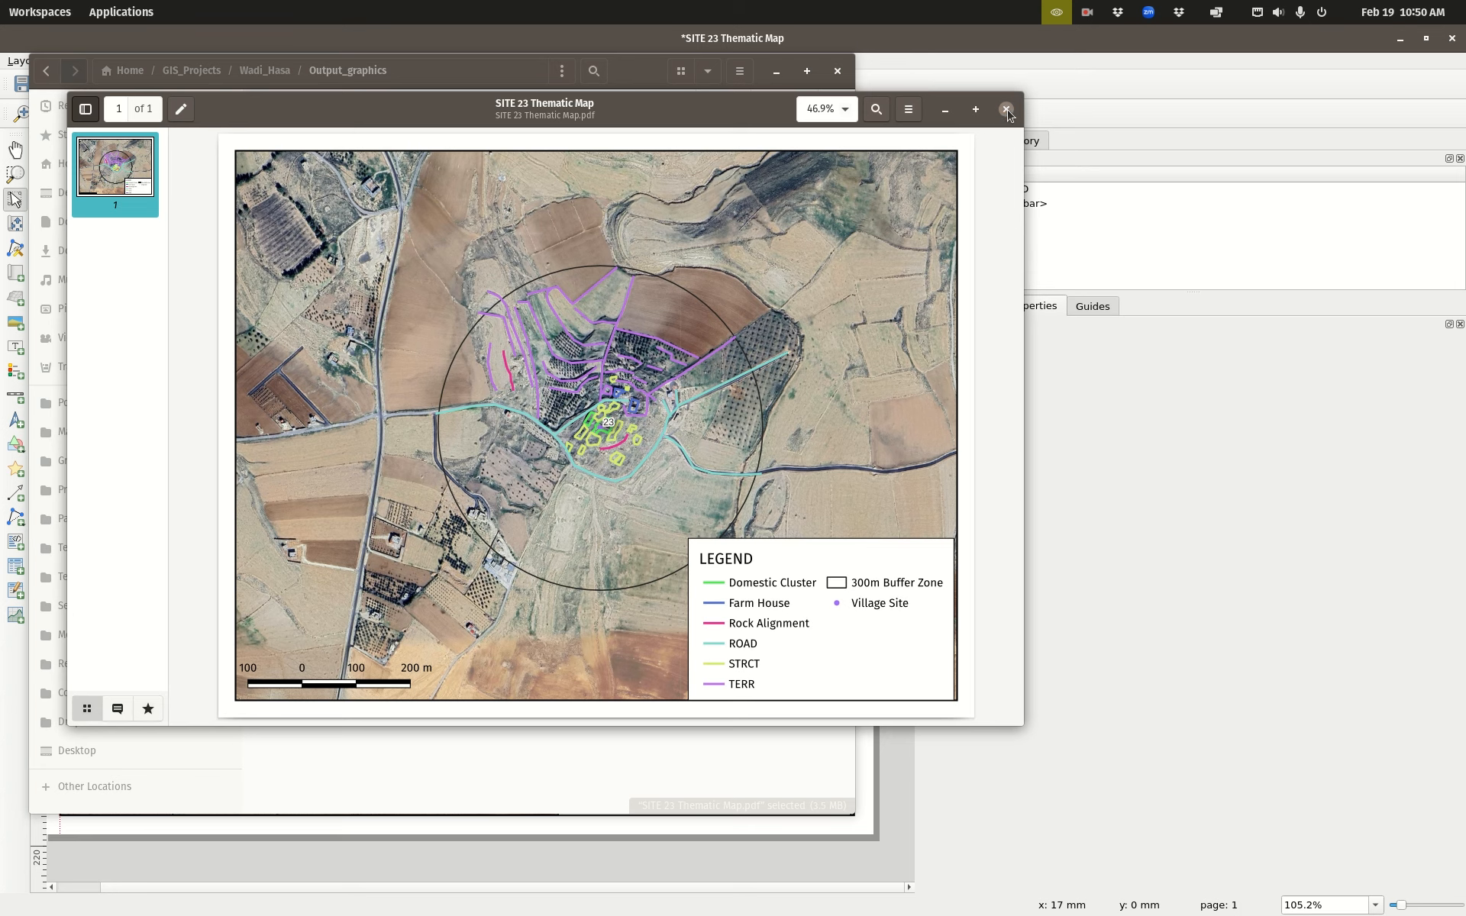
pyautogui.hotkey('ctrl', 'w')
pyautogui.moveTo(14, 6)
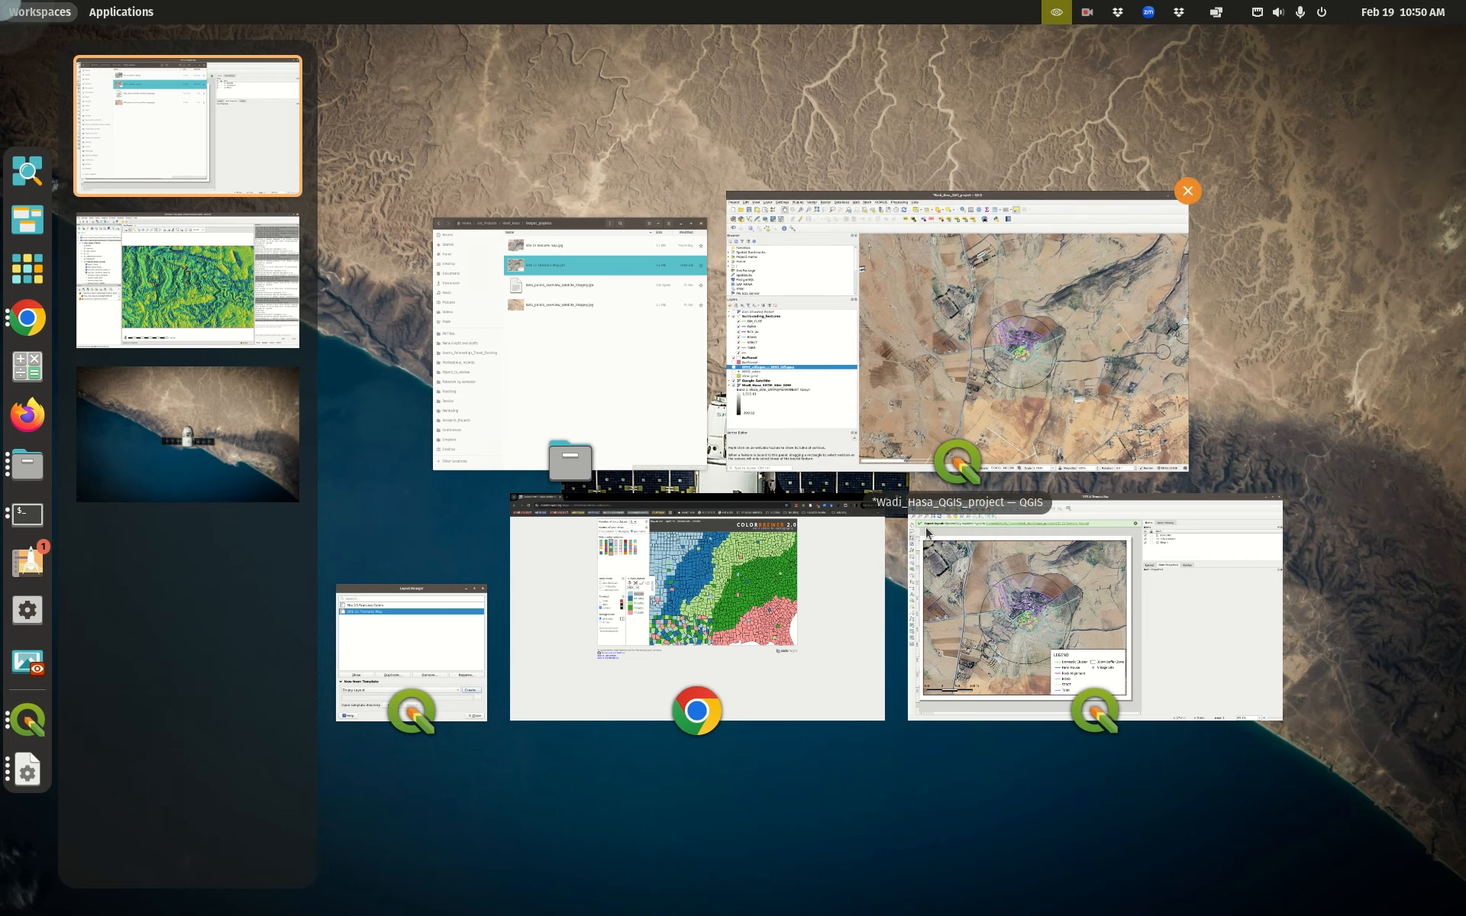
pyautogui.click(1031, 577)
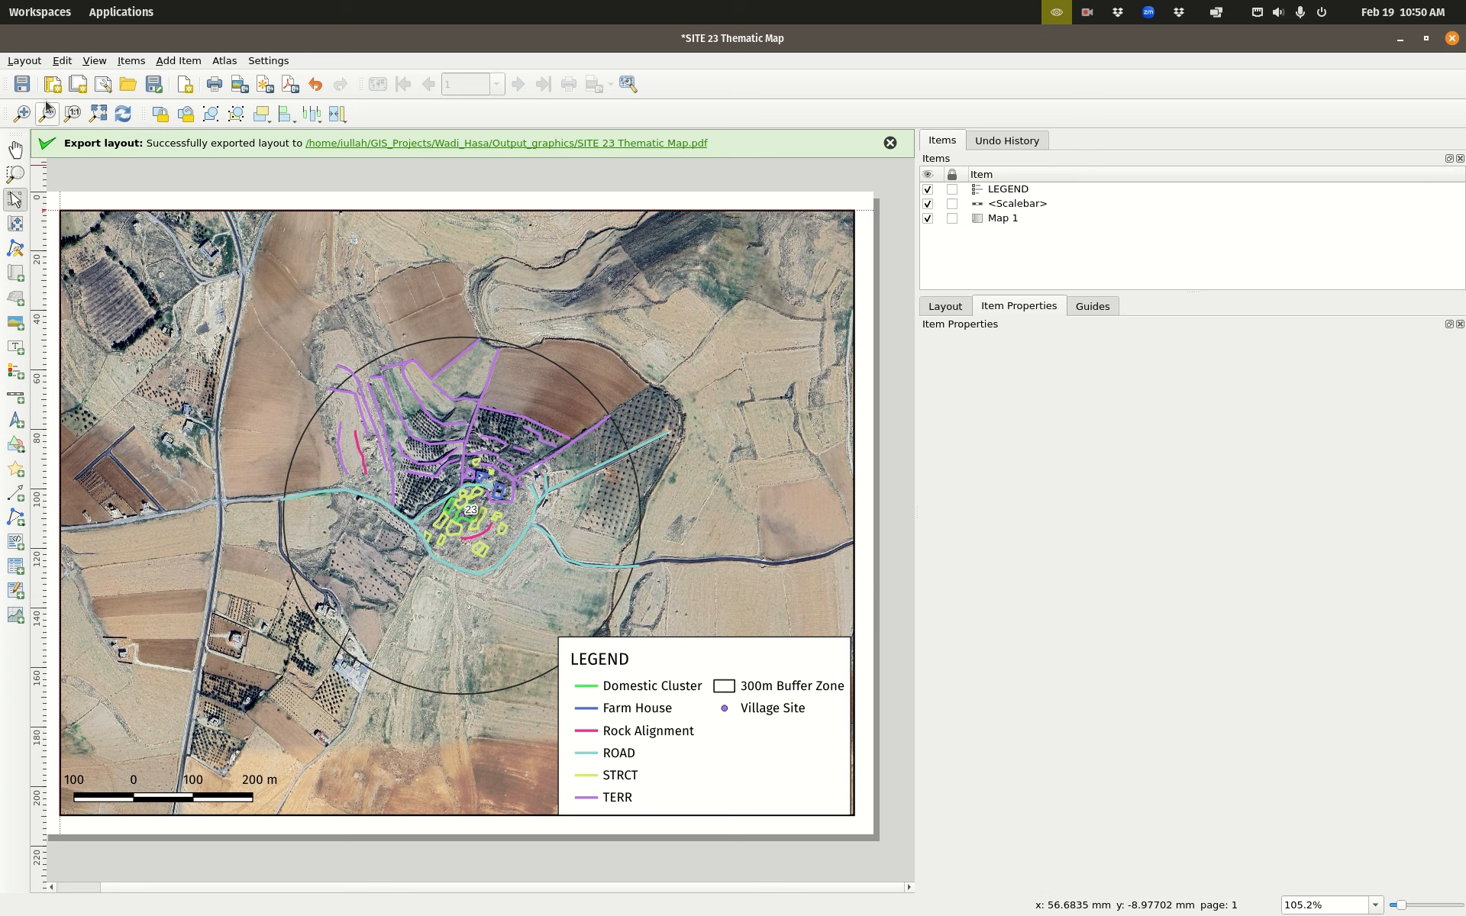
# Step: Switch to the main QGIS project window and duplicate the SITE 23 Thematic Map layout as SITE 23 Thematic Map Version 2
pyautogui.click(39, 63)
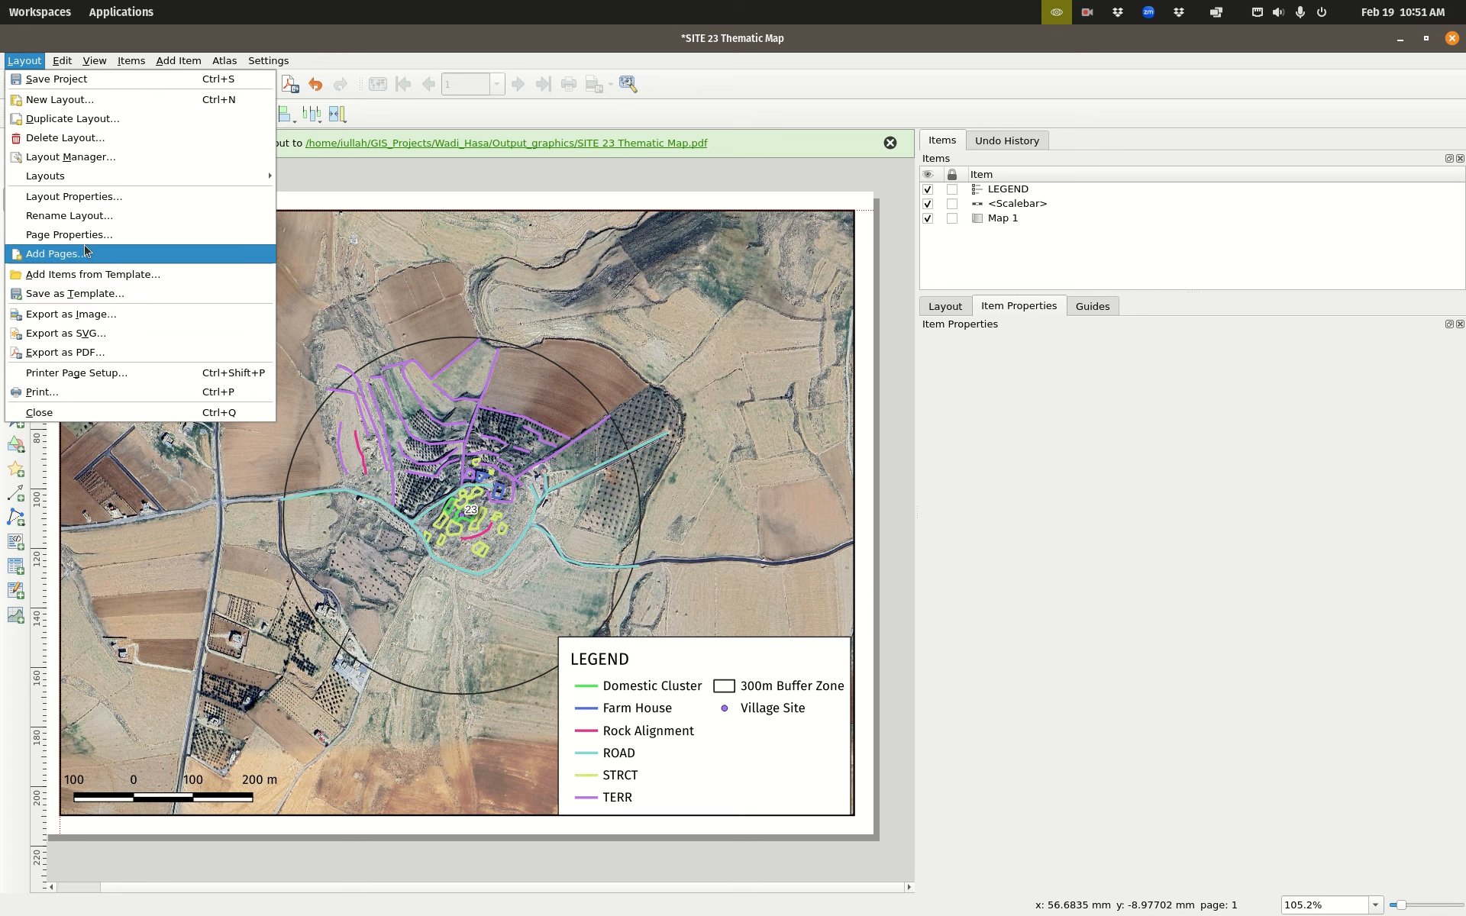
pyautogui.click(489, 41)
pyautogui.moveTo(541, 35); pyautogui.dragTo(684, 82)
pyautogui.click(965, 28)
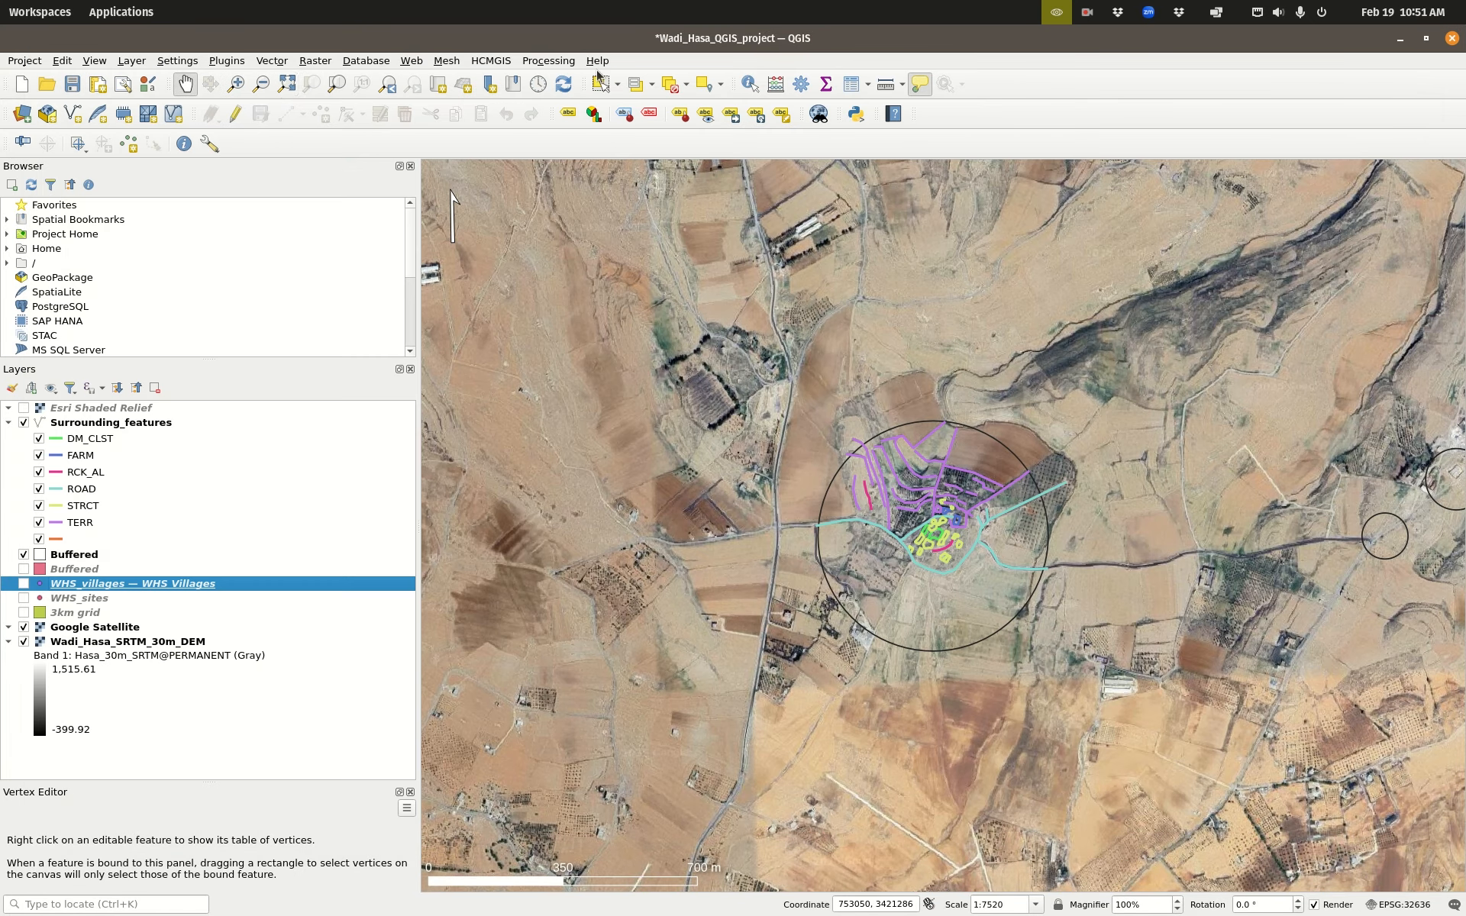
pyautogui.click(24, 60)
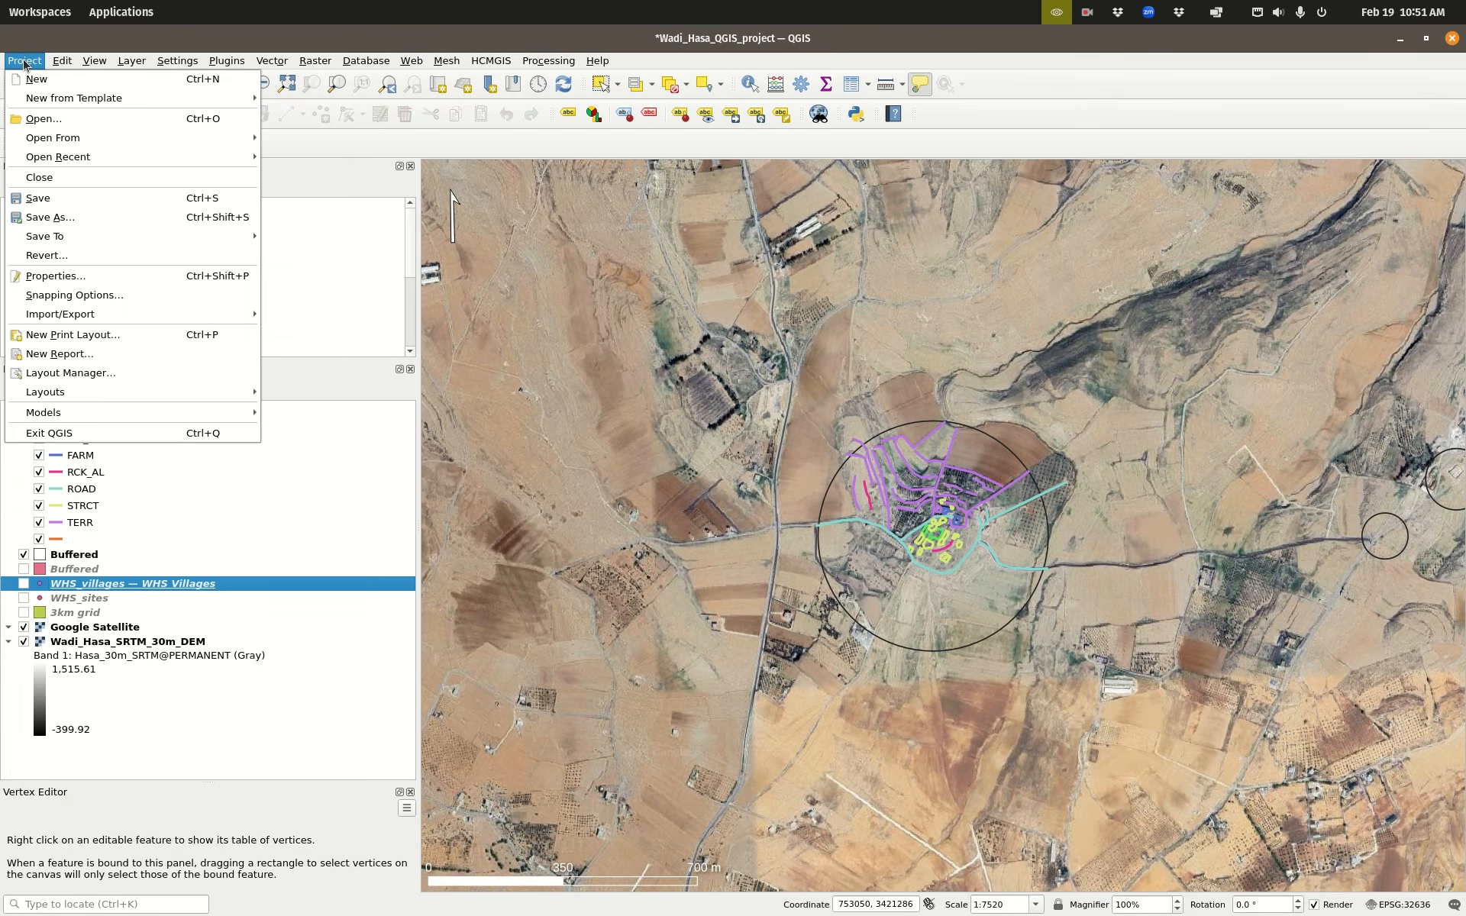
pyautogui.click(82, 373)
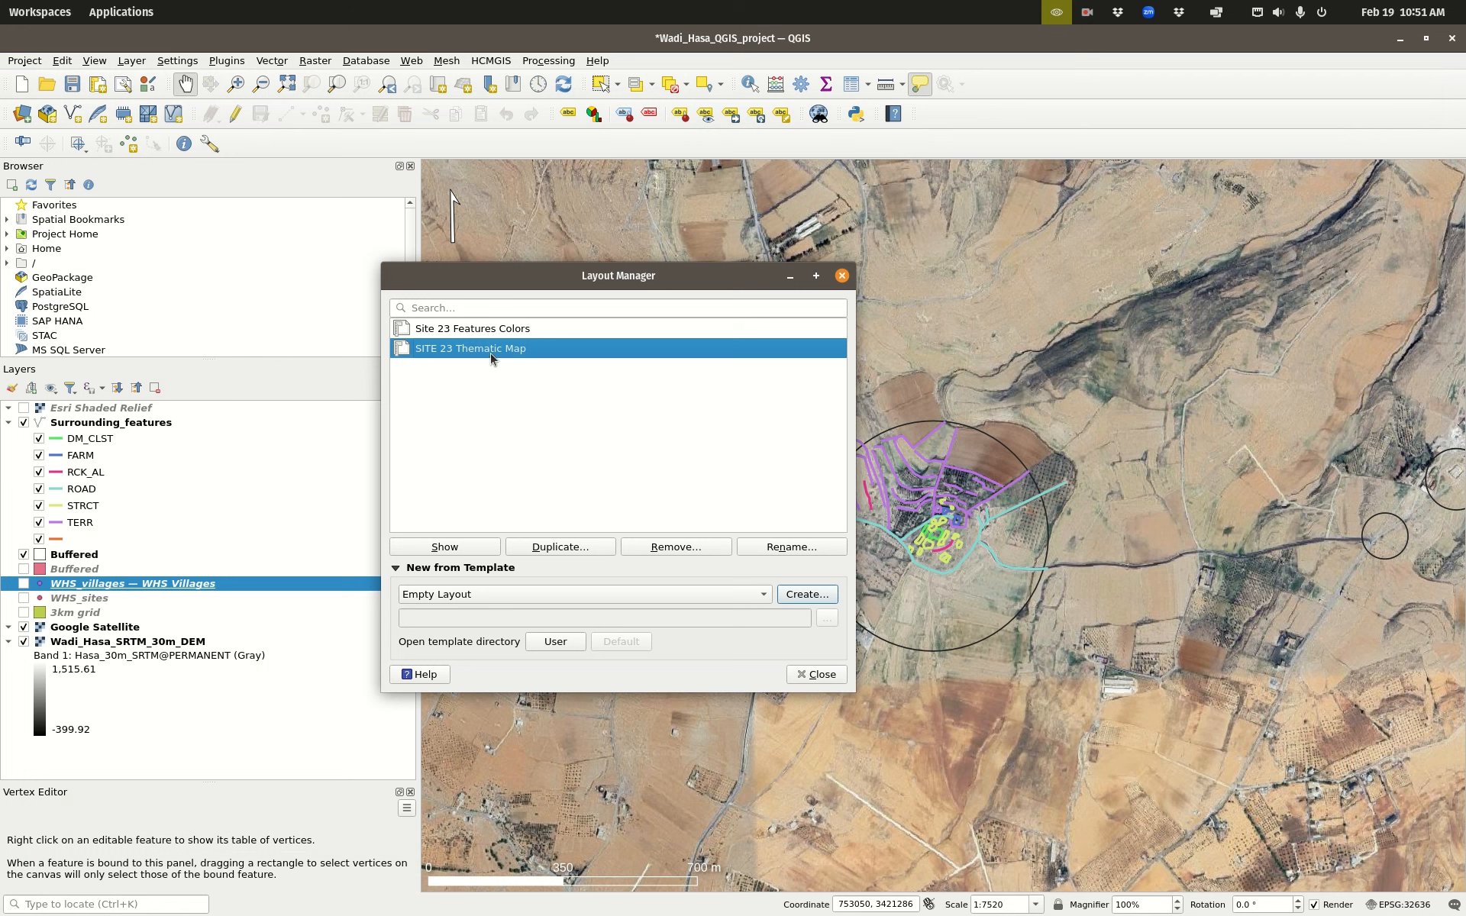
pyautogui.click(556, 548)
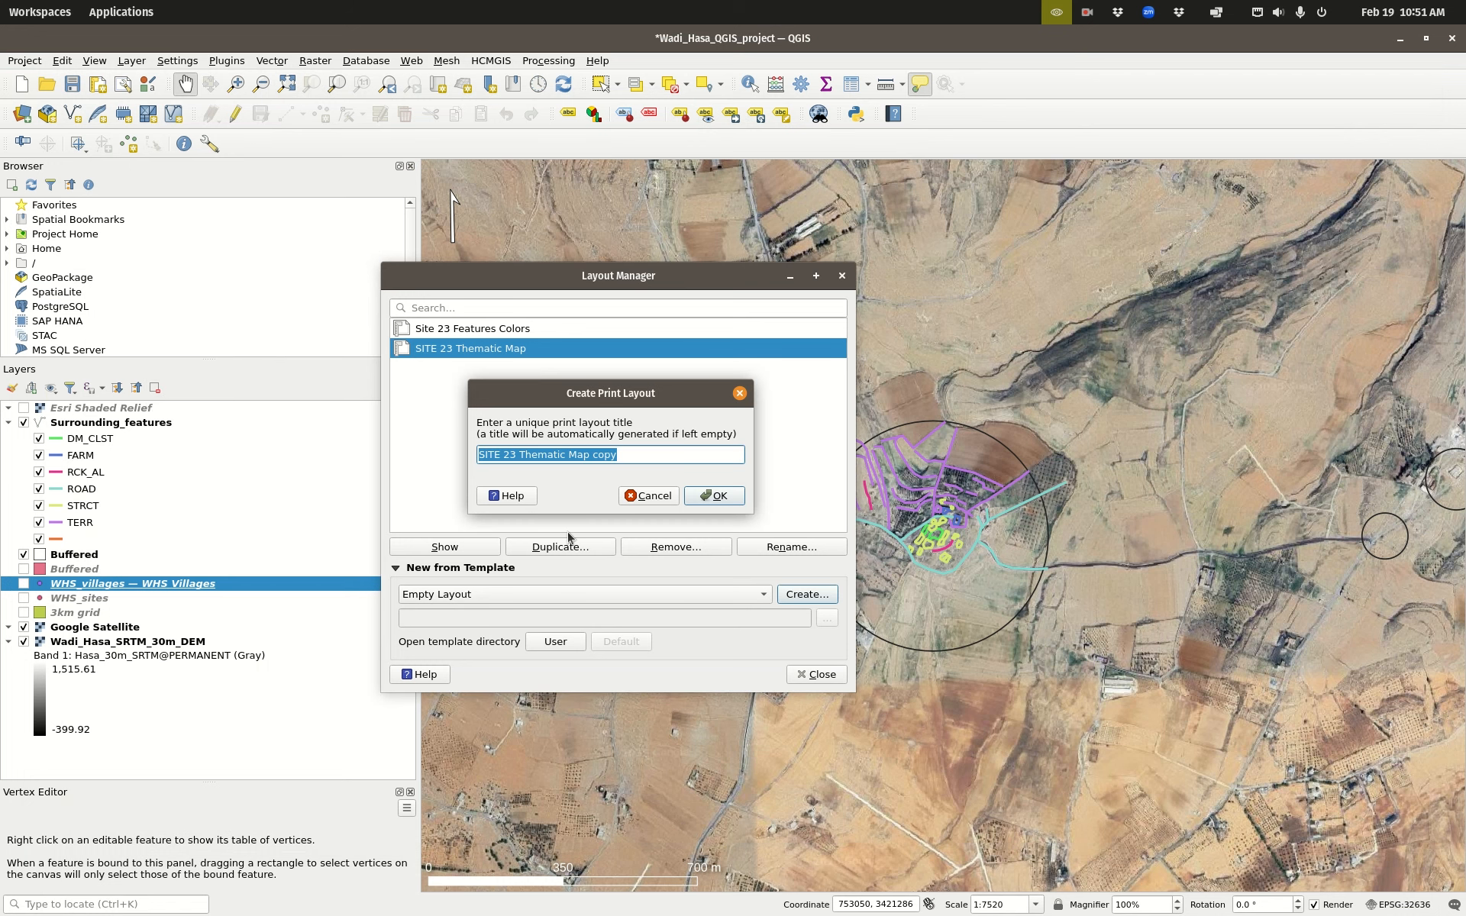
pyautogui.click(632, 453)
pyautogui.moveTo(632, 453); pyautogui.dragTo(592, 455)
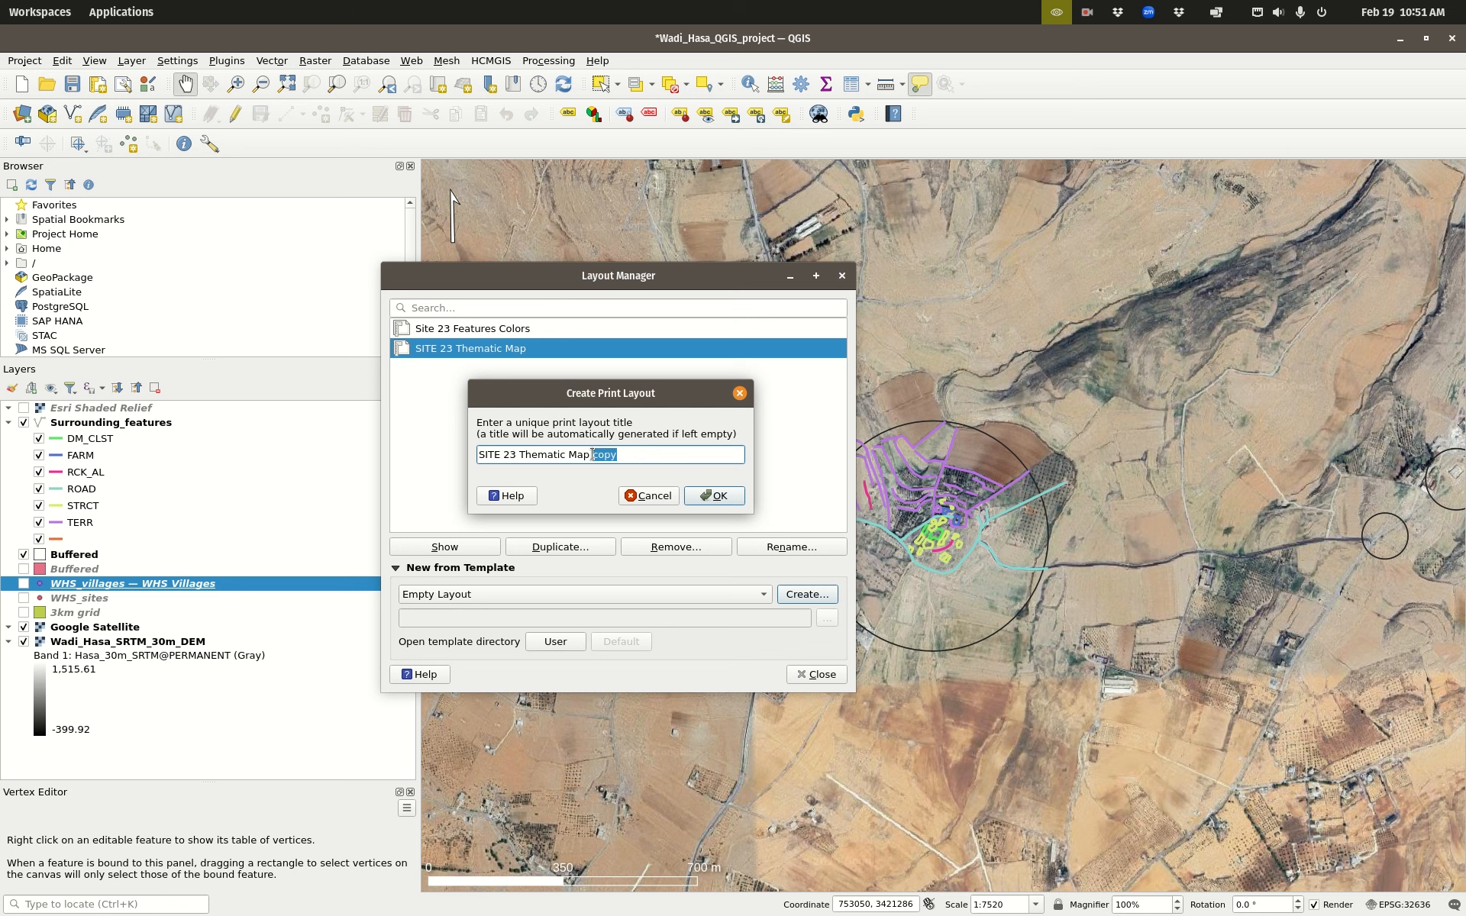
pyautogui.write('Version 2')
pyautogui.click(713, 496)
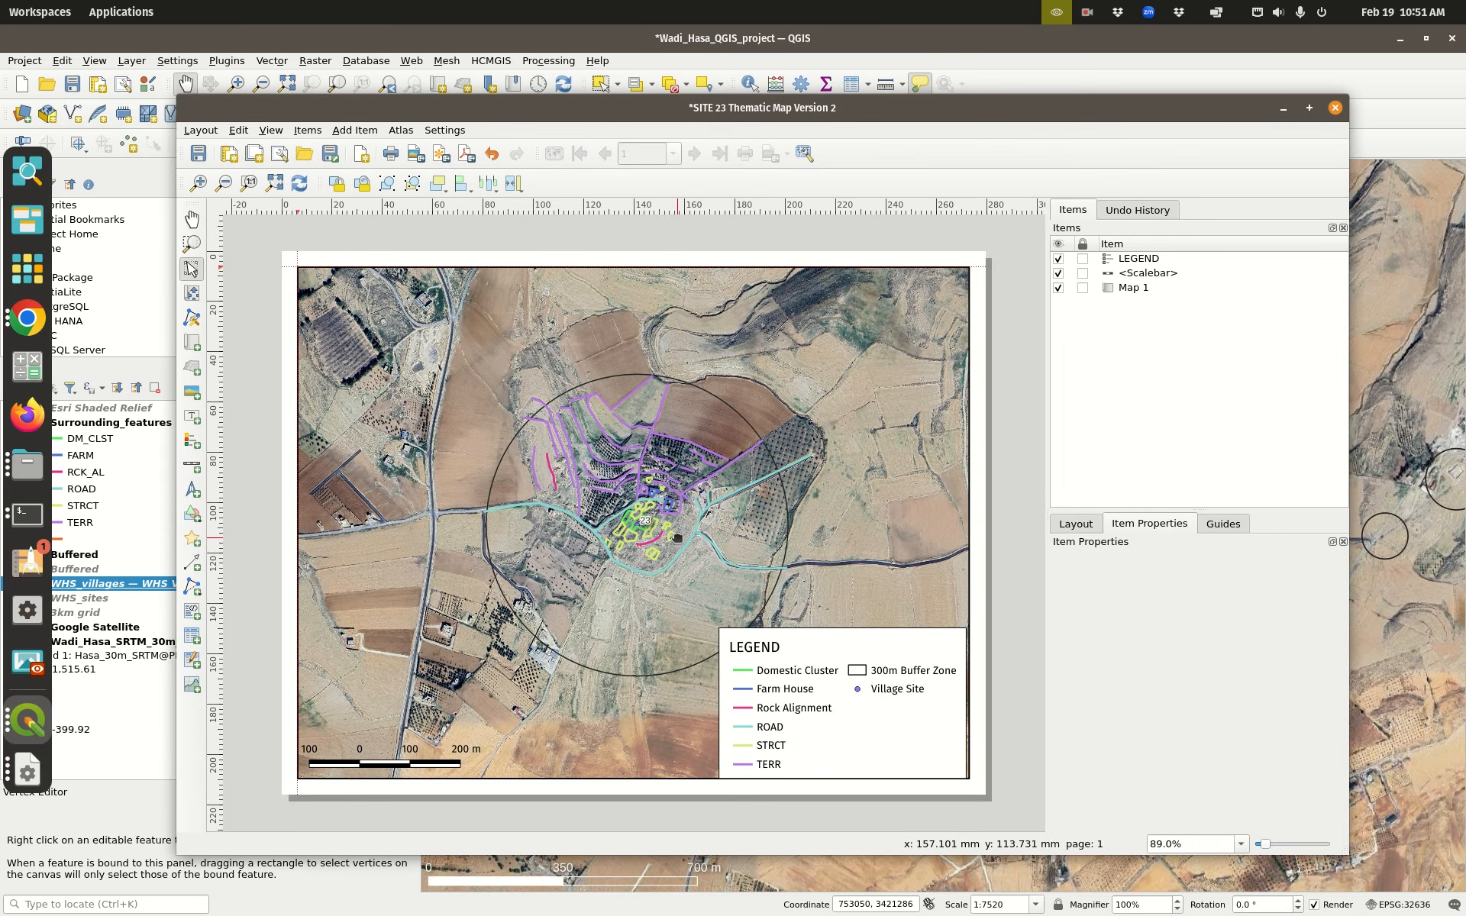
# Step: Save the project from the original SITE 23 Thematic Map layout, and bring the SITE 23 Thematic Map Version 2 layout to the front
pyautogui.moveTo(2, 2)
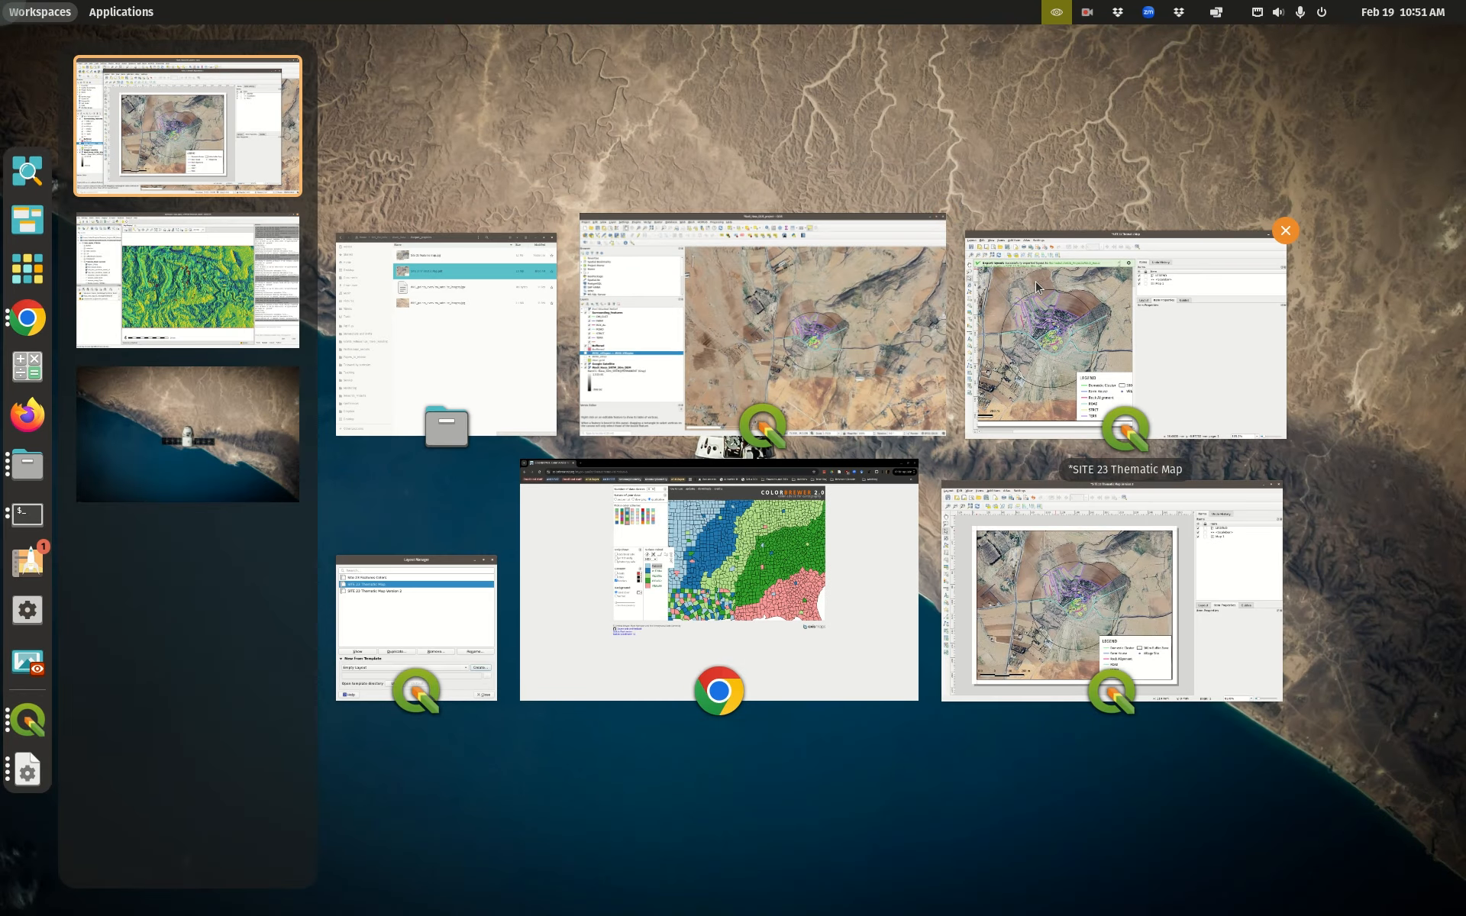
pyautogui.click(1035, 281)
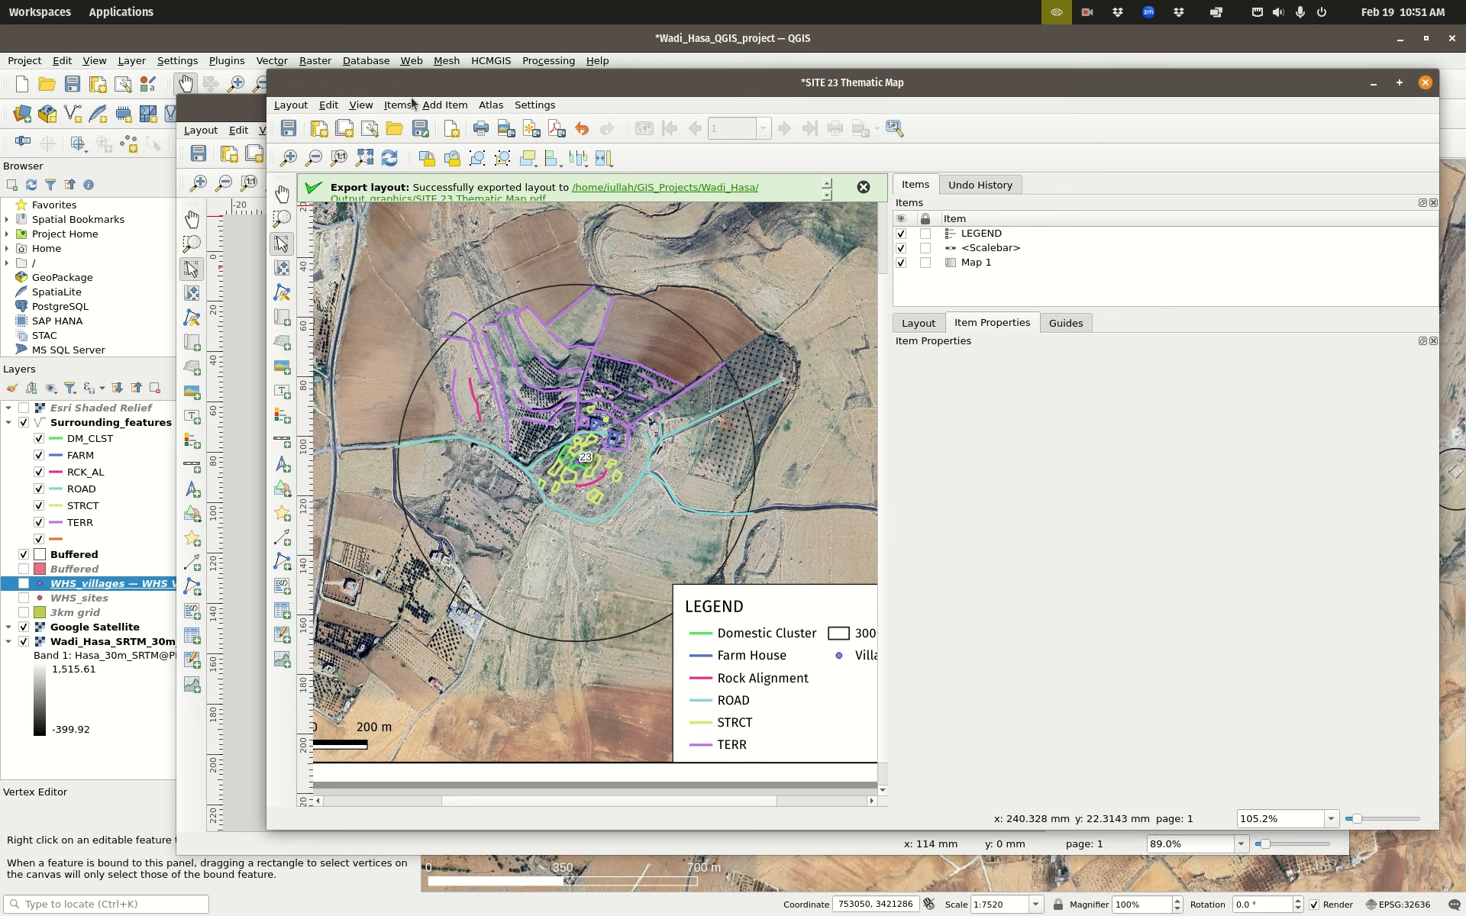
pyautogui.click(288, 128)
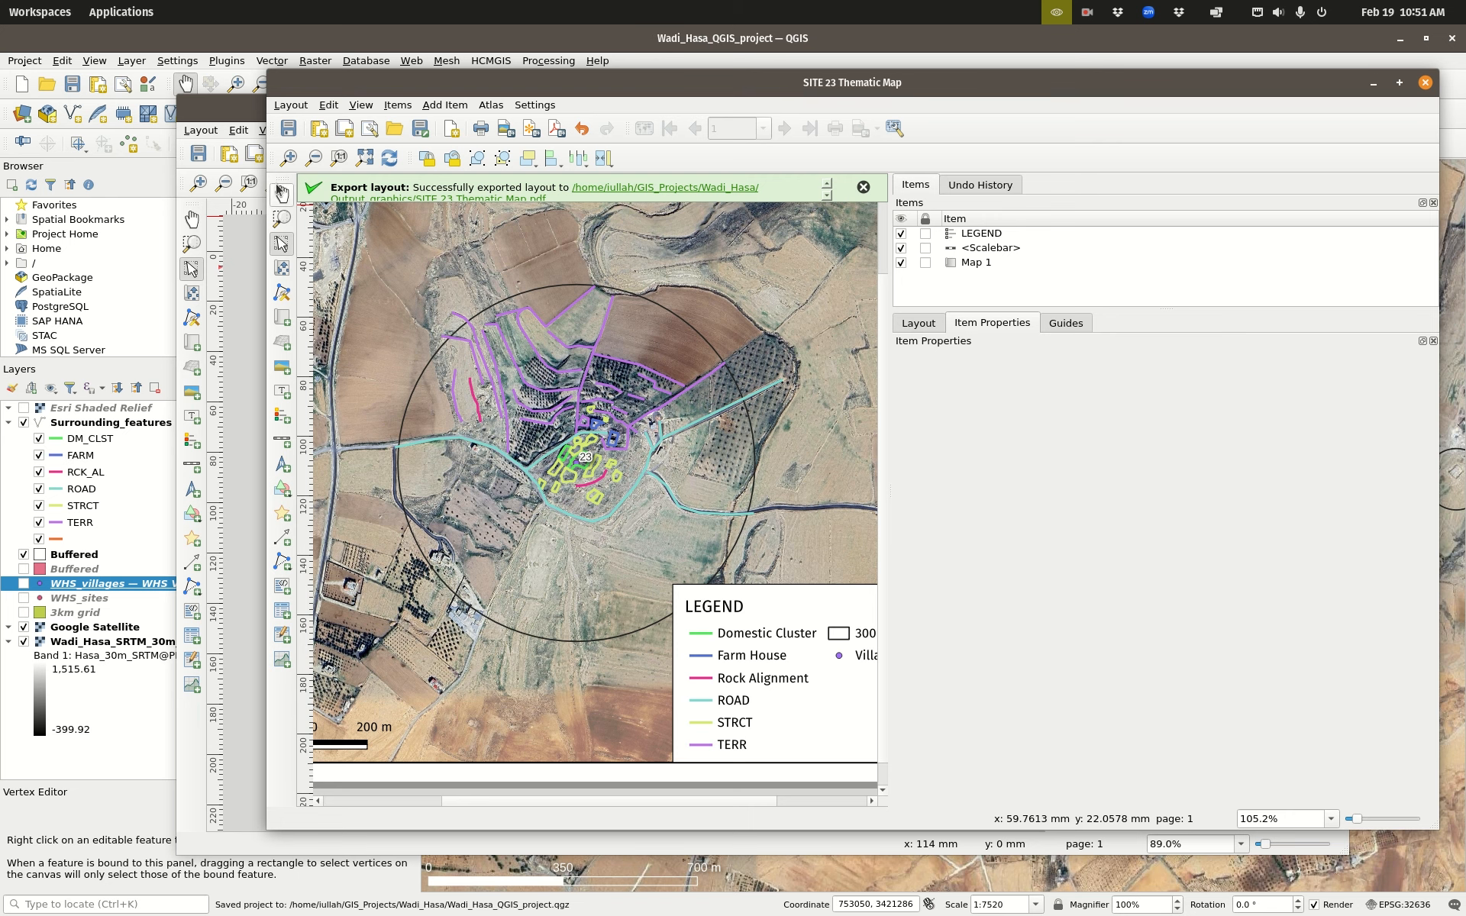
pyautogui.click(228, 108)
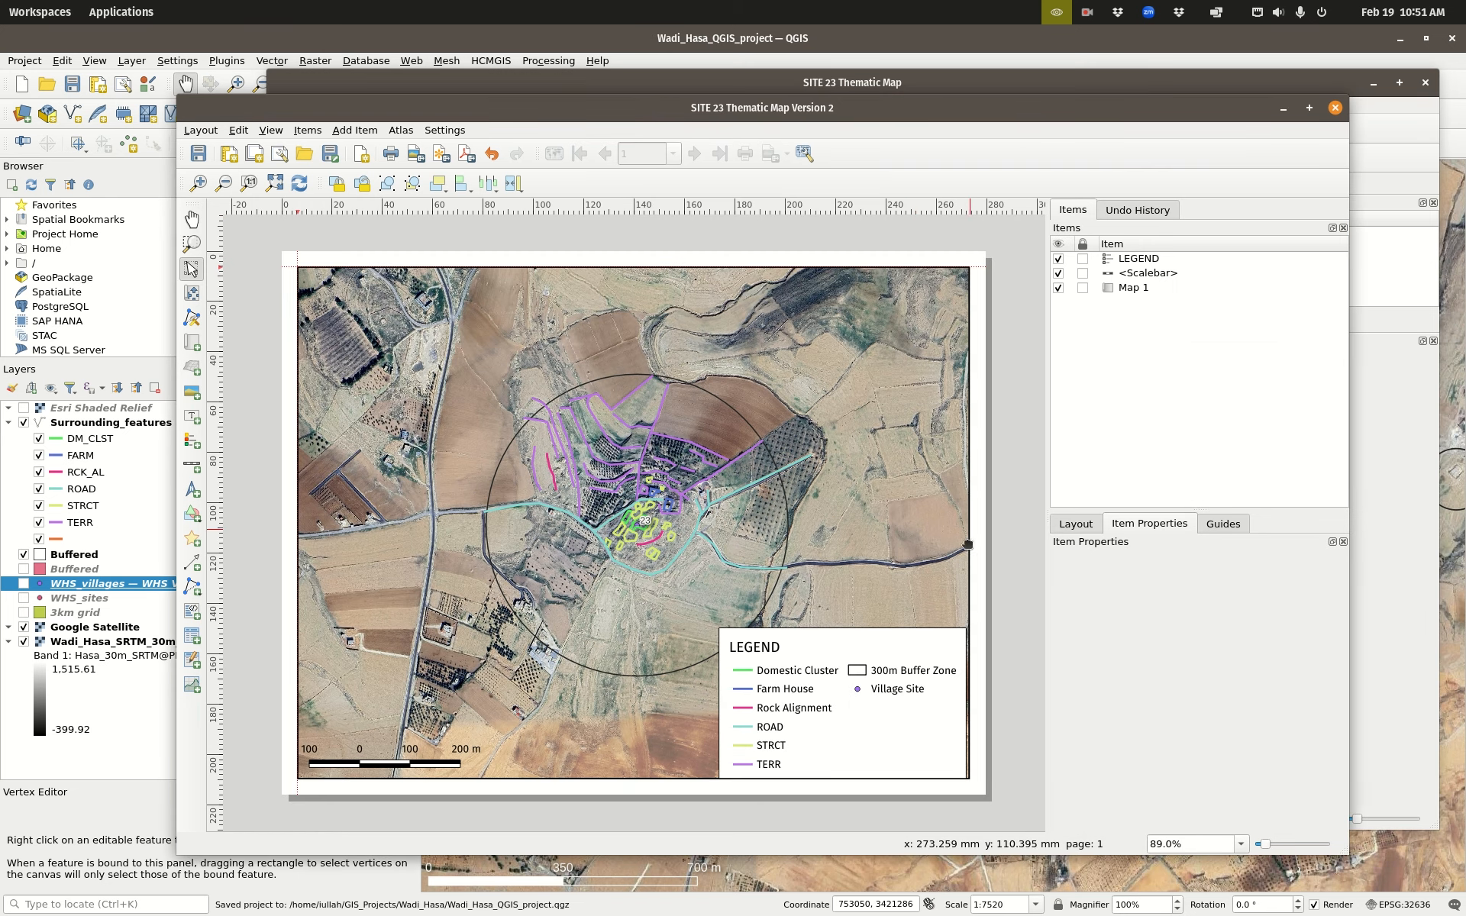
pyautogui.moveTo(891, 110); pyautogui.dragTo(777, 91)
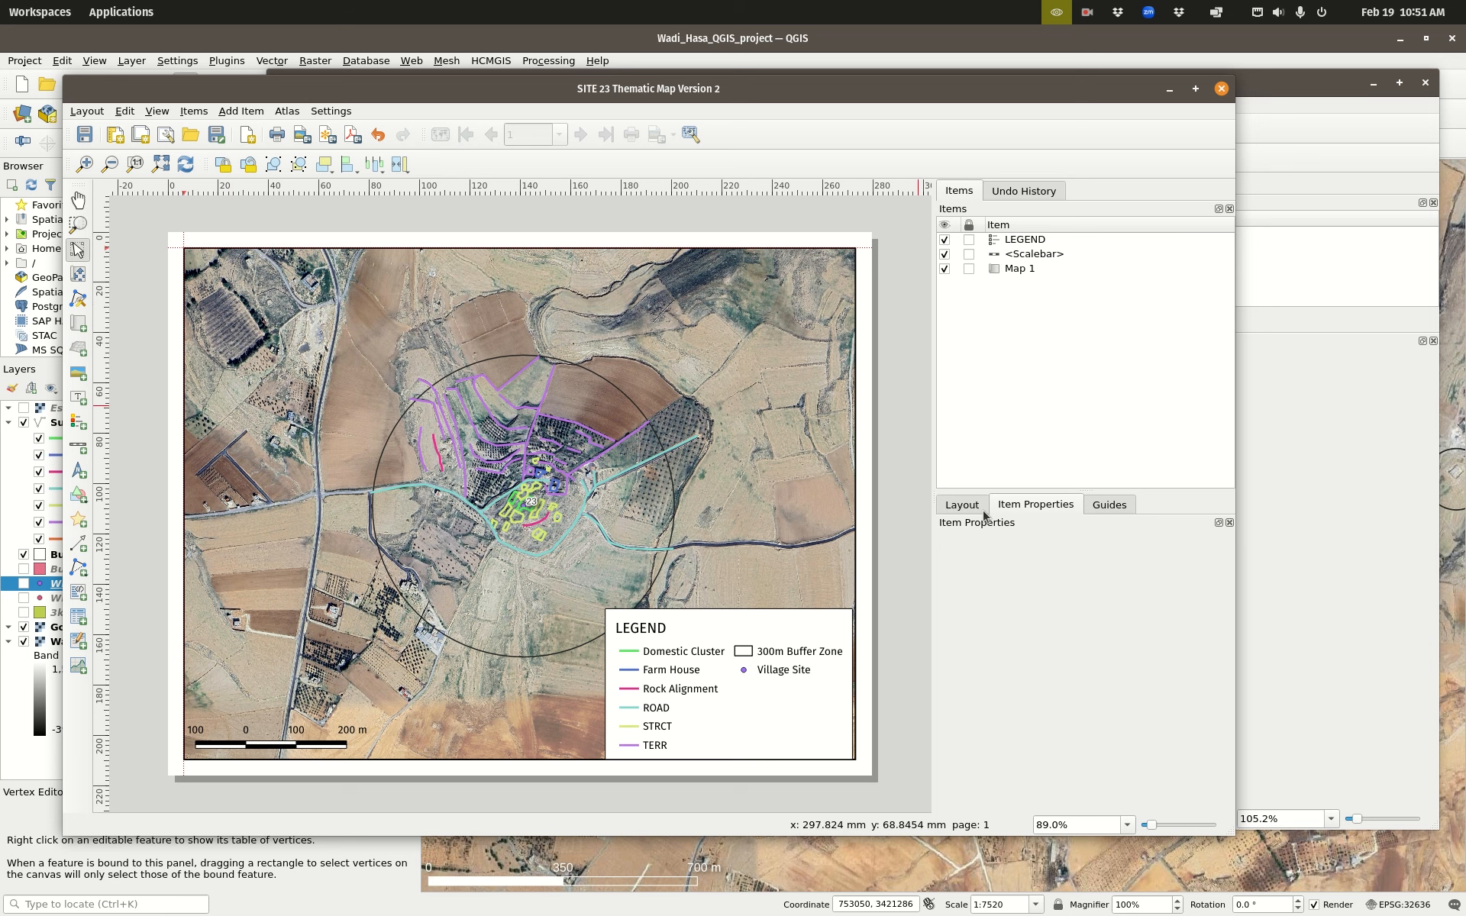
# Step: Add a second map as a rectangular inset inside the upper-left corner of Map 1
pyautogui.click(1017, 270)
pyautogui.click(983, 504)
pyautogui.click(1015, 506)
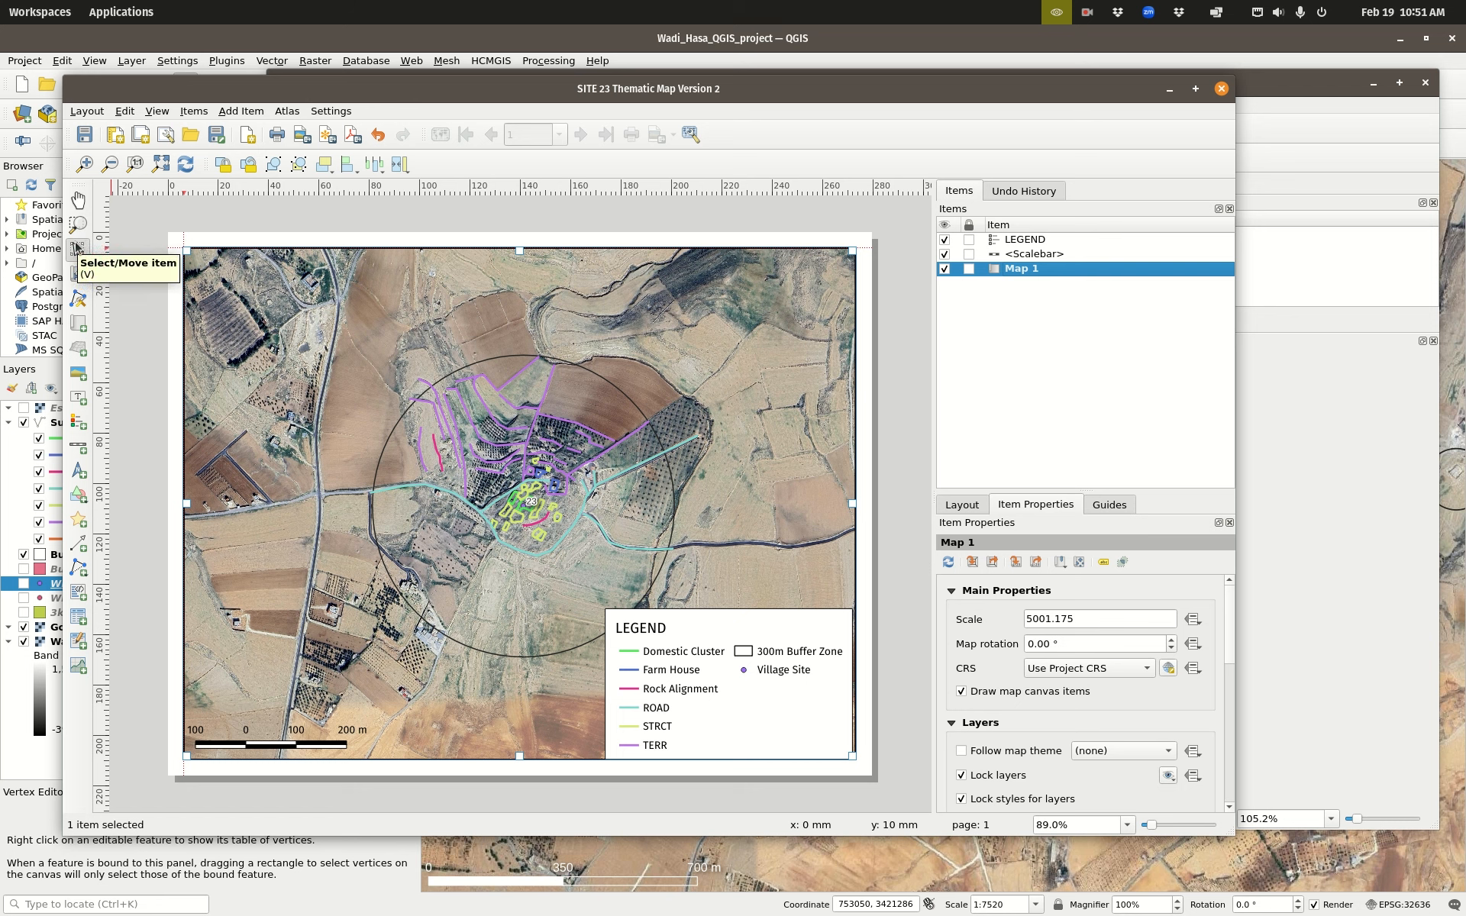
pyautogui.click(77, 322)
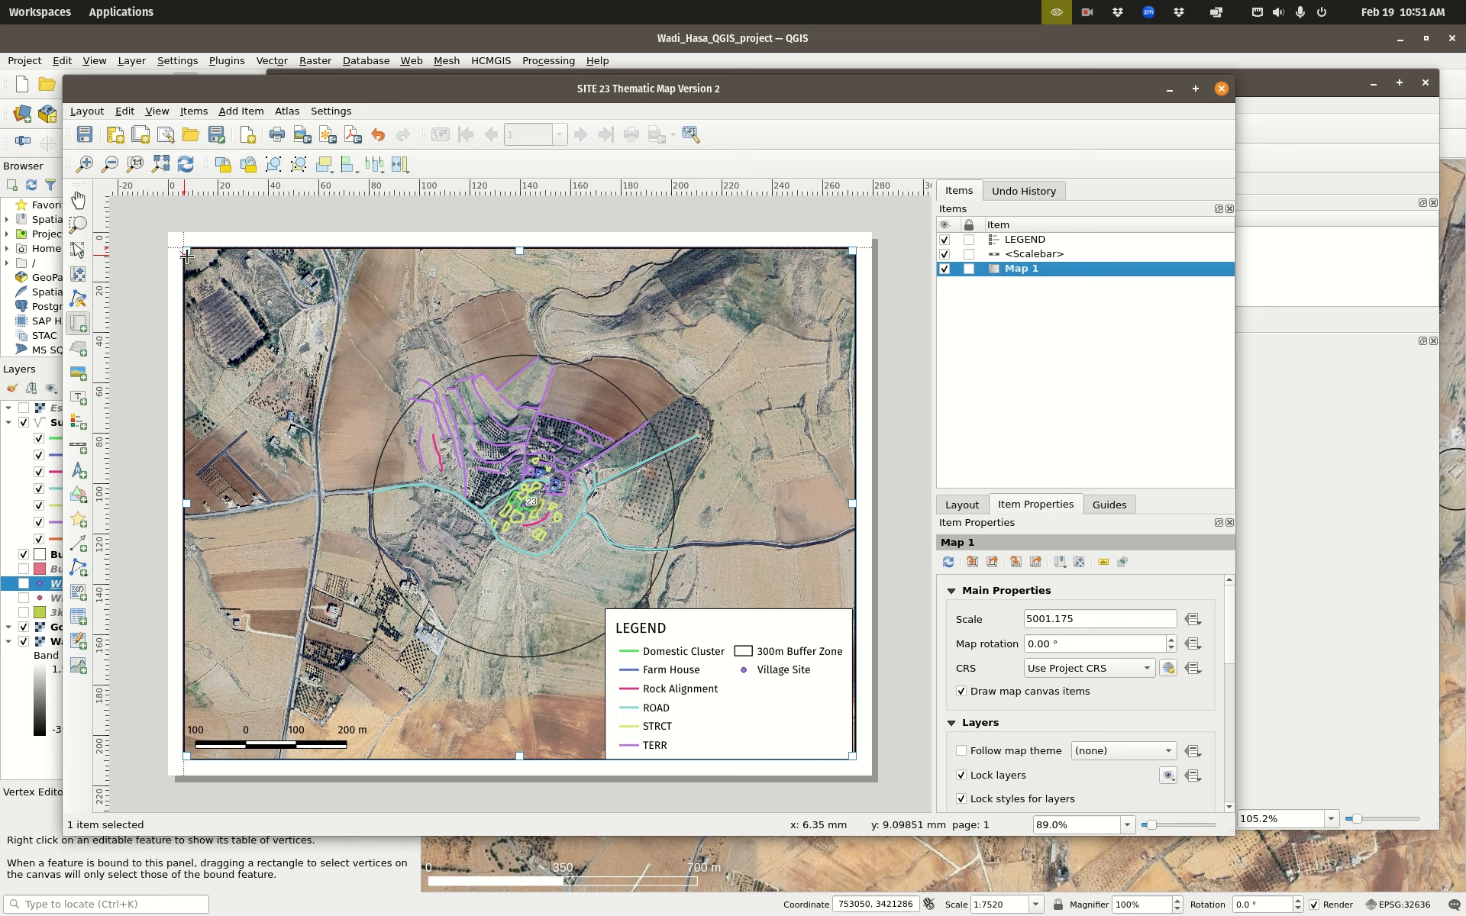
pyautogui.moveTo(187, 256); pyautogui.dragTo(433, 414)
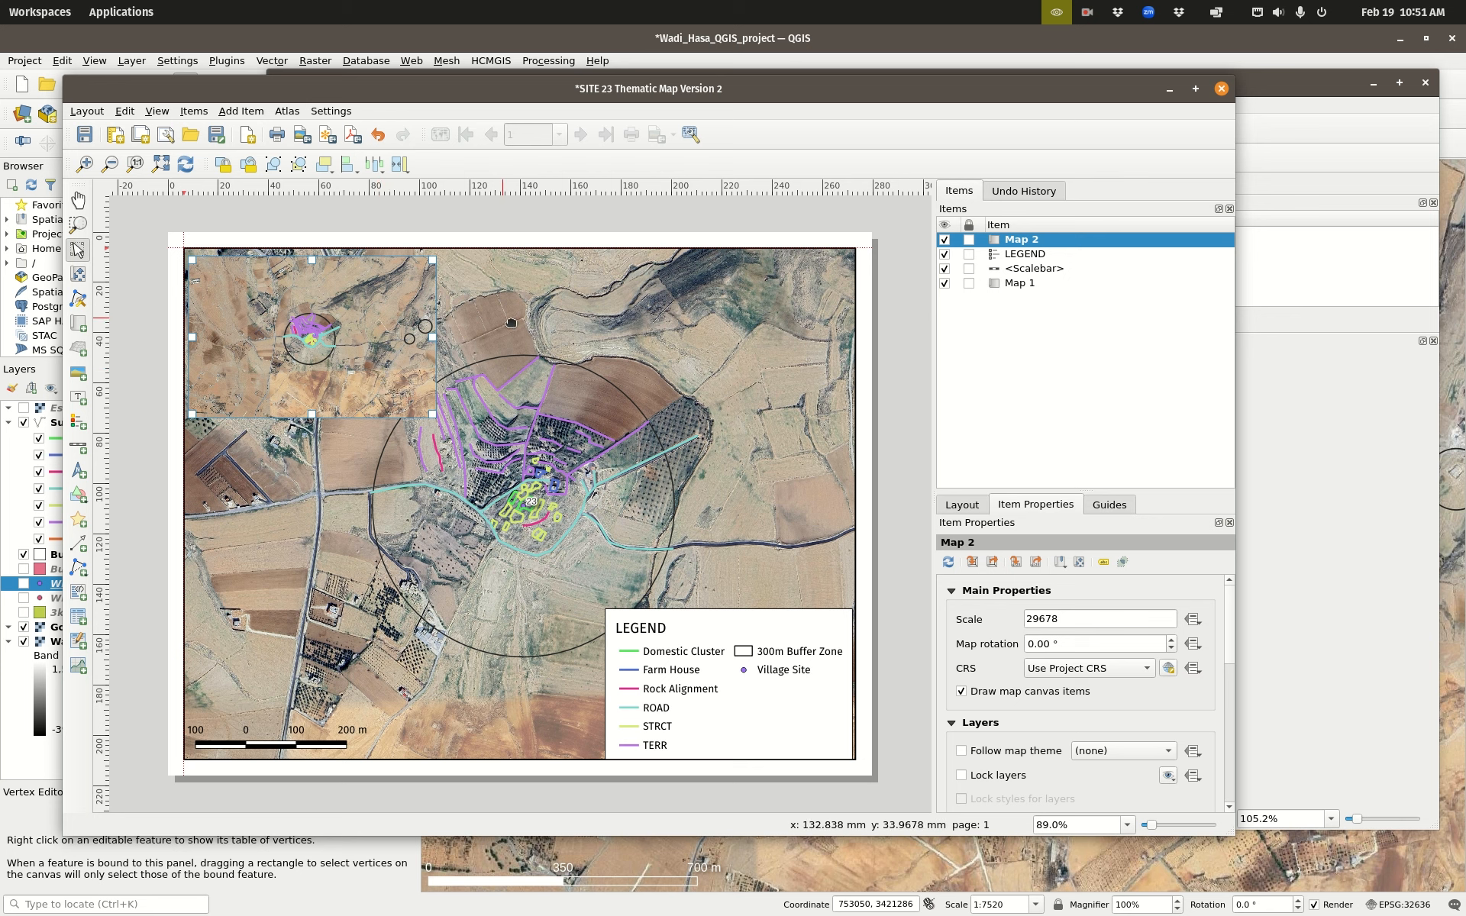
# Step: Check Map 1's layer locks, and in the main project hide Surrounding_features, the visible Buffered layer and Wadi_Hasa_SRTM_30m_DEM, and show WHS_villages
pyautogui.click(1011, 285)
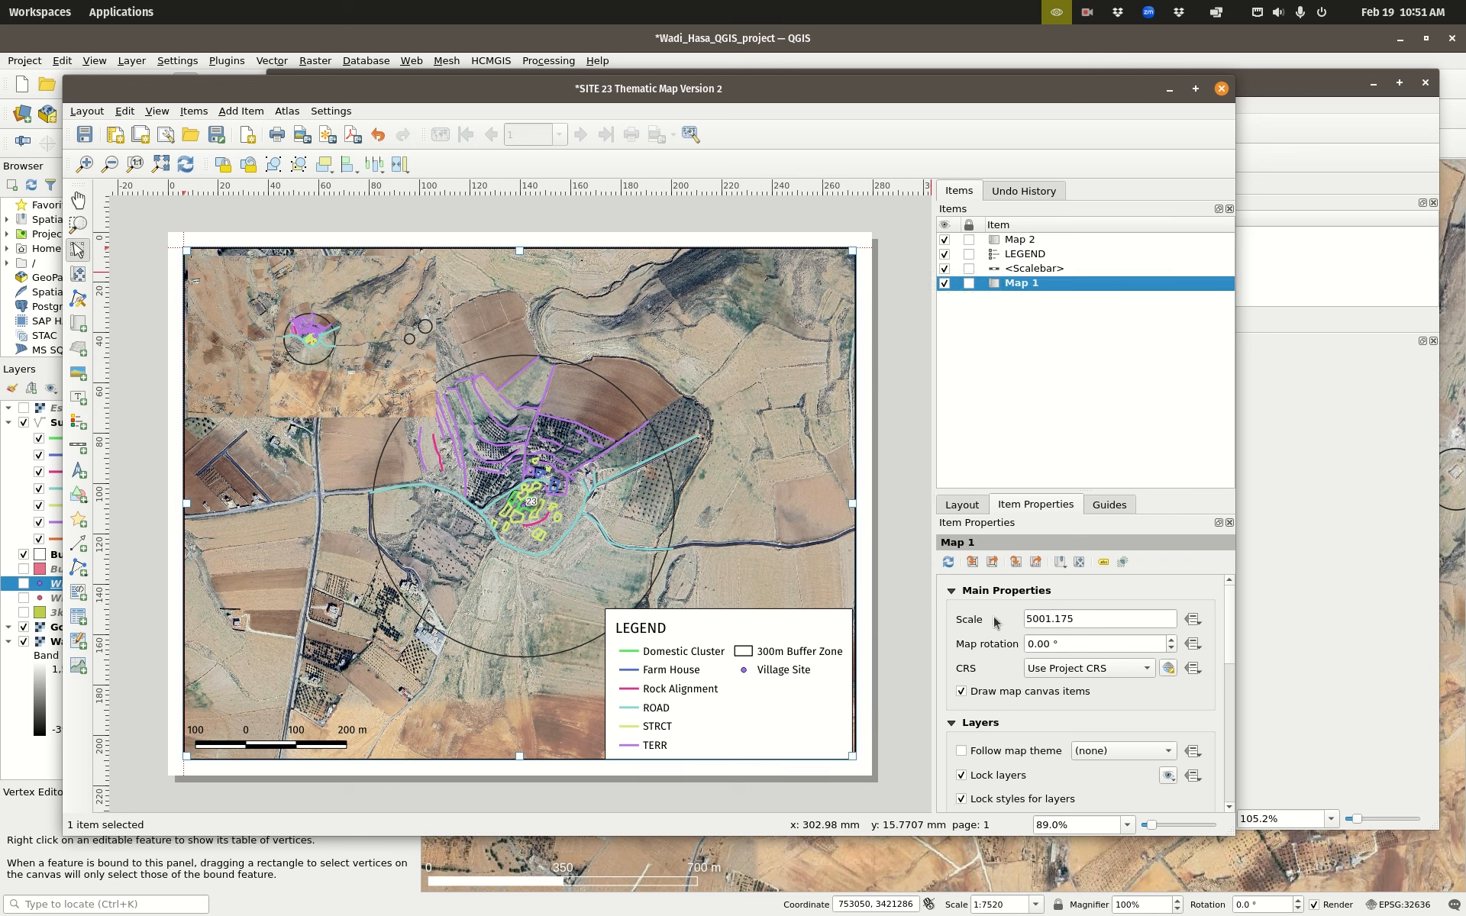
pyautogui.scroll(-3, 986, 646)
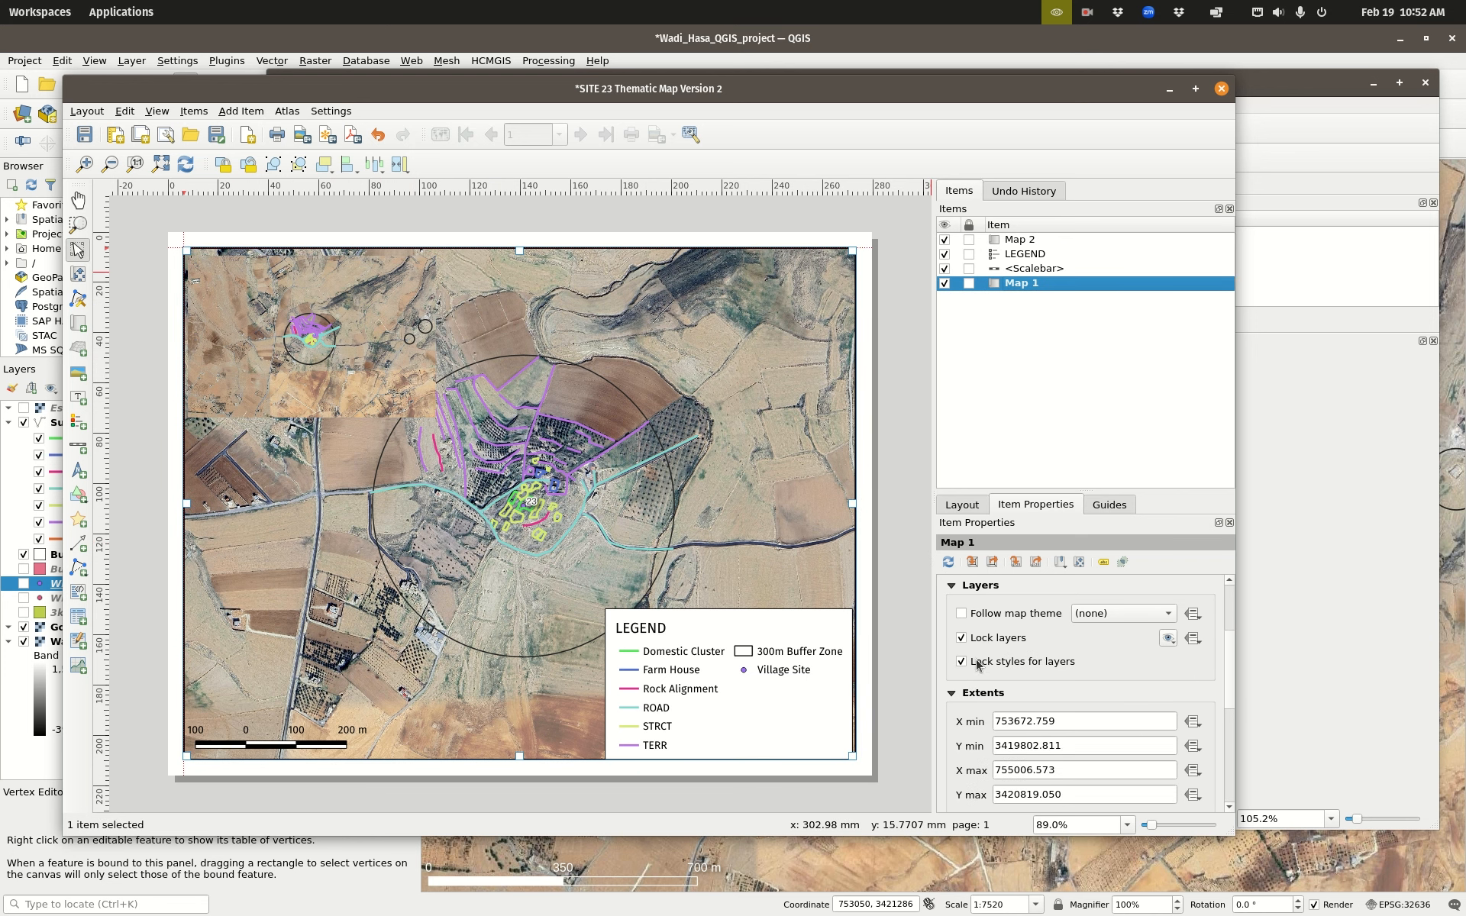
pyautogui.click(923, 50)
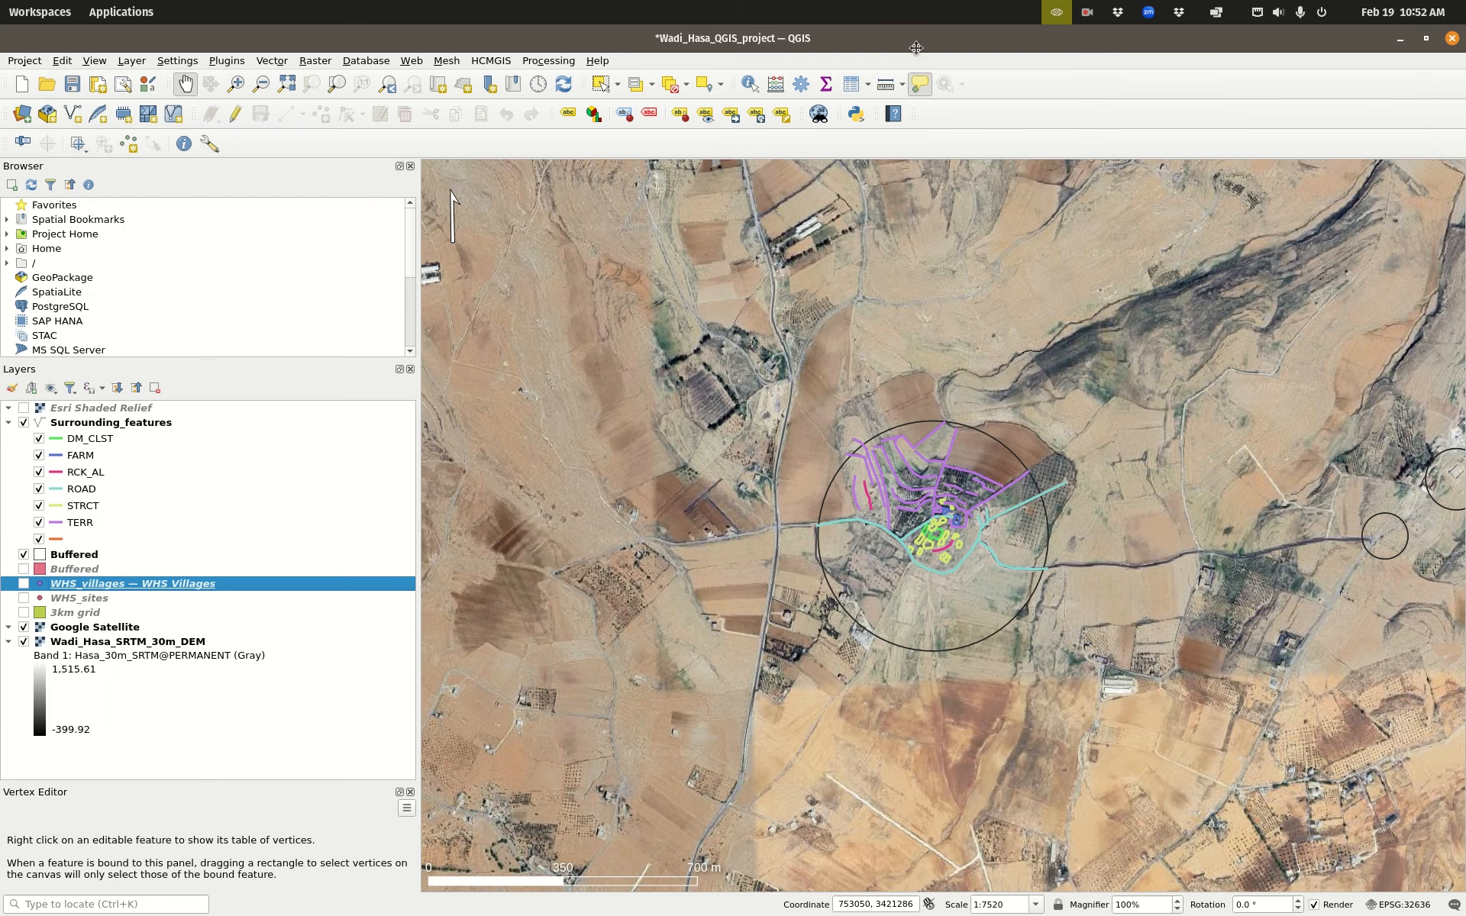
pyautogui.click(23, 423)
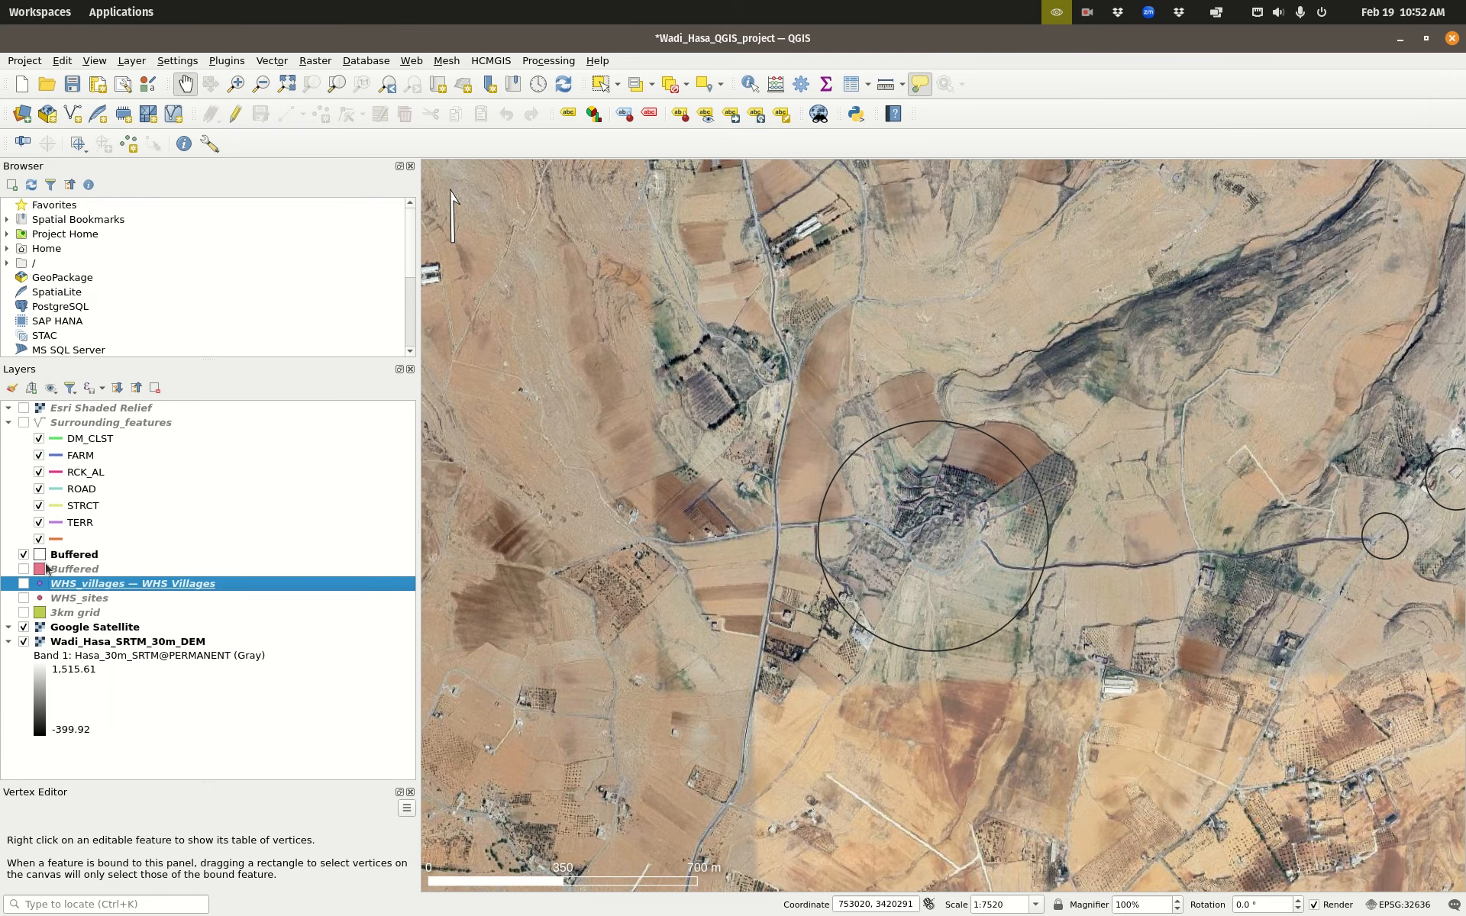
pyautogui.click(24, 555)
pyautogui.click(23, 584)
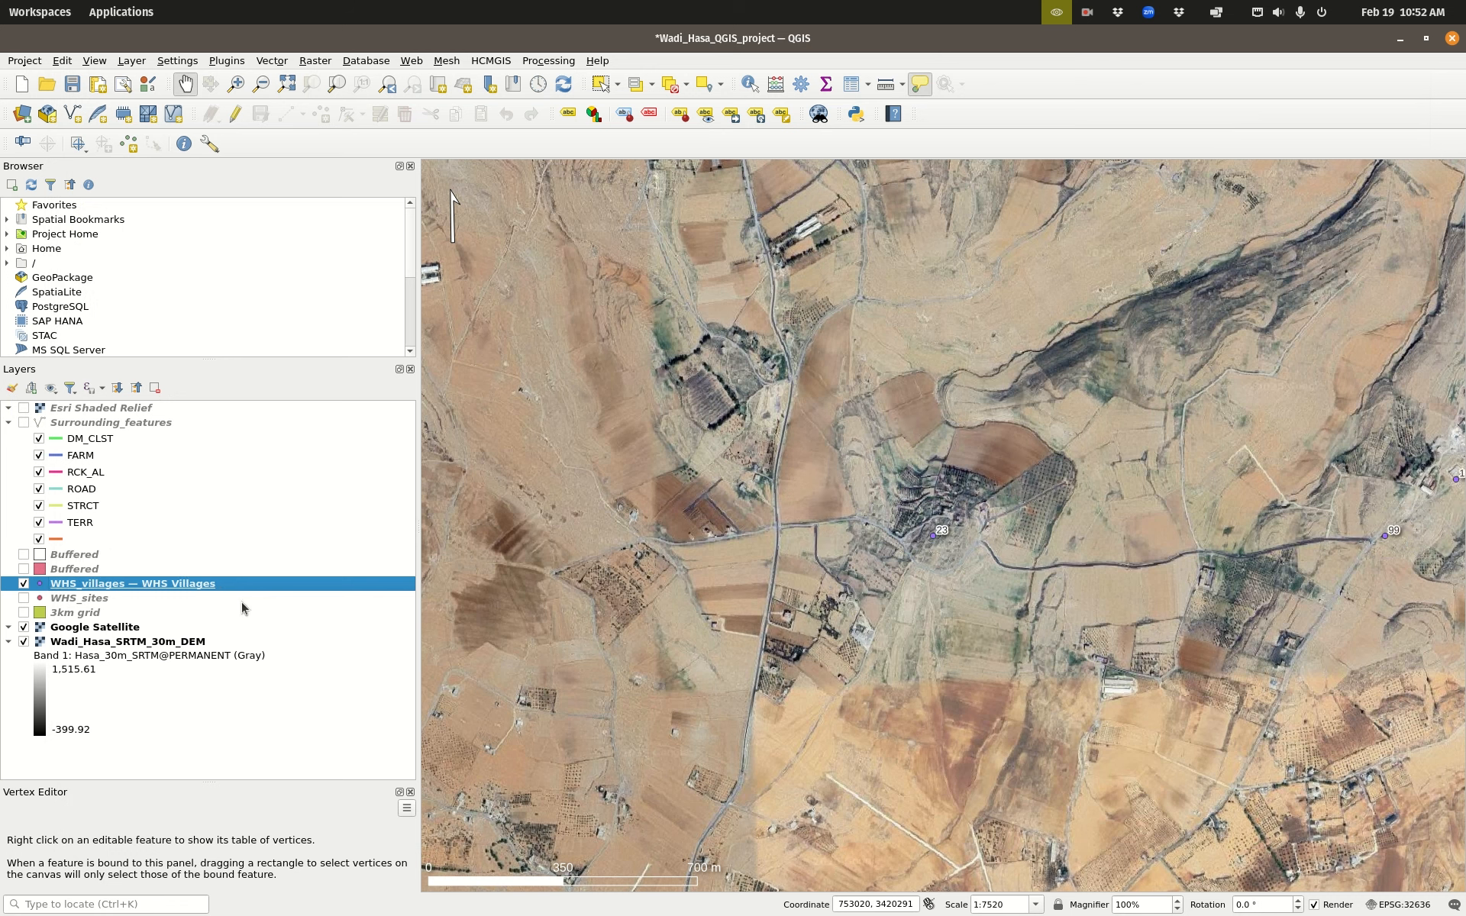
pyautogui.click(24, 641)
# Step: Review the regional spread of village sites in the main project, and refresh Map 2 in the Version 2 layout with the current layers
pyautogui.scroll(-3, 878, 477)
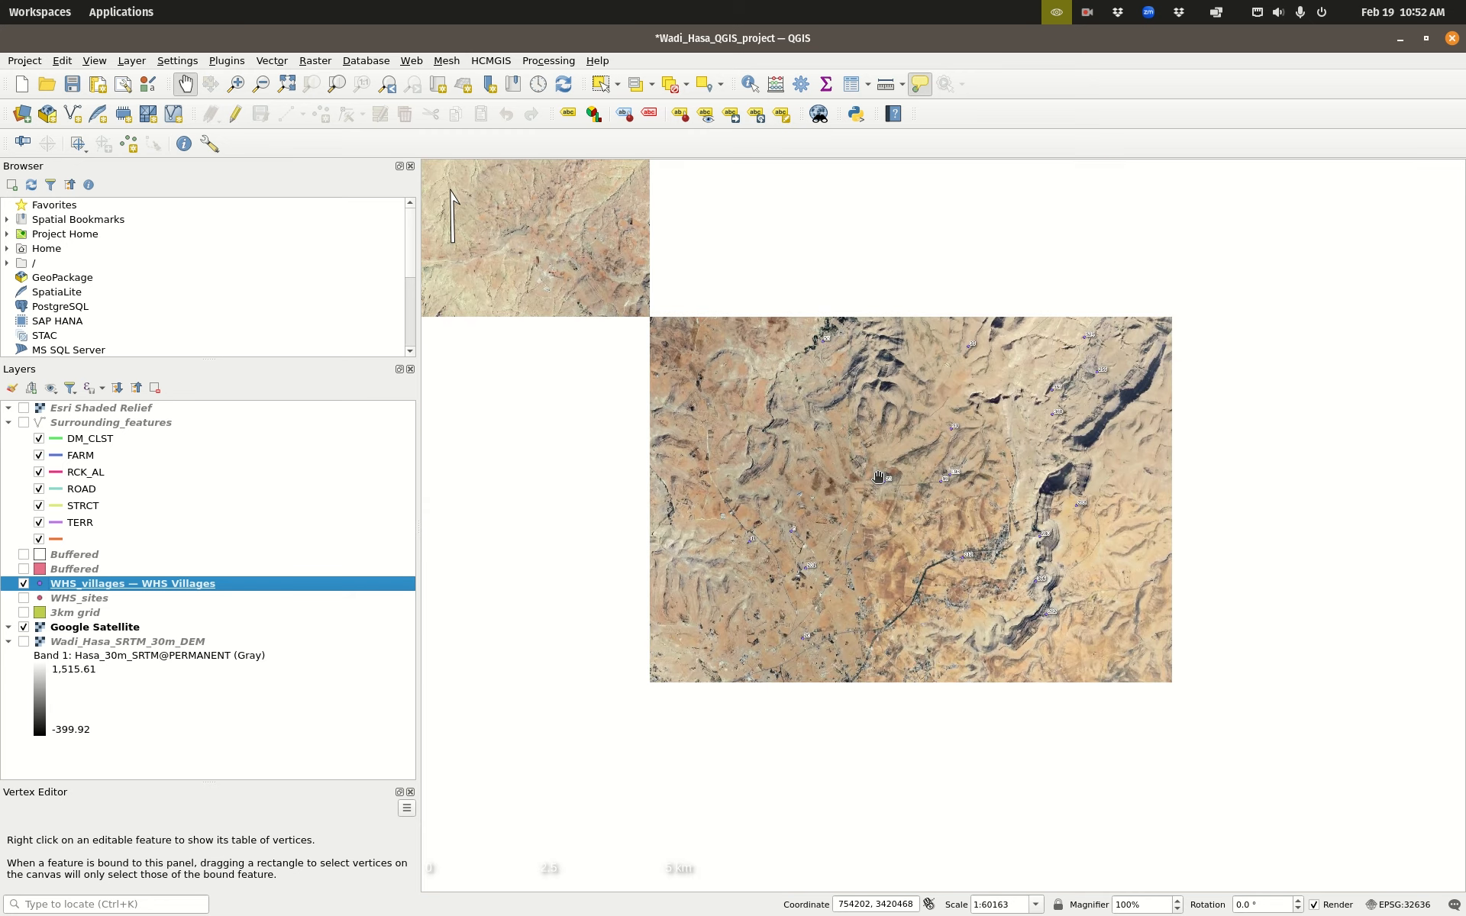
pyautogui.scroll(-1, 878, 477)
pyautogui.moveTo(930, 486); pyautogui.dragTo(882, 618)
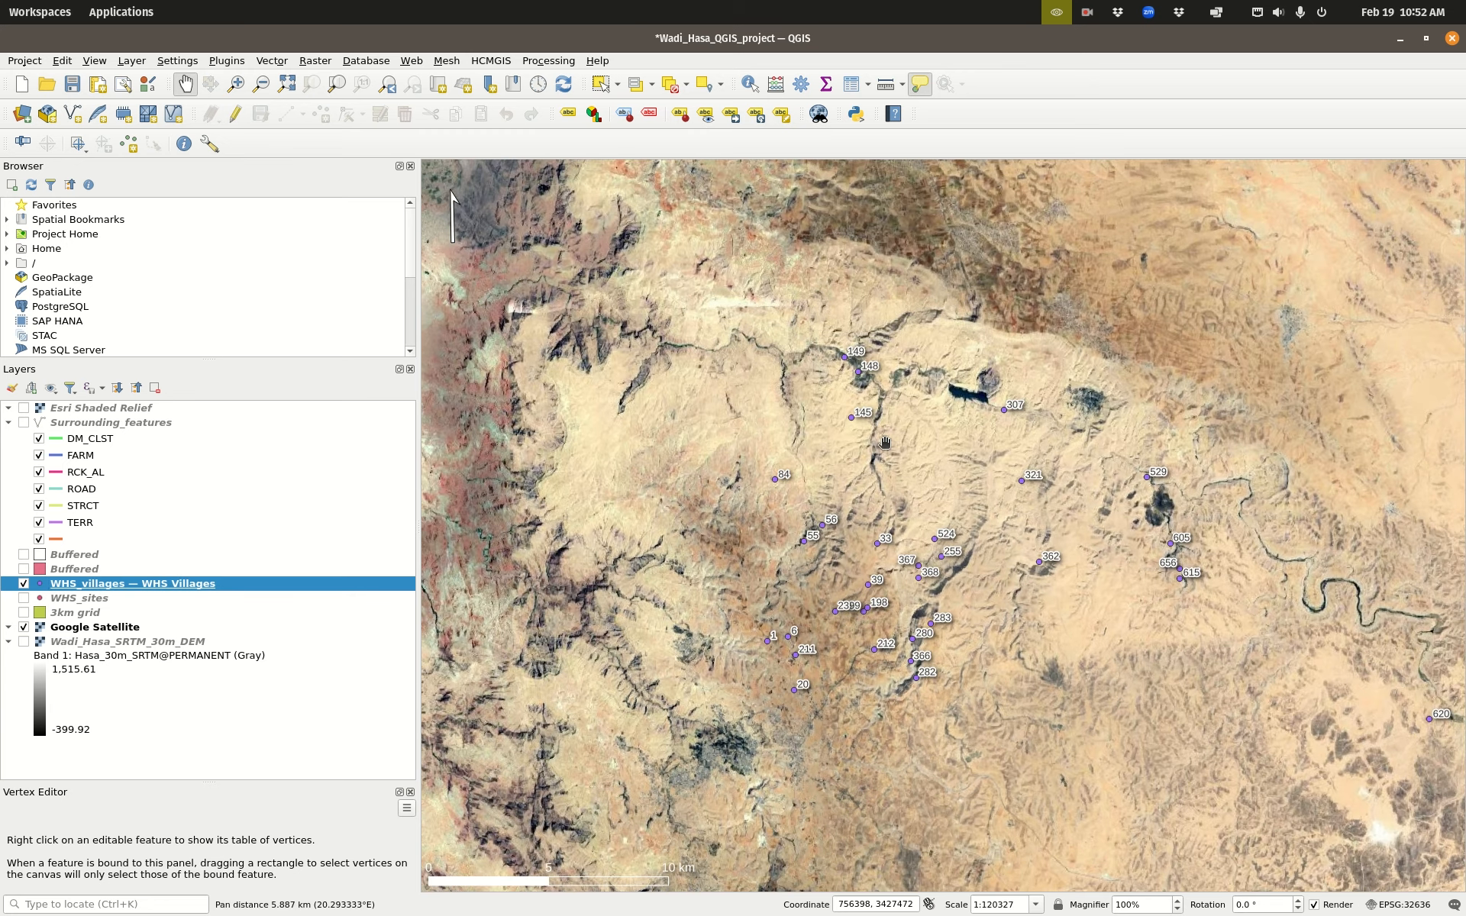
pyautogui.scroll(-1, 885, 442)
pyautogui.scroll(1, 910, 442)
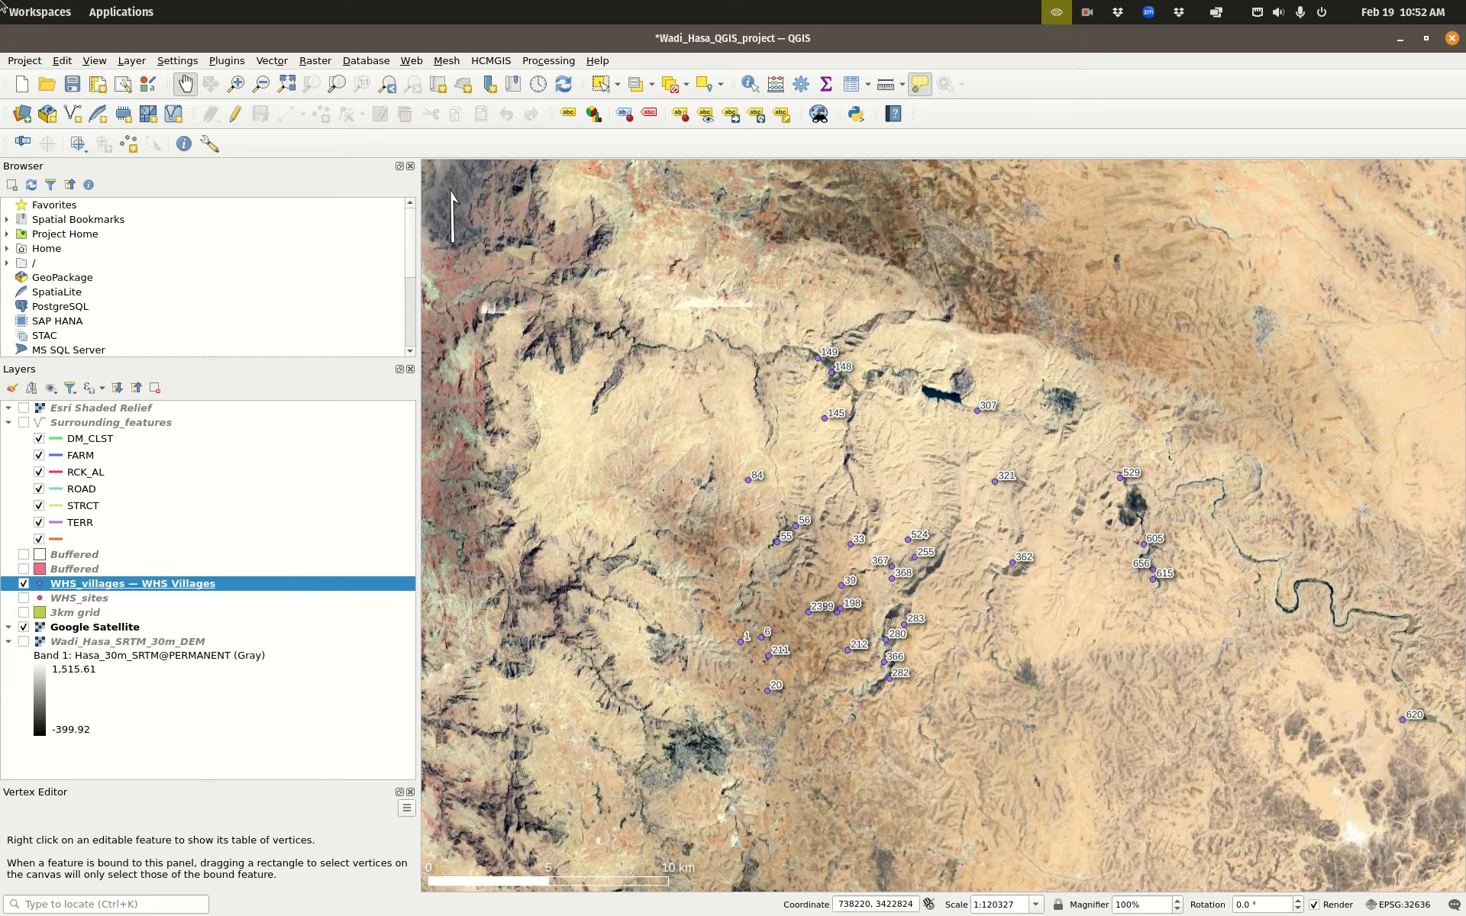
pyautogui.moveTo(4, 6)
pyautogui.click(822, 341)
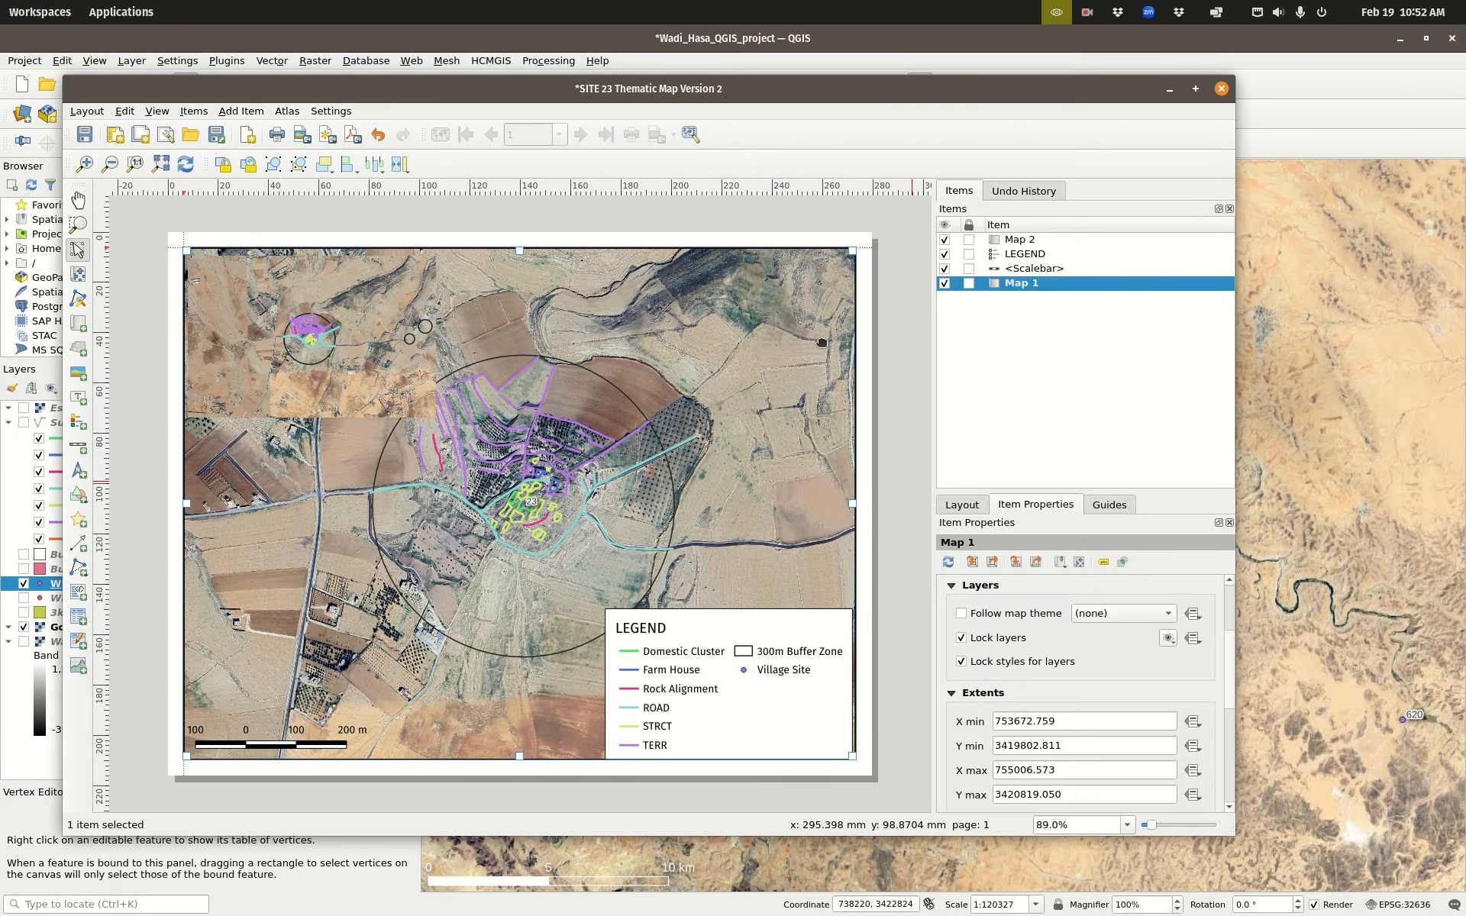
pyautogui.click(1011, 243)
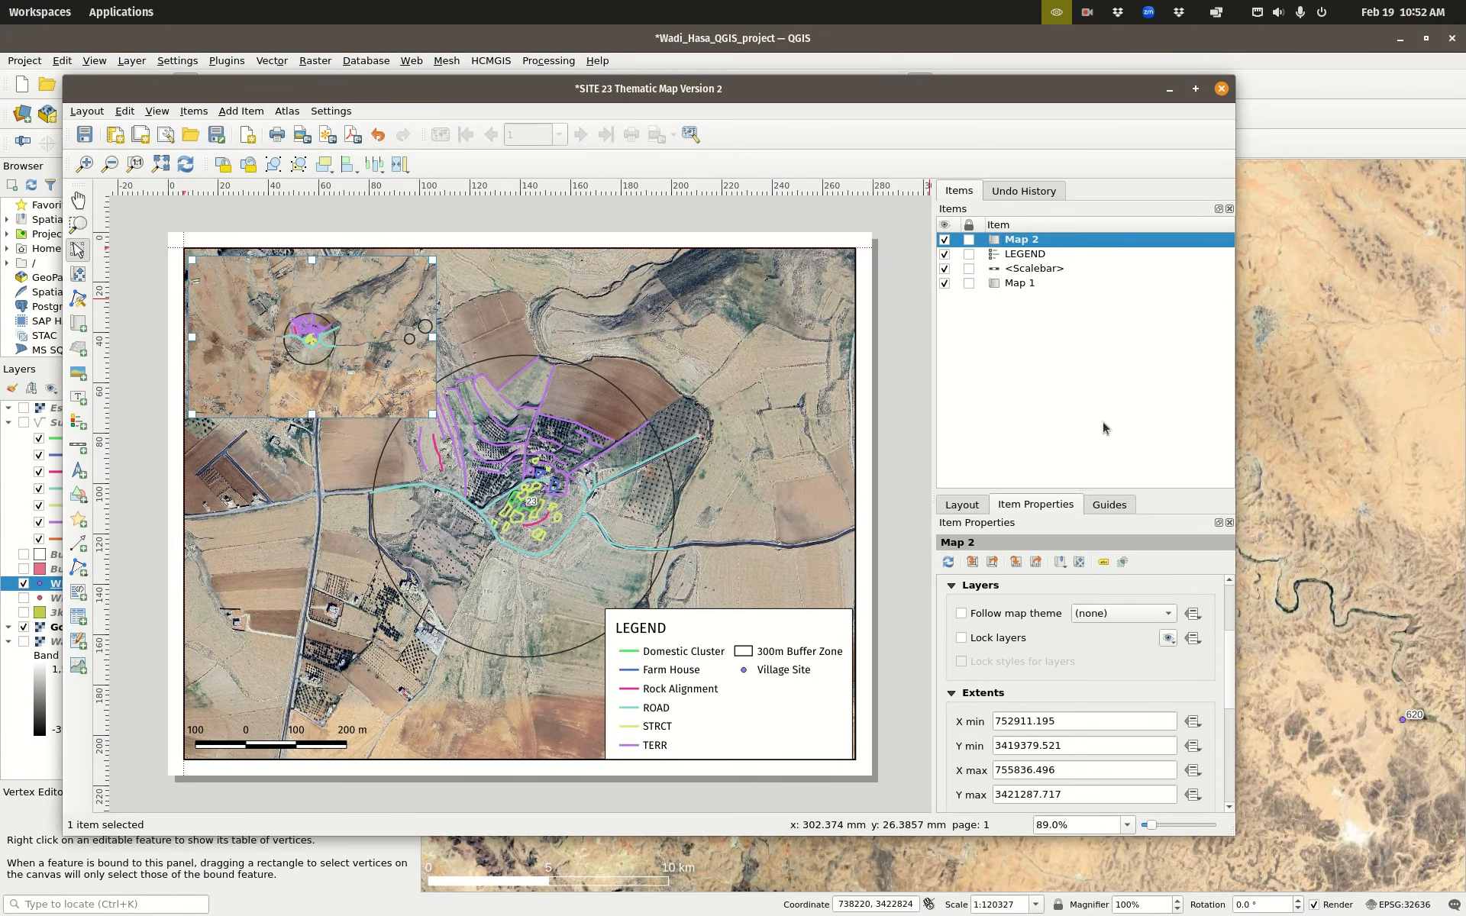
pyautogui.click(948, 562)
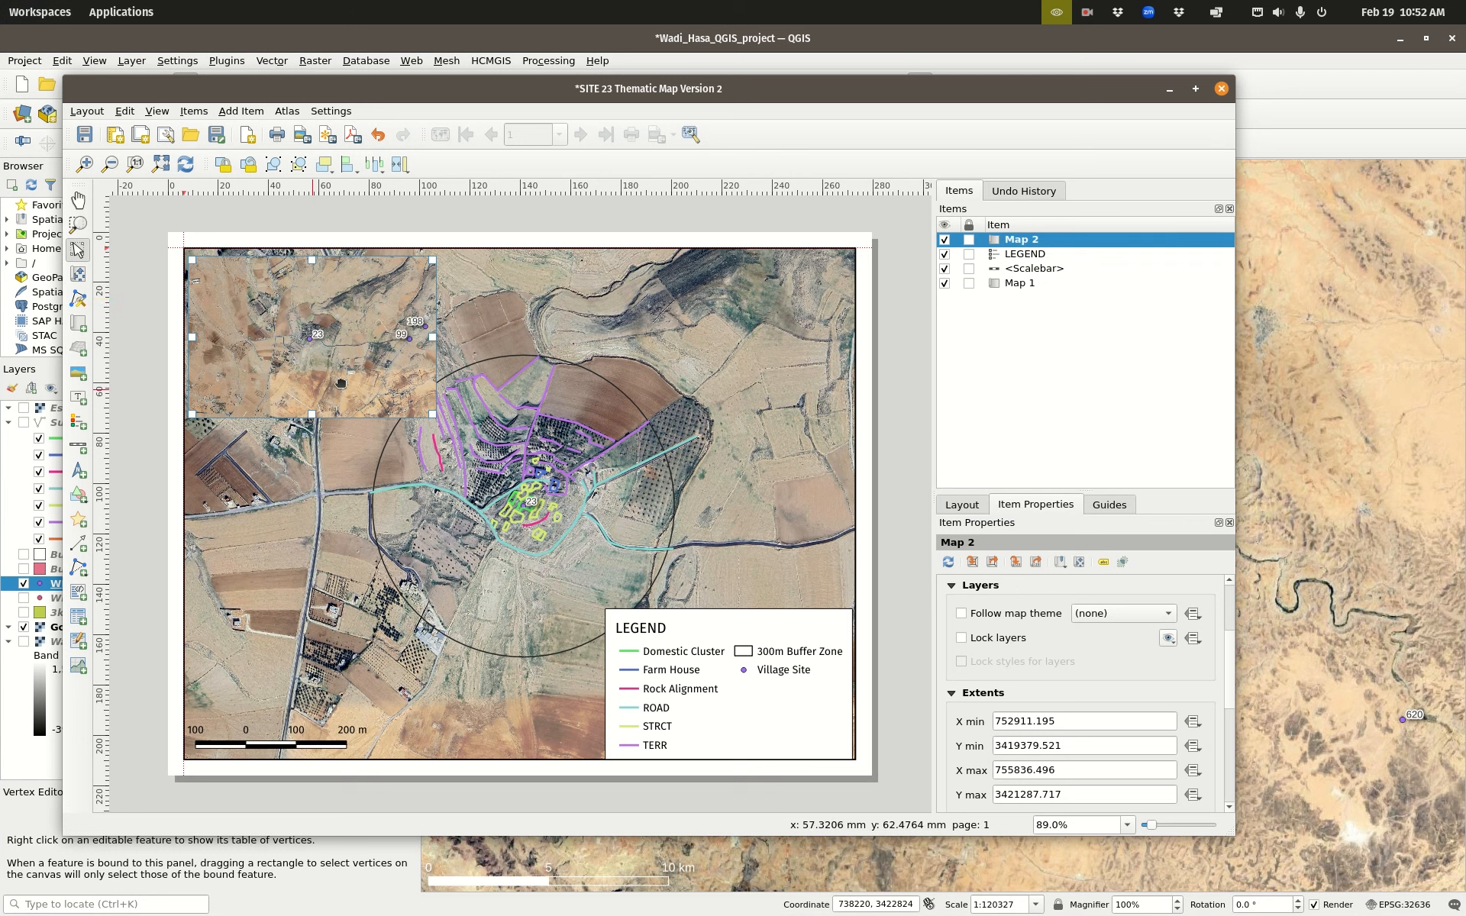
# Step: Set the scale of Map 2 to 500000
pyautogui.scroll(3, 1055, 691)
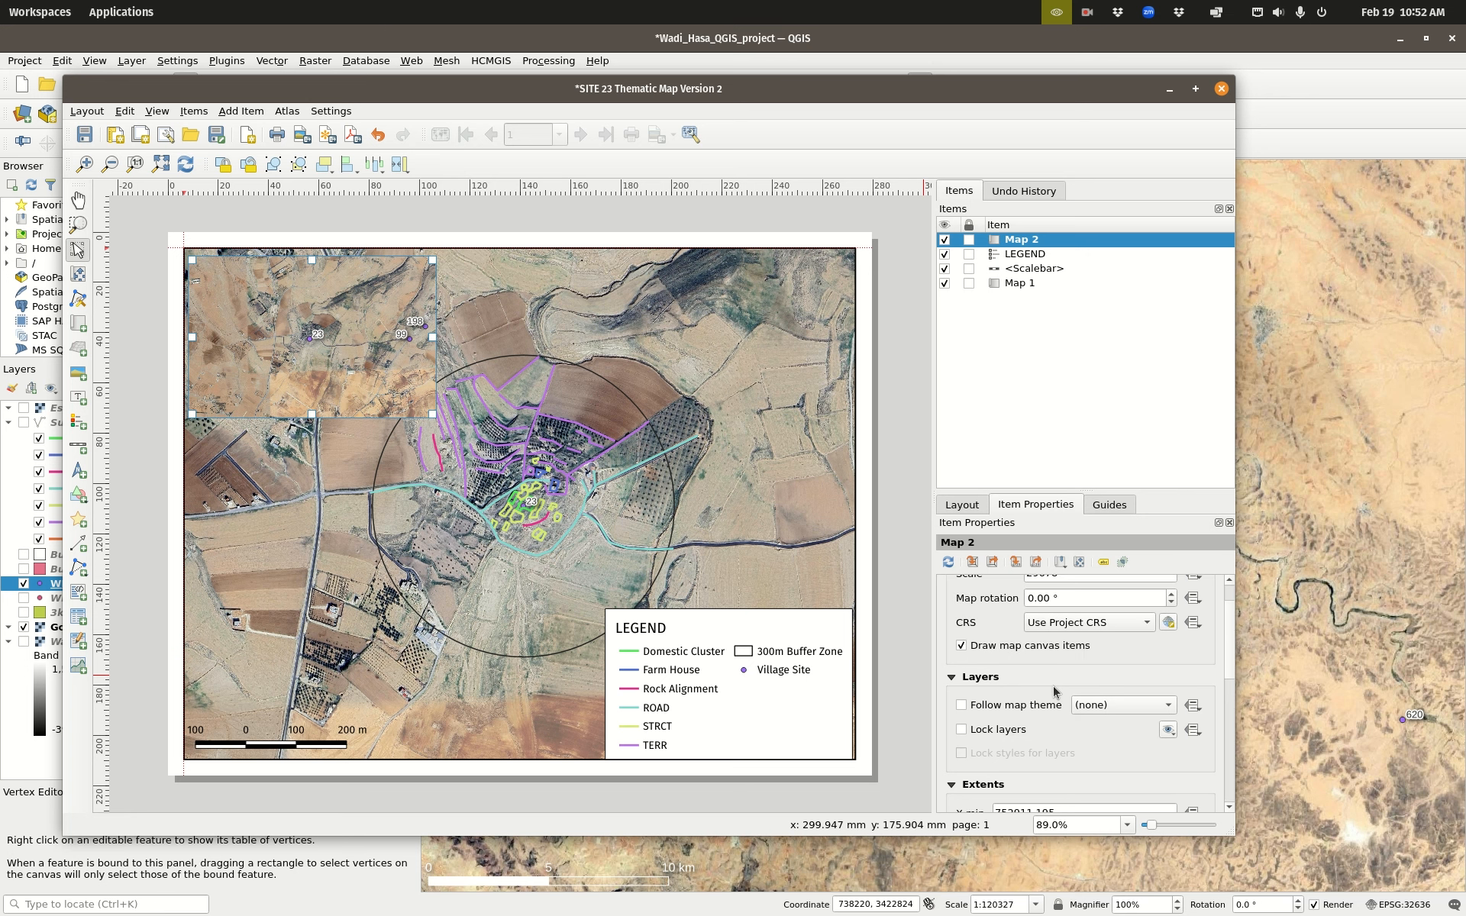
pyautogui.doubleClick(1063, 615)
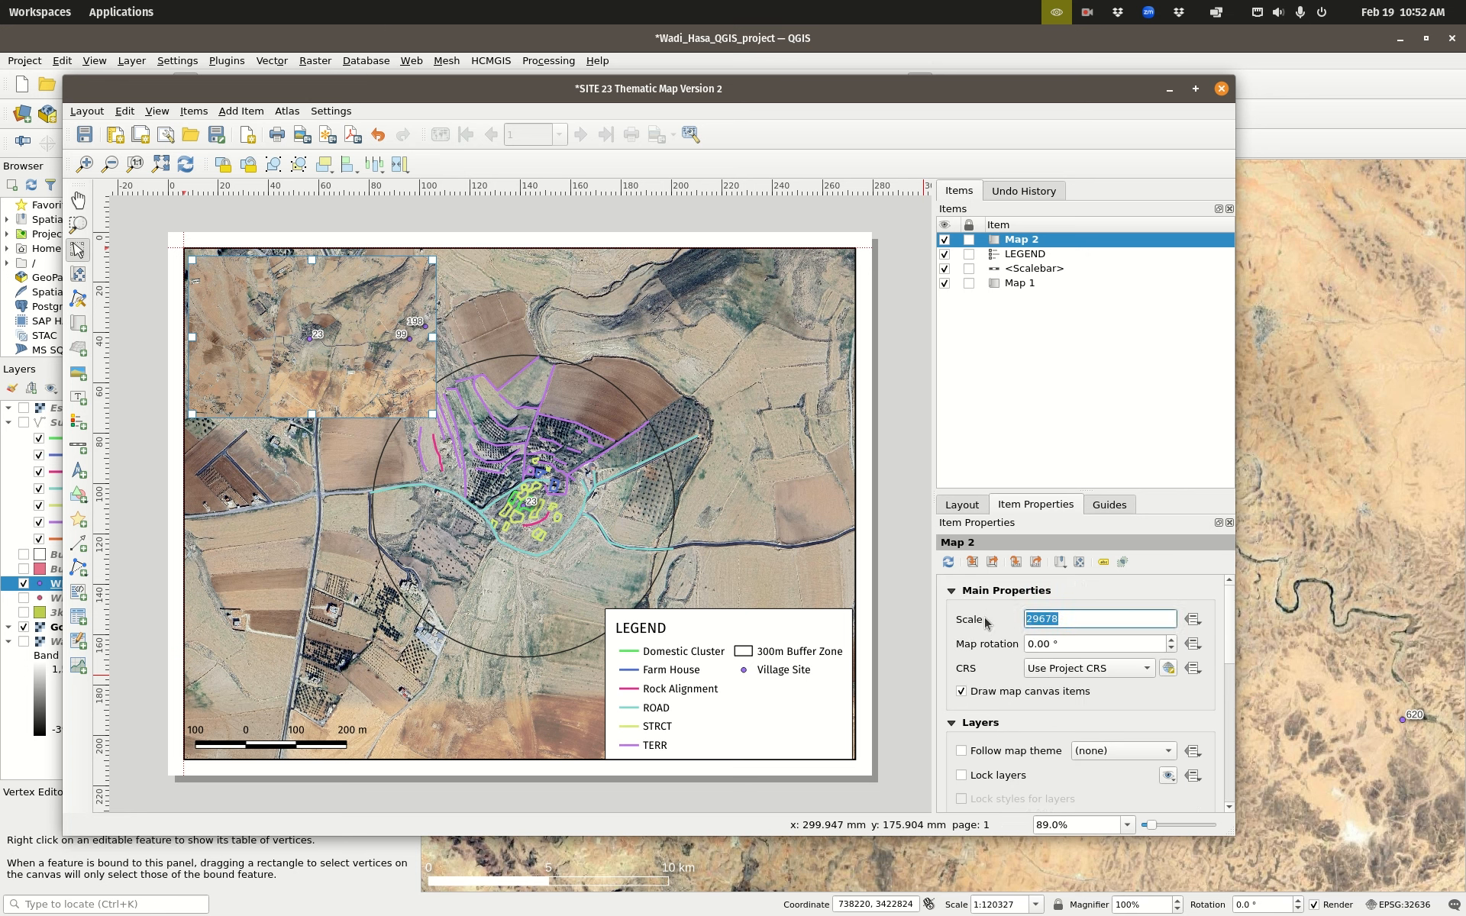
pyautogui.write('500000')
pyautogui.press('Return')
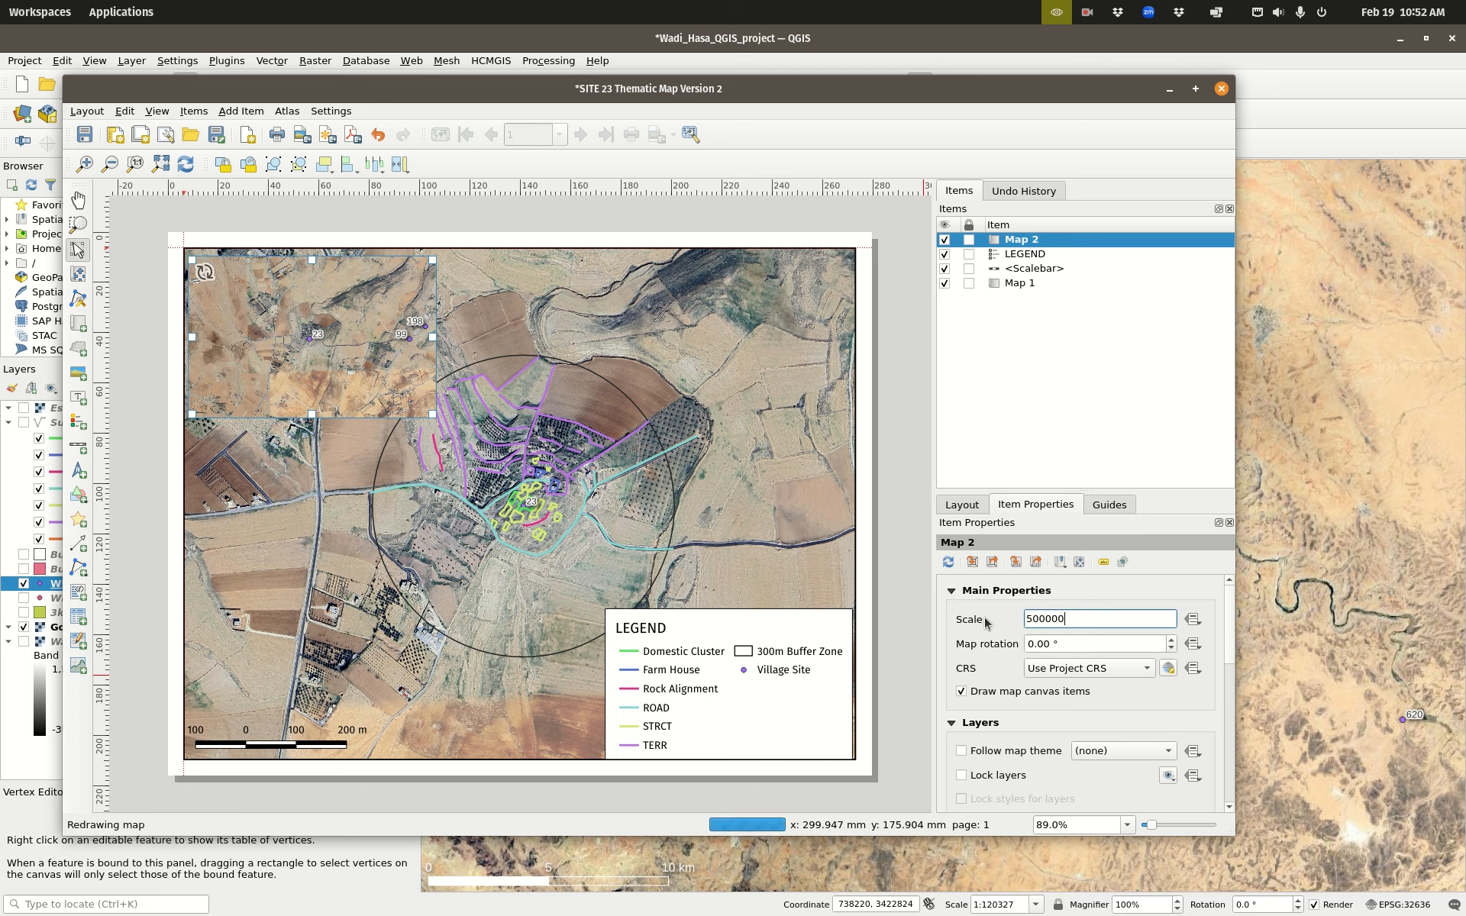
# Step: Shift the content of Map 2 to reposition the village sites, and align its frame with the upper-left corner of Map 1
pyautogui.click(78, 274)
pyautogui.moveTo(325, 333)
pyautogui.mouseDown()
pyautogui.moveTo(287, 352)
pyautogui.moveTo(309, 346)
pyautogui.mouseUp()
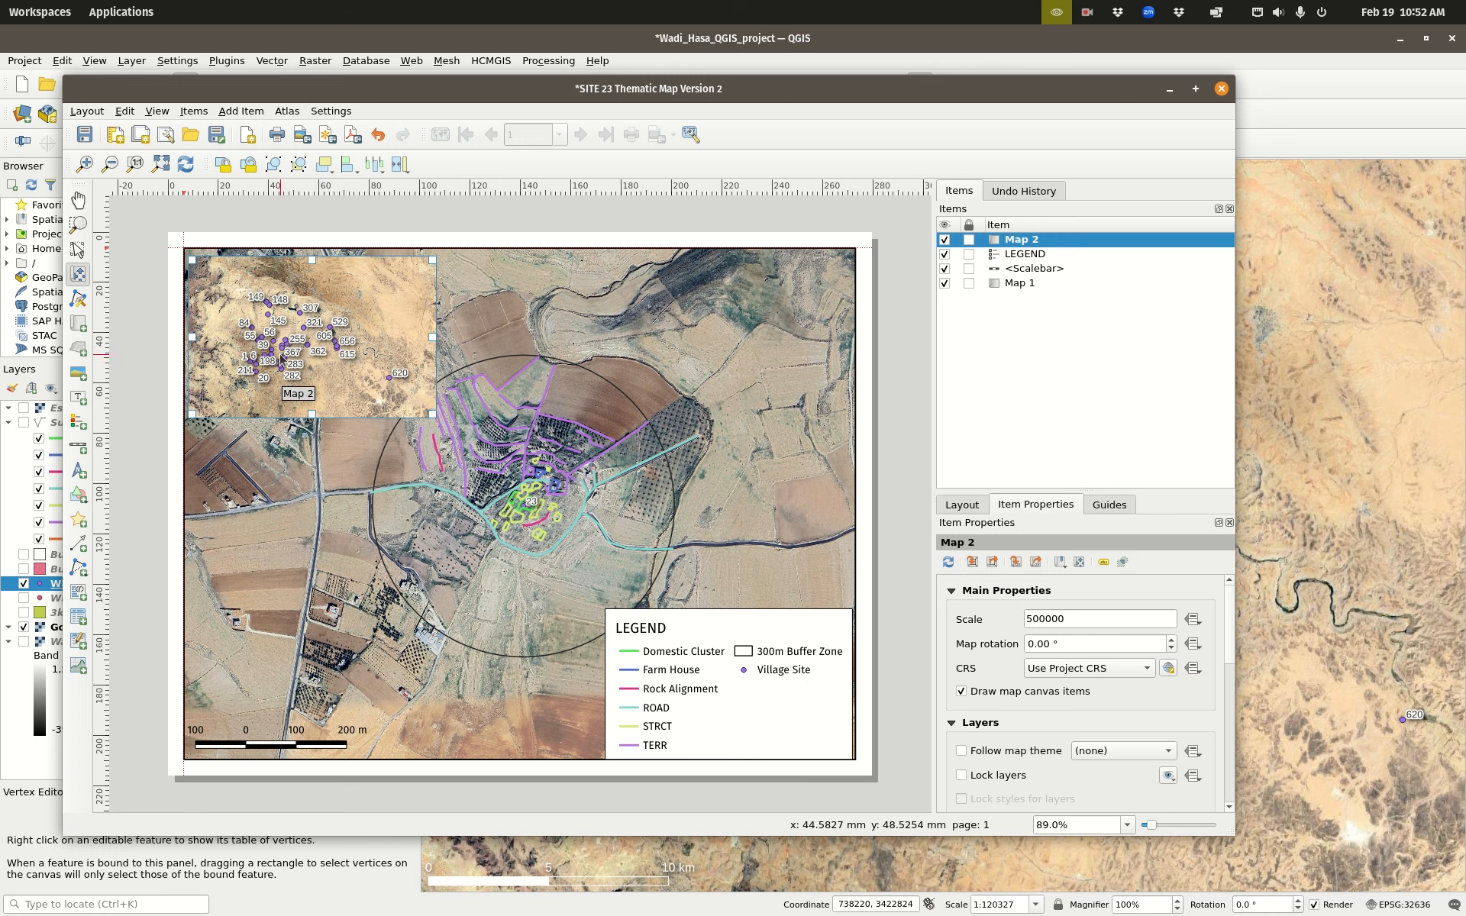
pyautogui.click(76, 248)
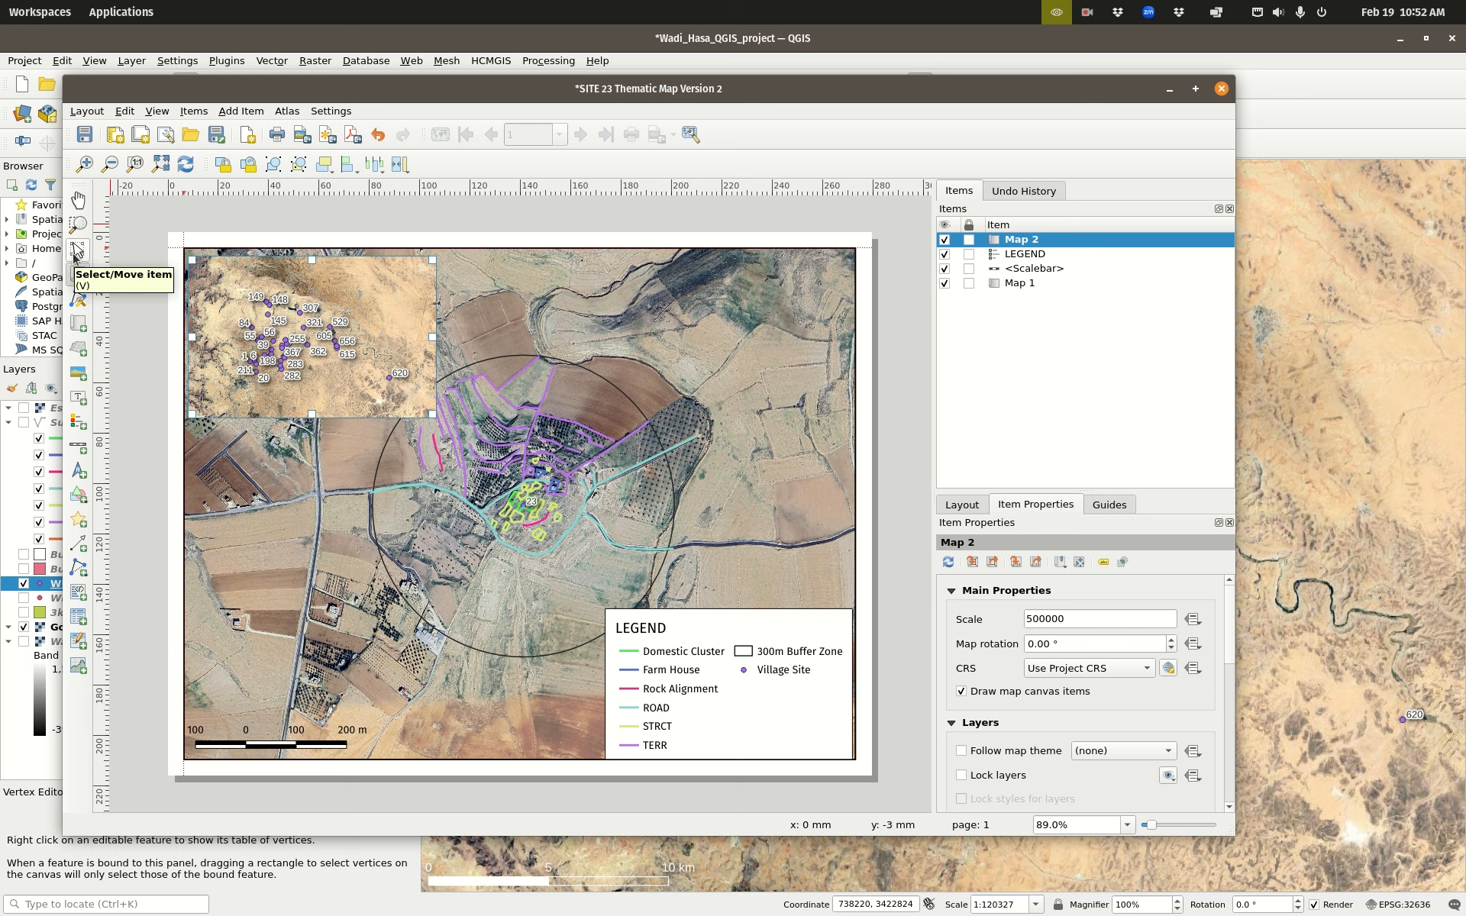
pyautogui.moveTo(298, 274); pyautogui.dragTo(294, 265)
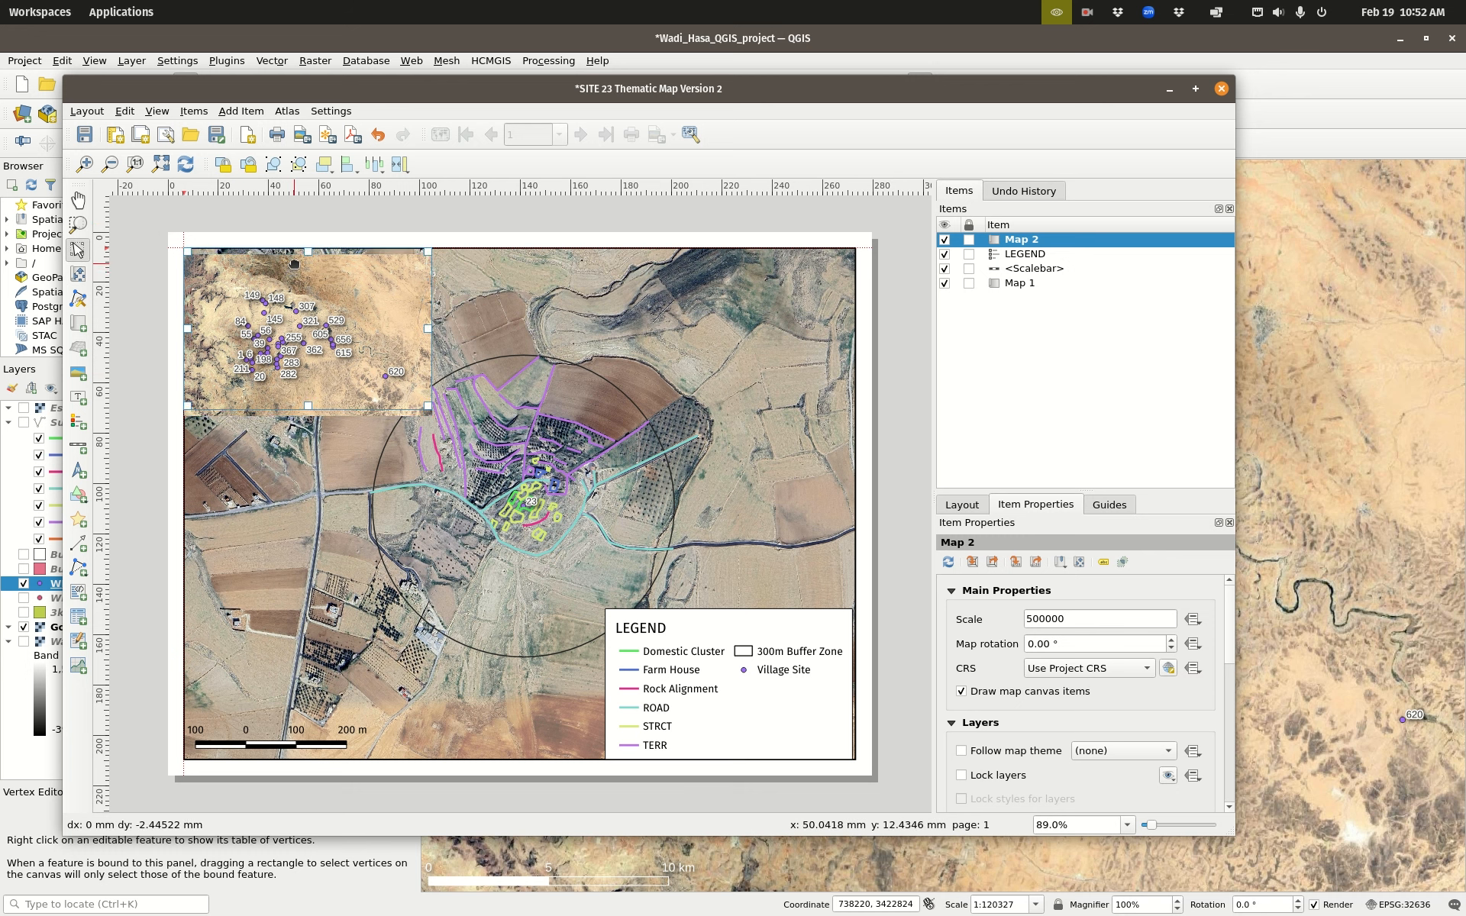
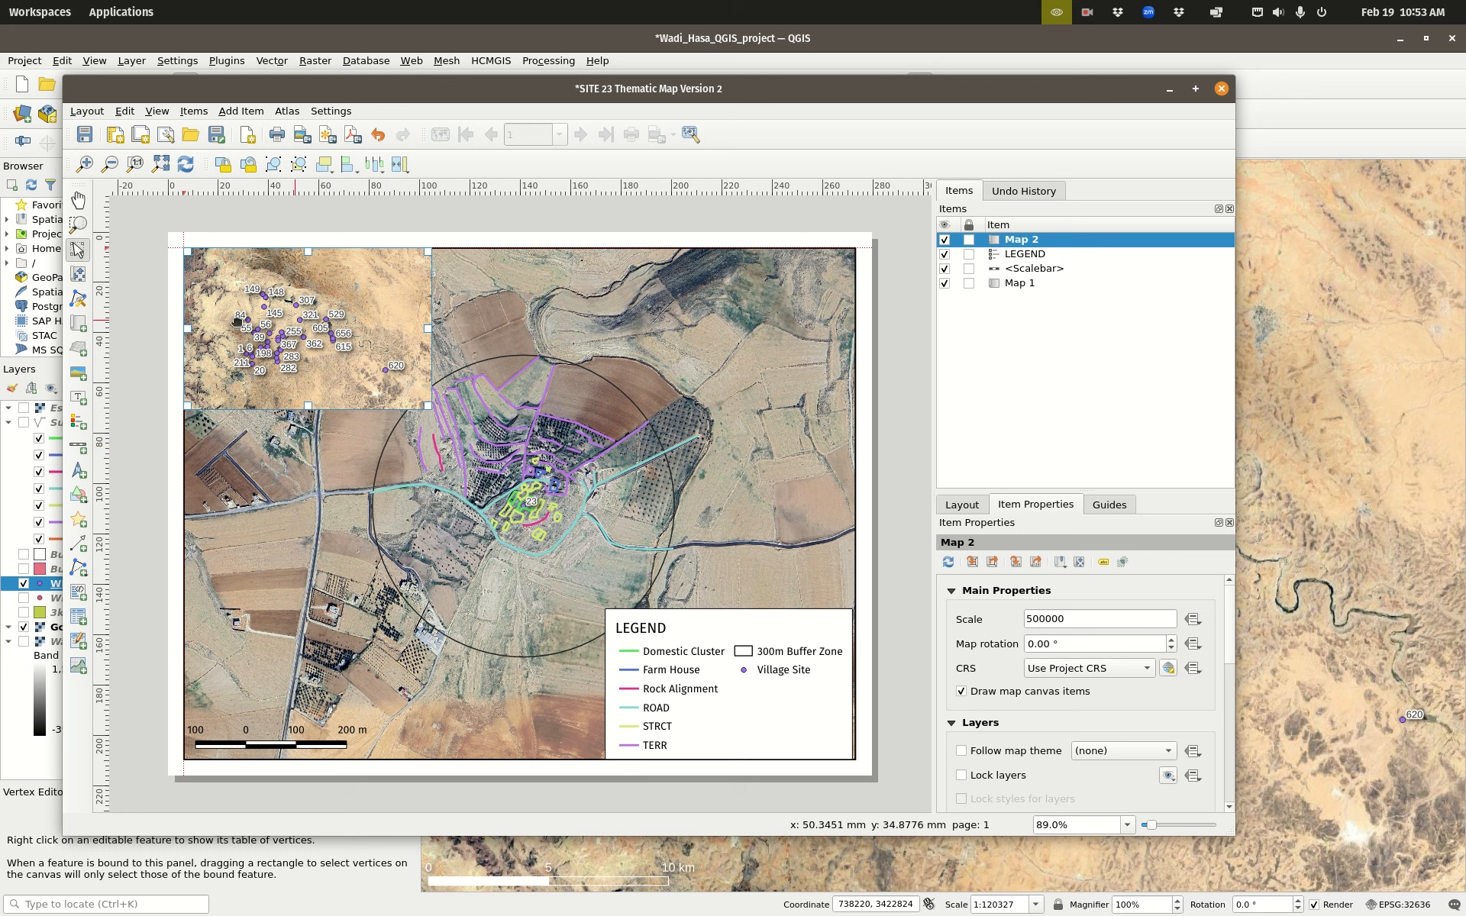
pyautogui.click(1012, 284)
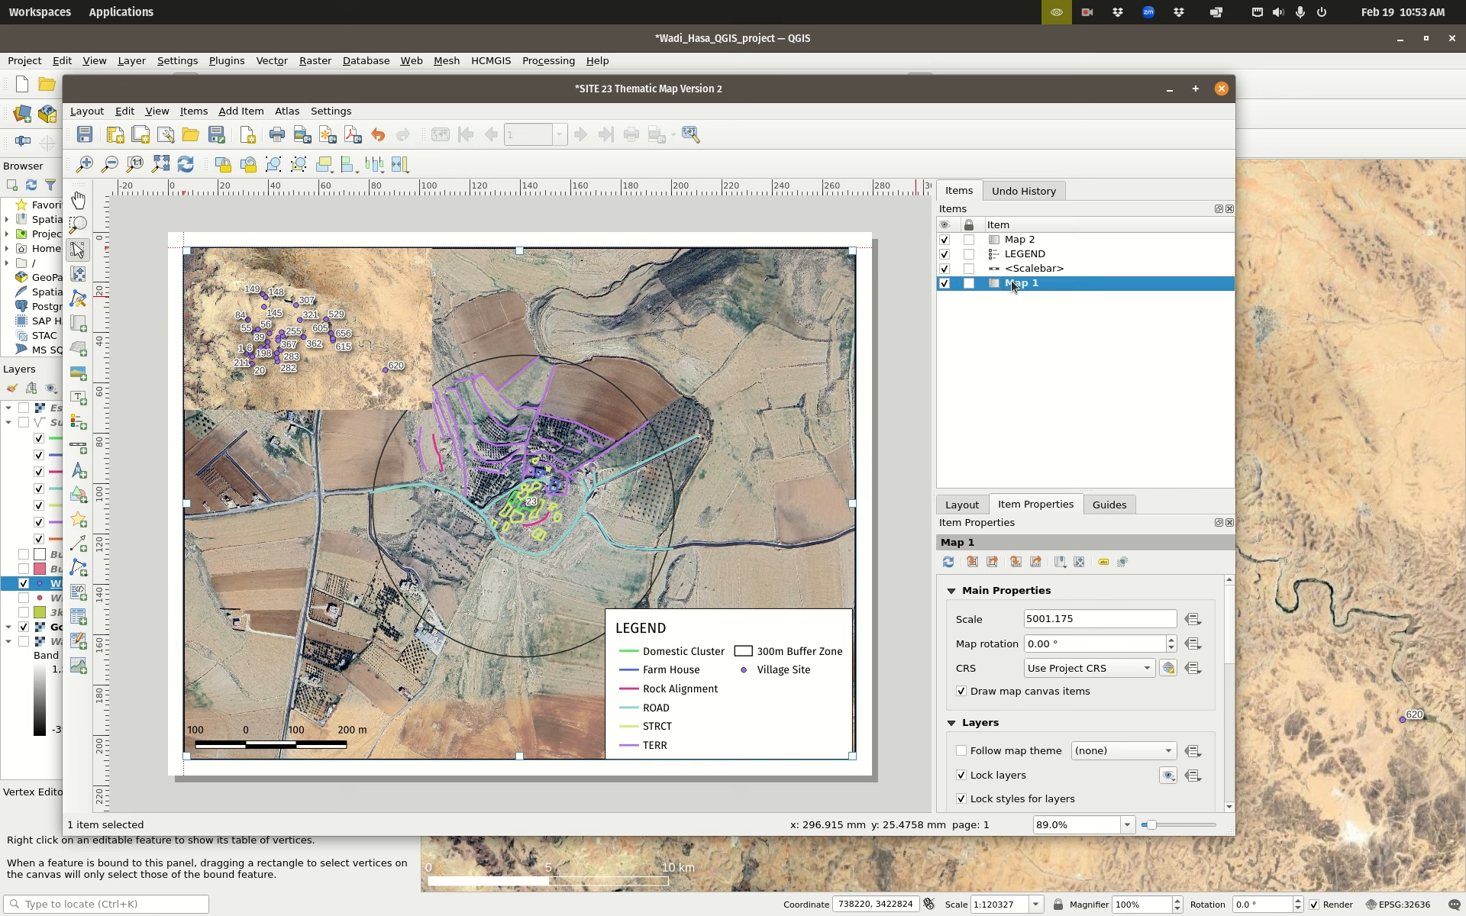
pyautogui.scroll(-10, 1014, 631)
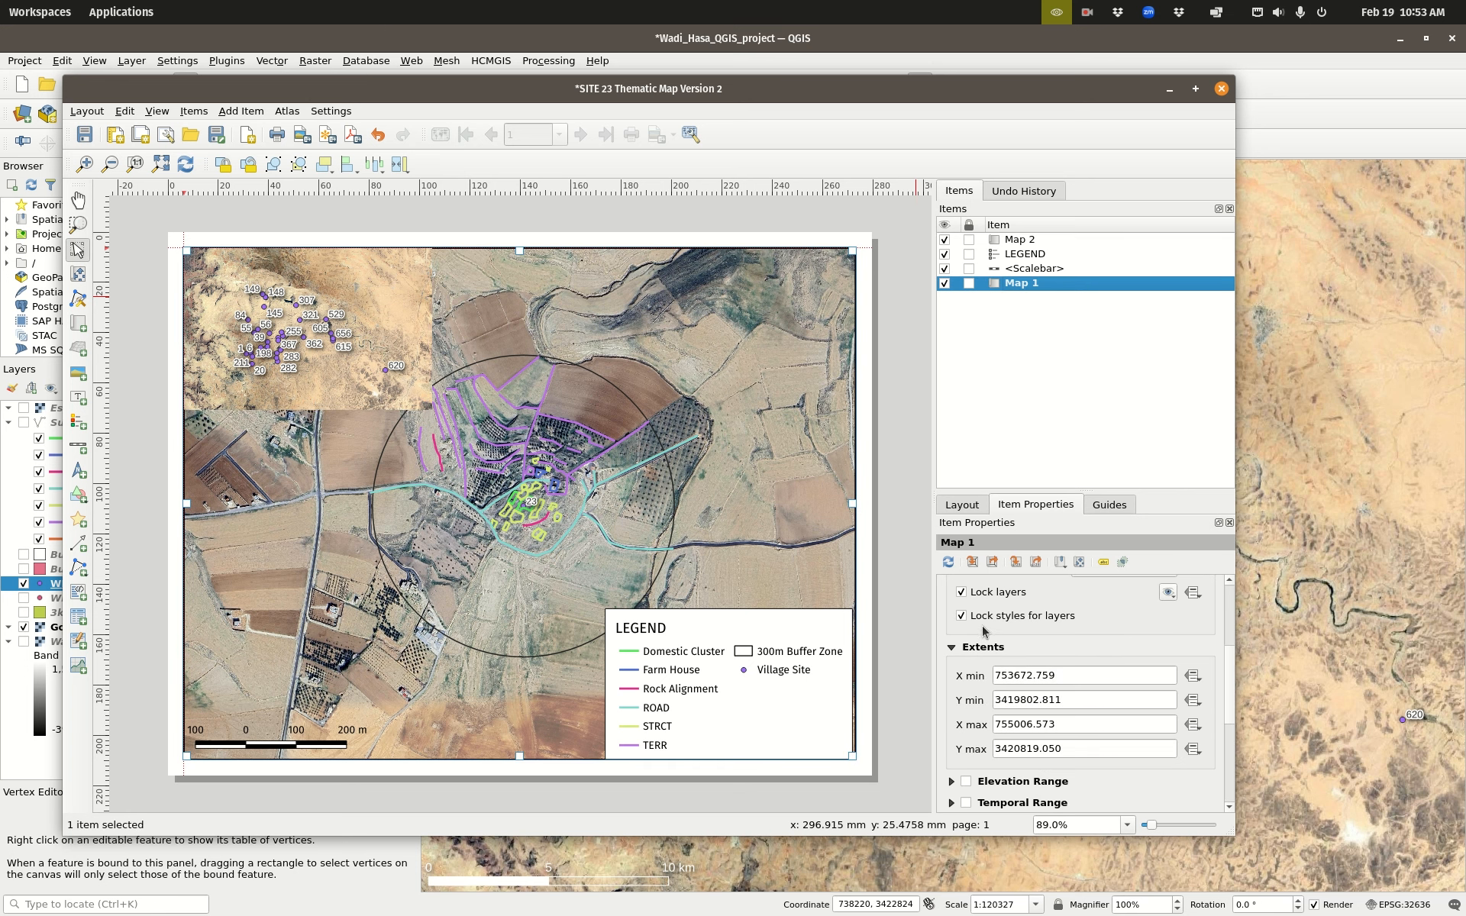
pyautogui.click(952, 730)
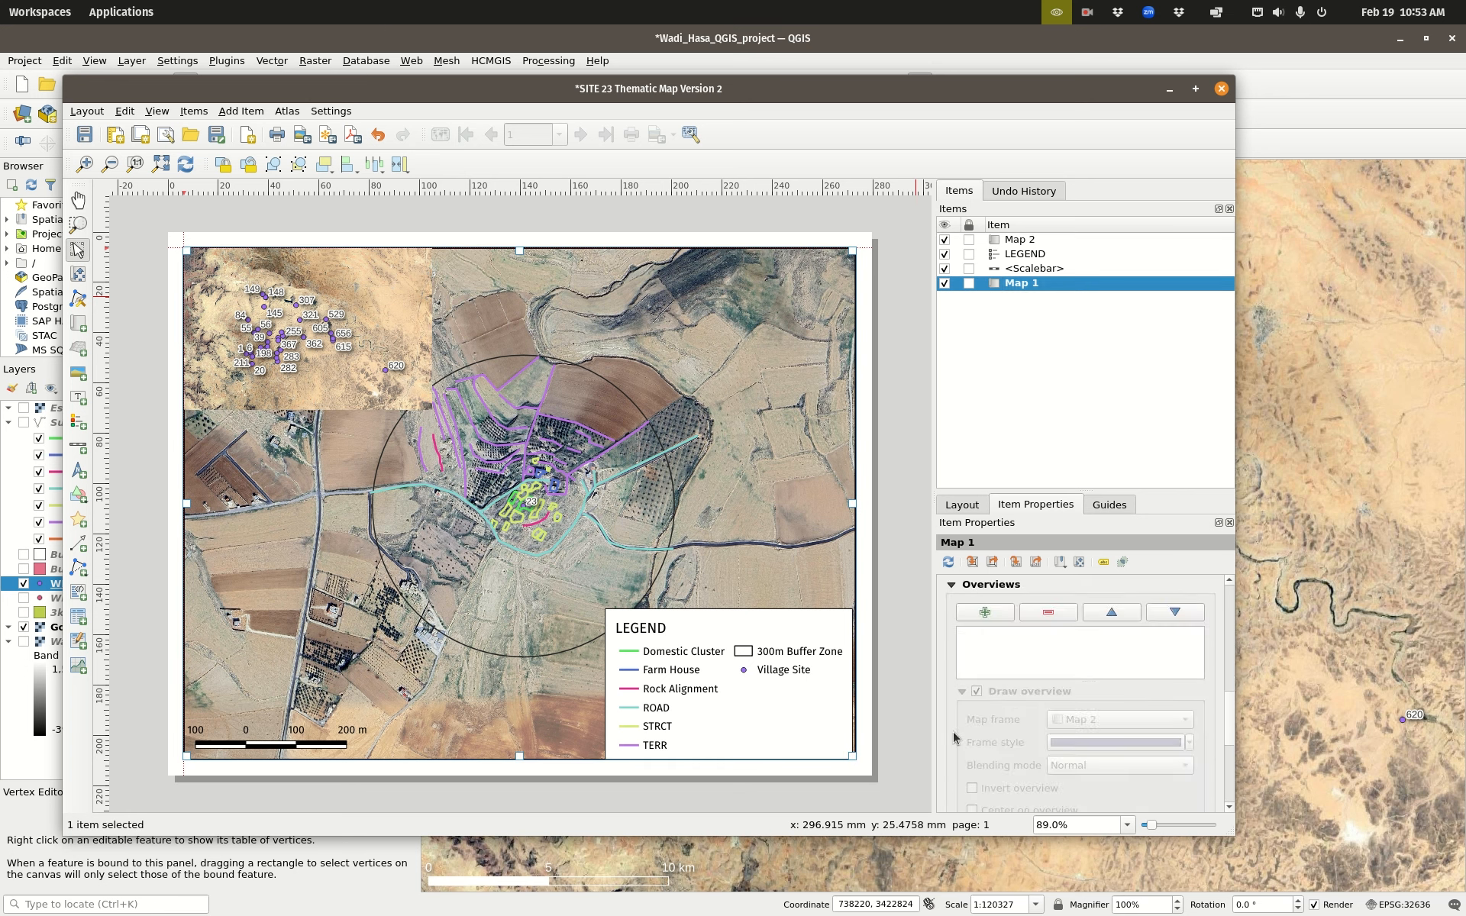
pyautogui.click(986, 615)
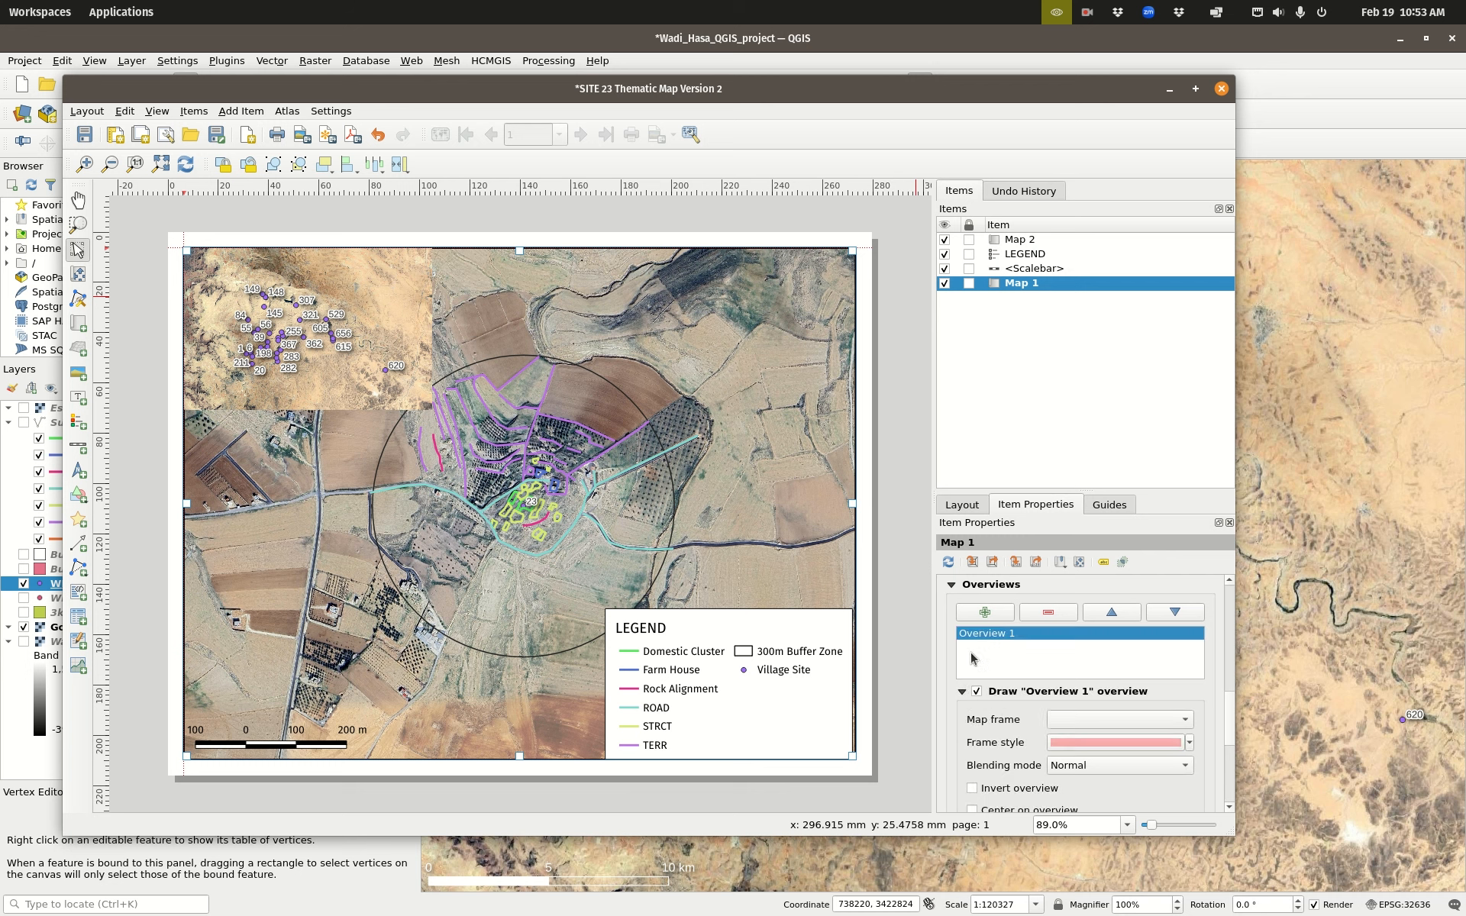
pyautogui.click(1119, 722)
pyautogui.click(1117, 722)
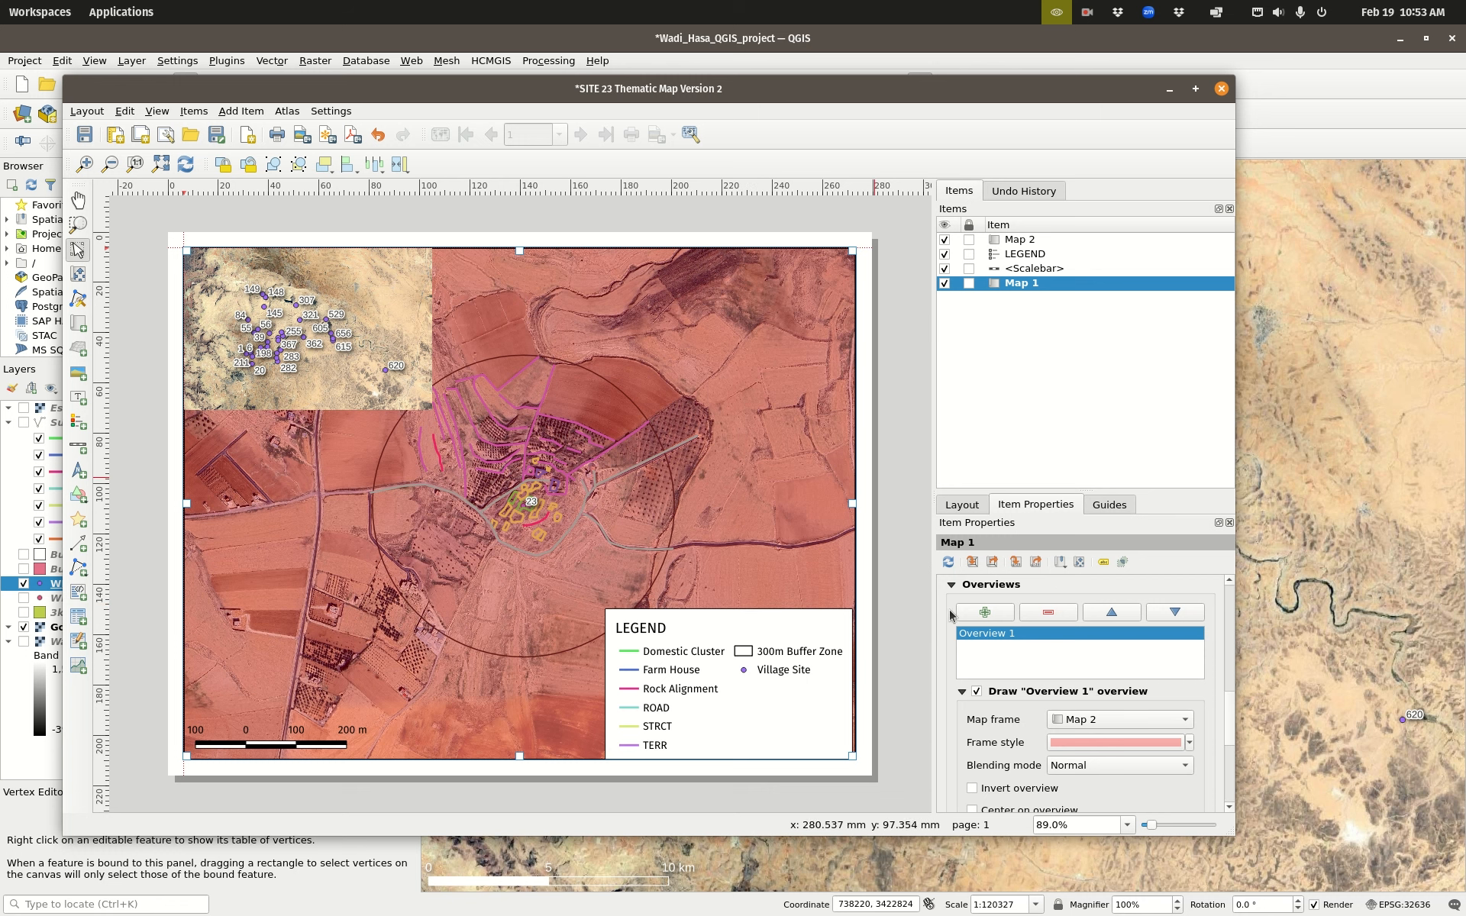
pyautogui.click(1047, 613)
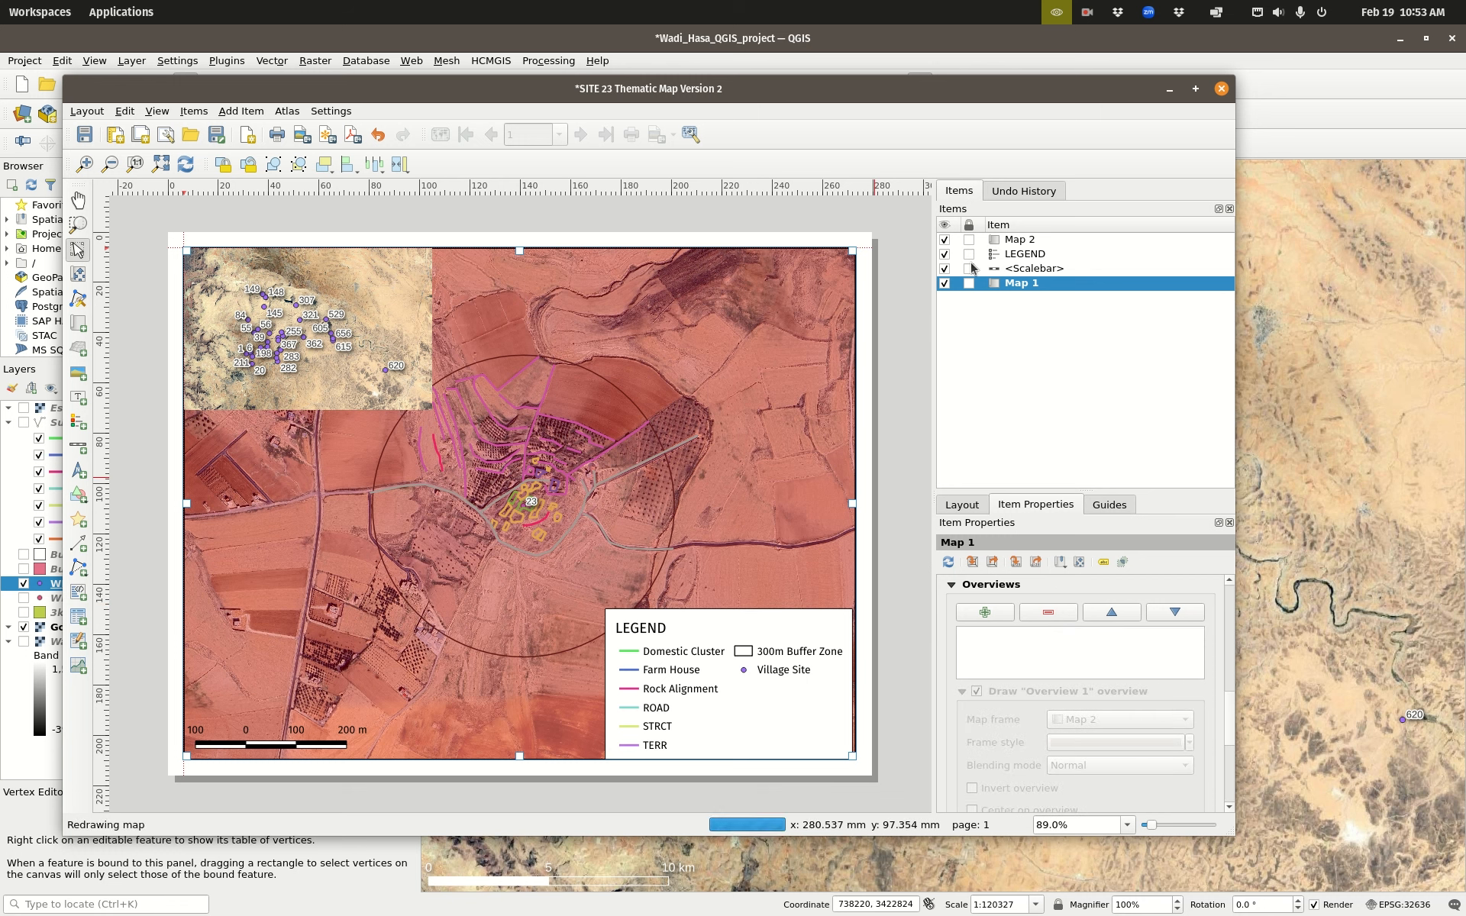
# Step: Add an overview to Map 2 that draws the extent of Map 1
pyautogui.click(1006, 241)
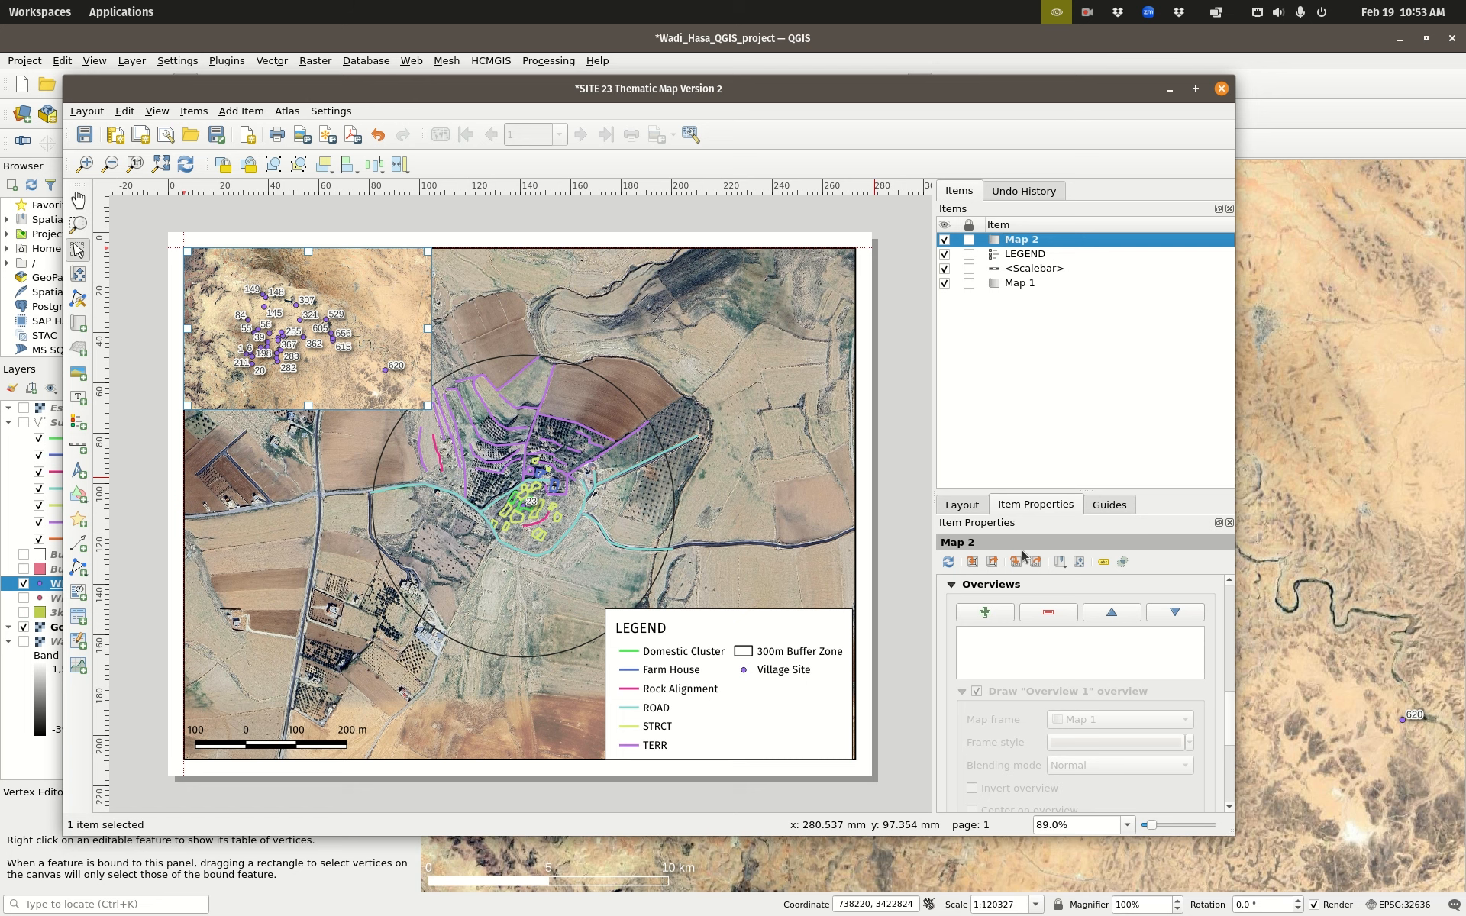
pyautogui.scroll(5, 961, 603)
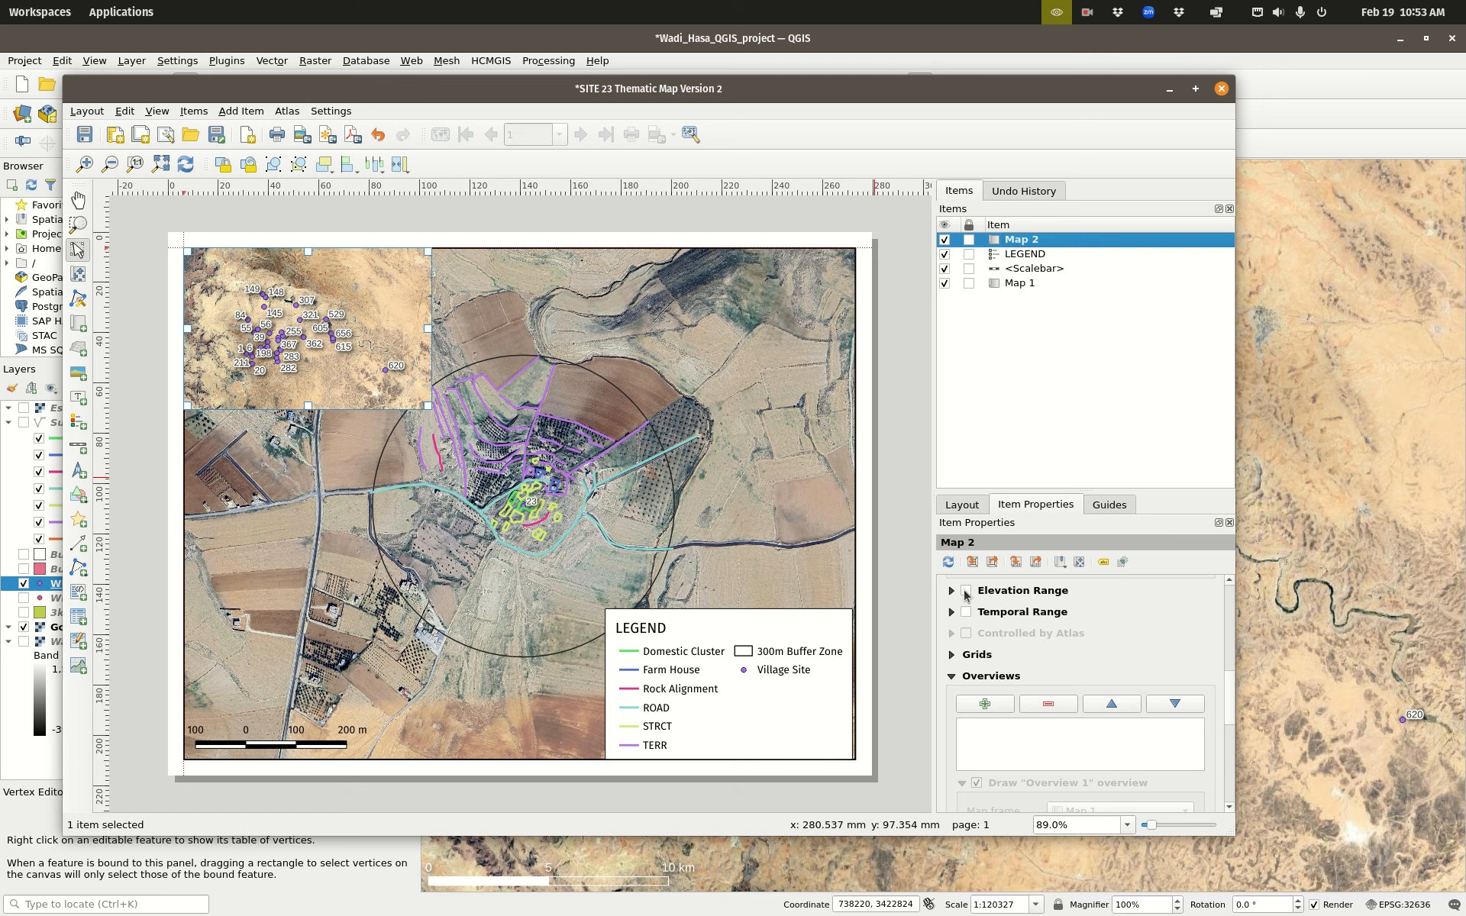
pyautogui.scroll(-4, 964, 605)
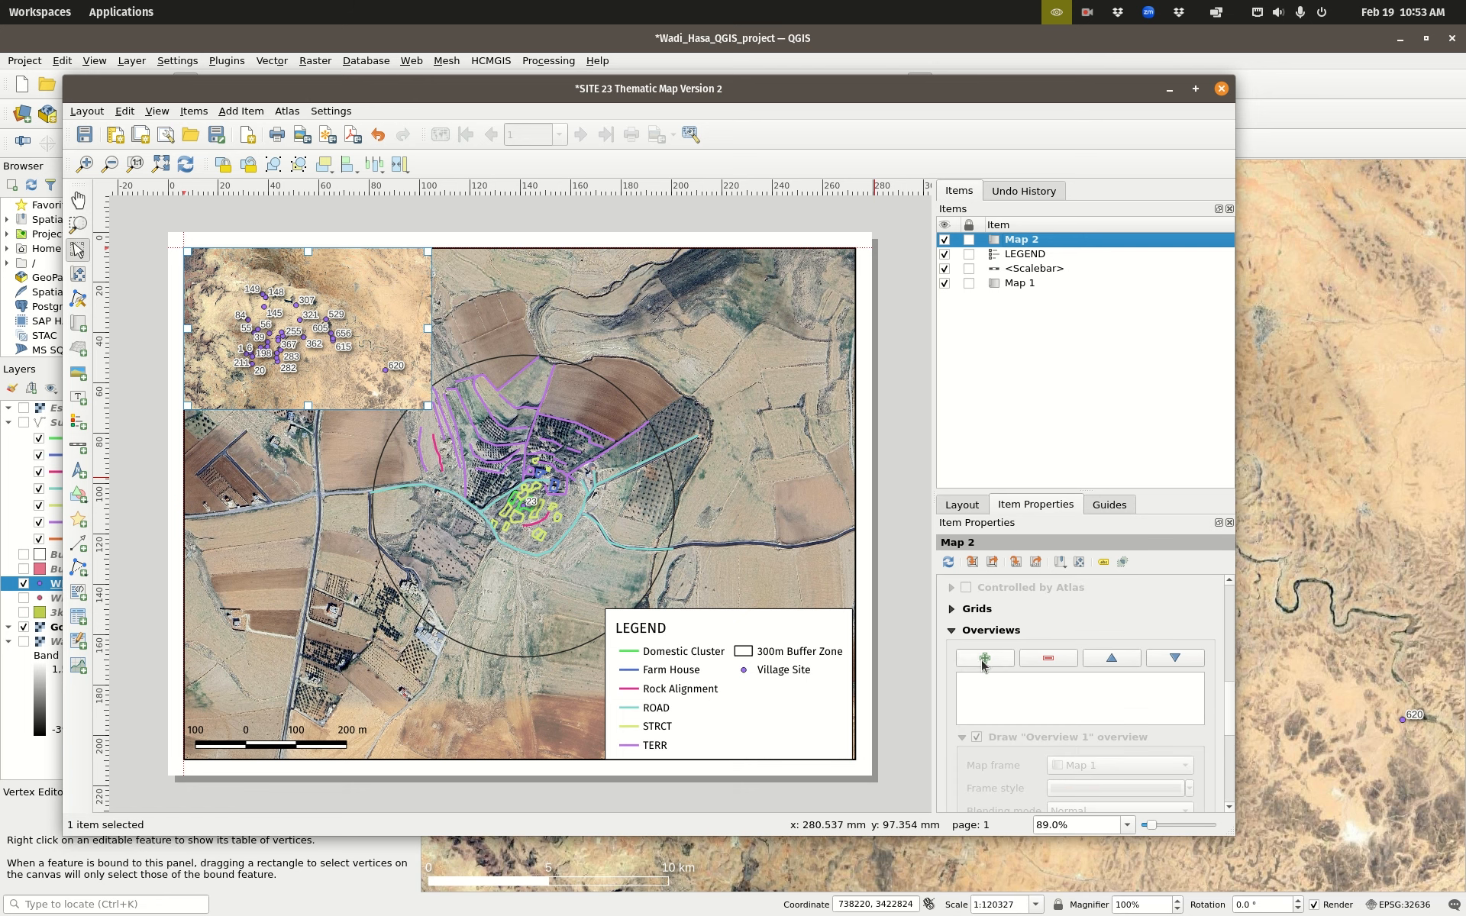
pyautogui.click(985, 656)
pyautogui.click(1069, 766)
pyautogui.click(1072, 767)
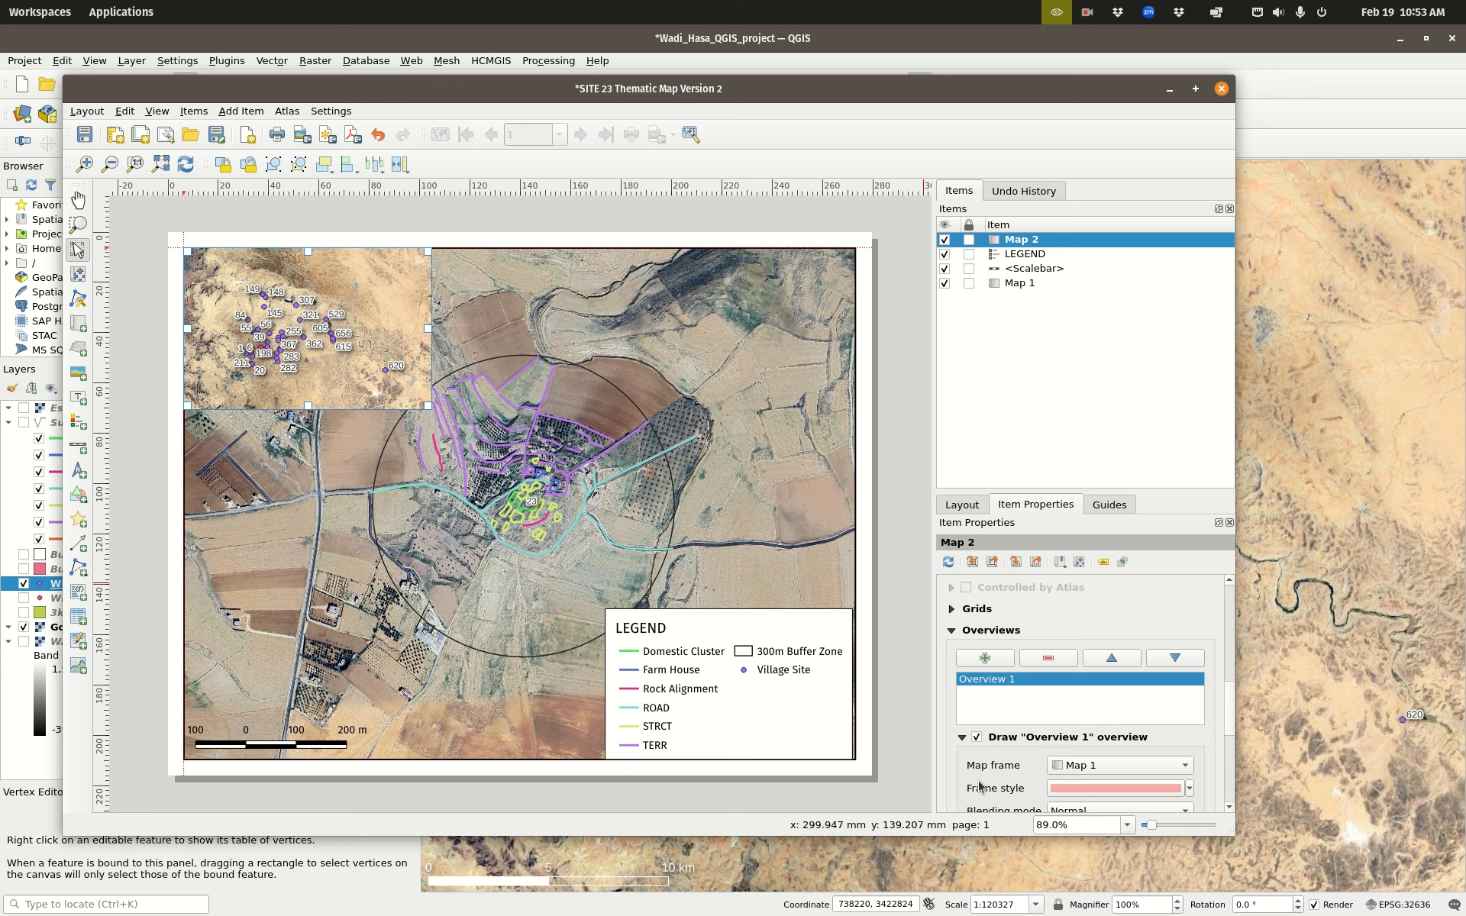
pyautogui.scroll(-2, 980, 786)
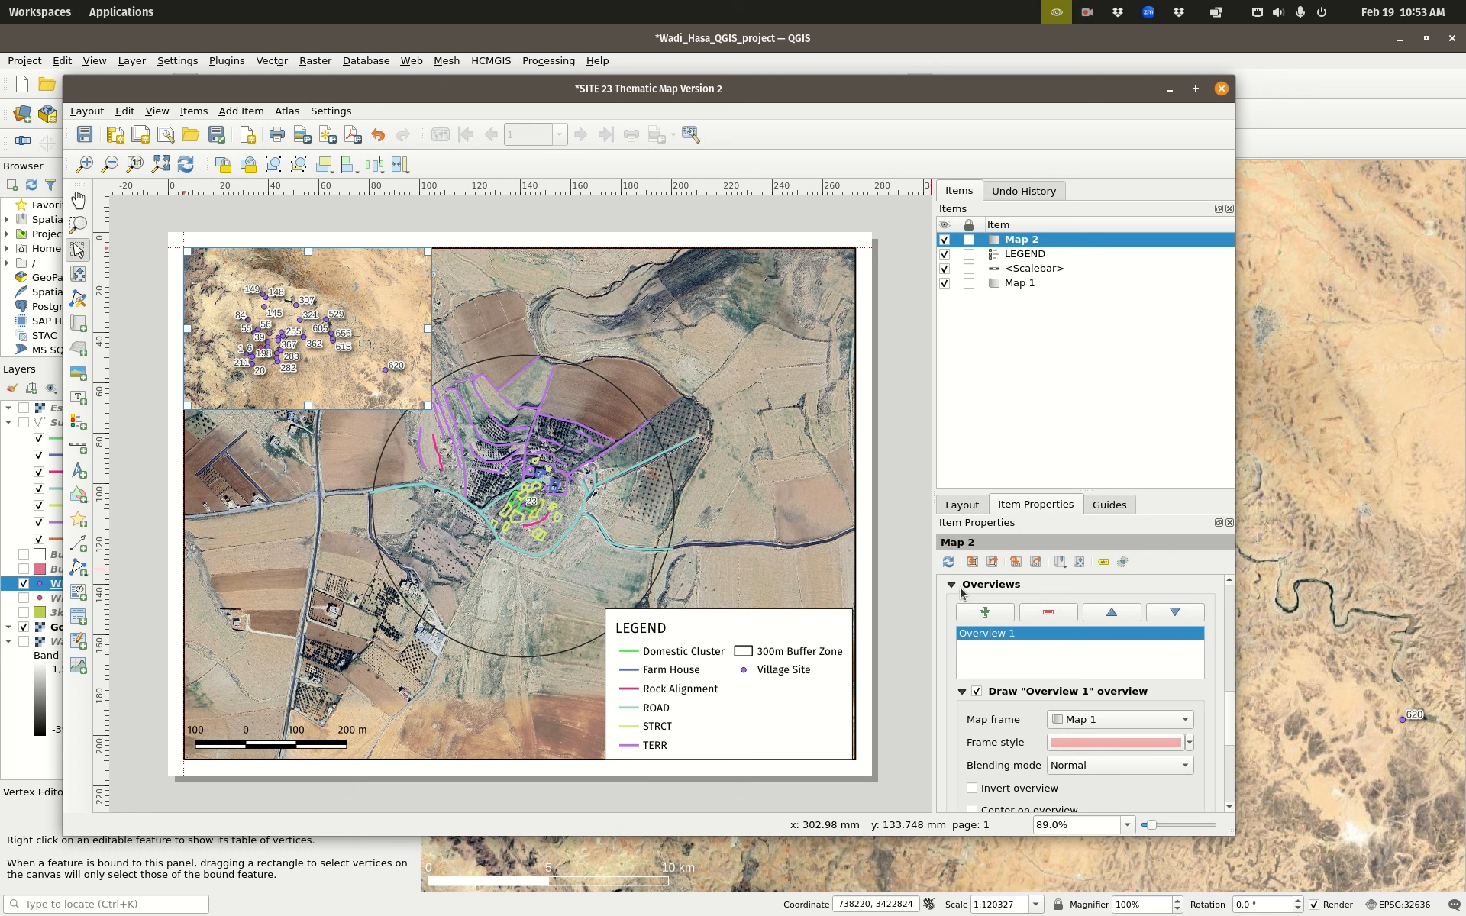
pyautogui.click(950, 586)
pyautogui.scroll(3, 967, 633)
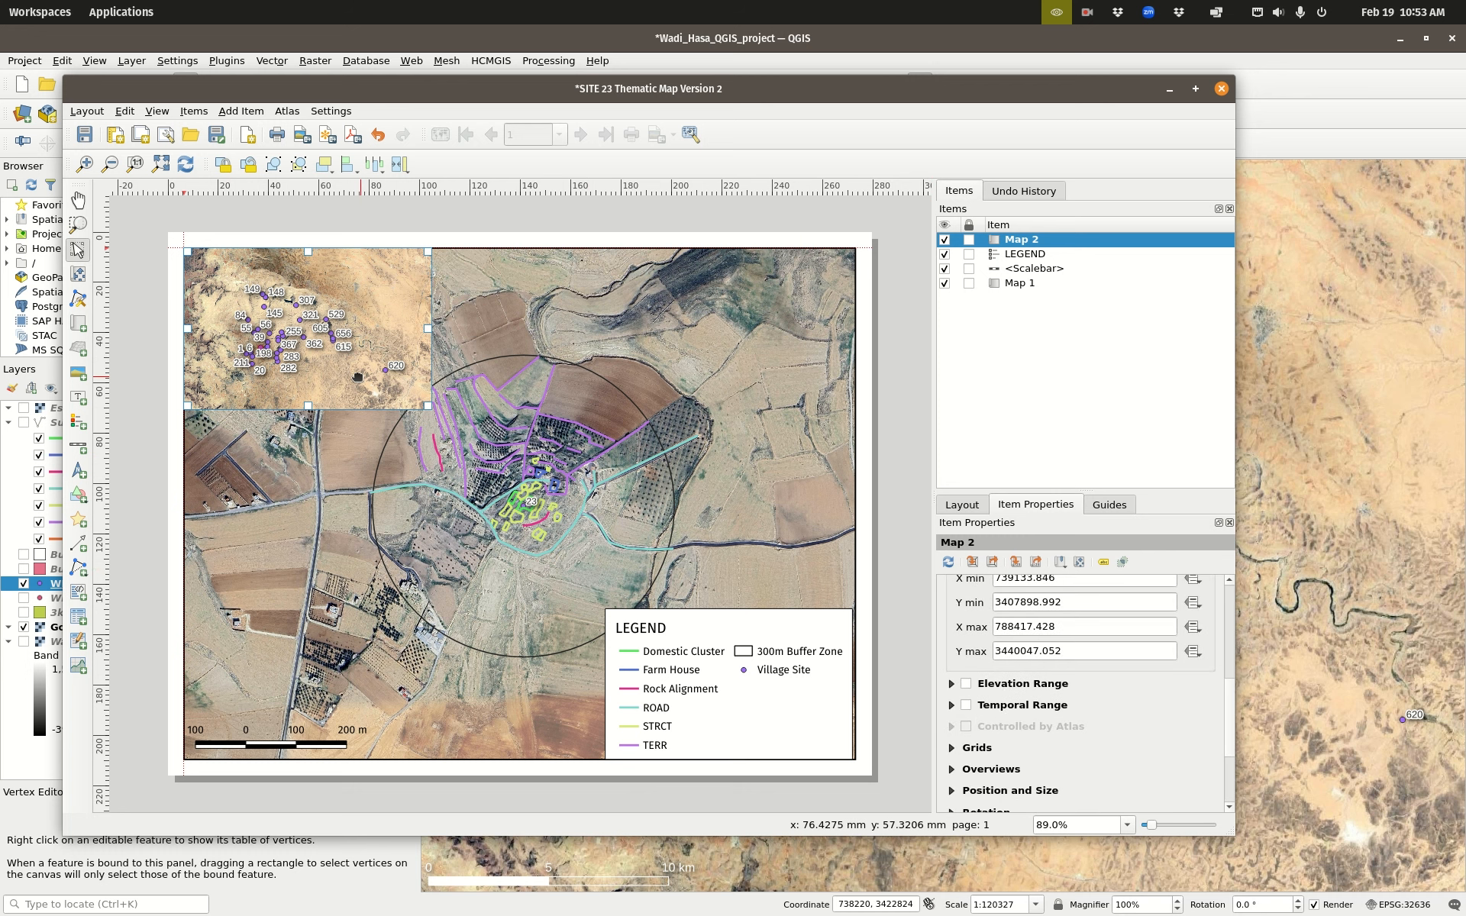
# Step: In the main project, turn off the labels of the WHS_villages layer with the No Labels option
pyautogui.click(456, 47)
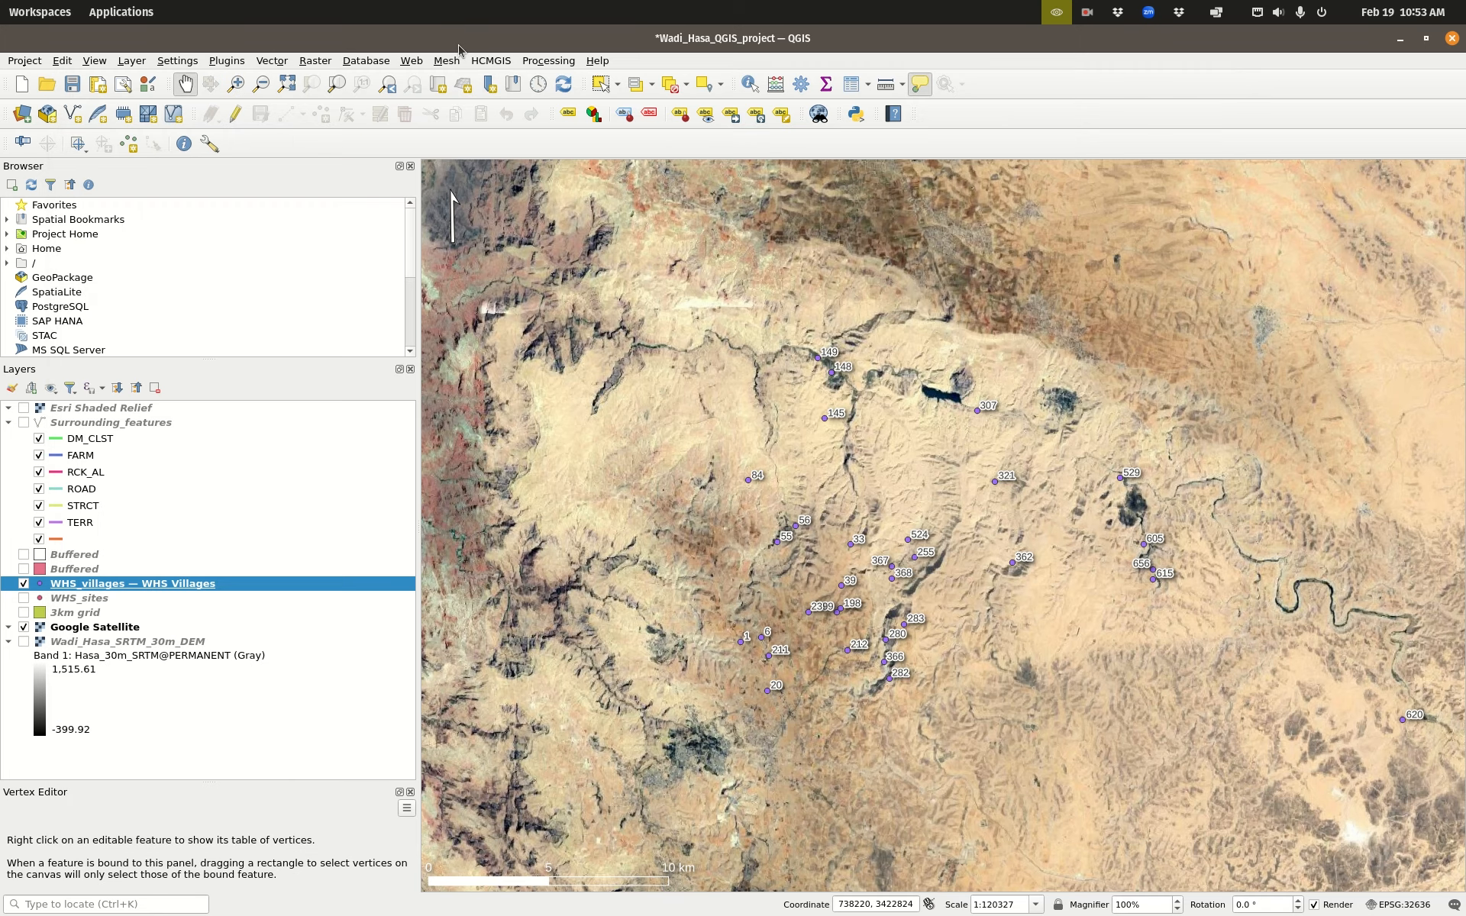
pyautogui.rightClick(118, 589)
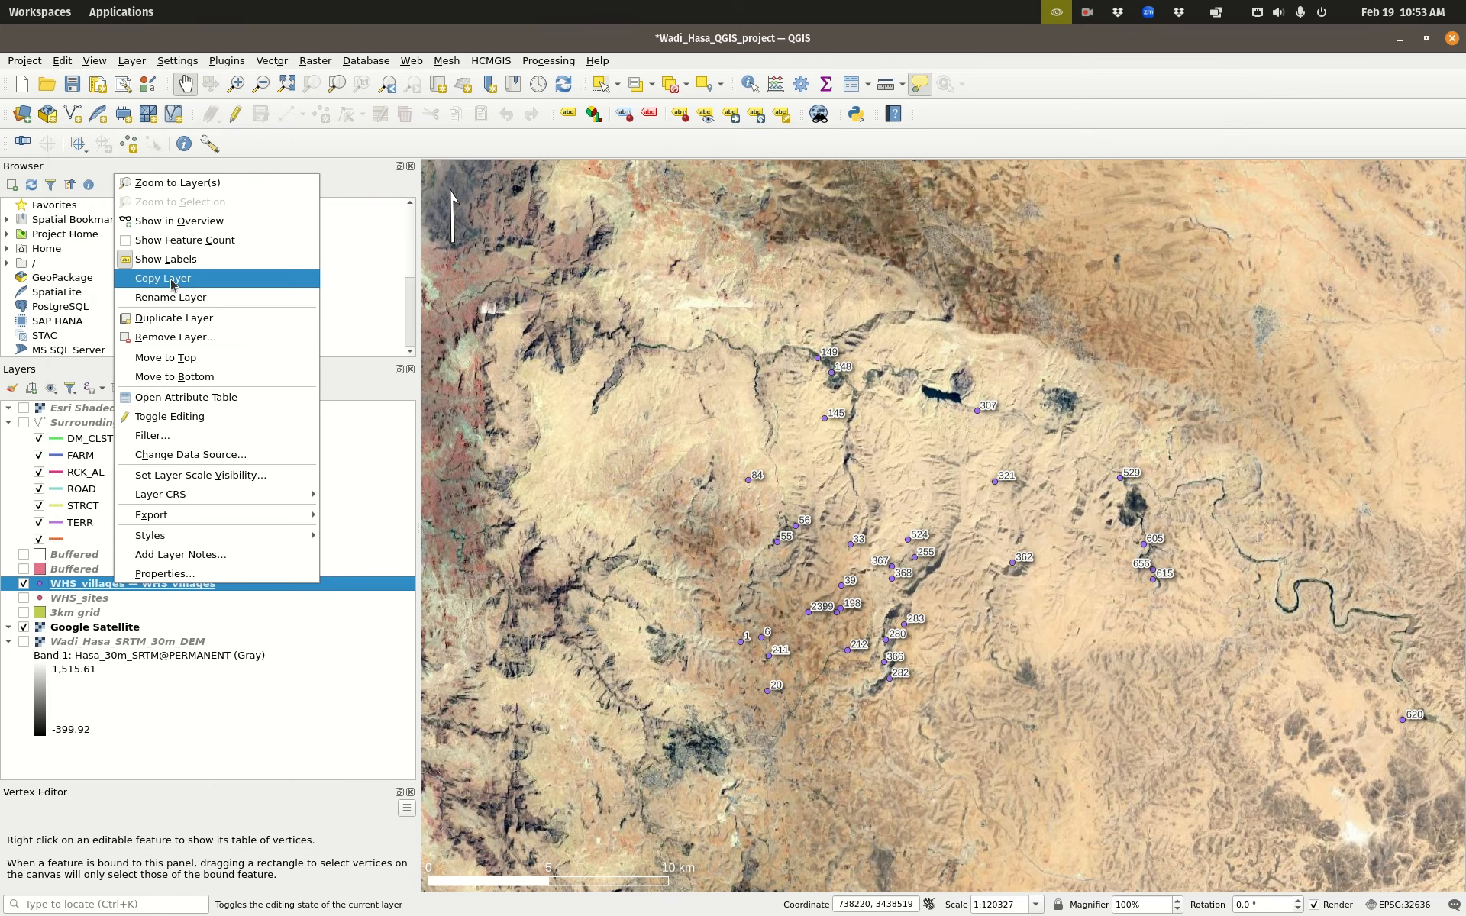
pyautogui.click(196, 574)
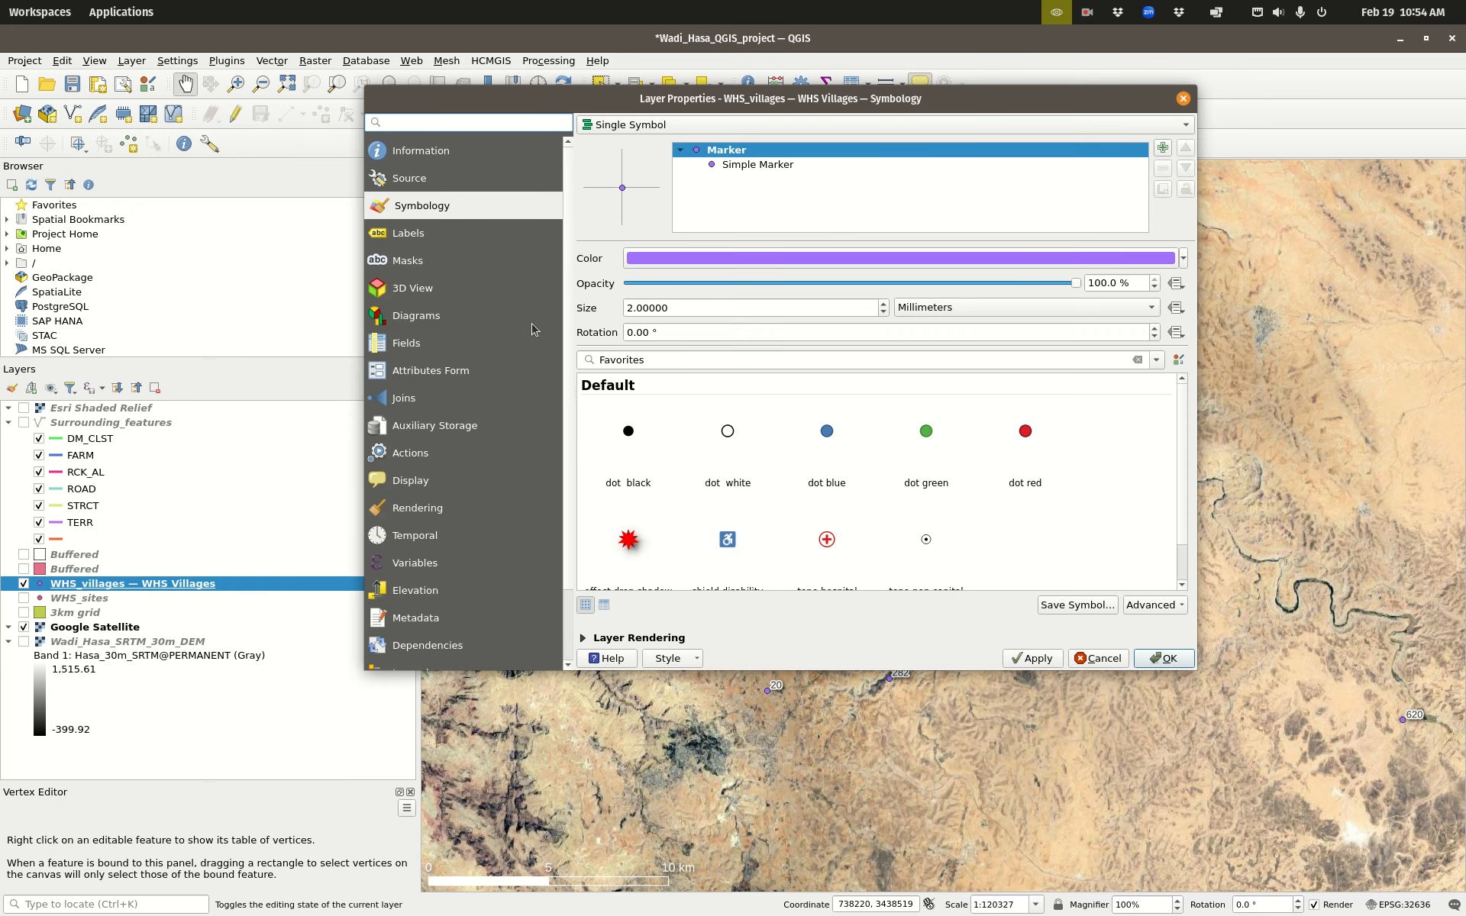
pyautogui.click(461, 235)
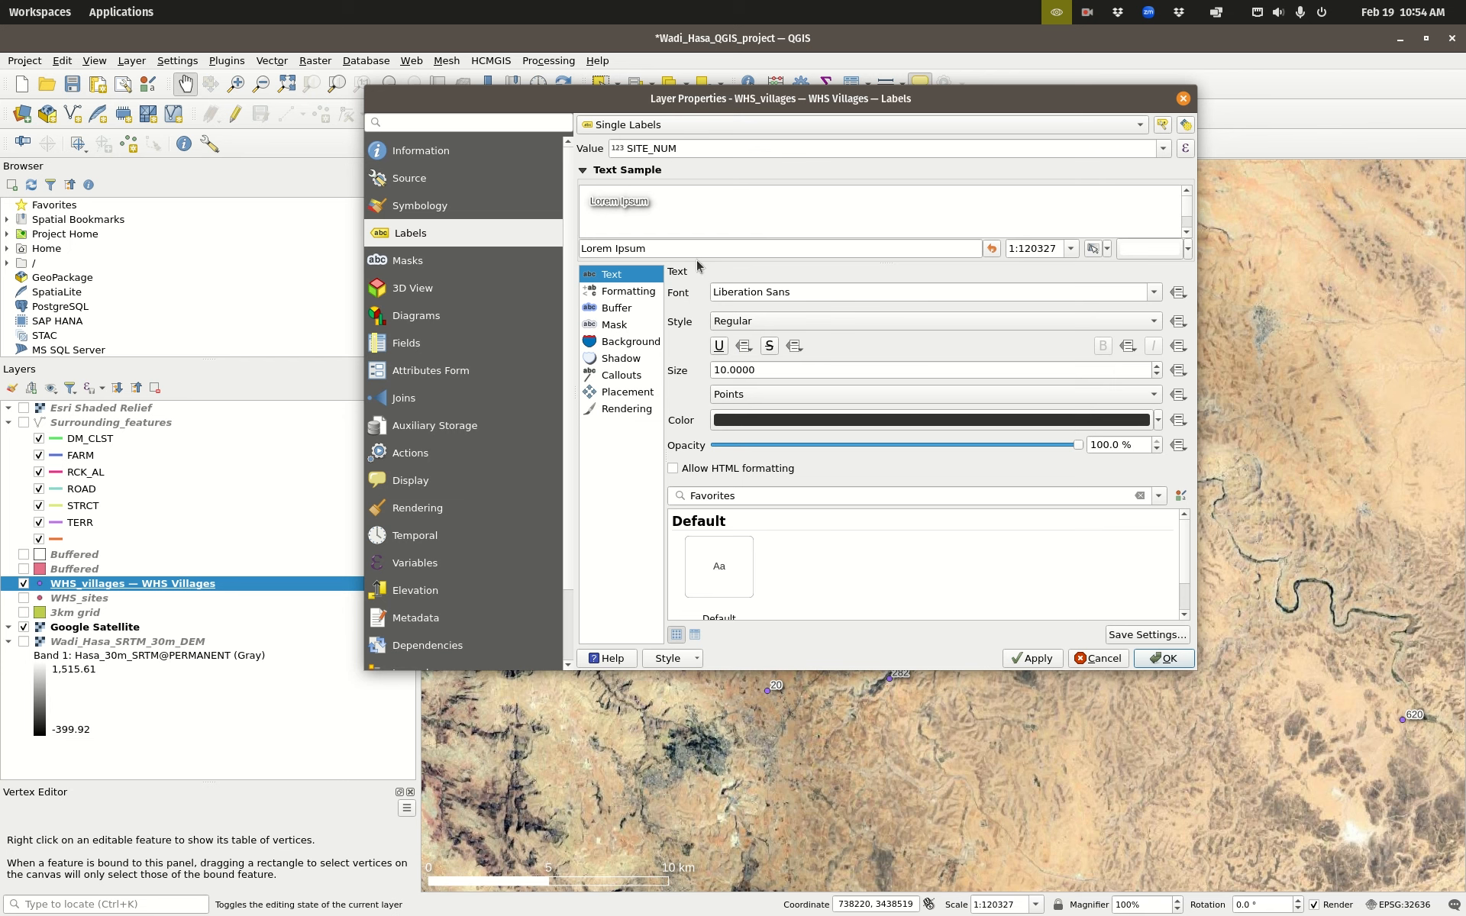
pyautogui.click(733, 124)
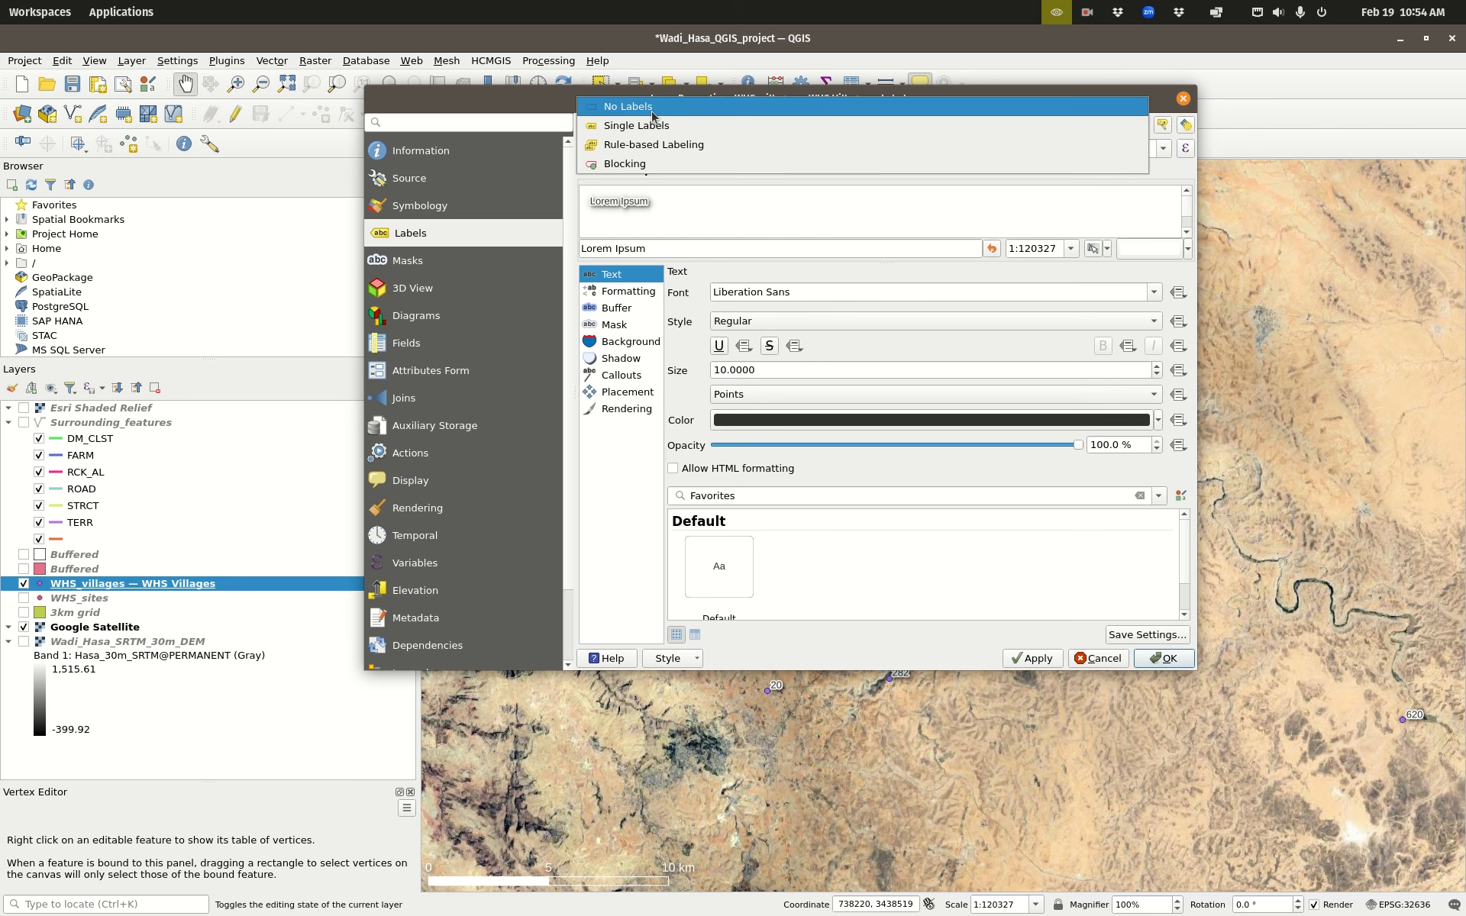
pyautogui.click(748, 99)
pyautogui.click(1175, 657)
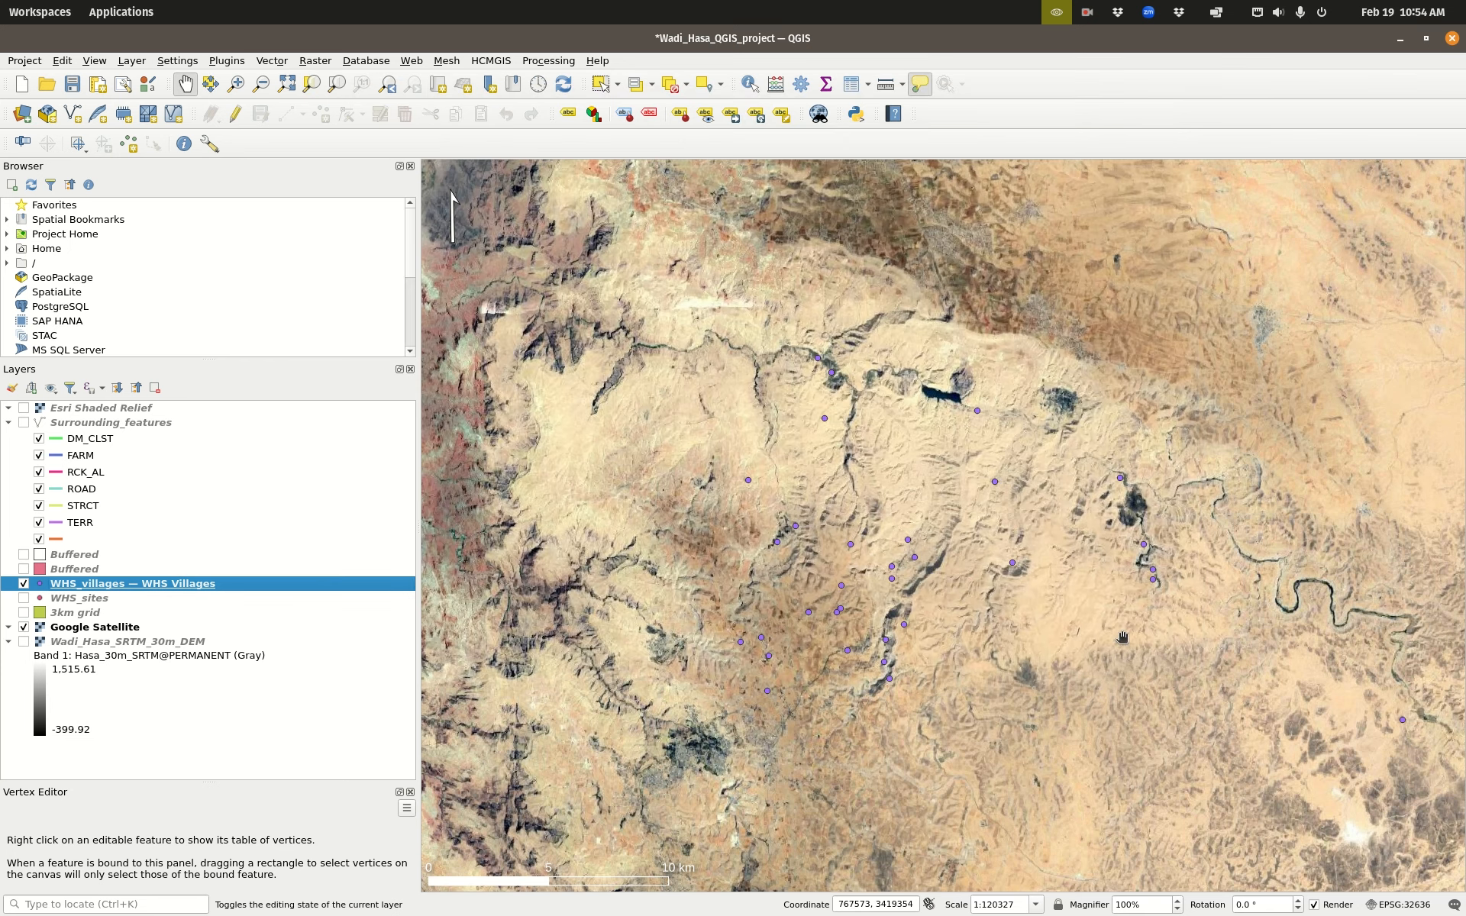
# Step: Return to the Version 2 layout and refresh Map 2 with the current layer styling
pyautogui.press('super')
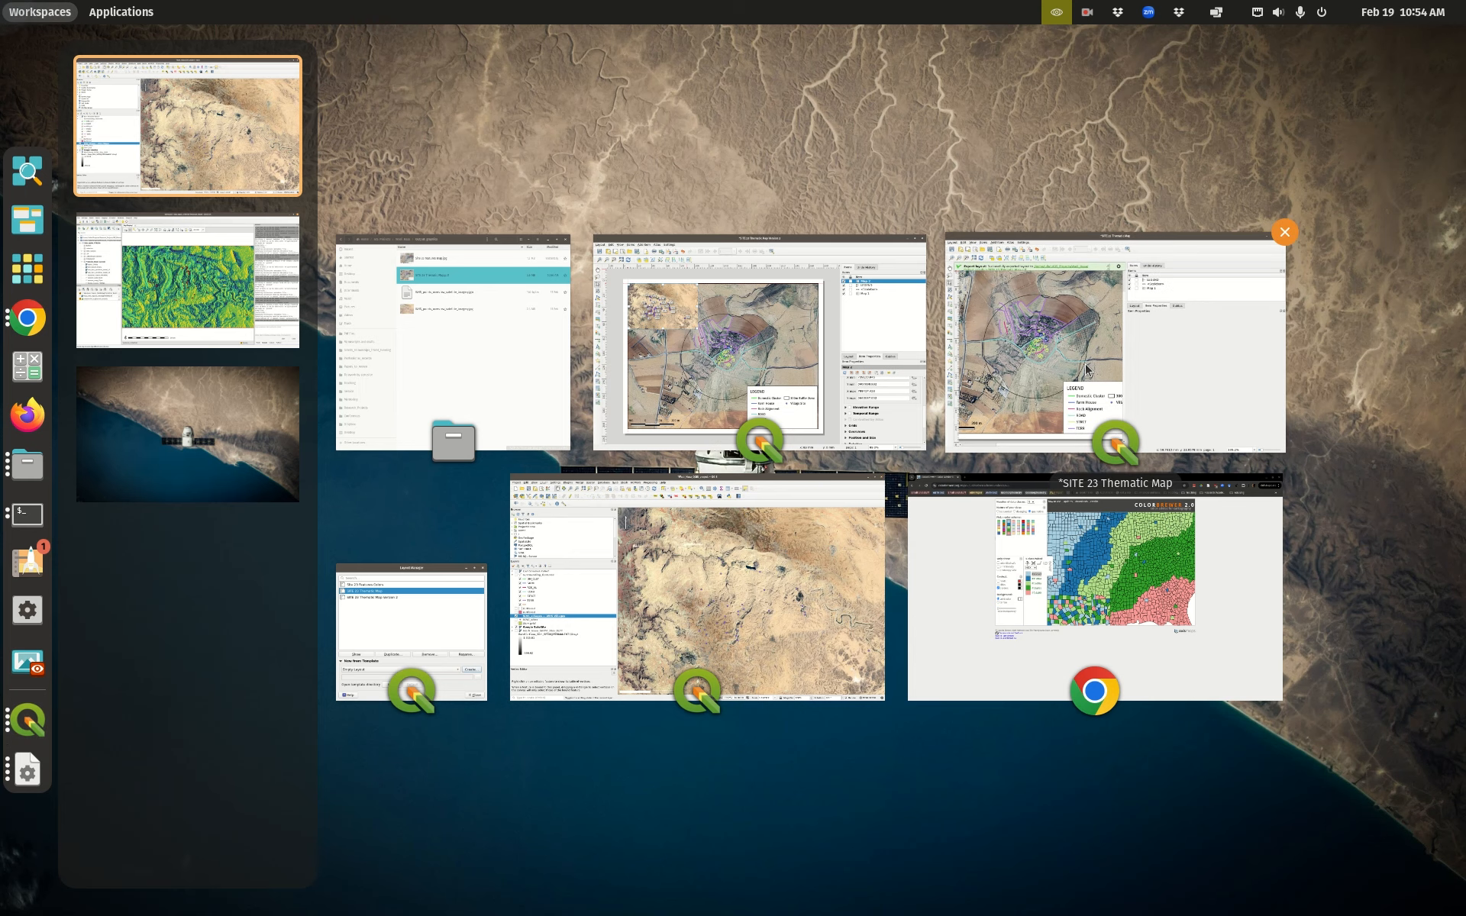
pyautogui.click(855, 363)
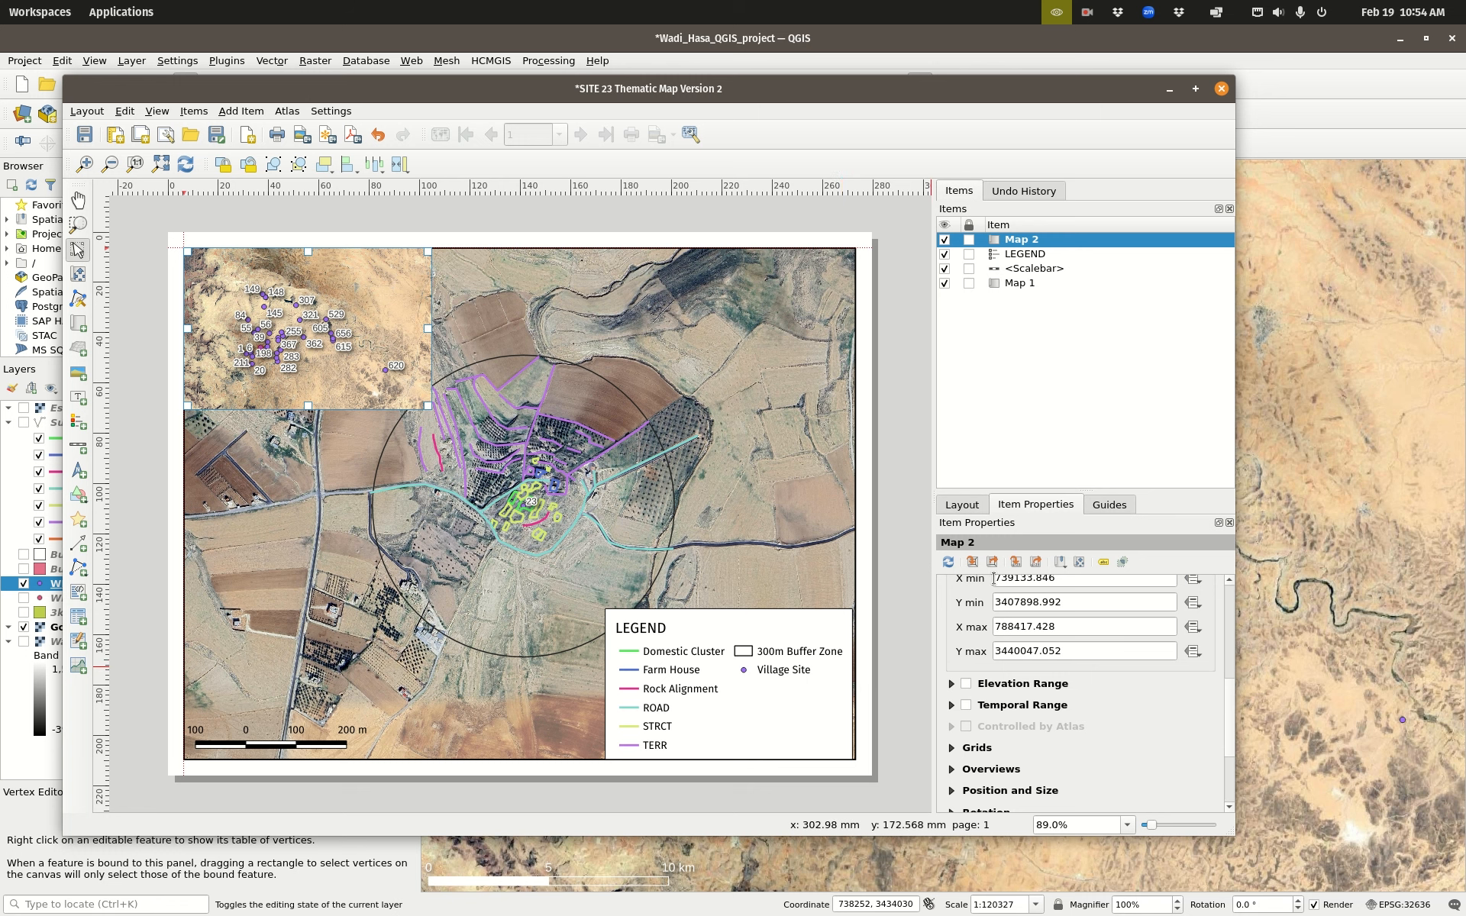
pyautogui.click(949, 562)
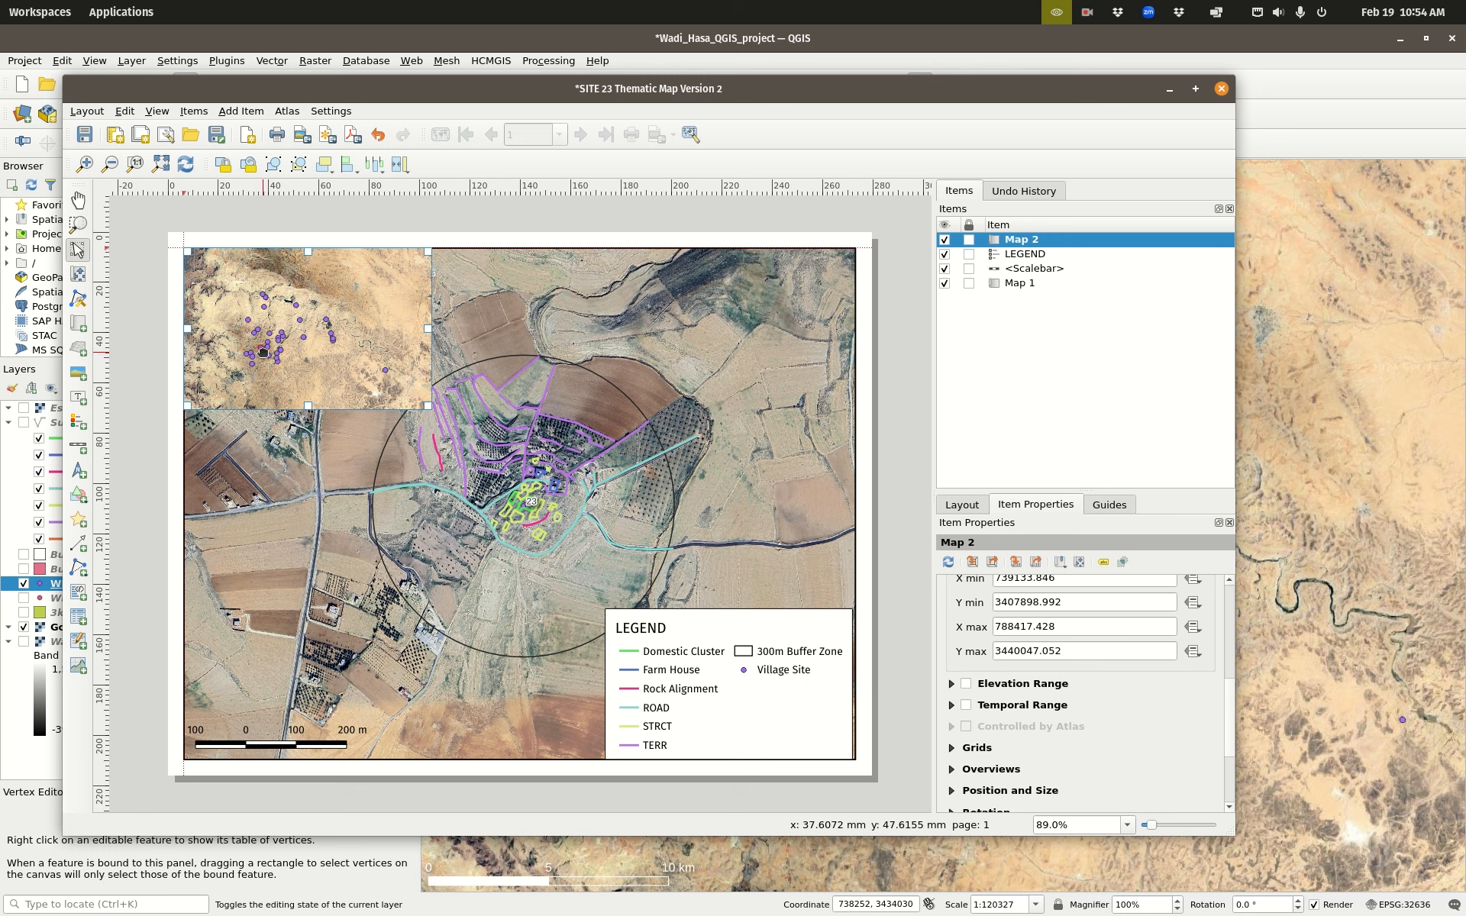
# Step: Set the scale of Map 2 to 300000 and shift its content to centre the village sites in the inset
pyautogui.scroll(1, 779, 504)
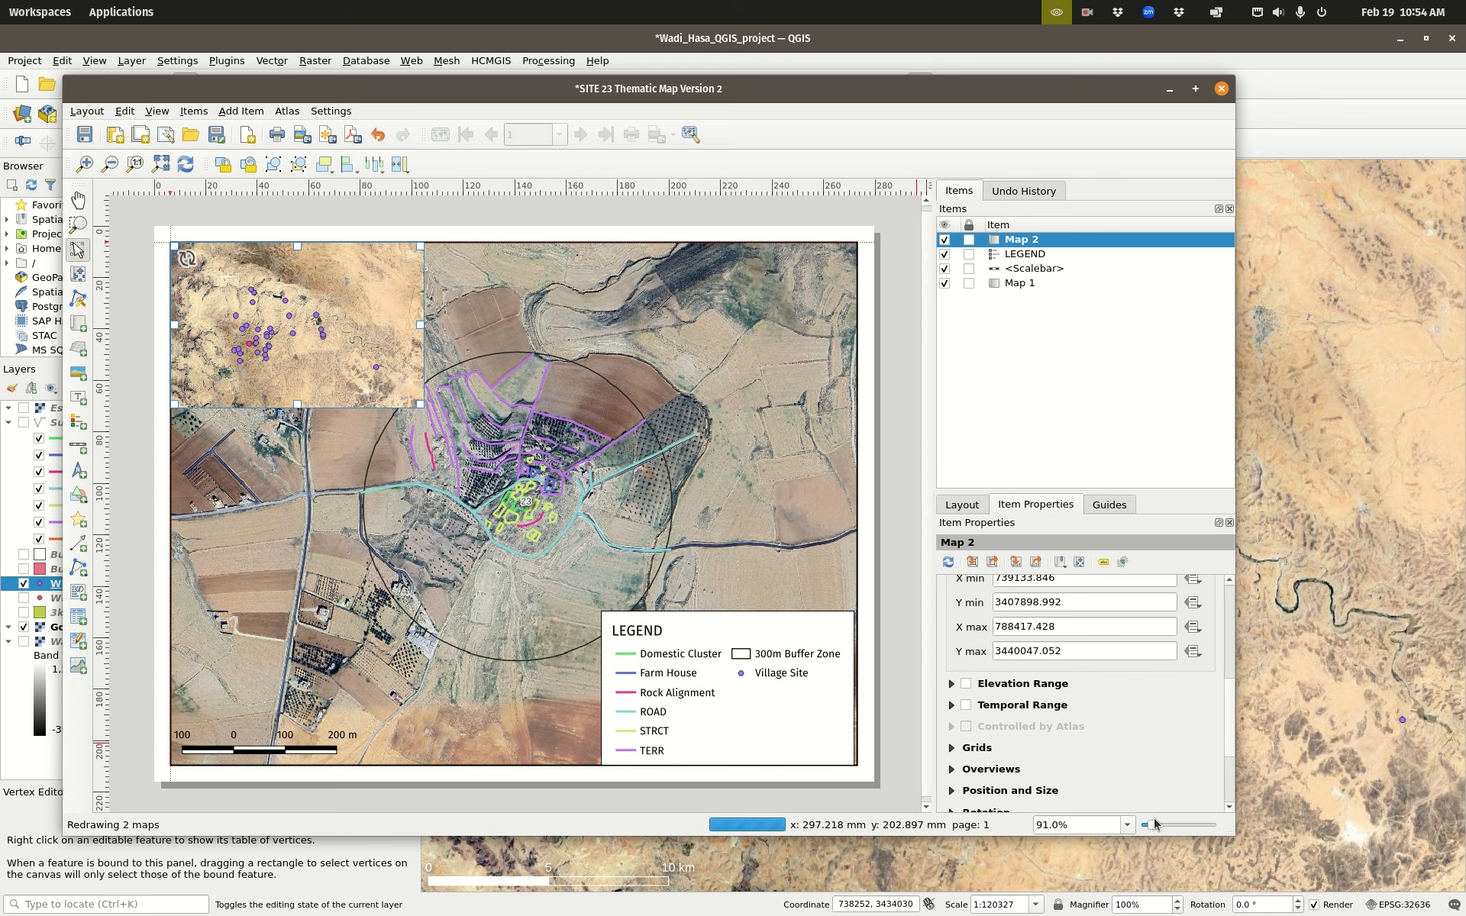
pyautogui.scroll(5, 1146, 755)
pyautogui.scroll(3, 1122, 686)
pyautogui.click(1045, 612)
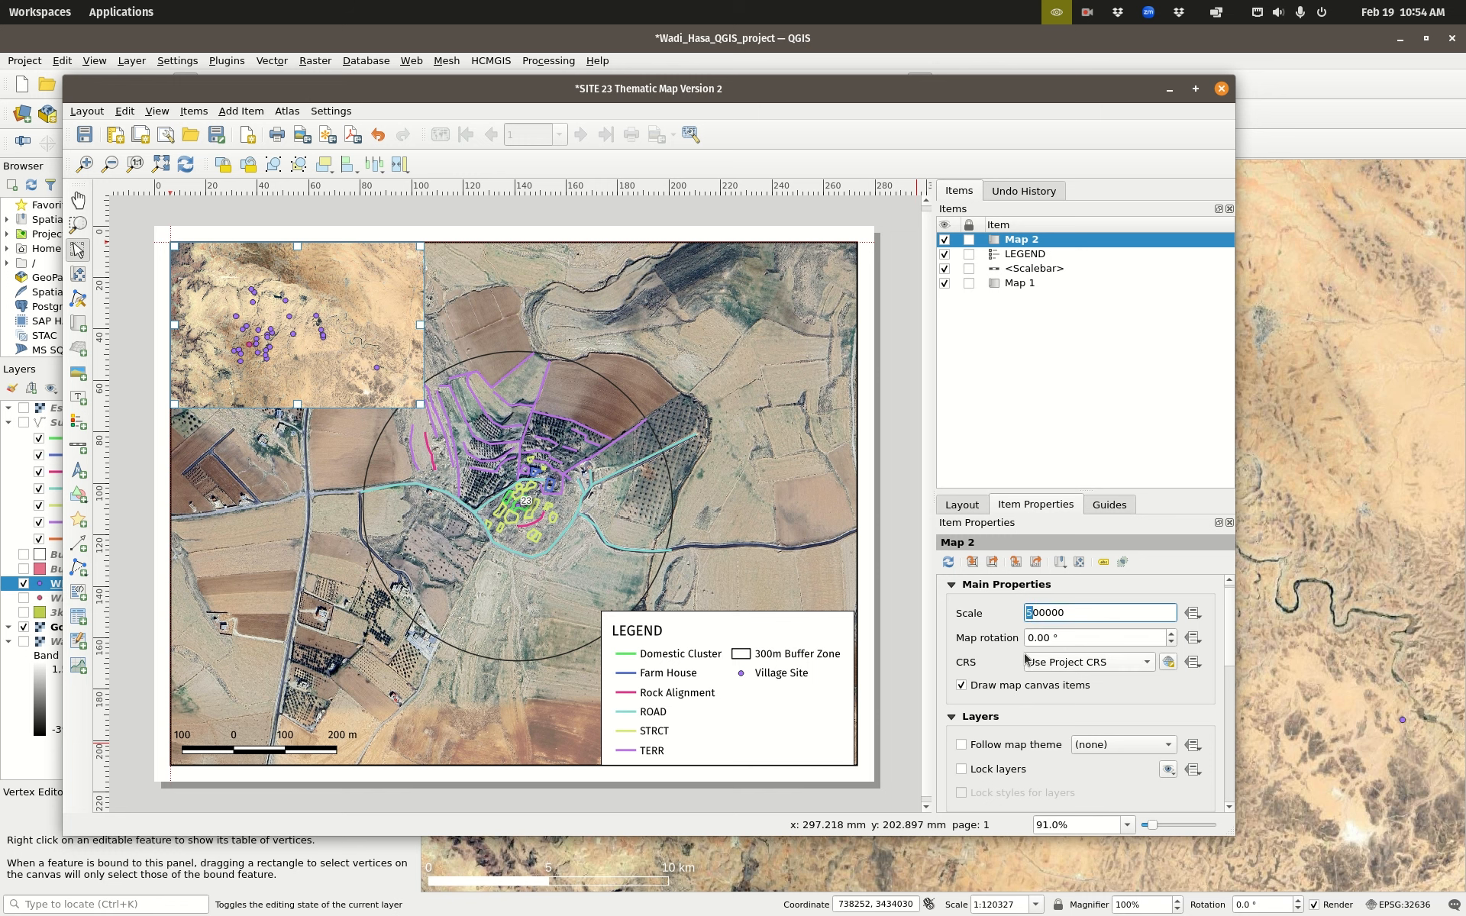
pyautogui.click(78, 273)
pyautogui.moveTo(225, 308); pyautogui.dragTo(271, 304)
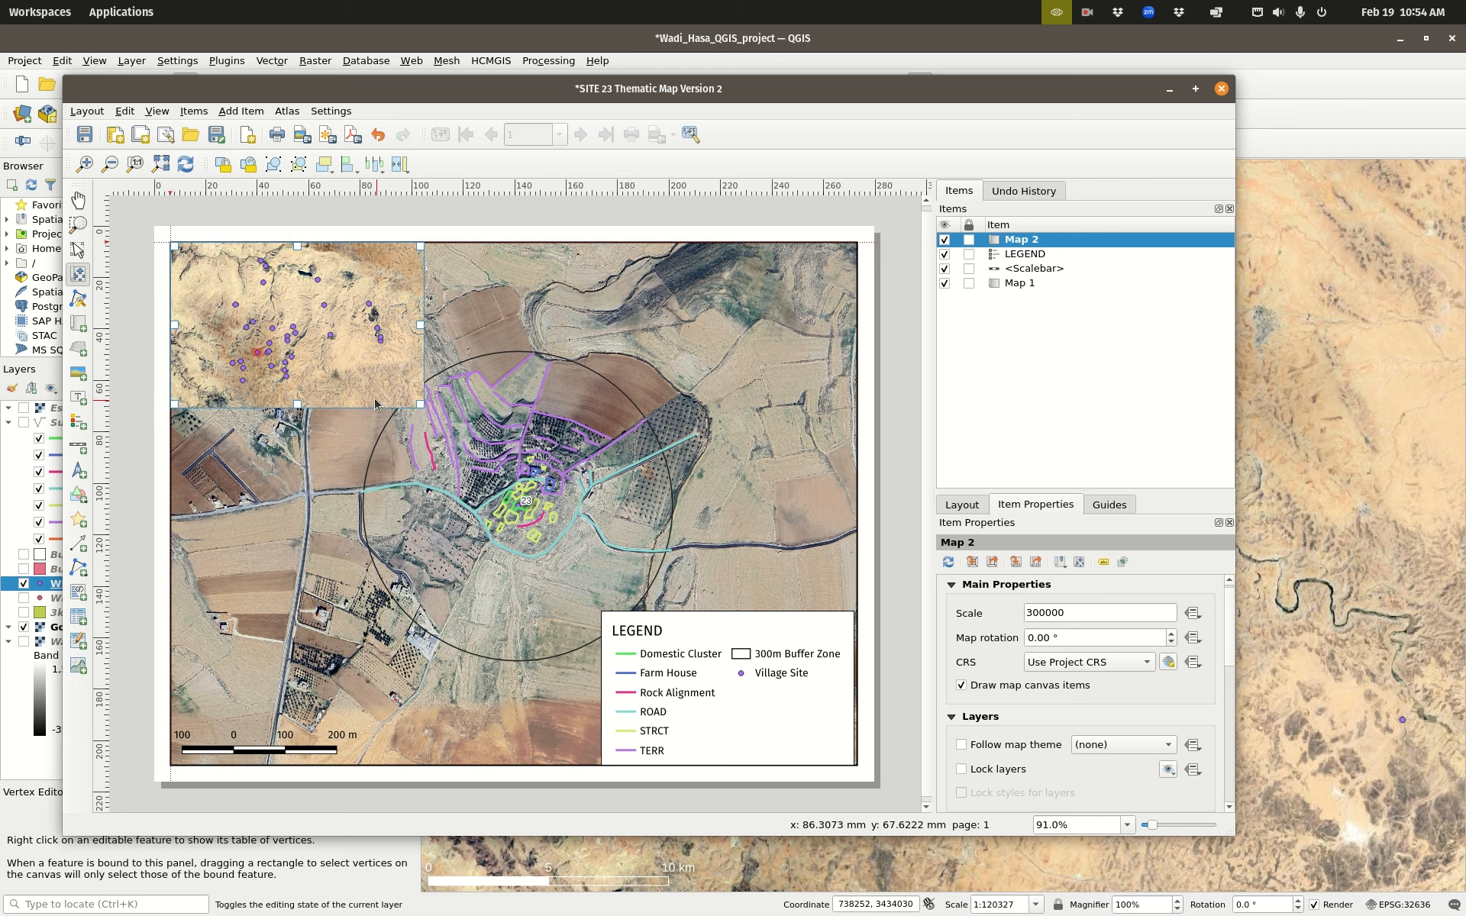
# Step: Enable a black frame around Map 2 with a thickness of 0.70 mm
pyautogui.scroll(-8, 1042, 636)
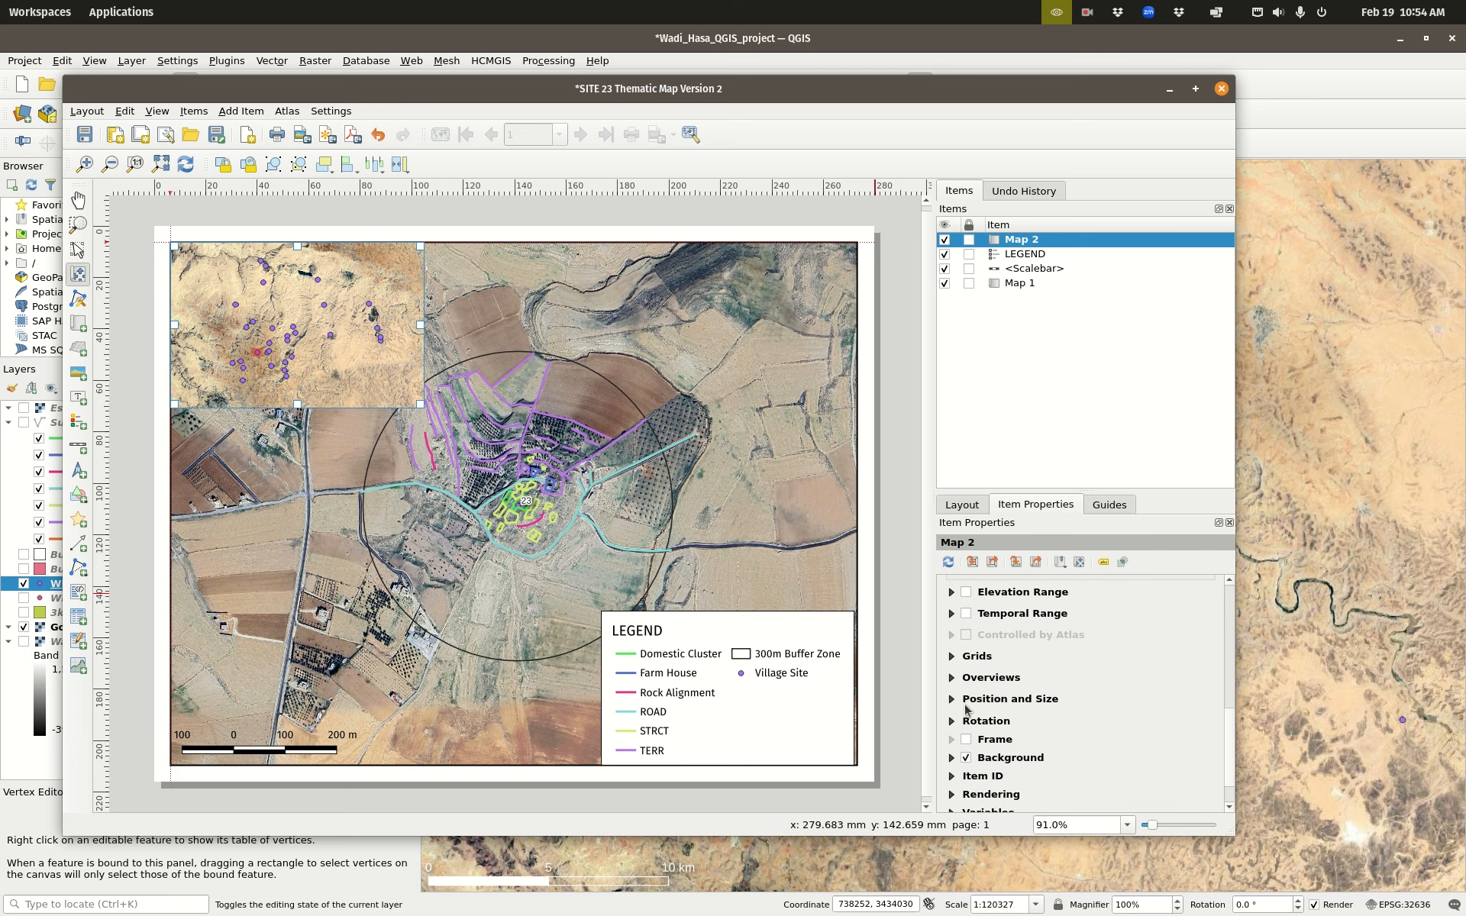
pyautogui.click(966, 694)
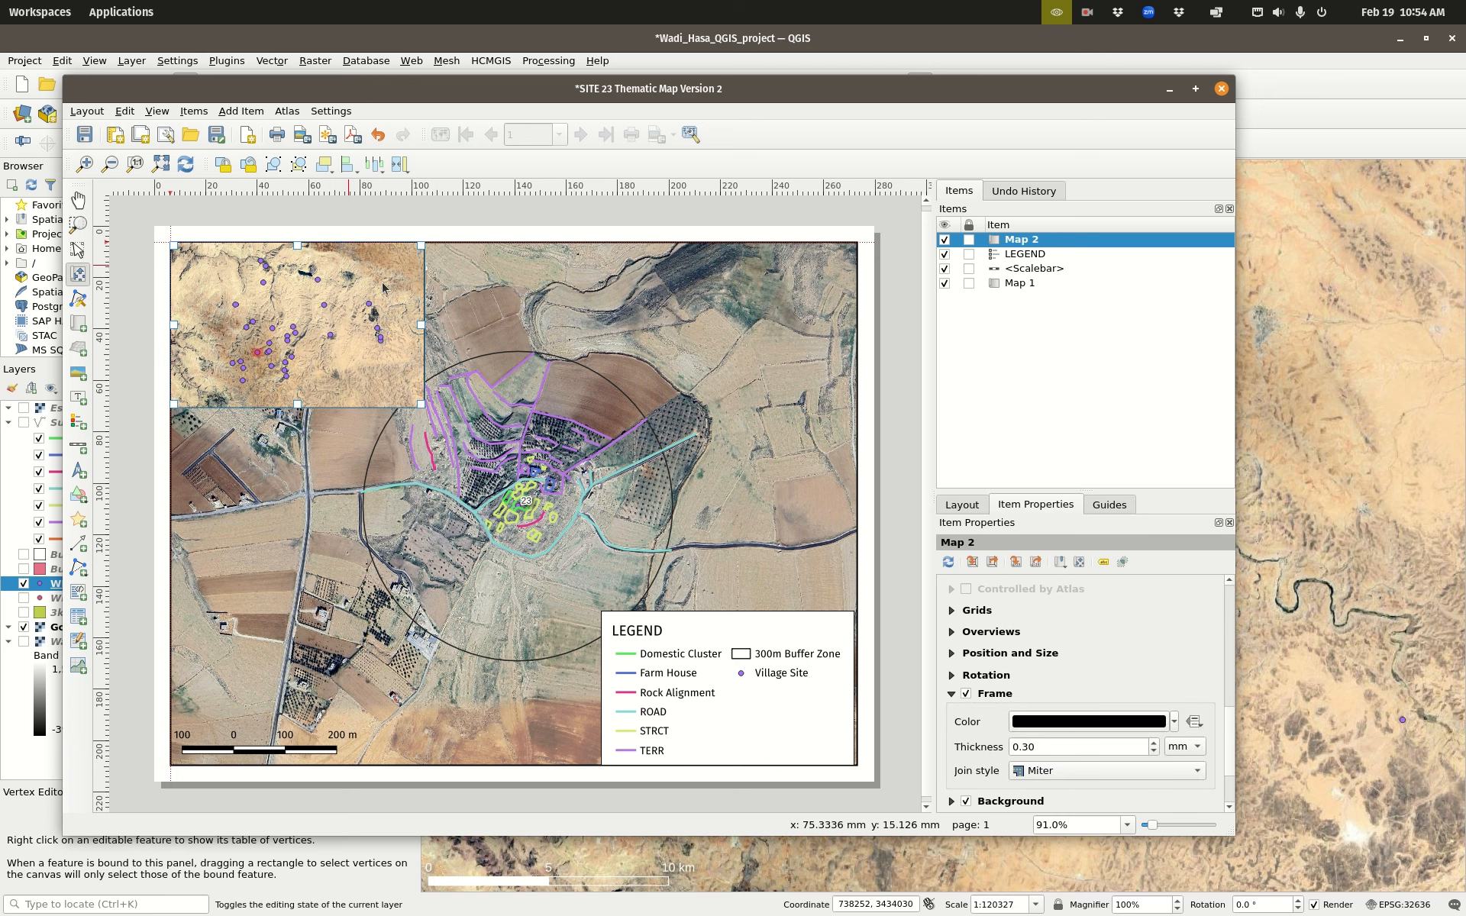
pyautogui.click(1153, 742)
pyautogui.click(1153, 743)
pyautogui.click(1153, 743)
pyautogui.click(1154, 743)
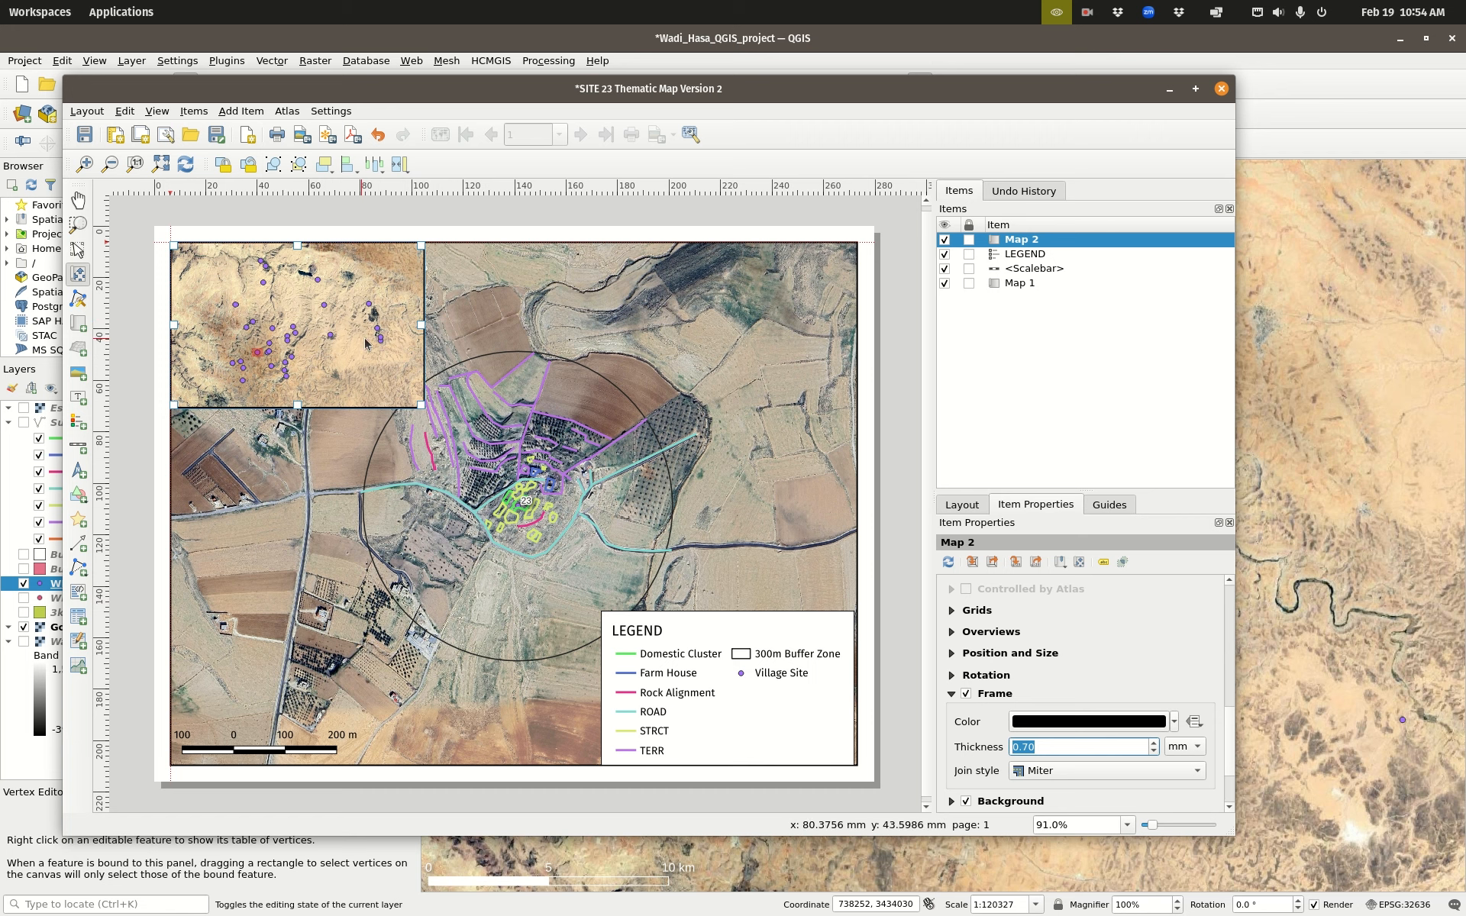
# Step: Hide the Google Satellite layer in the main project
pyautogui.click(811, 47)
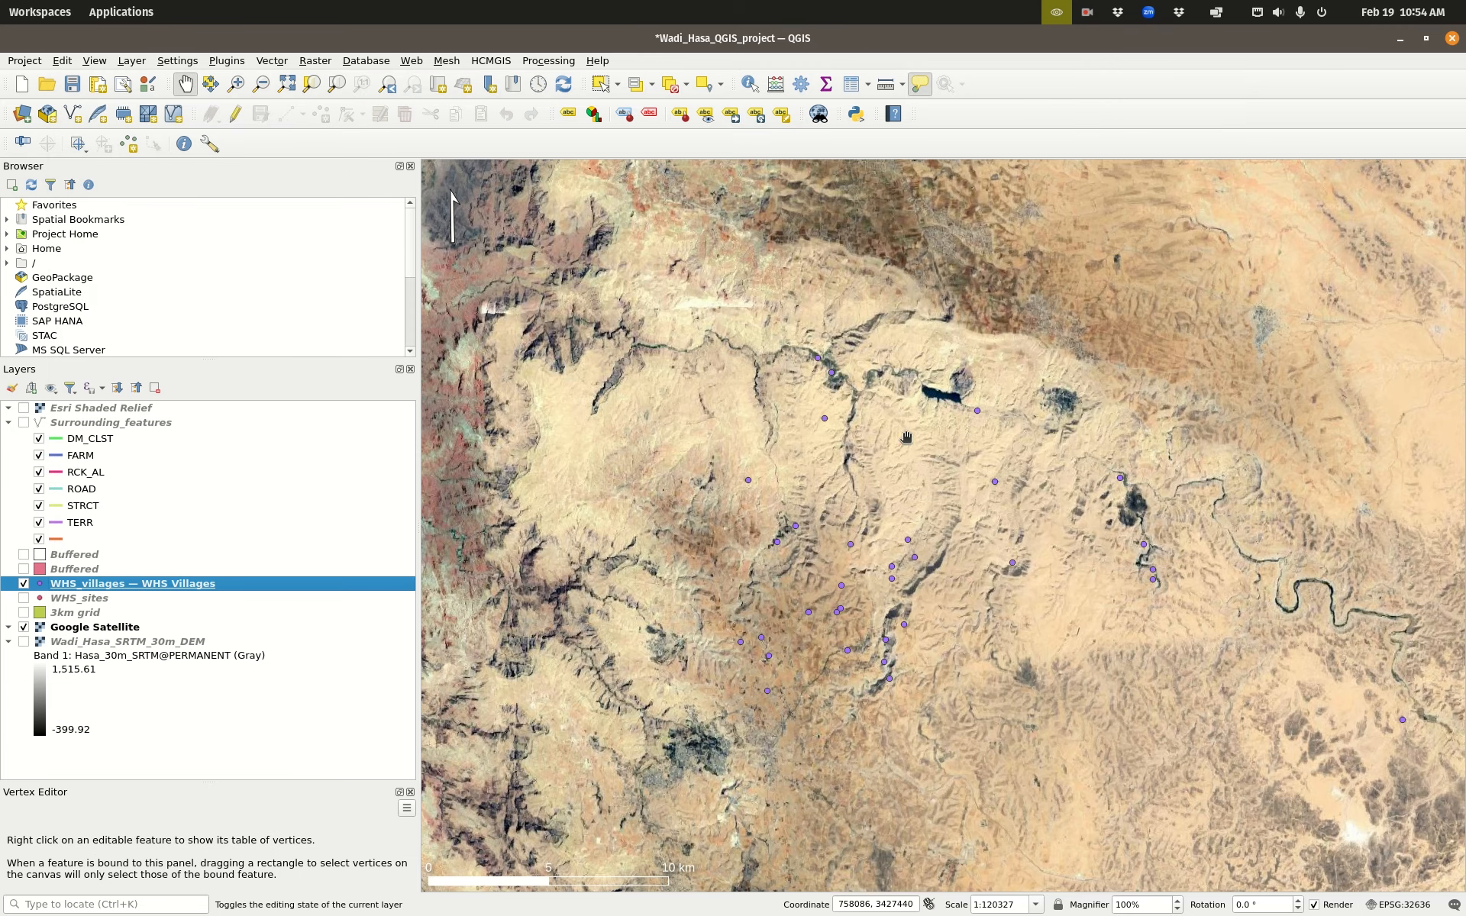
pyautogui.click(23, 627)
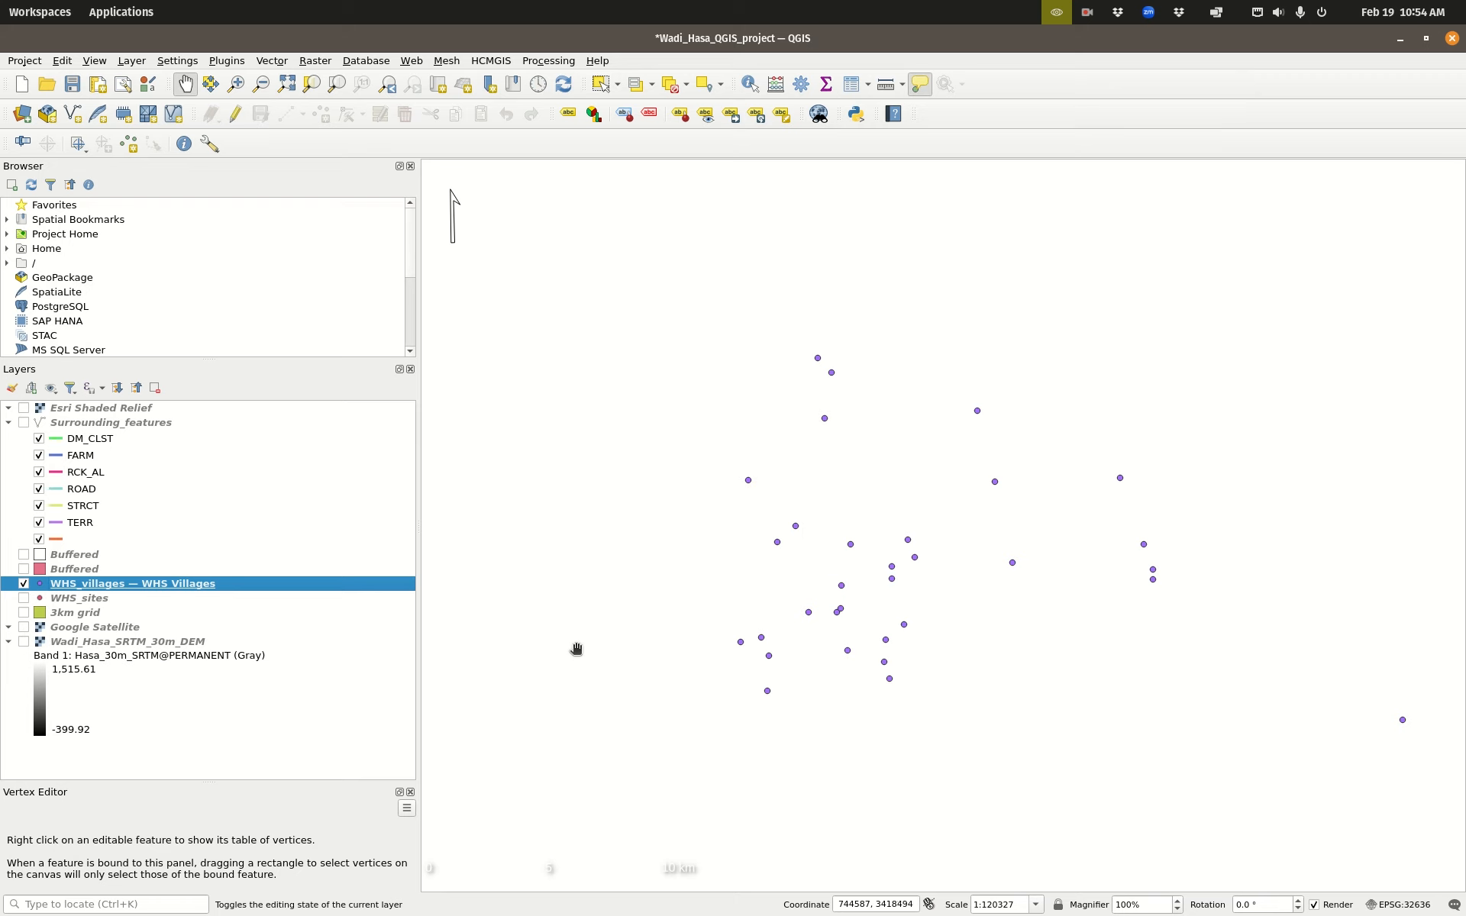
# Step: Add the Esri Light Gray basemap from HCMGIS and check how Map 2 looks in the Version 2 layout
pyautogui.click(492, 61)
pyautogui.moveTo(510, 79)
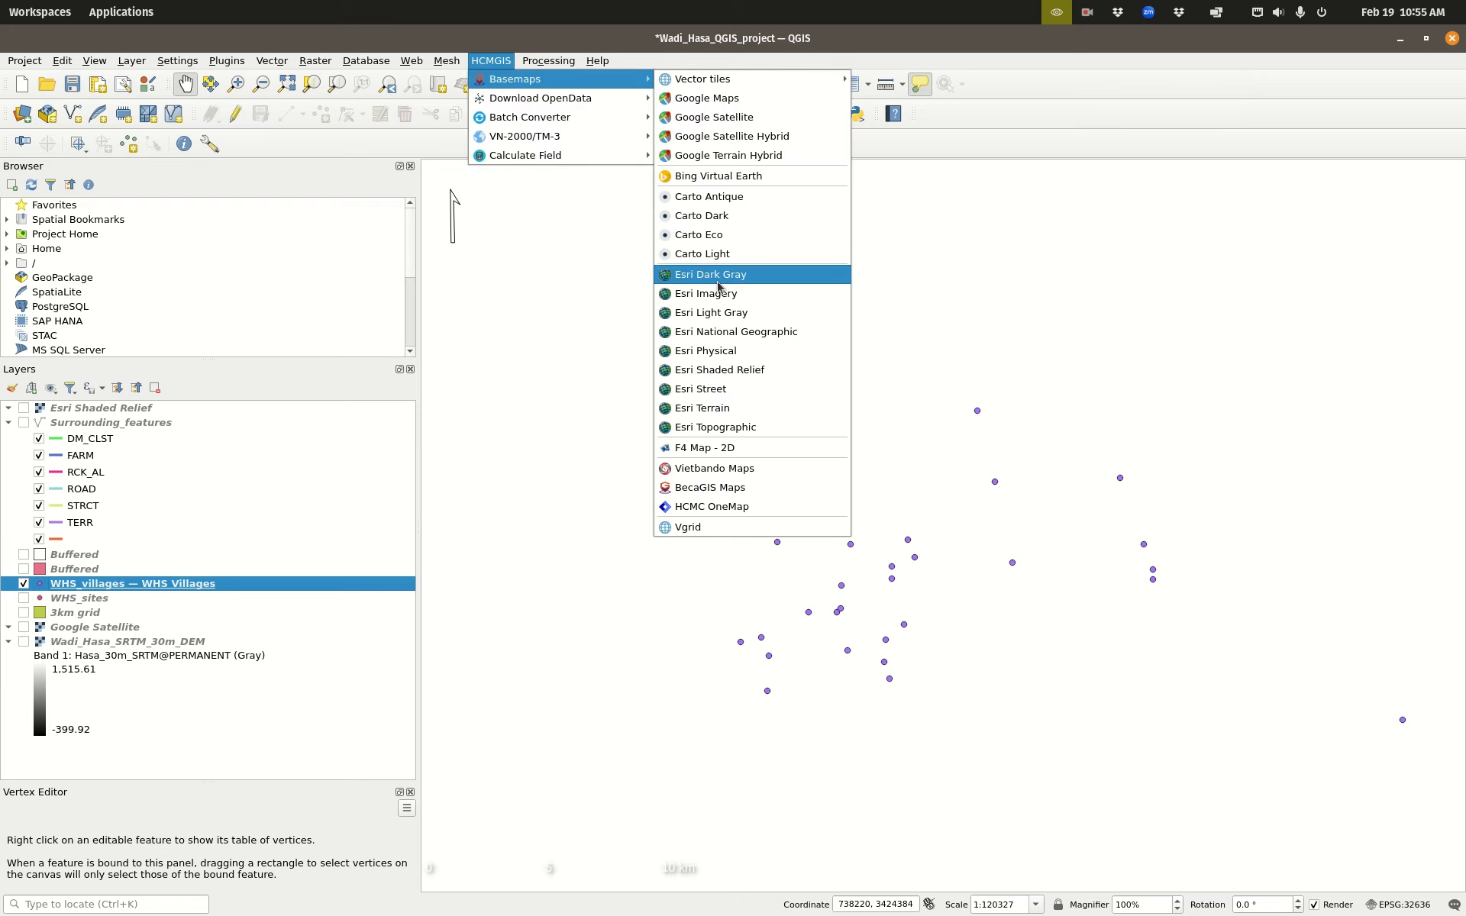
pyautogui.click(761, 318)
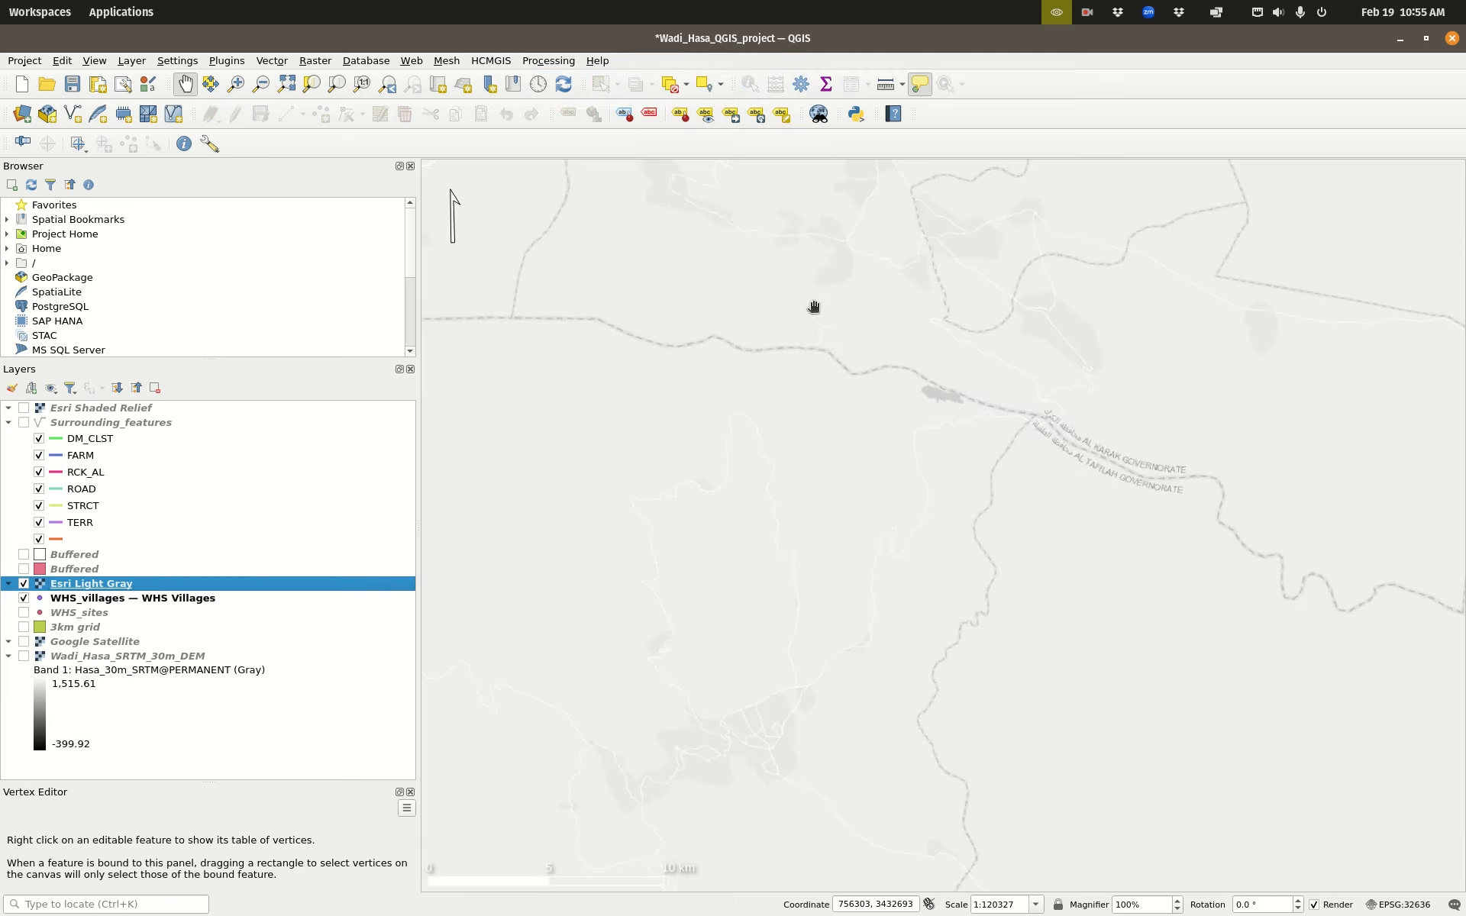
pyautogui.moveTo(2, 4)
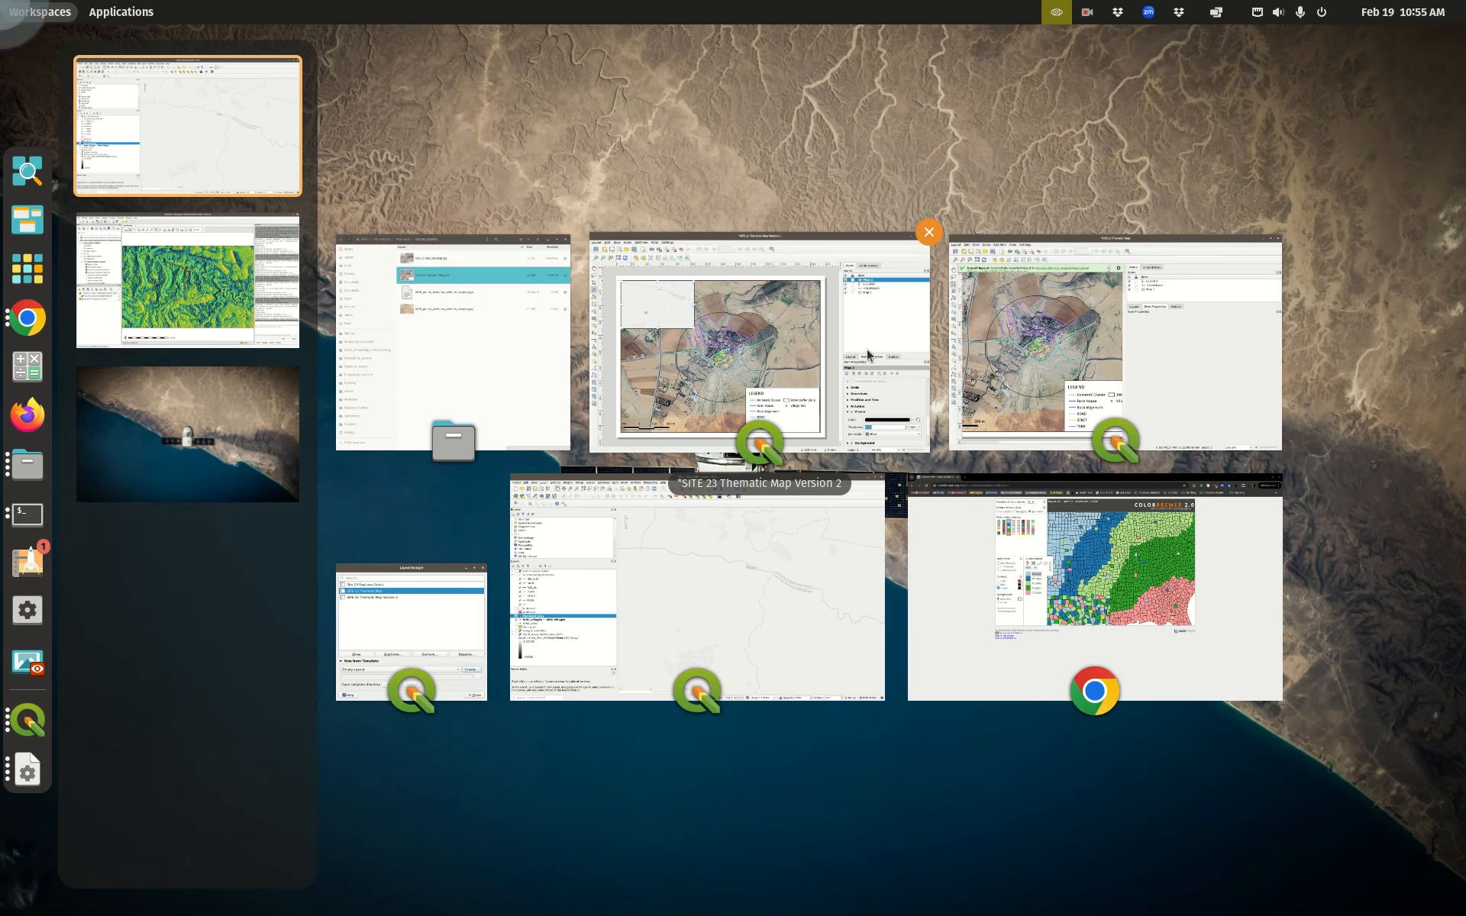
pyautogui.click(781, 337)
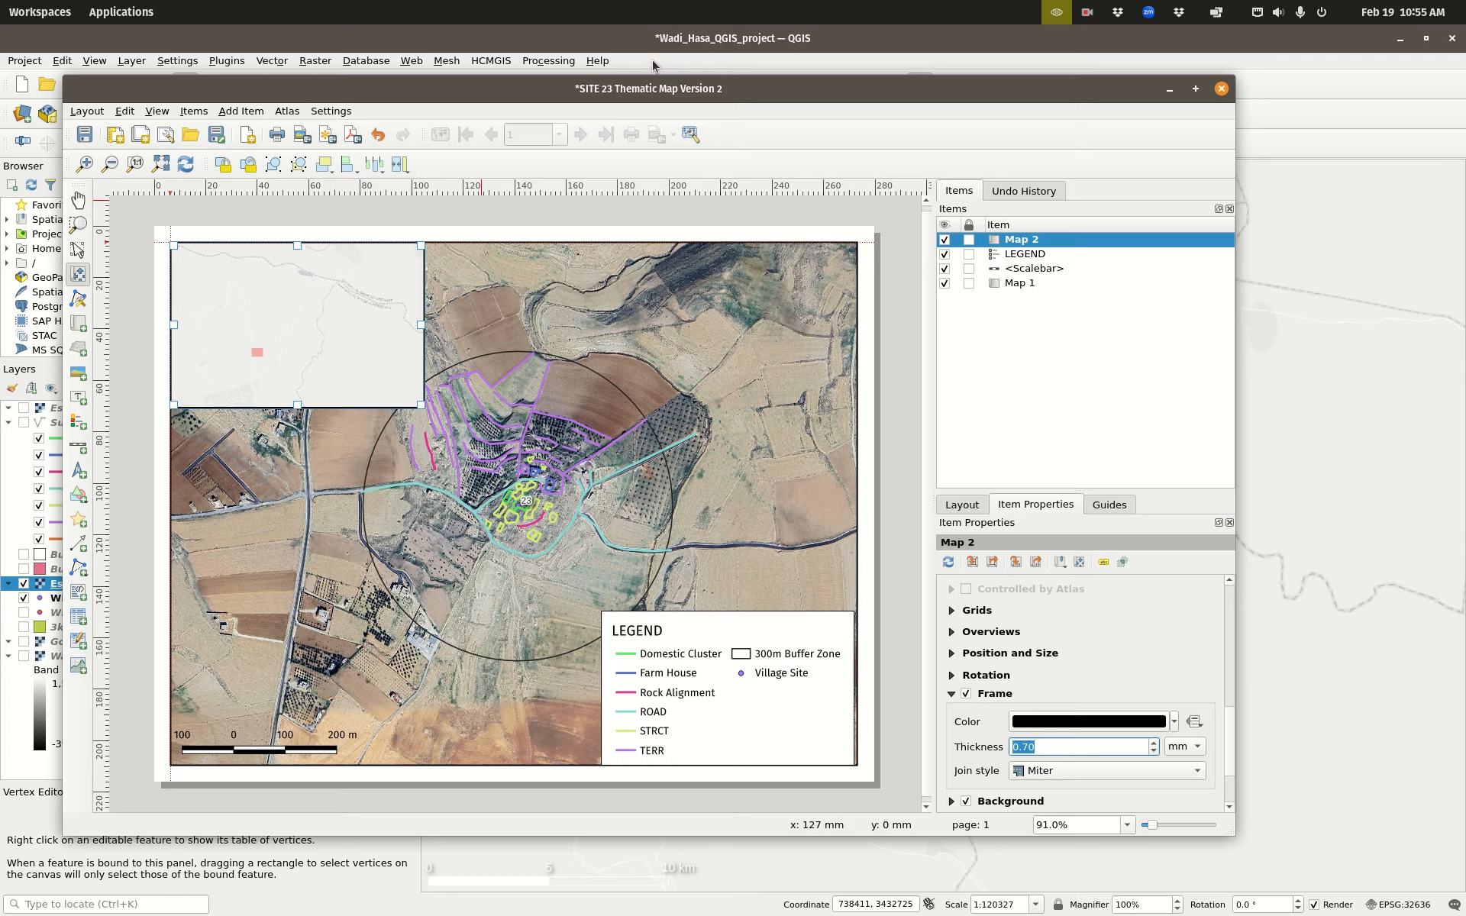
# Step: Remove the Esri Light Gray layer from the main project
pyautogui.click(671, 36)
pyautogui.rightClick(181, 588)
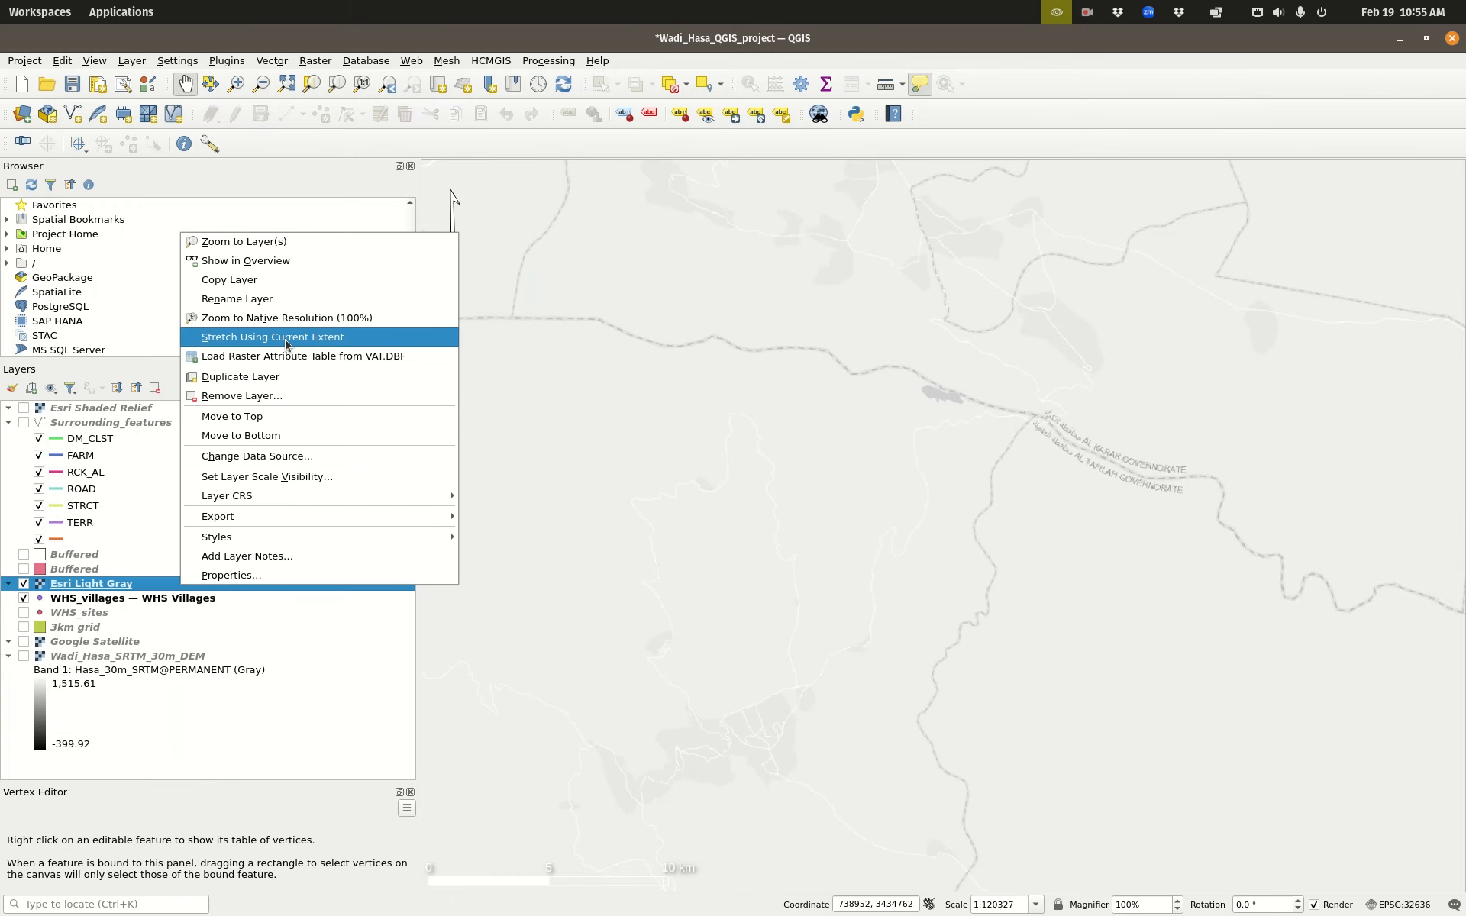
pyautogui.click(259, 396)
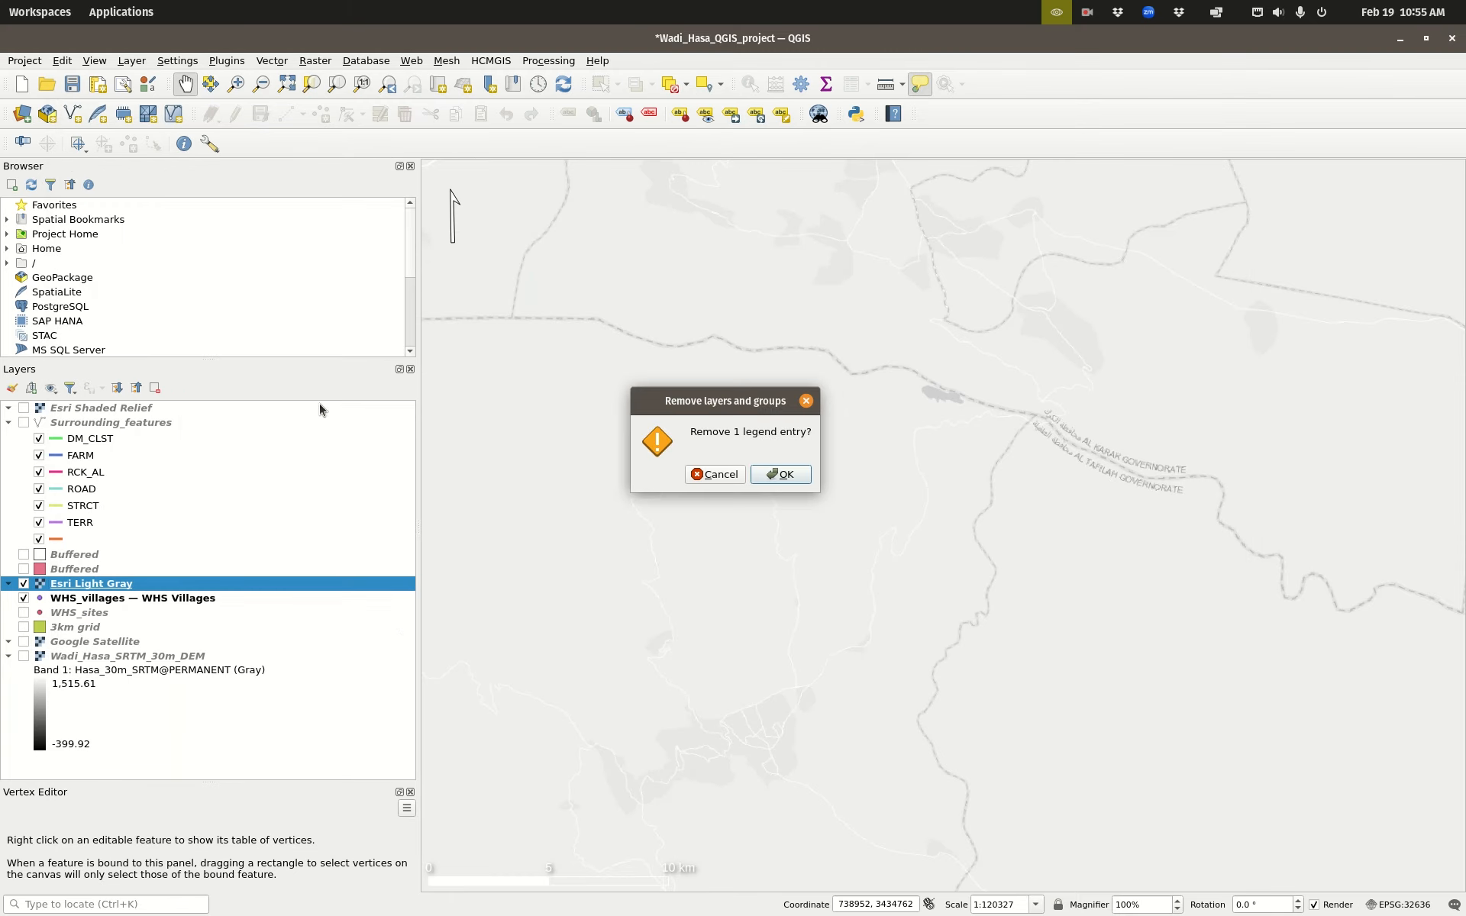
pyautogui.click(778, 474)
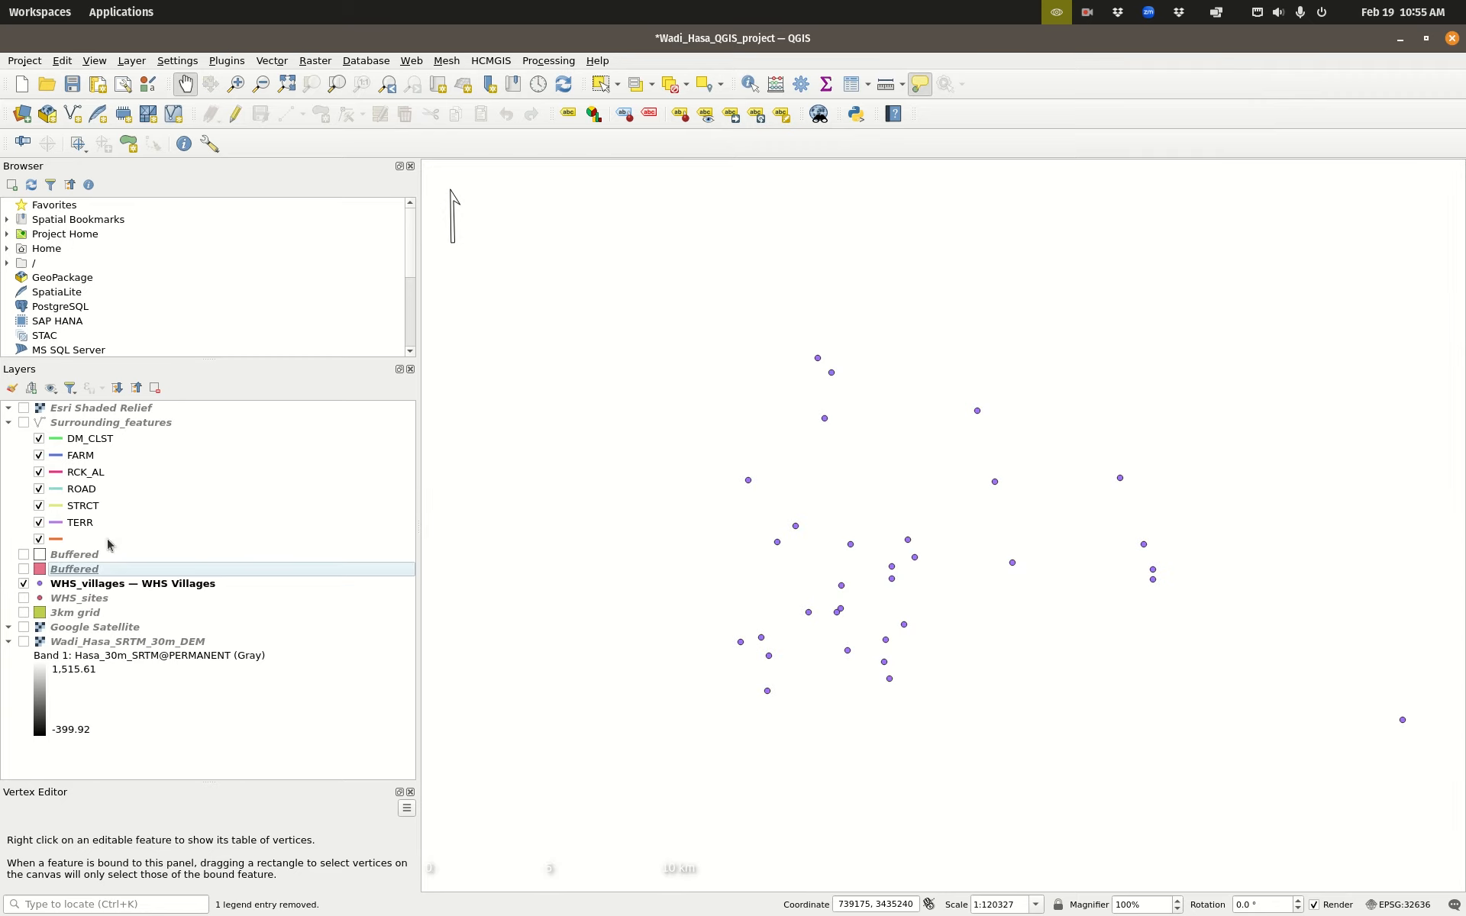
# Step: Remove the Esri Shaded Relief layer from the main project
pyautogui.click(124, 409)
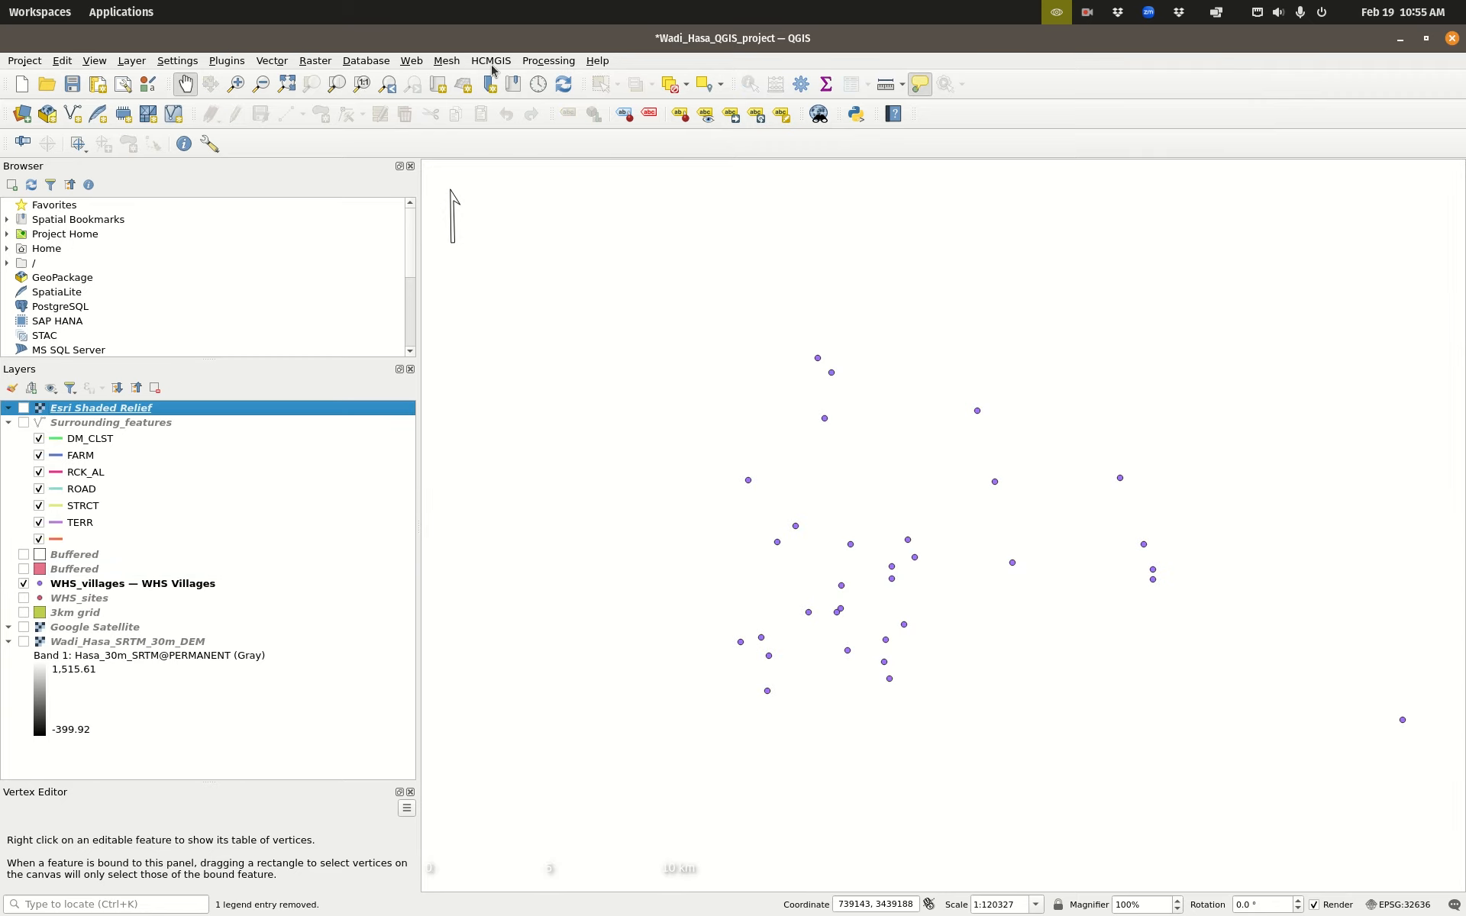
pyautogui.rightClick(152, 410)
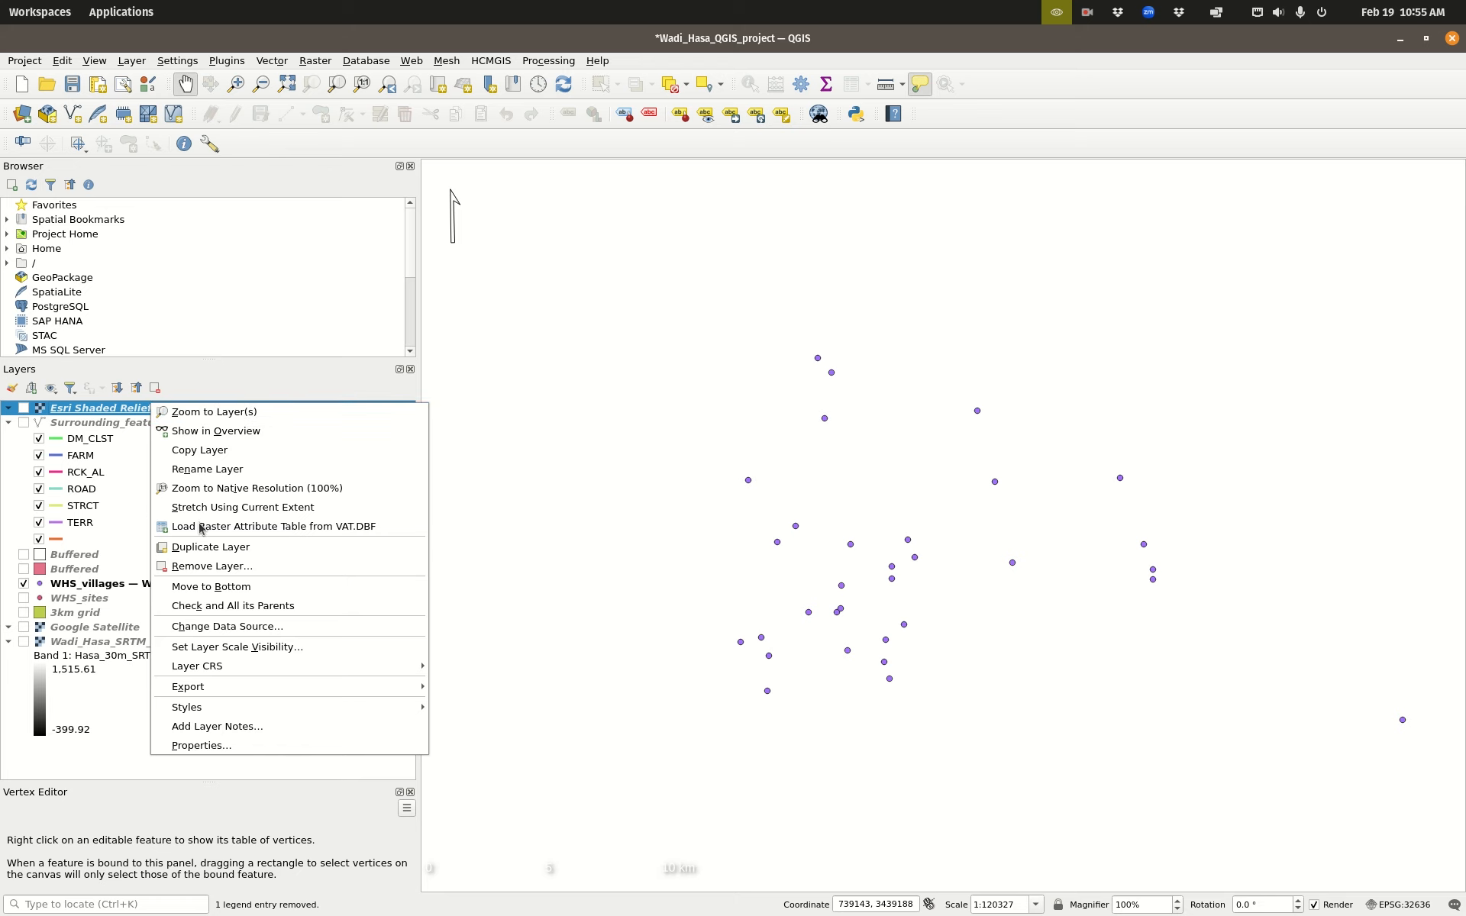
pyautogui.click(202, 566)
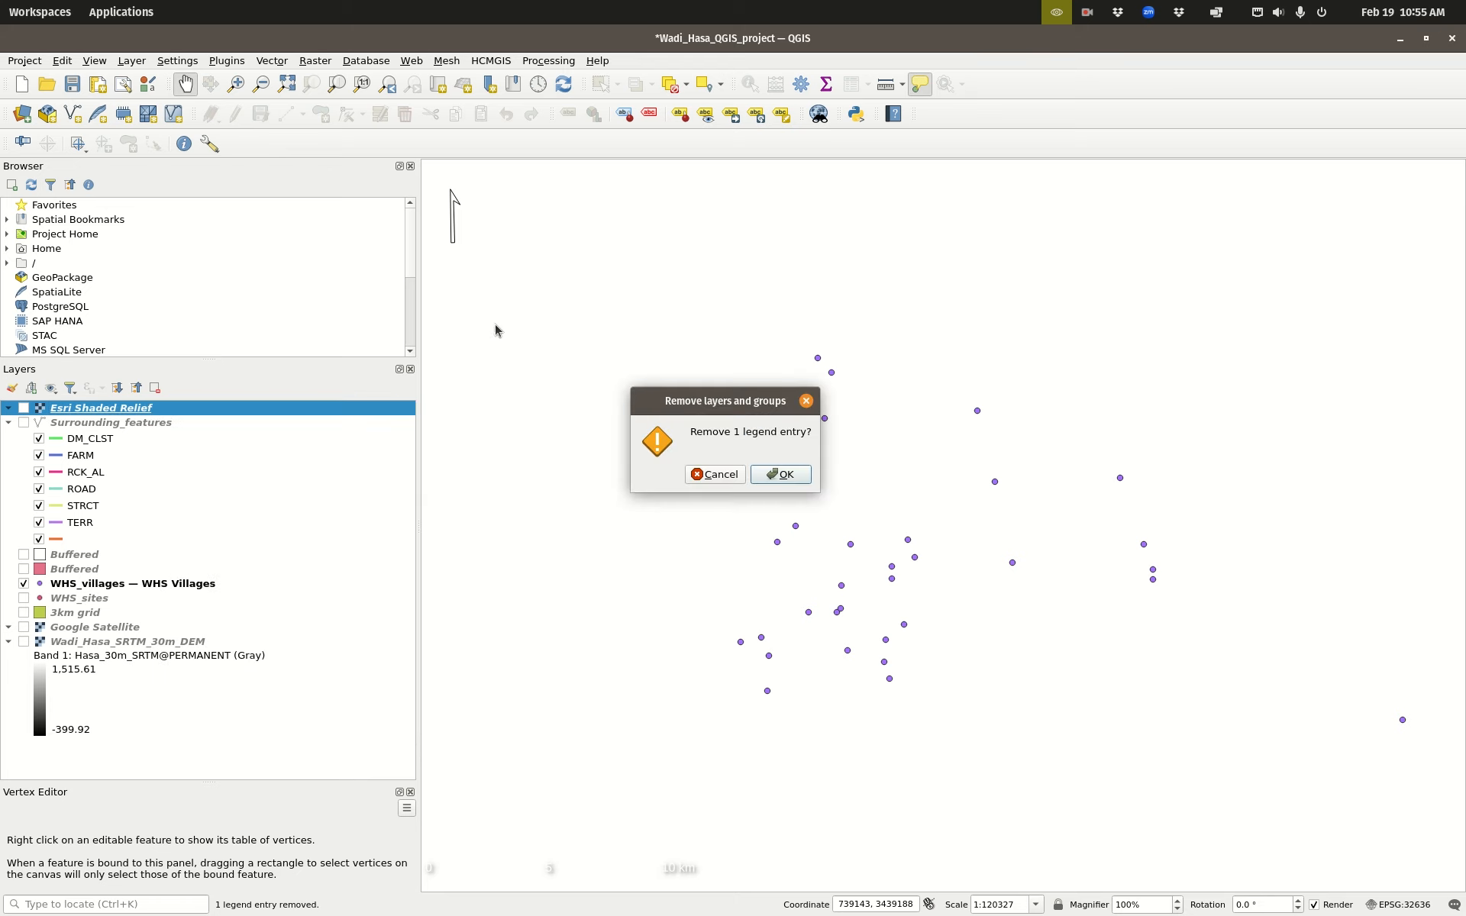
pyautogui.click(779, 474)
# Step: Add the Esri Terrain basemap from HCMGIS to the main project
pyautogui.click(489, 61)
pyautogui.moveTo(473, 118)
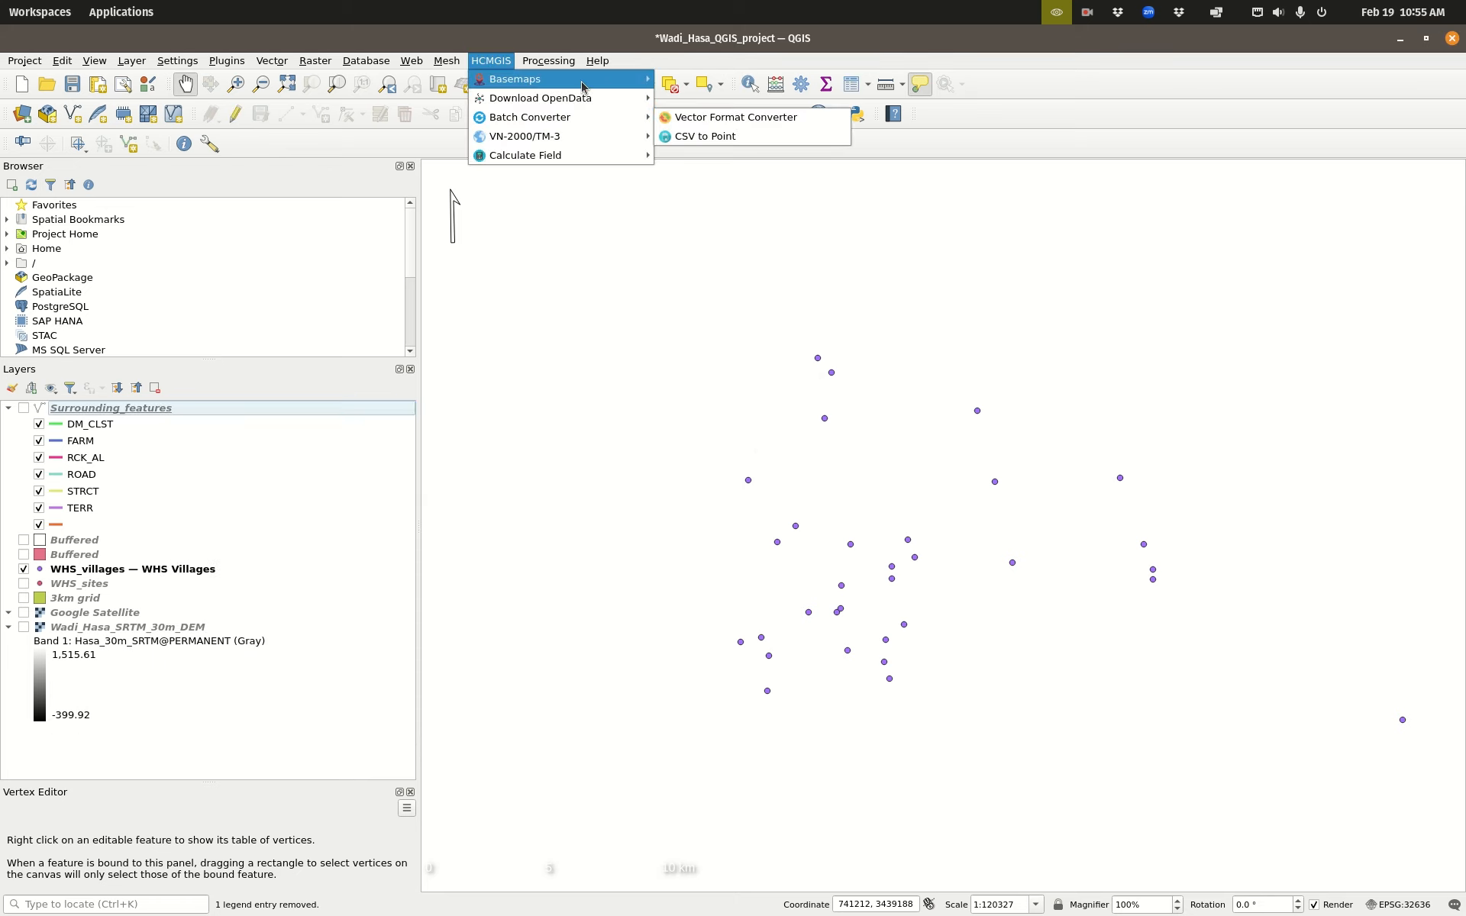
pyautogui.moveTo(504, 79)
pyautogui.click(723, 410)
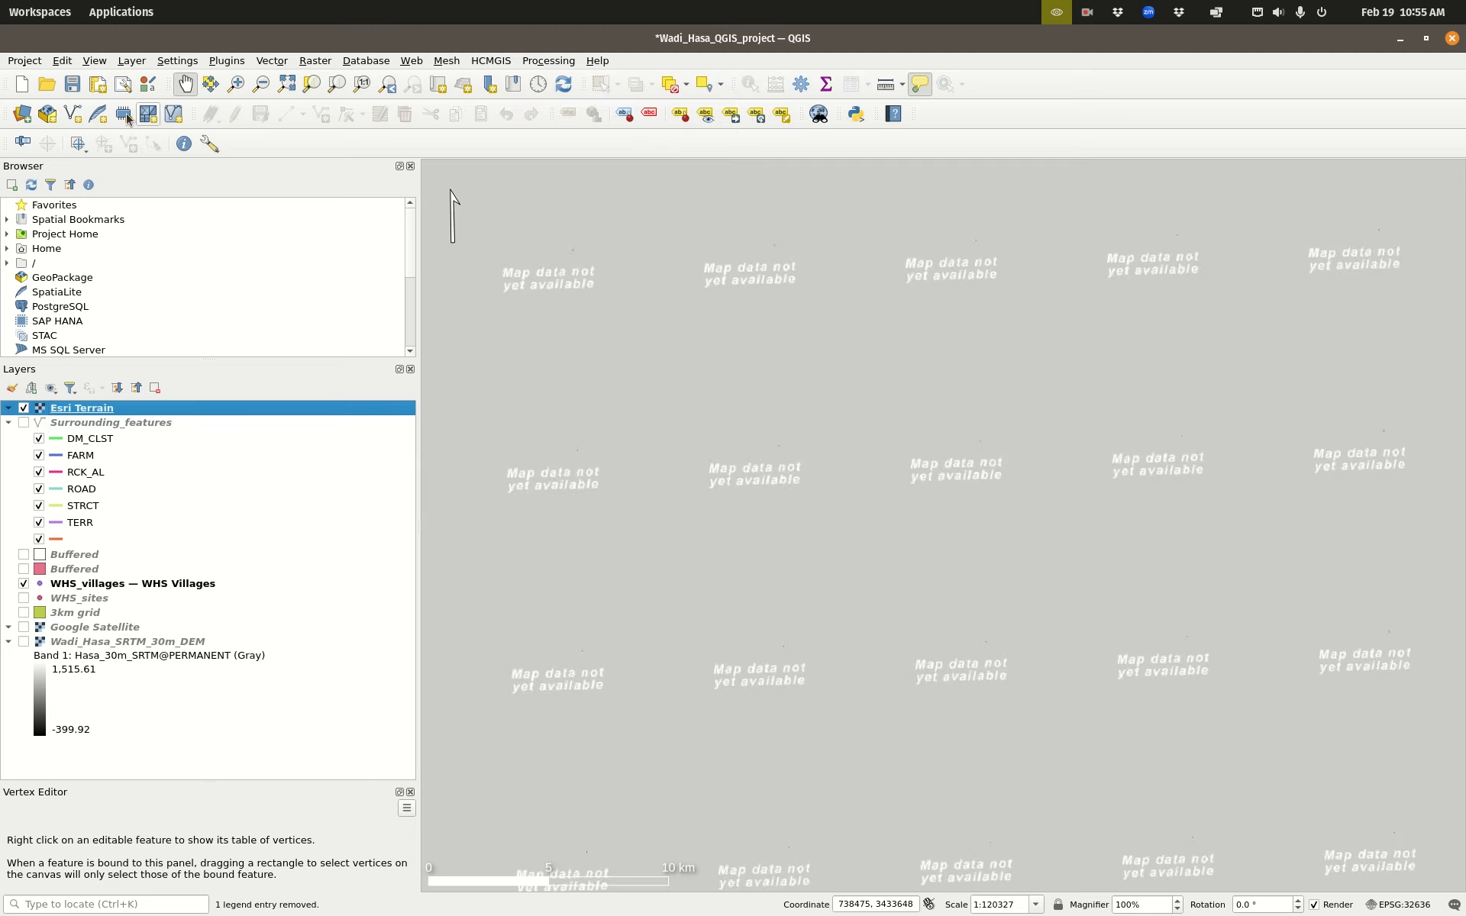
# Step: Check how the Esri Terrain basemap looks in Map 2 of the Version 2 layout, and return to the main project
pyautogui.moveTo(1, 1)
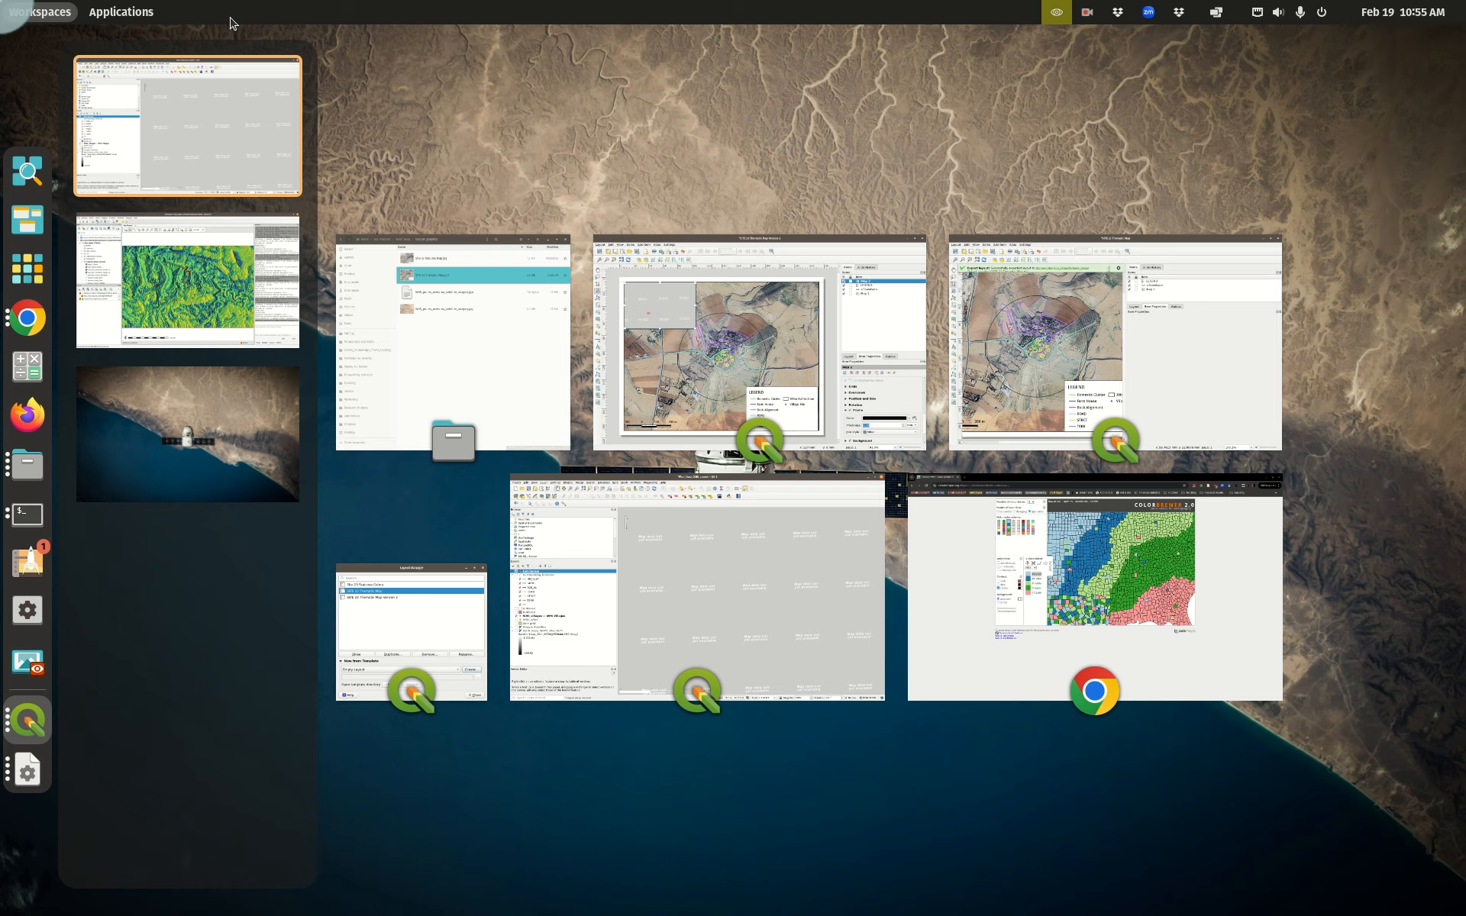
pyautogui.click(782, 370)
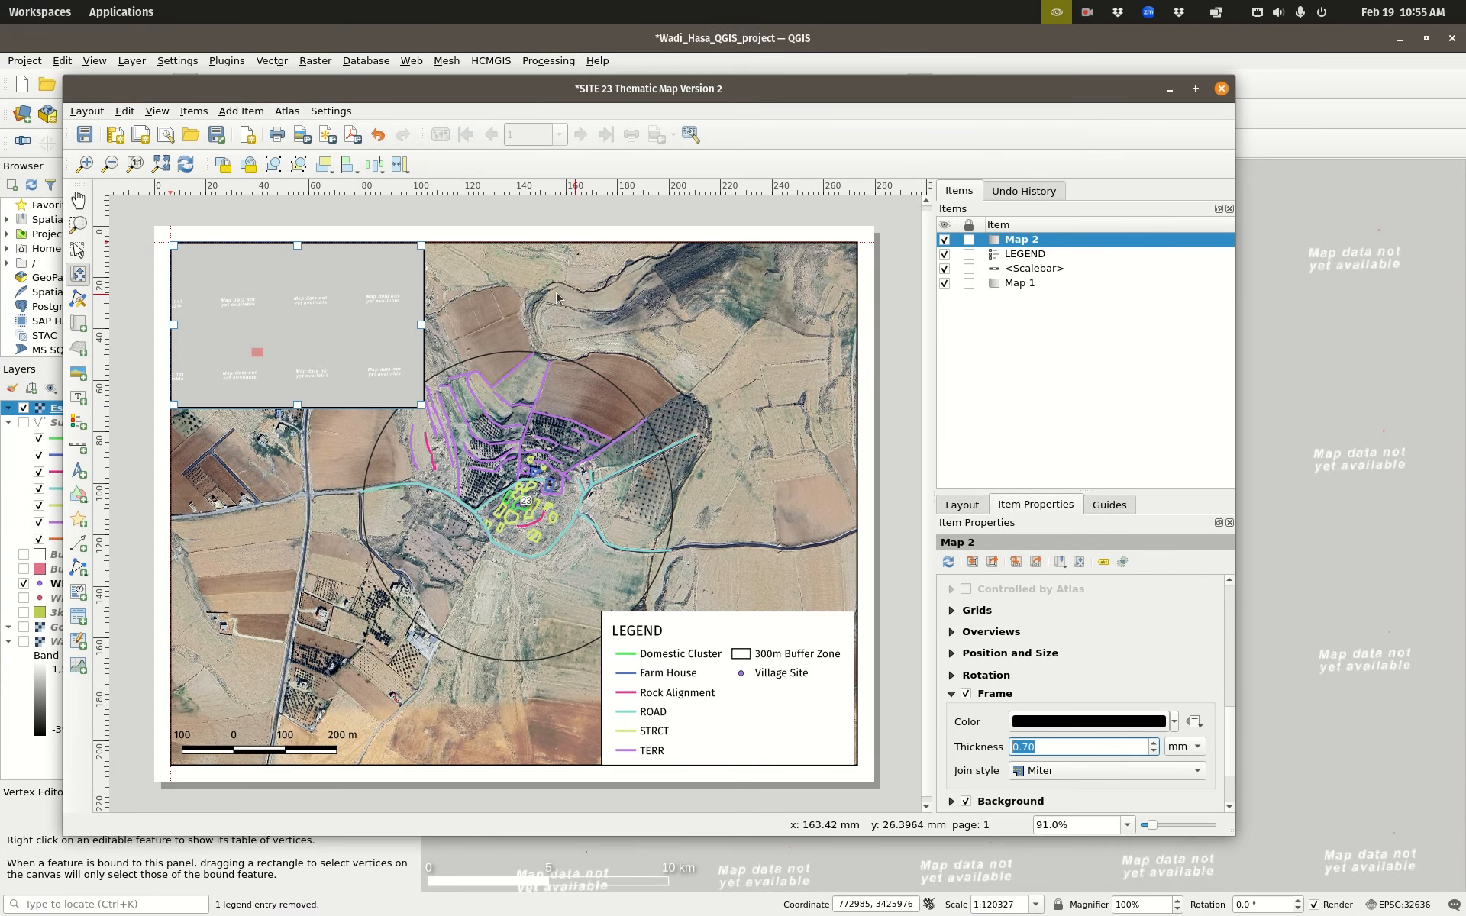
pyautogui.click(947, 562)
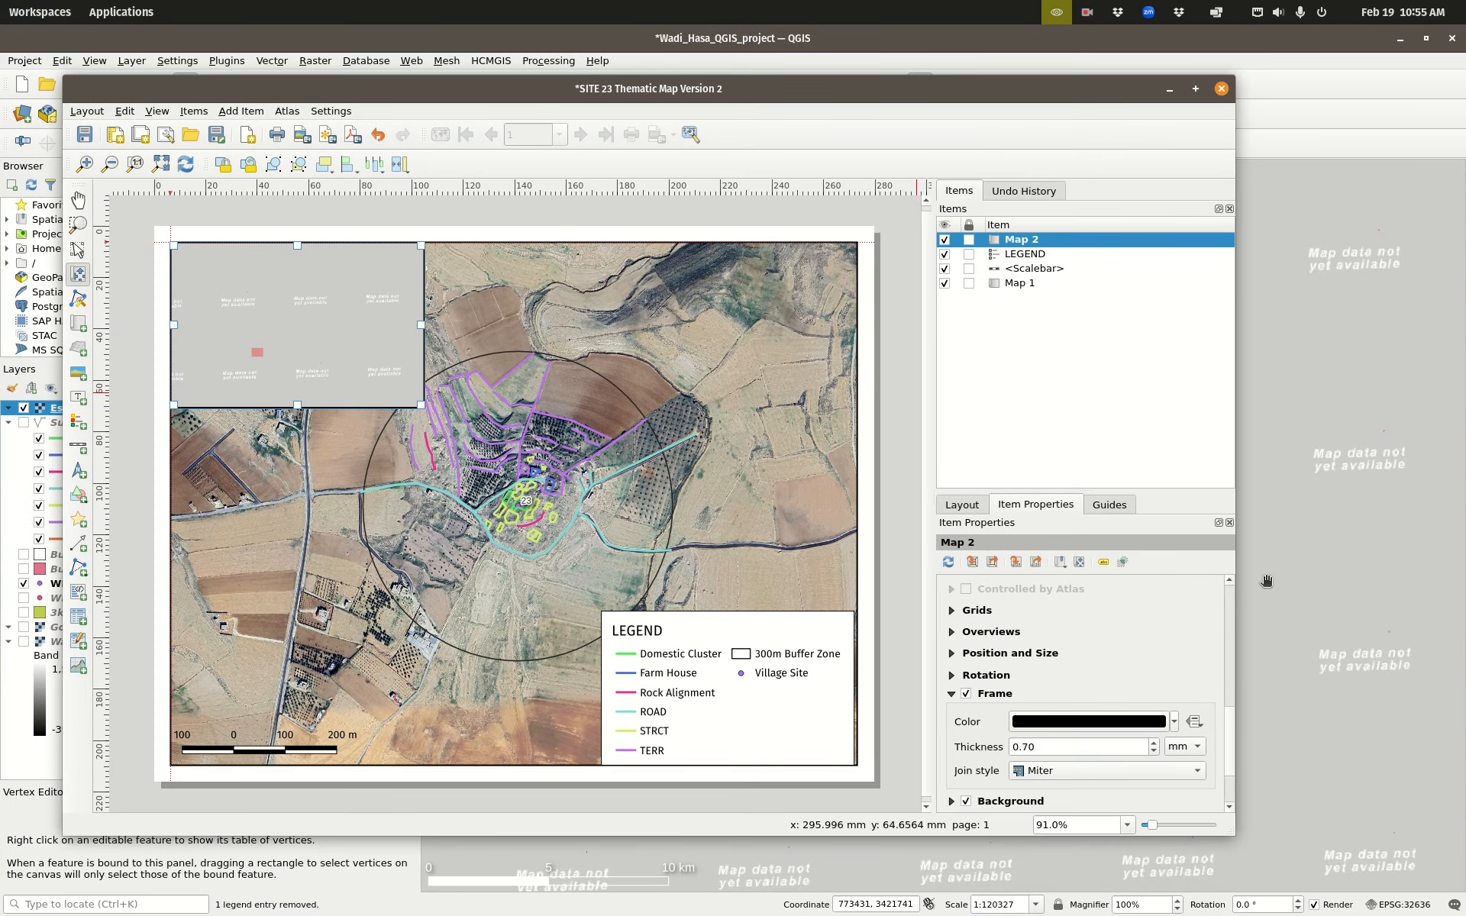
pyautogui.click(737, 36)
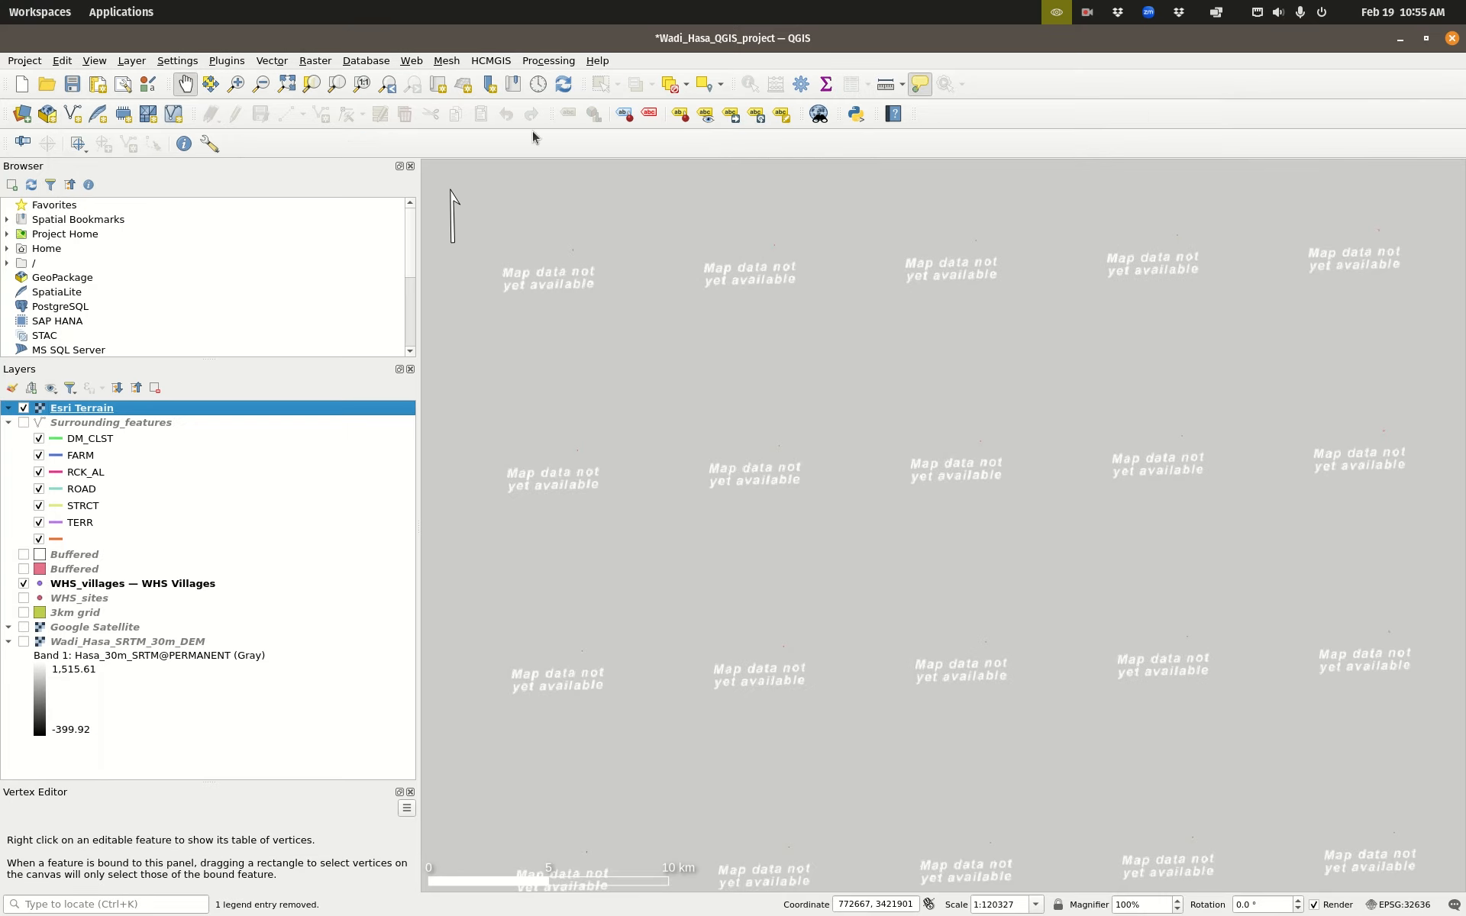
# Step: Remove the Esri Terrain layer from the main project
pyautogui.rightClick(161, 409)
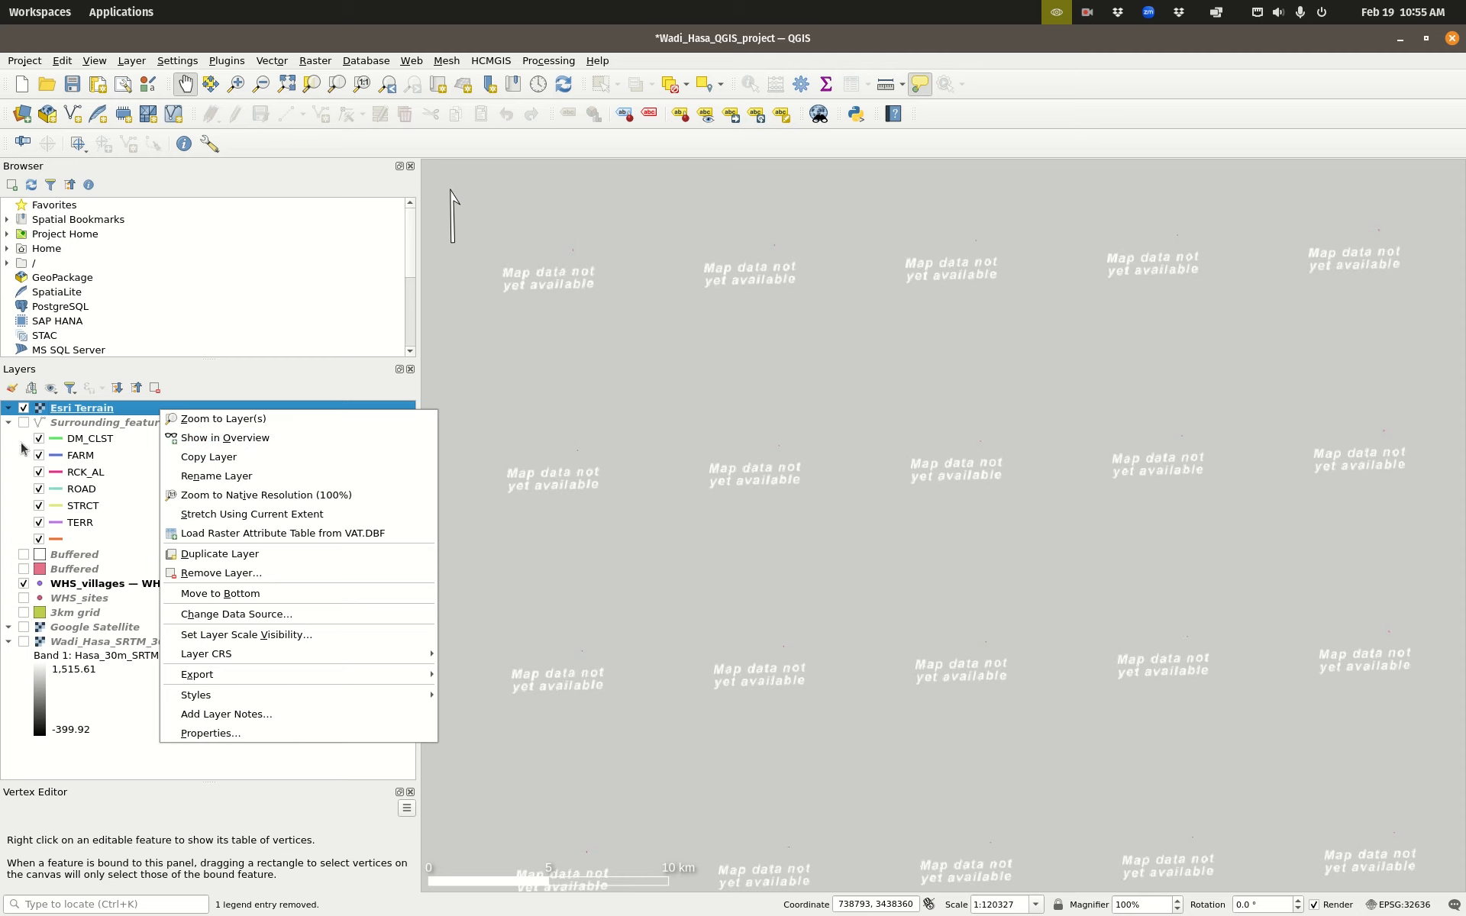
pyautogui.click(258, 574)
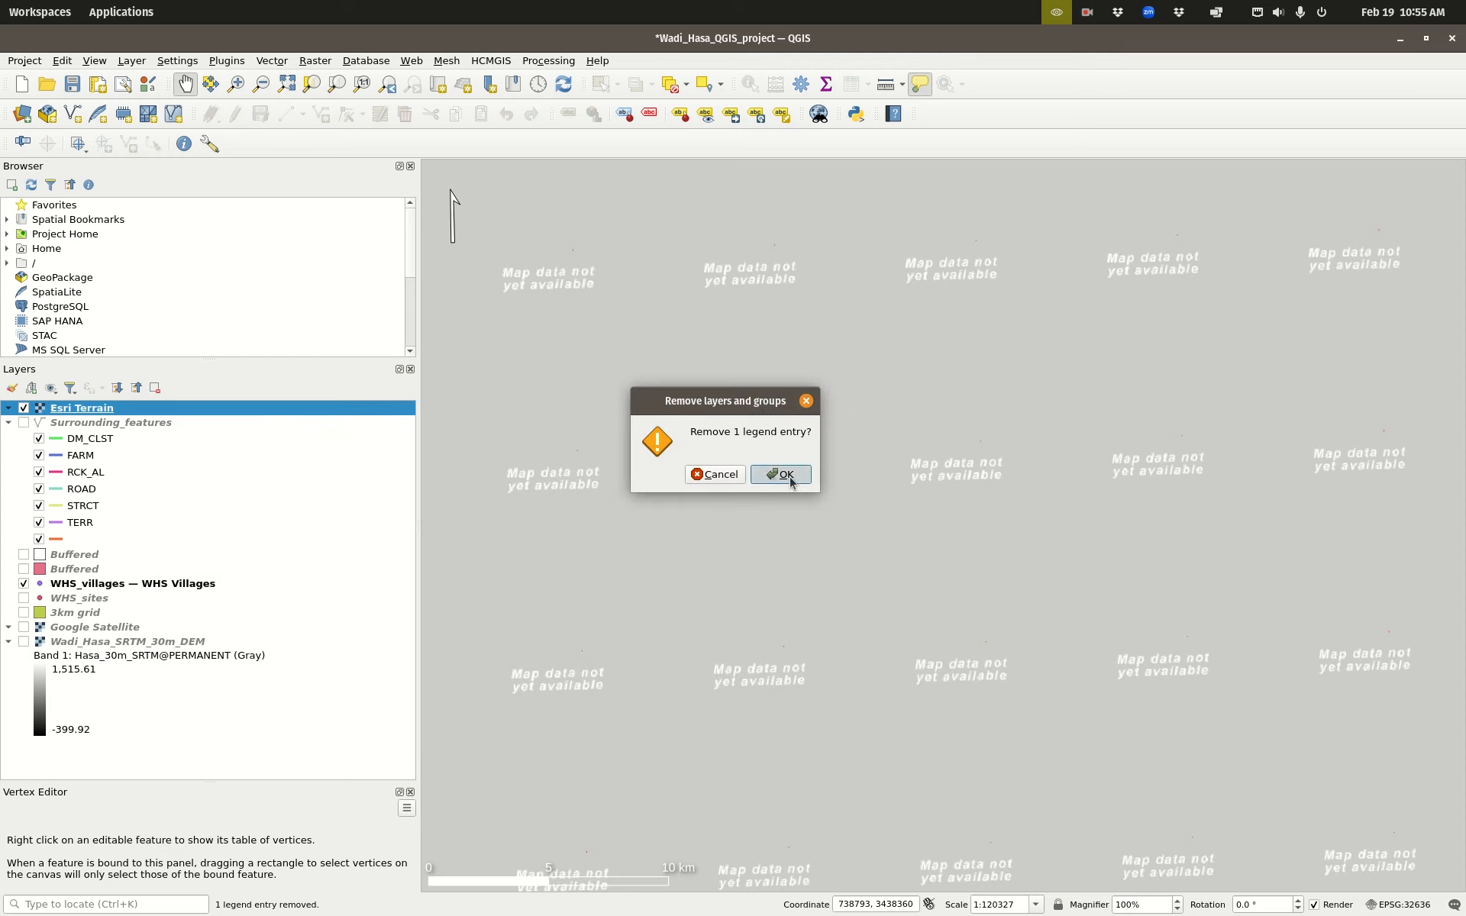
pyautogui.click(782, 475)
# Step: Add the Esri Shaded Relief basemap from HCMGIS and place it directly below the WHS_villages layer
pyautogui.click(496, 61)
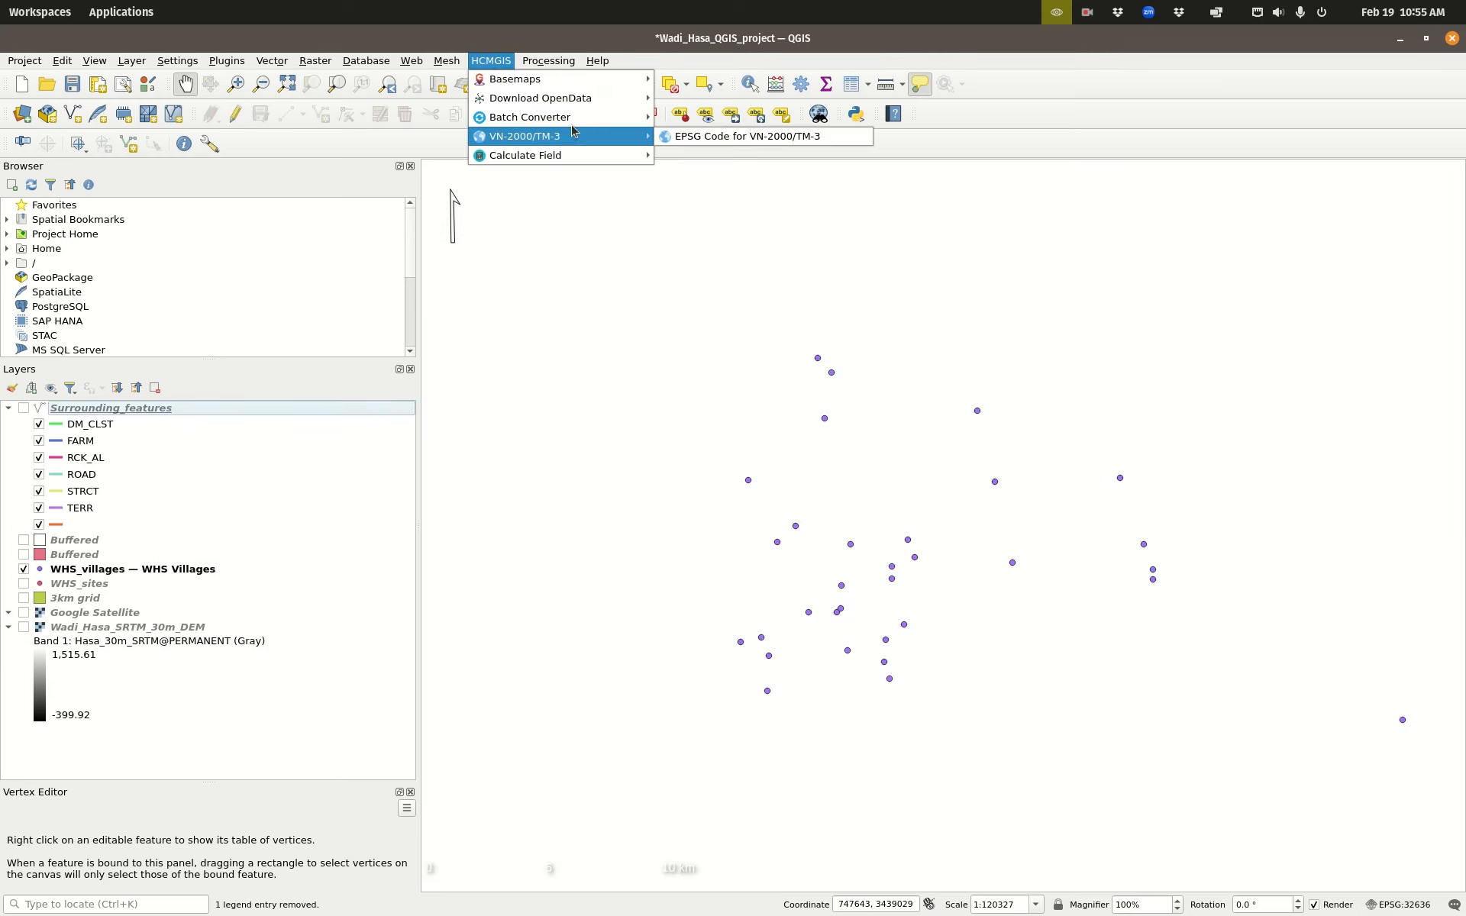
pyautogui.moveTo(565, 78)
pyautogui.click(846, 427)
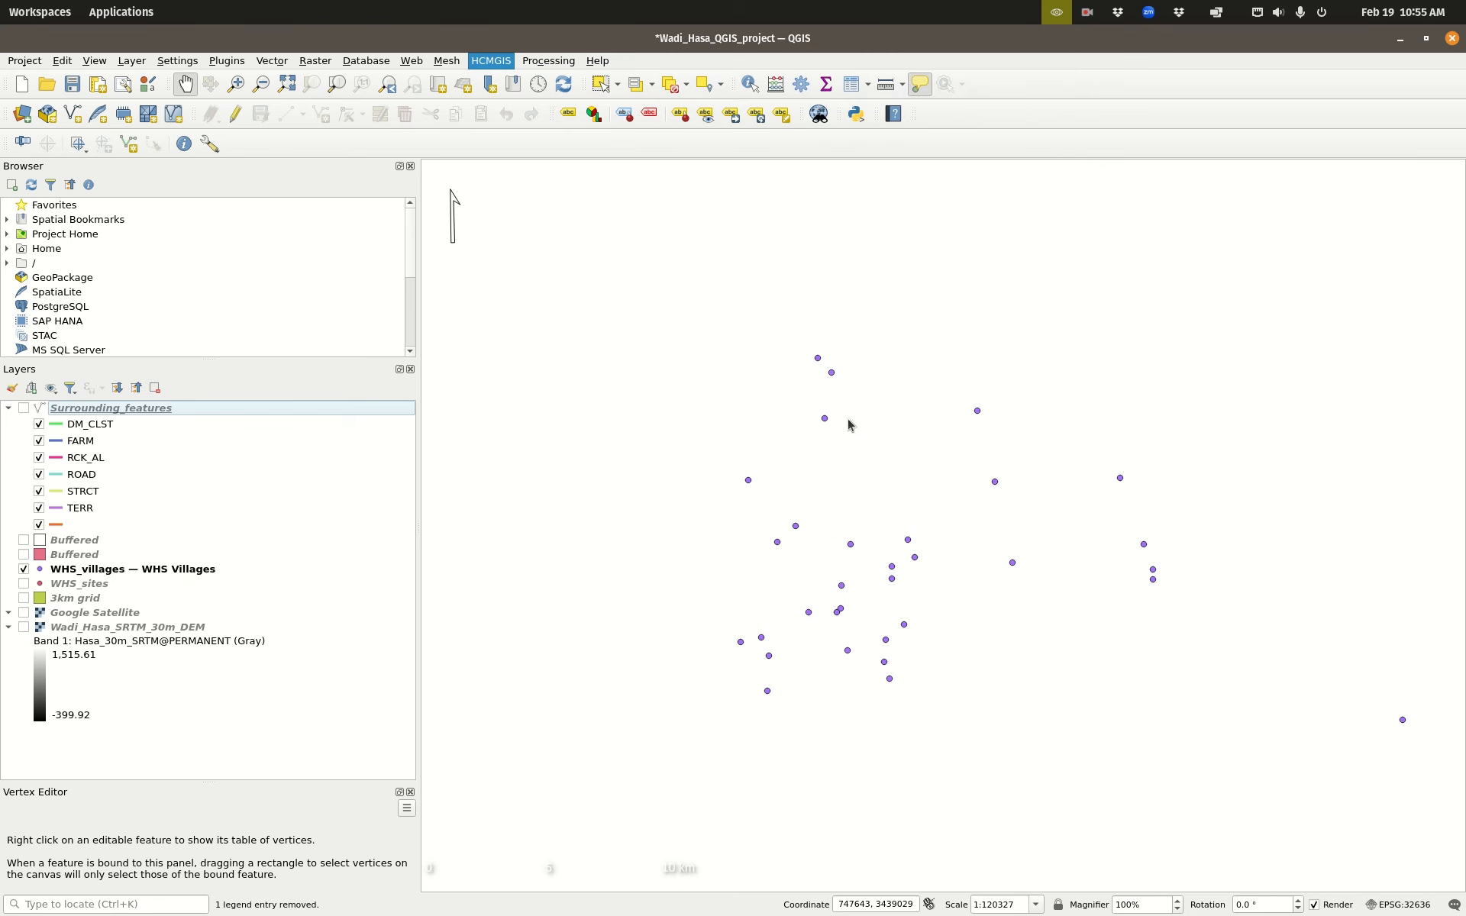
pyautogui.press('super')
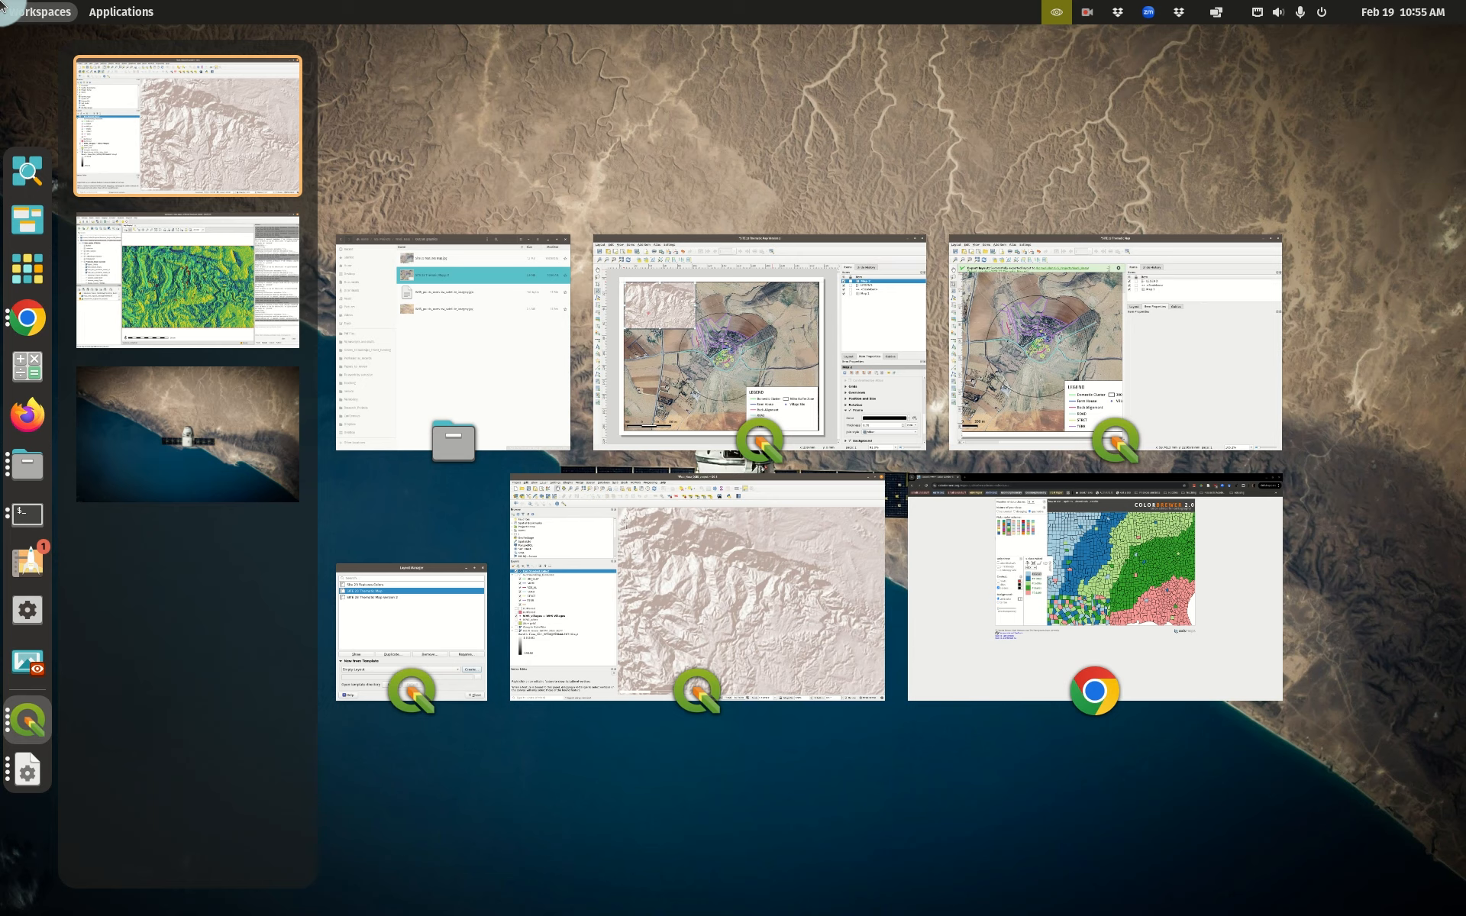
pyautogui.click(753, 567)
pyautogui.moveTo(100, 410); pyautogui.dragTo(92, 602)
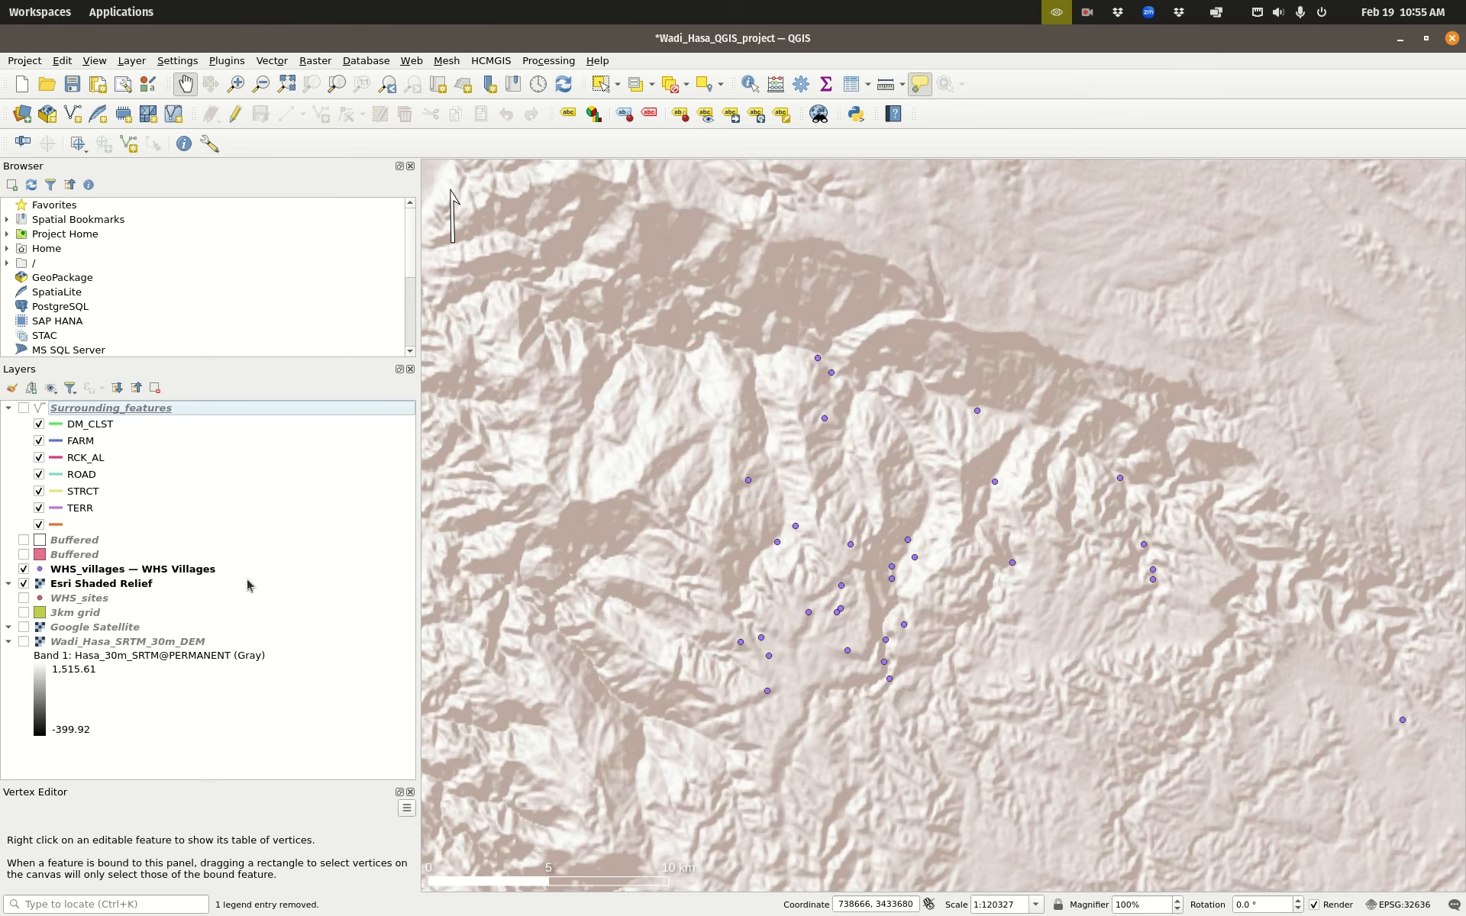
# Step: In the Version 2 layout, collapse Map 2's Main Properties, Layers and Extents settings and expand its Overviews settings
pyautogui.press('super')
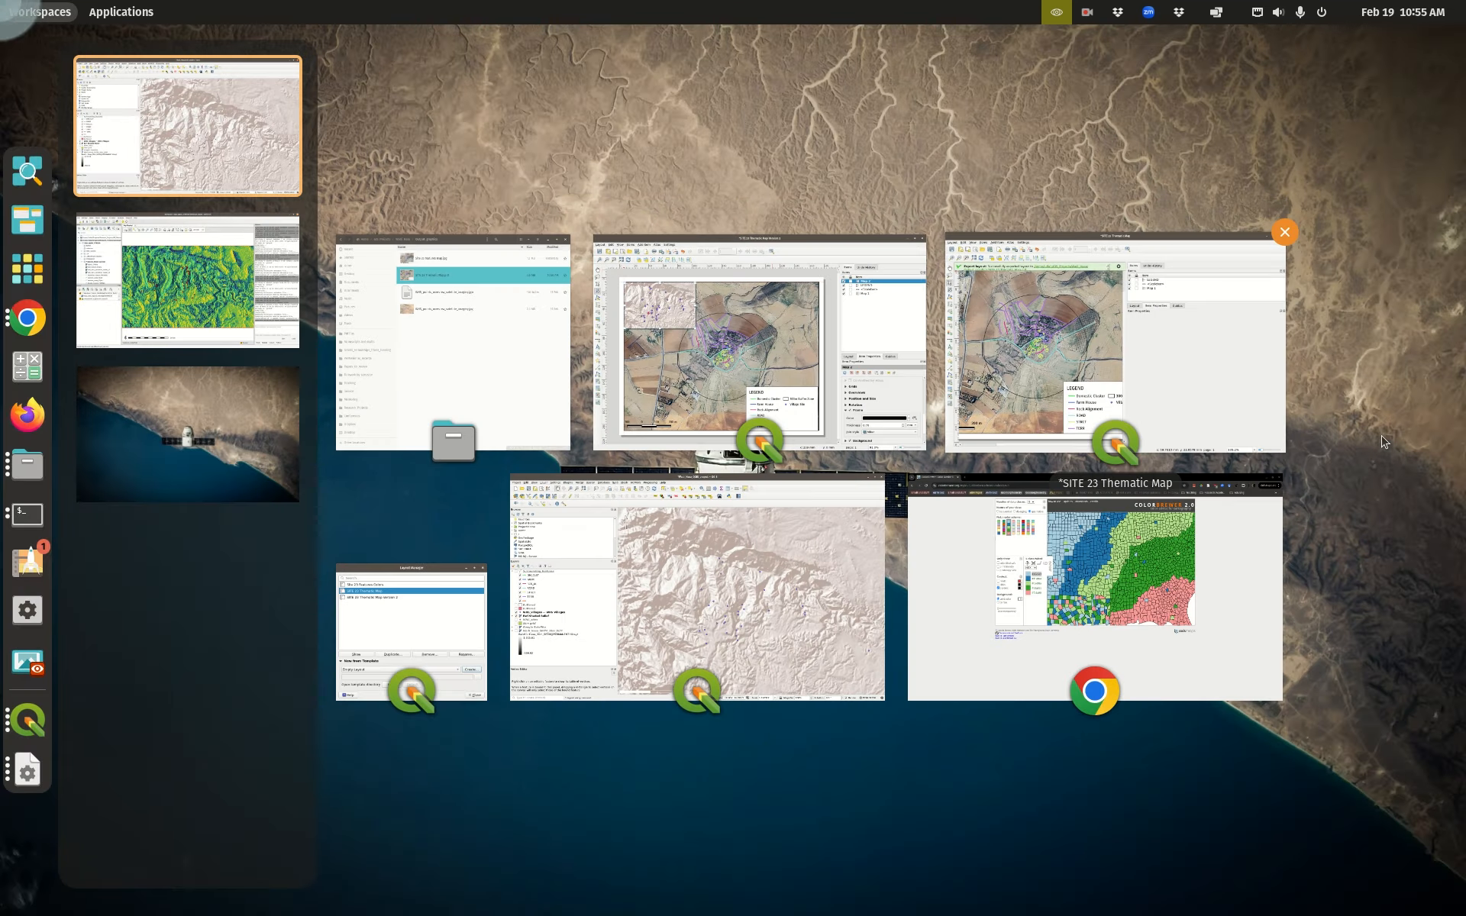
pyautogui.click(791, 297)
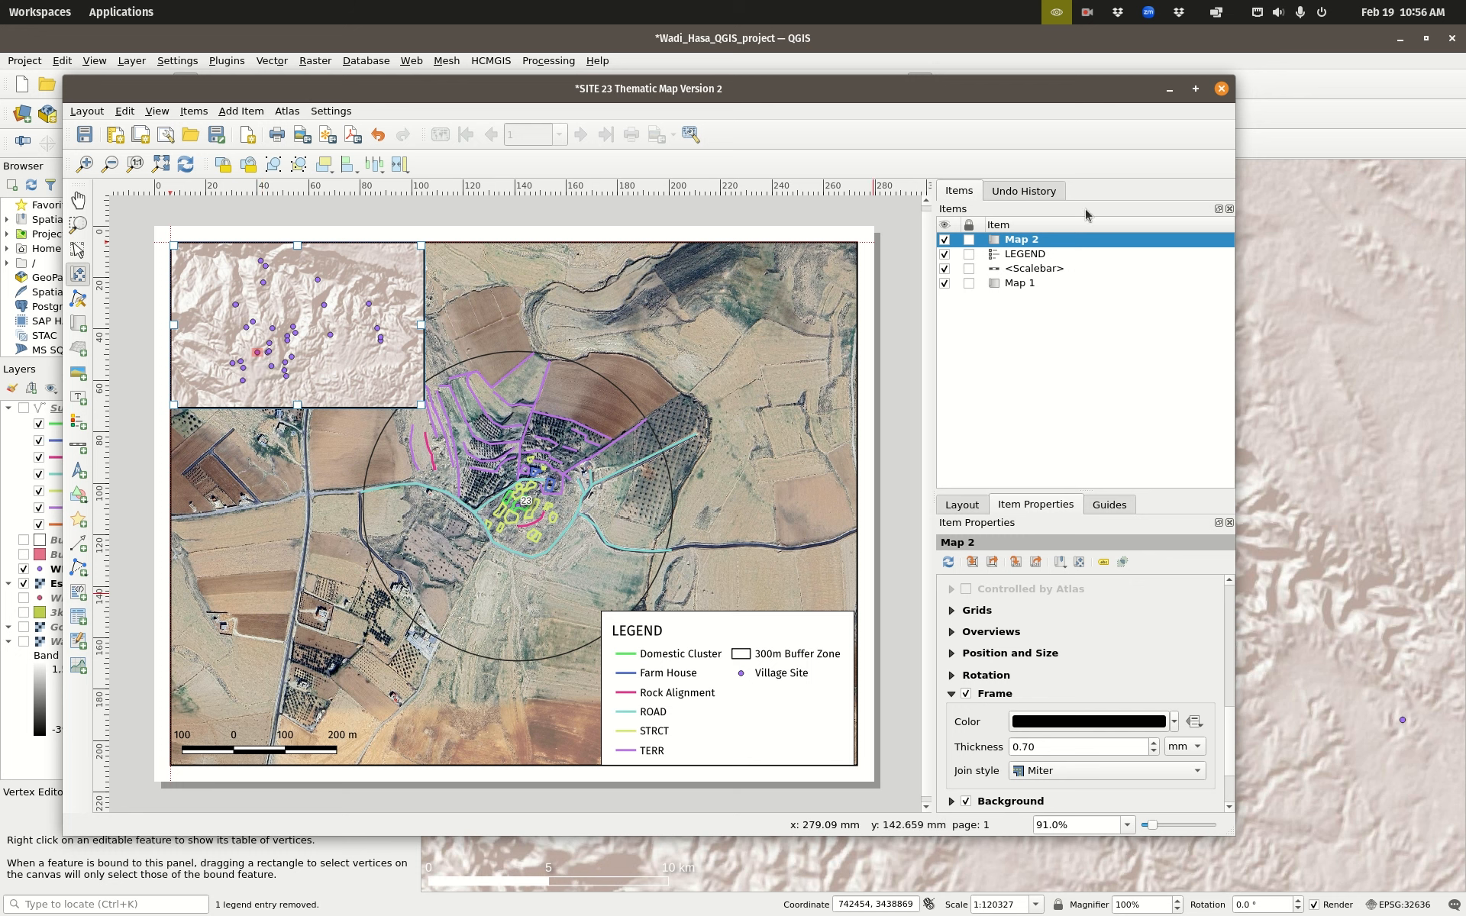
pyautogui.scroll(10, 980, 608)
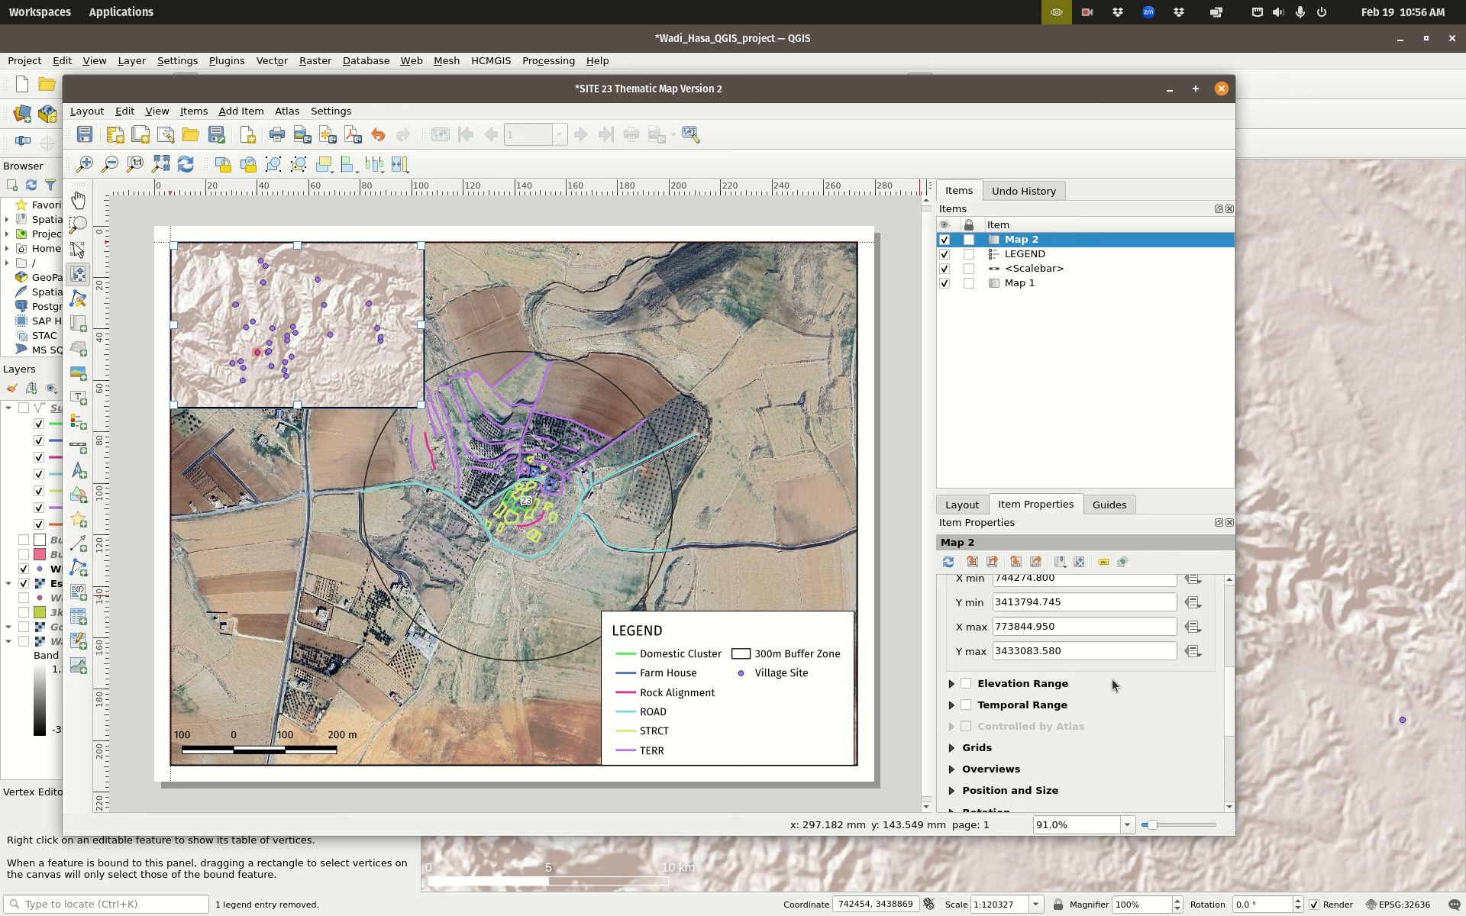
pyautogui.scroll(3, 979, 608)
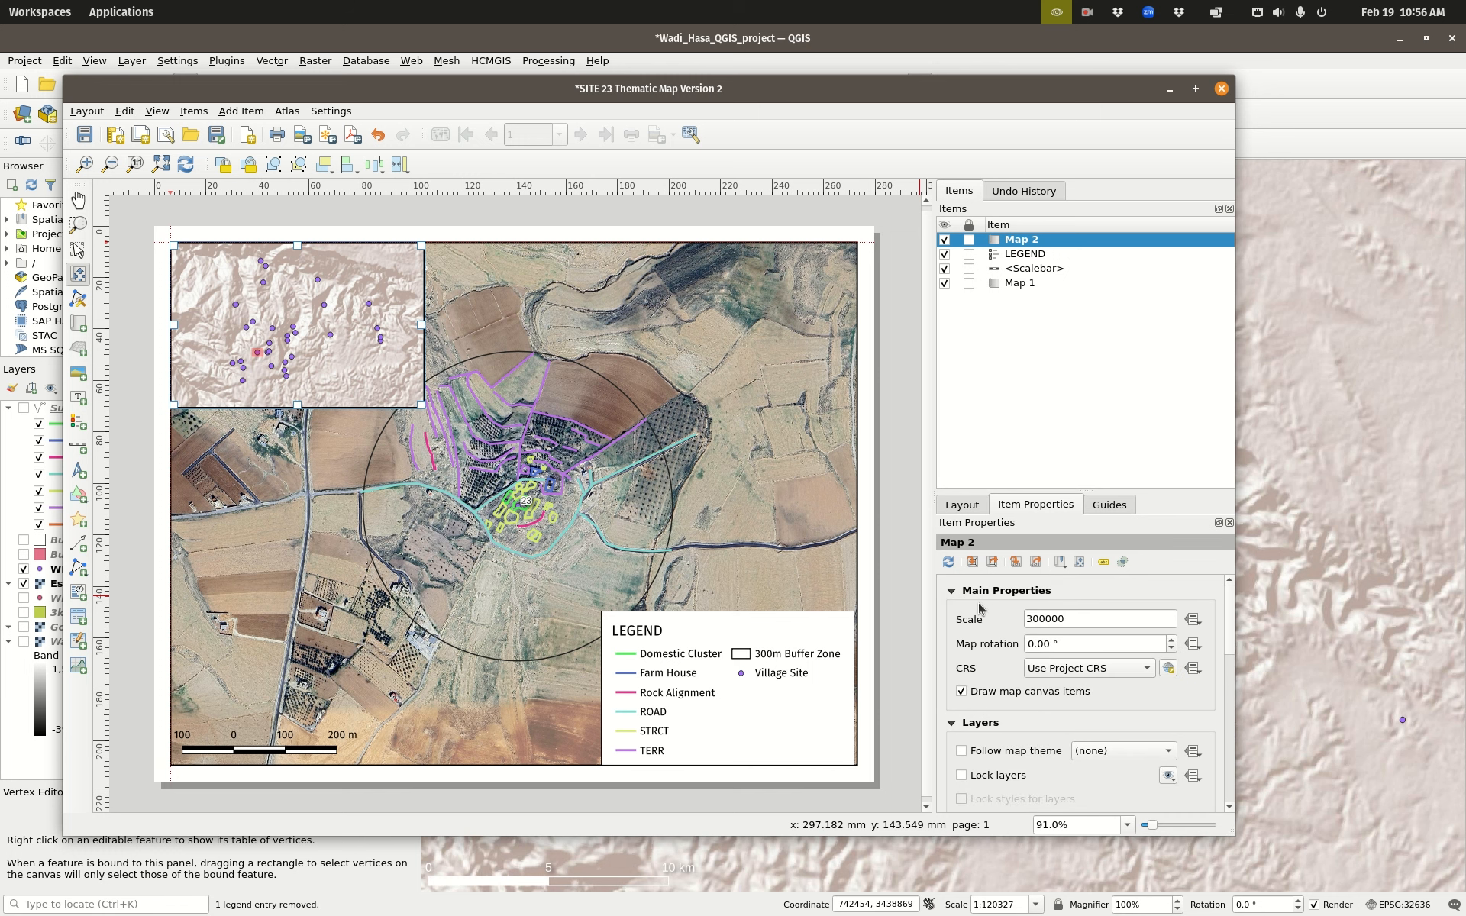
pyautogui.click(952, 591)
pyautogui.click(952, 613)
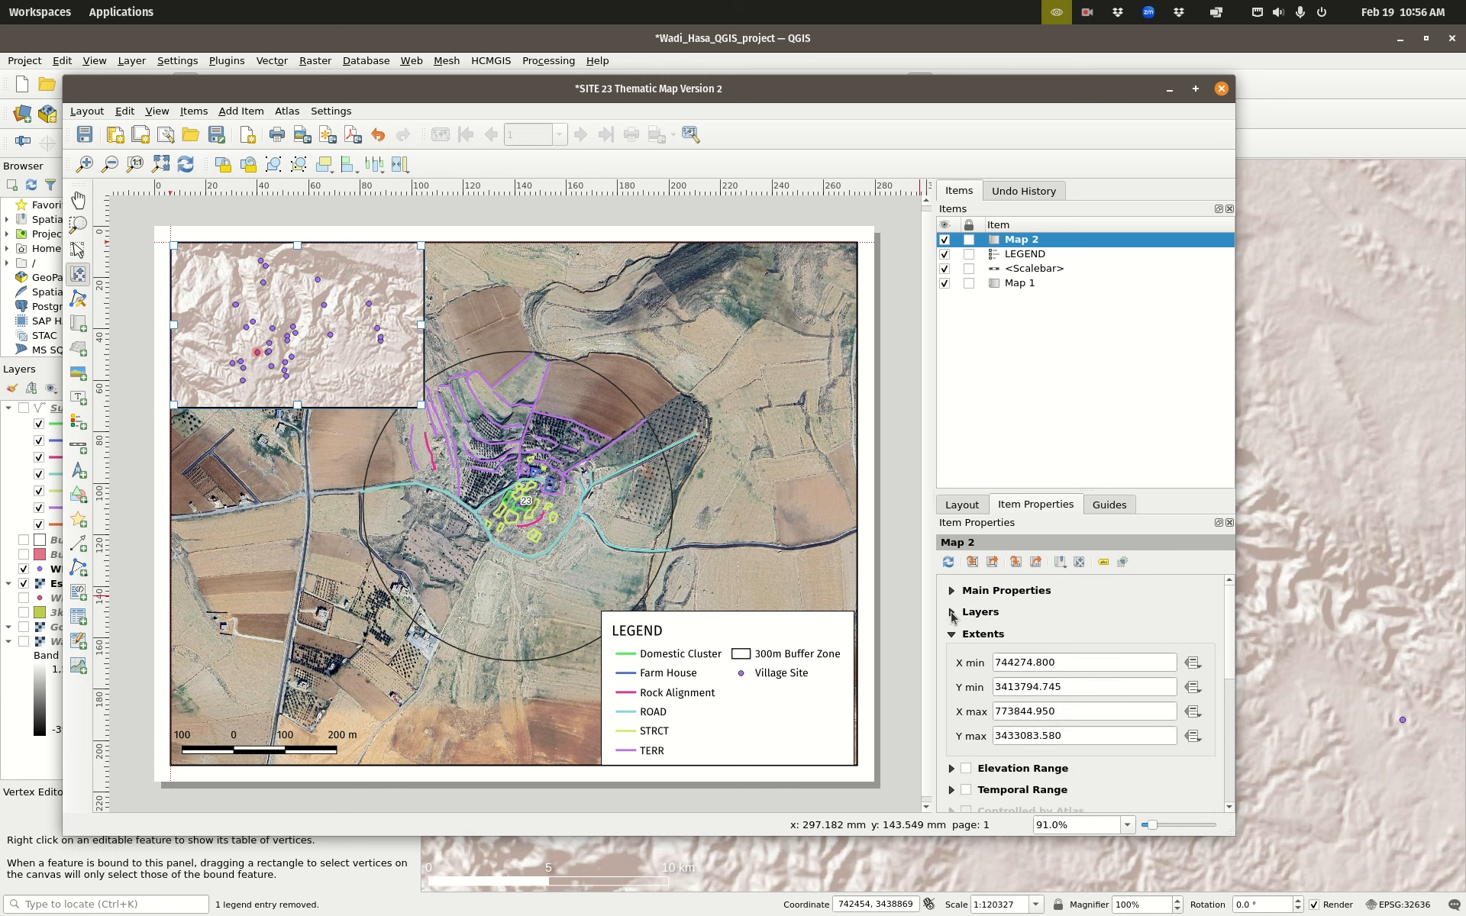
pyautogui.click(960, 636)
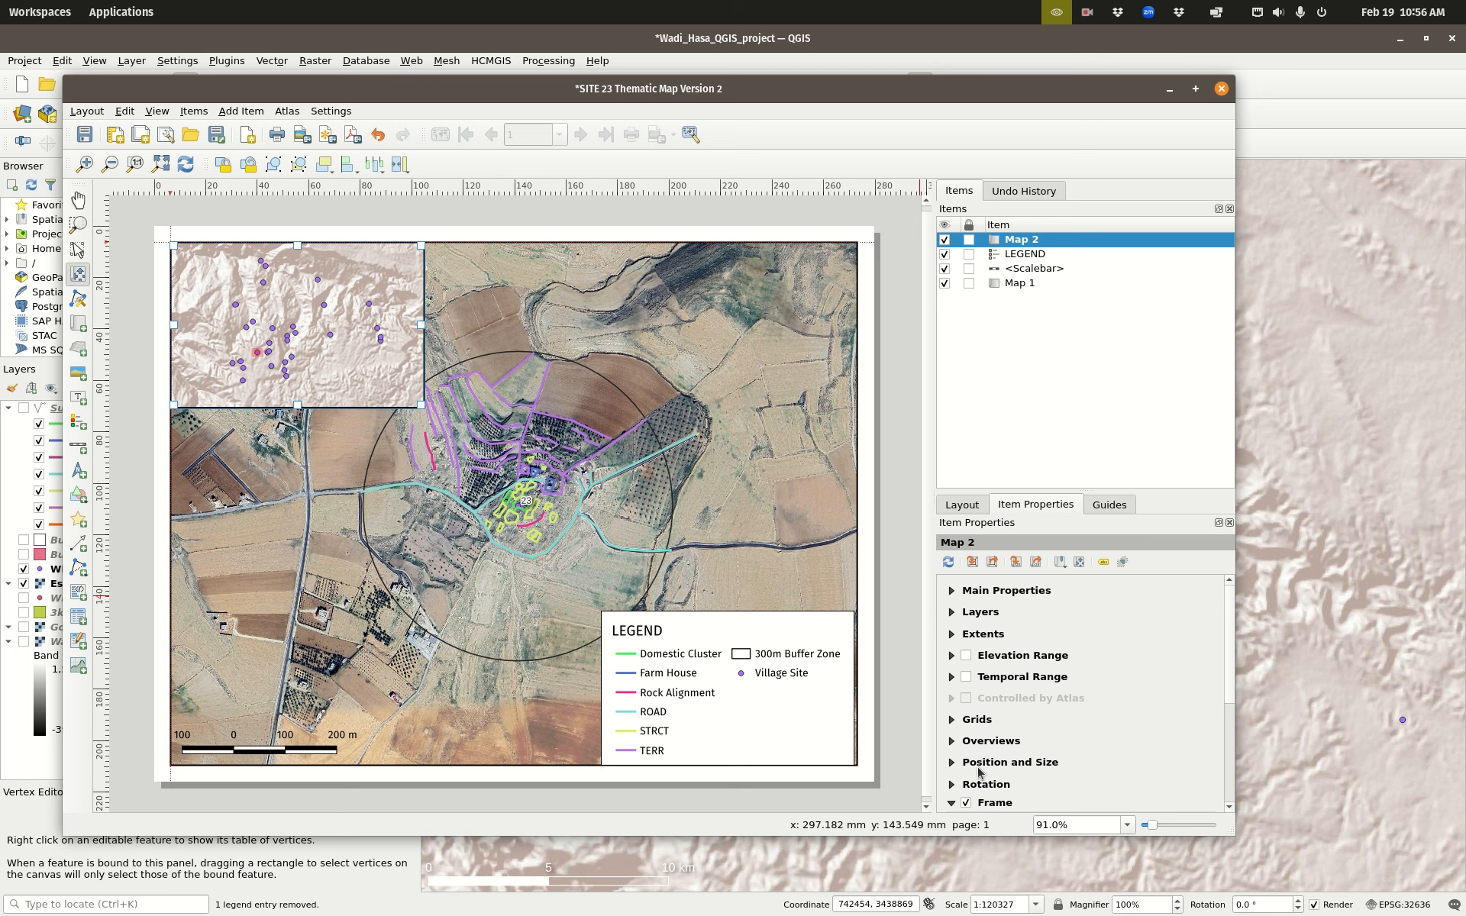
pyautogui.scroll(-1, 955, 691)
pyautogui.click(953, 695)
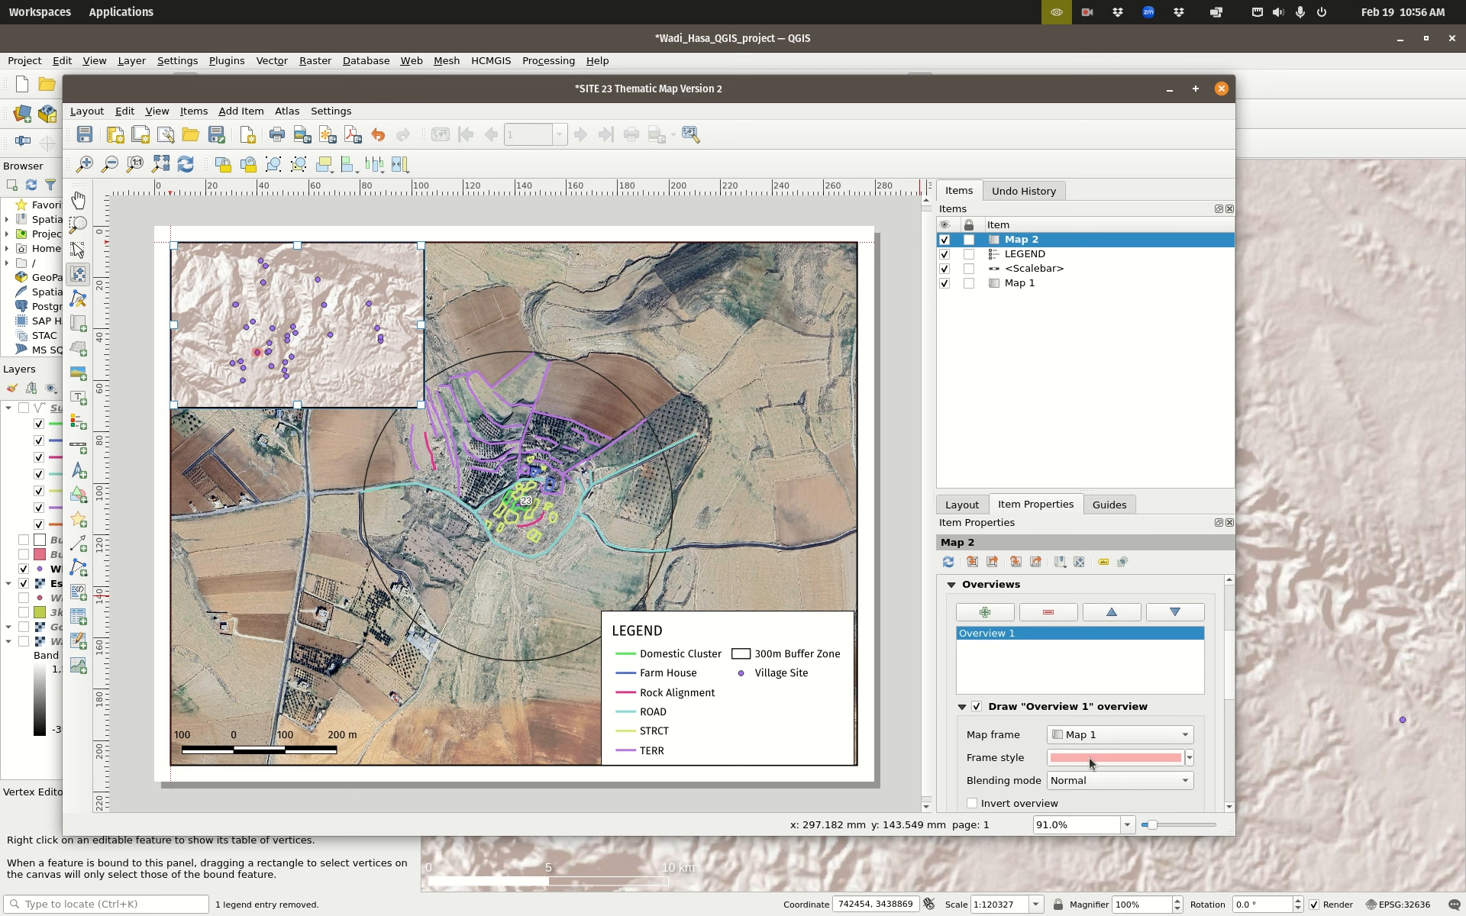
# Step: Set the stroke width of the Simple Fill in Overview 1's frame style to 0.46 mm
pyautogui.click(1114, 758)
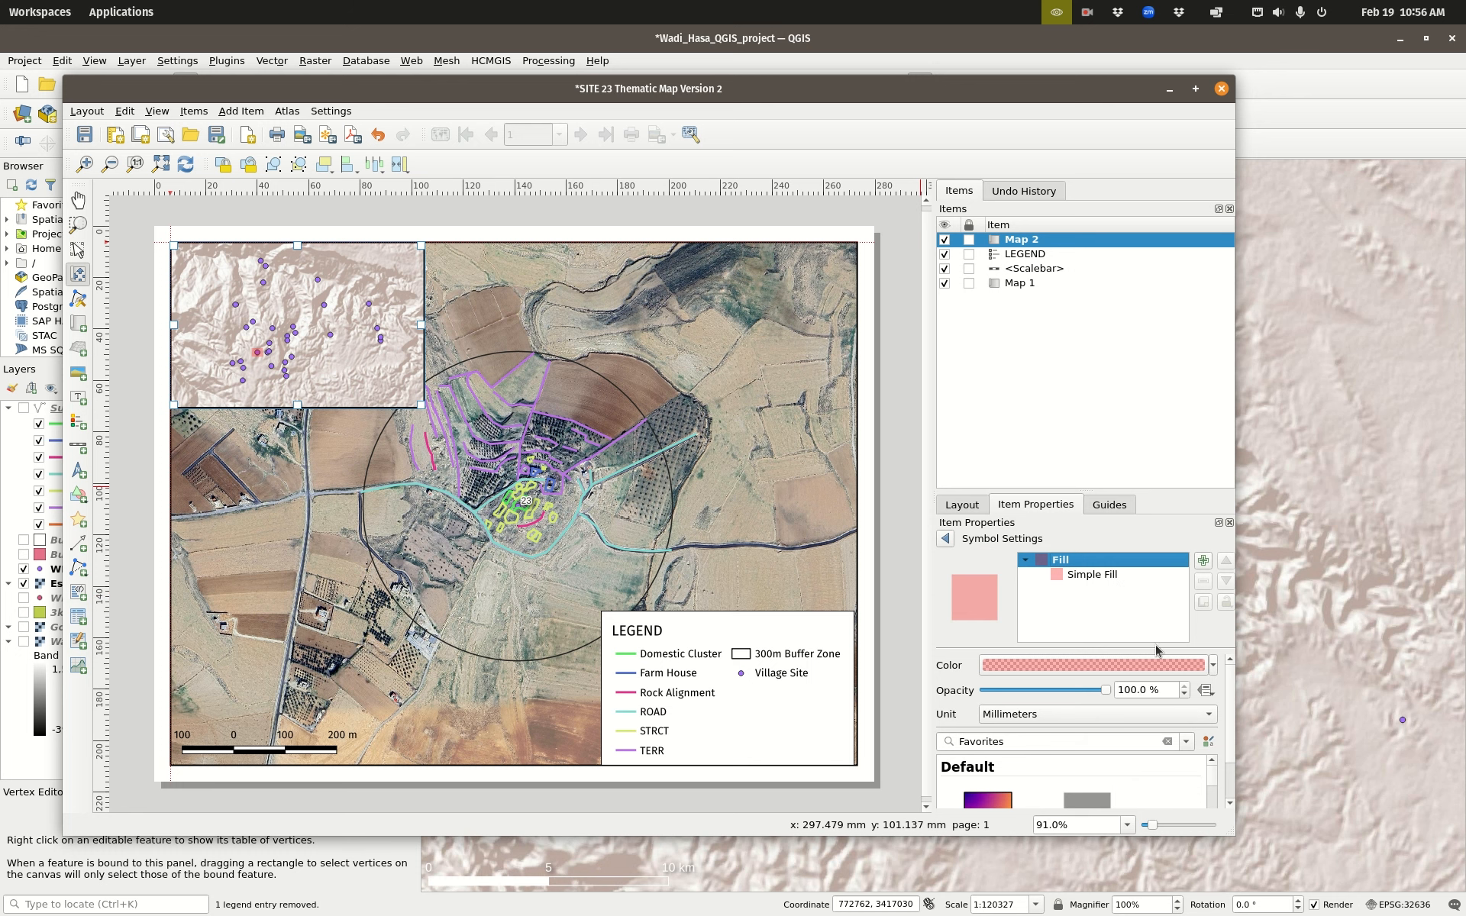
pyautogui.click(1107, 575)
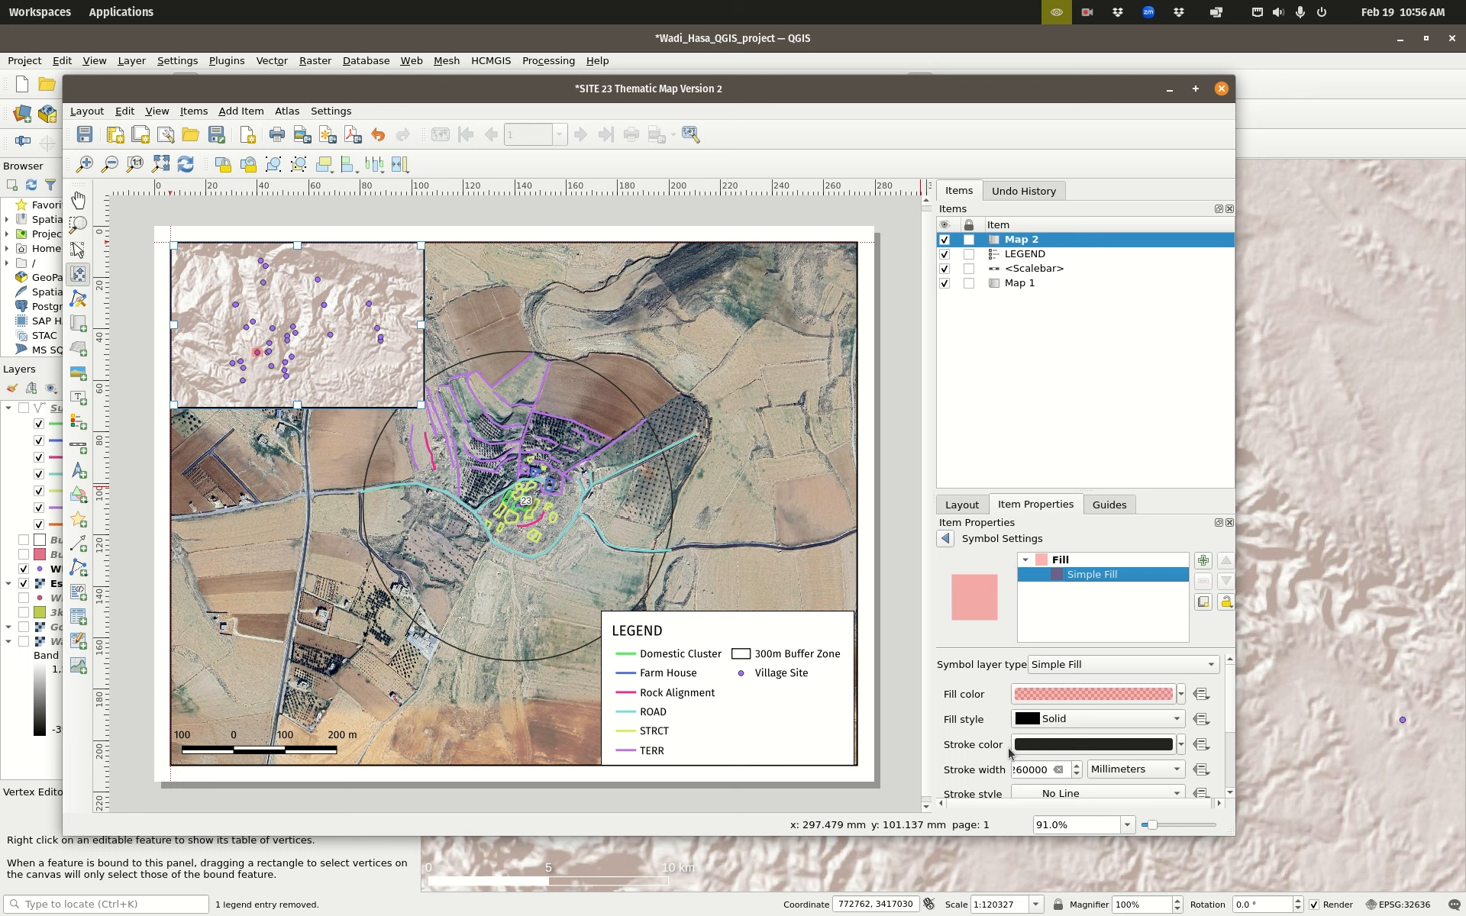
pyautogui.click(1078, 766)
pyautogui.click(1078, 767)
# Step: Change Overview 1's frame fill to a stronger red at about half opacity and return to Map 2's properties
pyautogui.click(1181, 699)
pyautogui.moveTo(1091, 438)
pyautogui.mouseDown()
pyautogui.moveTo(1073, 442)
pyautogui.moveTo(1169, 455)
pyautogui.mouseUp()
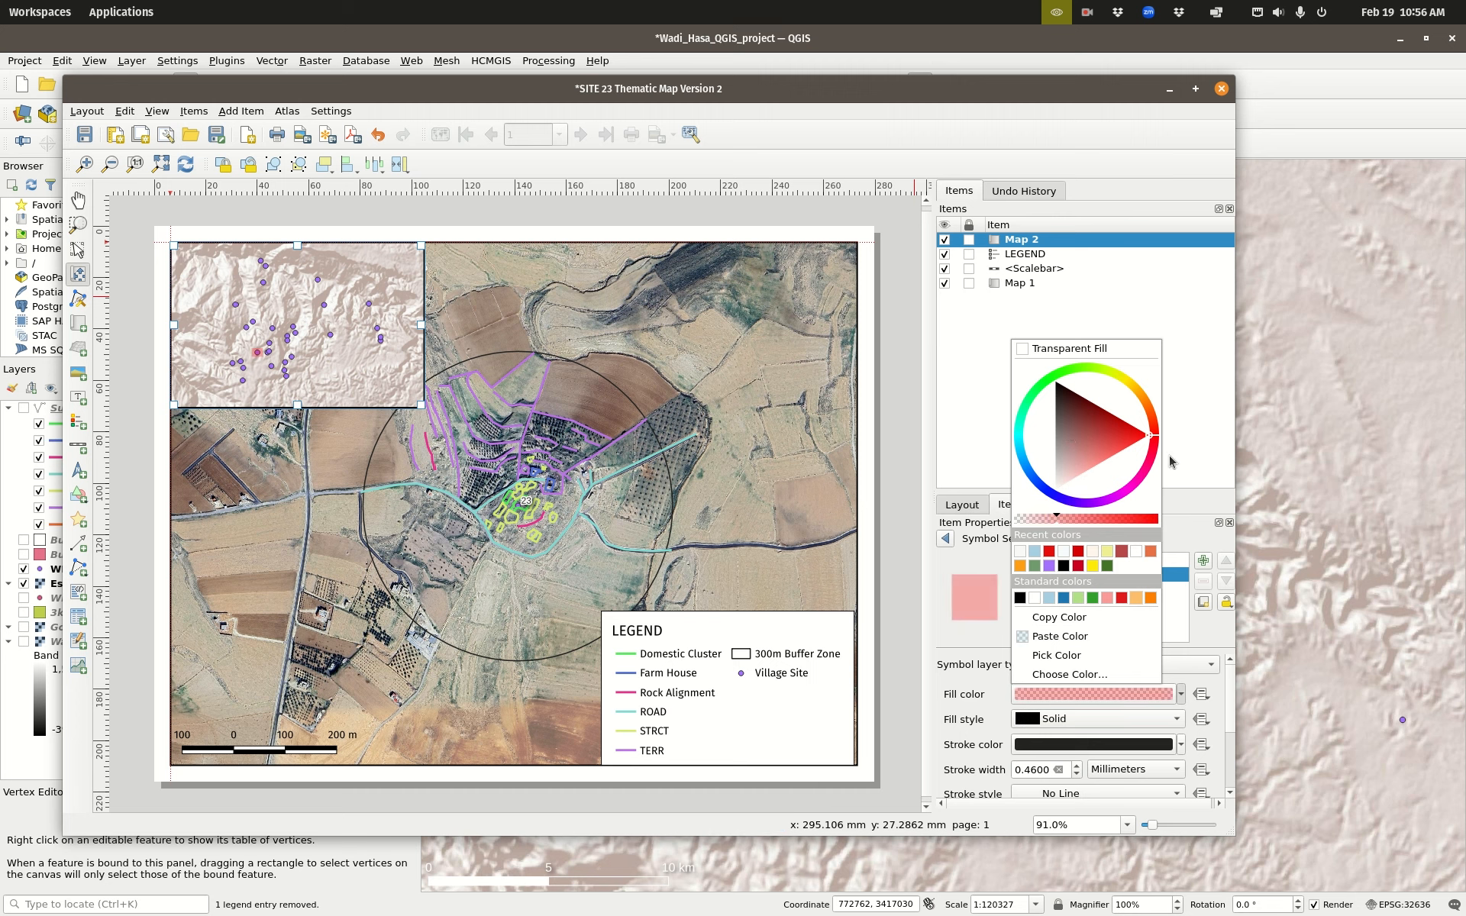
pyautogui.moveTo(1079, 518); pyautogui.dragTo(1161, 519)
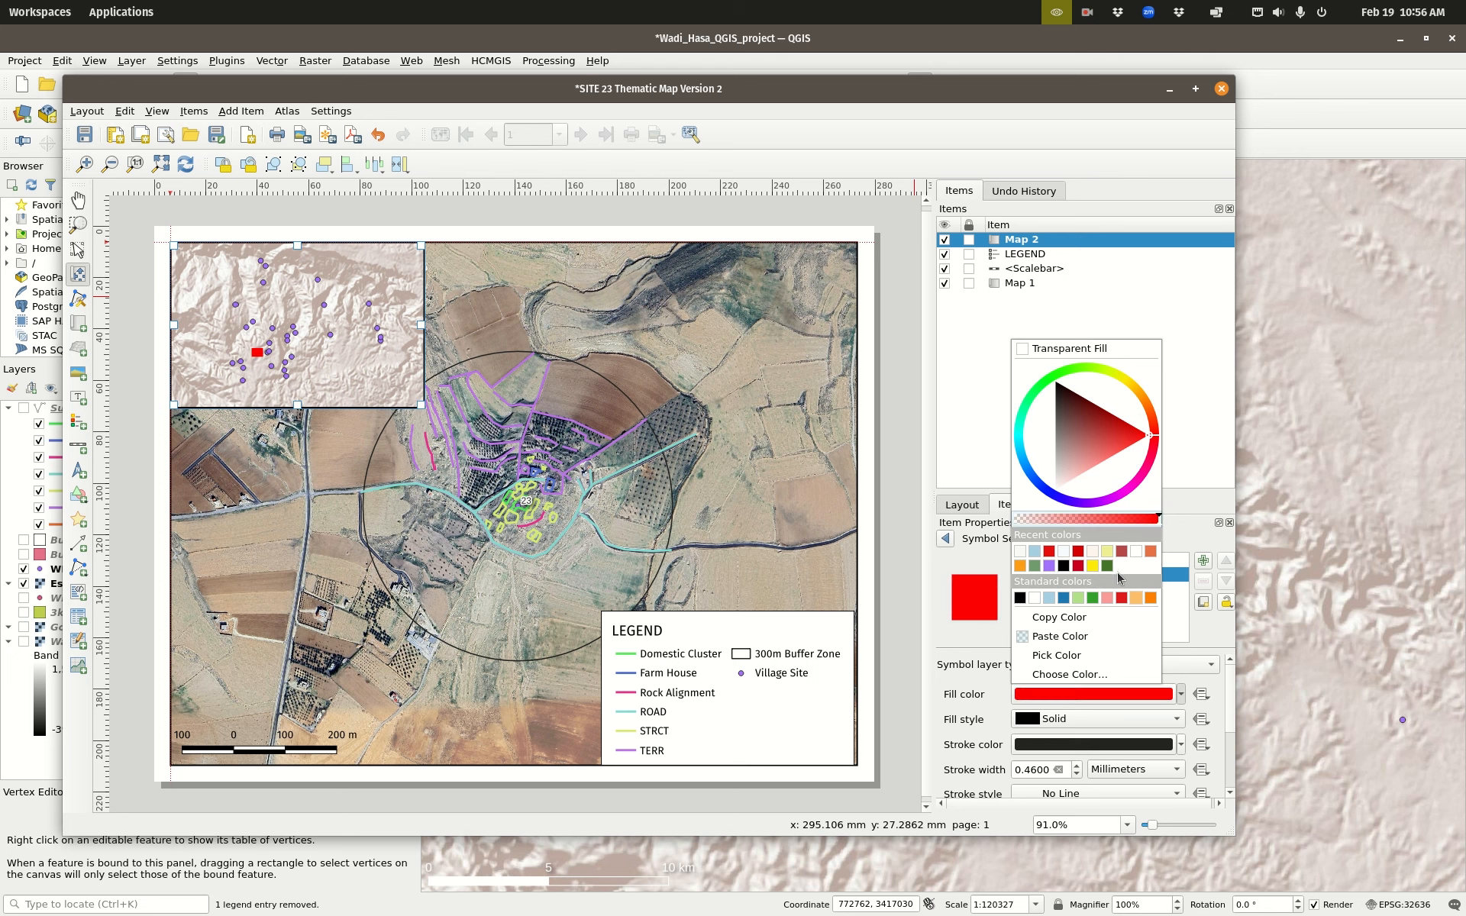
pyautogui.moveTo(1130, 522); pyautogui.dragTo(1086, 526)
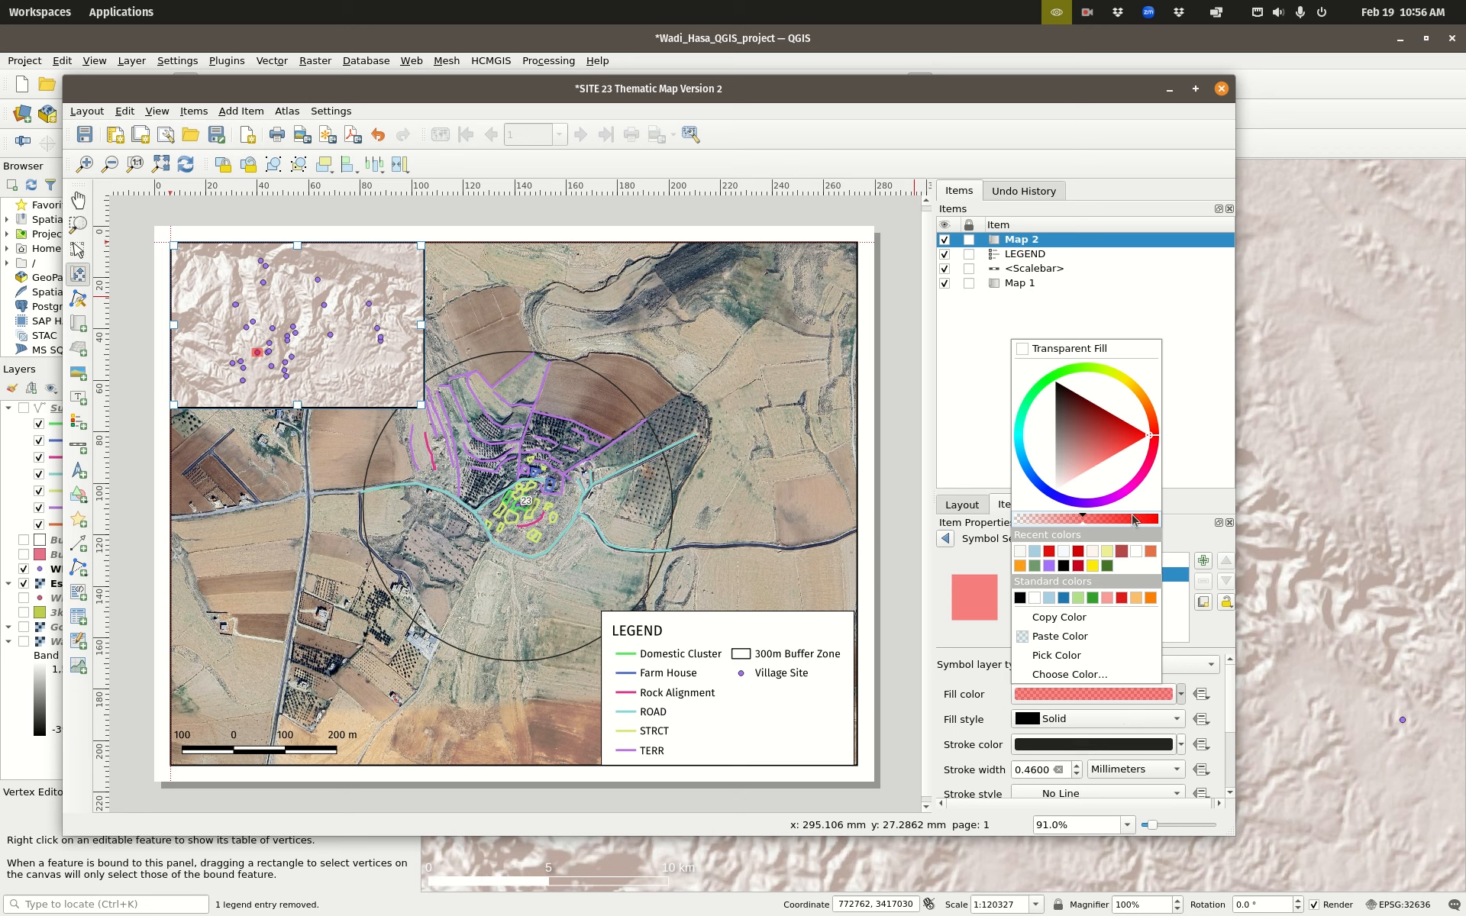
pyautogui.click(1176, 398)
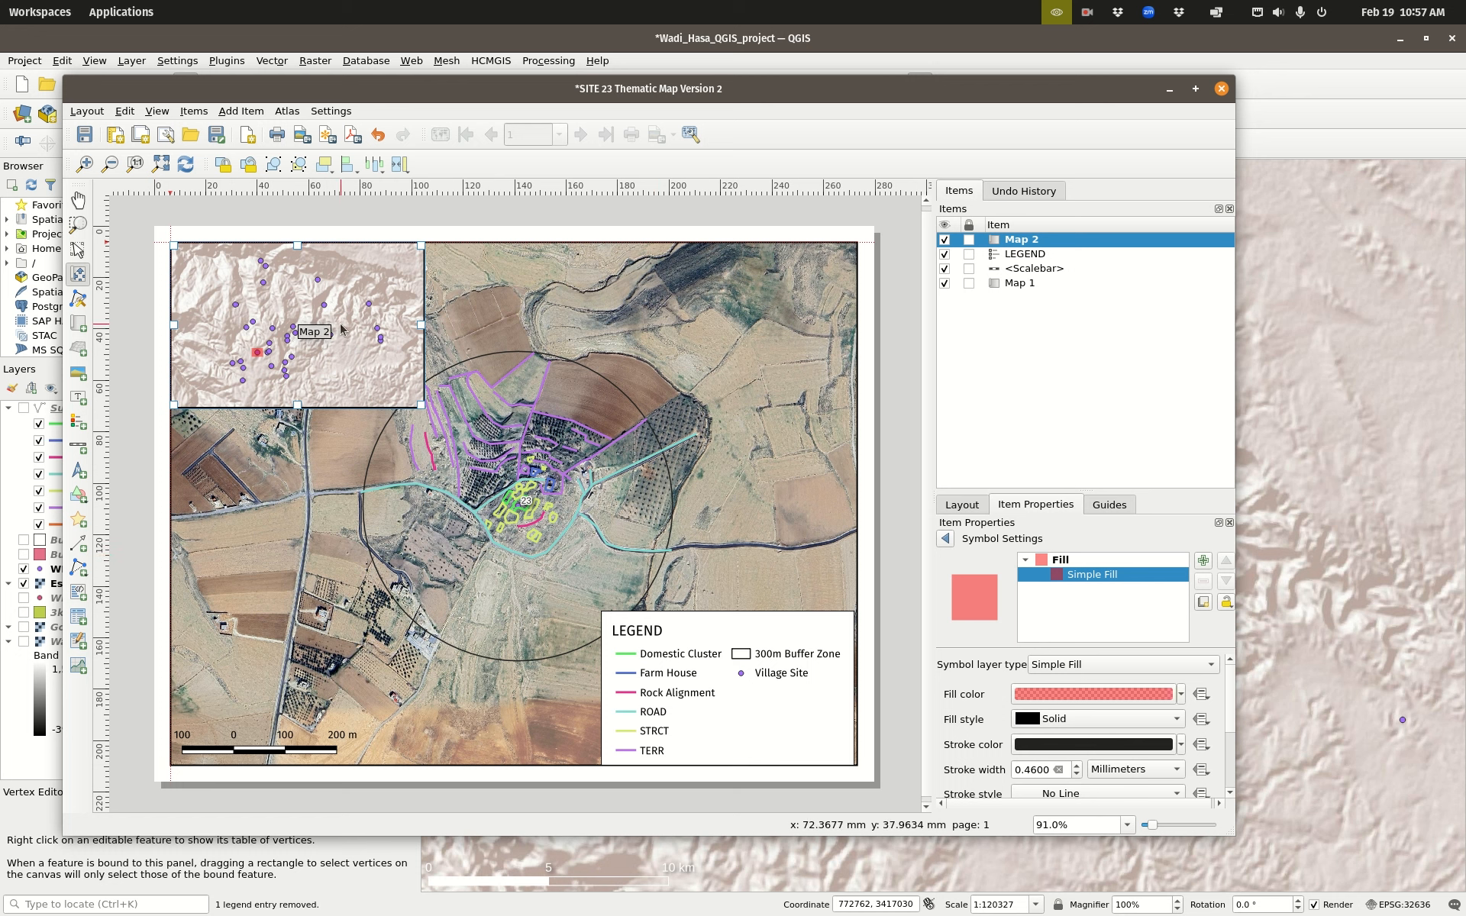
pyautogui.click(946, 539)
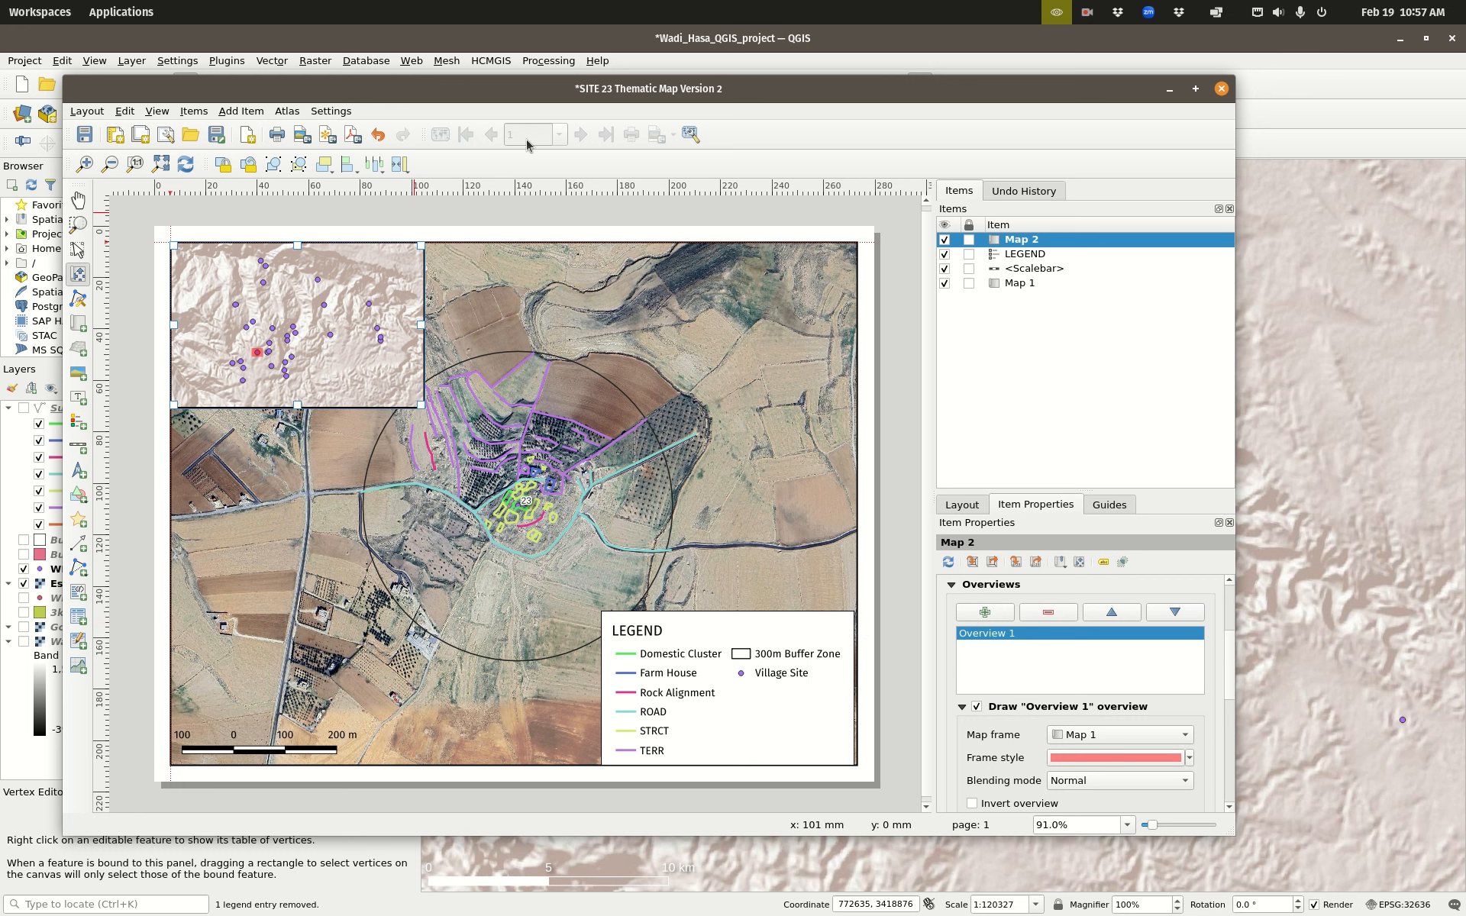
# Step: Save the project and export the layout to Output_graphics as the JPG image "SITE 23 Thematic Map Version 2" at 6600 × 5100 pixels
pyautogui.click(84, 134)
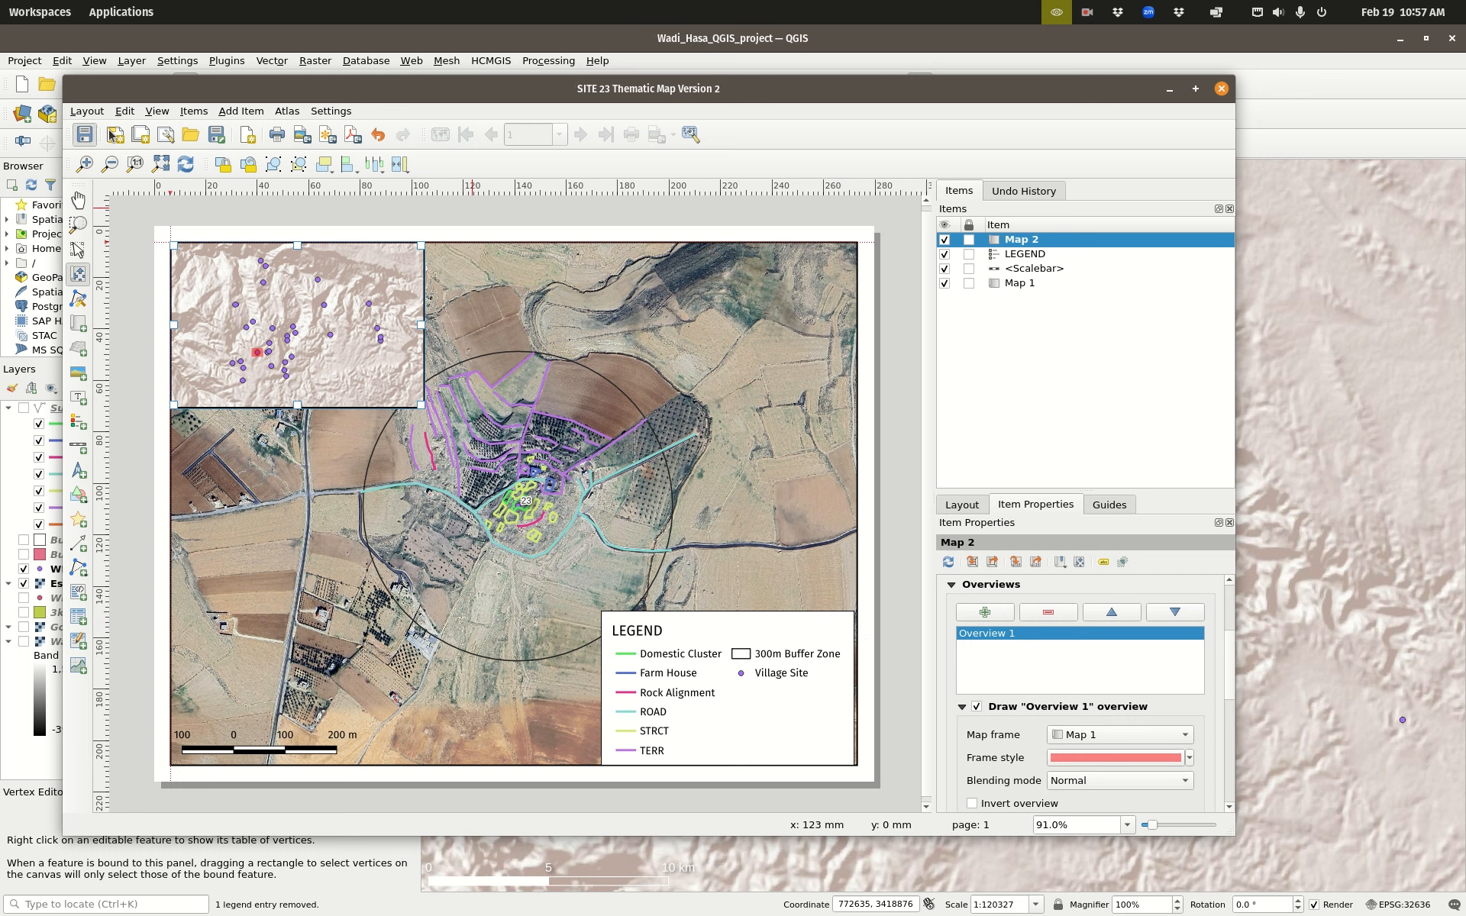
pyautogui.click(84, 111)
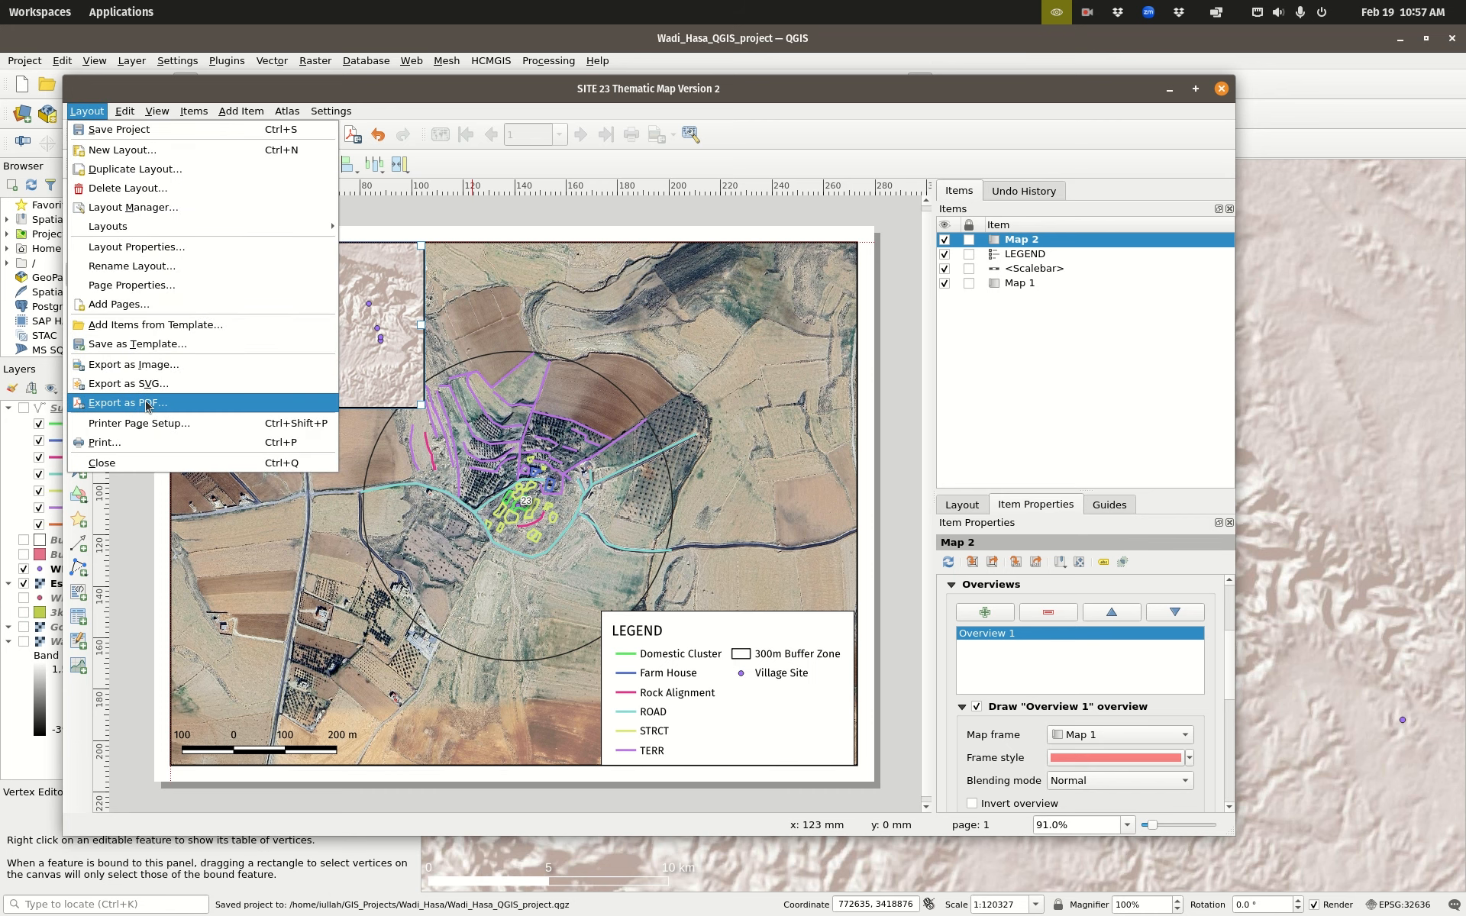
pyautogui.click(163, 365)
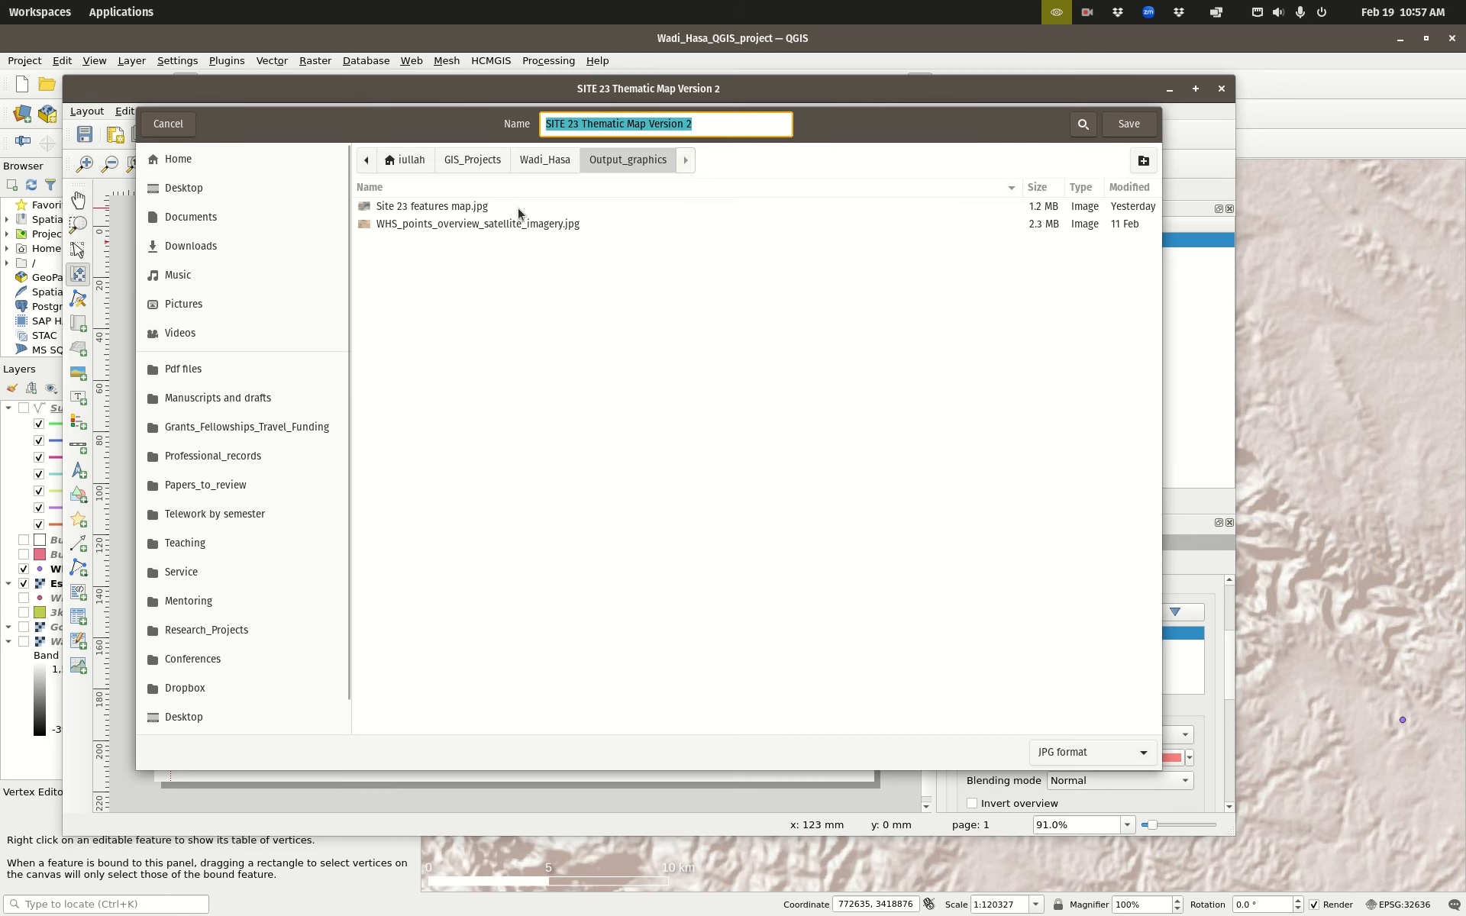
pyautogui.click(1084, 754)
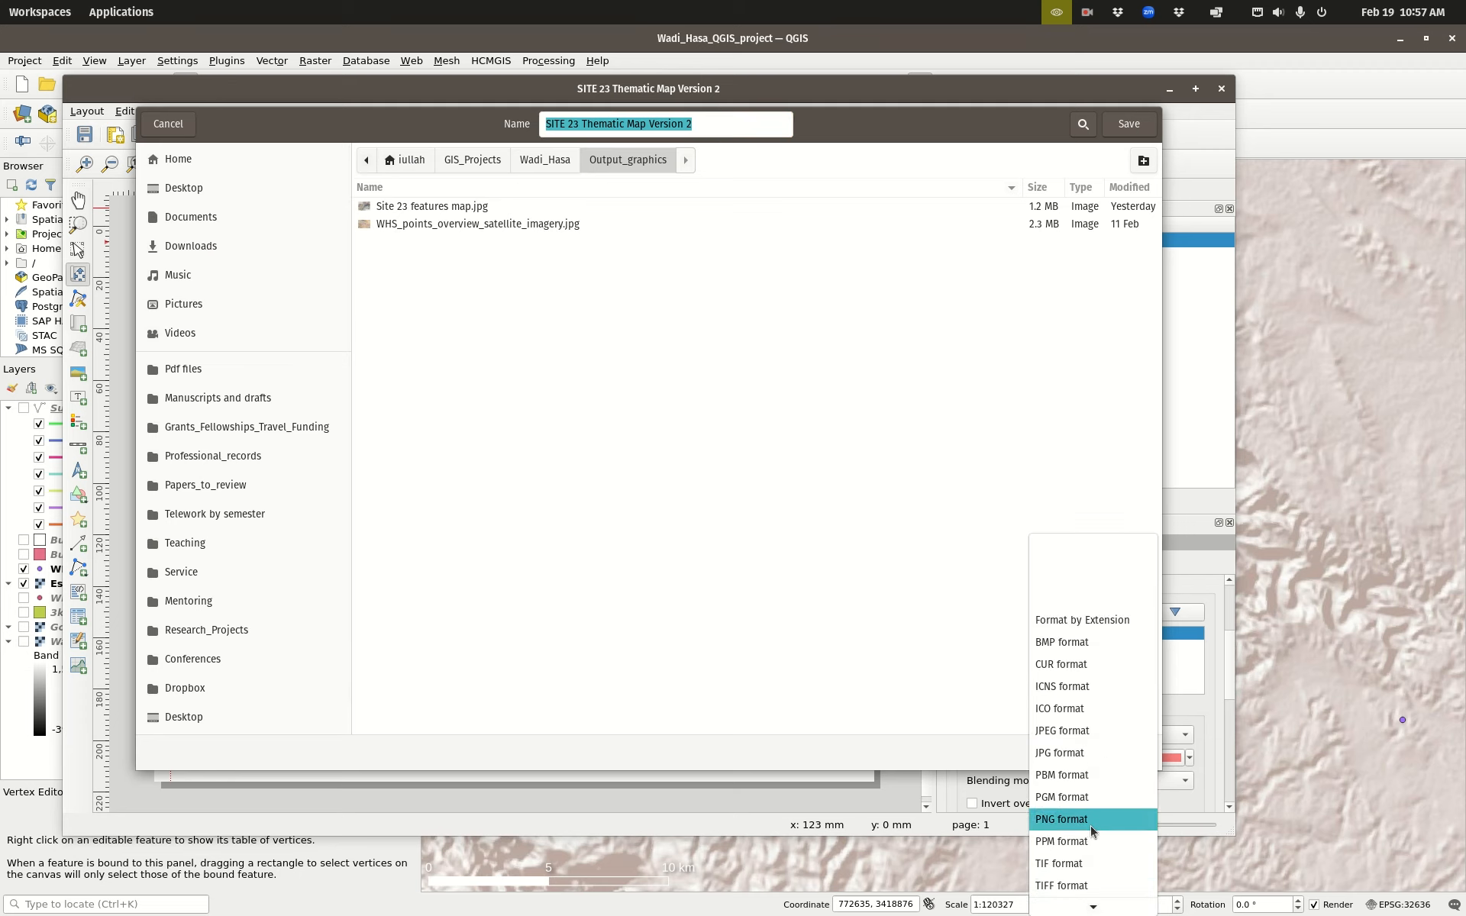
pyautogui.click(1092, 757)
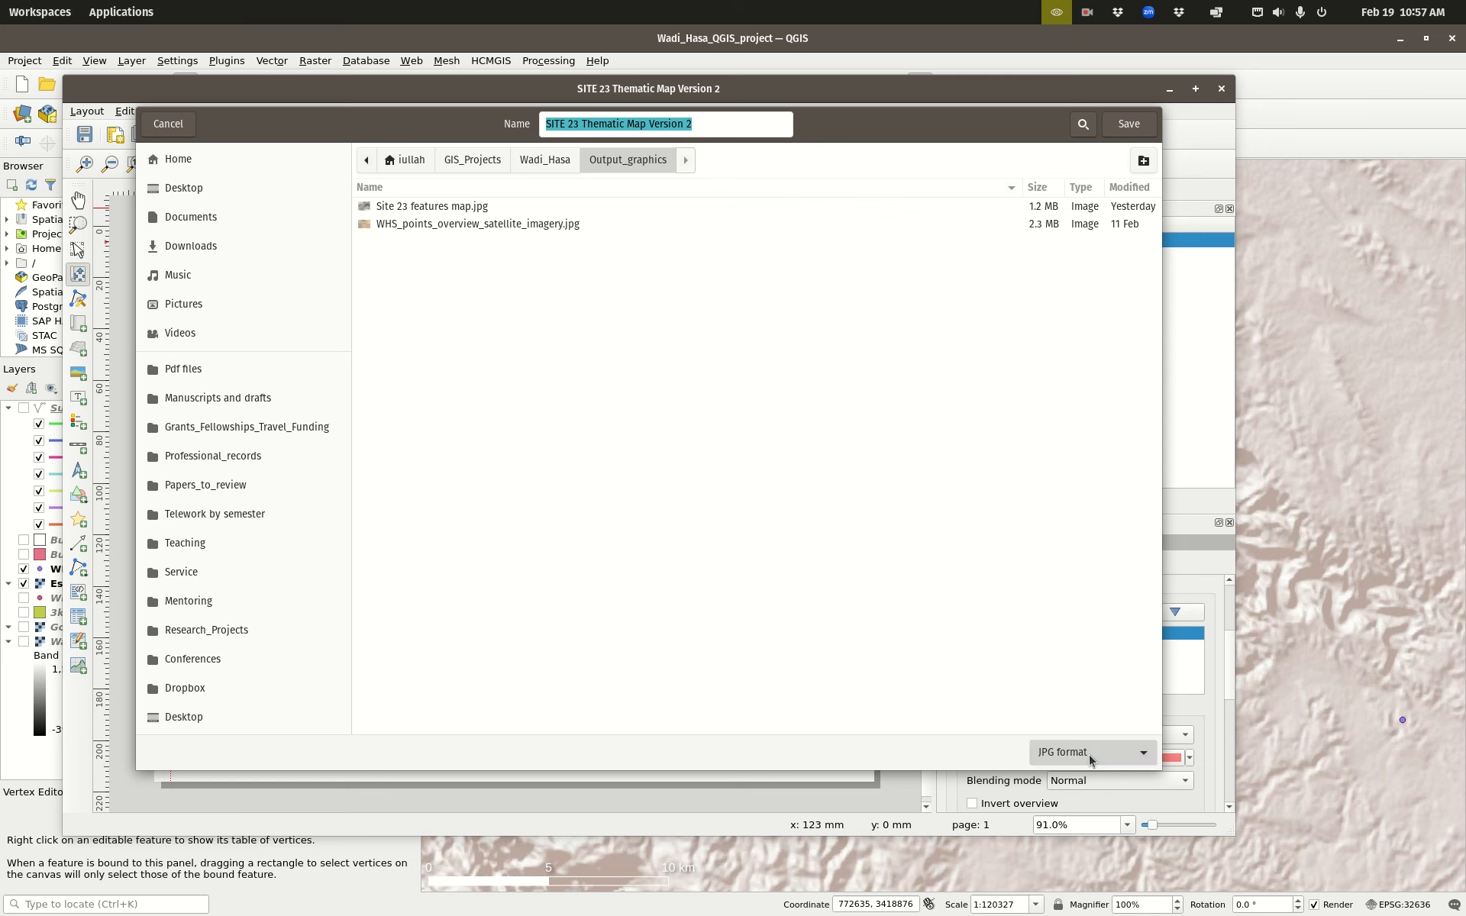
pyautogui.click(1128, 124)
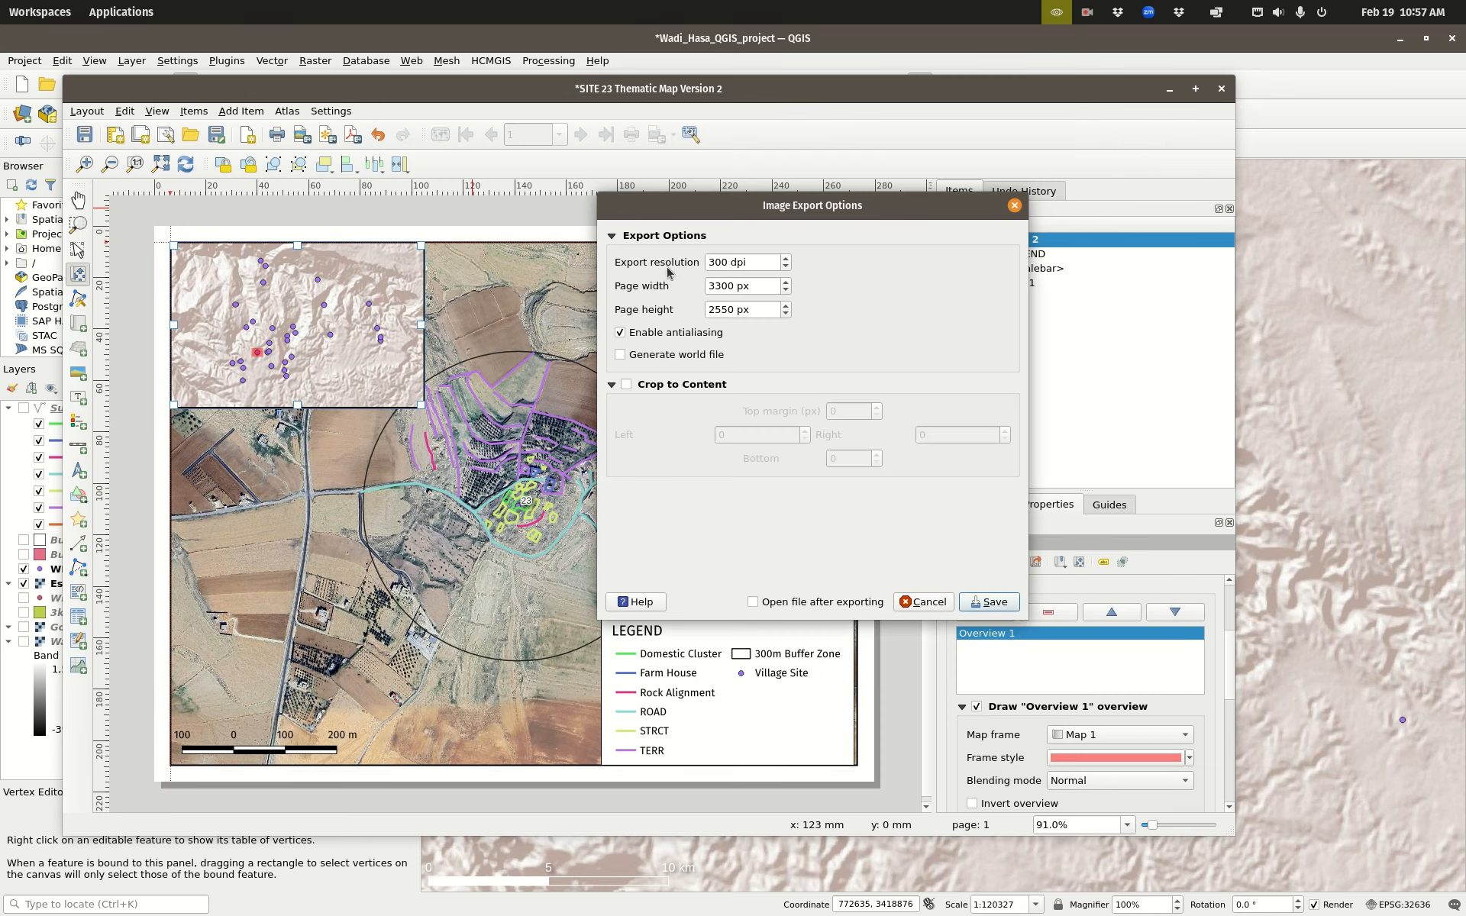
pyautogui.moveTo(712, 257); pyautogui.dragTo(697, 294)
pyautogui.click(991, 599)
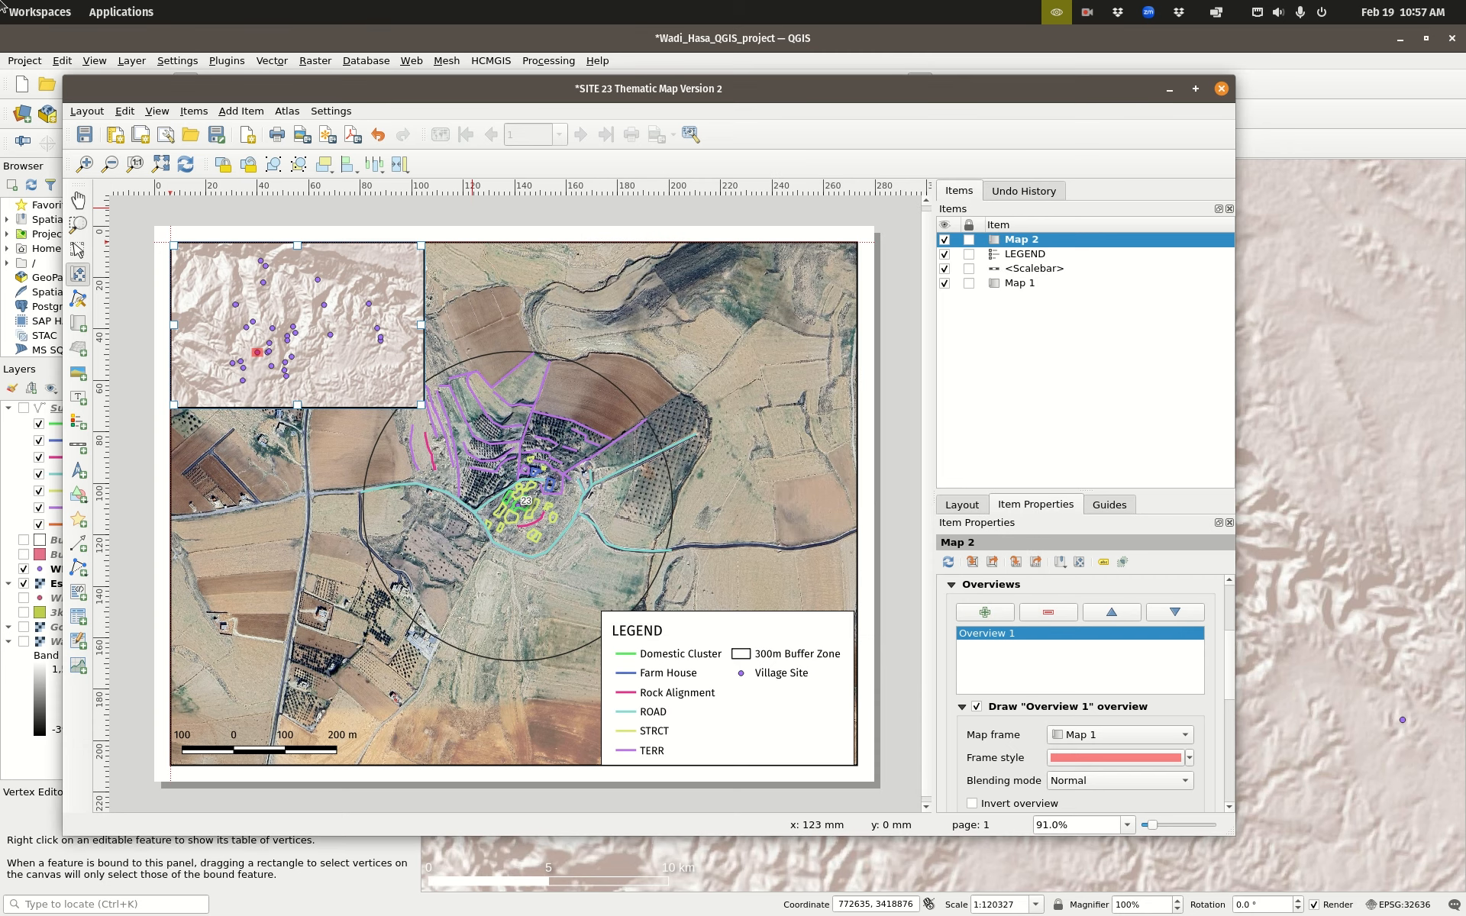
# Step: Switch to the file manager and open SITE 23 Thematic Map Version 2.jpg from the Output_graphics folder to examine the export
pyautogui.moveTo(3, 8)
pyautogui.click(506, 322)
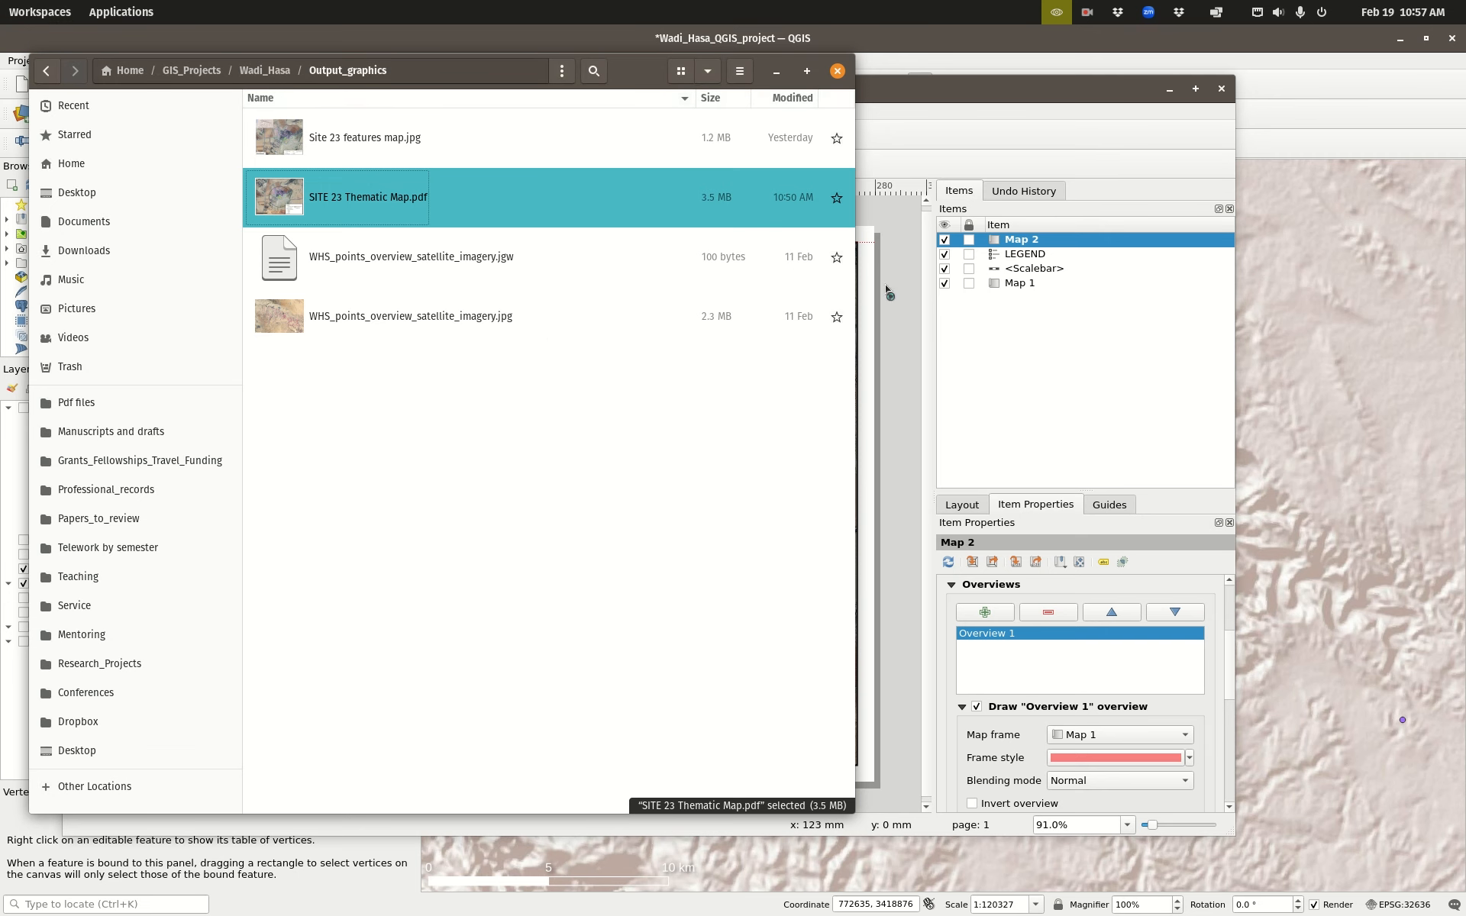
pyautogui.click(984, 108)
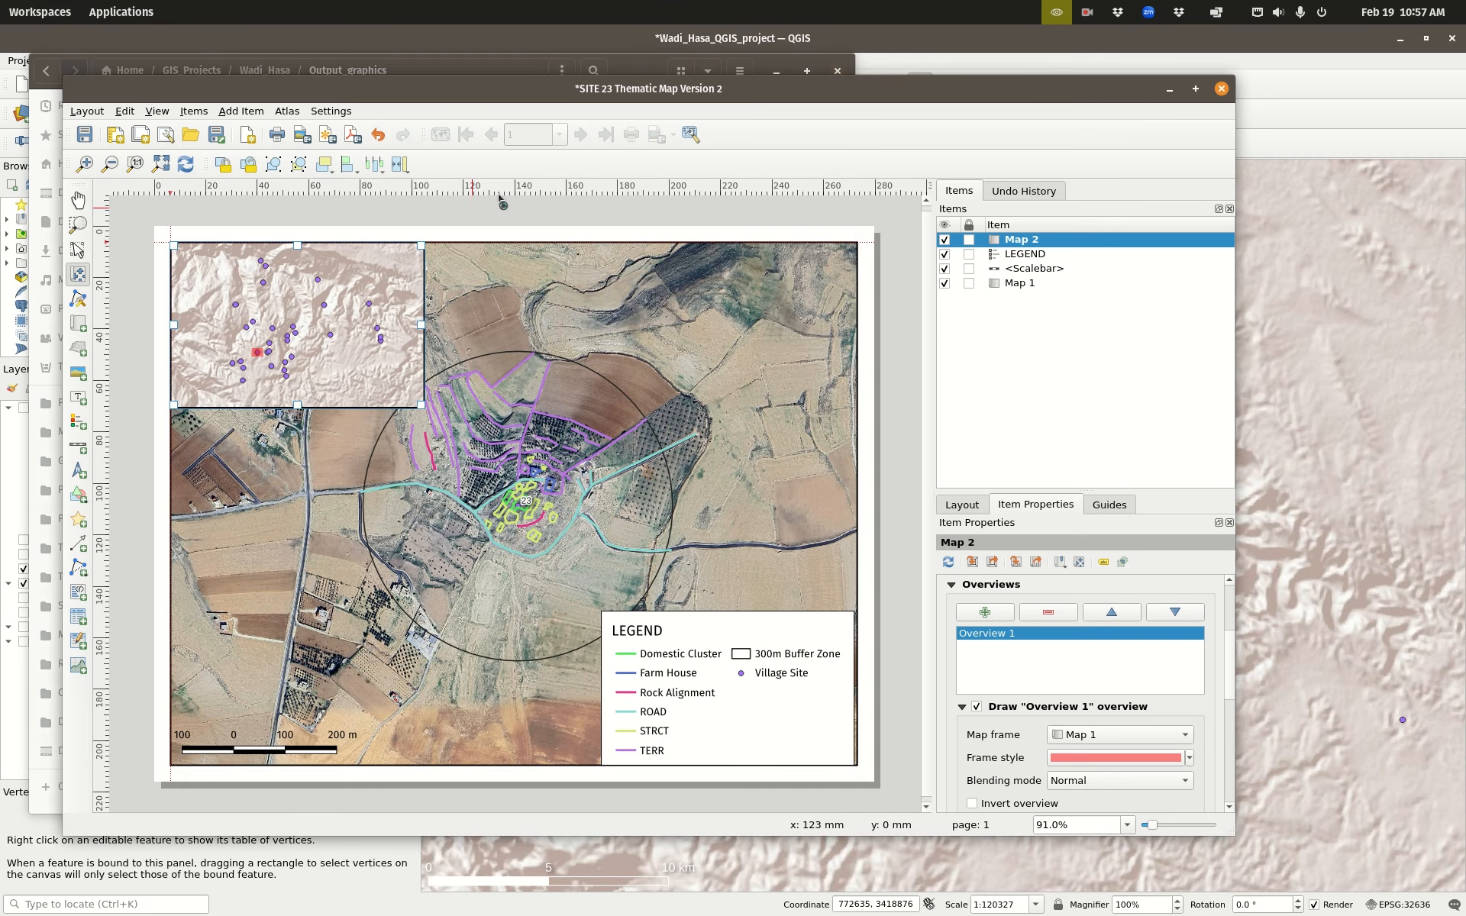
pyautogui.moveTo(4, 8)
pyautogui.click(511, 396)
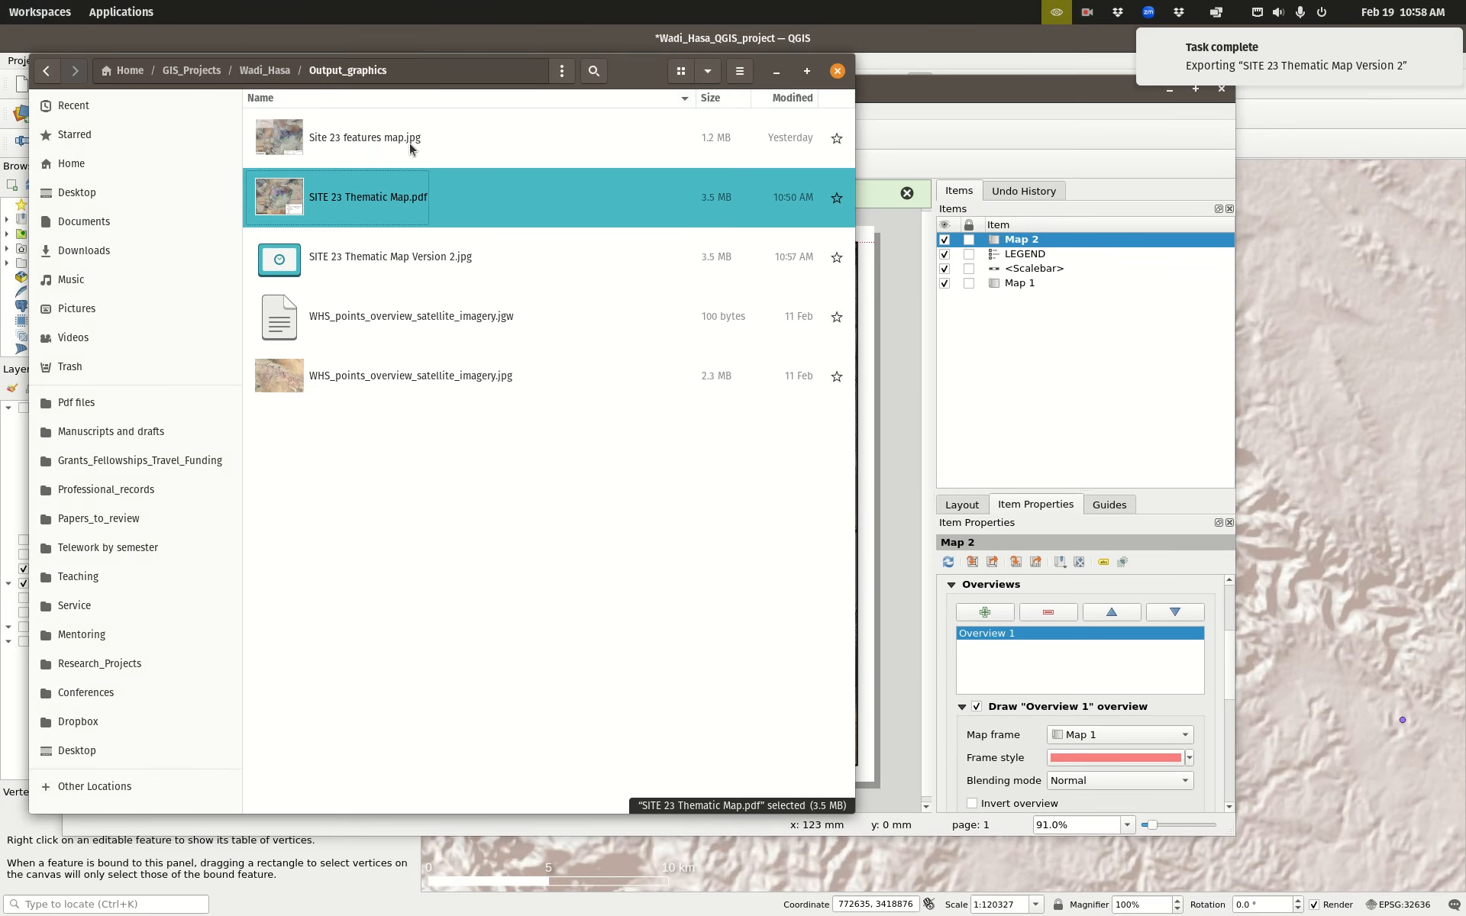
pyautogui.doubleClick(376, 256)
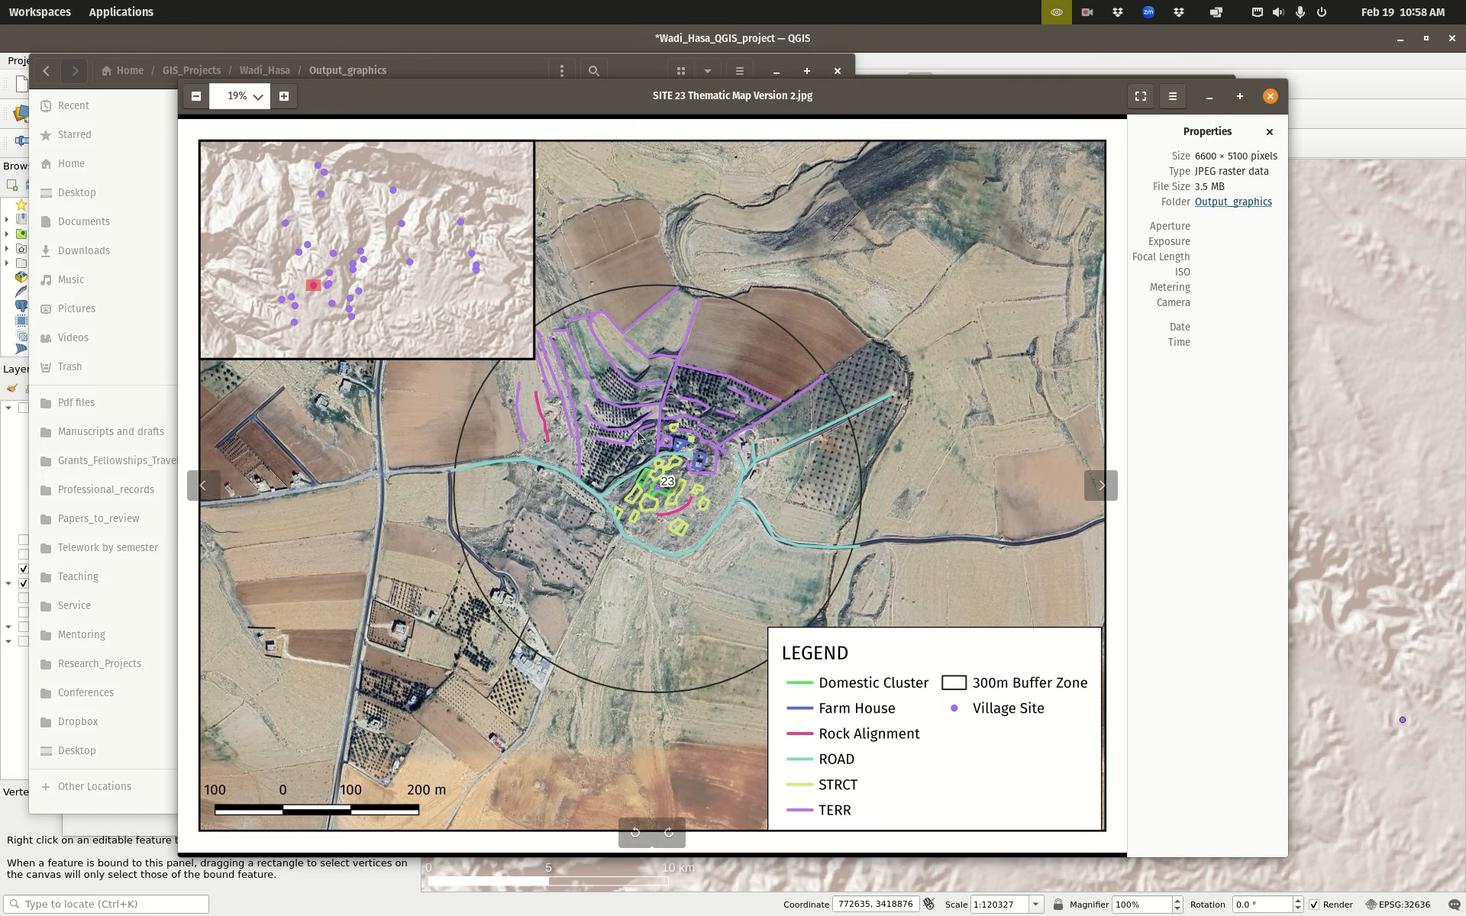
# Step: Examine the exported map image up close around Site 23, checking the digitized features, and review the full page with inset and legend
pyautogui.scroll(6, 632, 438)
pyautogui.scroll(2, 632, 437)
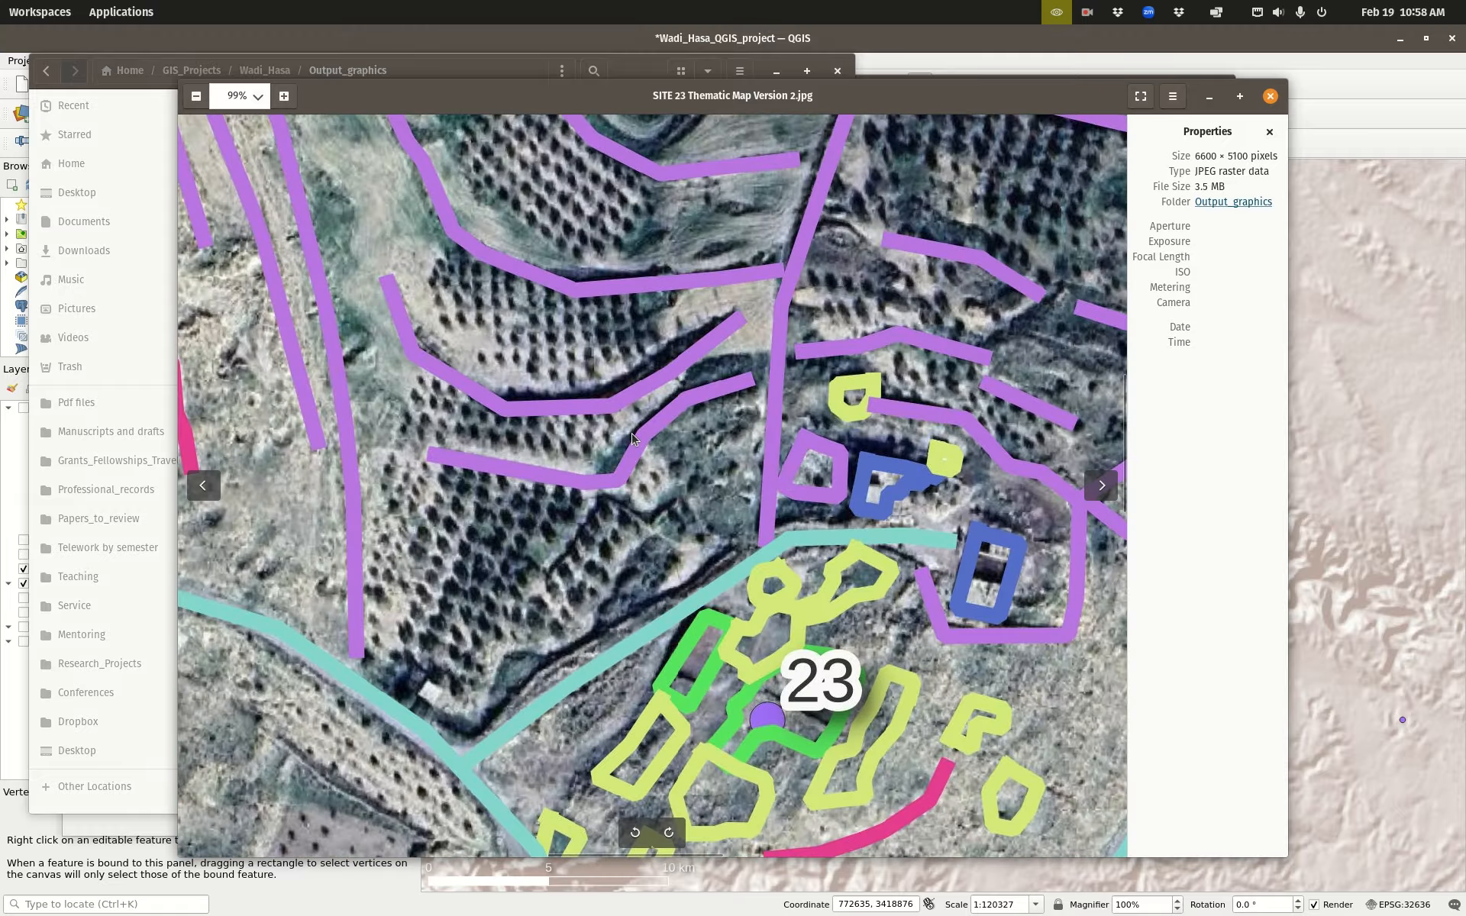
pyautogui.scroll(-1, 632, 438)
pyautogui.scroll(-5, 632, 438)
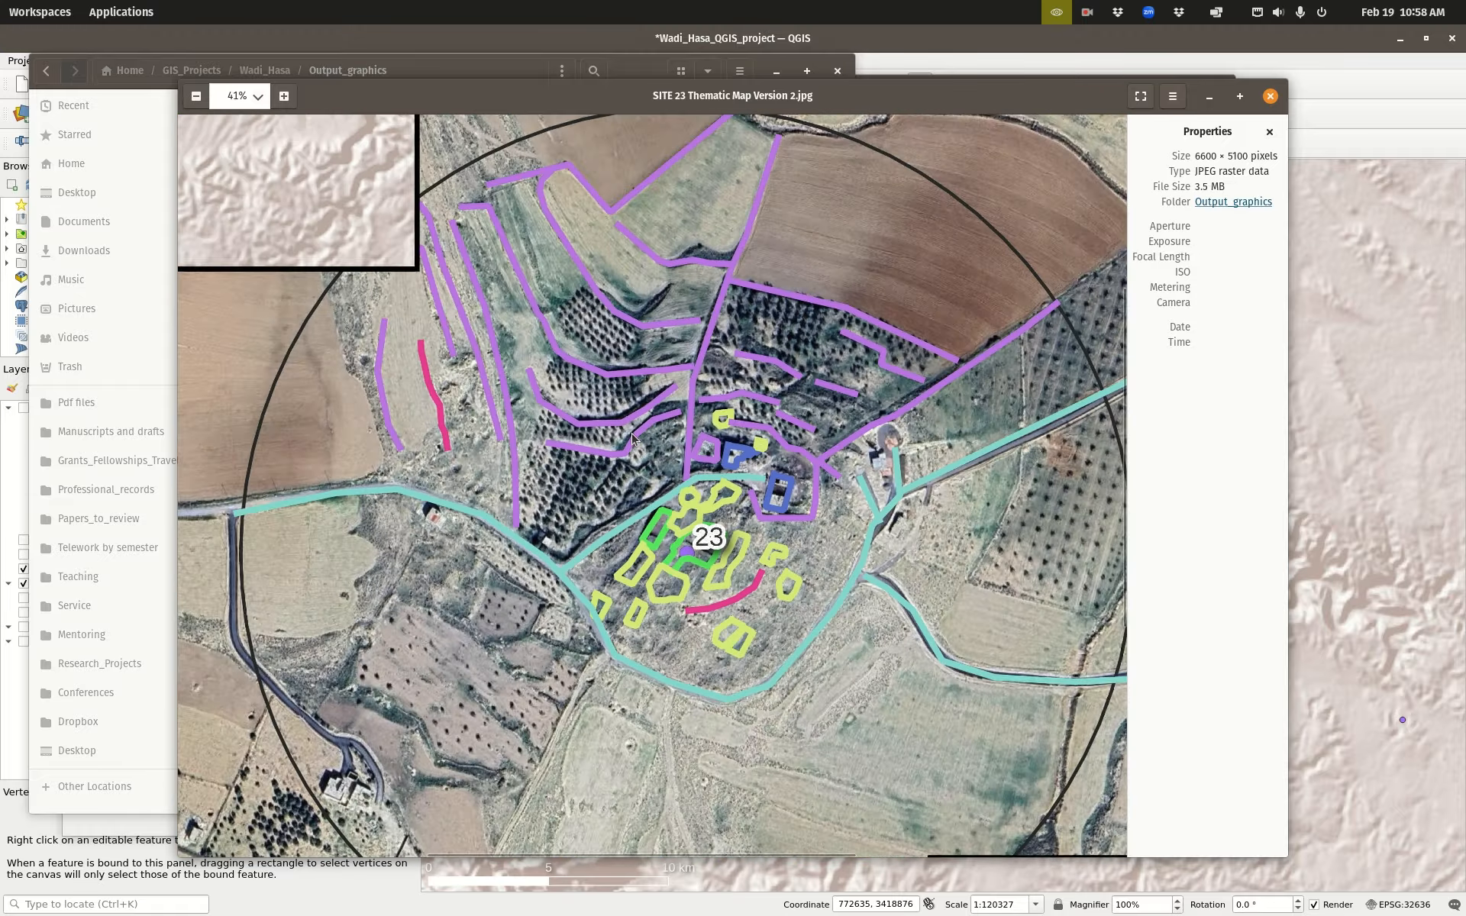
pyautogui.scroll(-1, 633, 439)
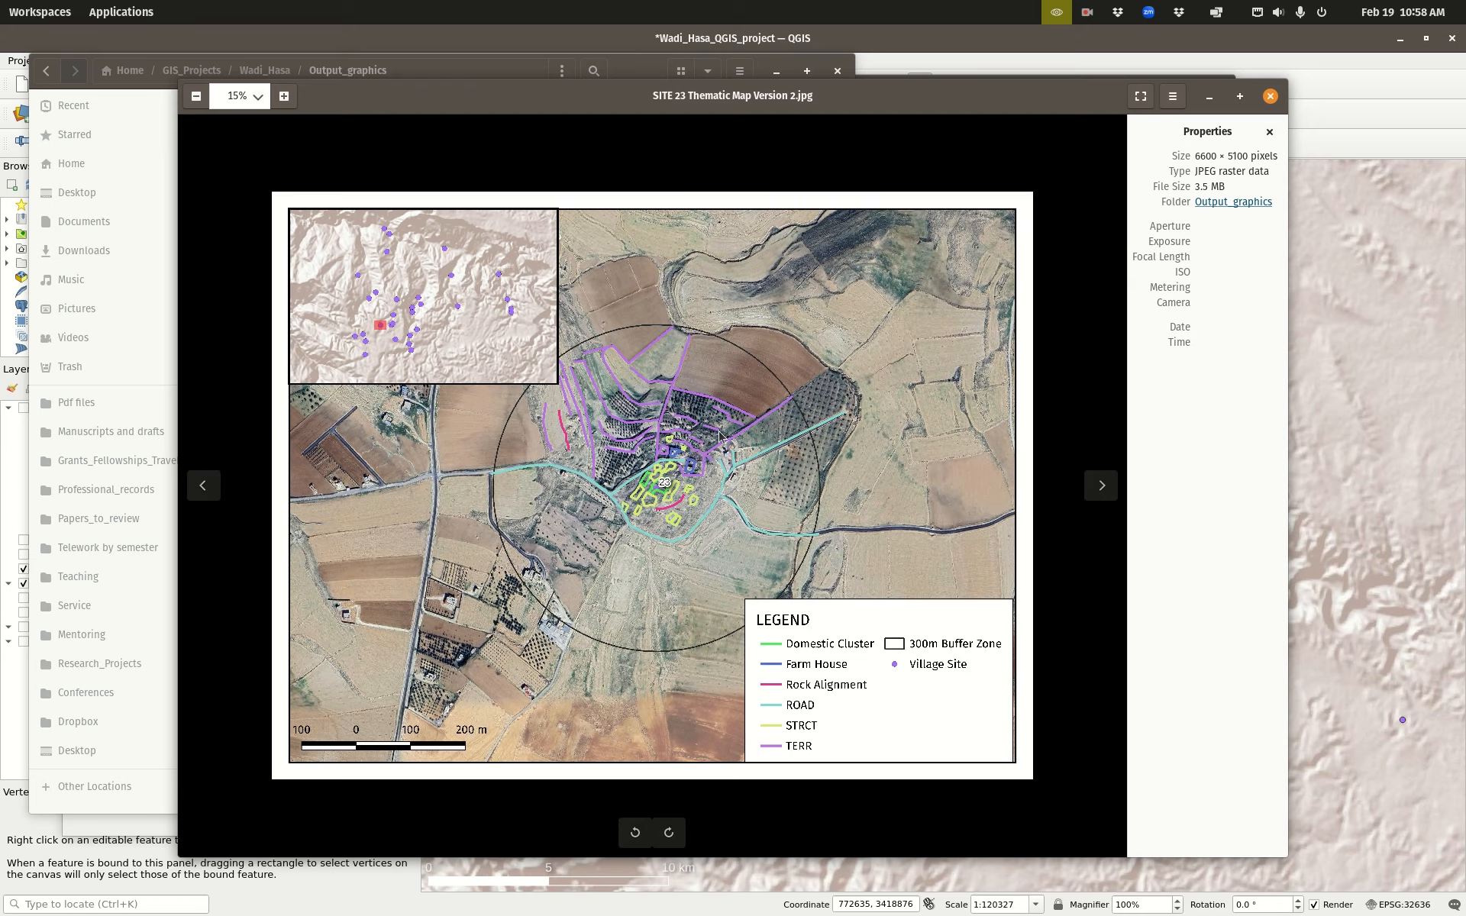
# Step: Close the exported image and return to the QGIS layout window, dismissing its export notification
pyautogui.click(1270, 96)
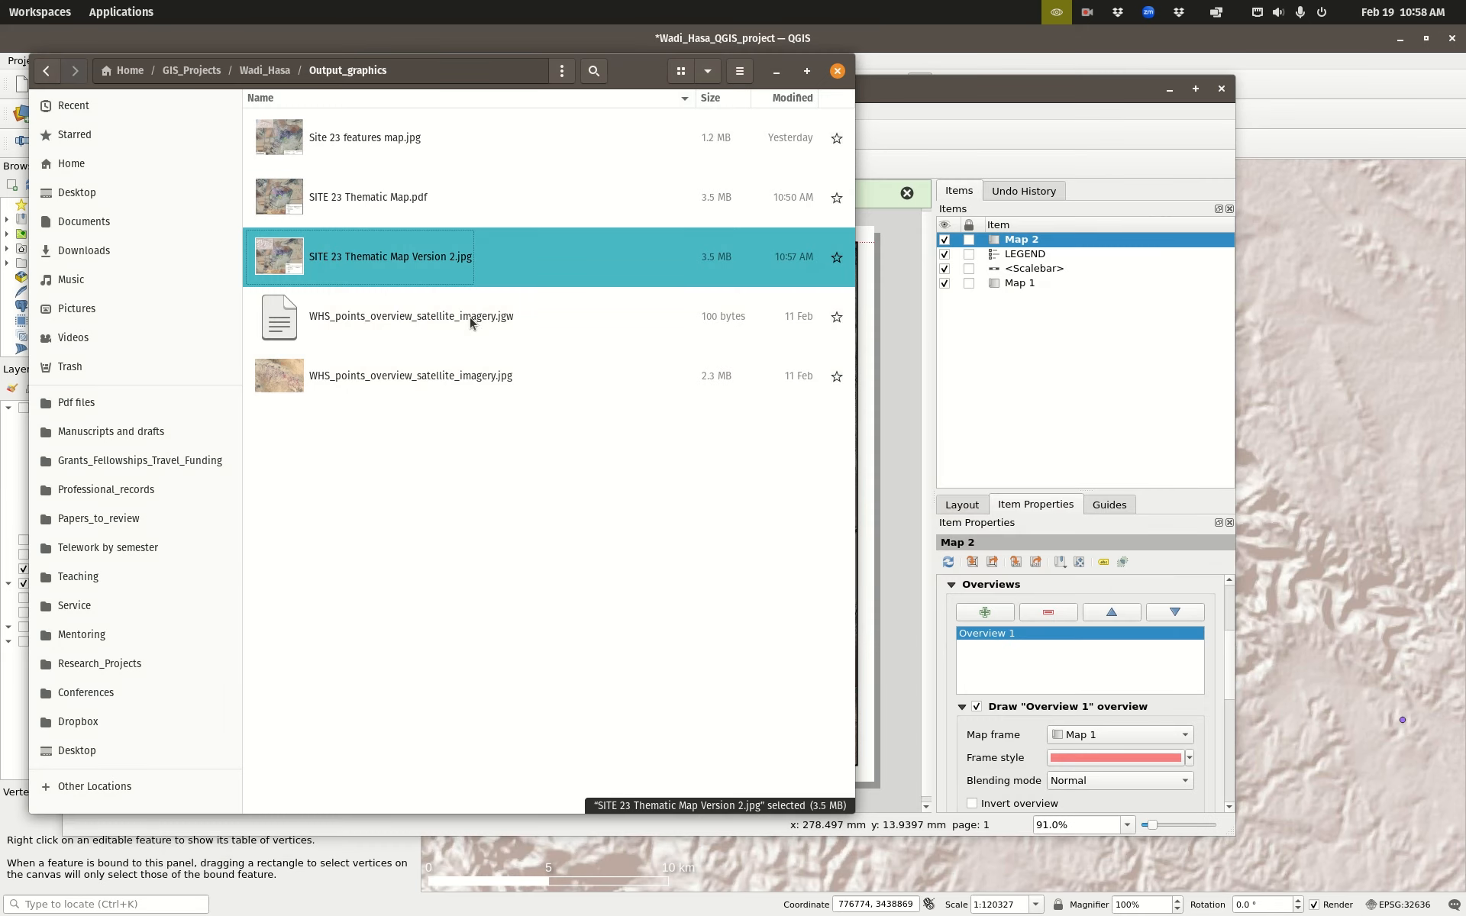
pyautogui.click(994, 100)
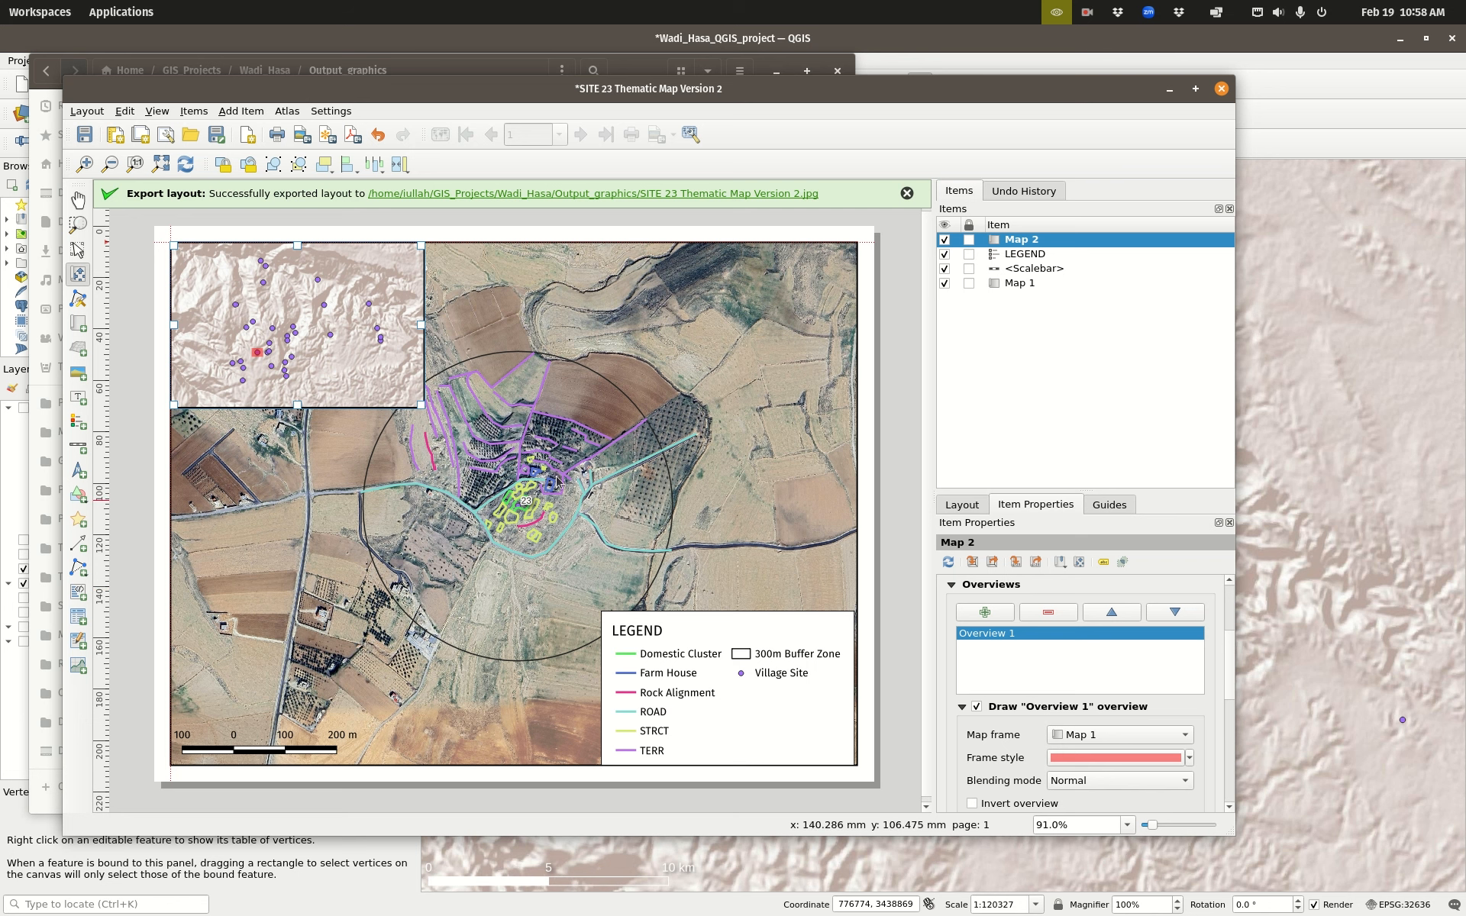
pyautogui.click(907, 193)
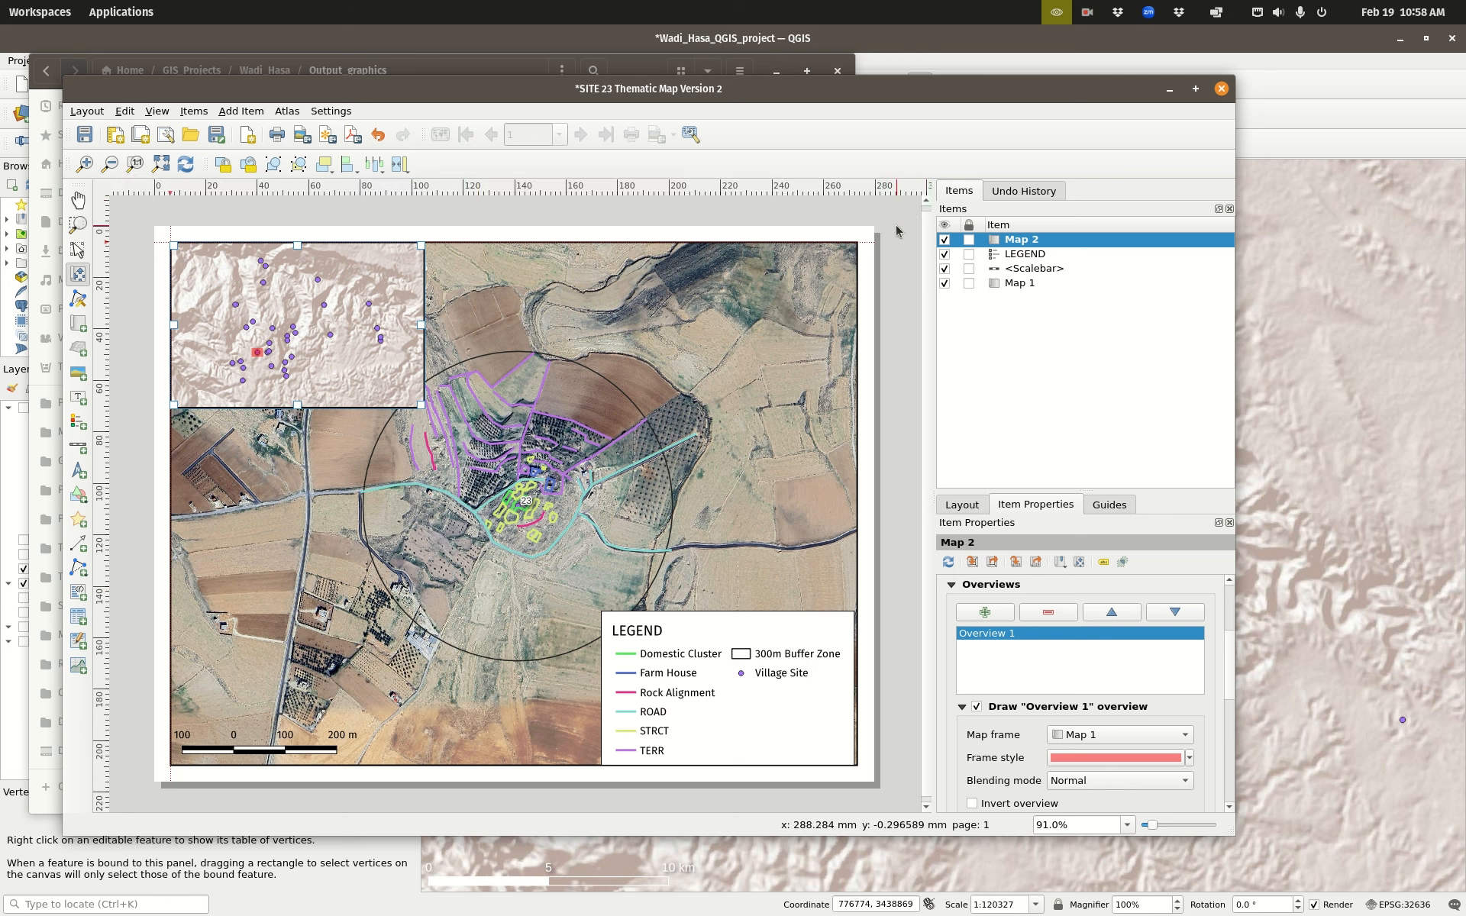